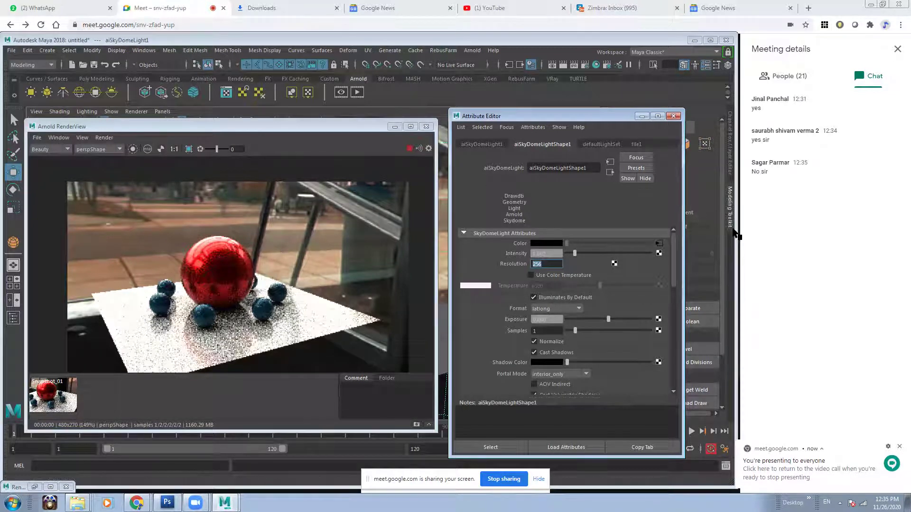
Store a snapshot of the current render, delete the older snapshot, and display the new one
left_click_drag(248, 129, 253, 111)
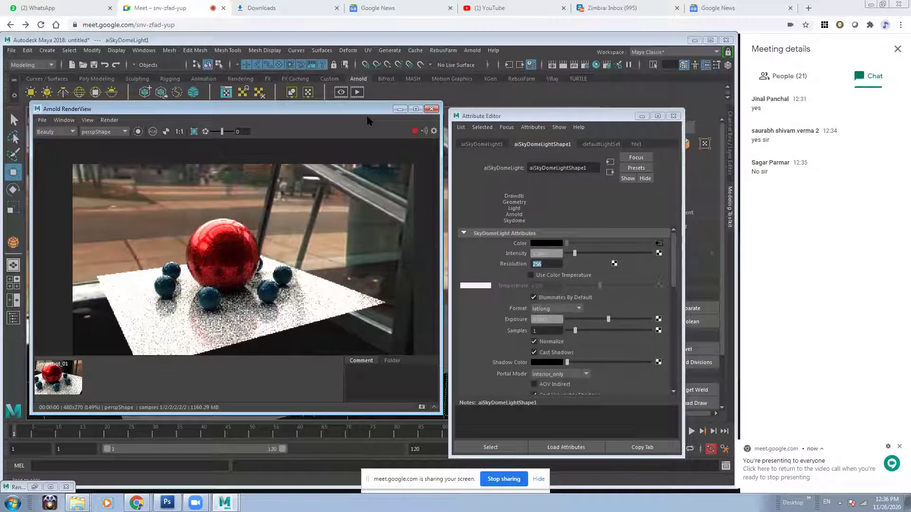
left_click_drag(363, 110, 368, 117)
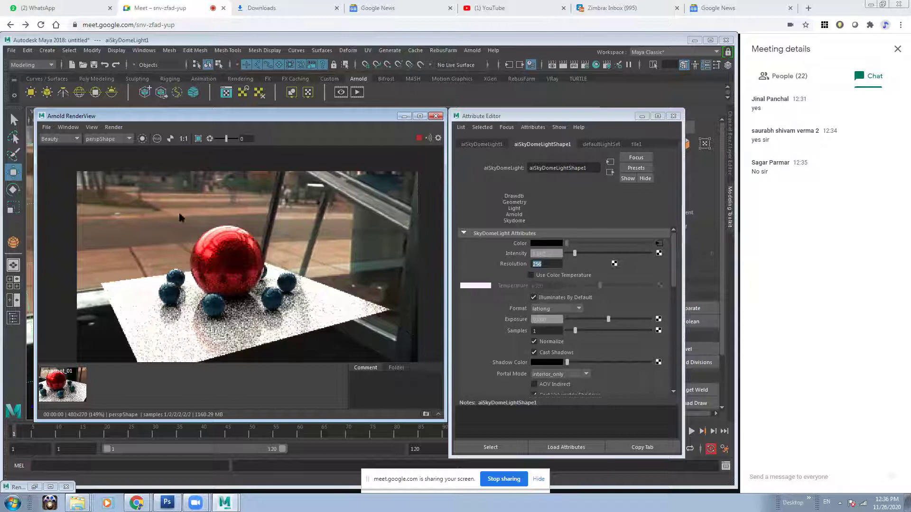
scroll(198, 264, "up", 5)
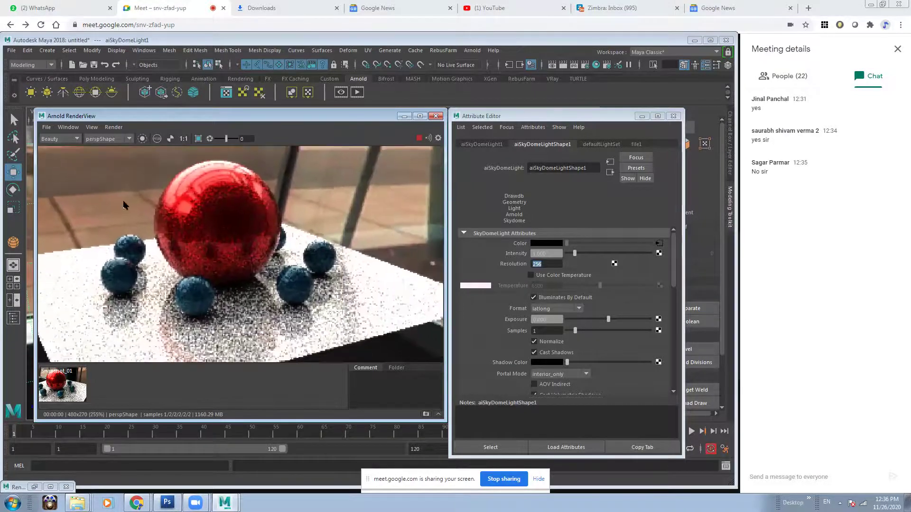
left_click(426, 414)
left_click(71, 389)
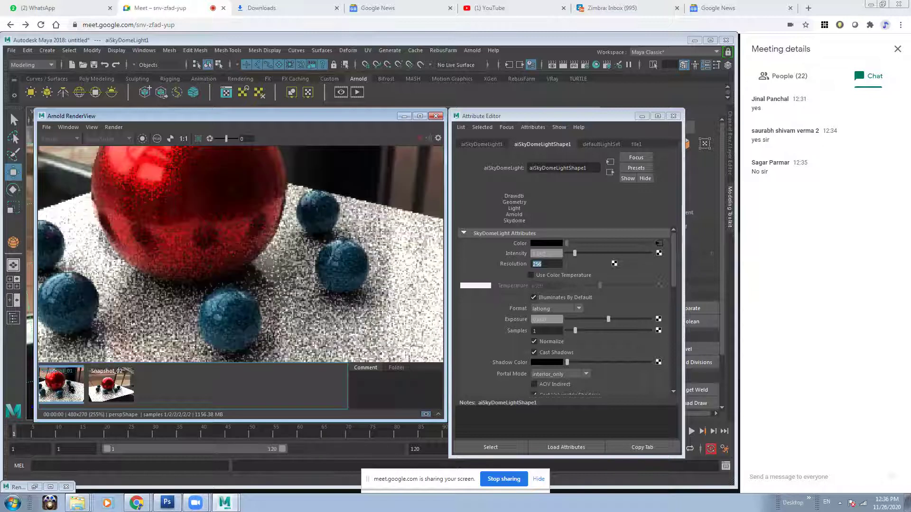
key("Delete")
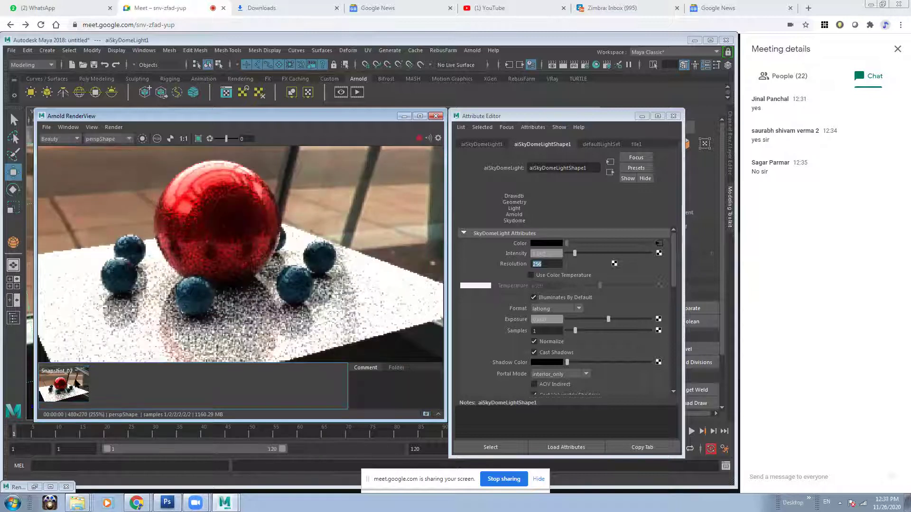
left_click(70, 385)
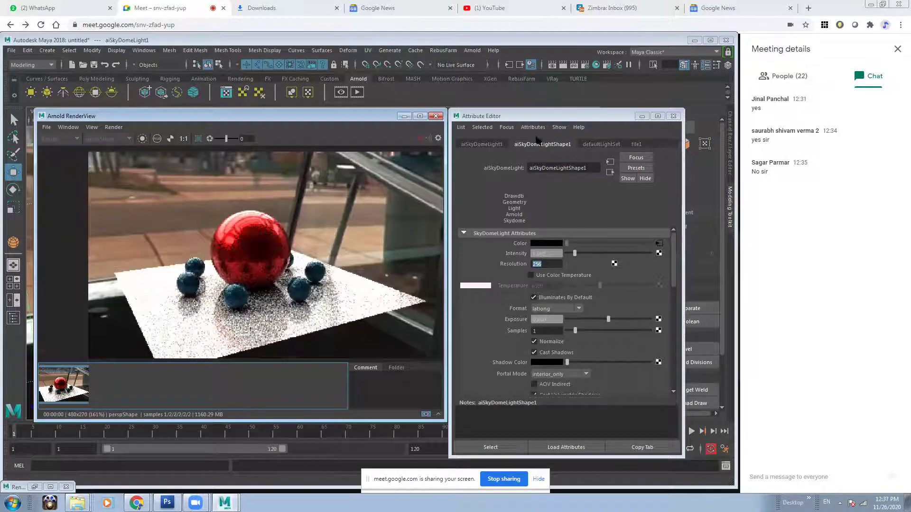
Review the Arnold sampling settings and the render view's test resolution options, and look closely at the noise around the spheres
left_click(586, 66)
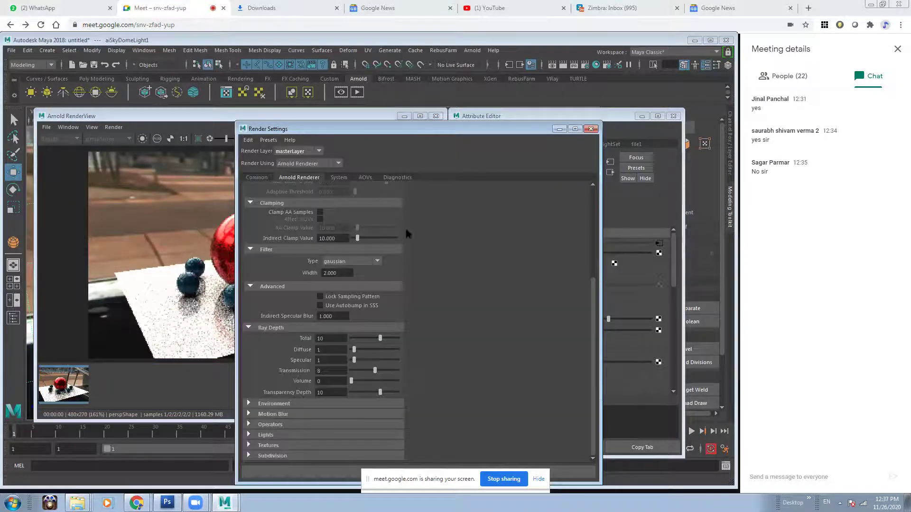
left_click_drag(594, 308, 600, 210)
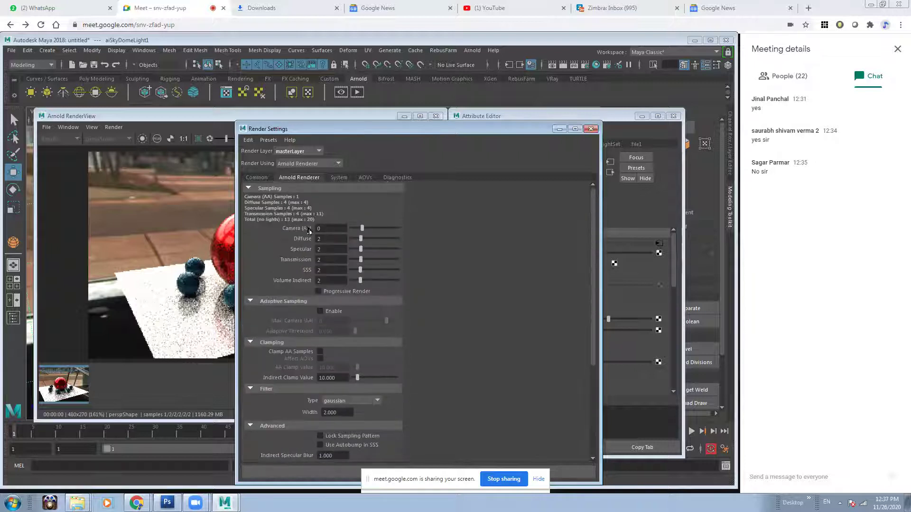
left_click(559, 129)
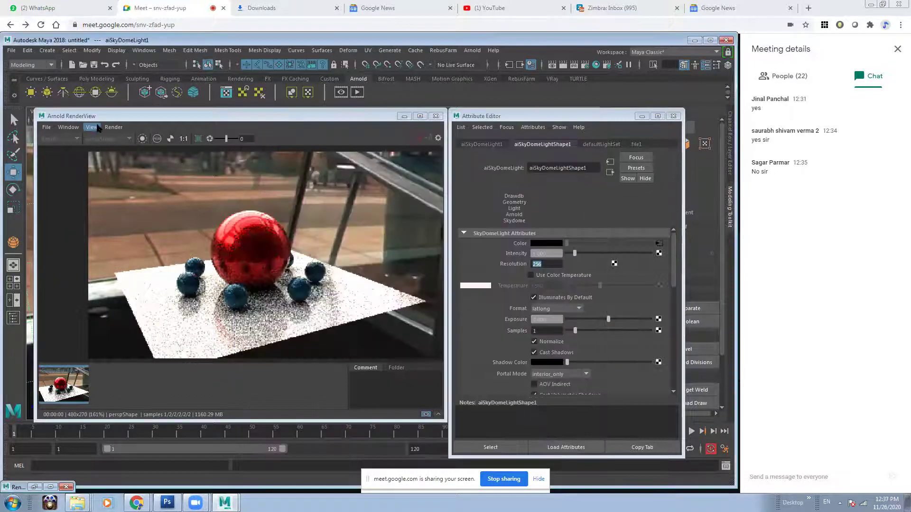
left_click(91, 127)
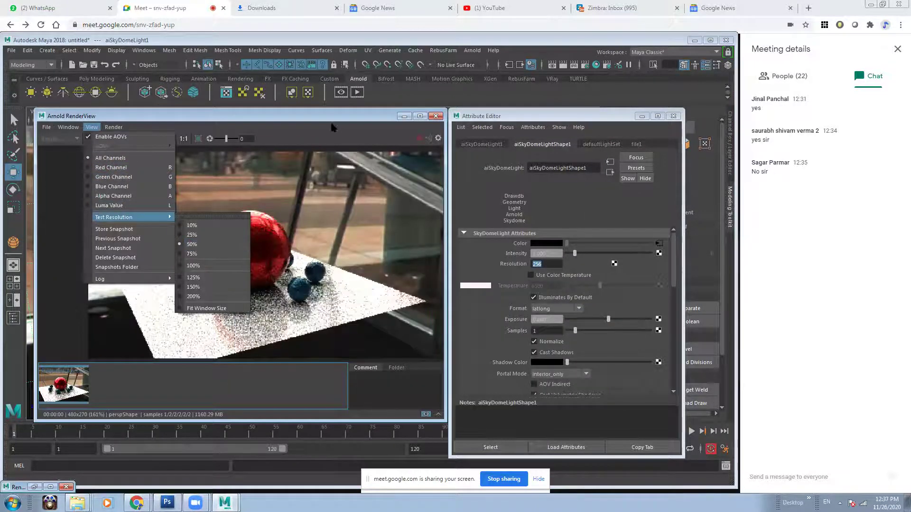
left_click(323, 119)
scroll(172, 214, "up", 3)
scroll(302, 233, "down", 1)
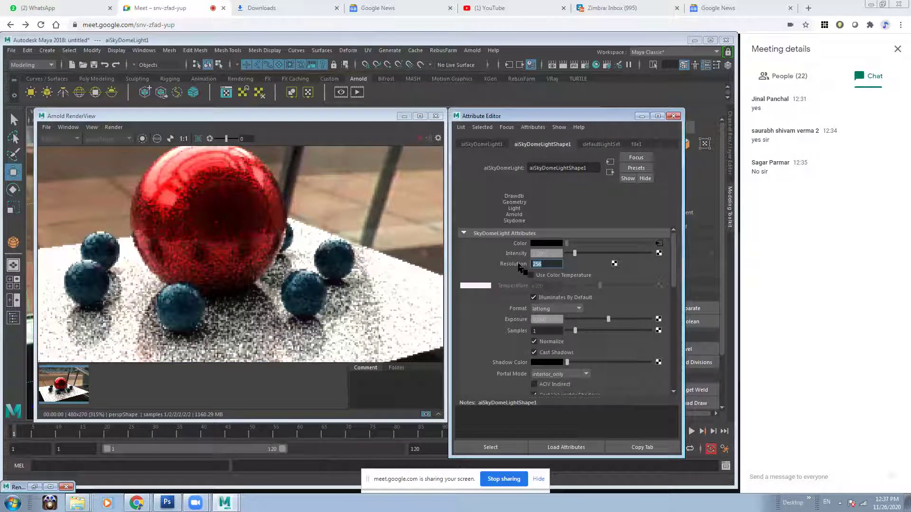
Set the sky dome light's Resolution to 3000
type("3000")
key("Return")
left_click(413, 140)
left_click(414, 139)
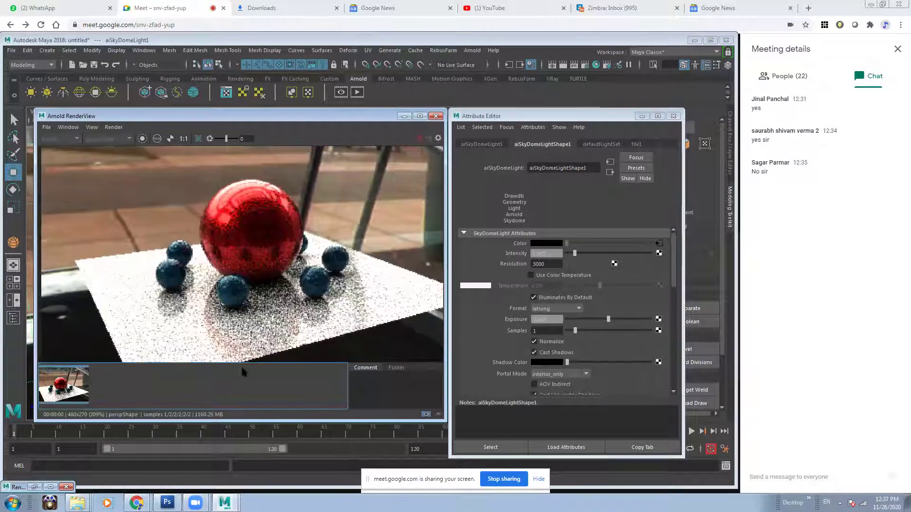
Reselect the sky dome light from the live render and set its Resolution to 256
left_click(228, 223)
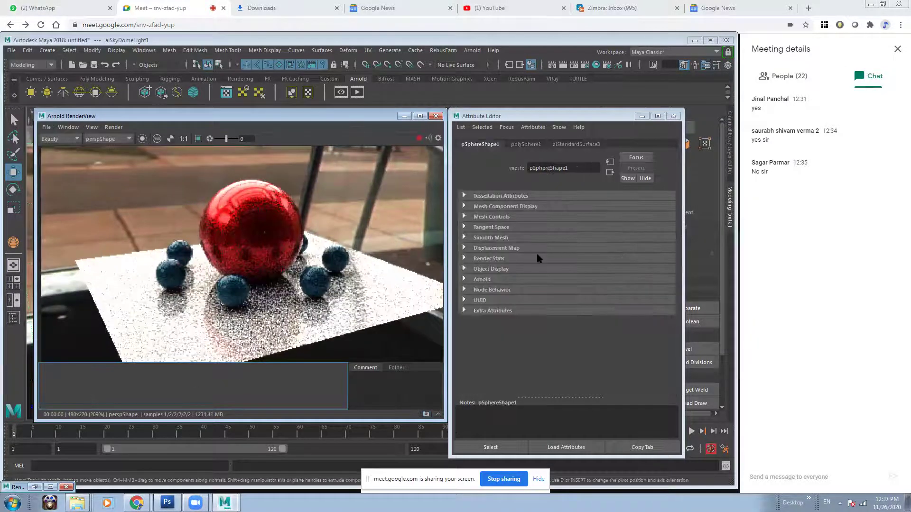
left_click(328, 167)
left_click_drag(337, 120, 316, 151)
double_click(546, 263)
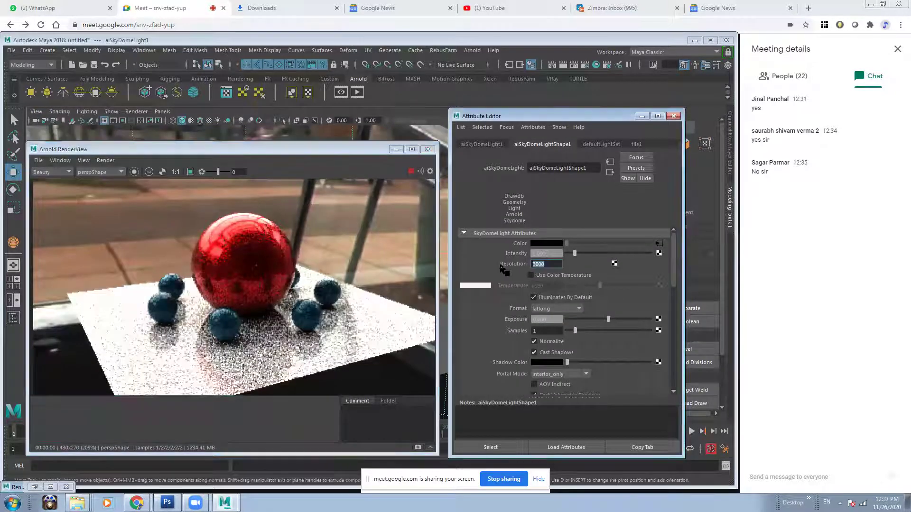
type("256")
key("Return")
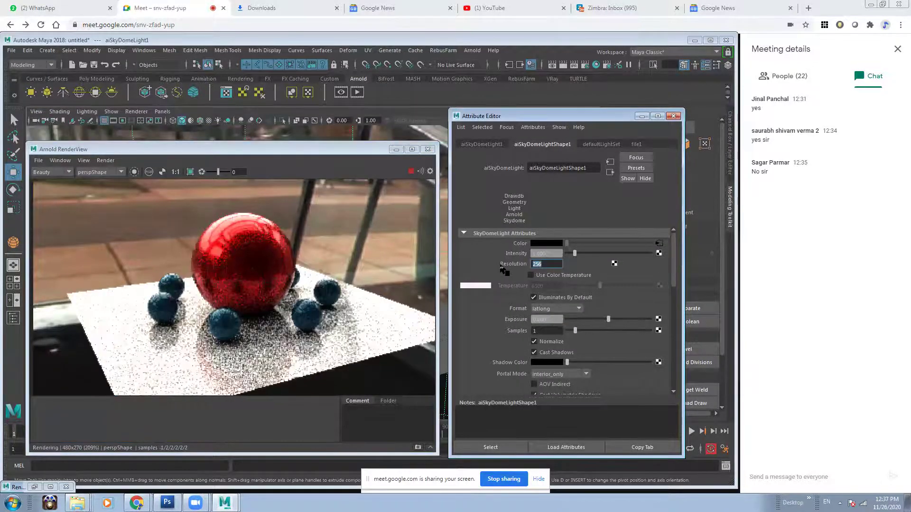
Test the sky dome light at Resolution 1, 20 and 500, storing render snapshots for the 20 and 500 settings
type("1")
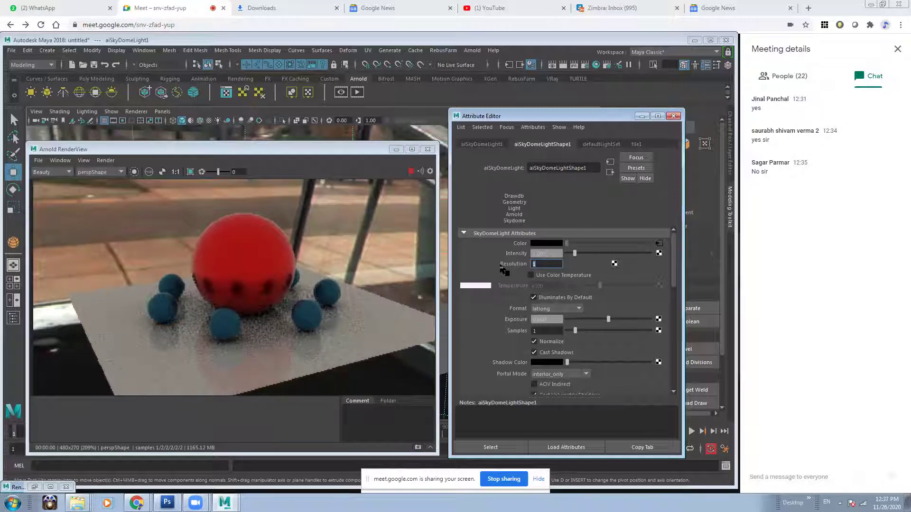
key("Return")
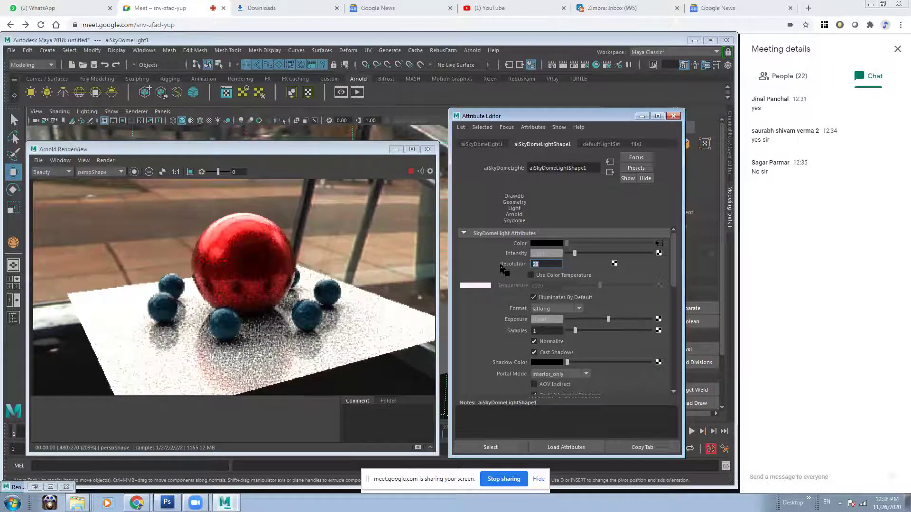
left_click(417, 447)
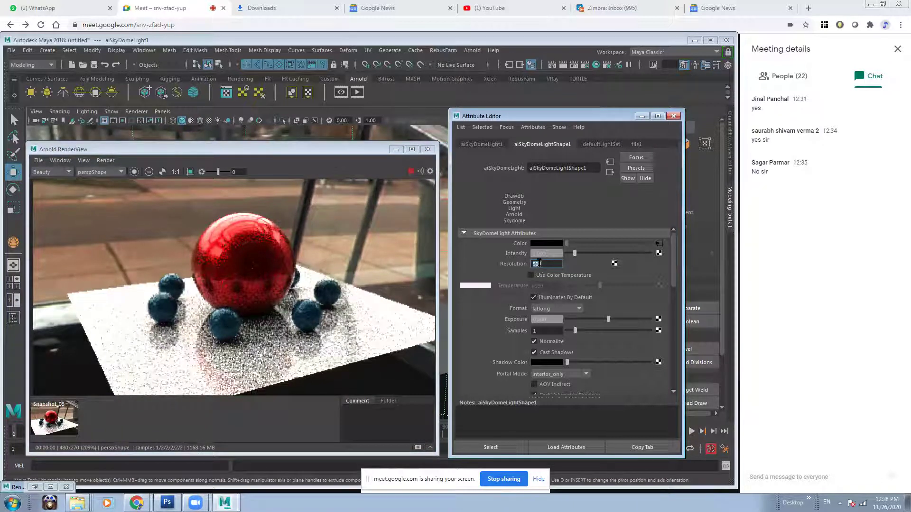
left_click(418, 448)
Set the sky dome light's Resolution to 1000 and store another render snapshot
left_click(518, 269)
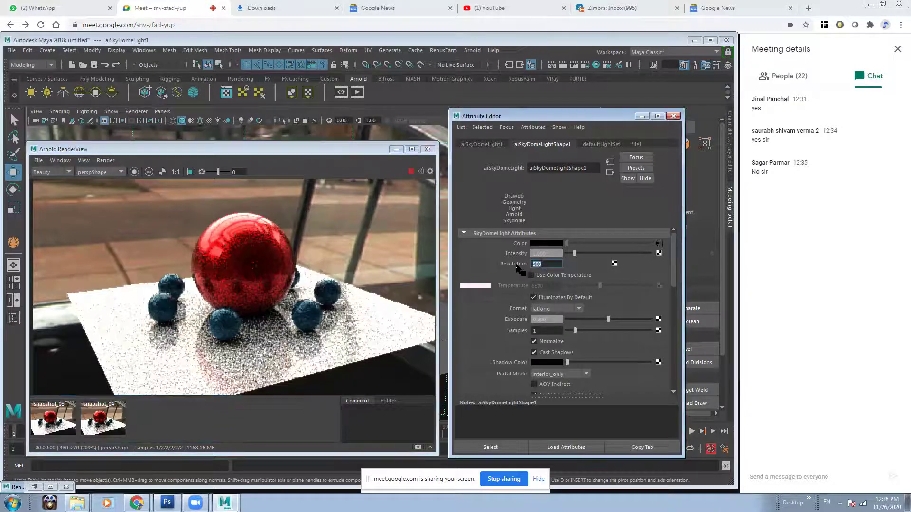
type("100")
key("Return")
left_click(419, 448)
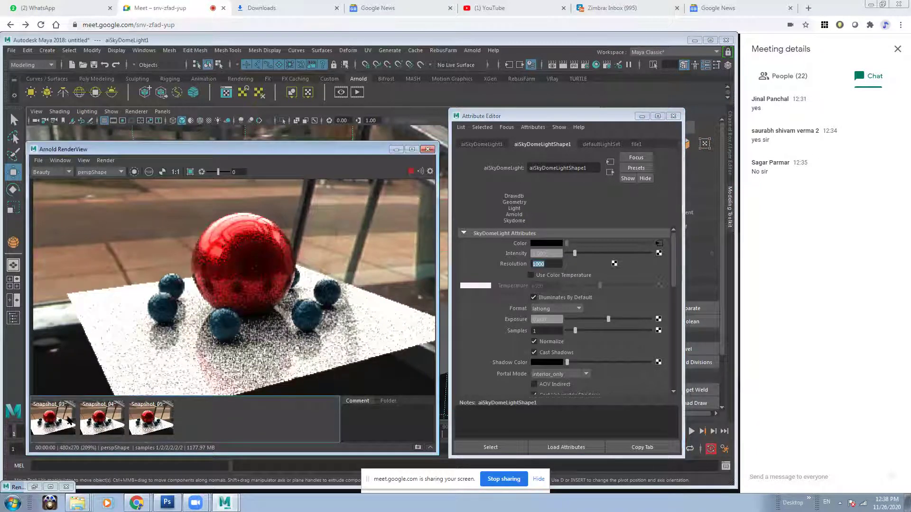
Switch between the three stored snapshots to compare the overall renders at different sky dome resolutions
left_click(88, 426)
left_click(145, 433)
left_click(57, 422)
left_click(108, 434)
left_click(55, 427)
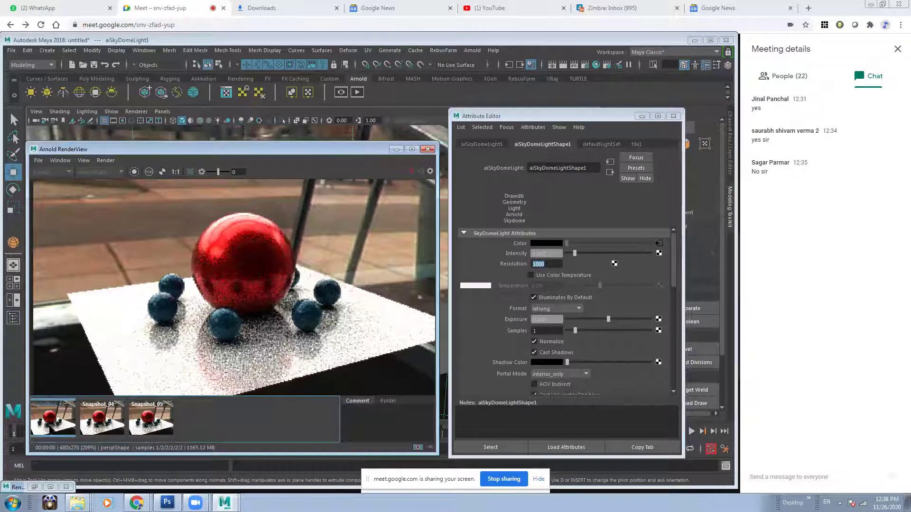
Compare the noise and reflections on the red sphere up close across the three snapshots
scroll(229, 253, "up", 5)
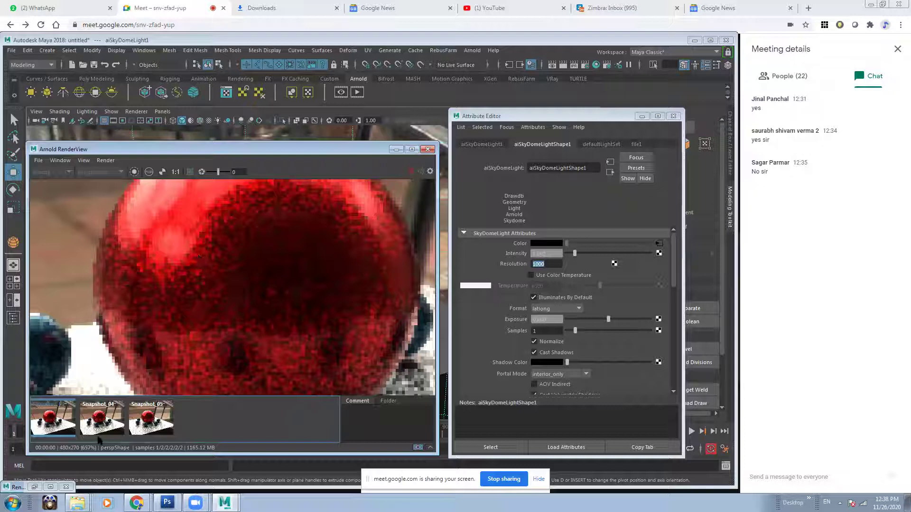
left_click(99, 422)
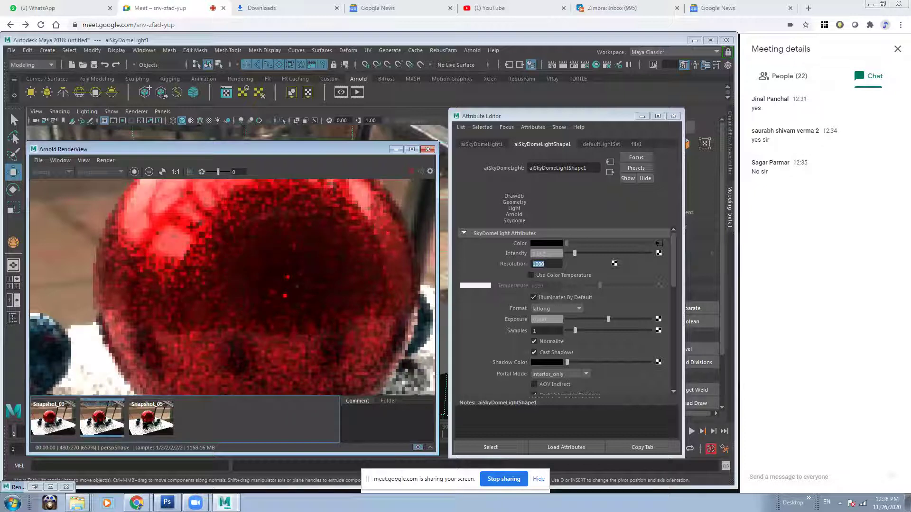
left_click(145, 426)
left_click(50, 419)
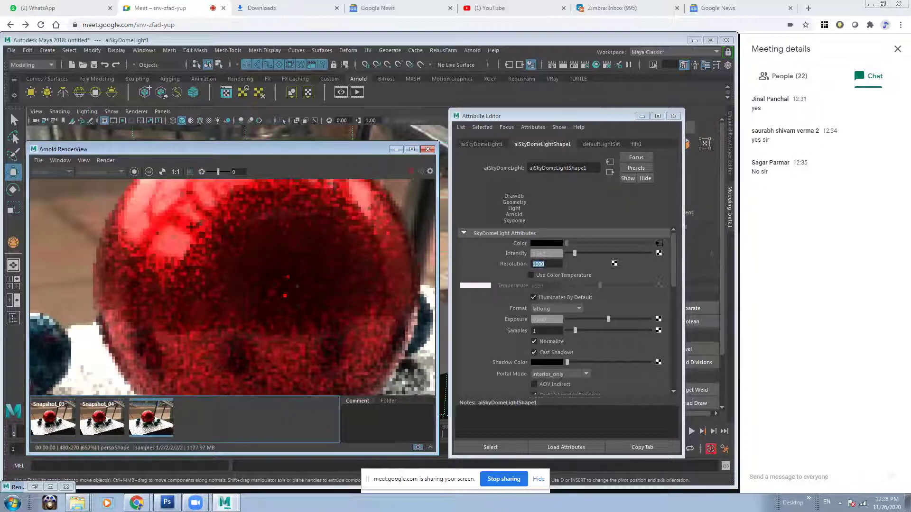
left_click(100, 419)
left_click(158, 418)
left_click(51, 420)
left_click(95, 420)
left_click(152, 421)
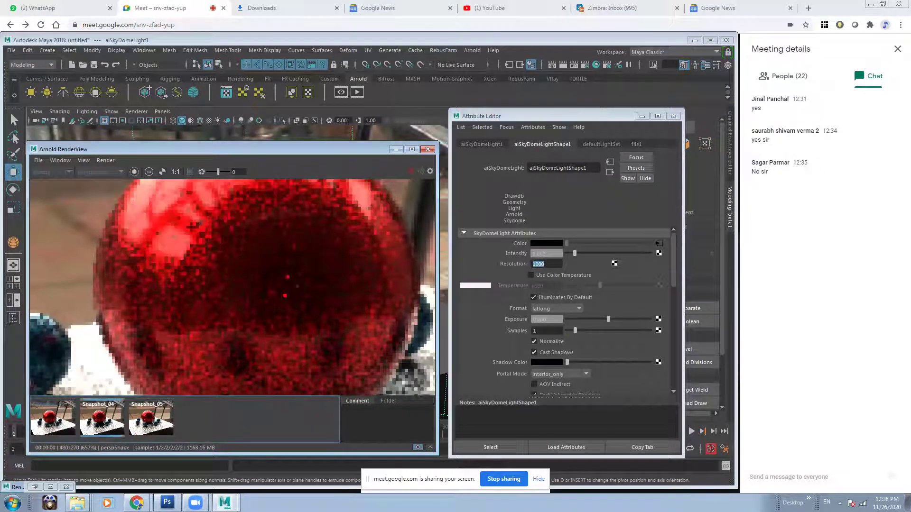
Set the sky dome light's Resolution to 2000
left_click(535, 266)
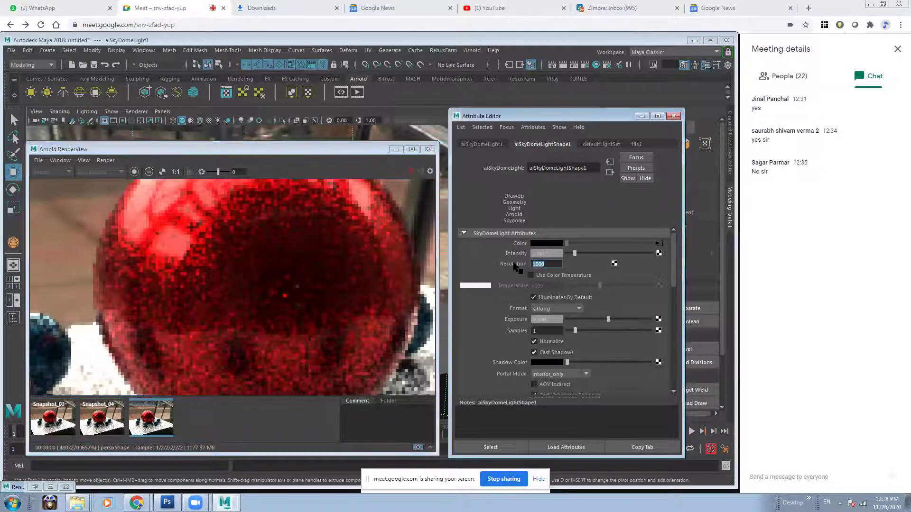
type("30")
key("Return")
type("2000")
key("Return")
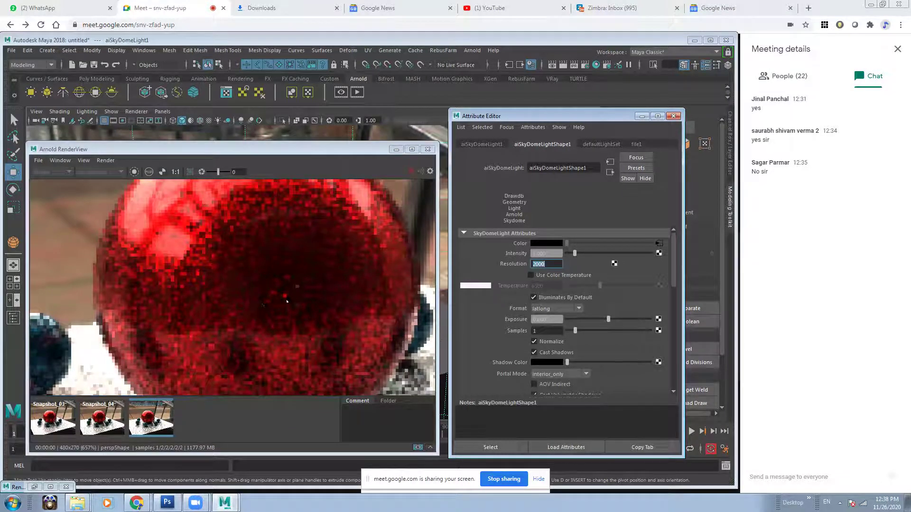
scroll(286, 299, "down", 5)
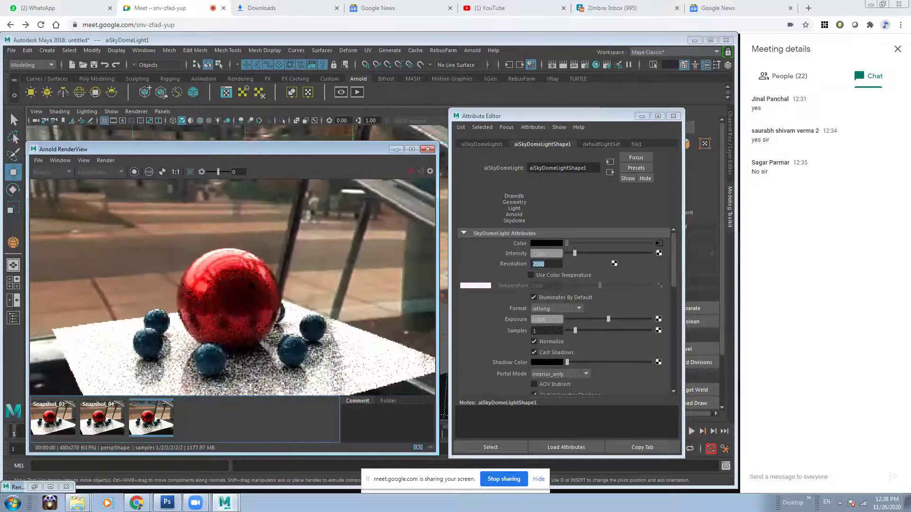
Raise the Camera (AA) samples to 3 in the Arnold render settings
left_click(595, 65)
mouse_move(371, 232)
left_mouse_down()
mouse_move(363, 230)
mouse_move(377, 231)
left_mouse_up()
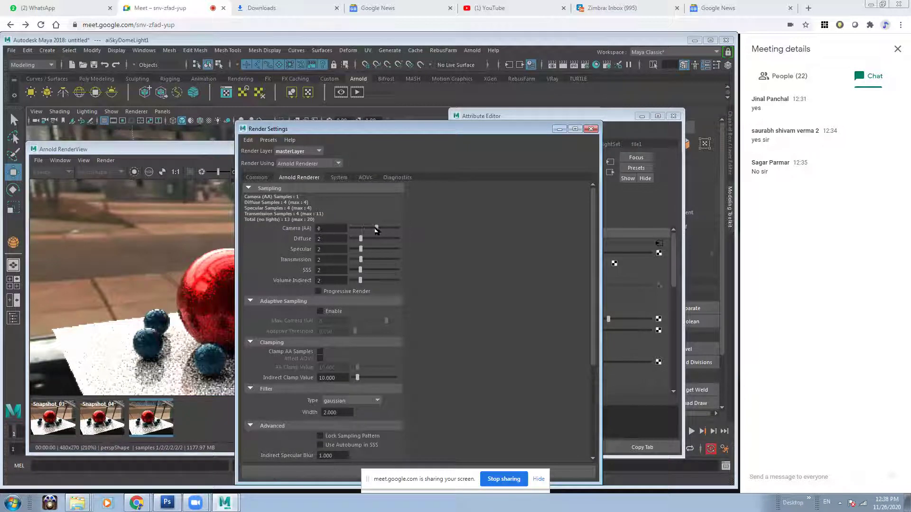
Delete all three stored snapshots to return the render view to the live render
left_click(216, 153)
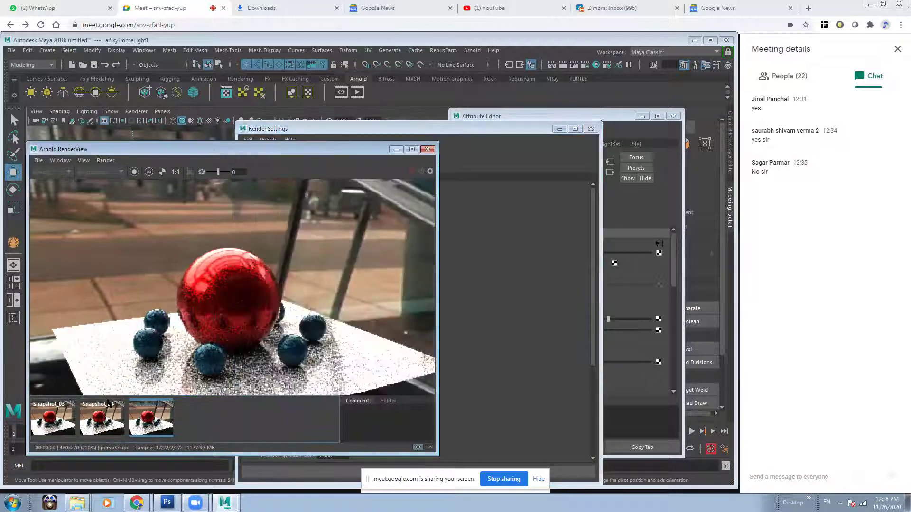
key("Delete")
left_click(89, 421)
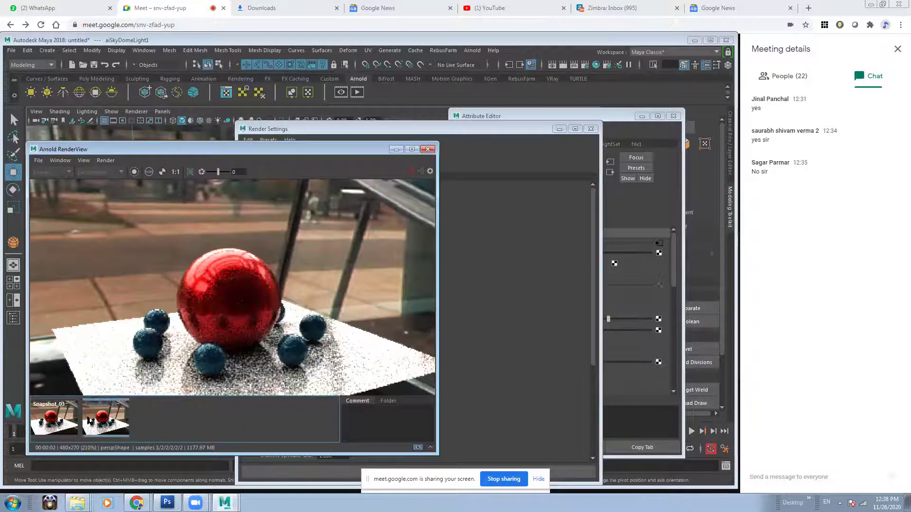
key("Delete")
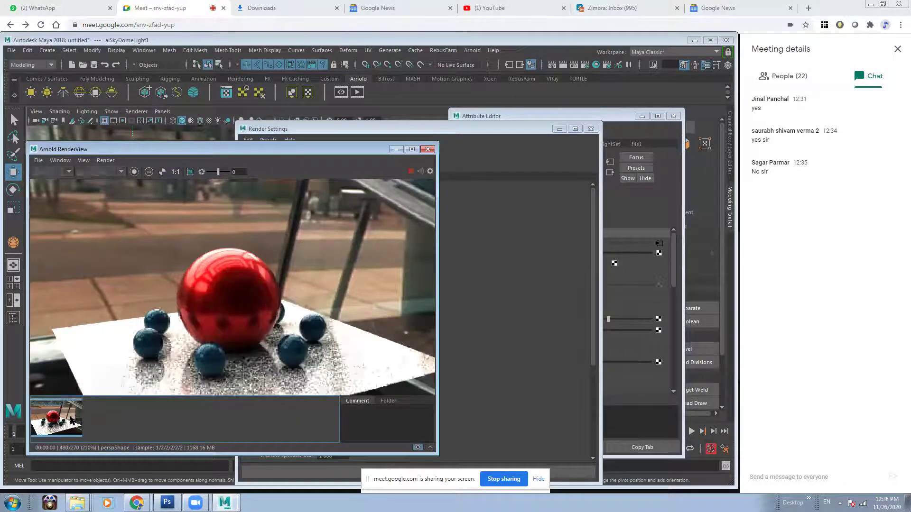
key("Delete")
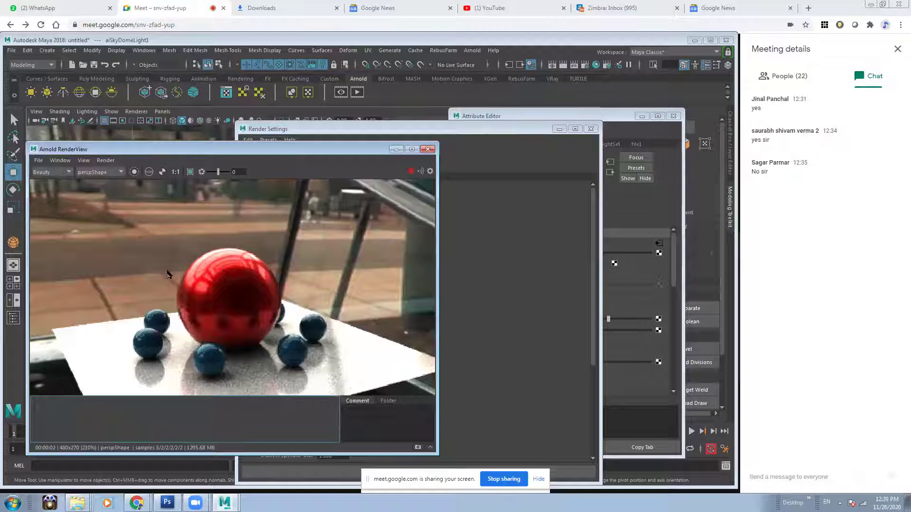
Inspect the noise on the spheres and plane in the live render, and return to the Render Settings window
scroll(187, 282, "up", 3)
scroll(295, 313, "down", 2)
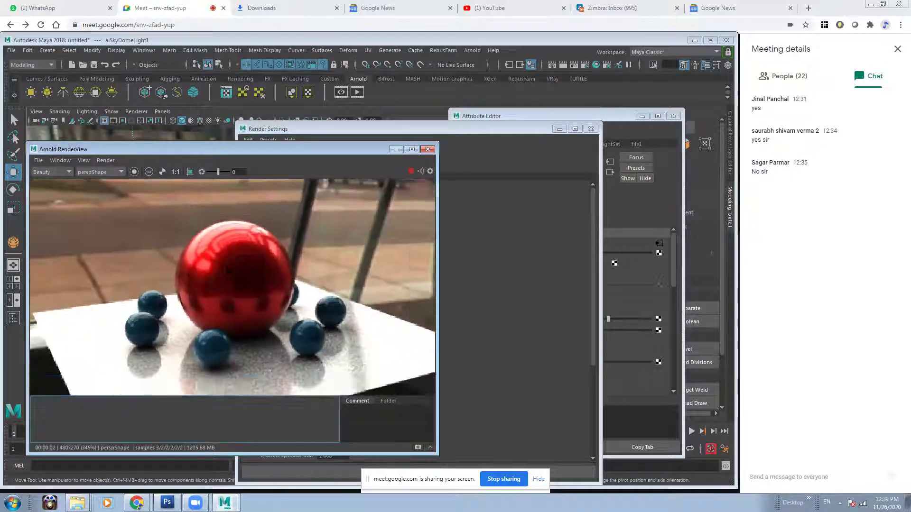
left_click(501, 132)
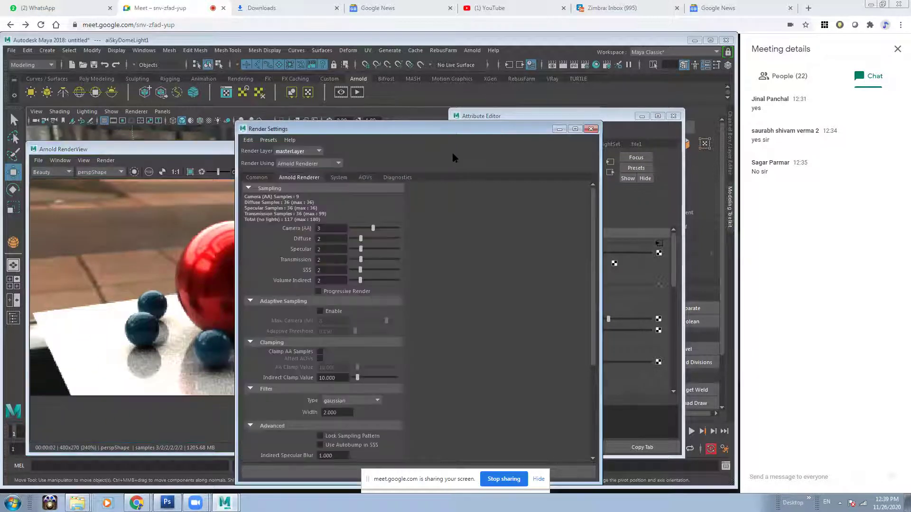
Minimize the Render Settings window, set the sky dome light's Resolution to 16, and store a snapshot of the render
left_click(559, 129)
left_click(545, 265)
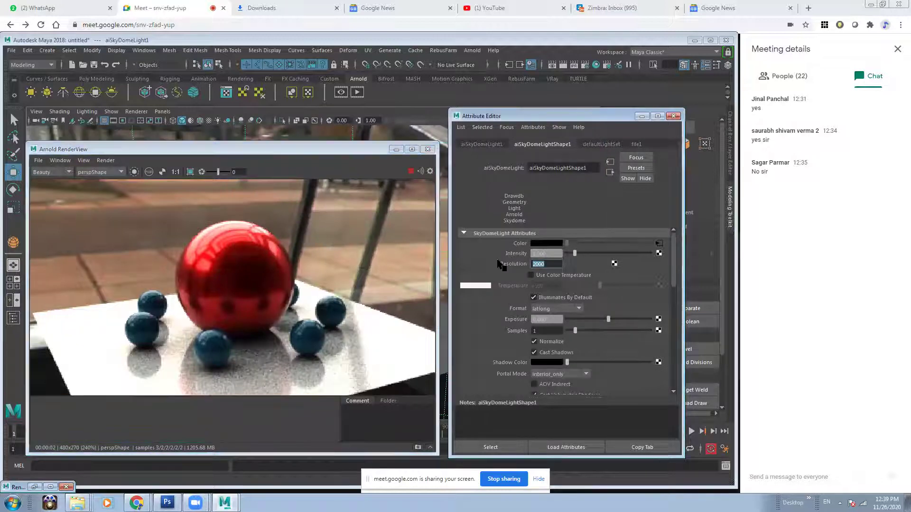
type("16")
key("Return")
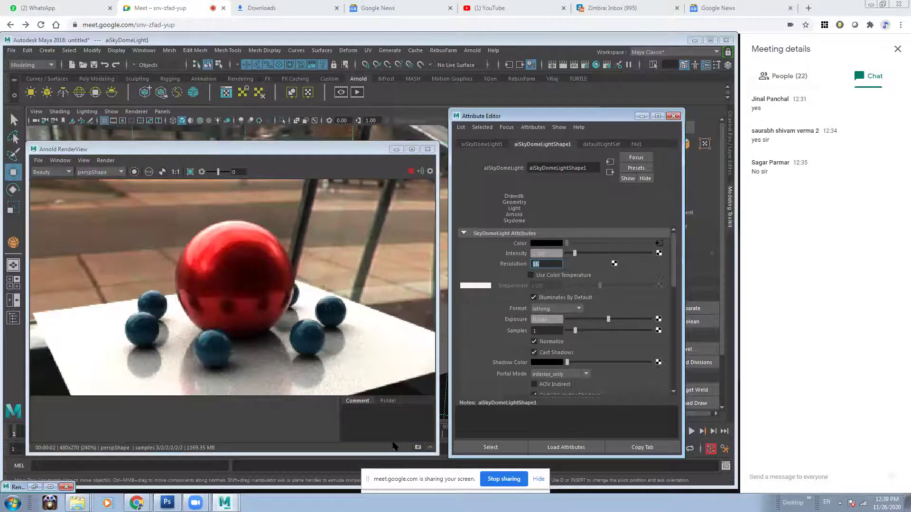
left_click(417, 448)
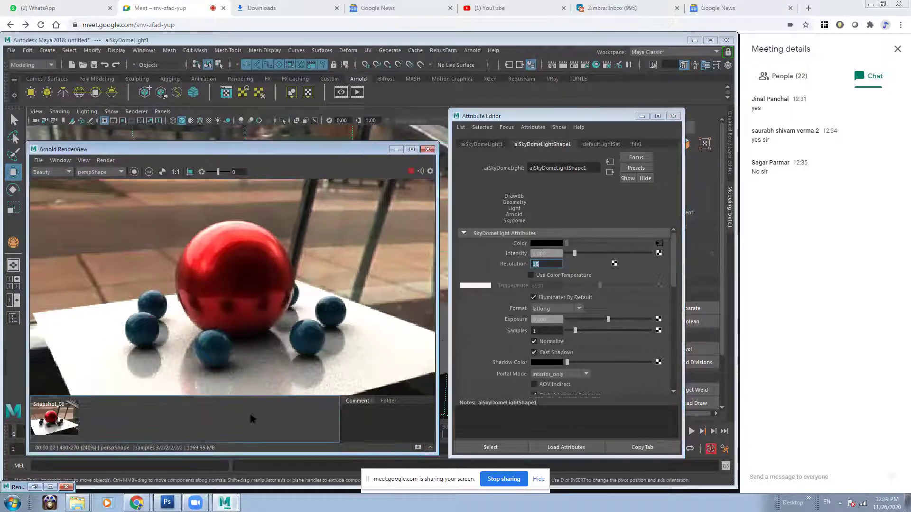
Set the sky dome light's Resolution to 64 and store a second snapshot of the render
key("Return")
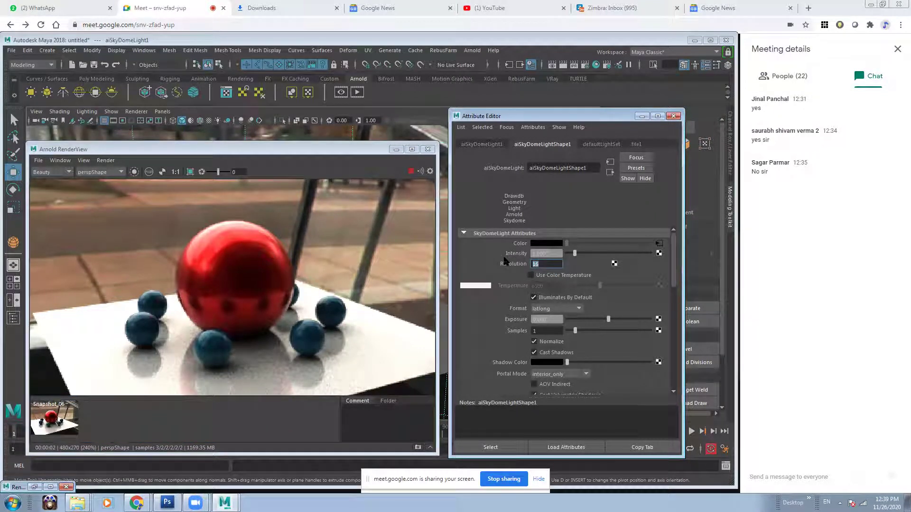
type("64")
key("Return")
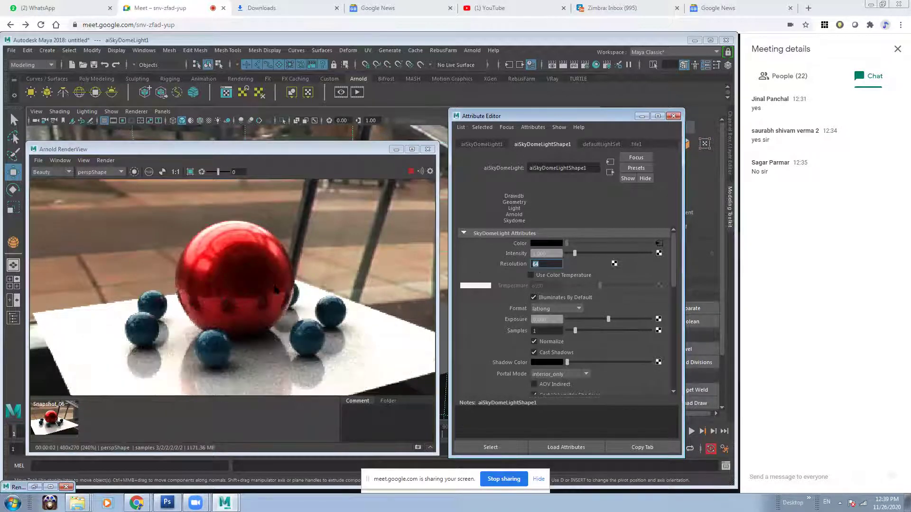
left_click_drag(281, 149, 282, 139)
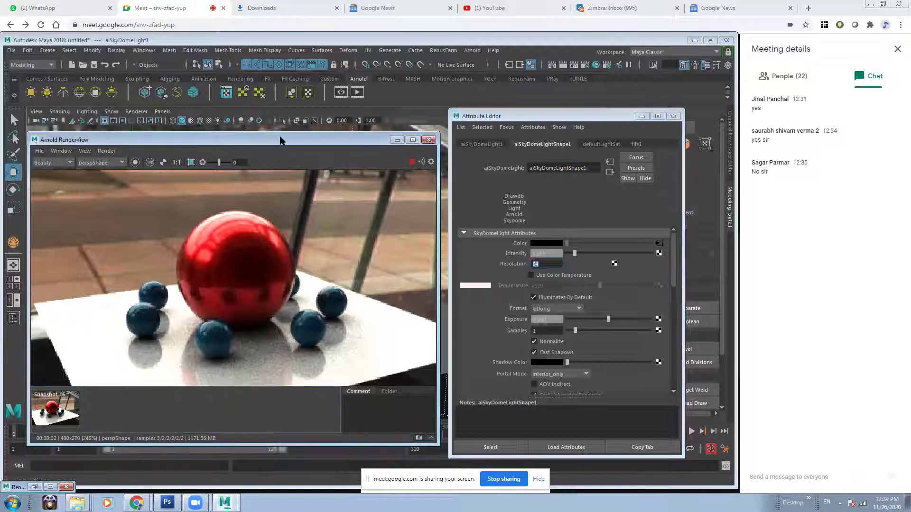
left_click(419, 438)
Set the sky dome light's Resolution to 256 and store a render snapshot
left_click_drag(549, 267, 515, 264)
type("256")
key("Return")
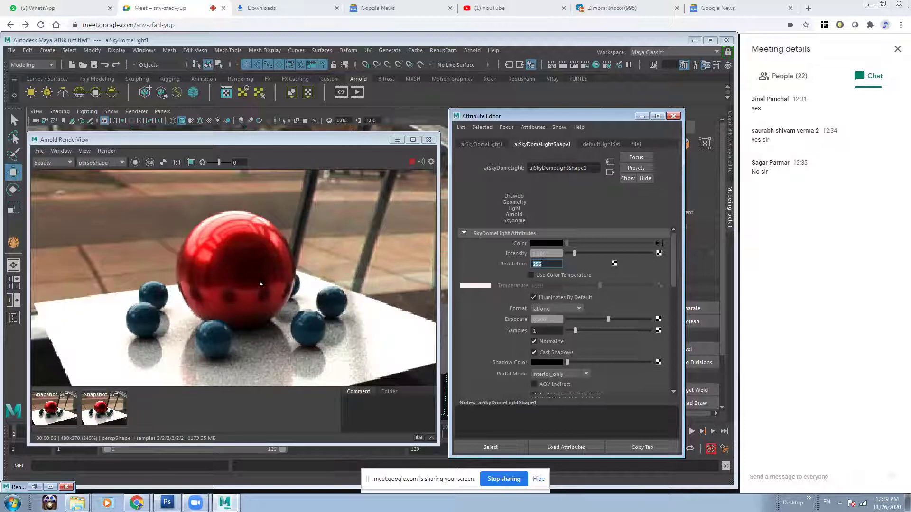
left_click(418, 438)
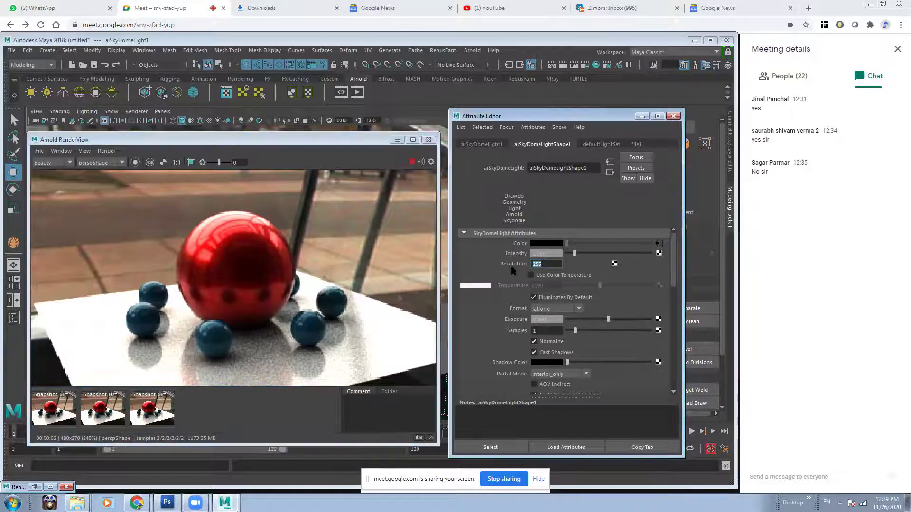
Set the sky dome light's Resolution to 512 and to 1024, storing a render snapshot at each value
type("512")
key("Return")
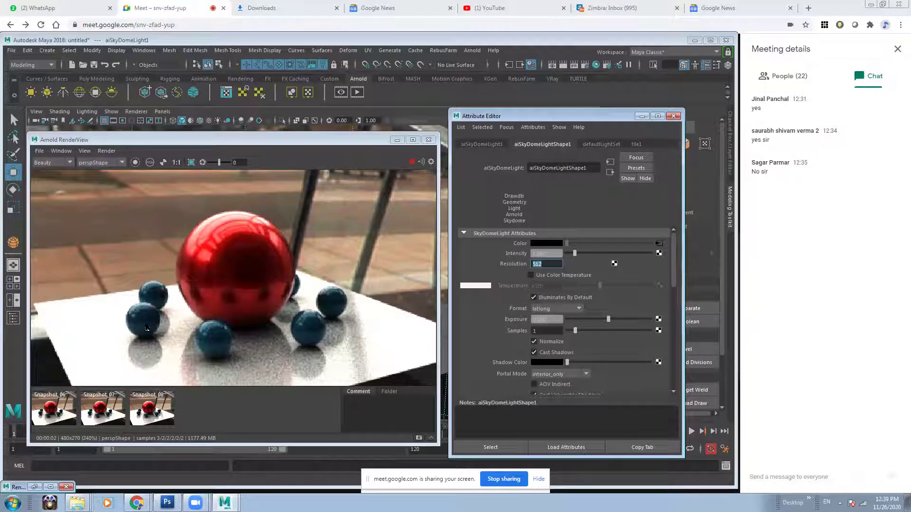
left_click(418, 438)
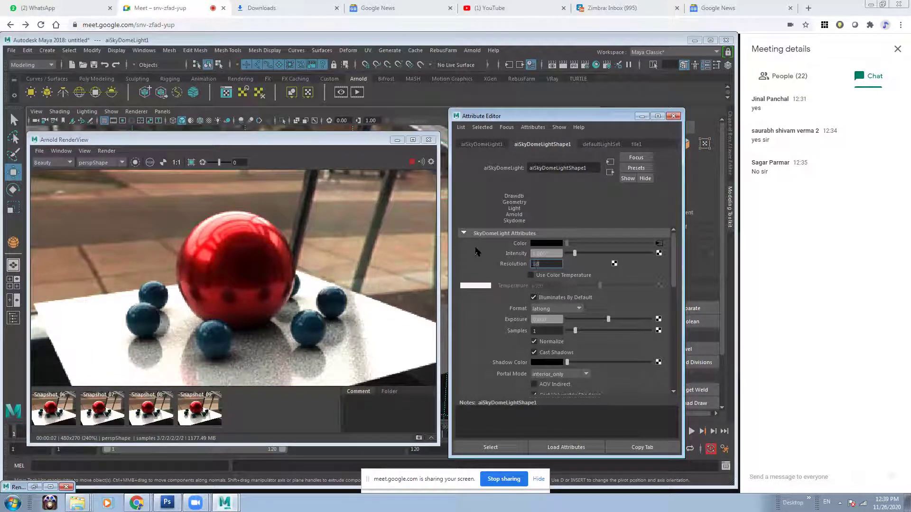
key("Return")
left_click(419, 438)
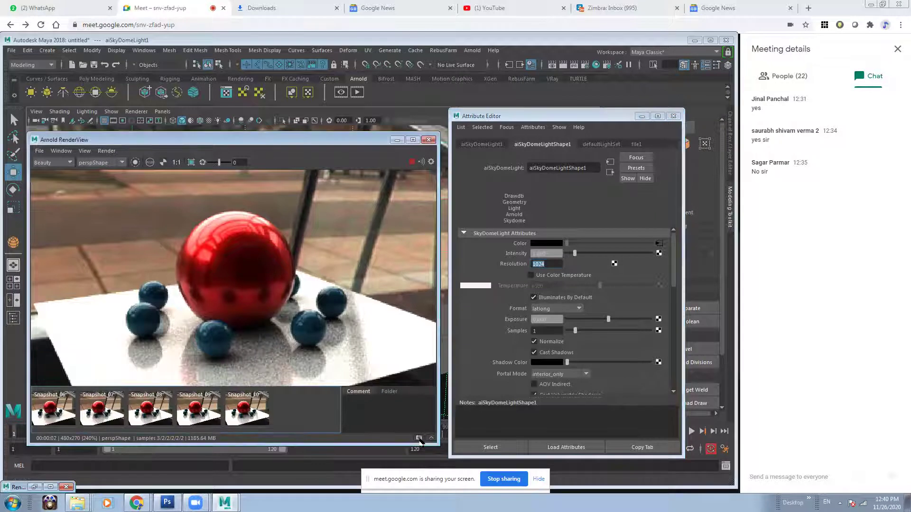
Set the sky dome light's Resolution to 2048 and store a render snapshot
left_click(559, 262)
type("2048")
key("Return")
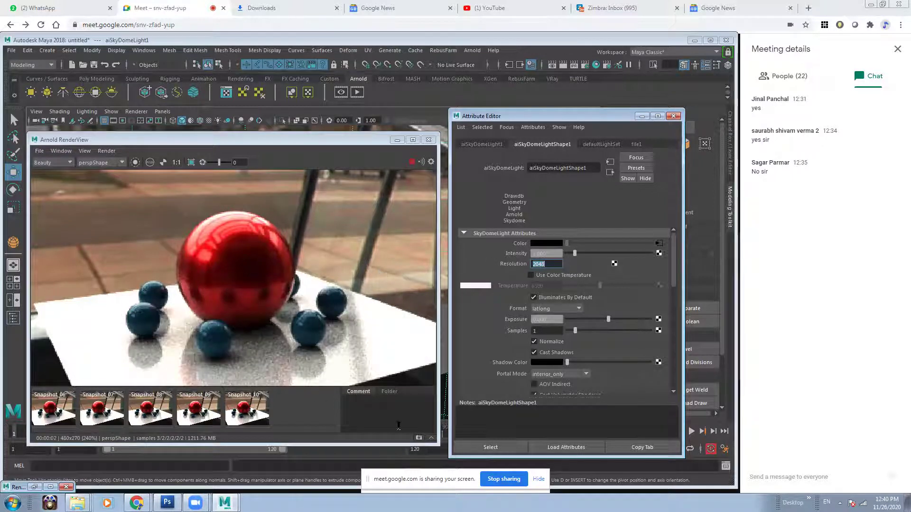
left_click(419, 438)
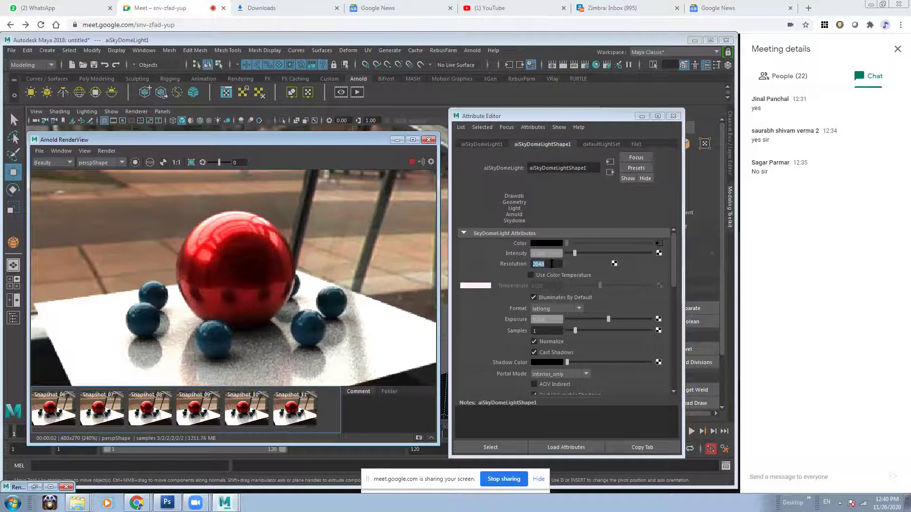
Set the sky dome light's Resolution to 4096 and store a render snapshot
left_click(495, 259)
type("4096")
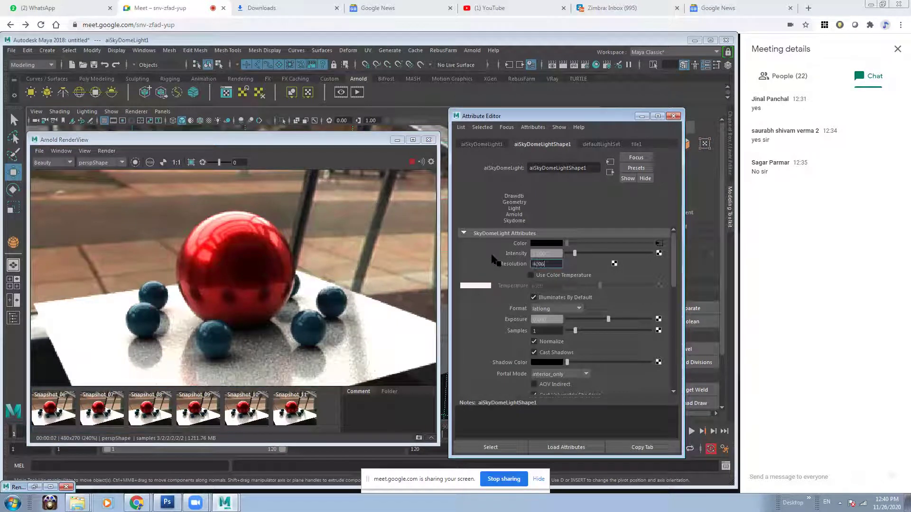
key("Return")
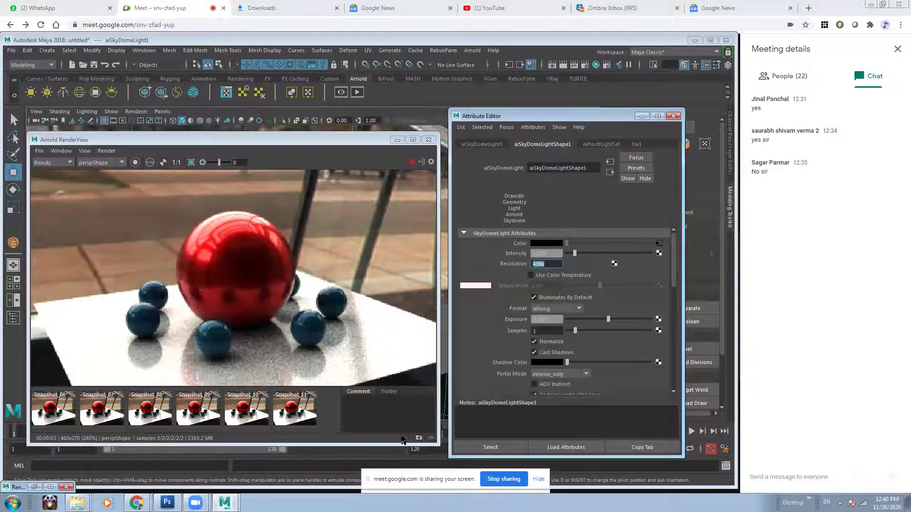
left_click(418, 438)
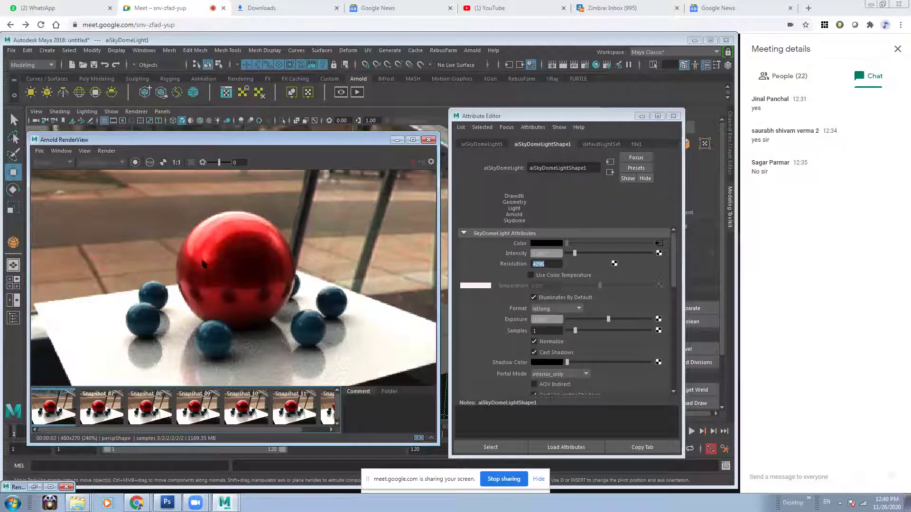
Examine the spheres up close in each stored snapshot in turn, from the lowest to the highest resolution
scroll(218, 277, "up", 2)
left_click(55, 418)
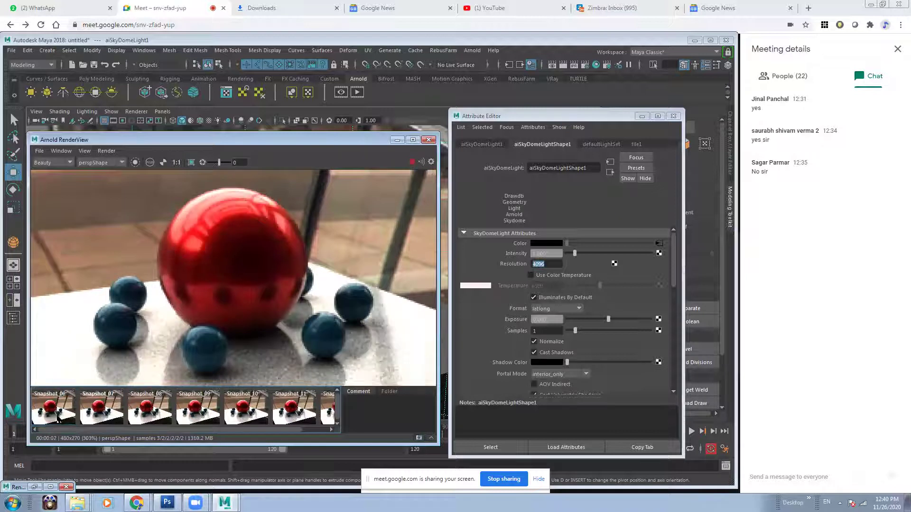
left_click(109, 414)
left_click(148, 416)
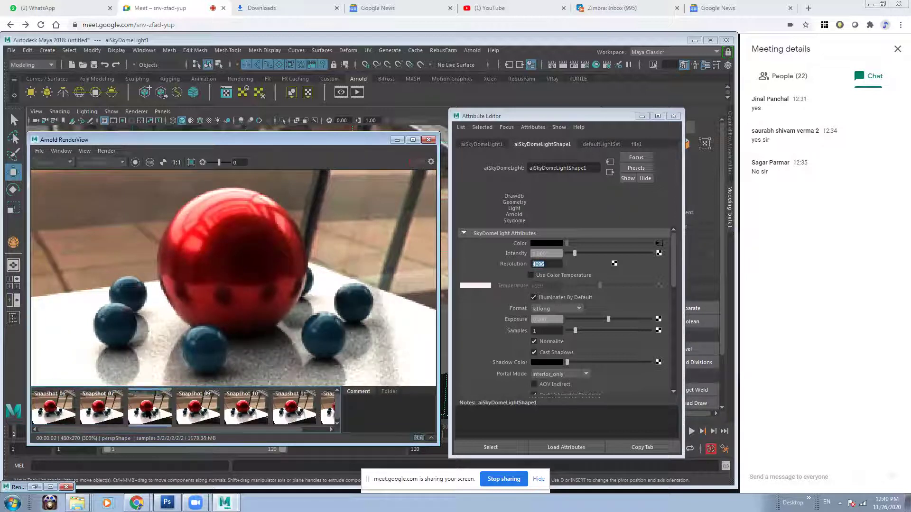
left_click(185, 414)
left_click(244, 417)
left_click(300, 414)
left_click(328, 413)
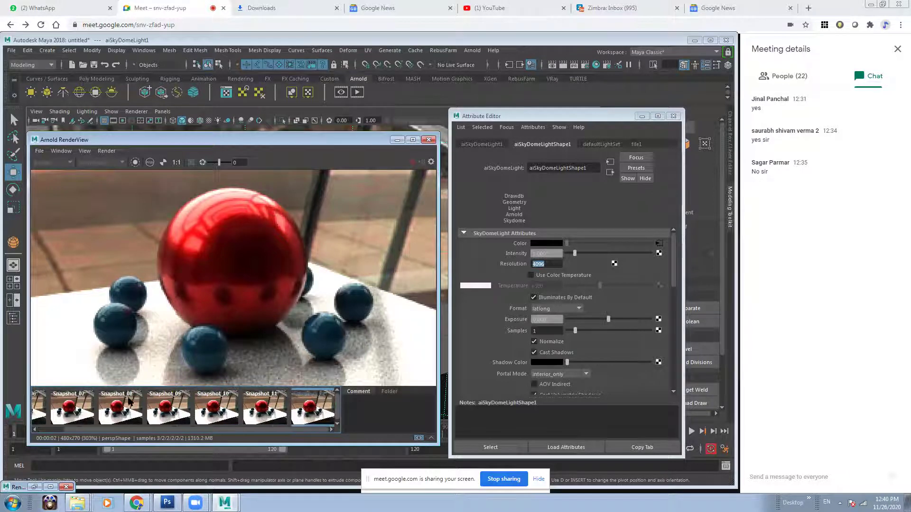
Compare the Resolution 16 snapshot repeatedly with the 64 and 256 snapshots for differences in noise and reflections
left_click_drag(136, 430, 73, 429)
left_click(89, 413)
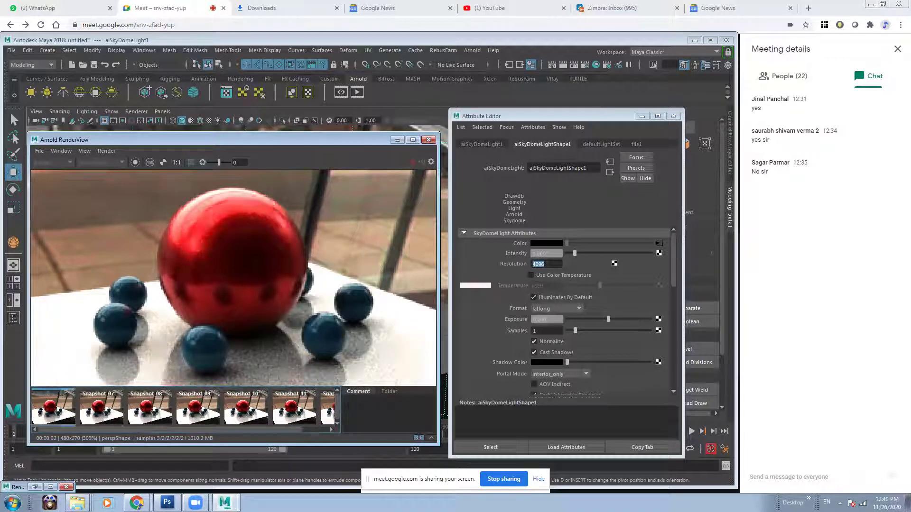
left_click(48, 412)
left_click(91, 410)
left_click(52, 409)
left_click(135, 406)
left_click(47, 407)
left_click(158, 403)
left_click(56, 400)
left_click(147, 396)
left_click(55, 403)
left_click(147, 403)
left_click(49, 401)
Compare the Resolution 16 snapshot repeatedly with the 1024, 2048 and 4096 snapshots for differences in noise and reflections
left_click(241, 402)
left_click(53, 402)
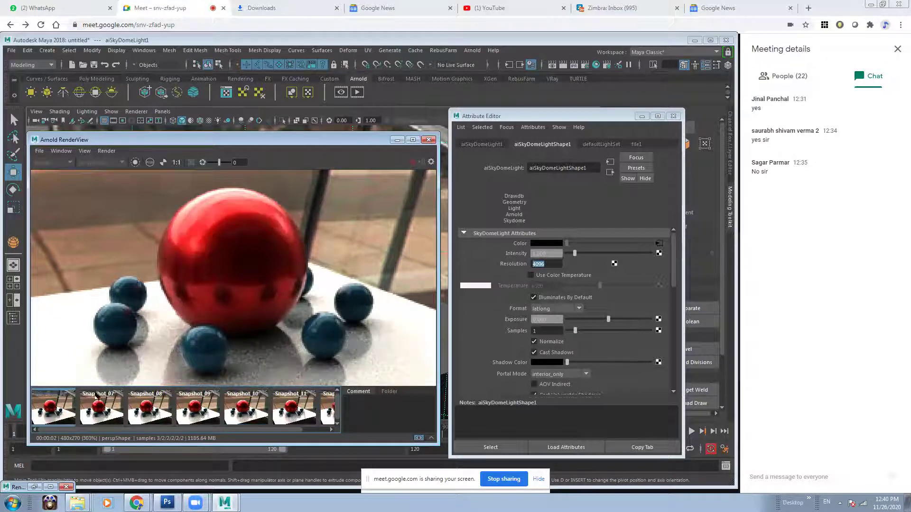
left_click(243, 404)
left_click(61, 408)
left_click(292, 416)
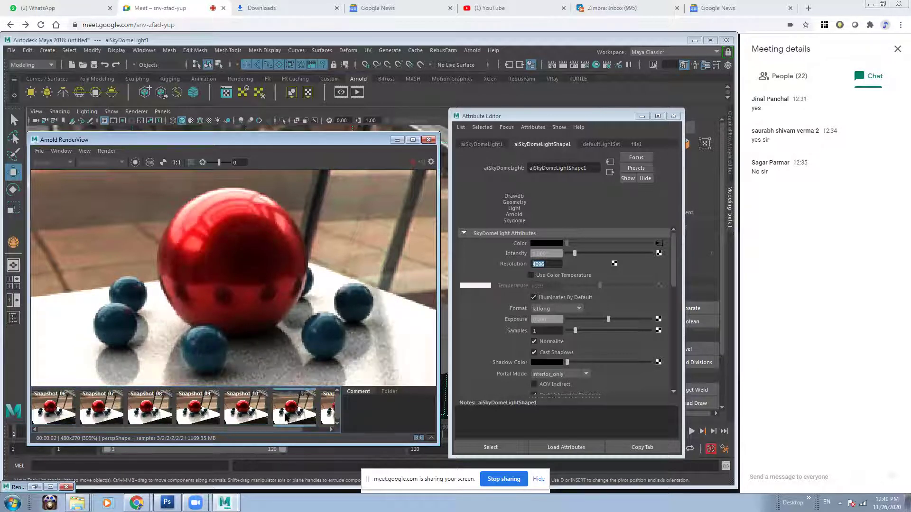
left_click(48, 403)
left_click(297, 409)
left_click(51, 401)
left_click(298, 409)
left_click(56, 409)
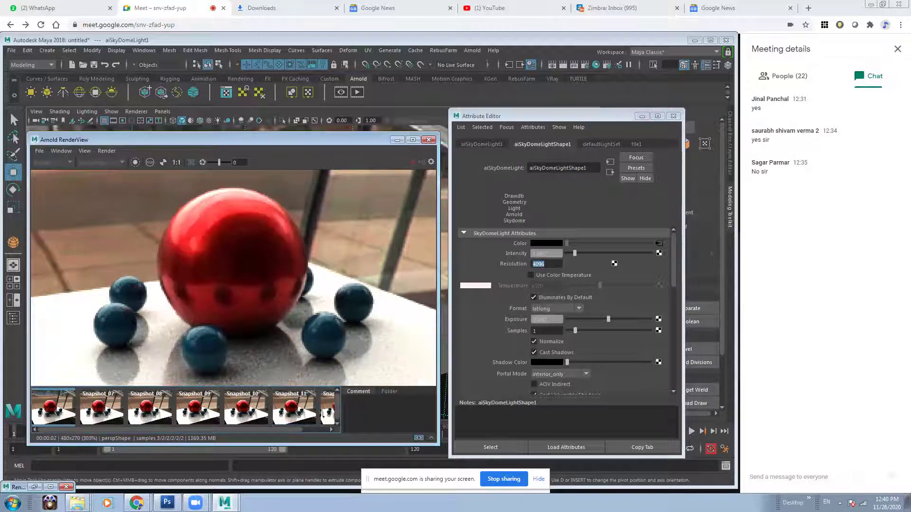
left_click(324, 409)
left_click(66, 403)
left_click_drag(73, 430, 44, 430)
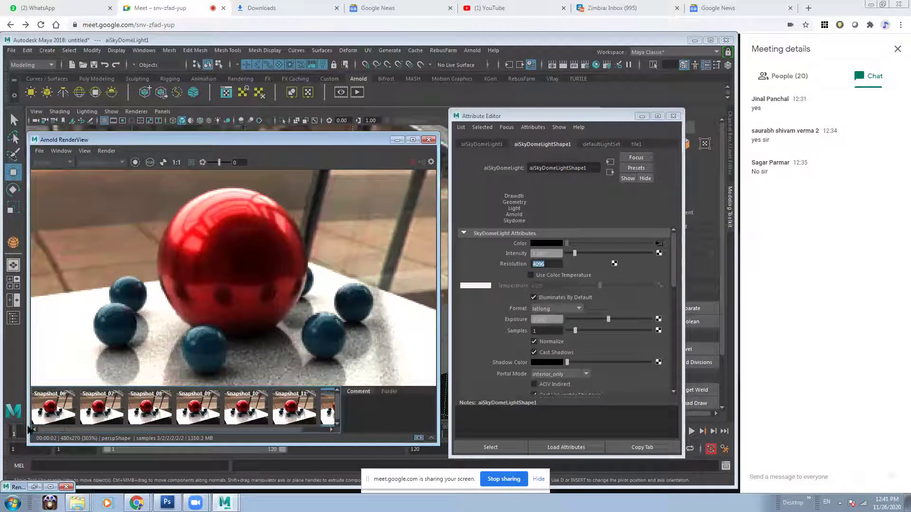
Set the sky dome light's Resolution to 1000 and reposition the Arnold RenderView window beside the Attribute Editor
left_click(550, 264)
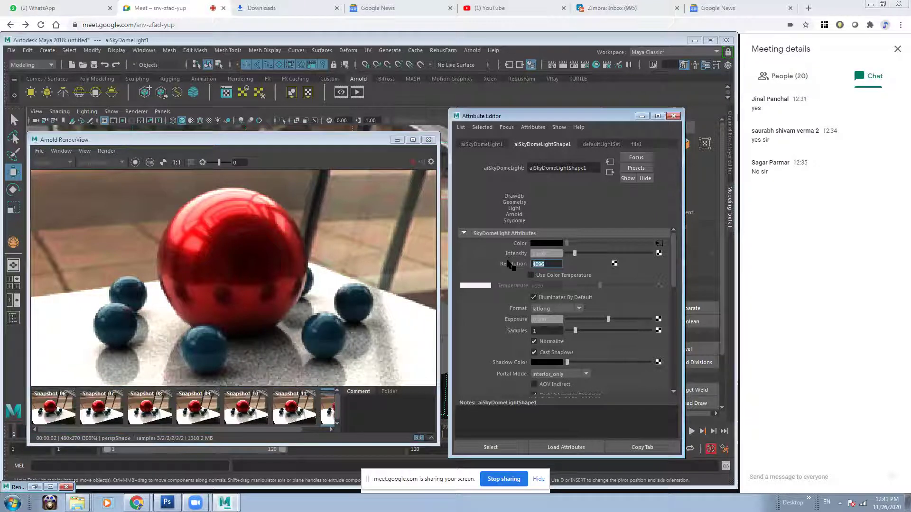
type("1000")
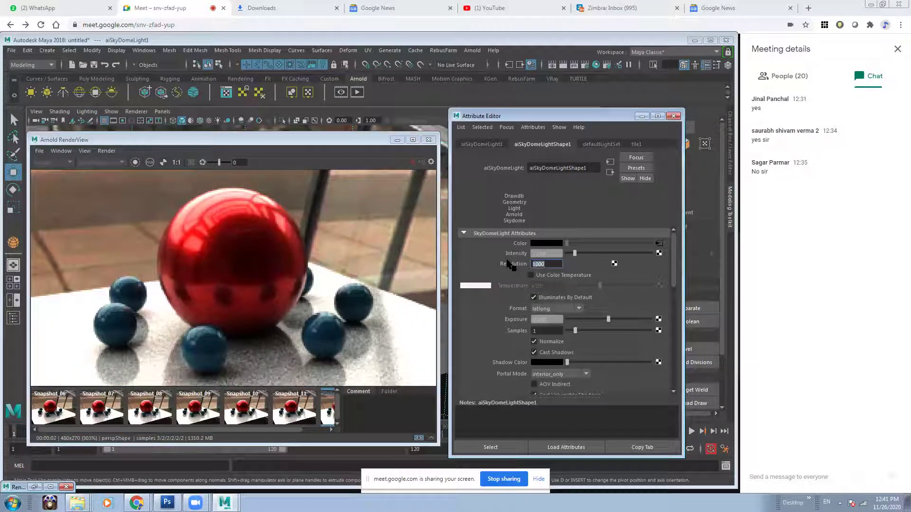
left_click(376, 143)
left_click_drag(376, 146, 383, 205)
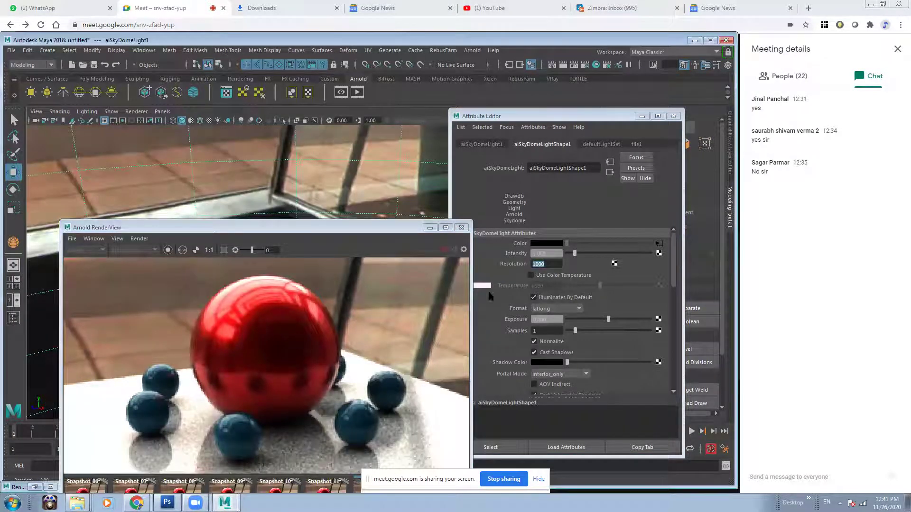
left_click(537, 264)
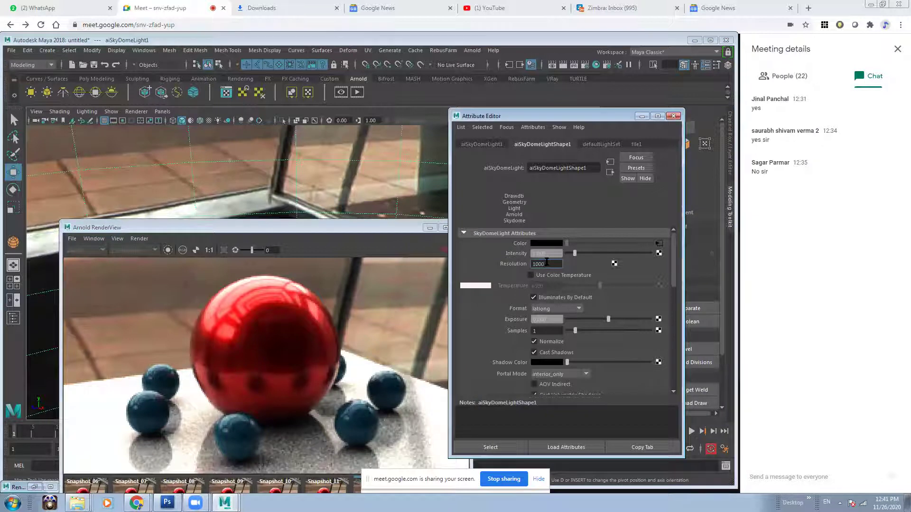
left_click_drag(317, 229, 287, 185)
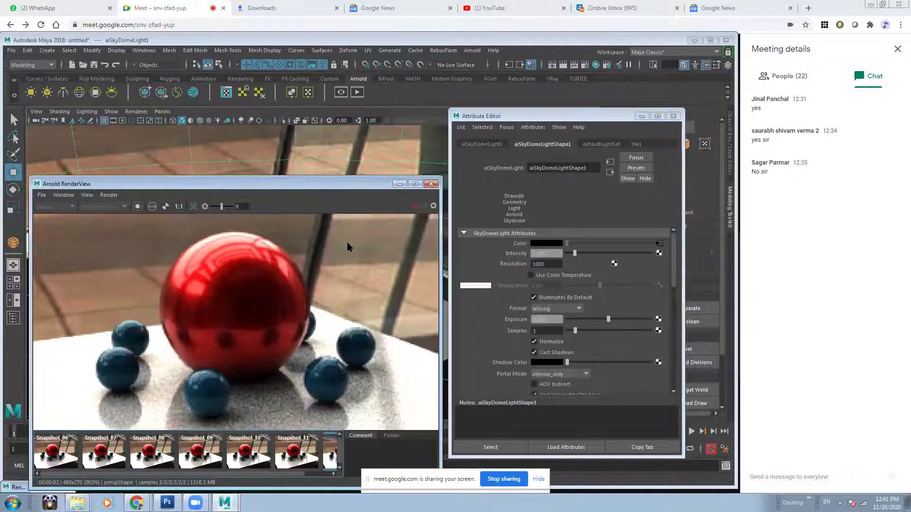
double_click(546, 264)
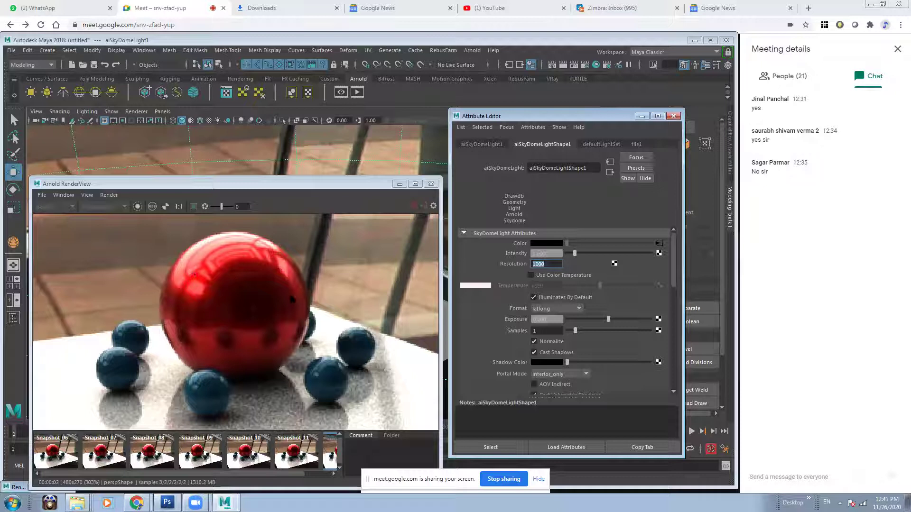
scroll(257, 296, "down", 3)
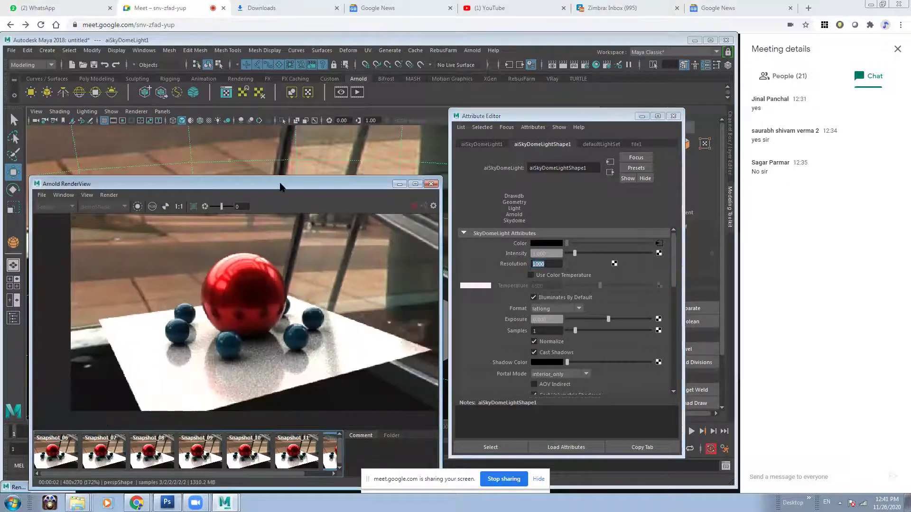
scroll(588, 308, "down", 5)
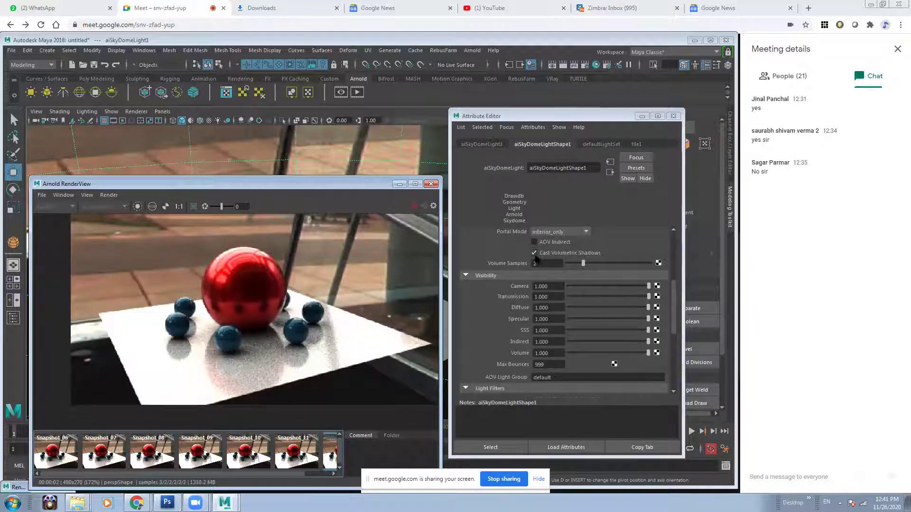
scroll(578, 317, "up", 4)
scroll(579, 317, "up", 1)
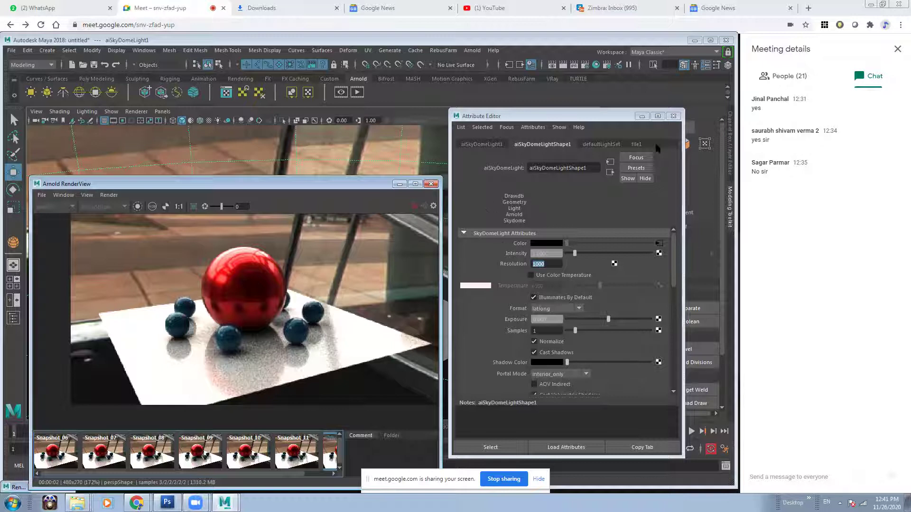
Minimize the main Maya window and bring up the Output Window with the Arnold render log
left_click(694, 40)
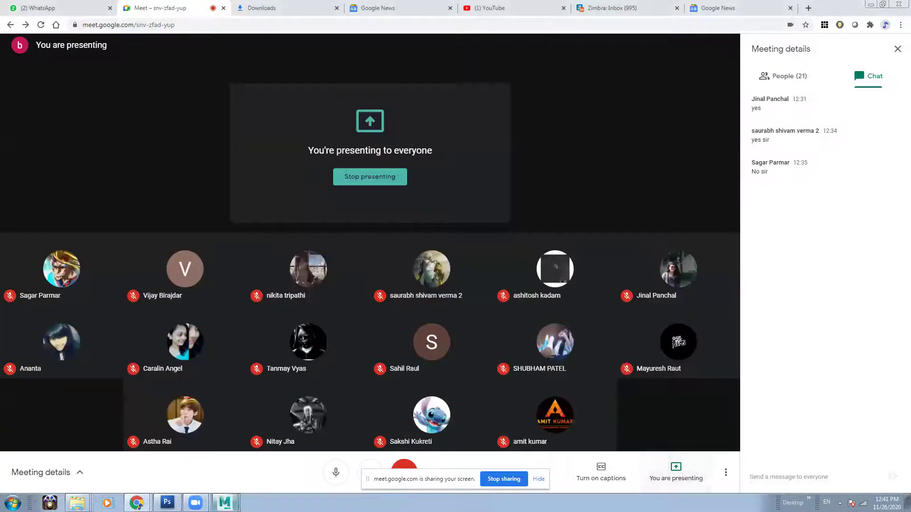
left_click(248, 476)
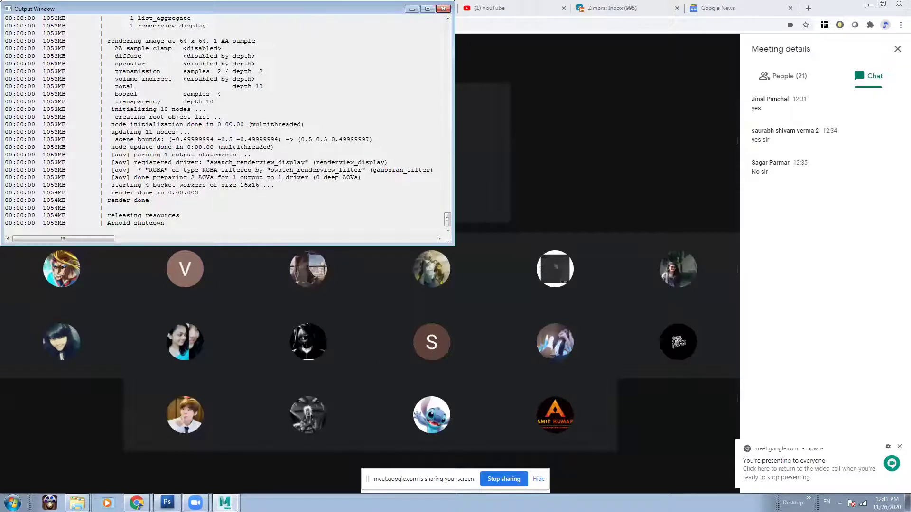
Minimize the Output Window, bring Maya back up, and place the Arnold RenderView beside the sky dome light's Visibility attributes
left_click(411, 9)
left_click(136, 503)
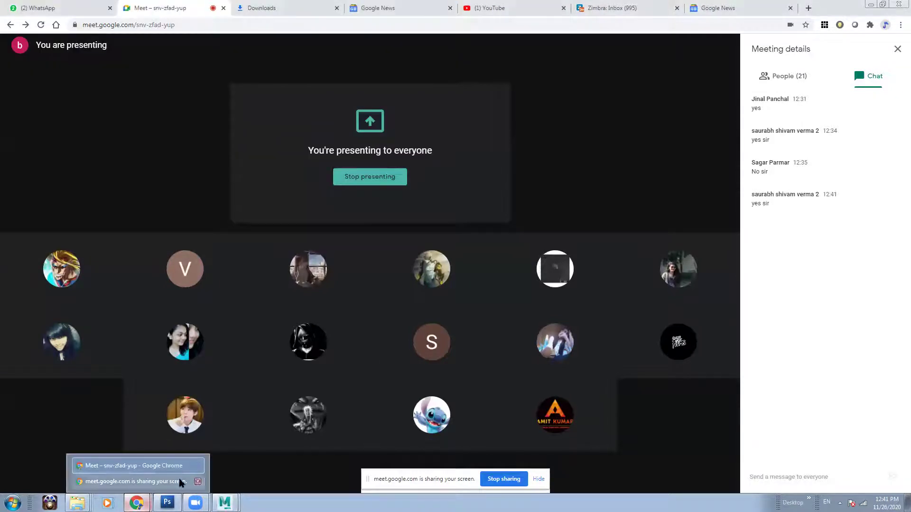
left_click(225, 502)
left_click(195, 481)
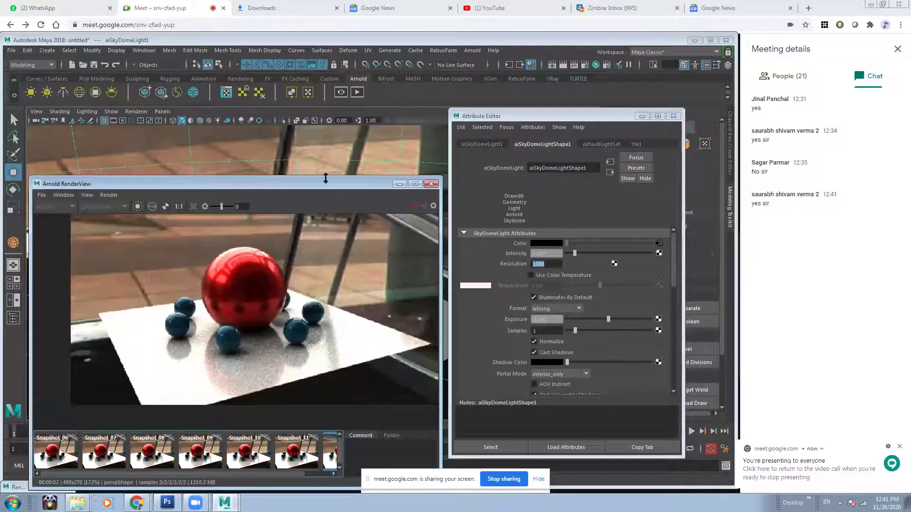
left_click_drag(326, 183, 315, 156)
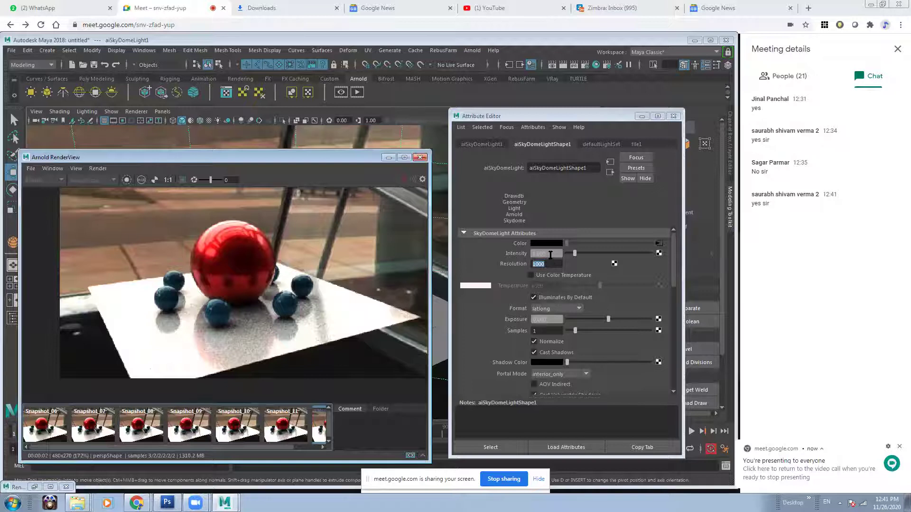
scroll(549, 332, "down", 5)
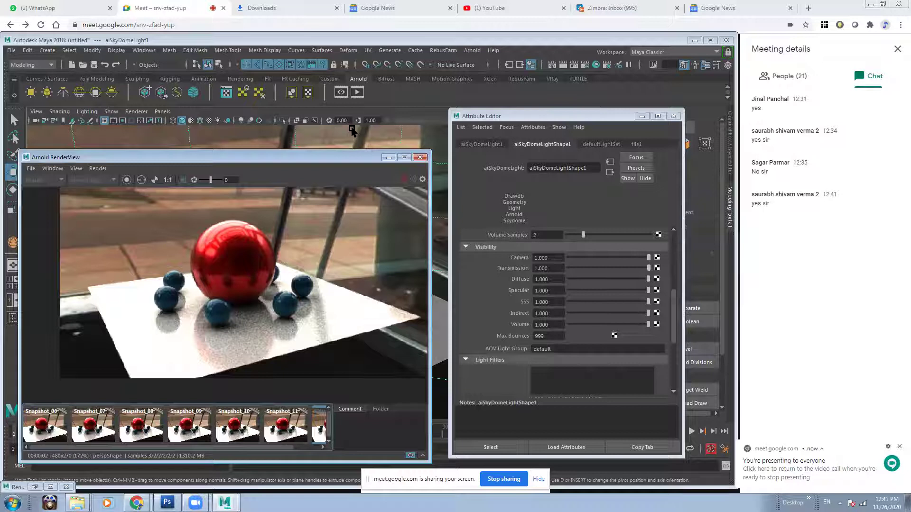
left_click_drag(299, 161, 304, 140)
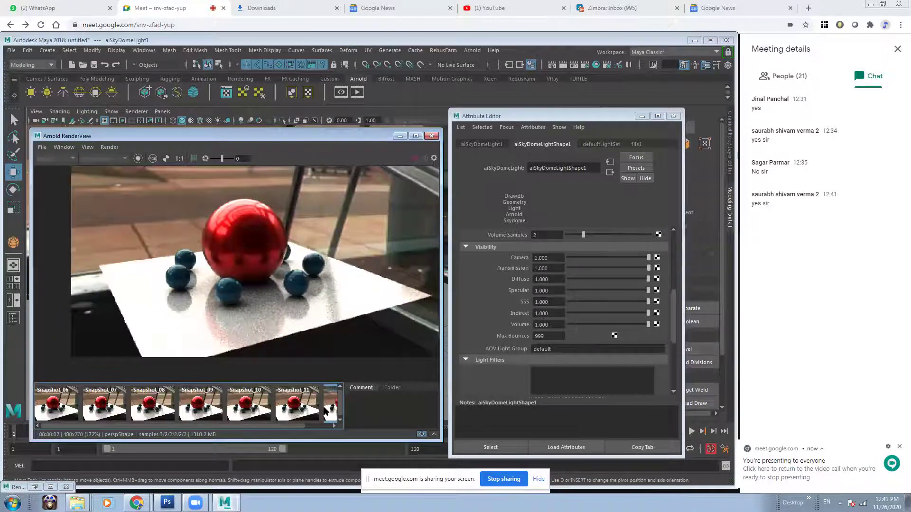
Delete all stored snapshots from the Arnold RenderView
key("Delete")
left_click(251, 401)
key("Delete")
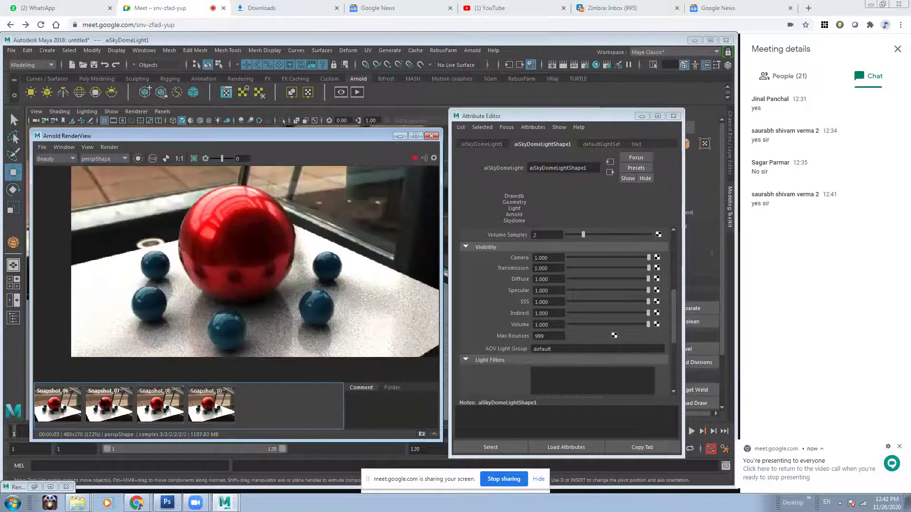
key("Delete")
key("Delete")
key("Delete")
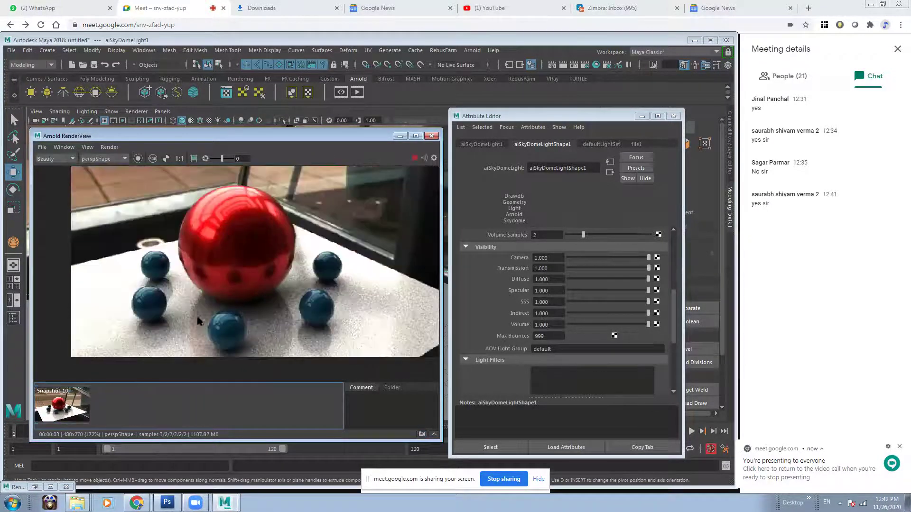
left_click(66, 405)
key("Delete")
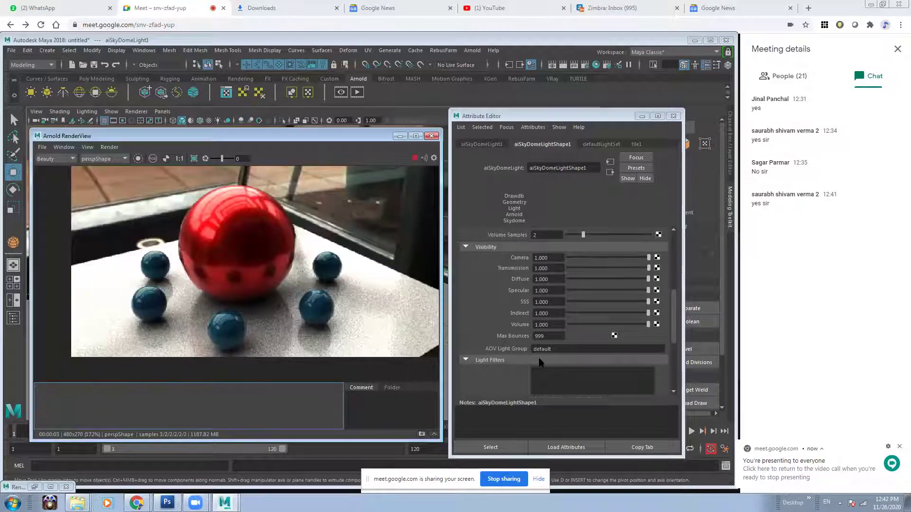
Set the sky dome light's Max Bounces to 1, keeping the Arnold RenderView beside the Attribute Editor
left_click_drag(346, 143, 352, 215)
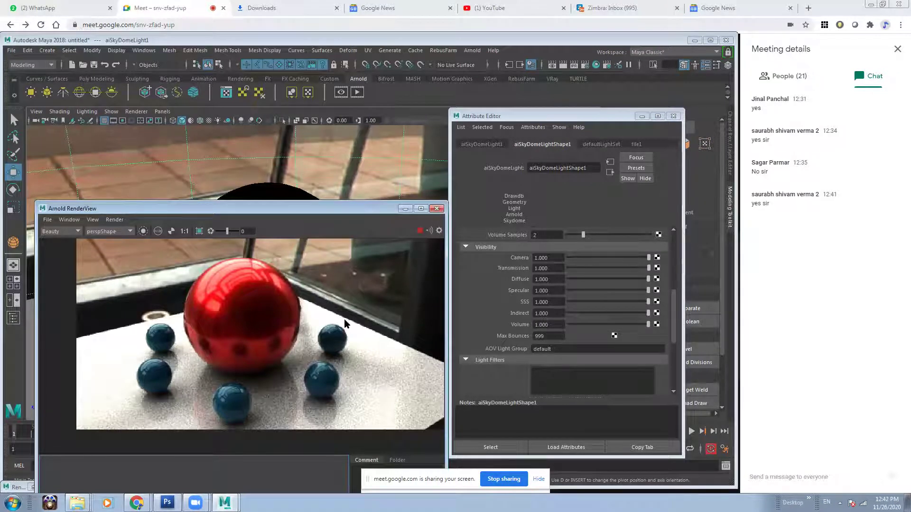
left_click_drag(332, 208, 316, 185)
left_click(545, 337)
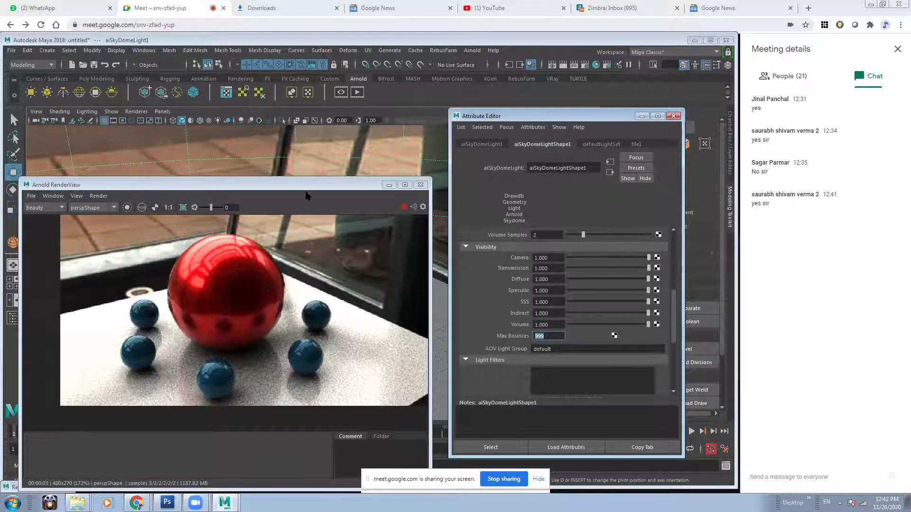
left_click_drag(306, 190, 298, 134)
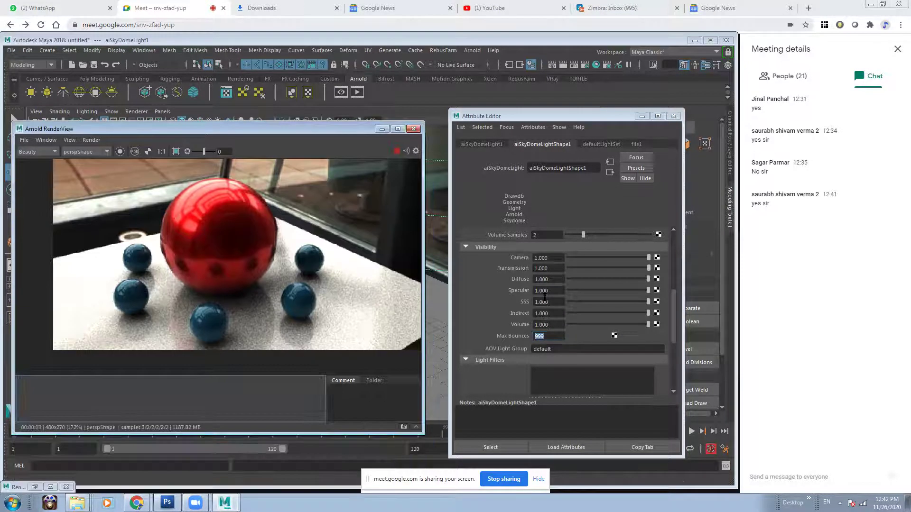
left_click(546, 336)
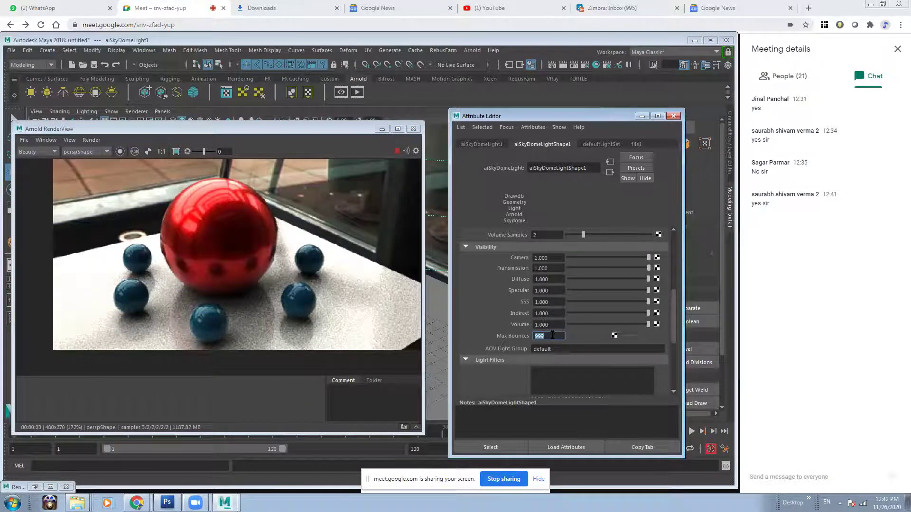
type("1")
key("Return")
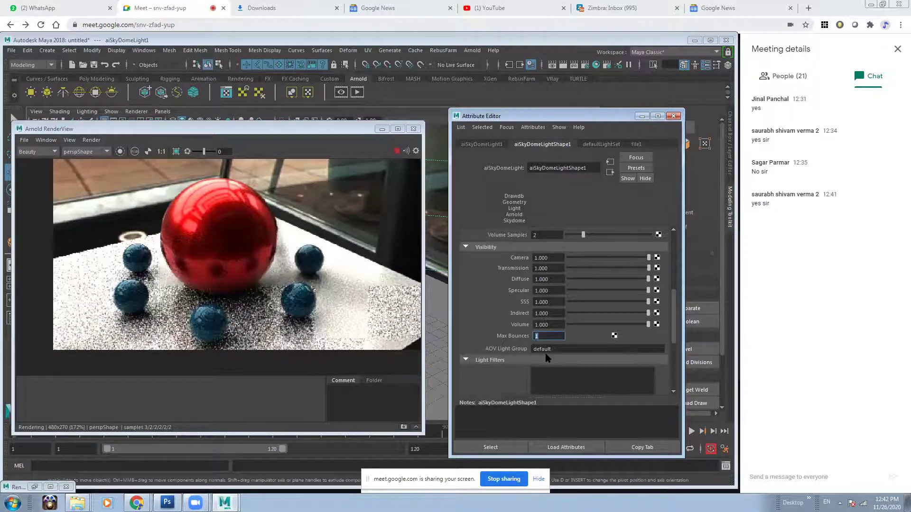
Set the sky dome light's Max Bounces back to 999 after checking the render
left_click_drag(265, 129, 277, 165)
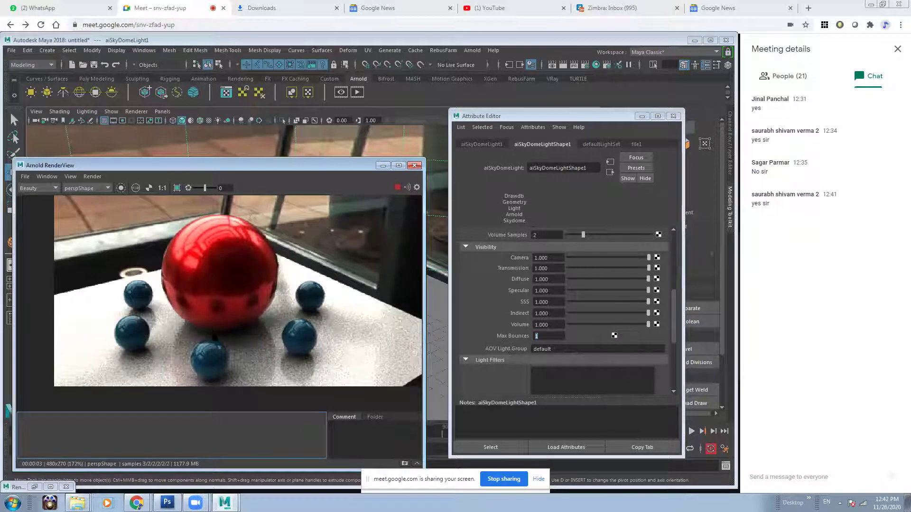
double_click(543, 336)
type("999")
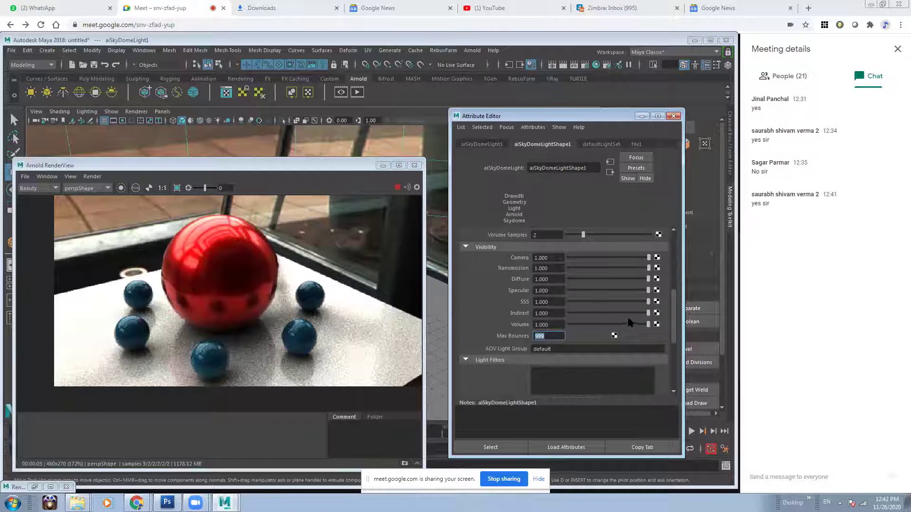
Try Specular samples of 1 in the Arnold render settings, restore them to 2, and return to the light's Max Bounces value
left_click(563, 65)
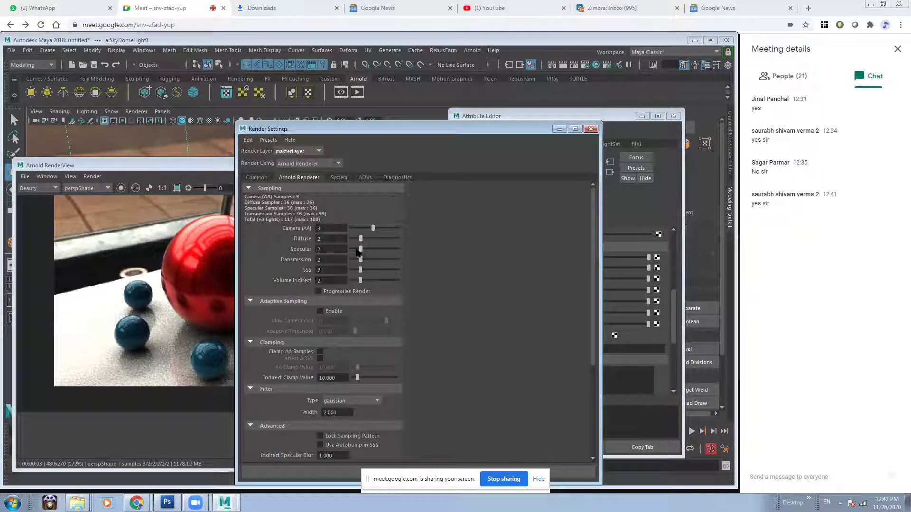
left_click_drag(357, 249, 355, 250)
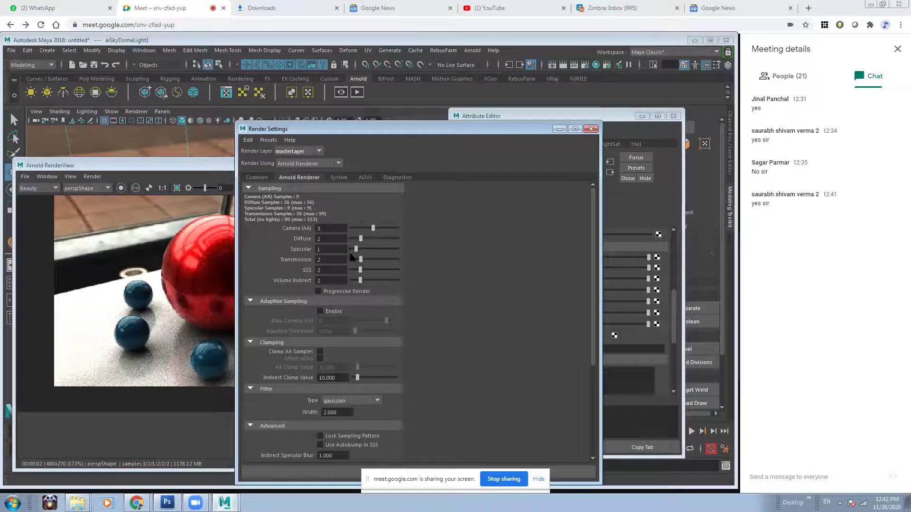
left_click_drag(356, 250, 361, 250)
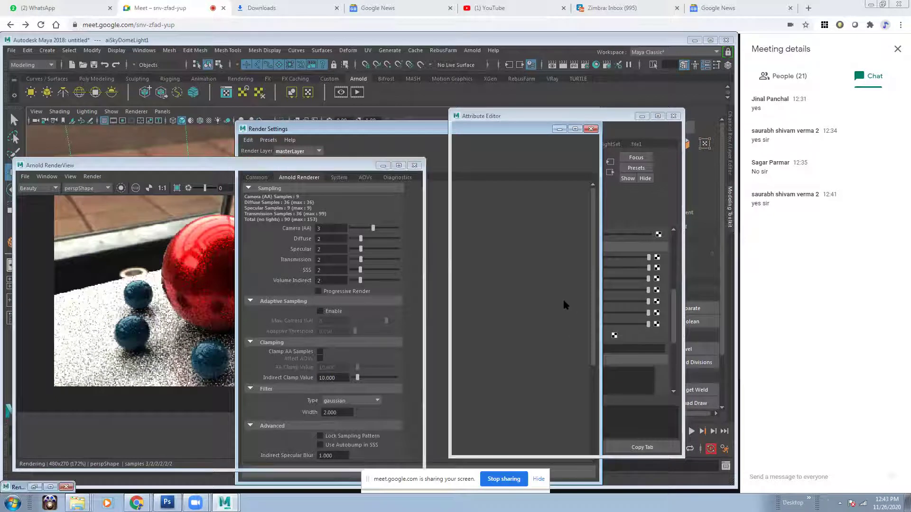
left_click(549, 336)
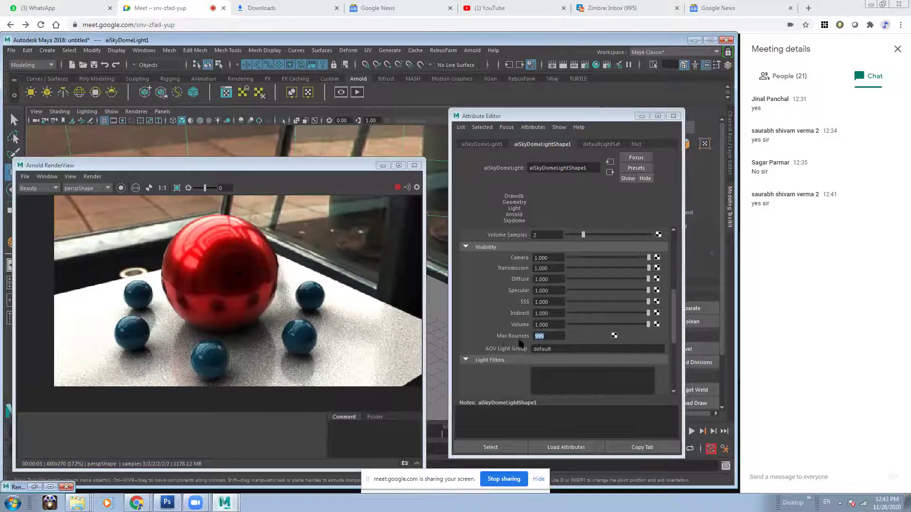
left_click(550, 336)
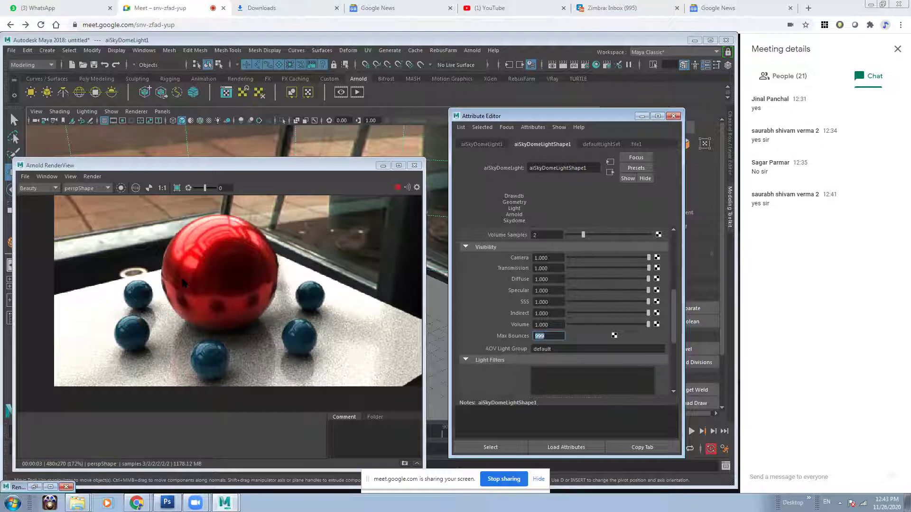
Close the Arnold RenderView, switch to Windows Explorer, and search the Seagate Backup Plus Drive (F:) for "francesco"
left_click(415, 166)
mouse_move(77, 503)
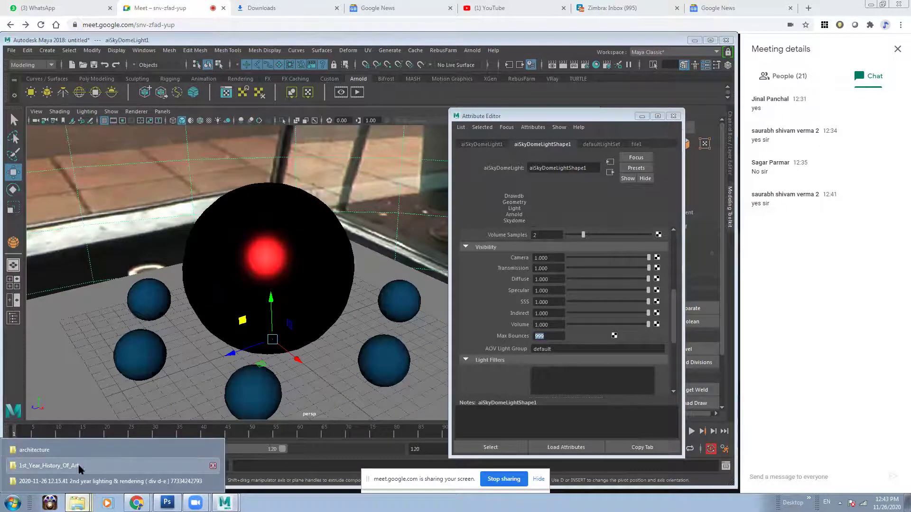
left_click(57, 450)
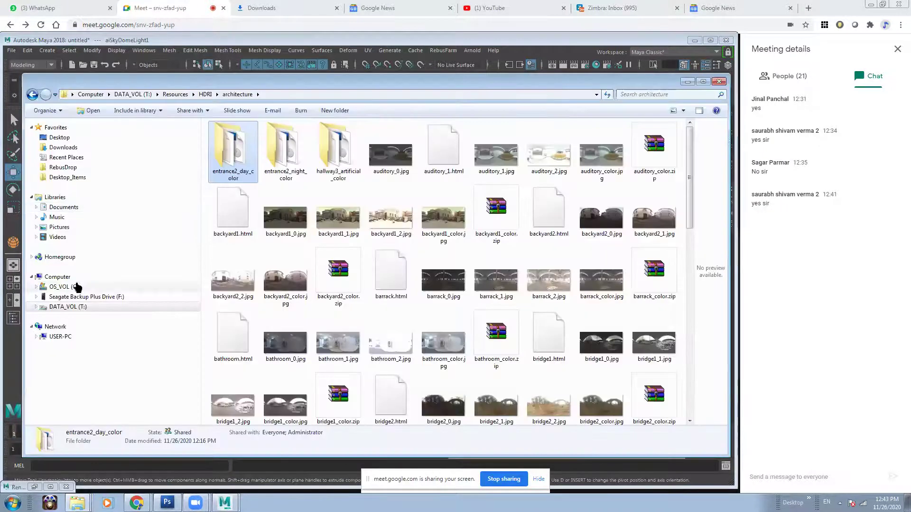
left_click(67, 307)
left_click(87, 297)
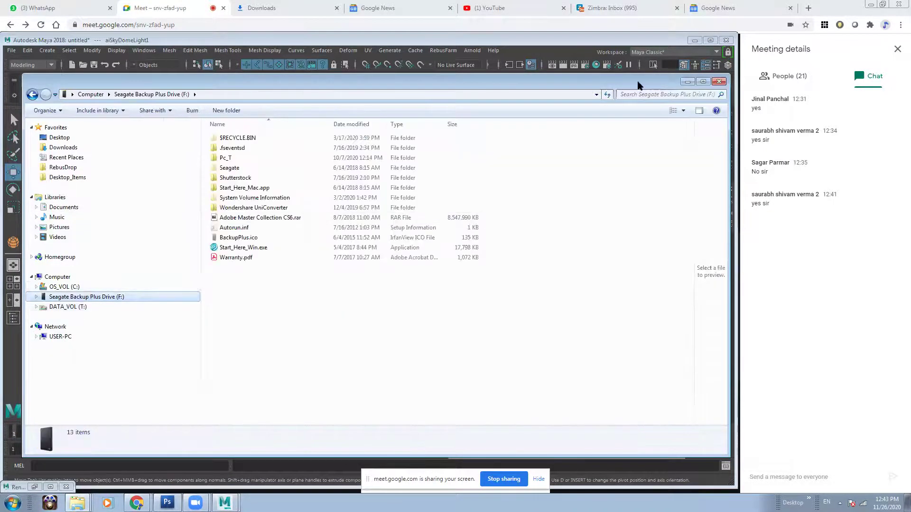
left_click(638, 95)
type("franc")
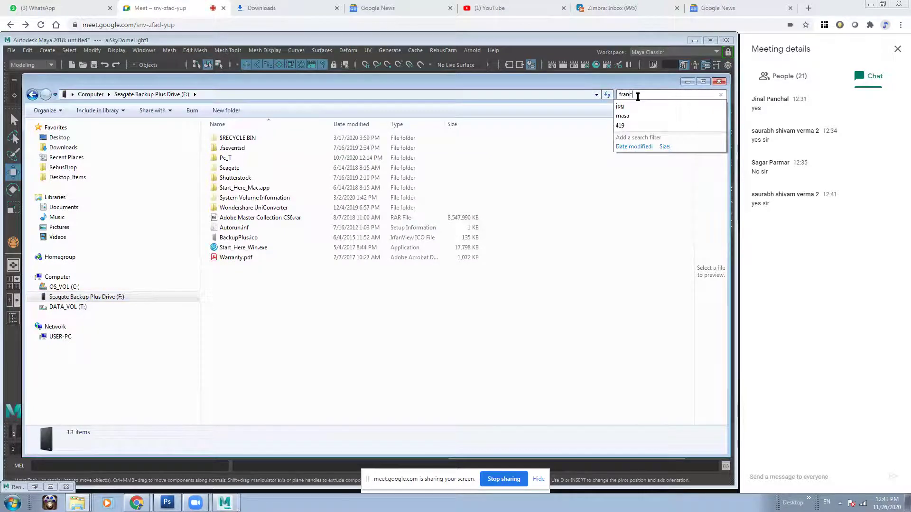
type("esco")
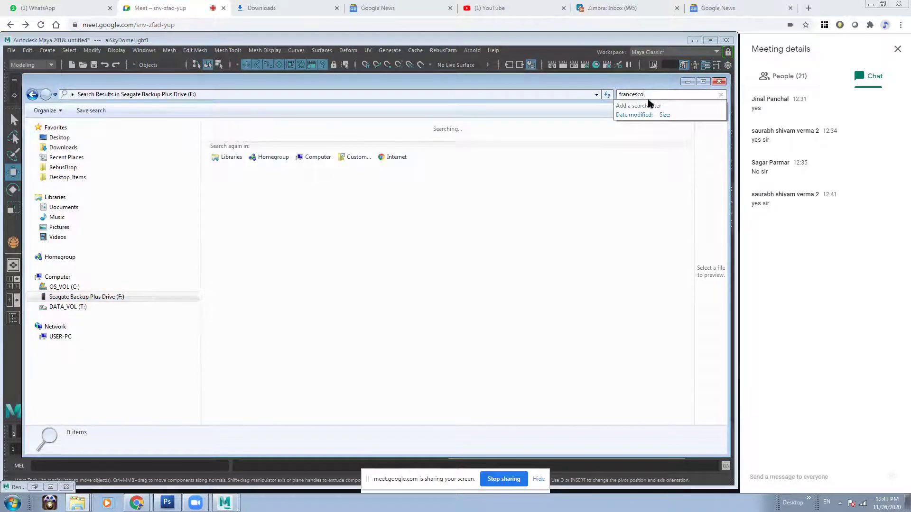
key("Return")
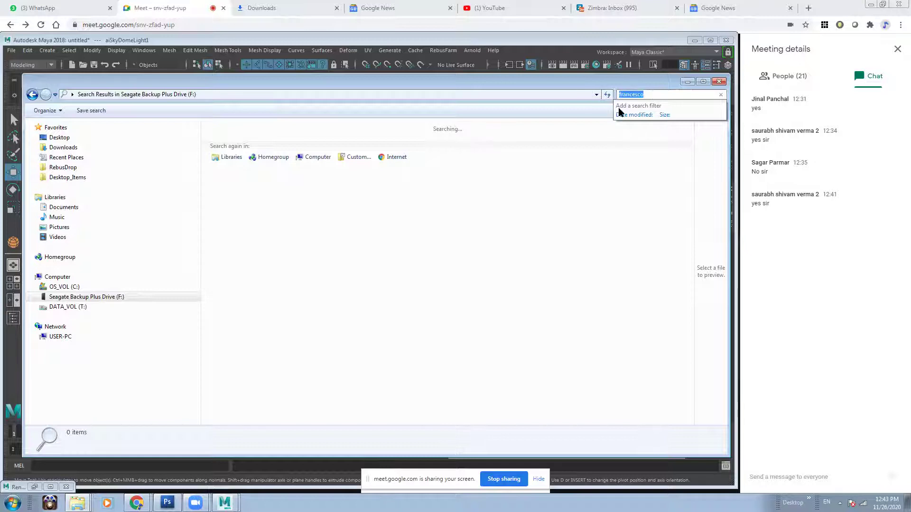
Search DATA_VOL (T:) for "francesco", look through the found files, and minimize the Explorer window
left_click(90, 308)
left_click(632, 95)
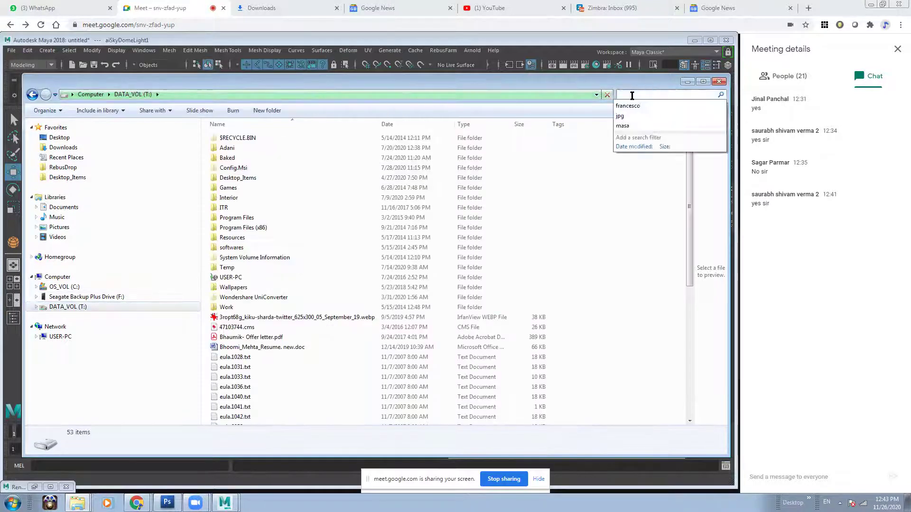
key("Return")
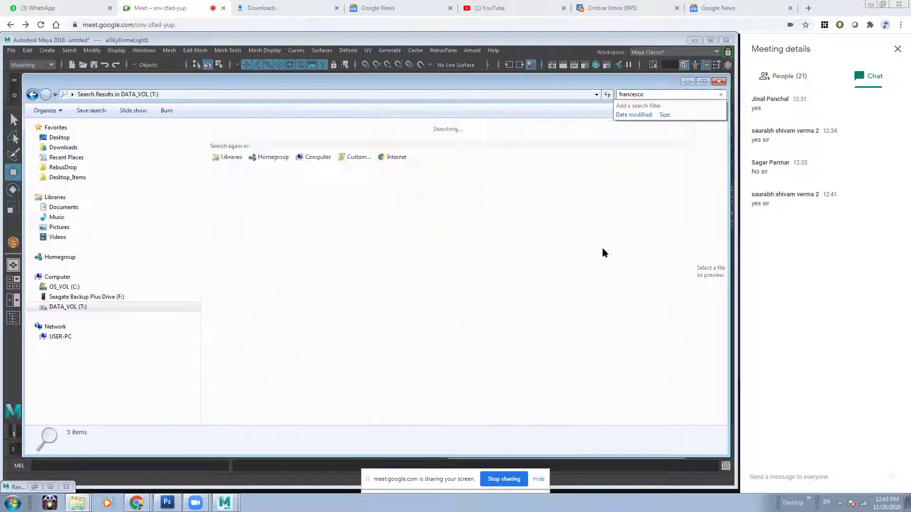
left_click_drag(690, 160, 697, 362)
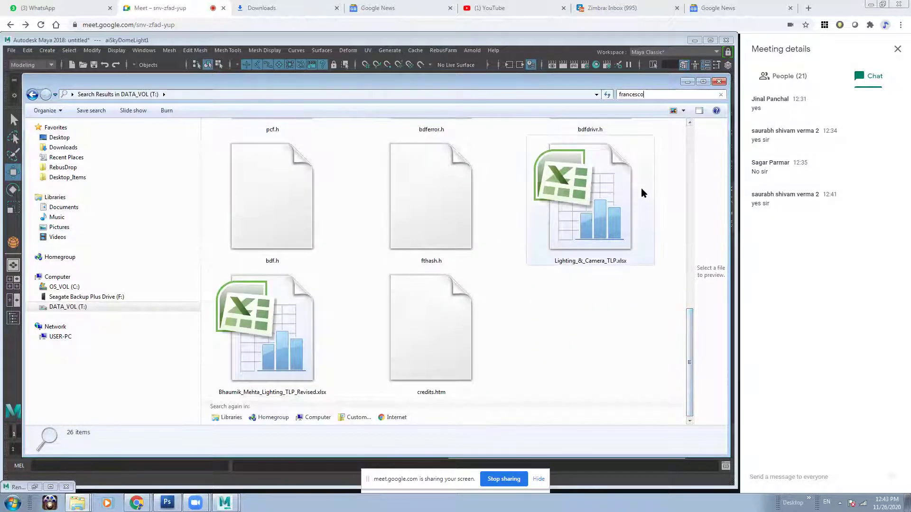
left_click(687, 82)
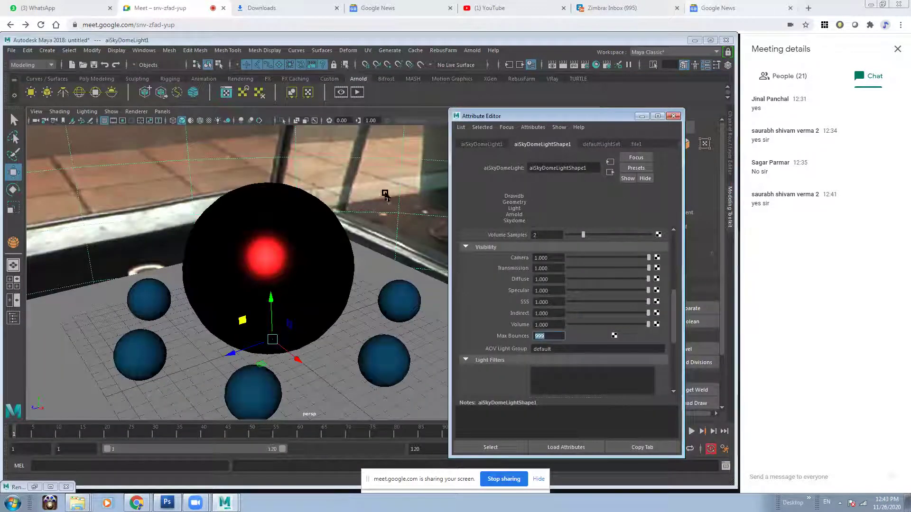
Switch to Chrome and search Google in a new tab for "francesco lagrenzi pdf"
left_click(808, 8)
left_click(428, 199)
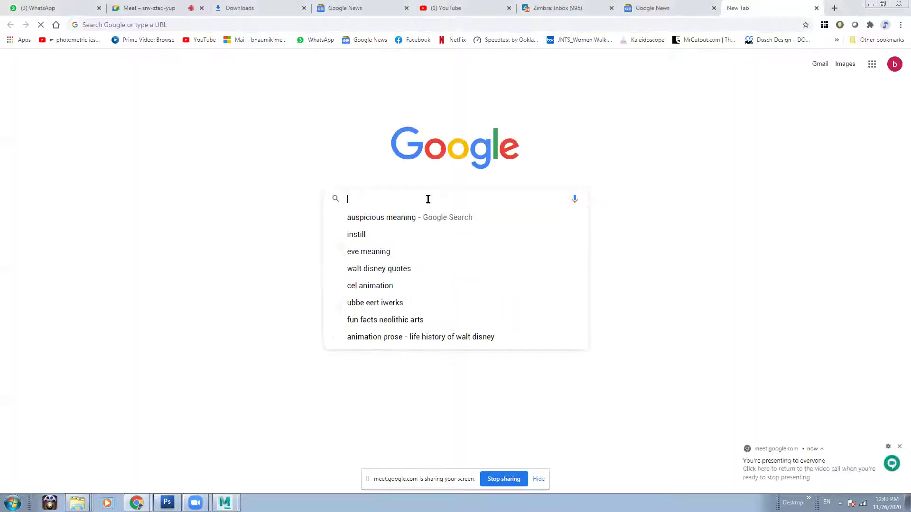
type("francesco")
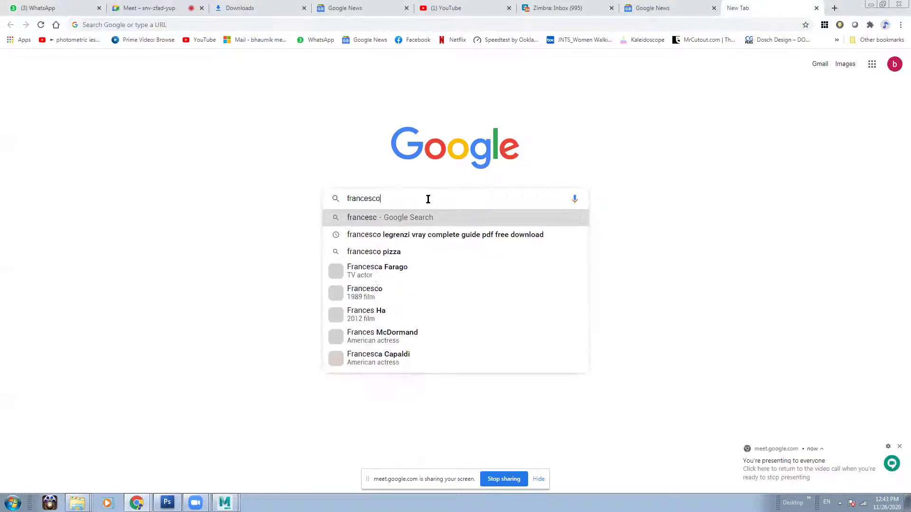
type(" lagrenzi pdf")
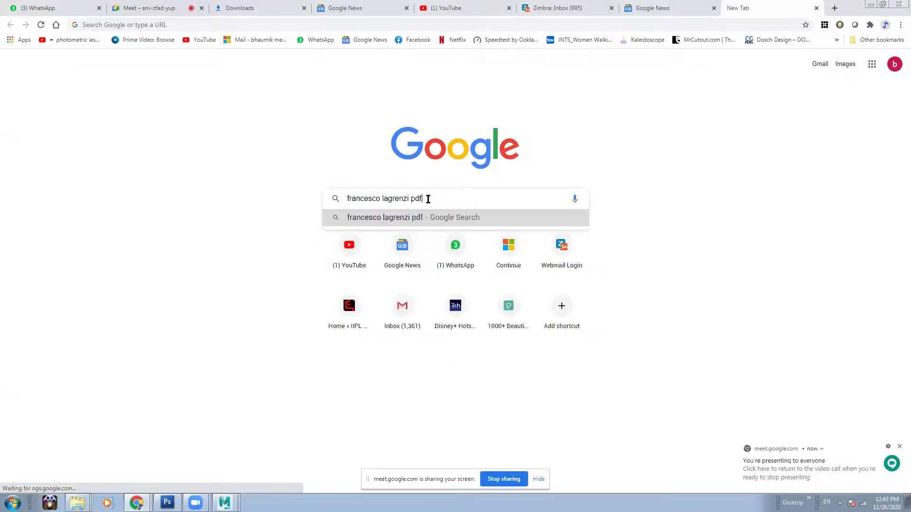
key("Return")
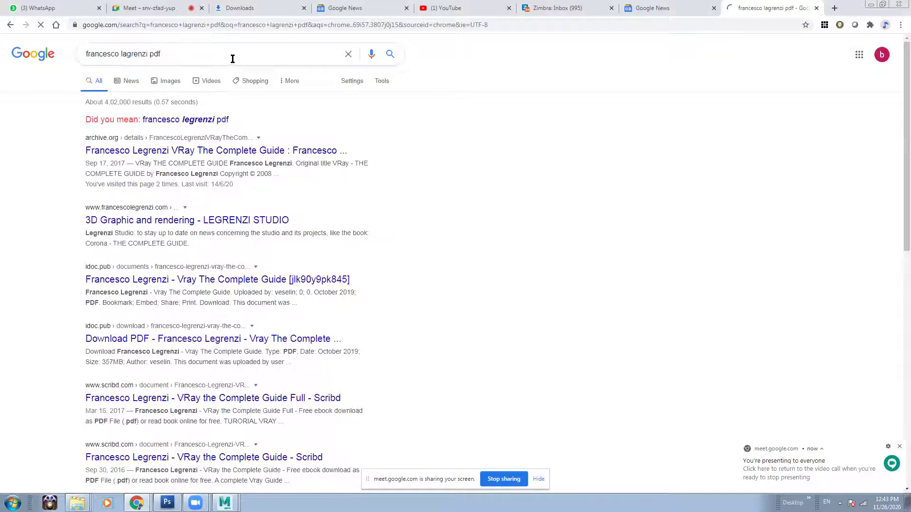
left_click(233, 57)
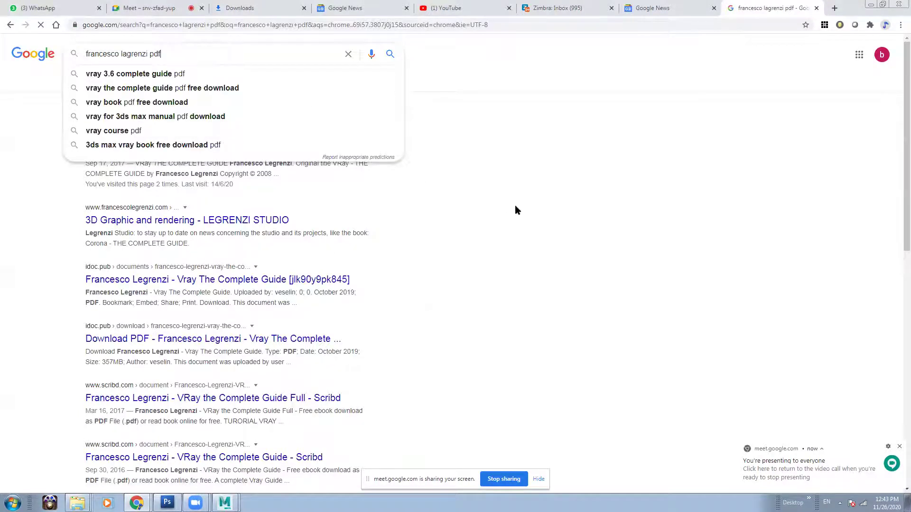
Open the archive.org result for VRay The Complete Guide in a separate, smaller window and look over its details and download options
right_click(206, 151)
left_click(237, 166)
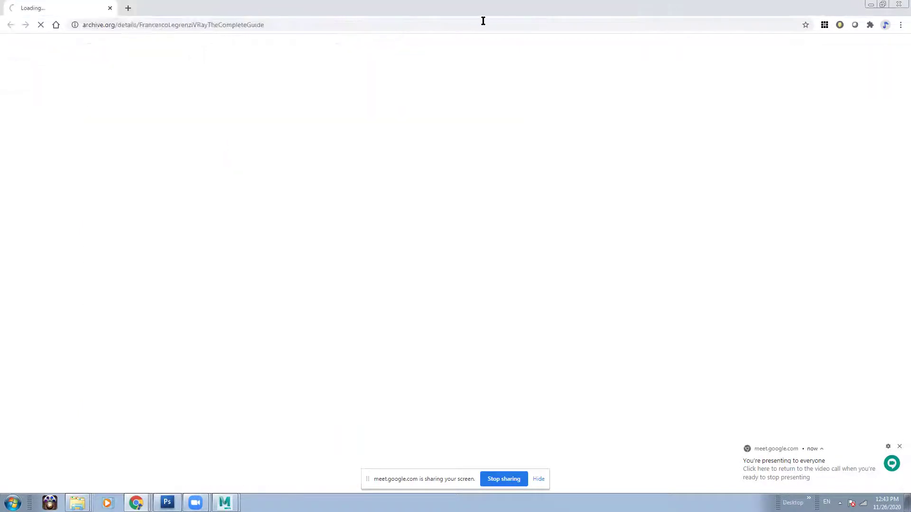
left_click_drag(483, 9, 319, 54)
scroll(310, 313, "down", 9)
scroll(309, 308, "up", 4)
scroll(318, 224, "up", 1)
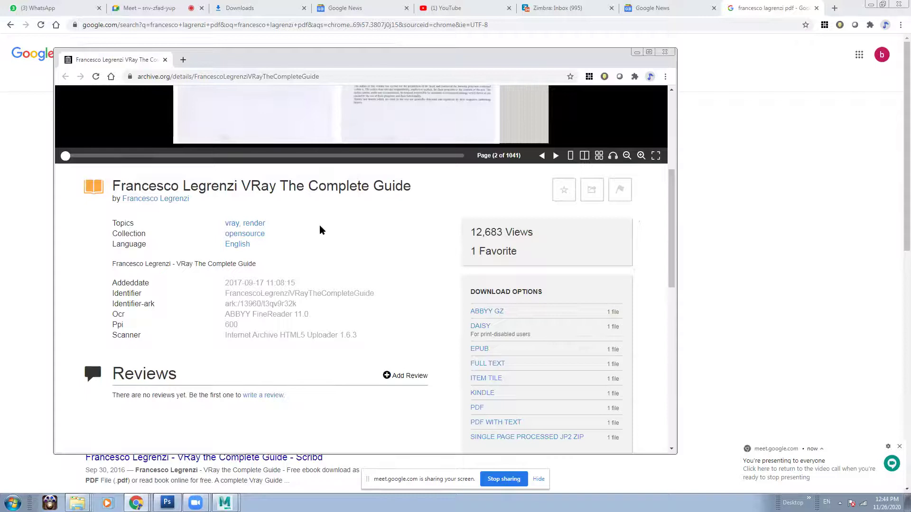
scroll(524, 299, "down", 3)
scroll(362, 279, "up", 8)
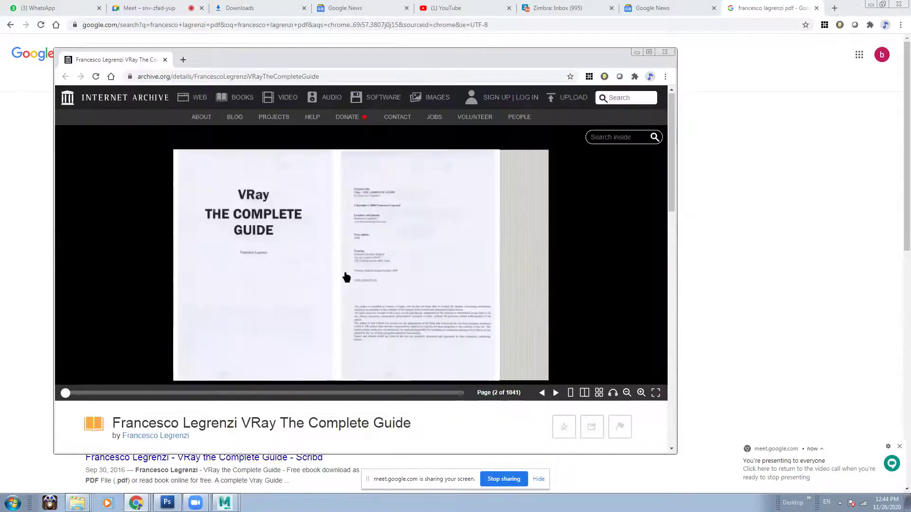
Skim ahead in VRay The Complete Guide to page 286 and on to page 534
left_click_drag(65, 394, 172, 393)
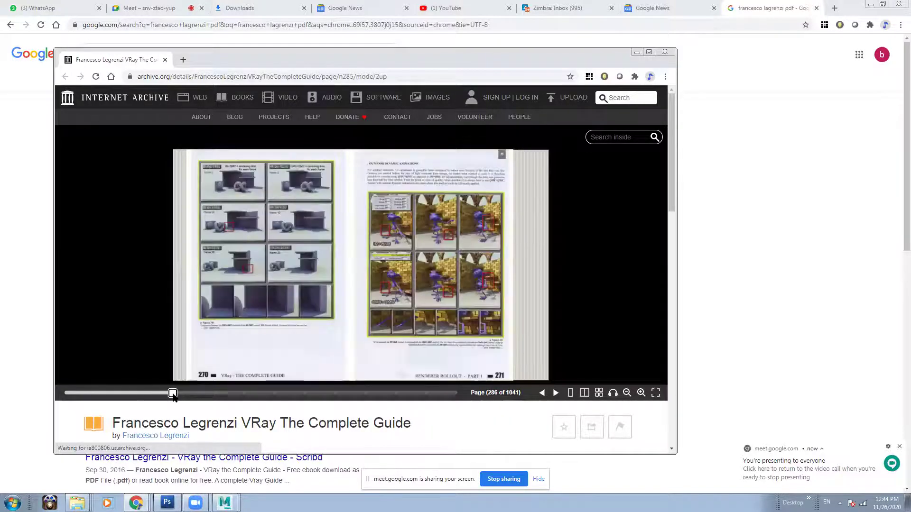
left_click_drag(173, 393, 264, 393)
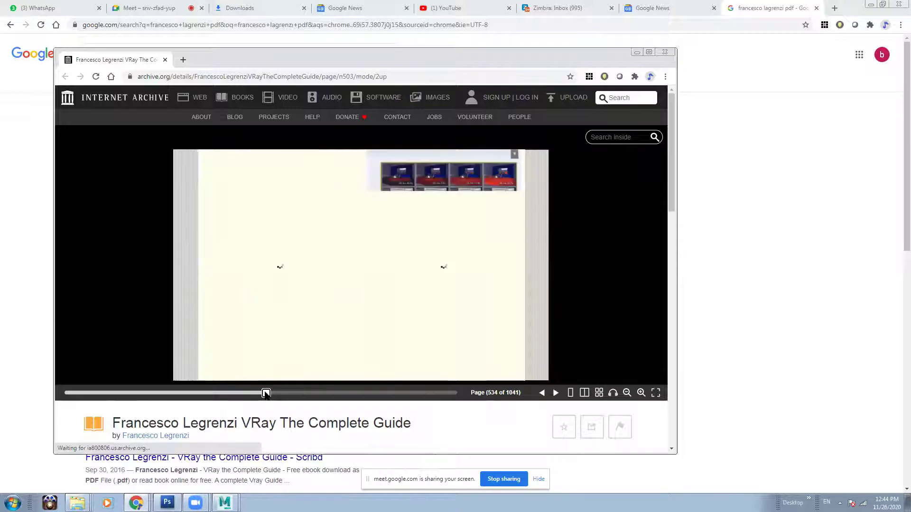
Detach the Google search tab into its own window and return to the guide to enlarge page 534
left_click_drag(788, 6, 233, 99)
left_click(137, 503)
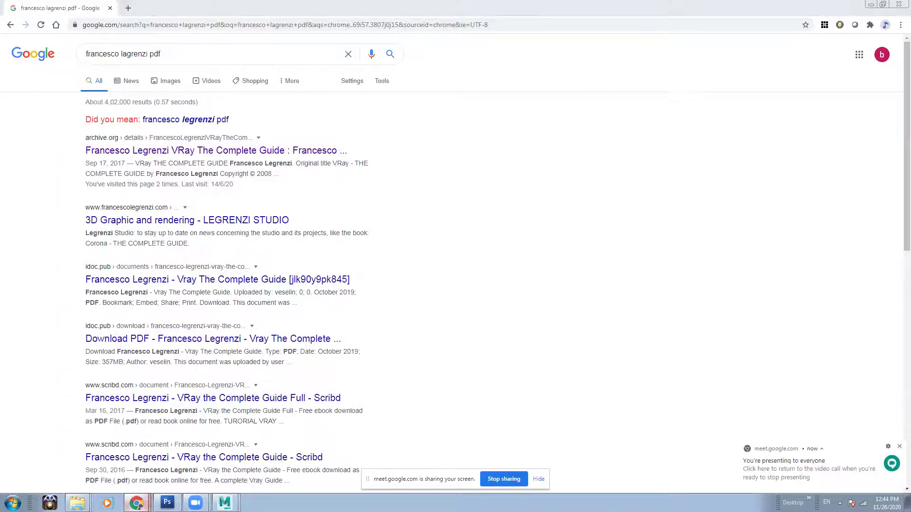
left_click(153, 470)
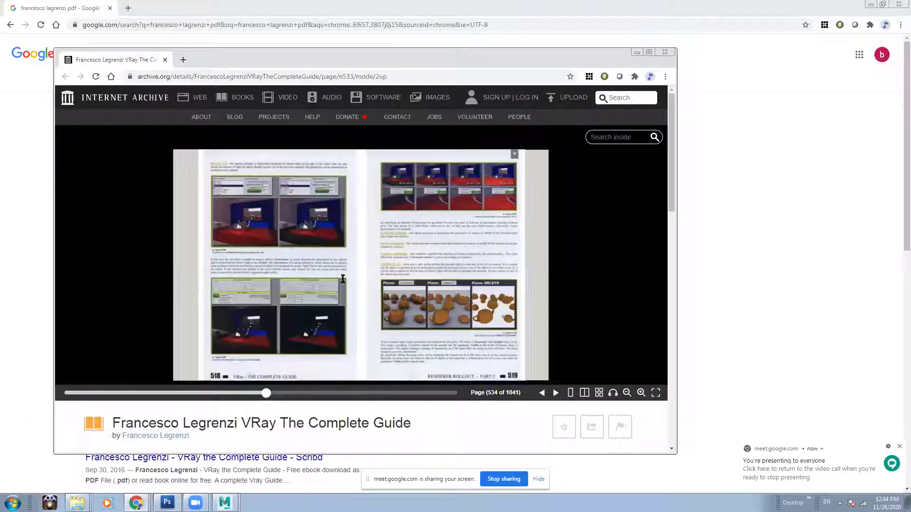
left_click(641, 393)
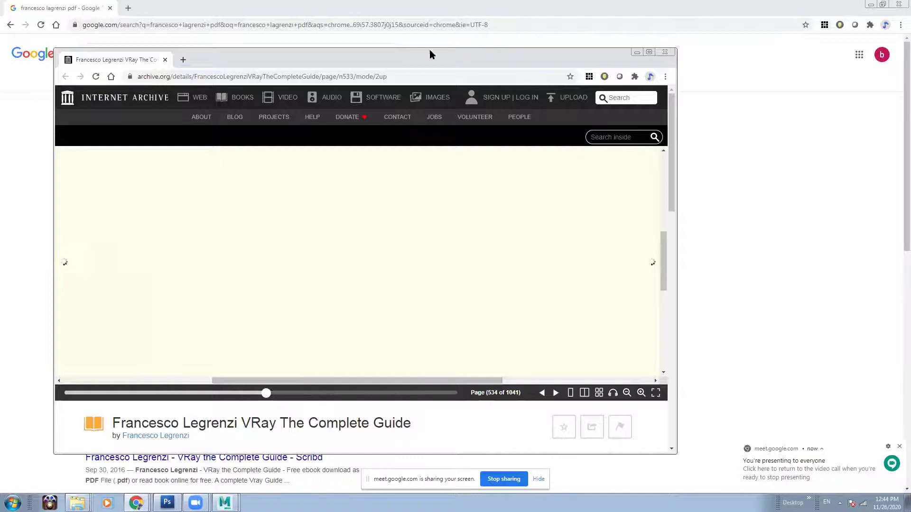
Bring the Google Meet window forward and place the VRay guide window over it, leaving the meeting chat visible
left_click(138, 504)
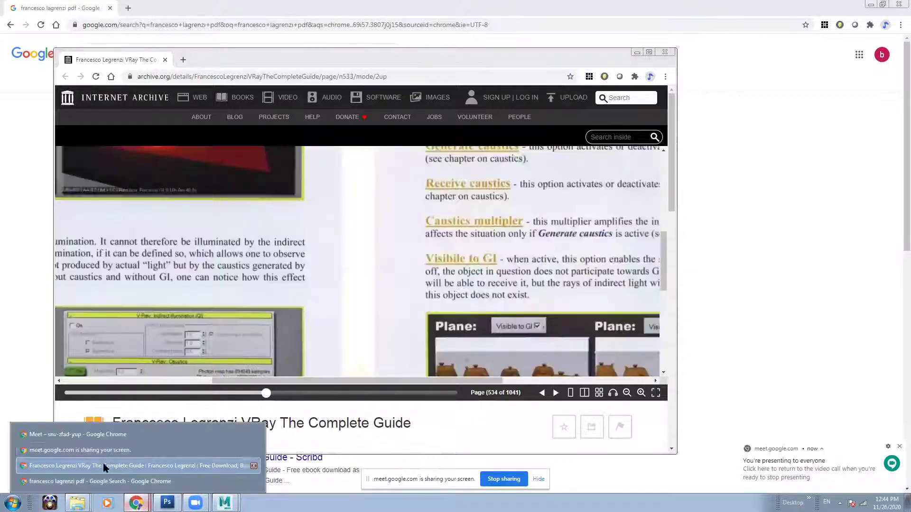
left_click(93, 433)
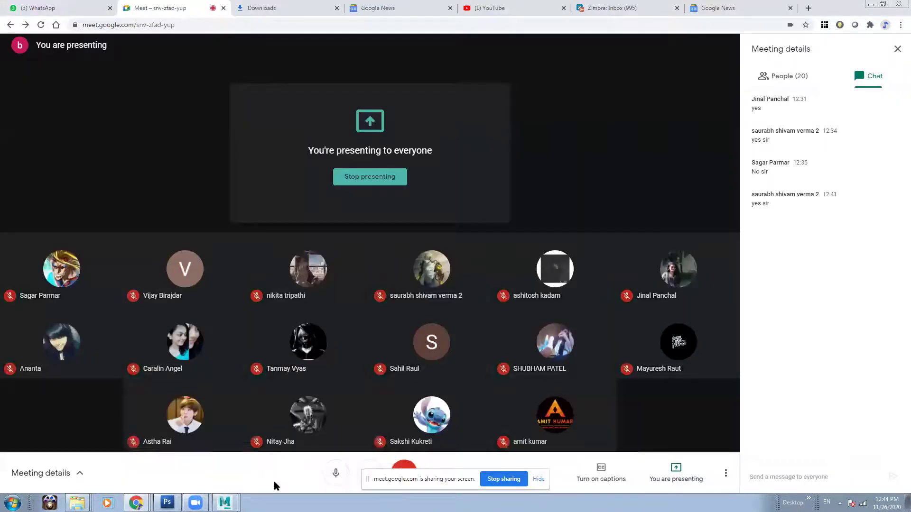
left_click(136, 503)
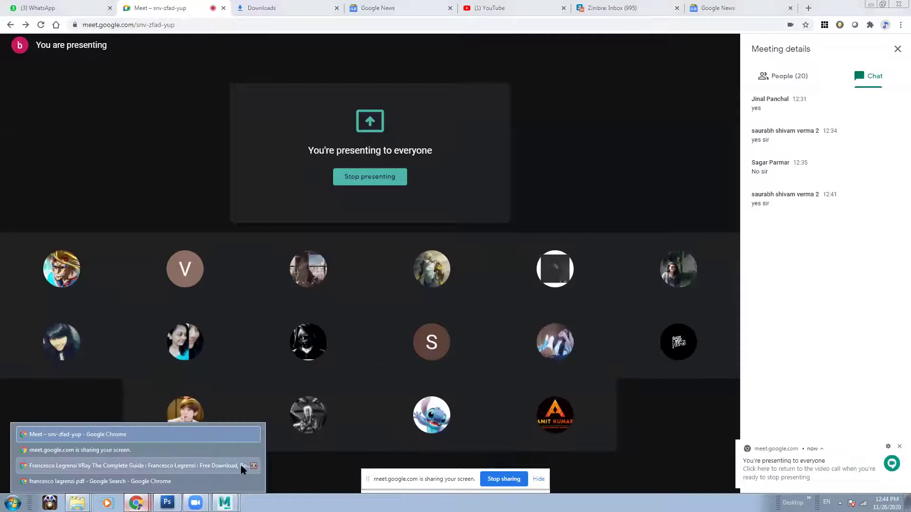
left_click(171, 482)
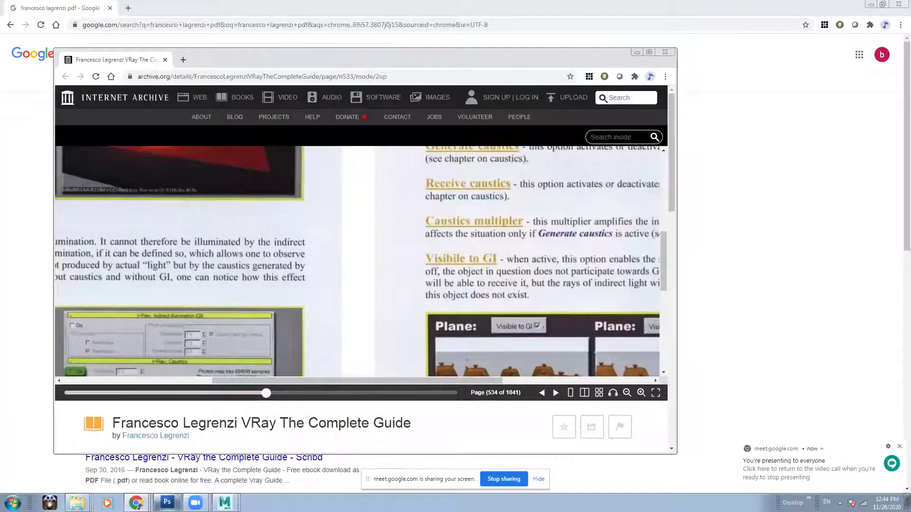
left_click(136, 503)
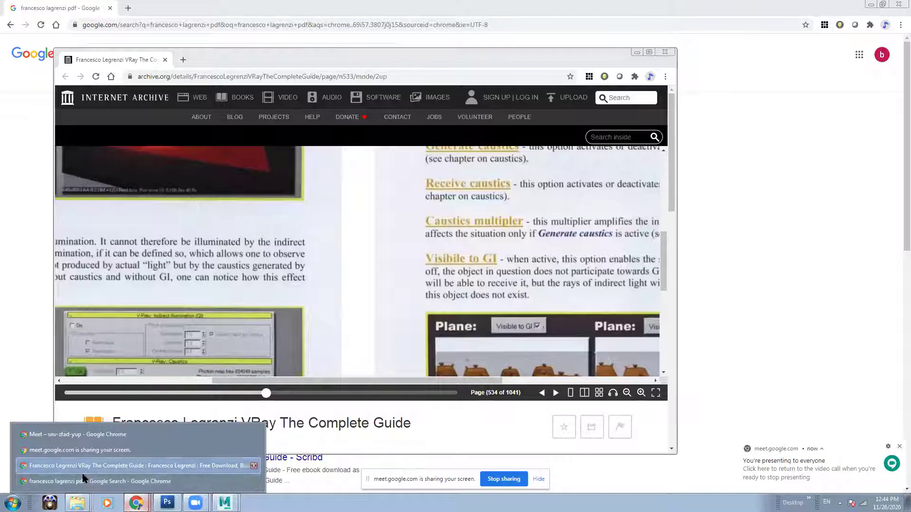
left_click(81, 433)
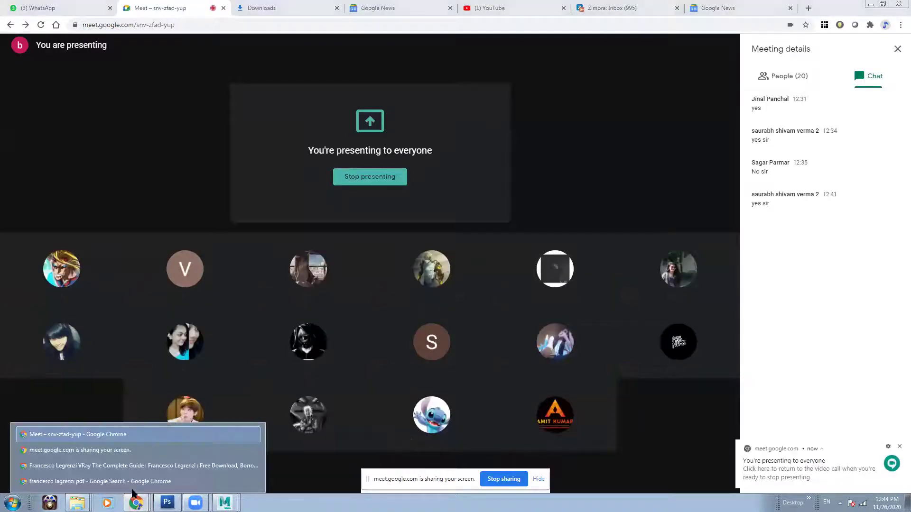
left_click(133, 481)
mouse_move(136, 502)
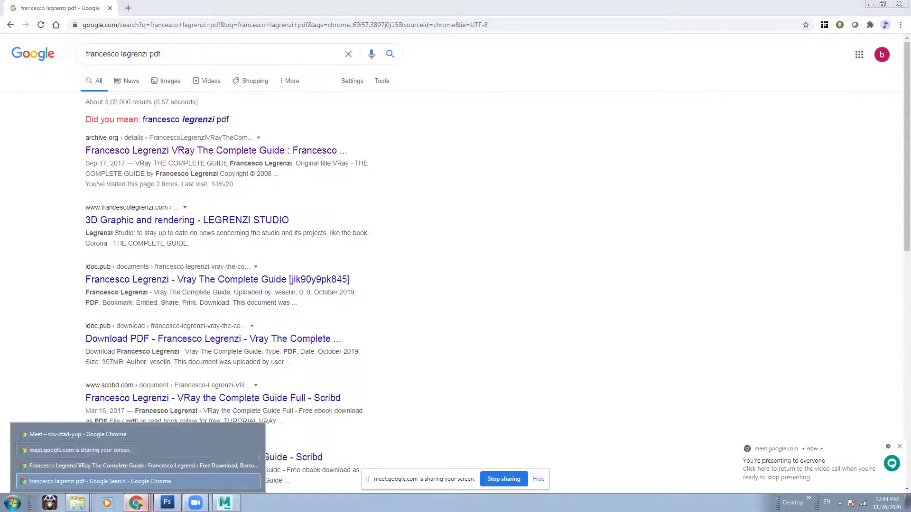
left_click(108, 434)
left_click(133, 466)
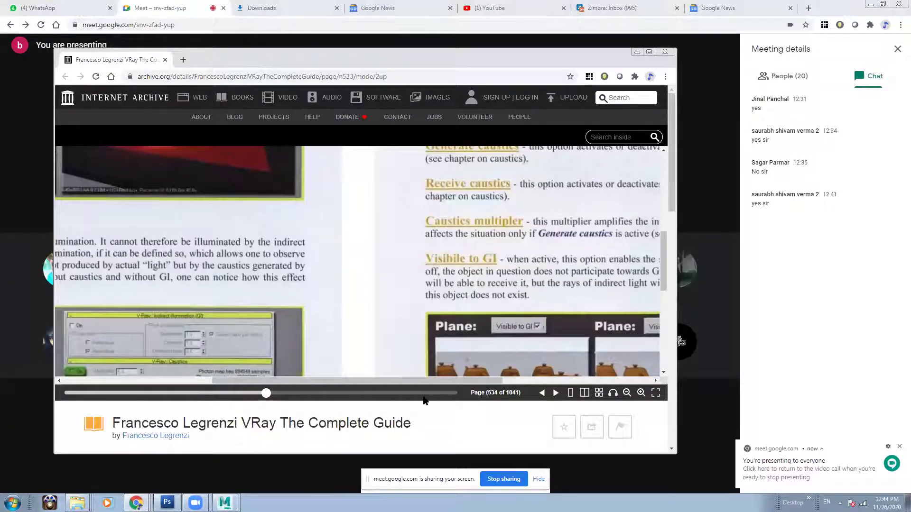
Adjust the guide's zoom to a smaller magnification and go back to page 514
left_click(626, 392)
left_click(626, 393)
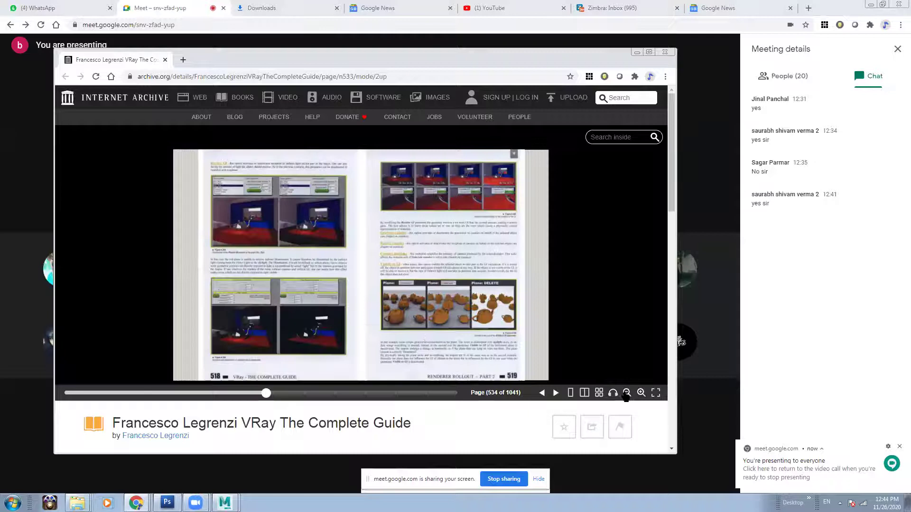
left_click(641, 392)
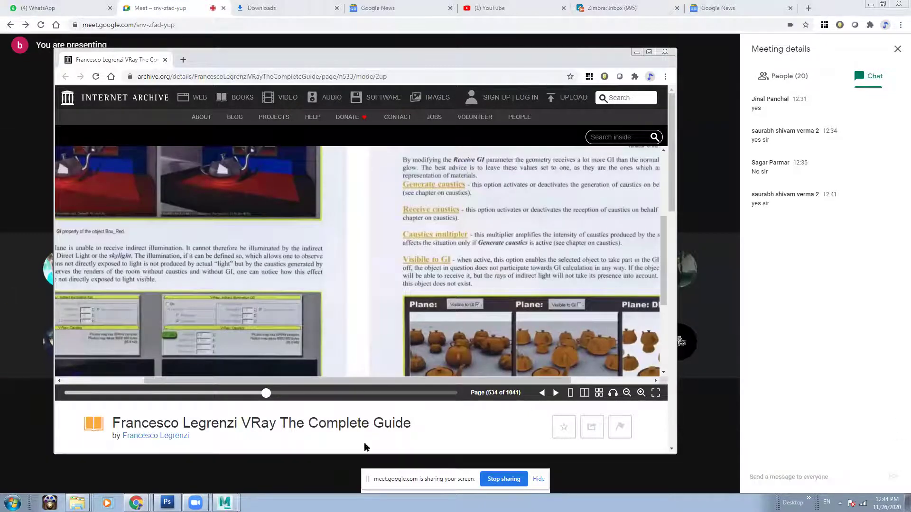
left_click_drag(266, 394, 259, 395)
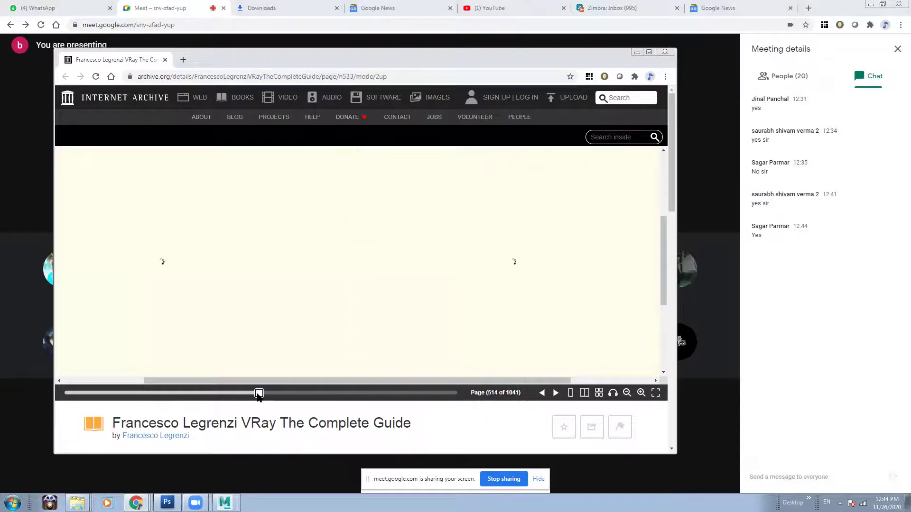
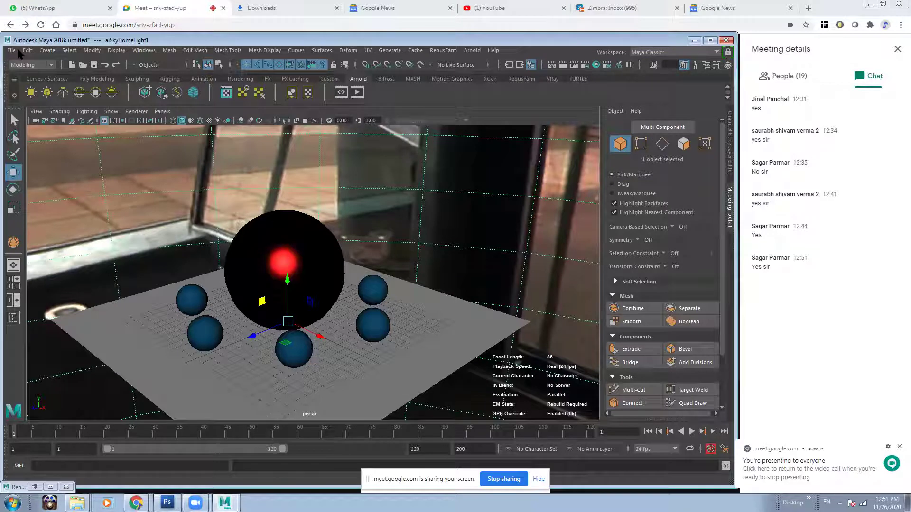
Delete all the spheres, the ground plane and the sky dome light from the Maya scene
left_click(11, 50)
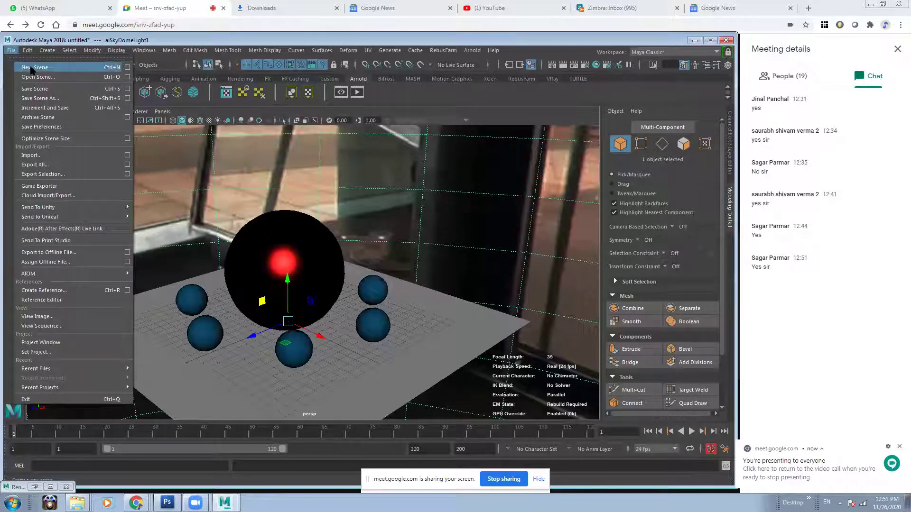
left_click(417, 234)
scroll(418, 233, "down", 5)
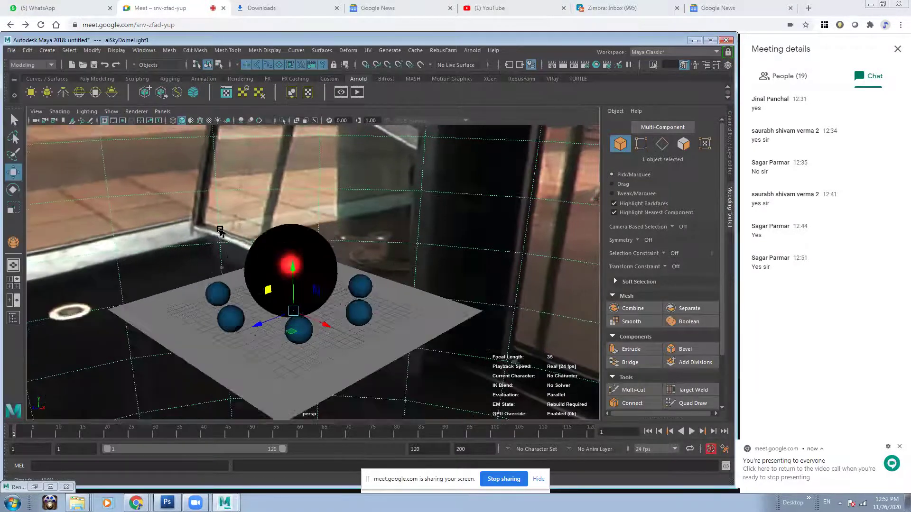
left_click_drag(420, 235, 417, 235, "alt")
left_click(362, 297)
left_click_drag(173, 174, 412, 349)
key("Delete")
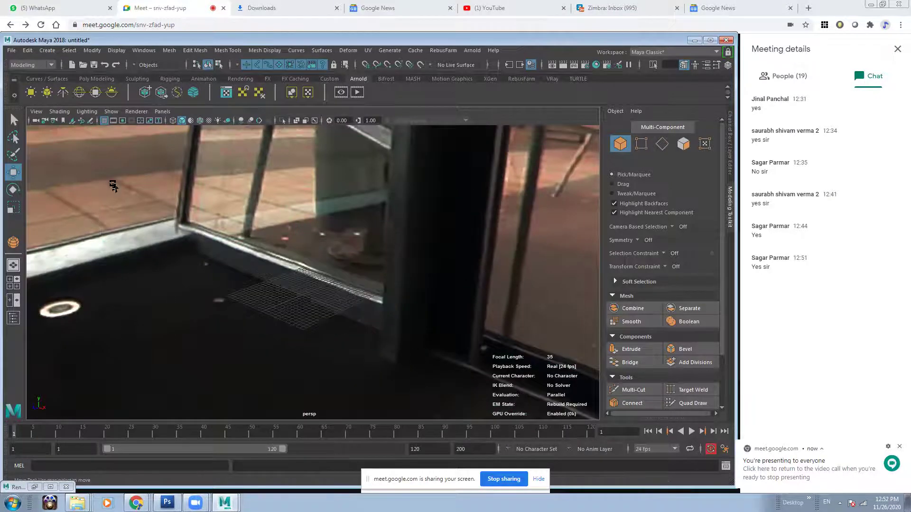
left_click(295, 239)
key("Delete")
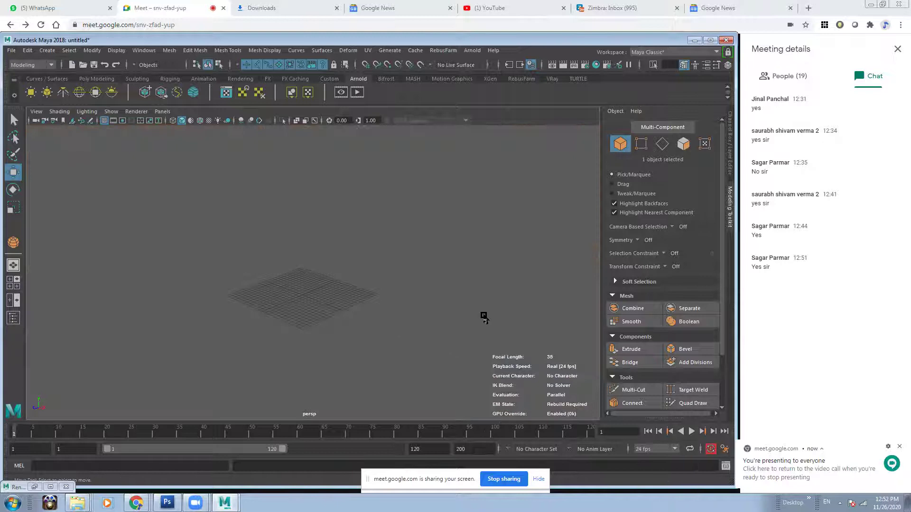
left_click_drag(404, 304, 331, 300, "alt")
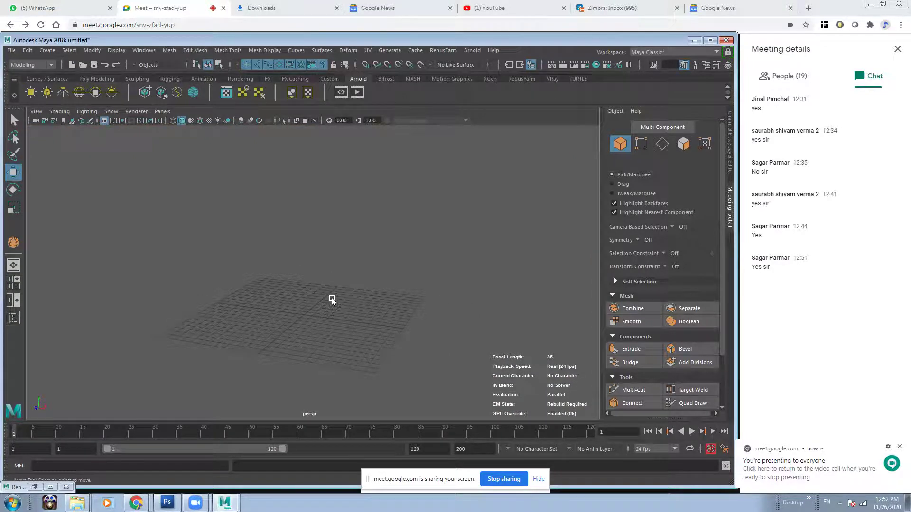
left_click_drag(332, 301, 300, 307, "alt")
mouse_move(300, 307)
right_mouse_down("shift")
mouse_move(346, 307)
mouse_move(300, 308)
right_mouse_up("shift")
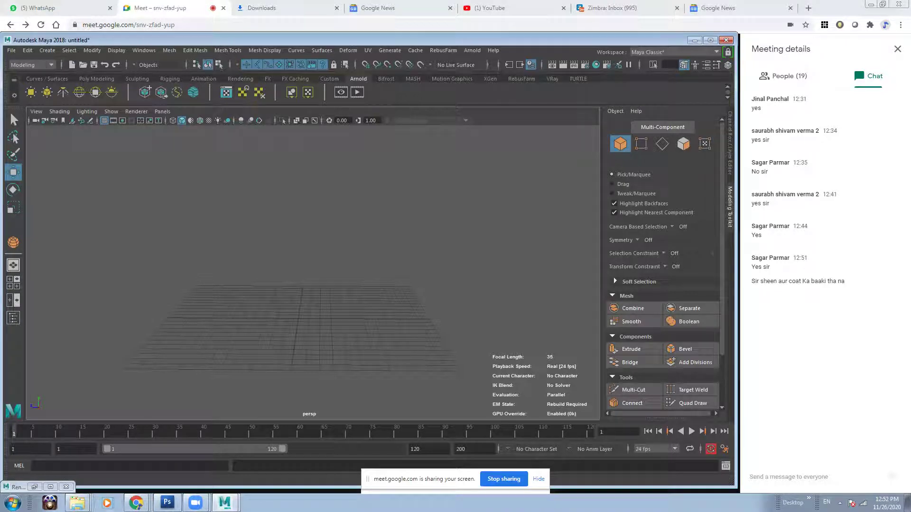
Switch to the VRay guide in Chrome and examine the refraction glossiness examples on page 572
mouse_move(136, 501)
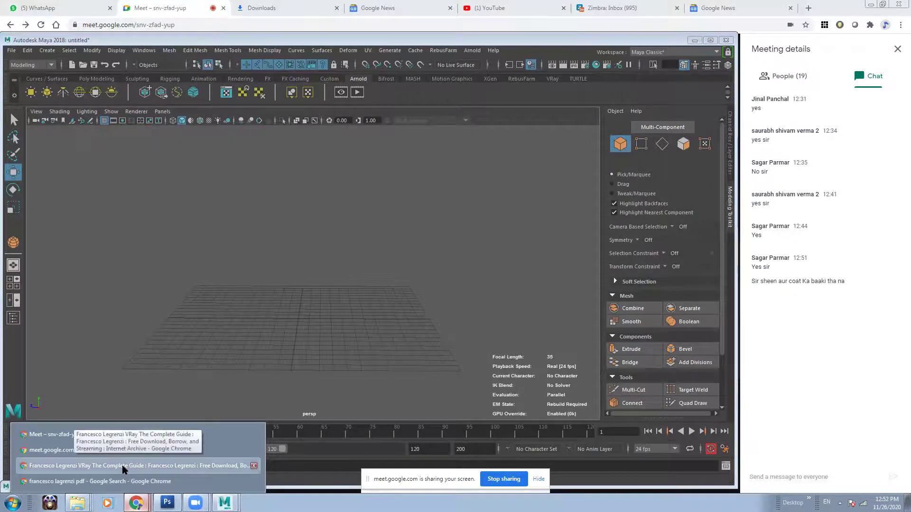
left_click(122, 465)
scroll(400, 337, "down", 5)
scroll(403, 343, "up", 3)
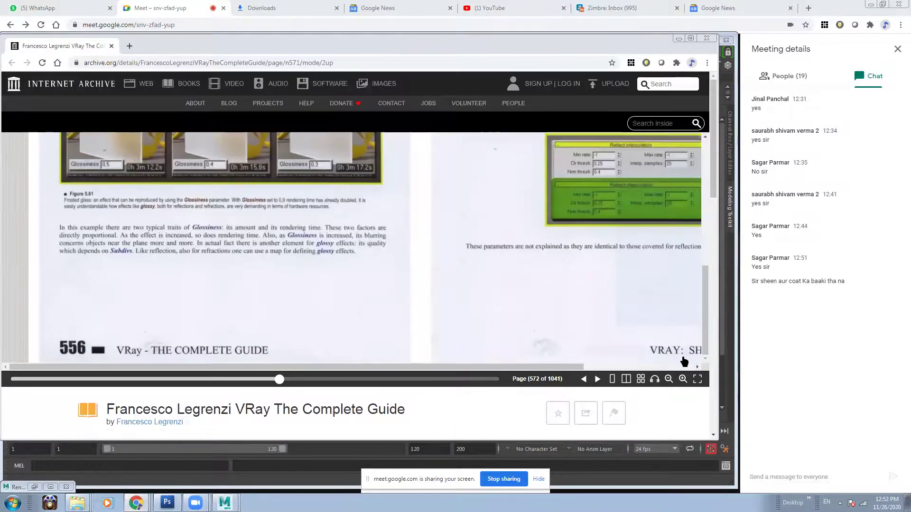
scroll(597, 315, "up", 4)
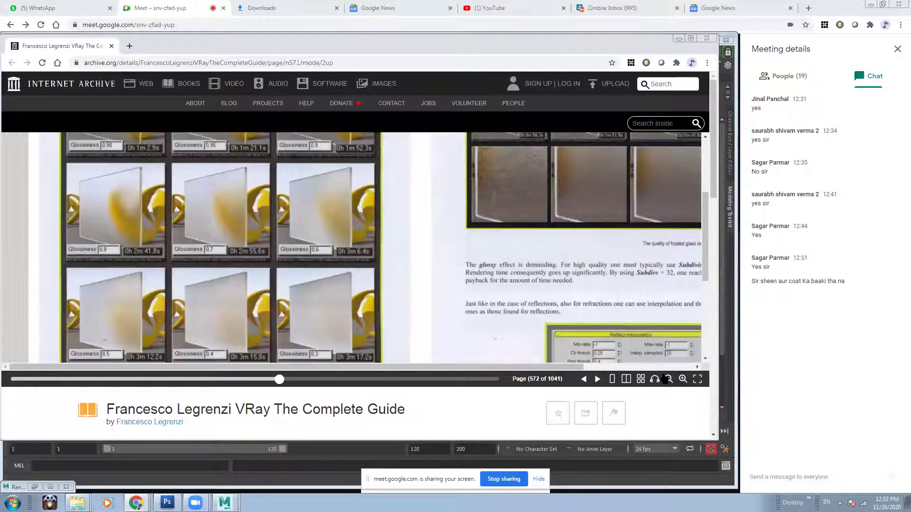
Zoom out the guide to show full spreads and leaf forward past the translucency pages to the BRDF section on page 590
left_click(666, 379)
left_click(598, 379)
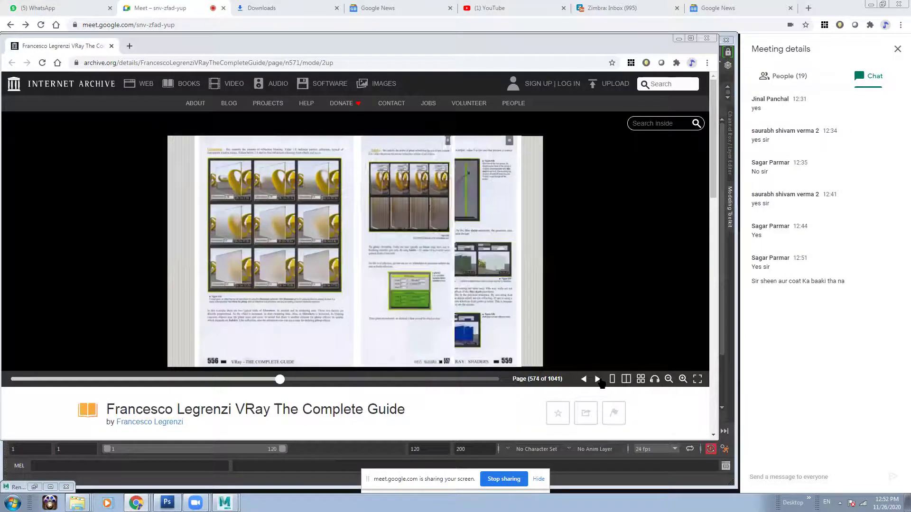
left_click(598, 379)
left_click(598, 380)
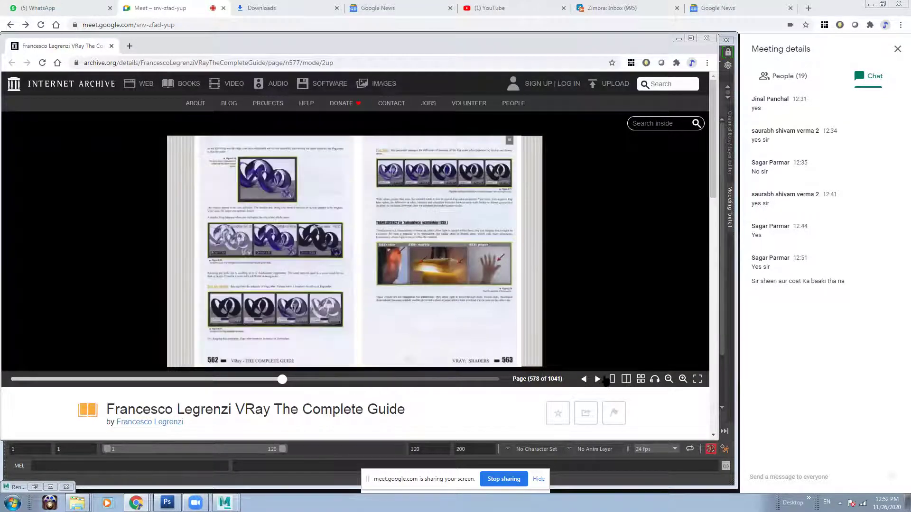
left_click(598, 381)
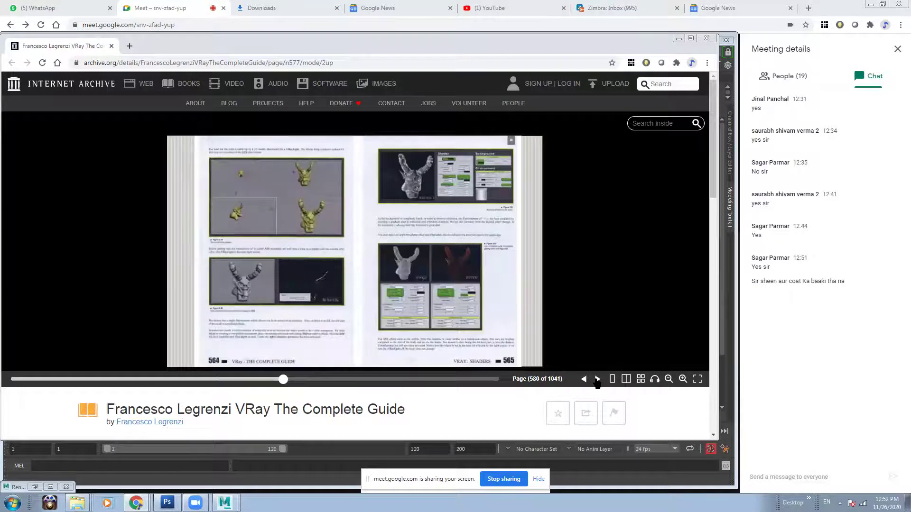
left_click(597, 379)
left_click(598, 379)
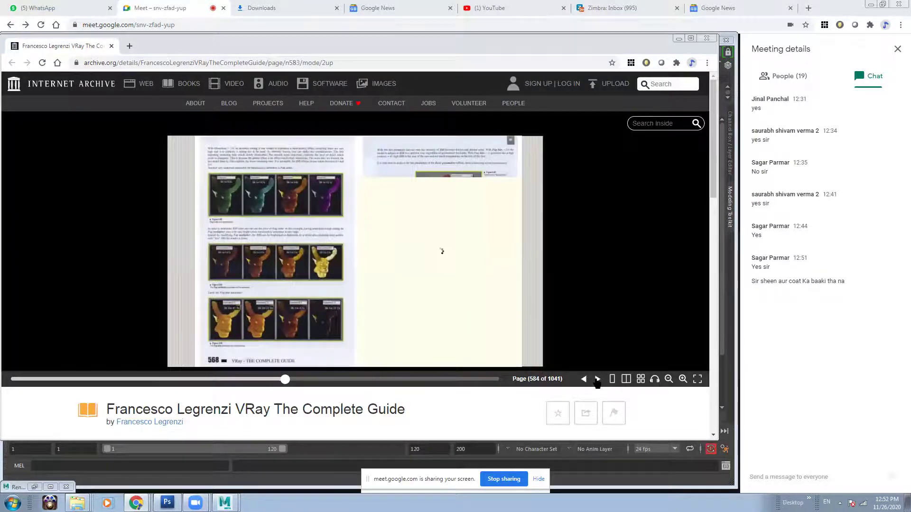
left_click(597, 379)
left_click(597, 380)
left_click(597, 380)
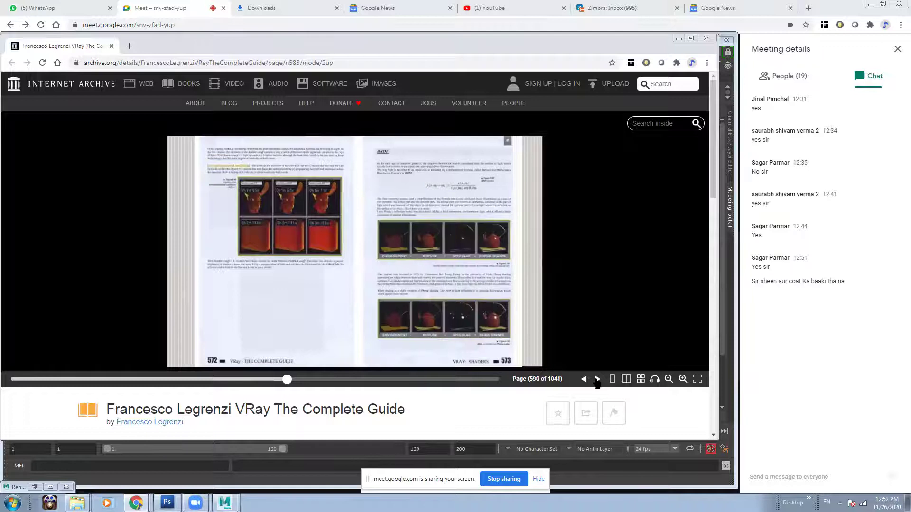
Leaf forward through the BRDF options and other VRay material chapters to the VRayBlendMtl introduction on page 610
left_click(597, 379)
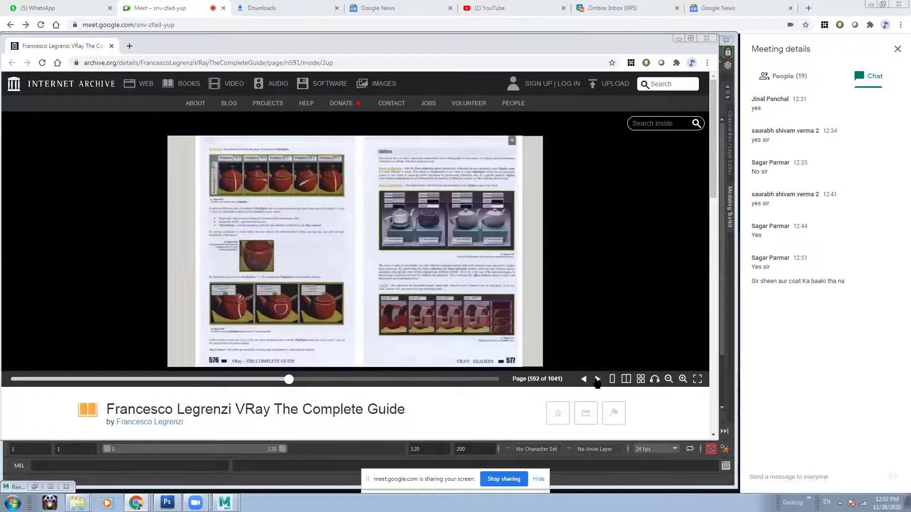
left_click(597, 380)
left_click(597, 380)
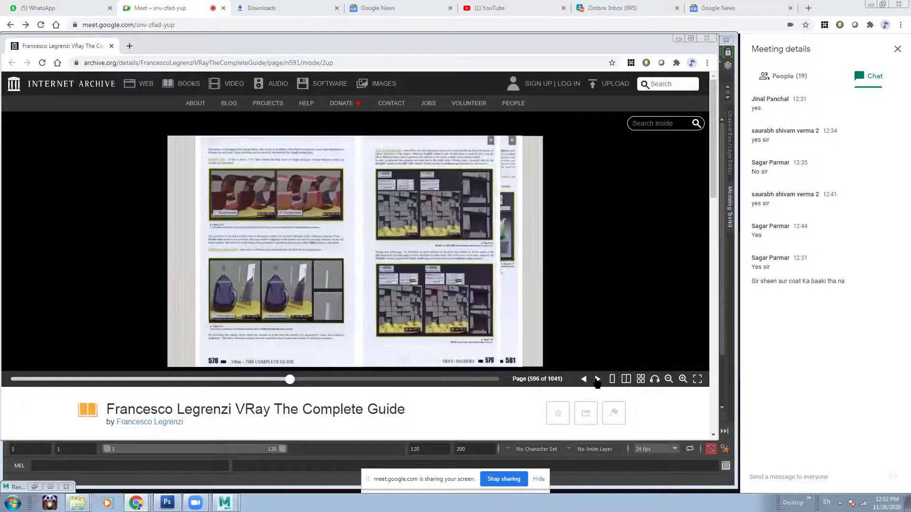
left_click(597, 380)
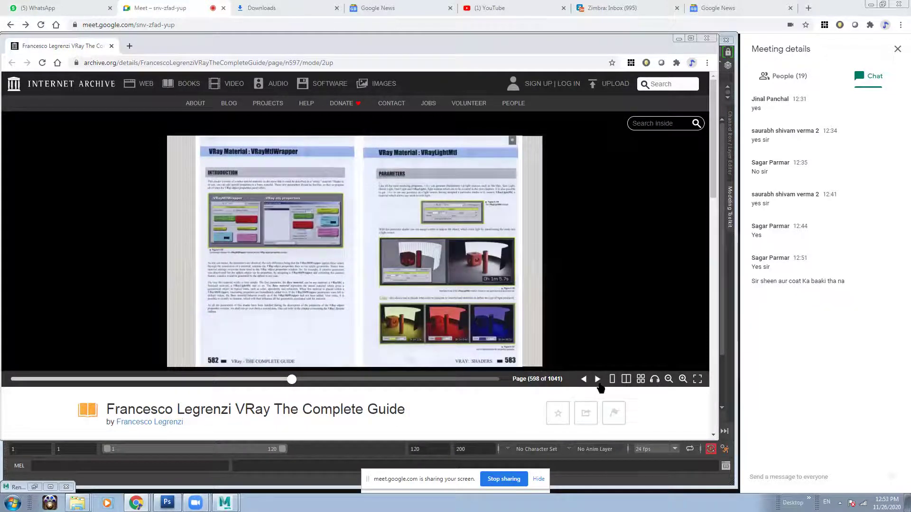
left_click(597, 381)
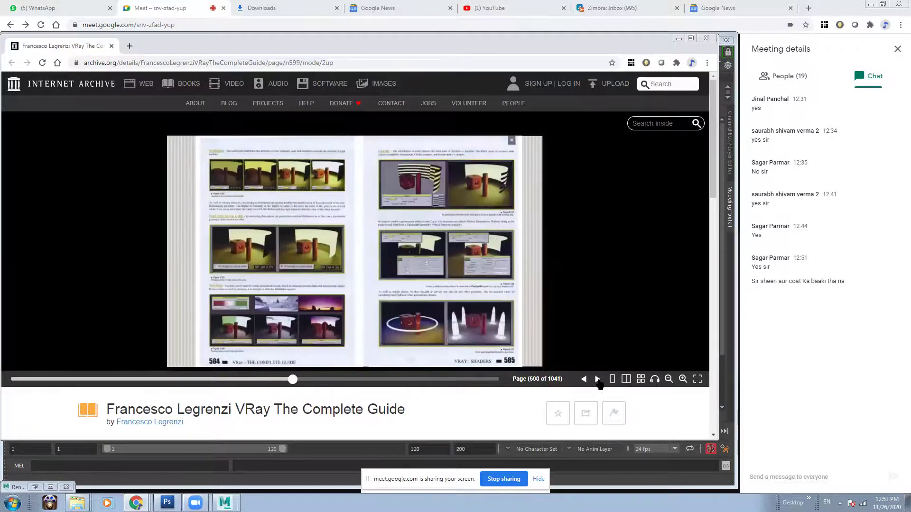
left_click(598, 380)
left_click(597, 379)
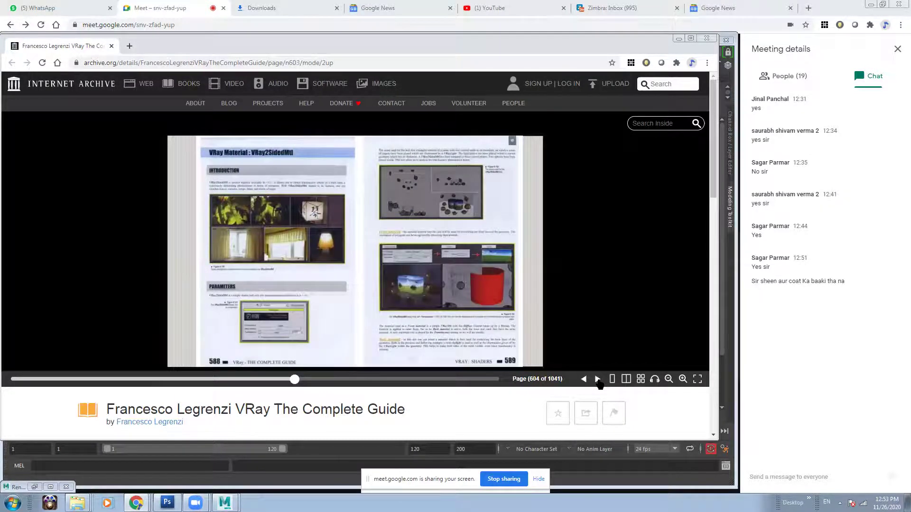
left_click(598, 379)
left_click(598, 379)
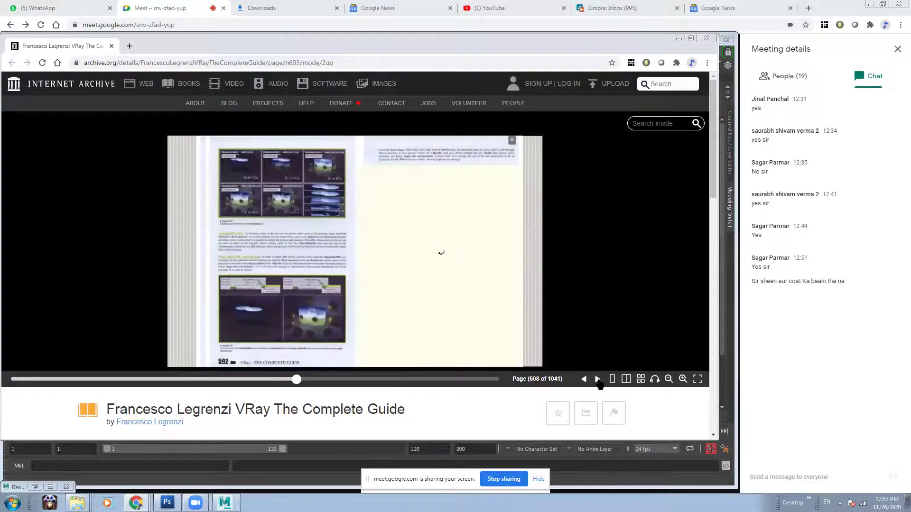
left_click(598, 379)
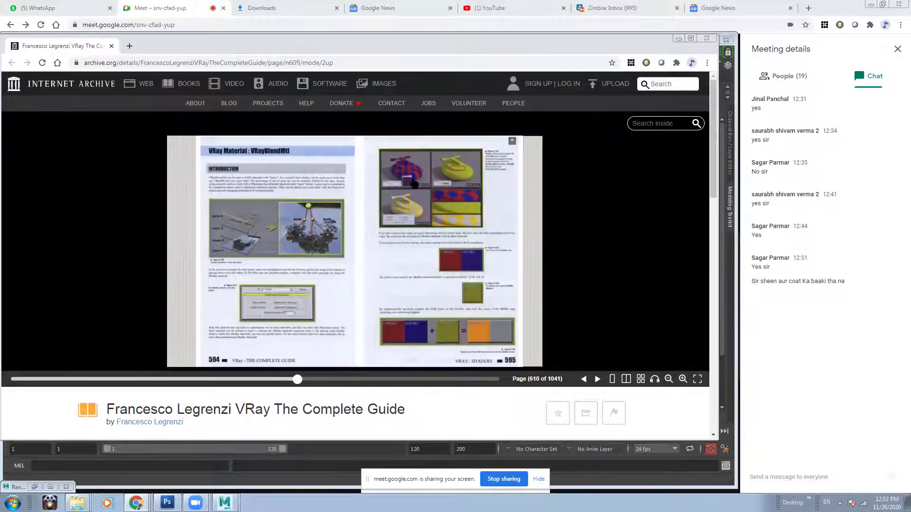
Zoom in on Figure 5.142 and examine the Shellac material renders with their caption
left_click(682, 379)
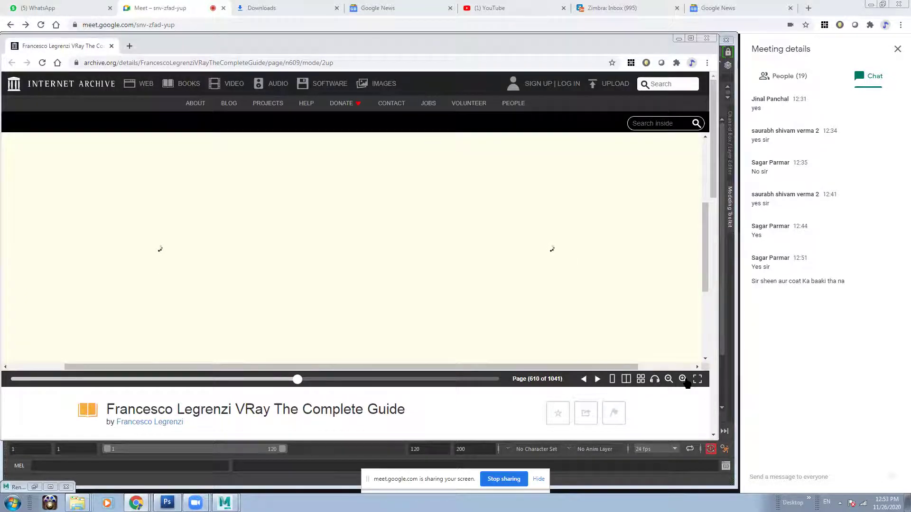
left_click_drag(702, 223, 705, 164)
left_click_drag(477, 367, 533, 368)
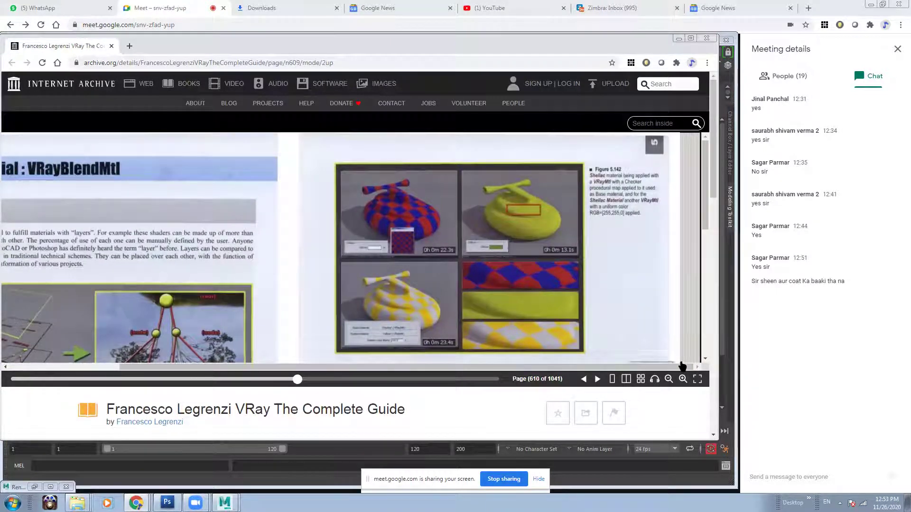
left_click(683, 379)
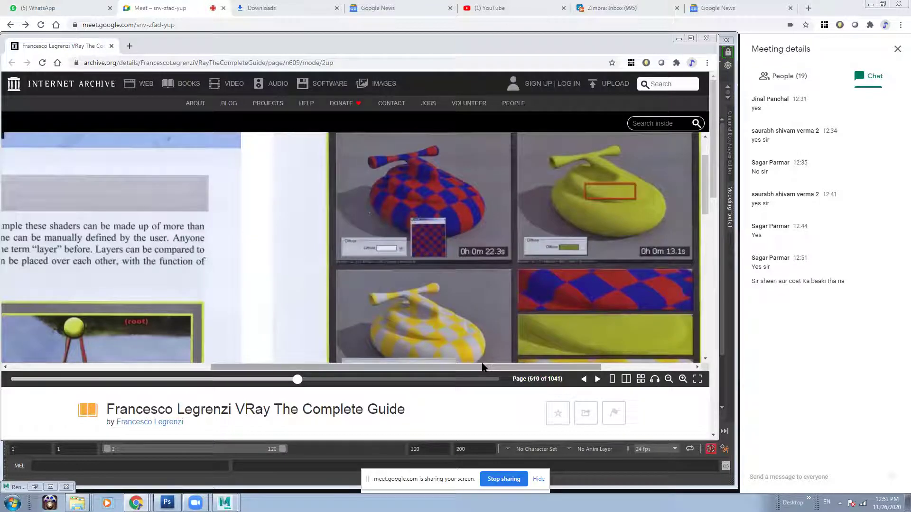
left_click_drag(503, 368, 584, 369)
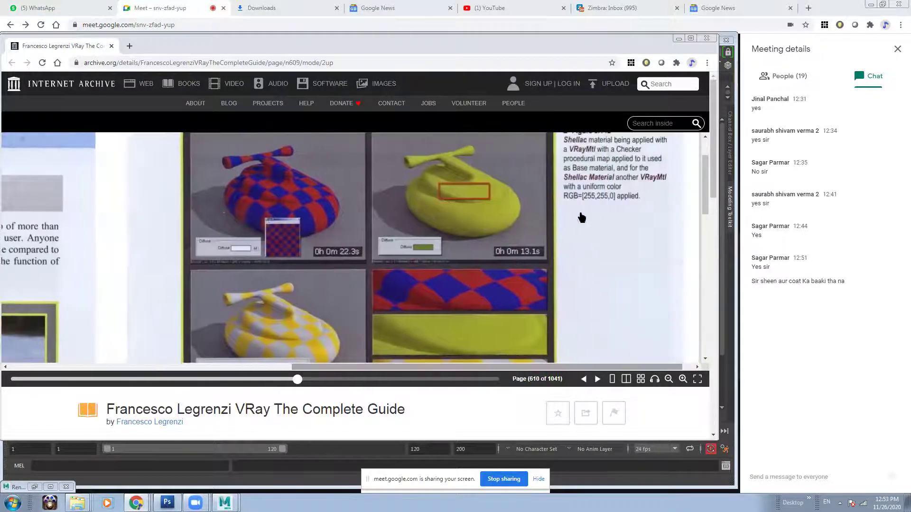
scroll(482, 269, "down", 3)
scroll(484, 270, "up", 4)
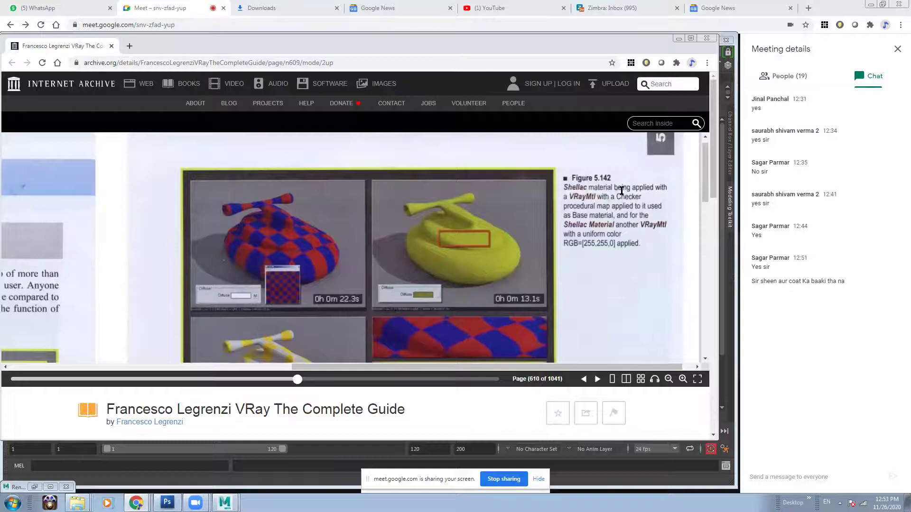
scroll(603, 223, "down", 5)
scroll(474, 309, "up", 2)
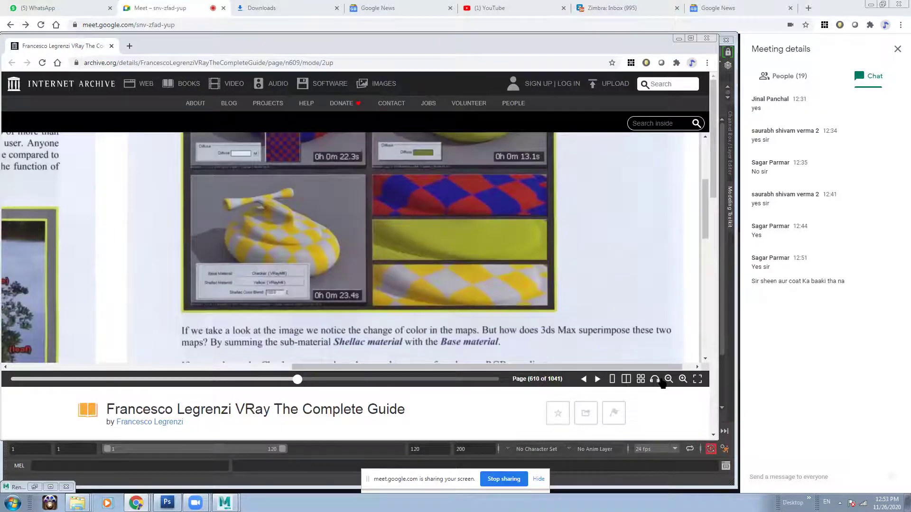
Zoom out one level and read how the Shellac material and Base material colors are summed
left_click(669, 378)
scroll(359, 253, "down", 1)
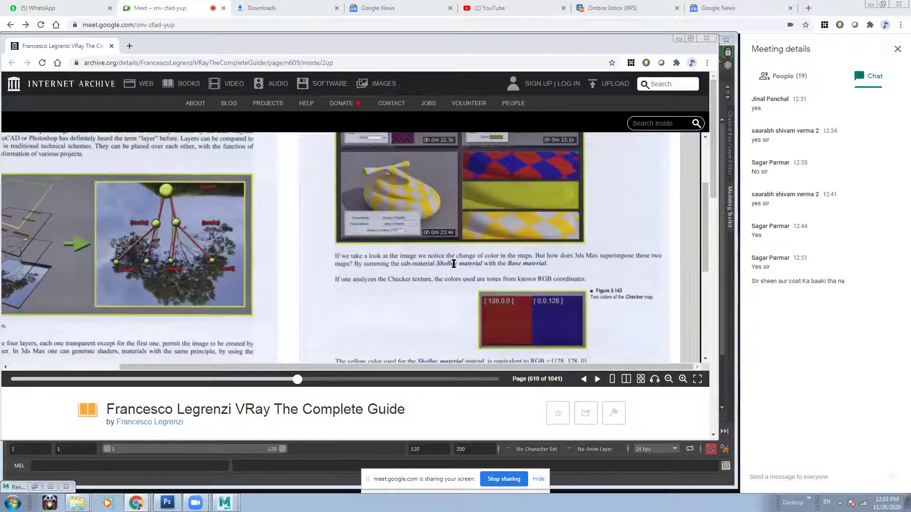
scroll(454, 266, "up", 2)
scroll(476, 269, "down", 1)
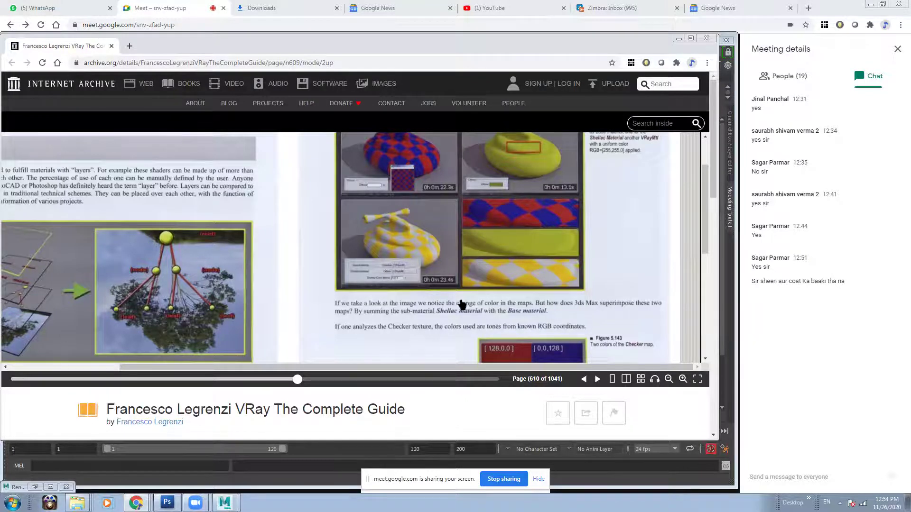
scroll(459, 303, "down", 4)
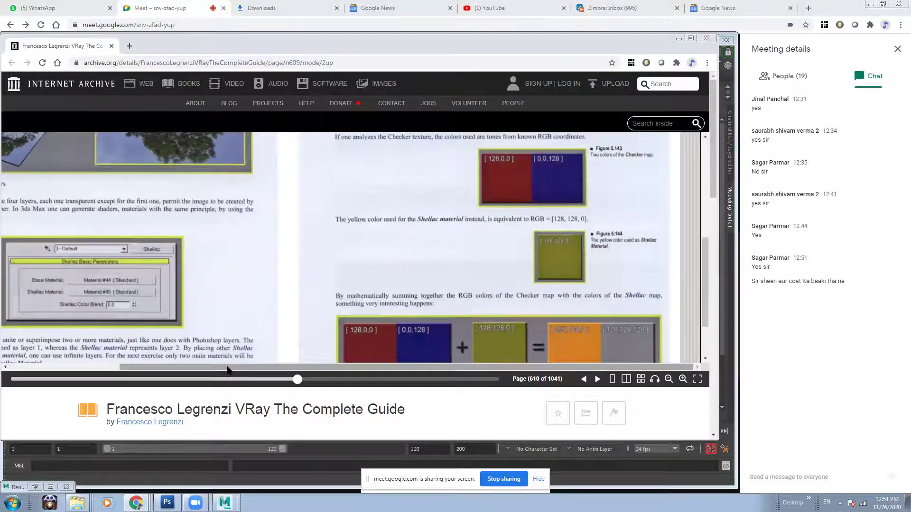
Read the VRayBlendMtl introduction, the layer diagram in Figure 5.140 and the Shellac material parameters in Figure 5.141
scroll(229, 369, "left", 3)
scroll(201, 292, "up", 3)
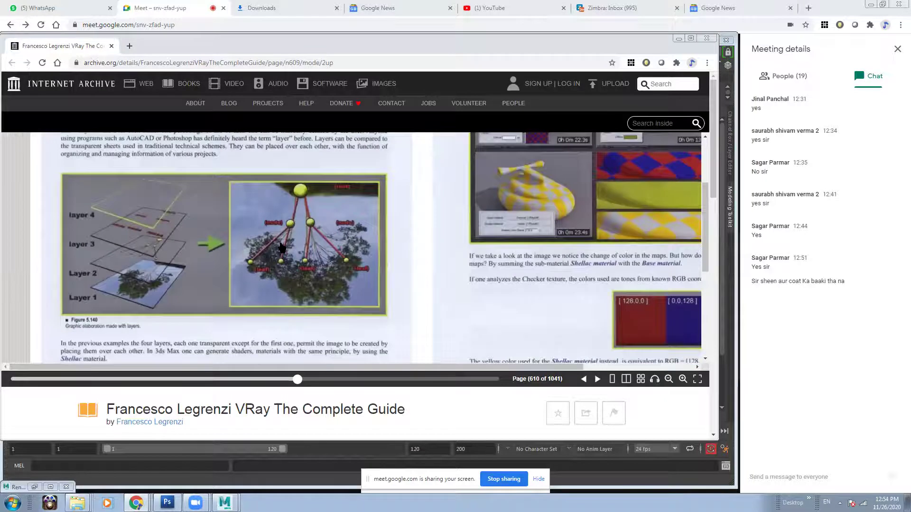
scroll(283, 247, "up", 2)
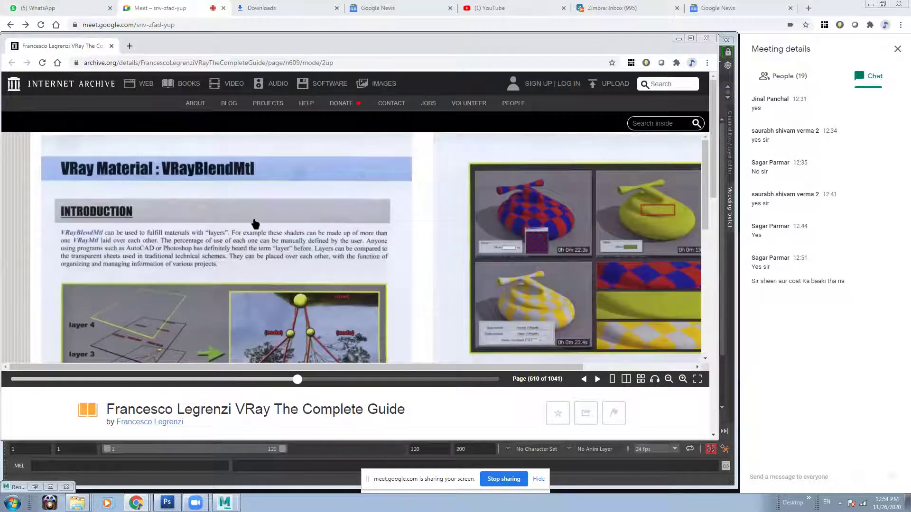
scroll(122, 243, "down", 1)
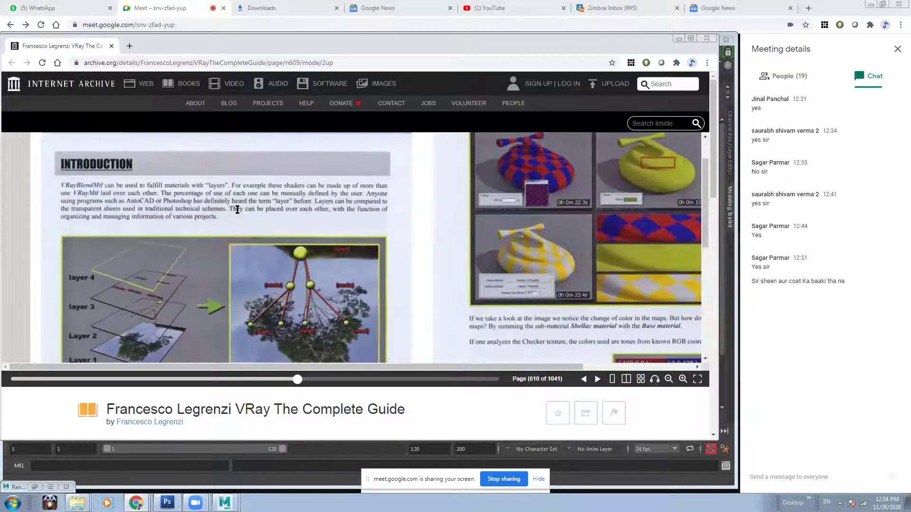
scroll(268, 231, "down", 2)
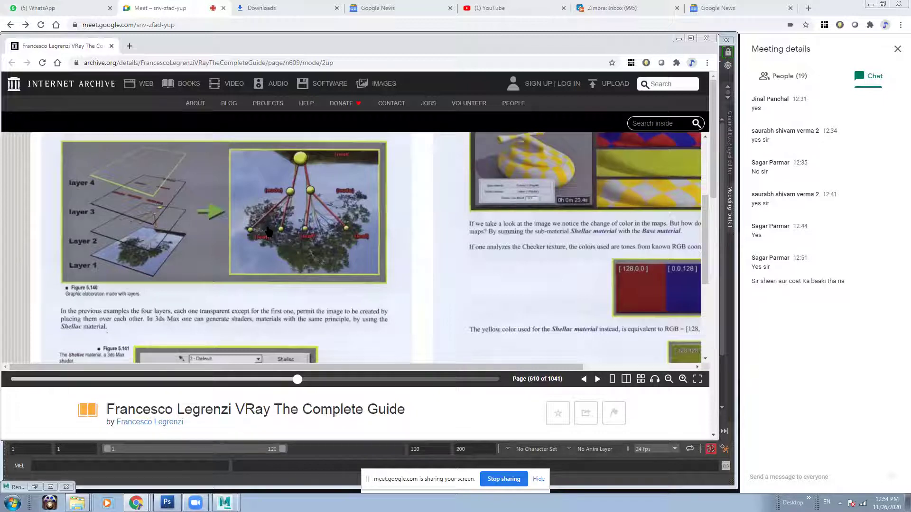
scroll(268, 232, "down", 1)
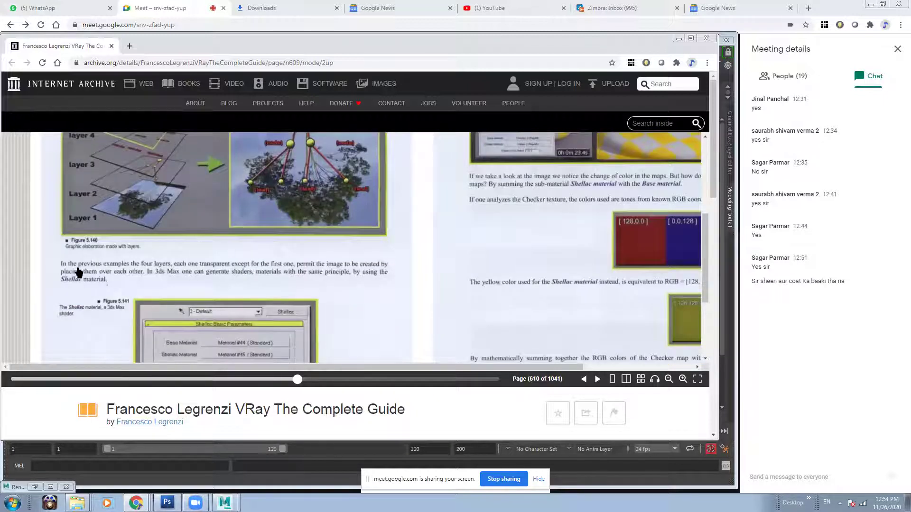
scroll(131, 285, "down", 3)
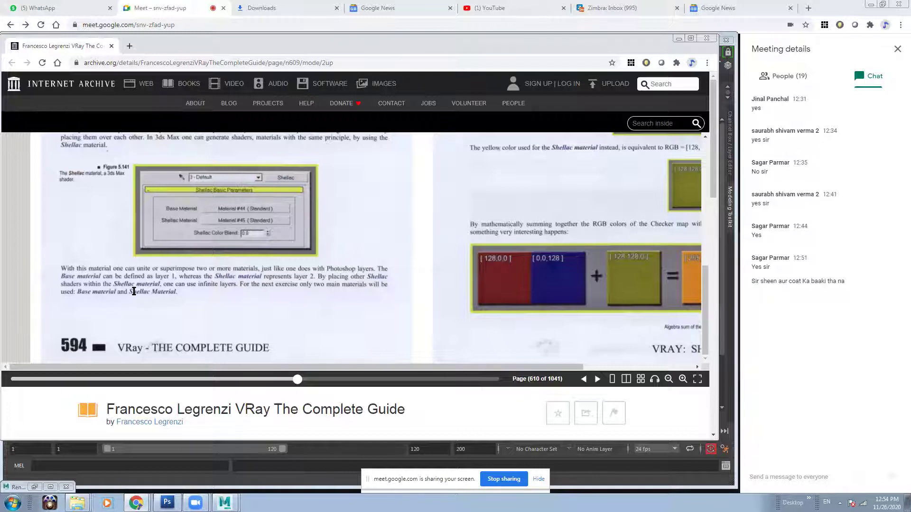
Compare the Shellac renders in Figure 5.142 with the RGB color sum of the Checker and Shellac colors in Figure 5.145
left_click_drag(534, 367, 674, 382)
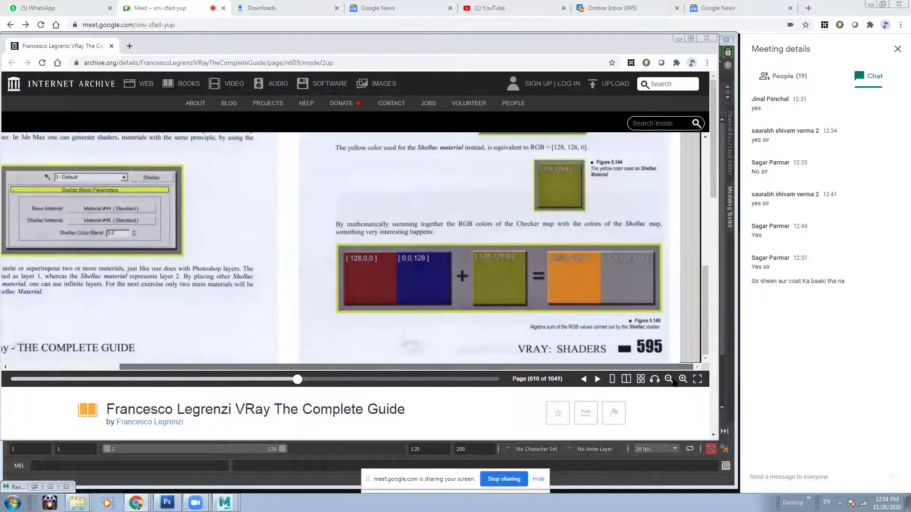
scroll(604, 308, "up", 4)
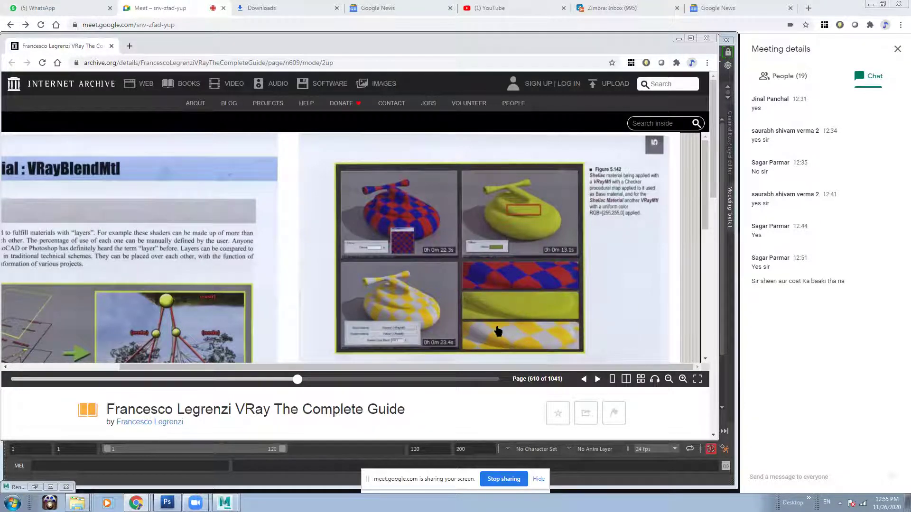
scroll(527, 332, "down", 3)
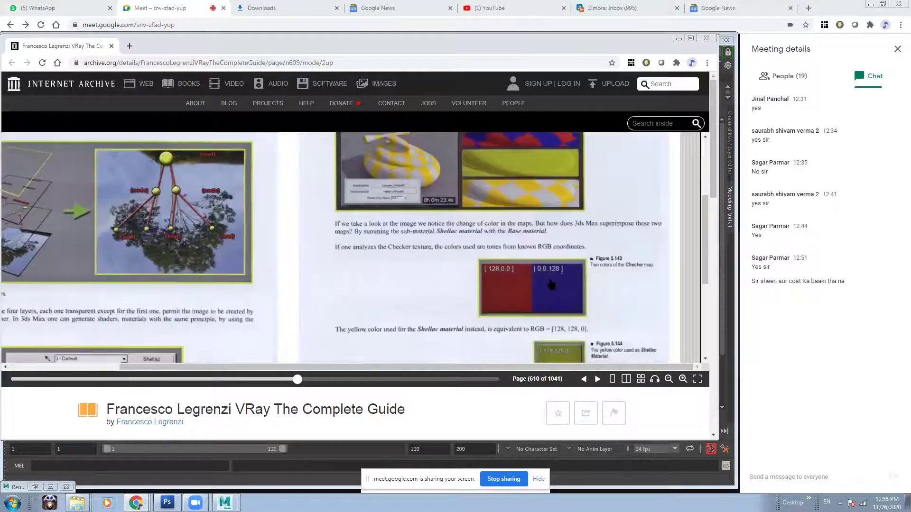
scroll(554, 274, "down", 2)
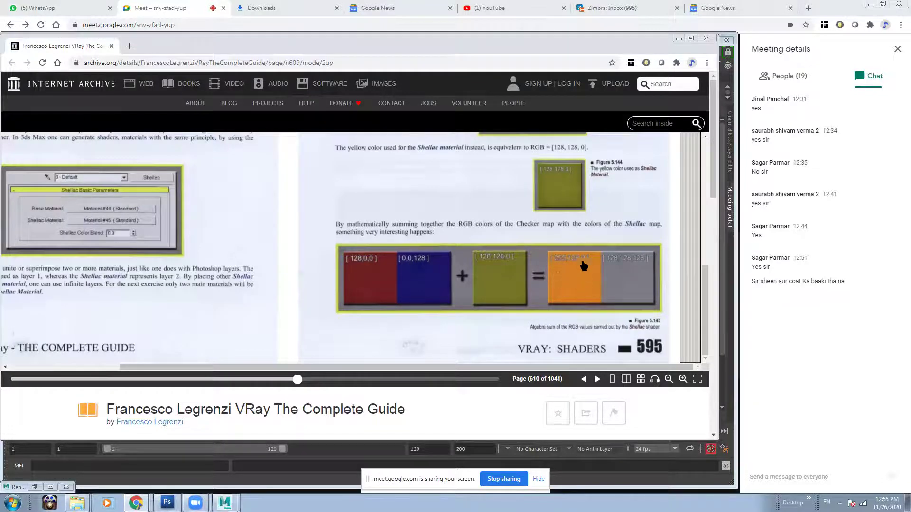
scroll(557, 264, "down", 2)
scroll(594, 210, "down", 1)
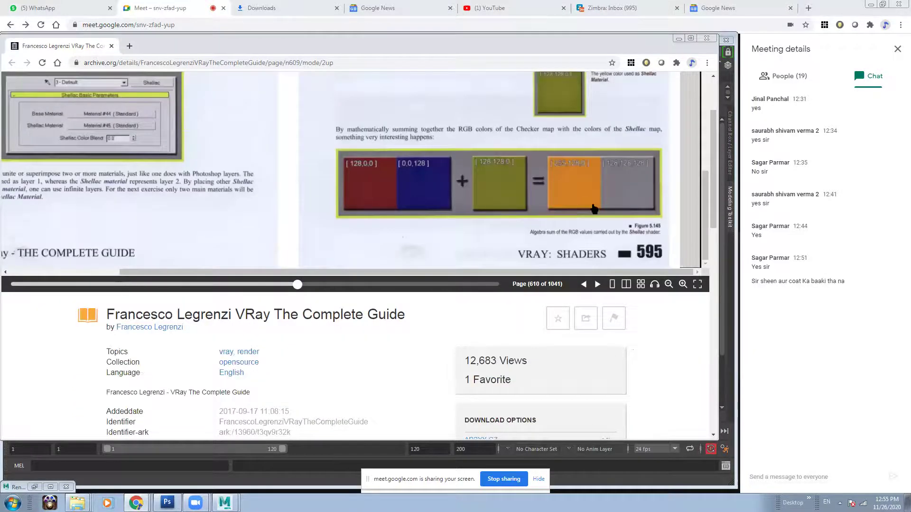
scroll(622, 111, "up", 9)
scroll(618, 178, "down", 2)
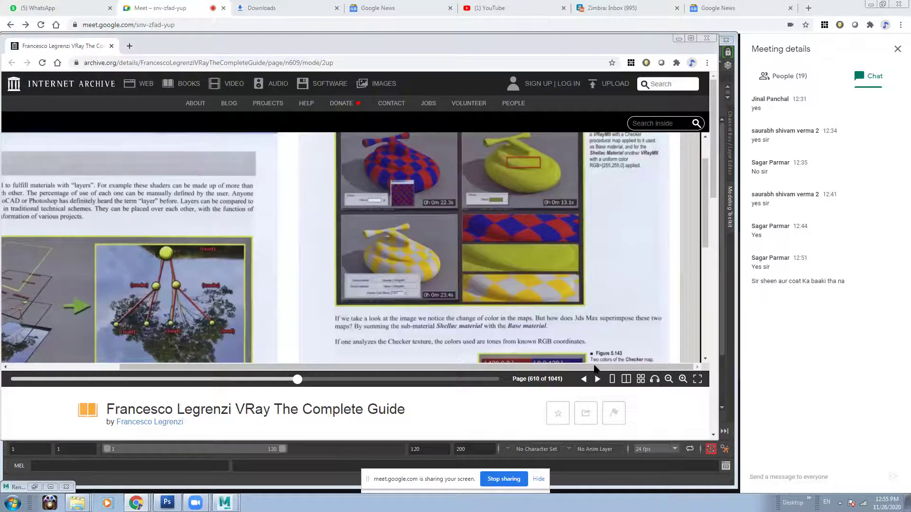
Advance to page 612 and view the Car Paint example with its base material settings
left_click(598, 379)
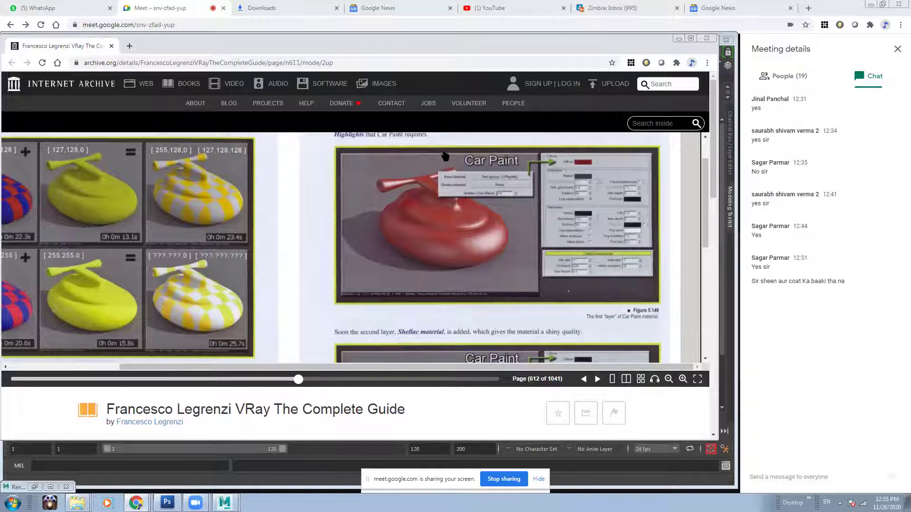
scroll(479, 186, "up", 1)
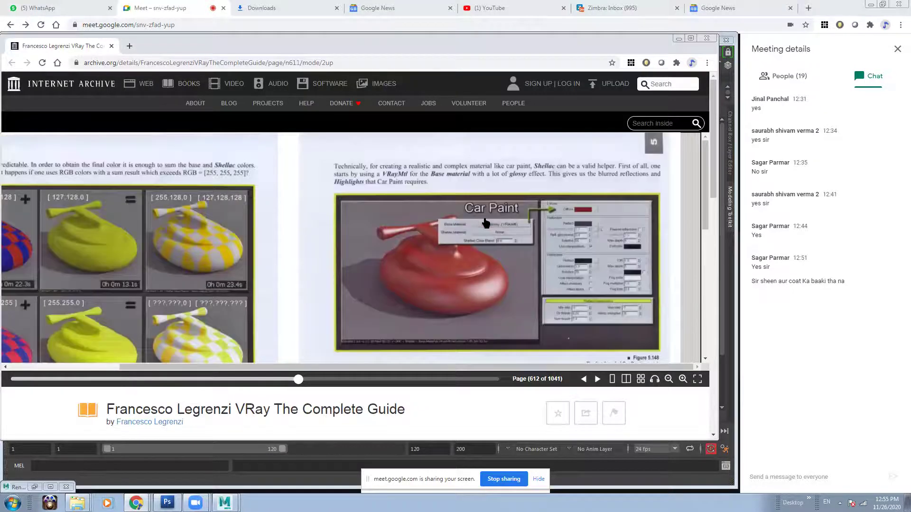
Compare the color-sum problem in Figure 5.146 with the base and Shellac layers of the two Car Paint examples
left_click_drag(498, 367, 388, 370)
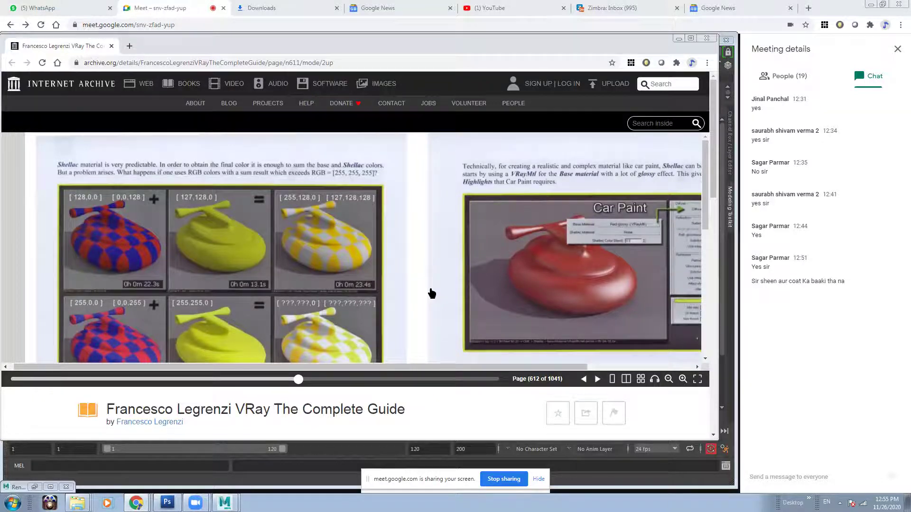
scroll(424, 281, "down", 4)
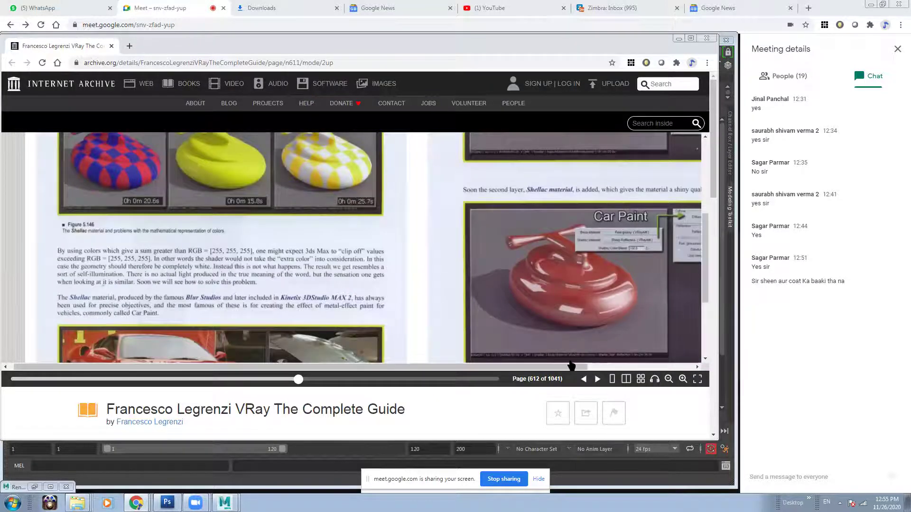
left_click_drag(547, 368, 653, 366)
scroll(580, 254, "up", 2)
scroll(580, 254, "up", 2)
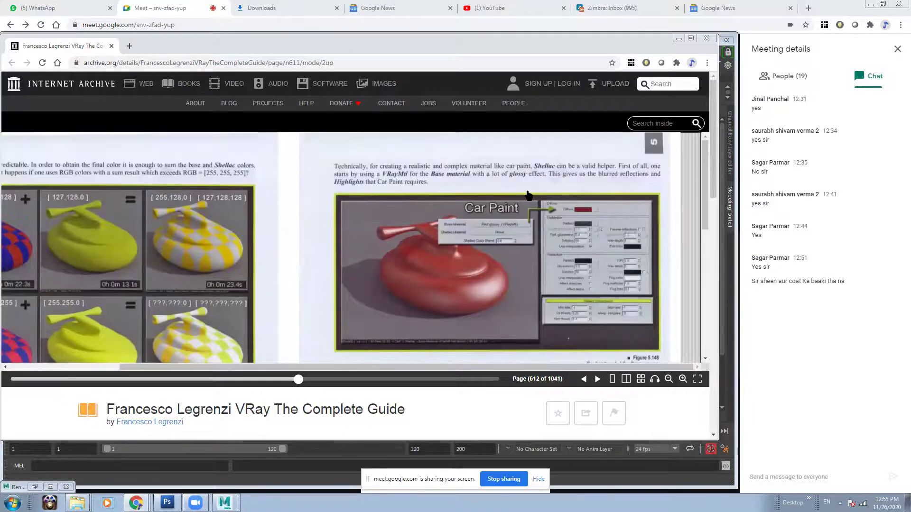
scroll(528, 194, "down", 1)
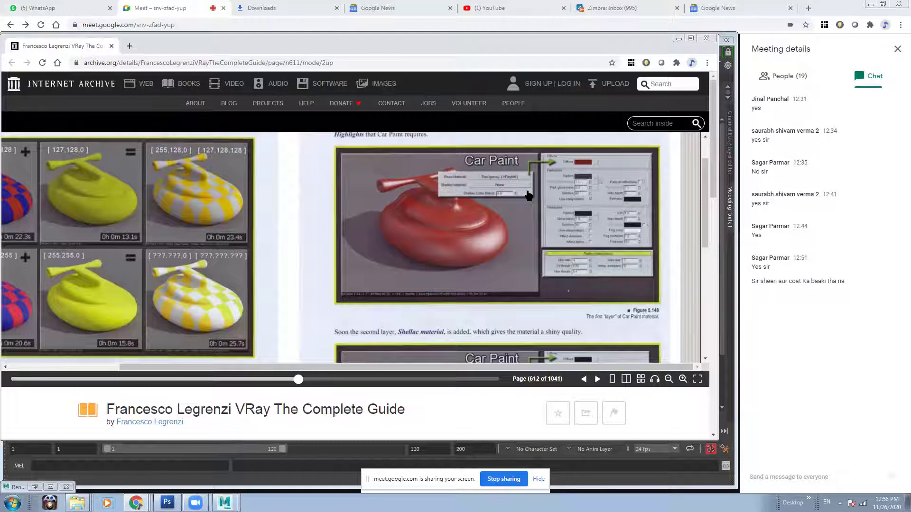
scroll(538, 261, "down", 5)
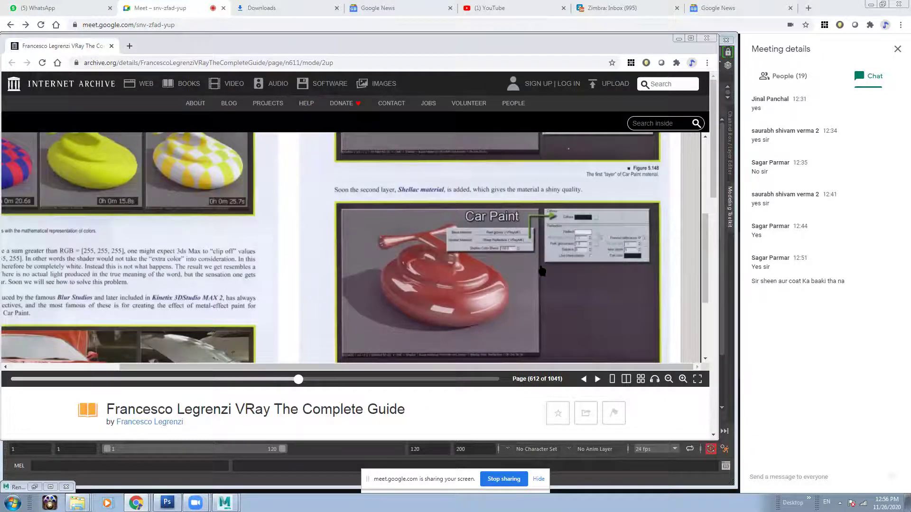
left_click_drag(414, 367, 223, 367)
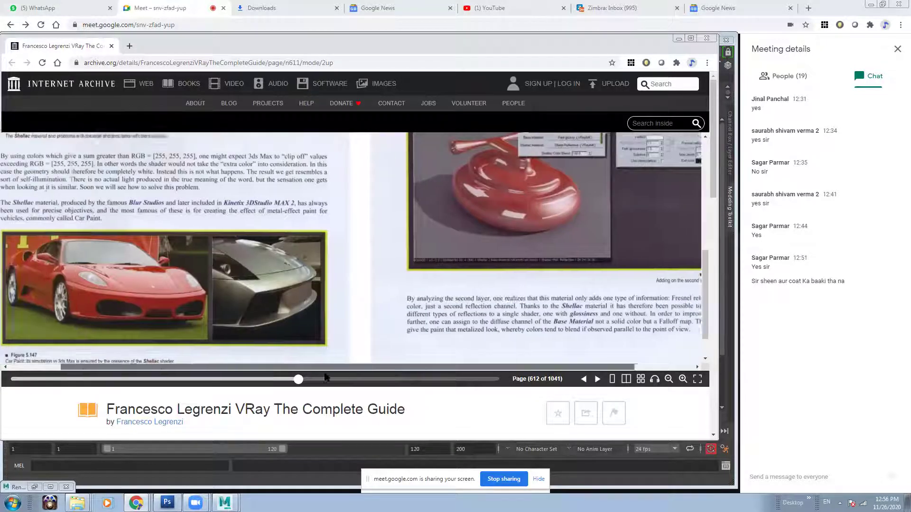
scroll(137, 280, "up", 1)
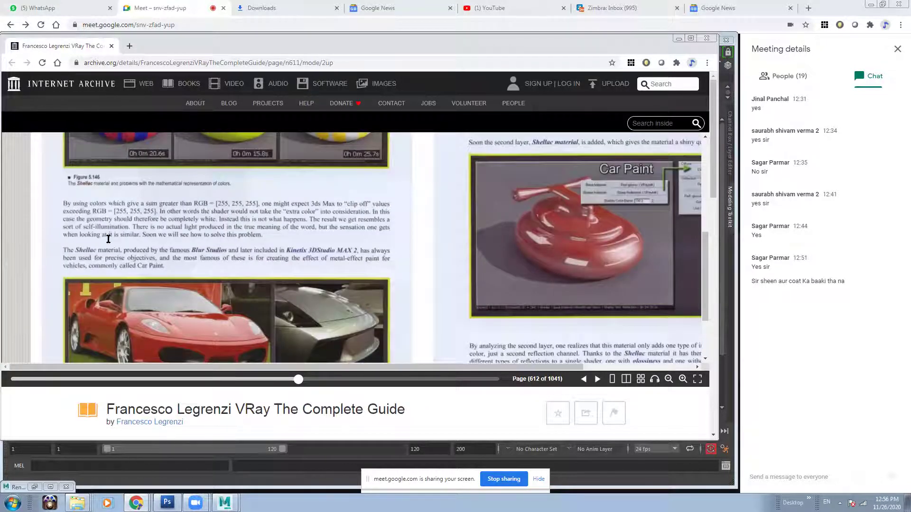
Zoom in one level and read the explanation of RGB sums above 255 and the Figure 5.147 caption
left_click(682, 379)
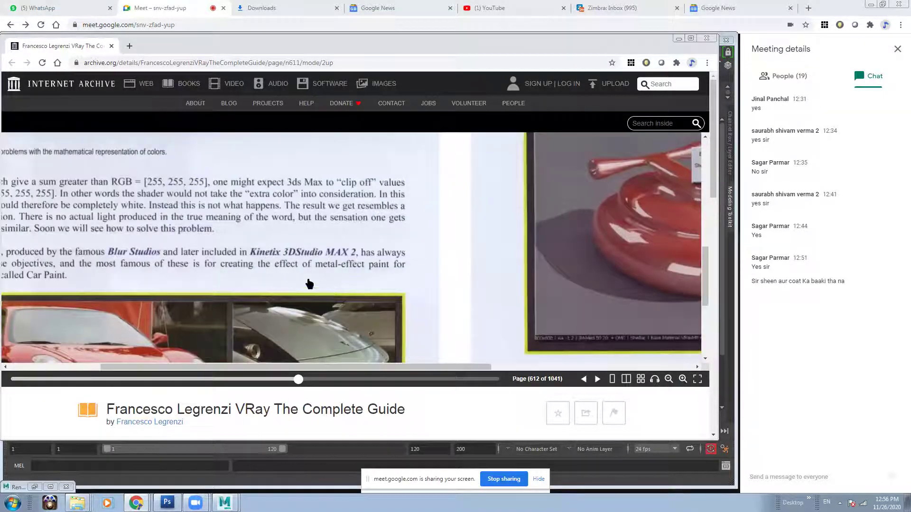
left_click_drag(434, 367, 312, 367)
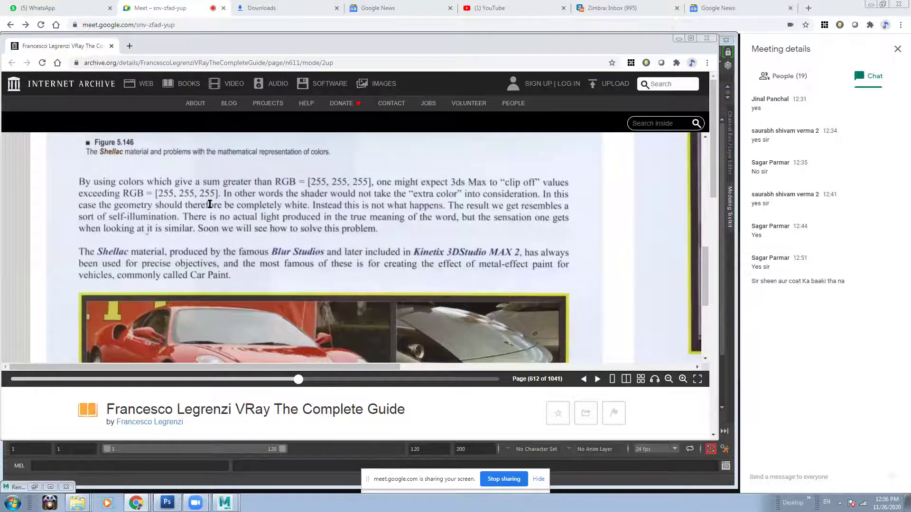
scroll(211, 245, "down", 1)
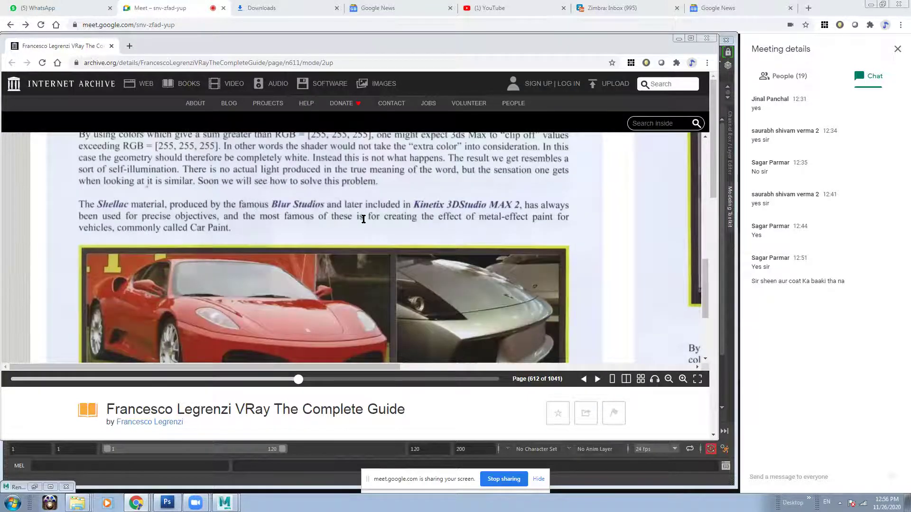
scroll(364, 219, "down", 3)
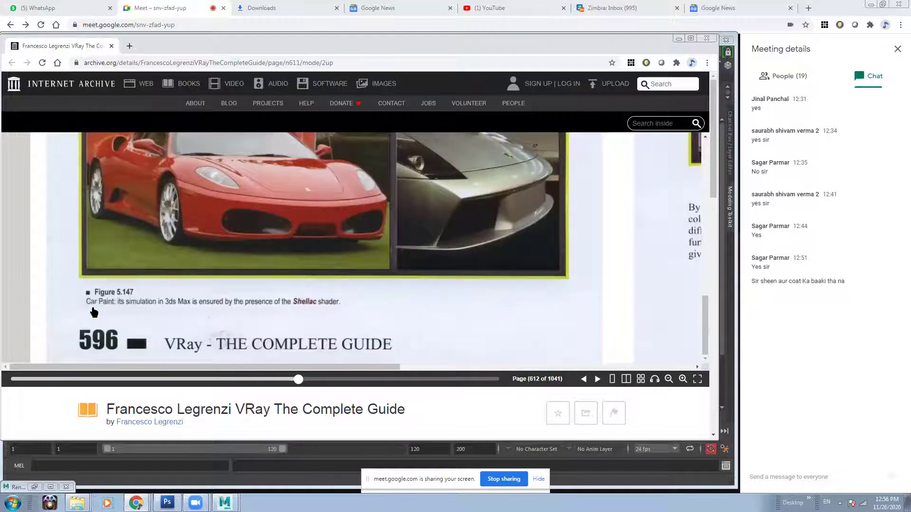
scroll(257, 304, "up", 4)
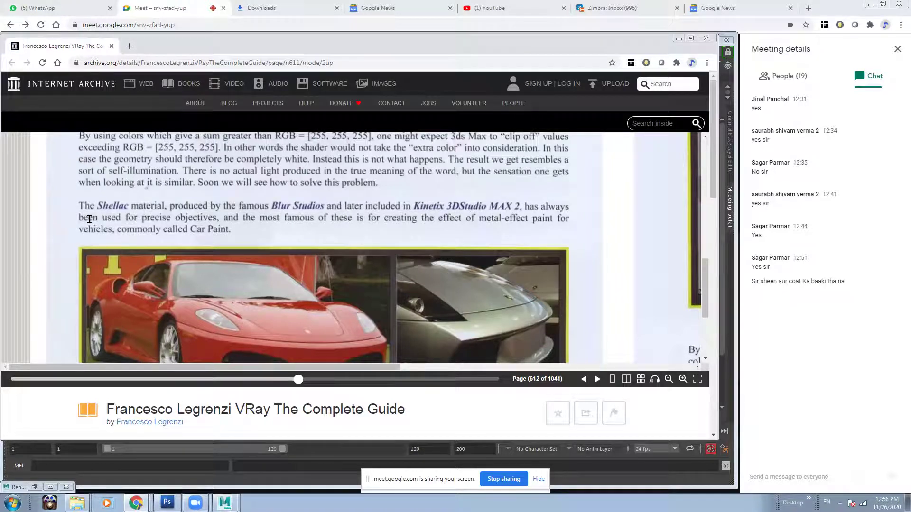
Highlight the Shellac paragraph's key phrases on precise objectives, metal-effect paint, vehicles' Car Paint and Kinetix 3DStudio MAX 2 while reading
left_click_drag(143, 218, 218, 218)
left_click(222, 218)
left_click_drag(467, 217, 529, 220)
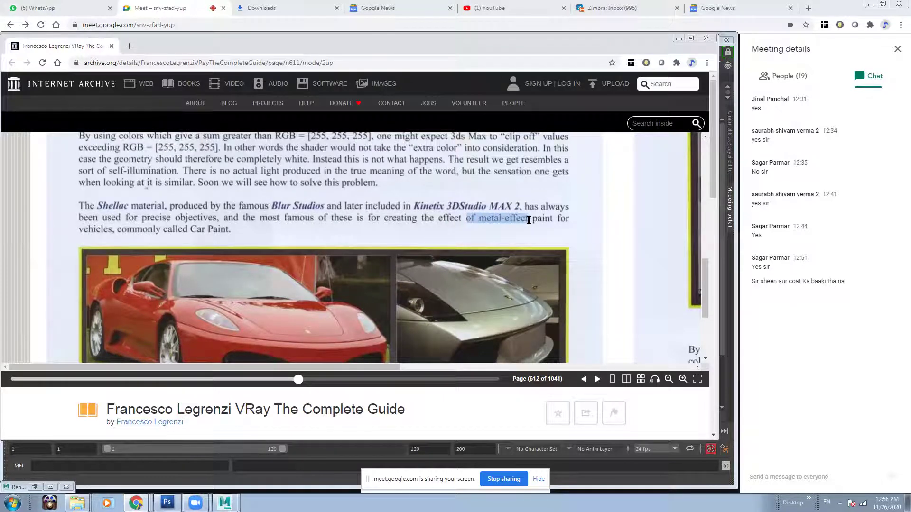
double_click(538, 219)
left_click_drag(84, 229, 233, 230)
left_click(235, 232)
left_click_drag(416, 205, 516, 203)
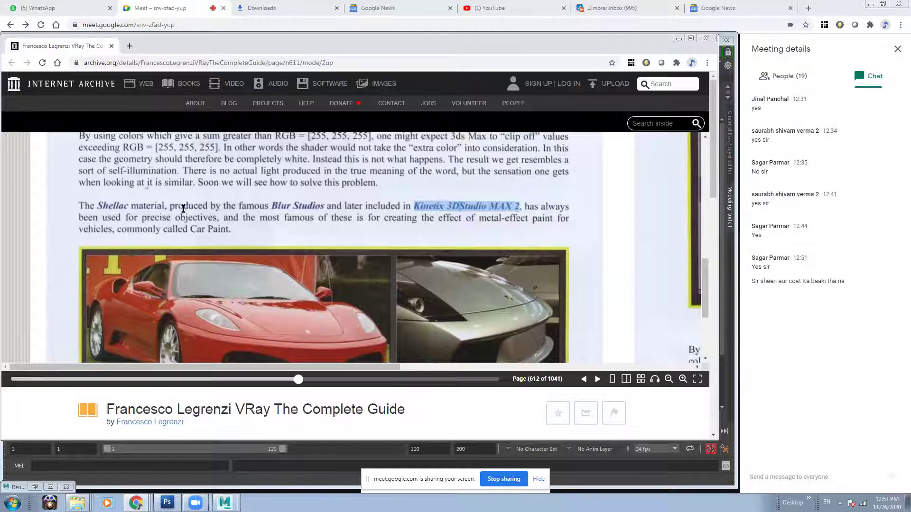
Highlight the term Car Paint in the Shellac paragraph and examine the car photographs in Figure 5.147
scroll(221, 229, "down", 1)
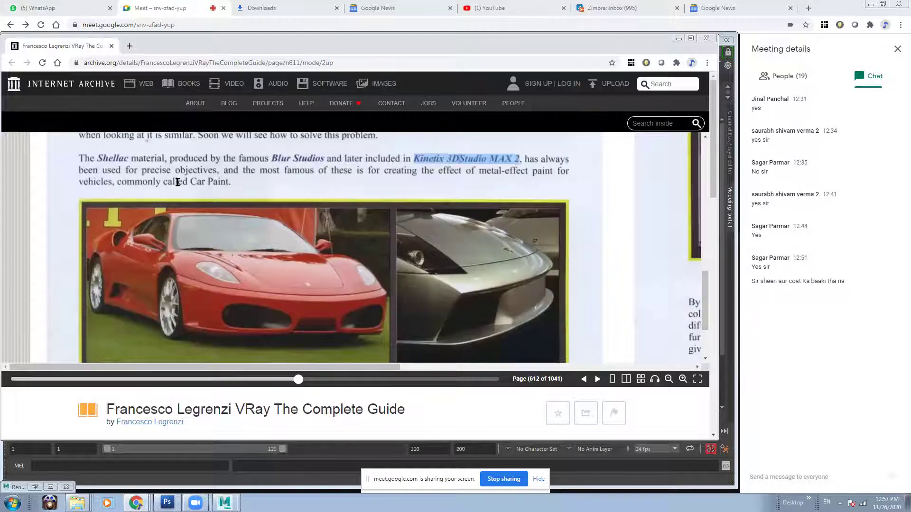
left_click_drag(191, 182, 230, 183)
scroll(298, 252, "up", 2)
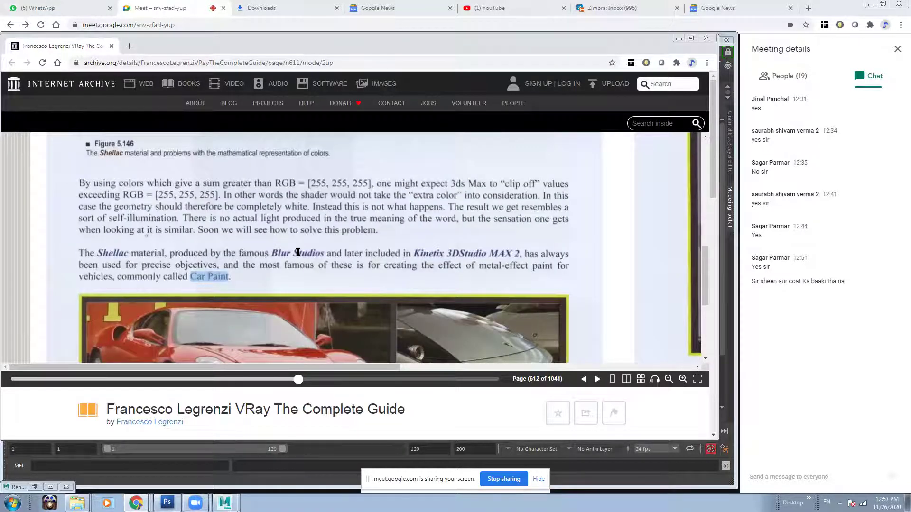
left_click(172, 276)
left_click_drag(193, 277, 227, 276)
left_click(194, 279)
scroll(198, 273, "down", 5)
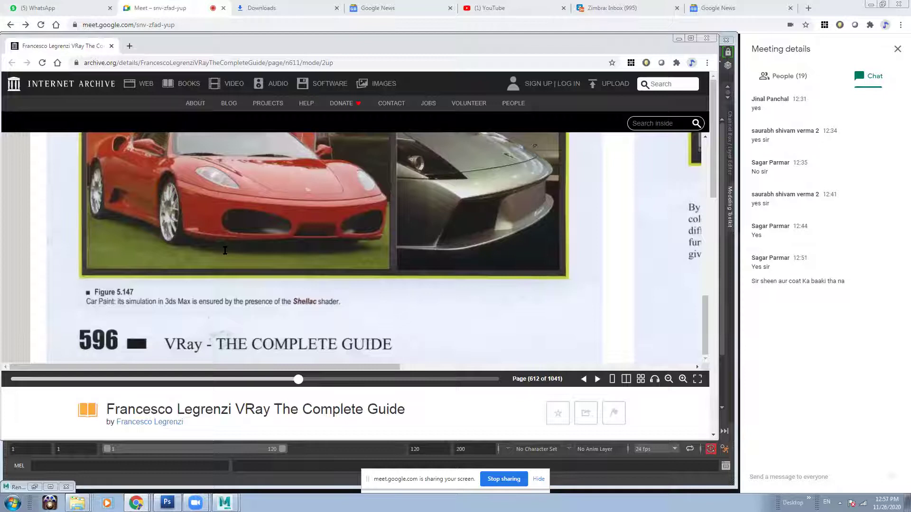
scroll(280, 278, "up", 5)
Examine the first Car Paint layer in Figure 5.148 with its Red glossy base material settings
left_click_drag(382, 366, 650, 367)
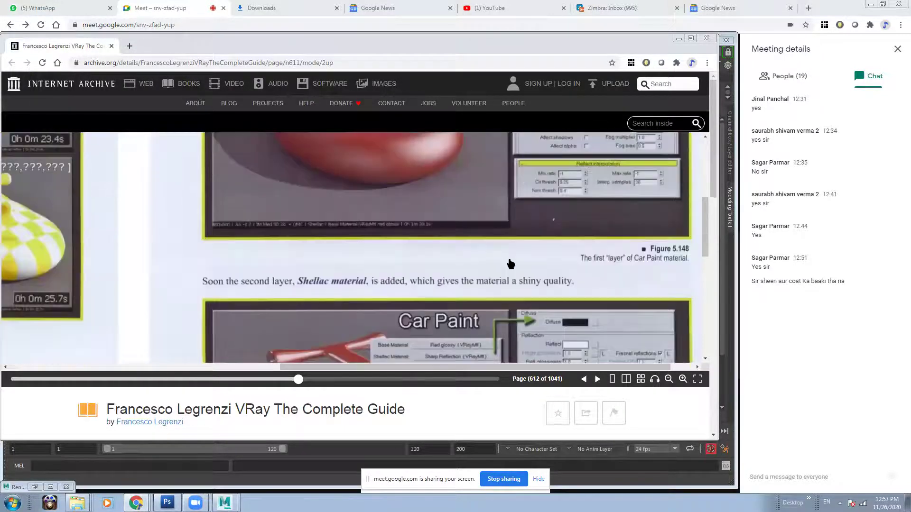
scroll(597, 288, "down", 1)
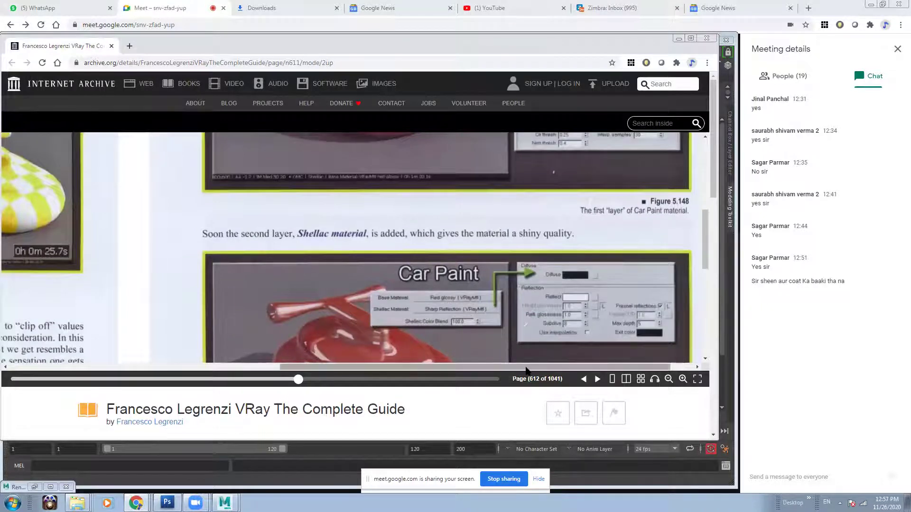
left_click_drag(526, 370, 548, 369)
scroll(550, 290, "up", 3)
scroll(550, 290, "up", 1)
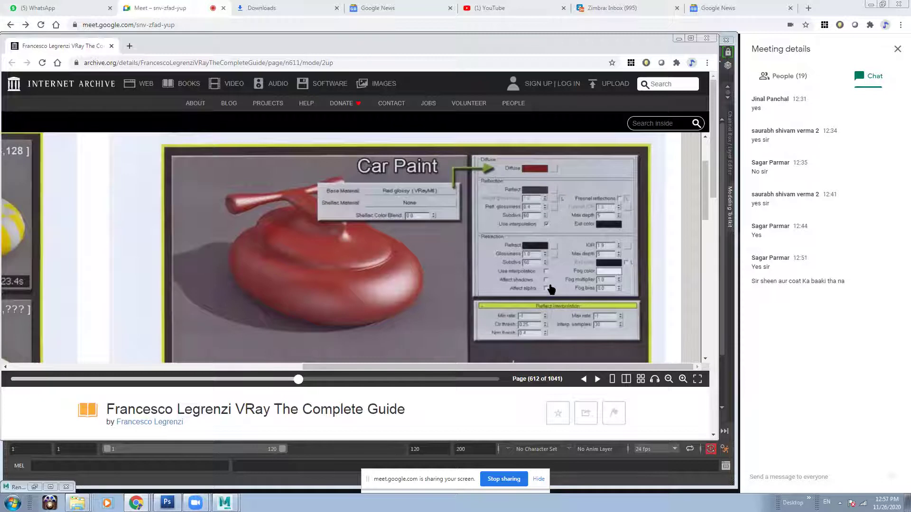
Switch to the Google search browser window, restore it to a smaller size and place it over the book window
left_click(183, 8)
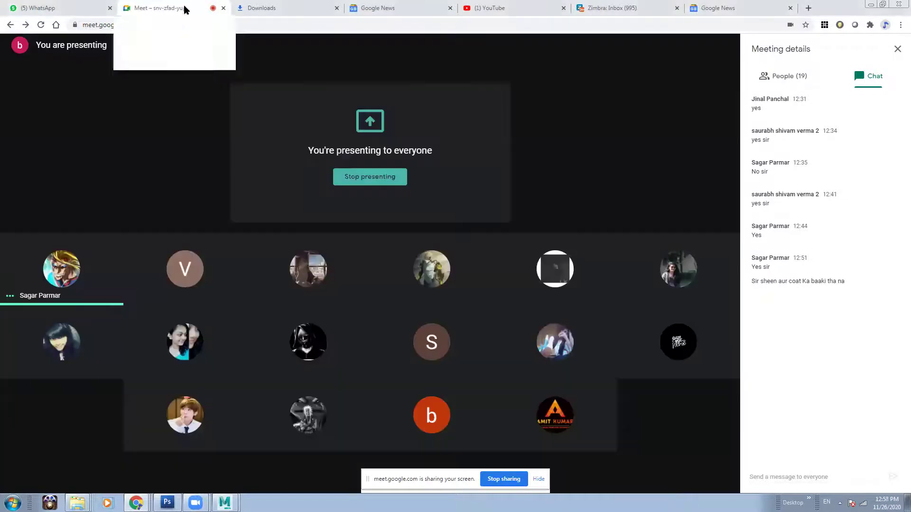
left_click(136, 503)
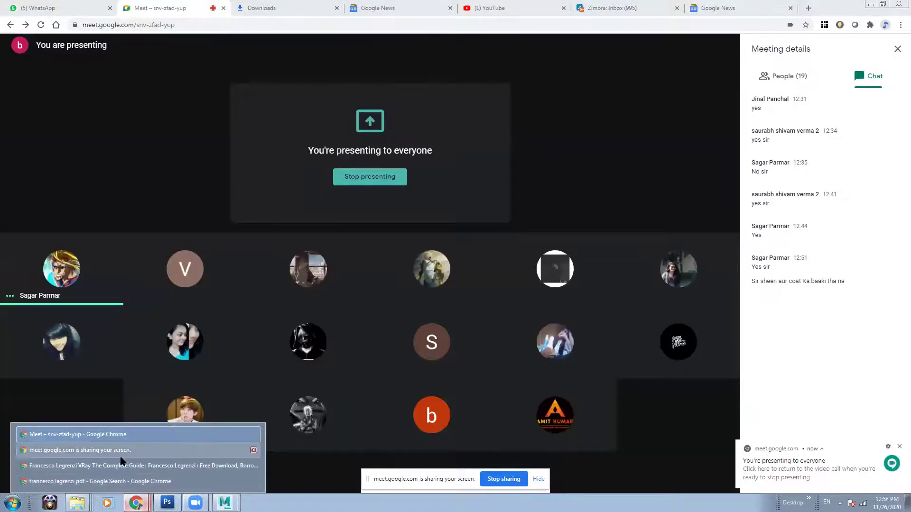
left_click(121, 469)
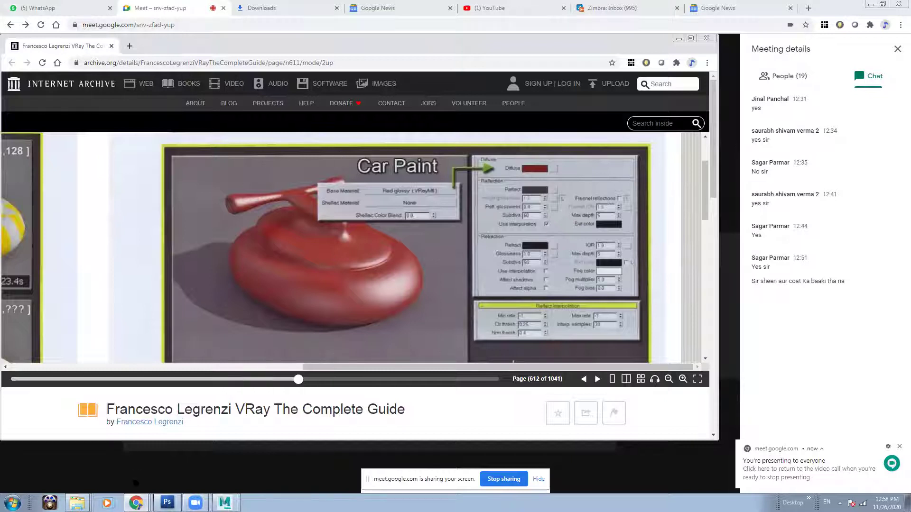
left_click(121, 481)
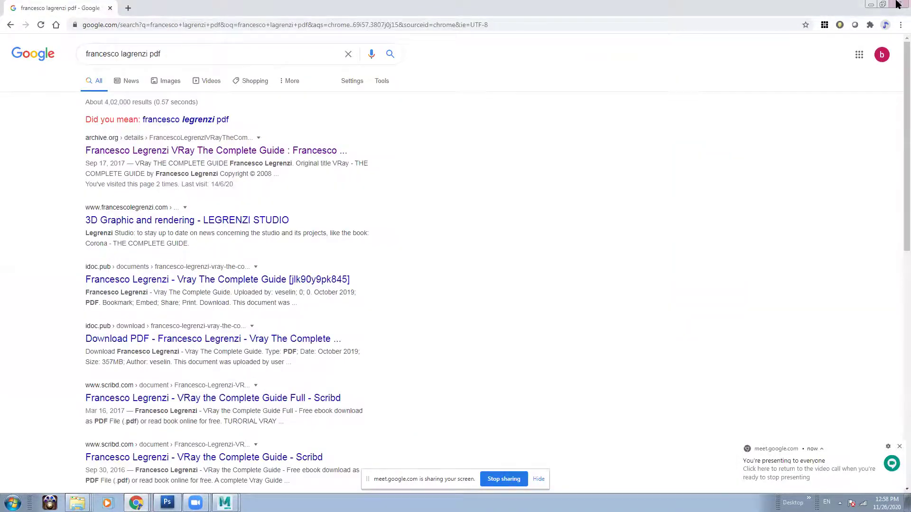
left_click(884, 3)
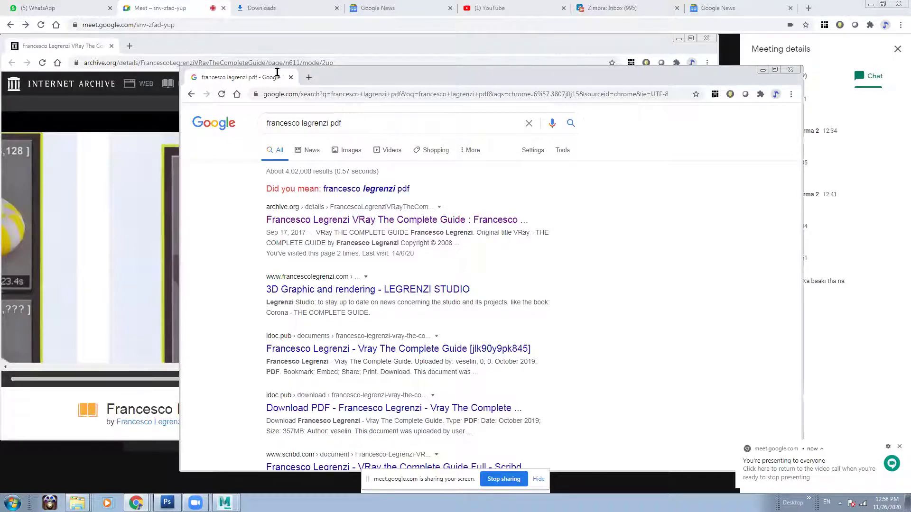
left_click_drag(275, 69, 111, 43)
Replace the search query with "sheen meaning" and run the search to read the dictionary definition
left_click_drag(181, 97, 73, 101)
type("sheen")
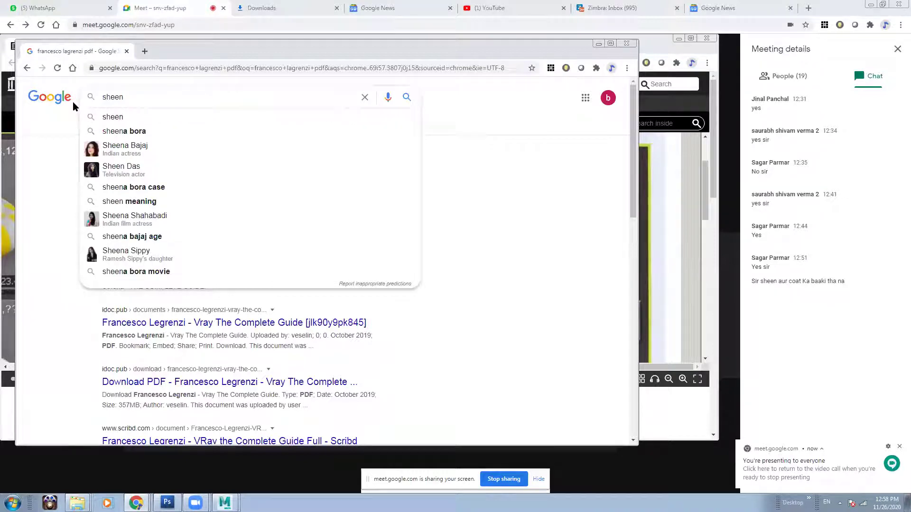
type(" images")
key("BackSpace")
key("BackSpace")
key("BackSpace")
key("BackSpace")
key("BackSpace")
key("BackSpace")
key("BackSpace")
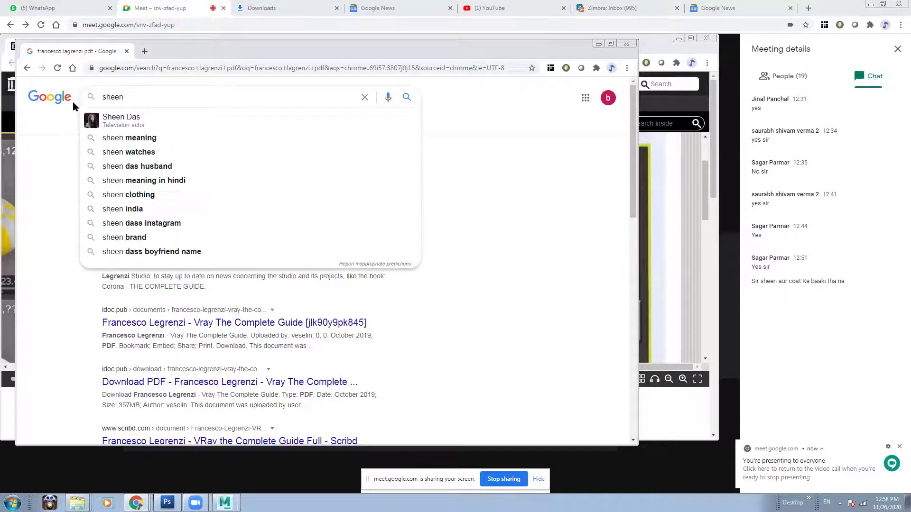
type("meaning")
key("Return")
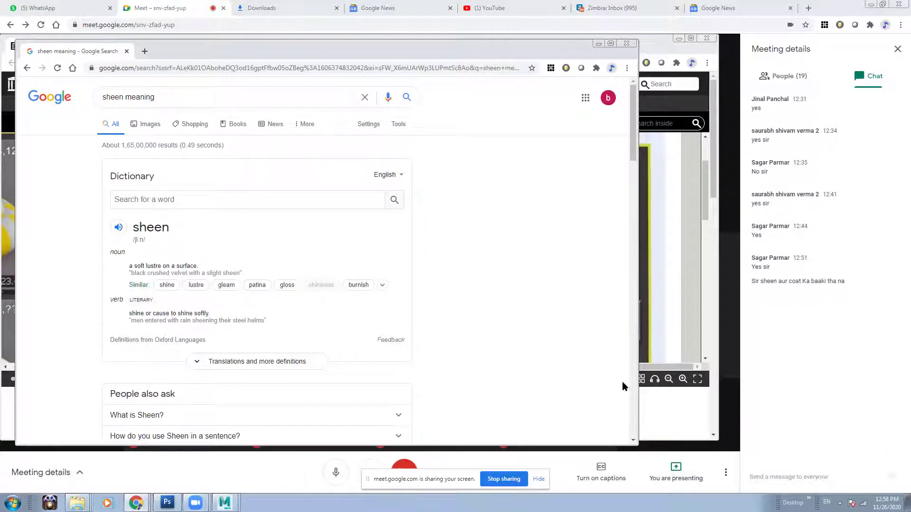
Switch to image results and change the query to "sheen lustre"
left_click(148, 126)
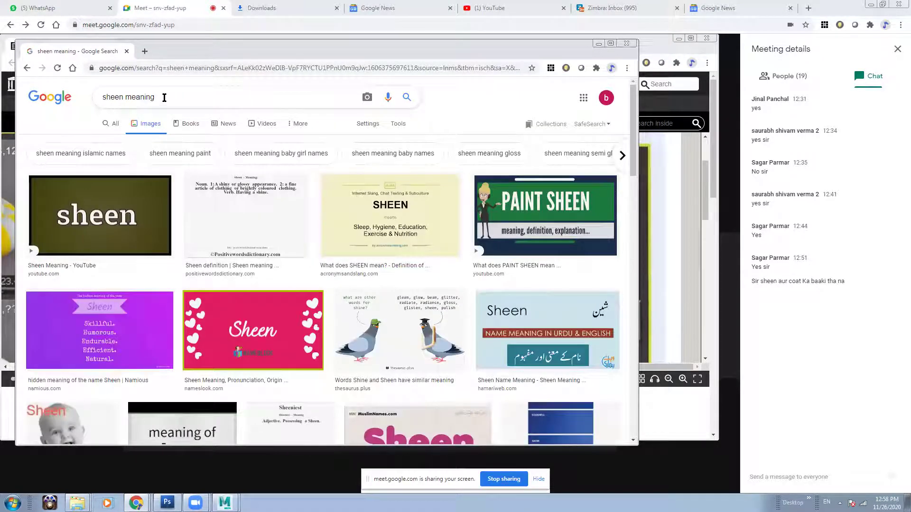
left_click(131, 97)
type("lust re")
key("Delete")
key("Delete")
key("Delete")
key("Delete")
key("Delete")
key("Delete")
key("Delete")
key("Return")
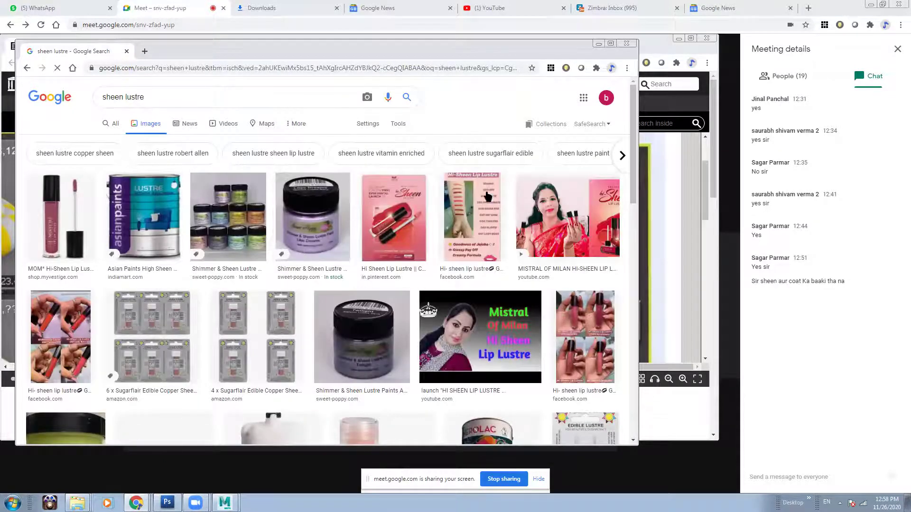
Browse the sheen lustre images and preview the brown Lustre Sheen Bamboo fabric as an example of sheen
scroll(464, 250, "down", 6)
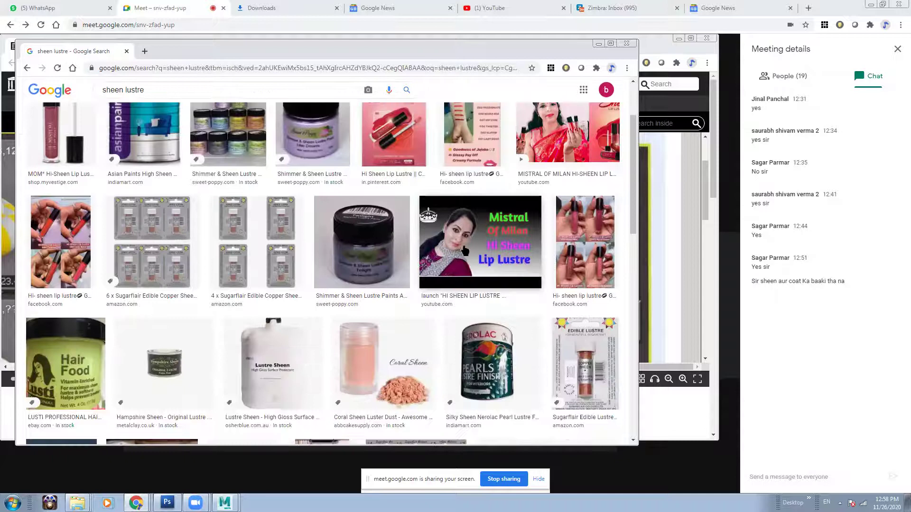
scroll(320, 261, "down", 1)
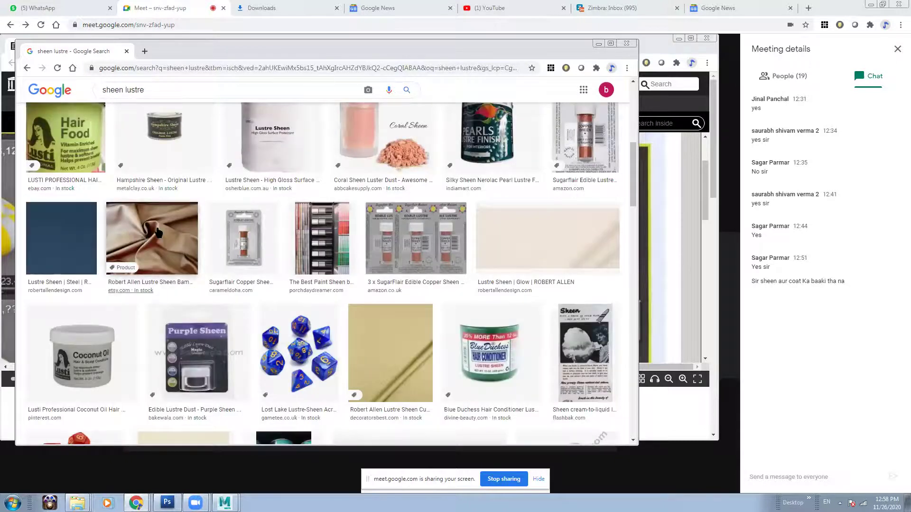
left_click(152, 237)
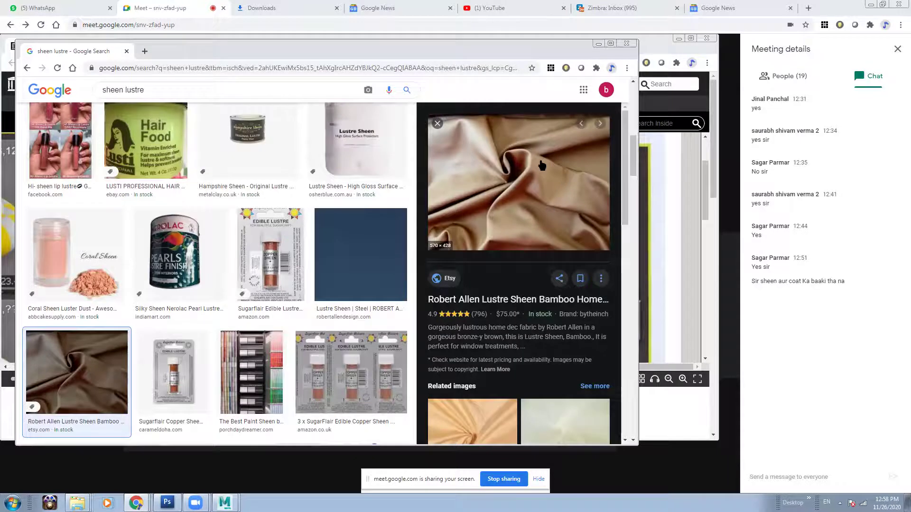
scroll(541, 166, "down", 2)
scroll(203, 173, "up", 4)
scroll(548, 216, "up", 5)
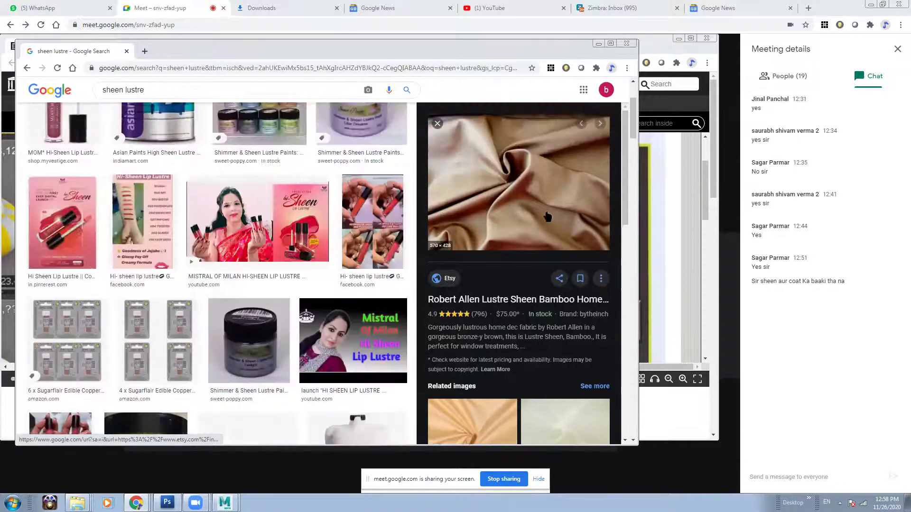
scroll(538, 169, "up", 3)
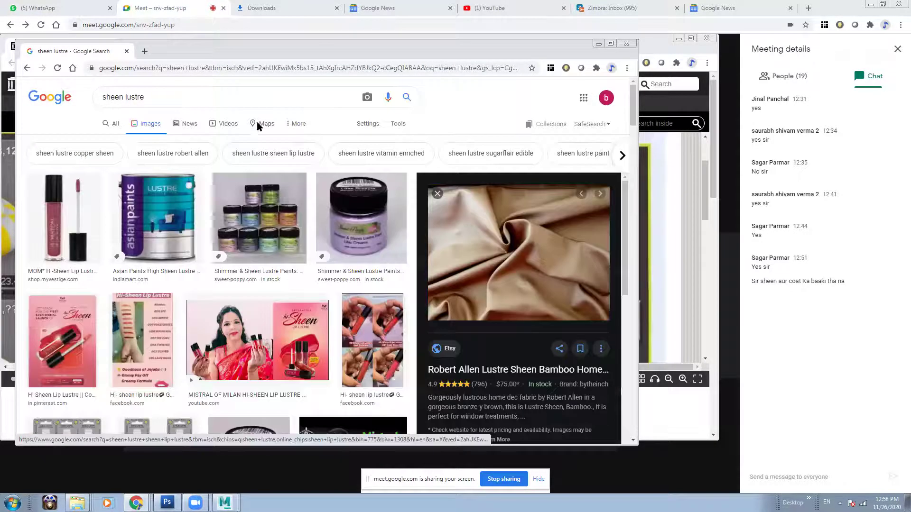
Search the images for "maya sheen parameter" and preview the dark draped cloth from the Arnold for Maya User Guide
left_click_drag(169, 96, 56, 83)
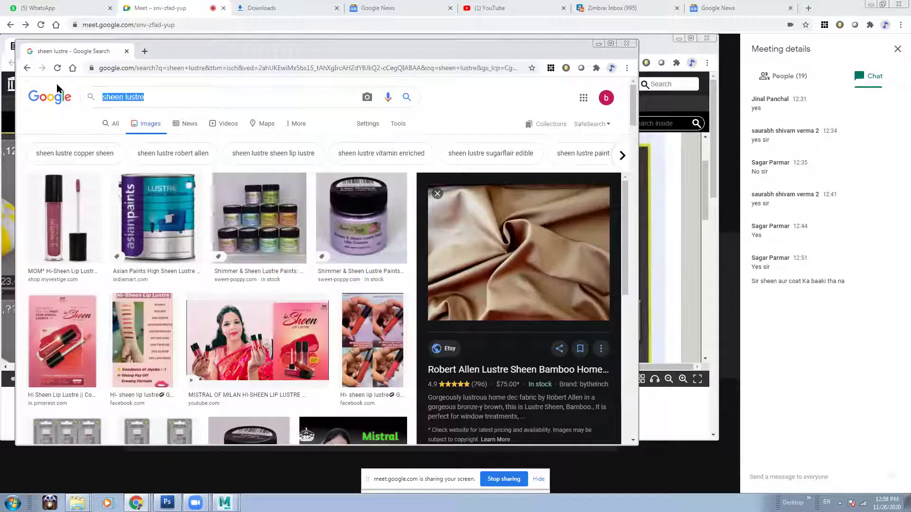
type("maya sheen ")
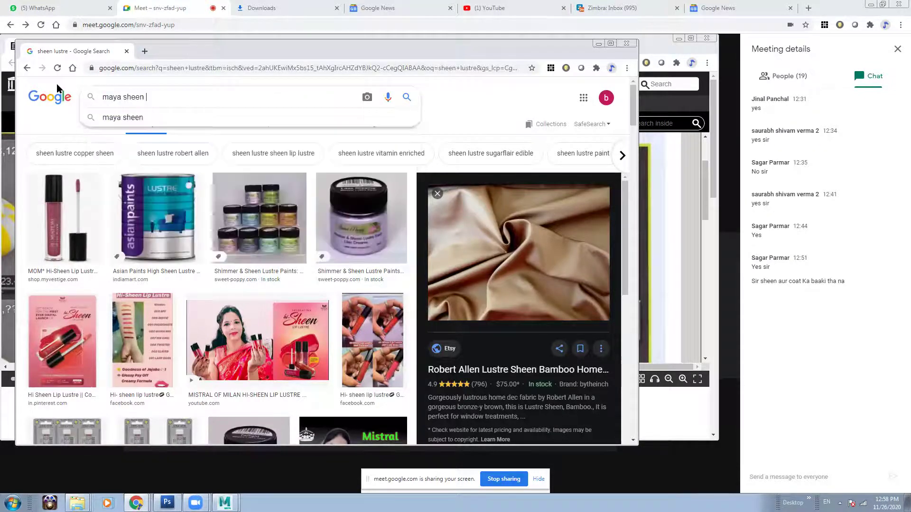
type("parameter")
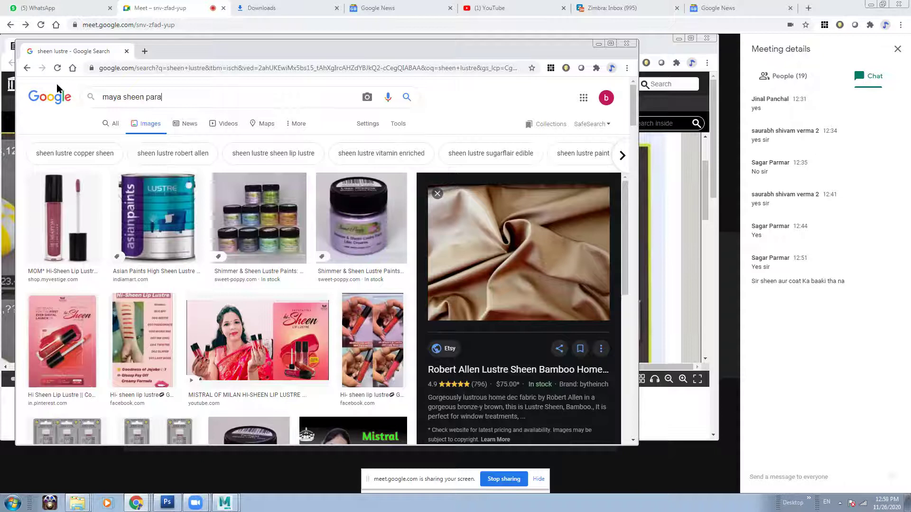
key("Return")
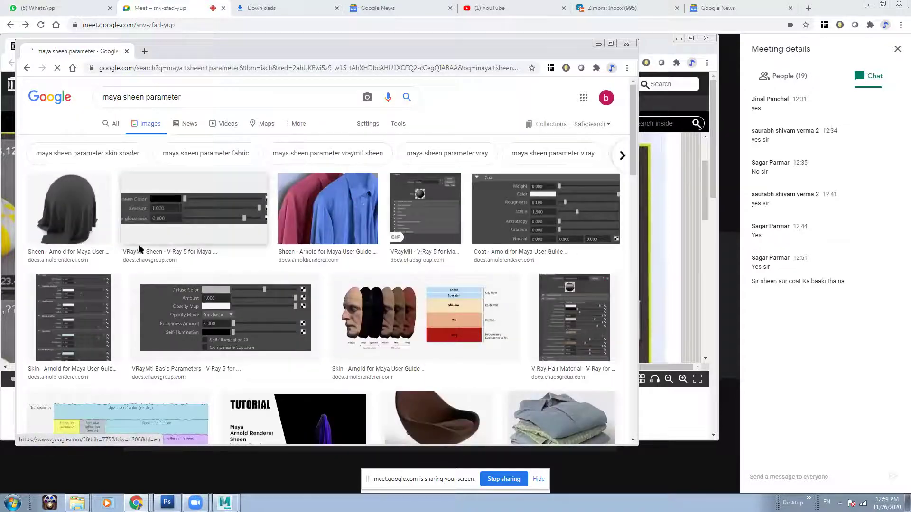
left_click(81, 216)
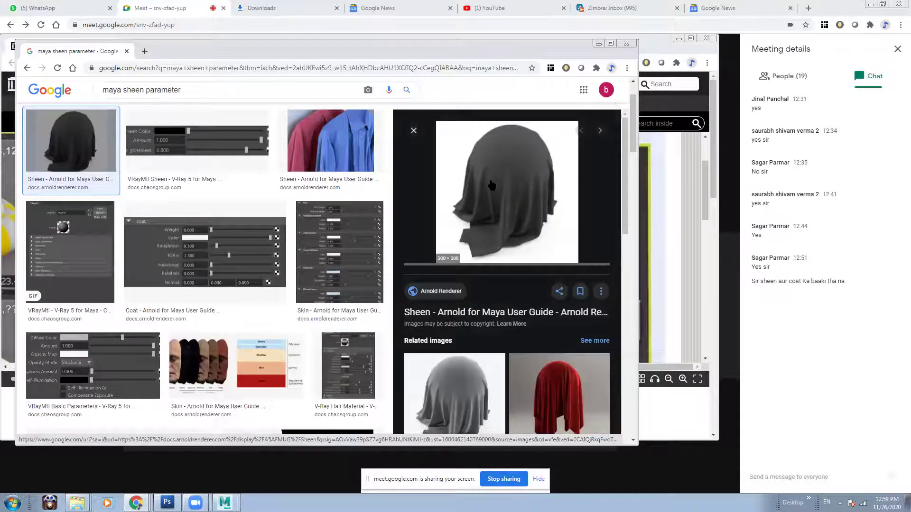
Open the Arnold guide's Sheen page and the related red and pink draped-cloth images in separate new tabs
right_click(545, 312)
left_click(569, 319)
scroll(562, 328, "down", 2)
right_click(555, 292)
left_click(583, 297)
scroll(489, 318, "down", 2)
right_click(448, 319)
left_click(477, 326)
Open the clarissewiki.com source pages of the red and pink cloth images and bring up the Clarisse 4.0 User Guide Sheen page
left_click(303, 51)
scroll(380, 226, "down", 3)
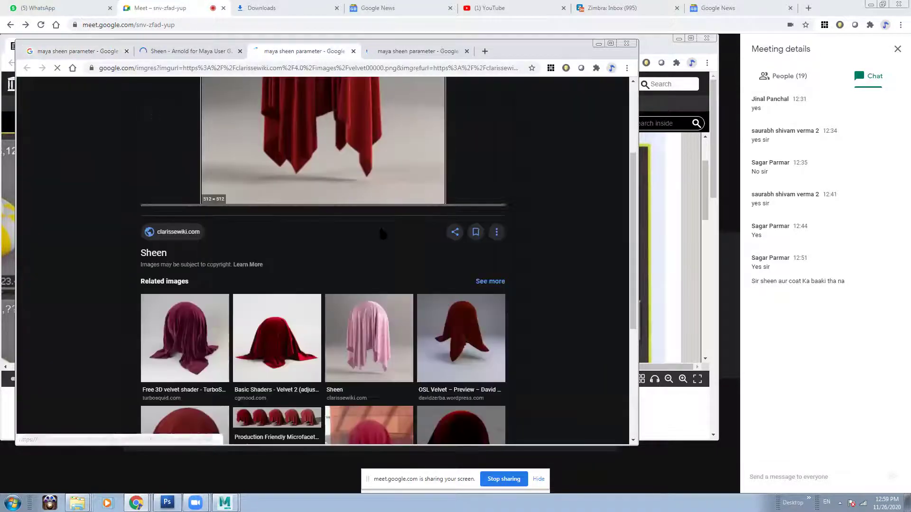
left_click(376, 122)
left_click(468, 51)
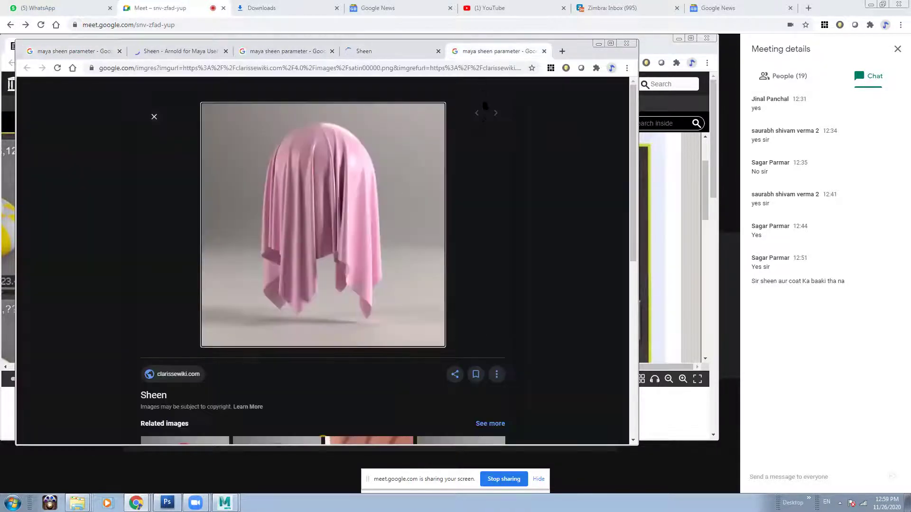
left_click(326, 179)
left_click(441, 51)
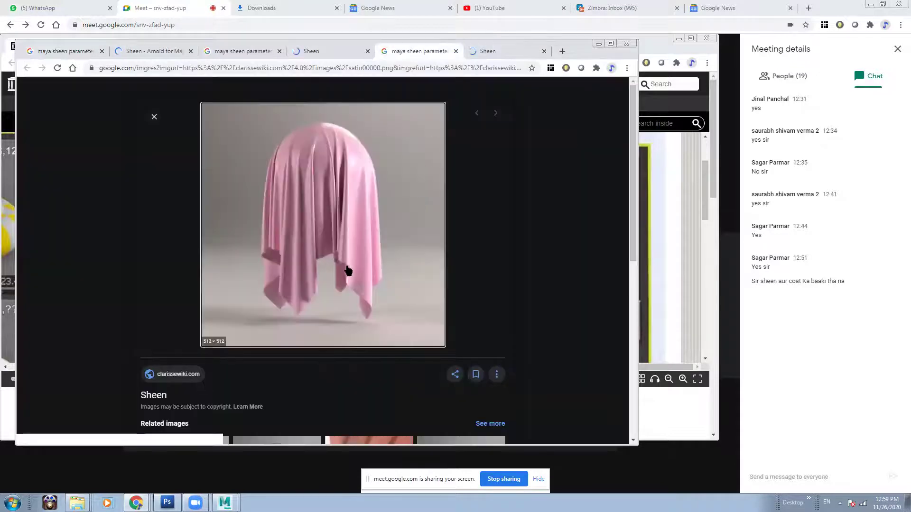
scroll(340, 240, "down", 3)
scroll(340, 240, "up", 2)
left_click(153, 349)
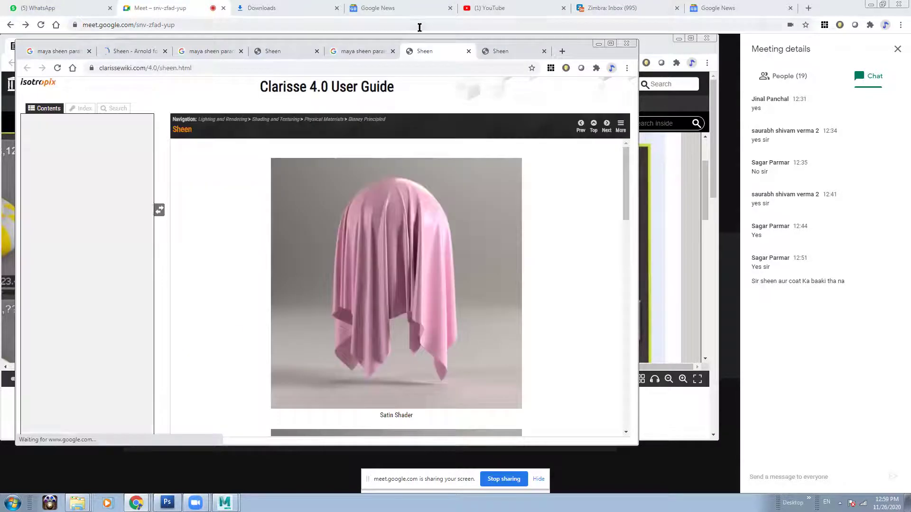
Look through the satin, towel, wool and red velvet shader examples on the Clarisse Sheen page
scroll(420, 225, "down", 3)
scroll(412, 199, "up", 3)
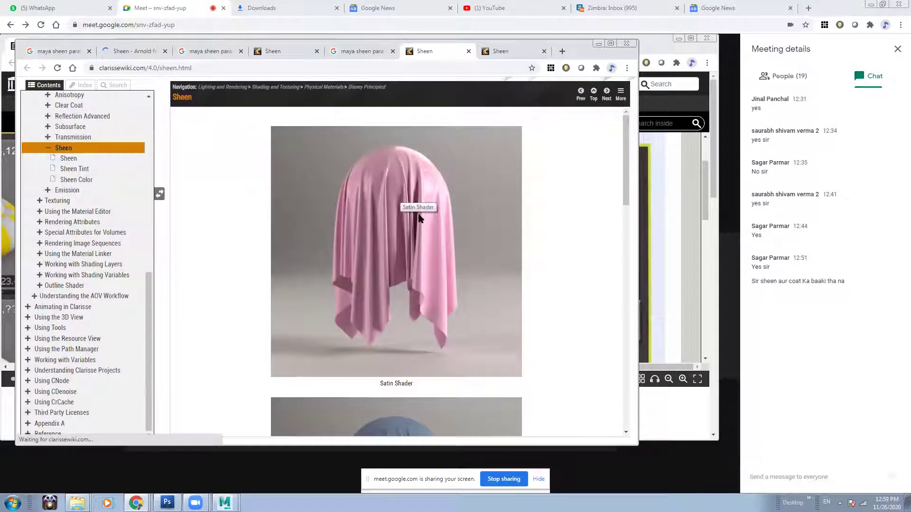
scroll(428, 199, "down", 5)
scroll(393, 243, "down", 6)
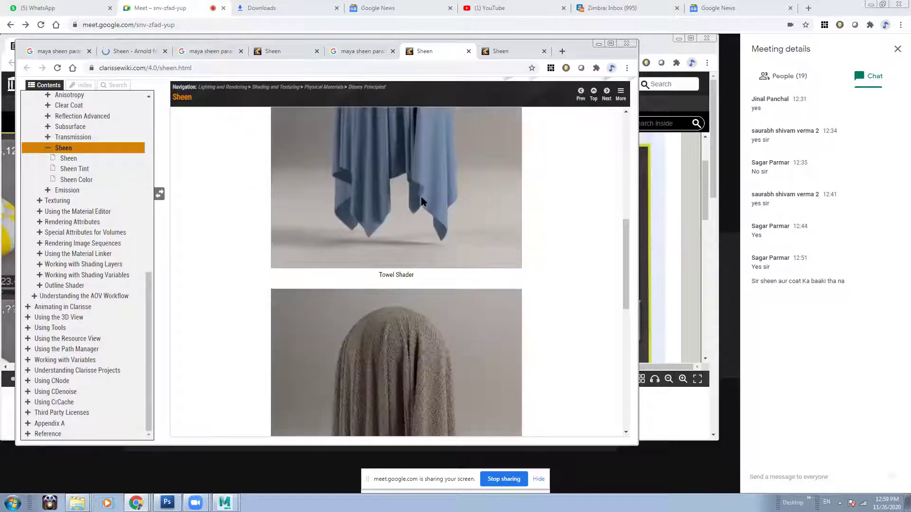
scroll(385, 191, "down", 5)
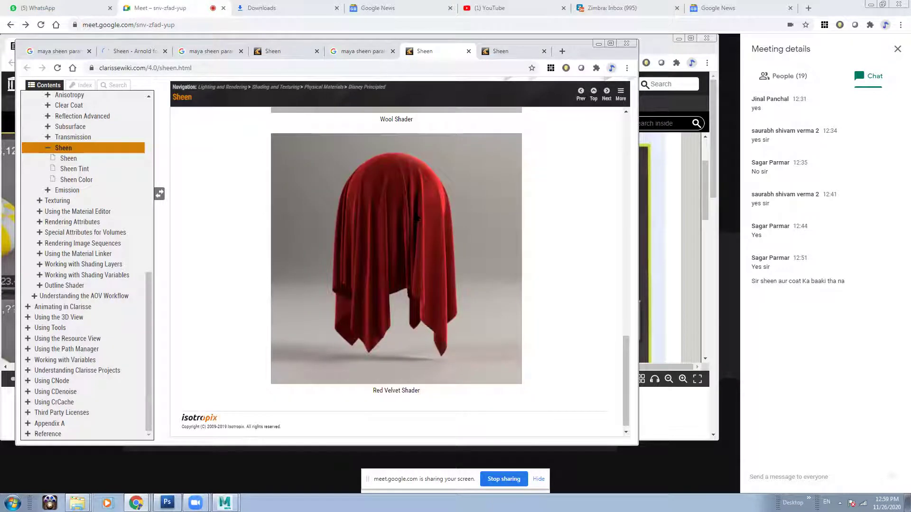
scroll(389, 241, "up", 15)
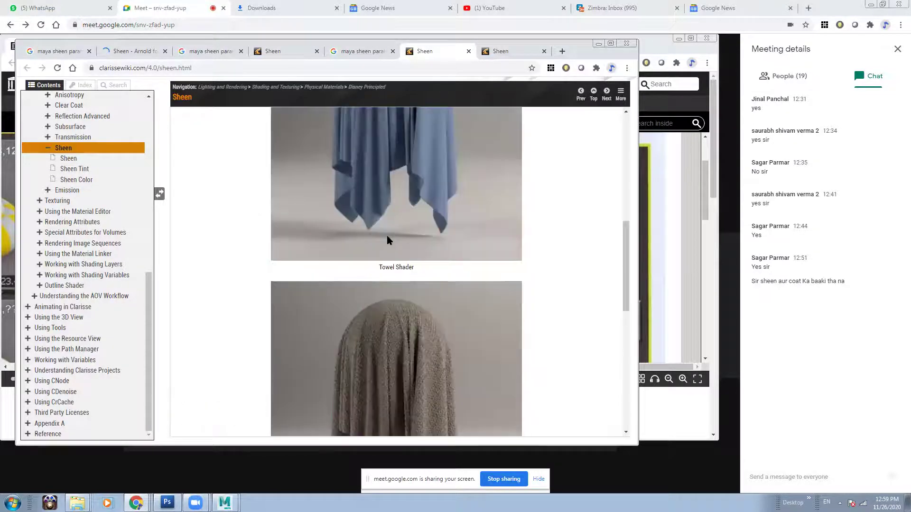
Open the guide's Sheen attribute subpage, enlarge it and compare the sphere renders from 0% to 100% sheen
left_click(69, 158)
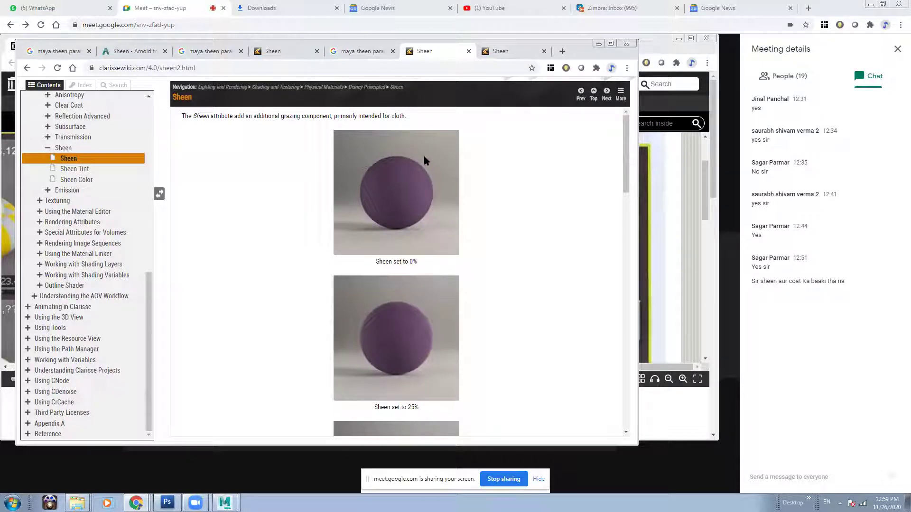
scroll(408, 197, "down", 2)
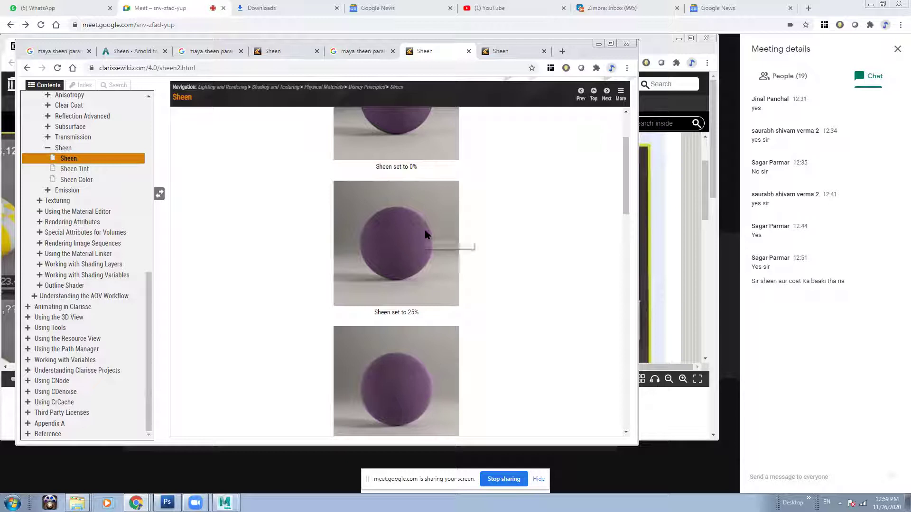
scroll(411, 240, "up", 2, "ctrl")
scroll(411, 242, "up", 2, "ctrl")
mouse_move(620, 205)
left_mouse_down()
mouse_move(623, 217)
mouse_move(615, 188)
left_mouse_up()
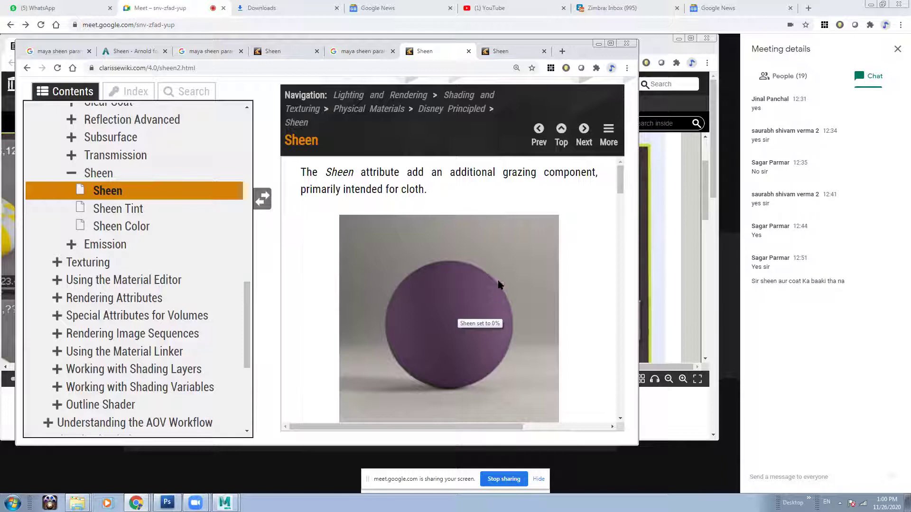
left_click_drag(619, 170, 624, 201)
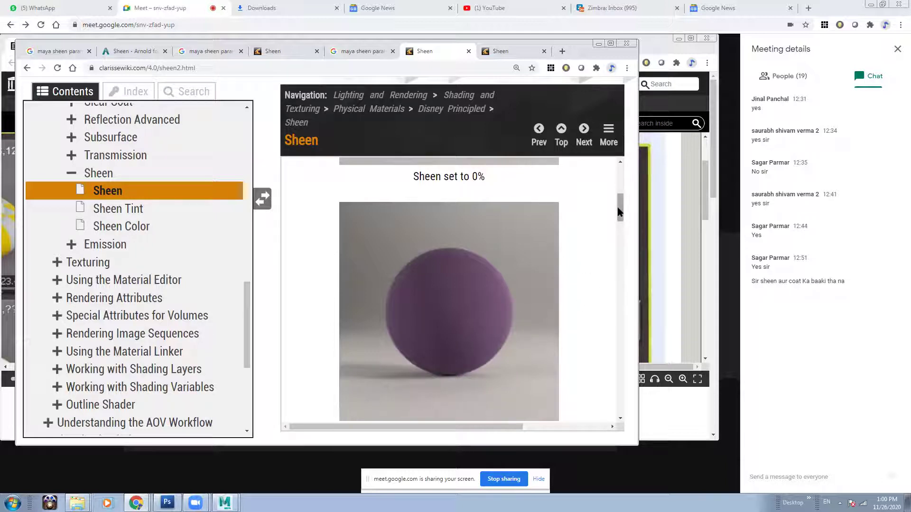
scroll(618, 212, "down", 1)
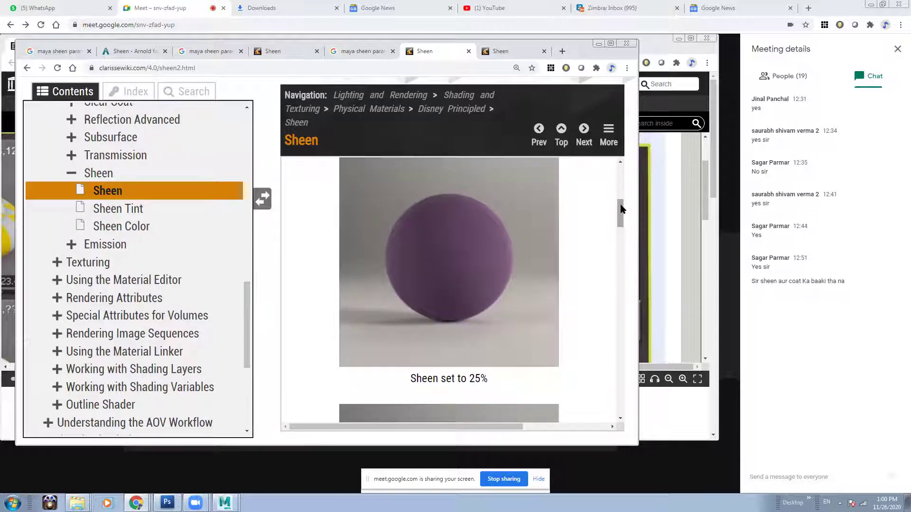
left_click_drag(621, 209, 625, 227)
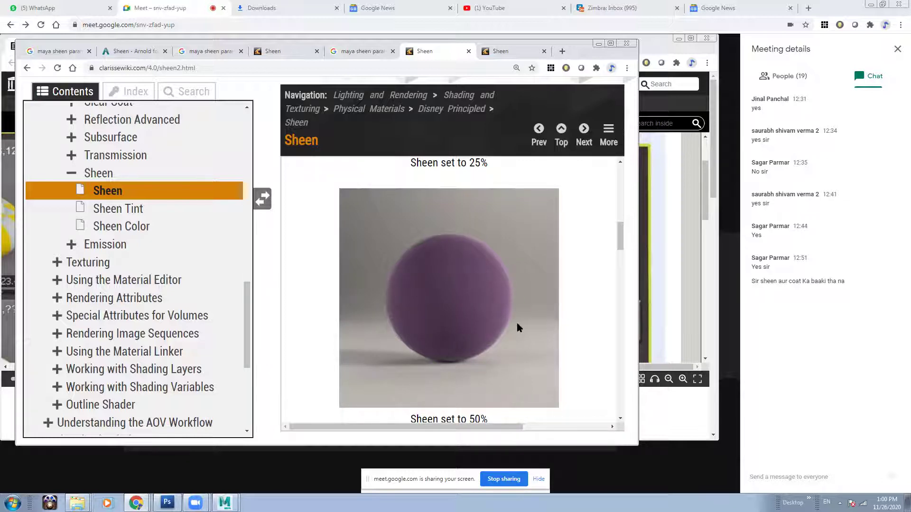
left_click_drag(623, 231, 624, 251)
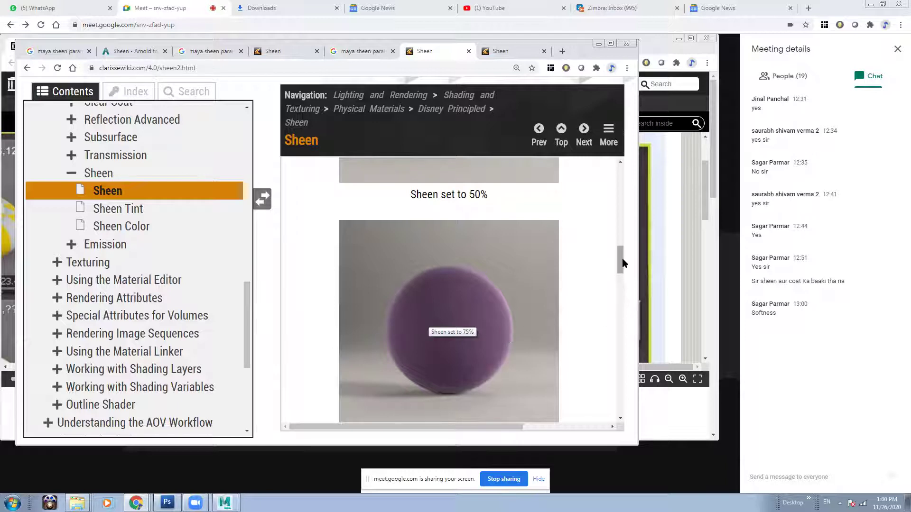
left_click_drag(623, 264, 623, 292)
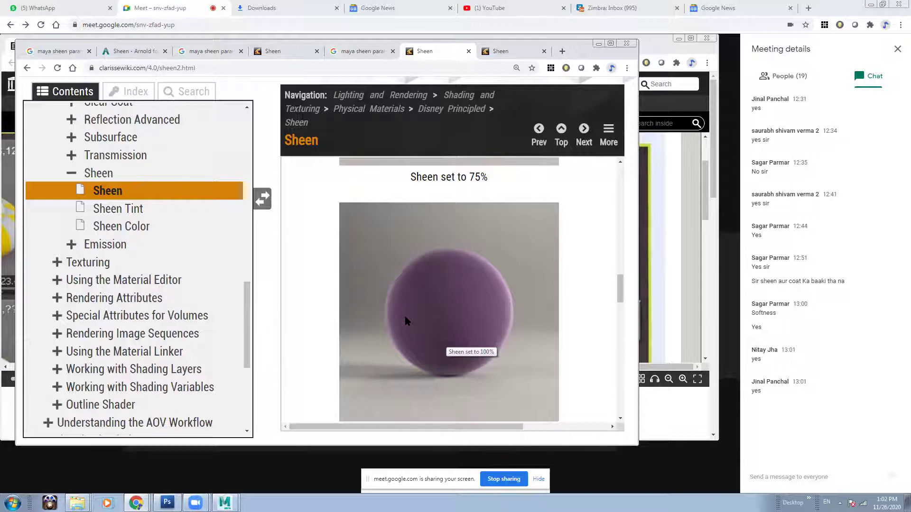
Open the Sheen Tint page and compare the sphere's edge tint in the renders from 0% to 100%
left_click(129, 209)
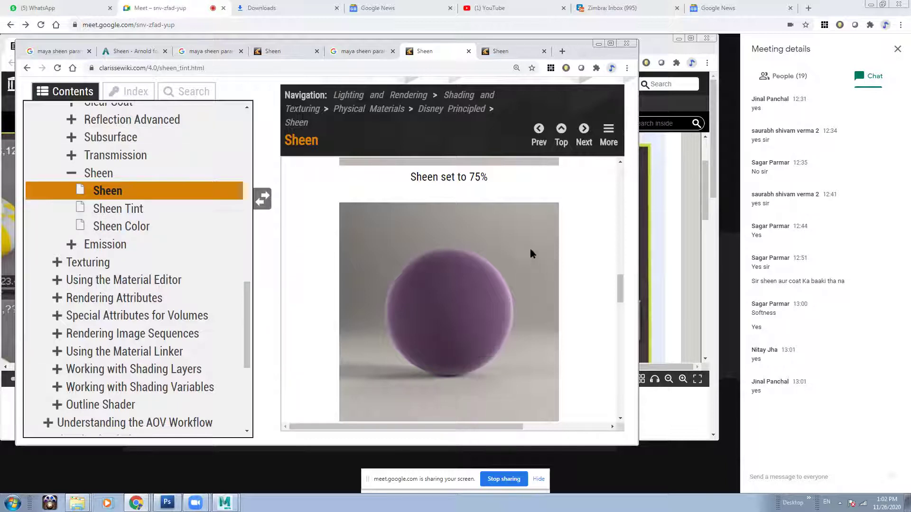
scroll(506, 296, "down", 2)
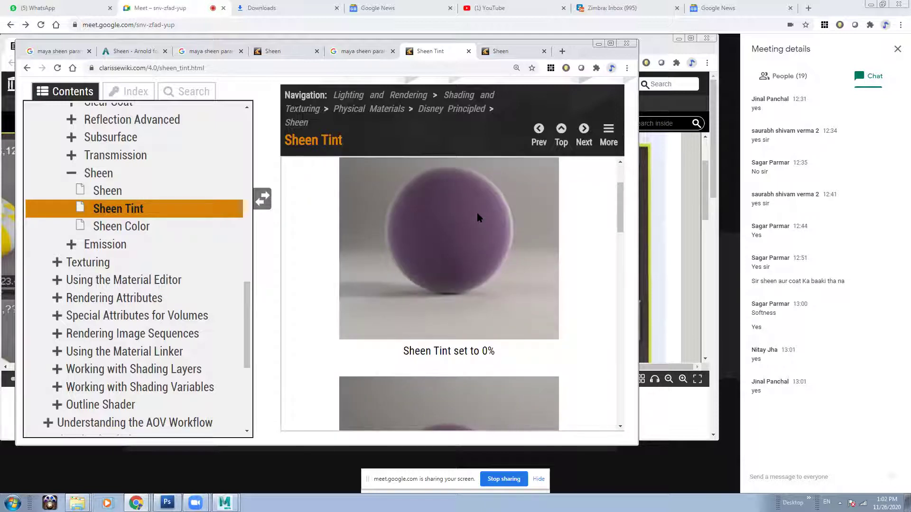
scroll(480, 216, "down", 3)
scroll(463, 277, "down", 3)
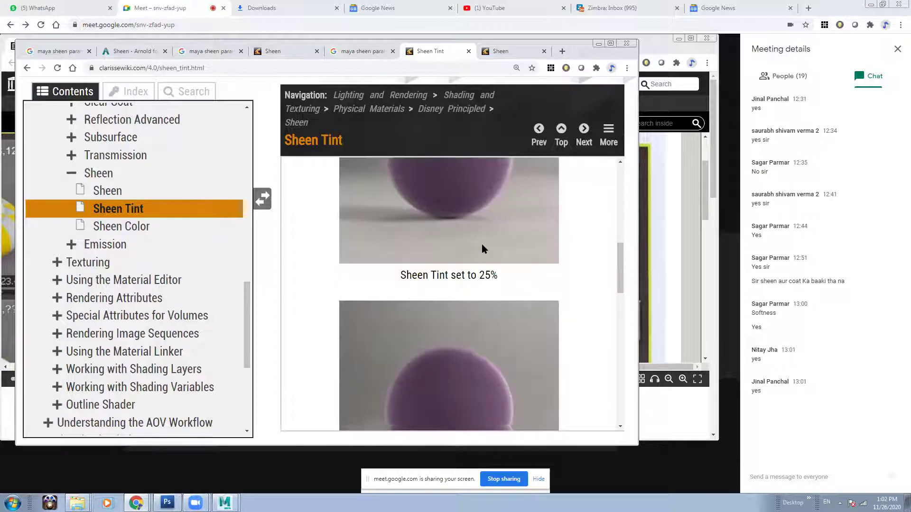
scroll(480, 223, "down", 8)
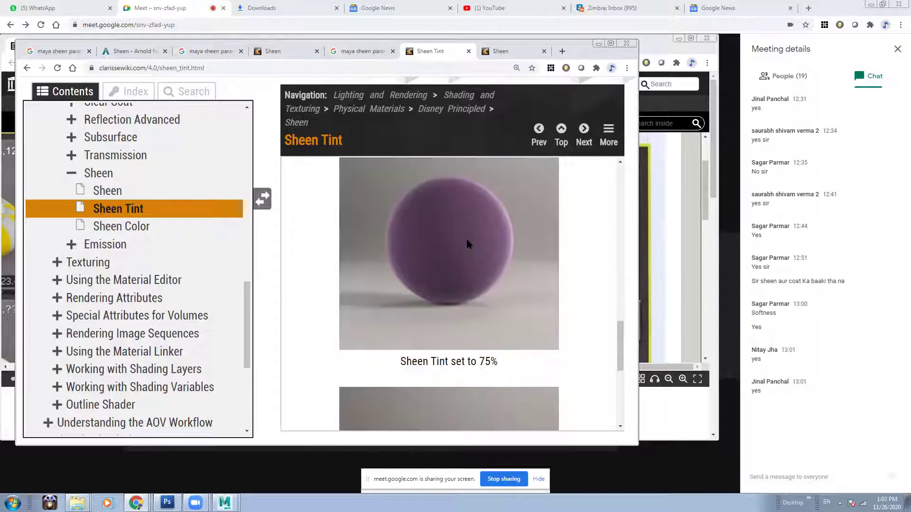
scroll(456, 227, "down", 5)
scroll(460, 252, "up", 15)
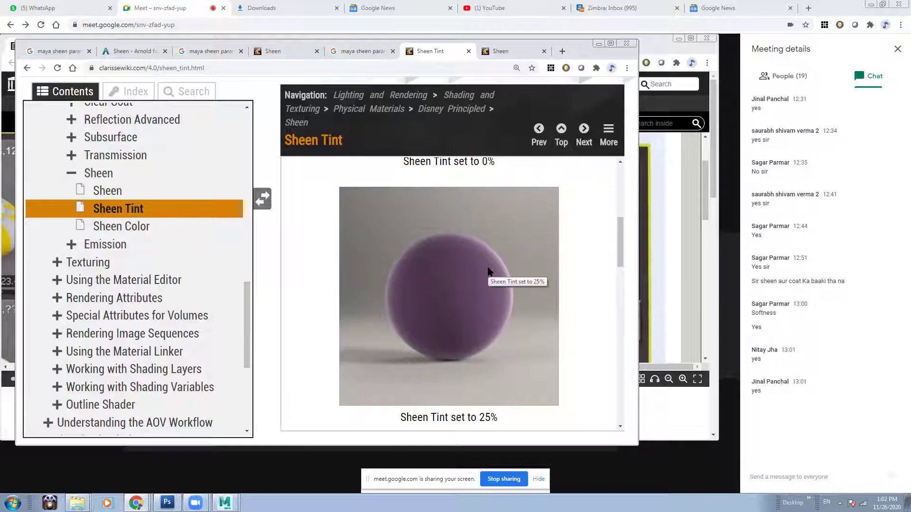
scroll(489, 270, "down", 12)
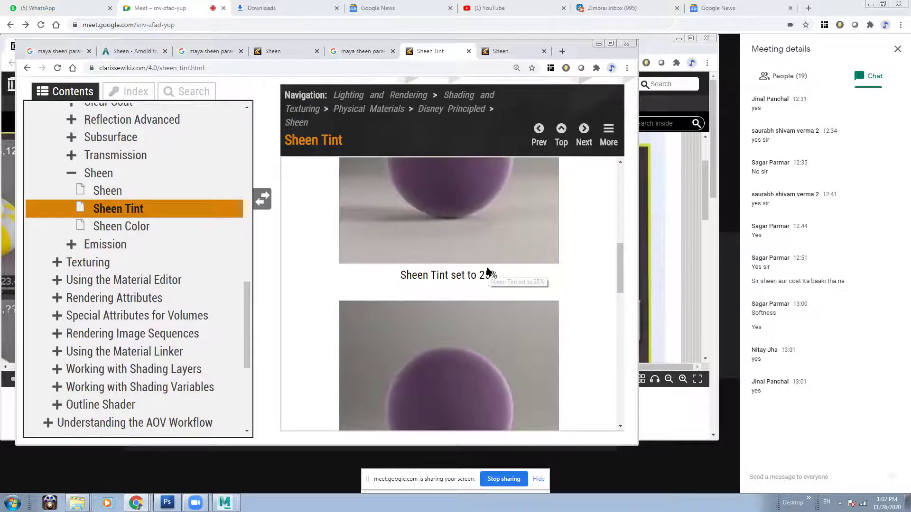
scroll(489, 268, "down", 2)
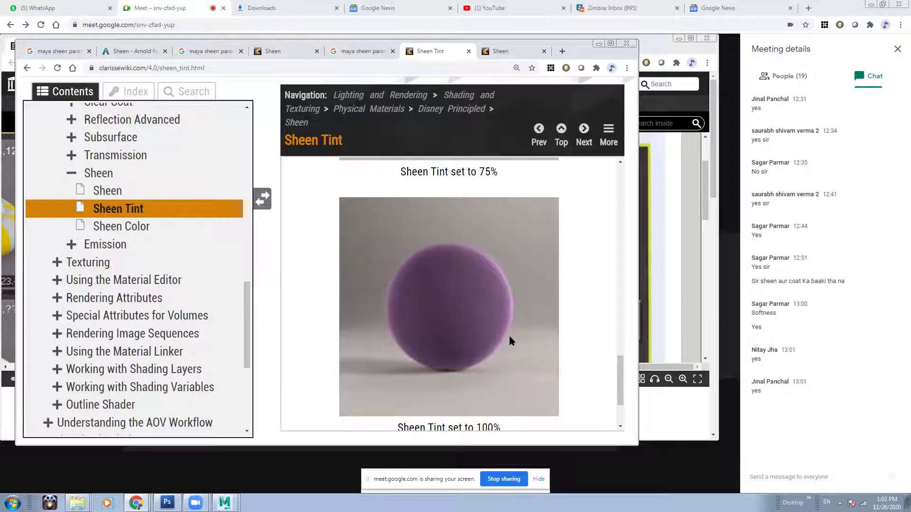
scroll(485, 273, "down", 2)
scroll(517, 372, "up", 15)
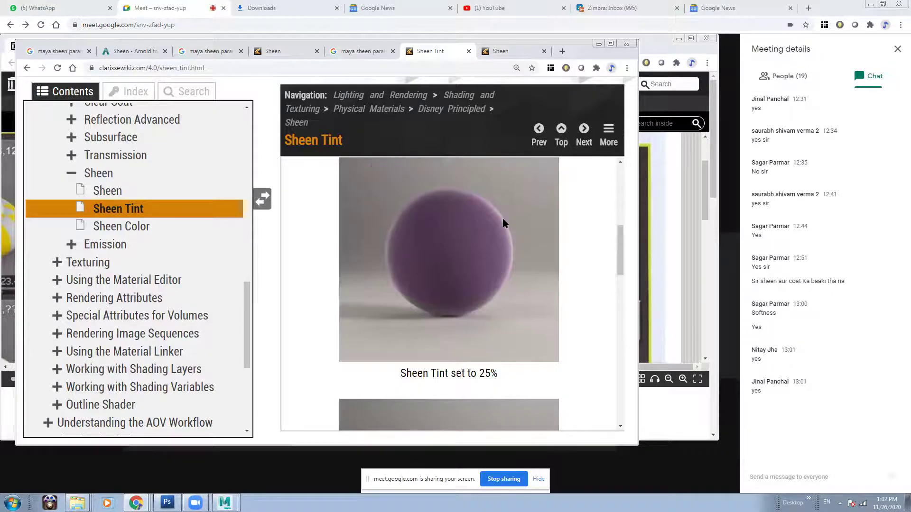
scroll(508, 233, "down", 10)
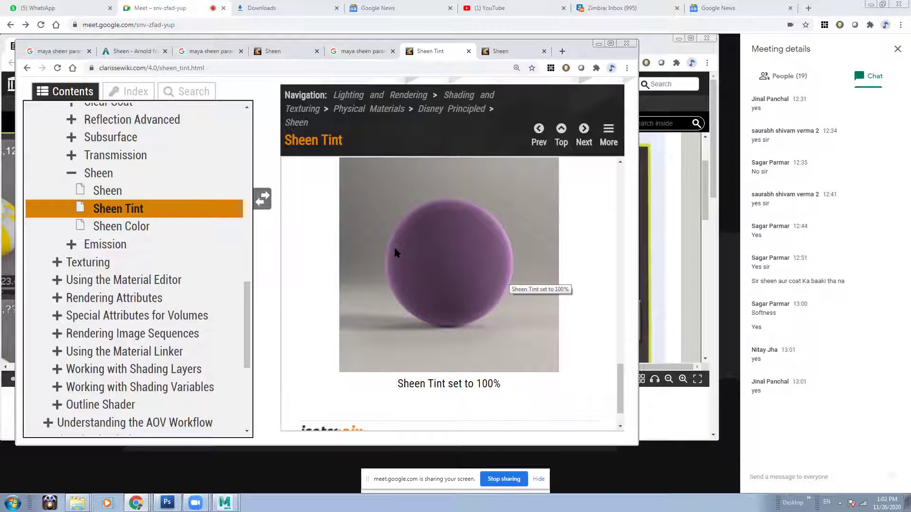
scroll(490, 262, "up", 5)
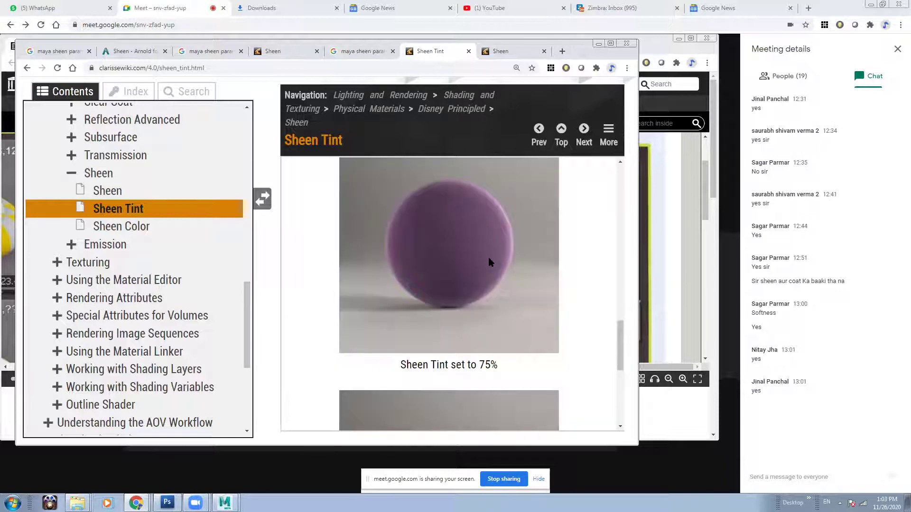
scroll(488, 257, "up", 9)
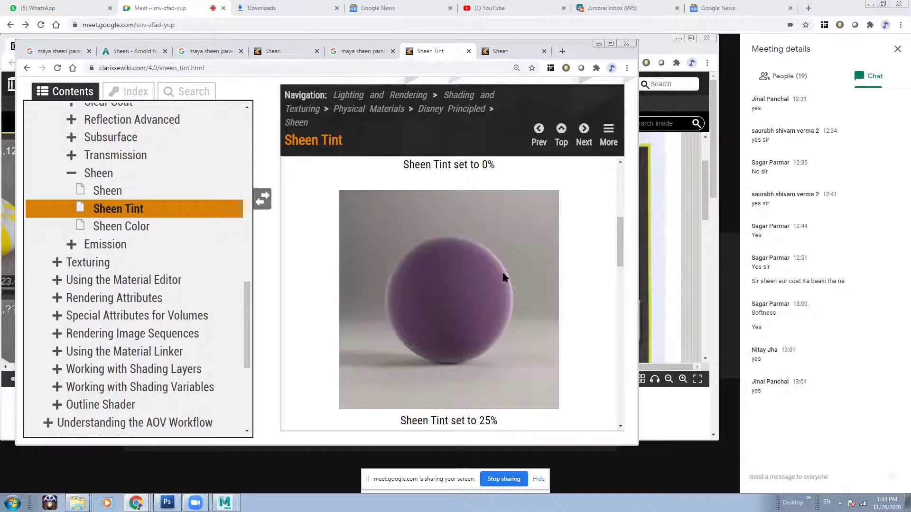
Open the Sheen Color page and compare the sphere renders with differently coloured sheen edges
key("Right")
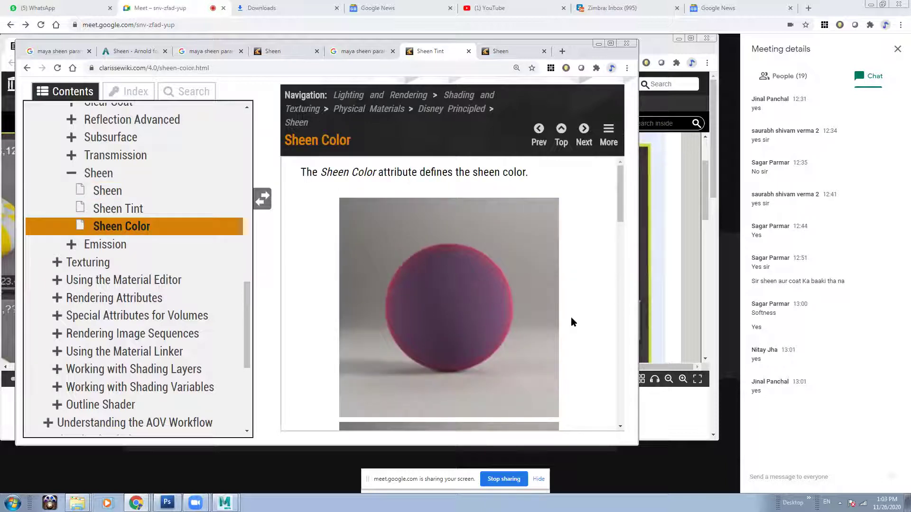
scroll(434, 260, "down", 3)
scroll(446, 327, "up", 2)
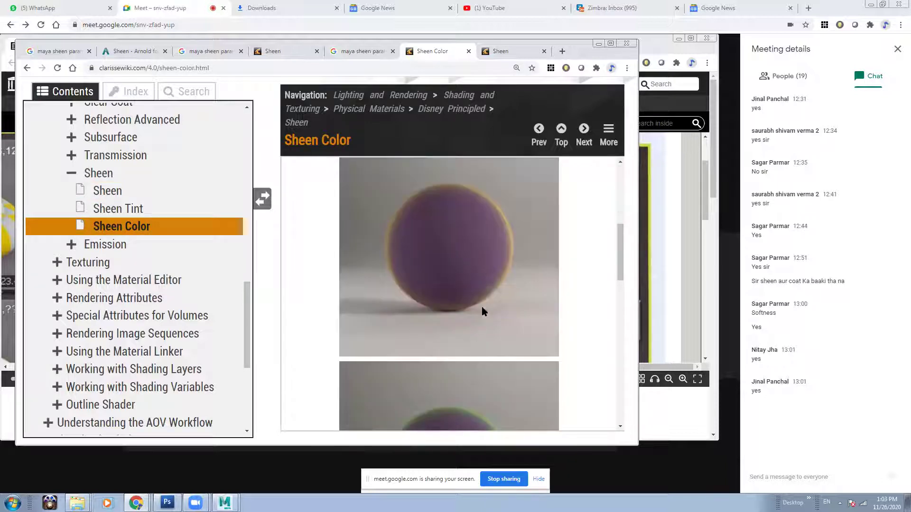
scroll(427, 288, "down", 4)
scroll(463, 315, "up", 1)
scroll(467, 285, "up", 2)
scroll(458, 251, "down", 5)
scroll(498, 266, "up", 3)
scroll(499, 266, "up", 10)
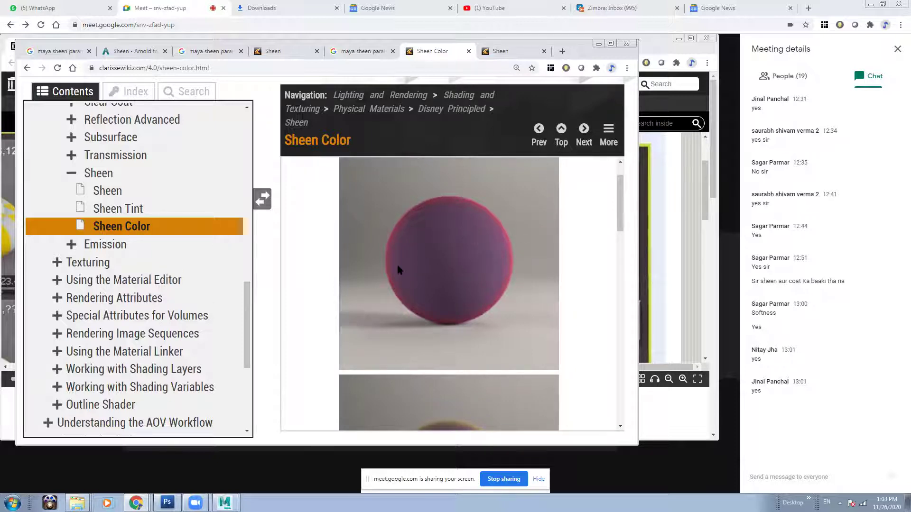
Review the remaining Sheen Color renders down to the magenta-edged sphere and return to the red-edged and yellow-edged ones
scroll(448, 278, "down", 10)
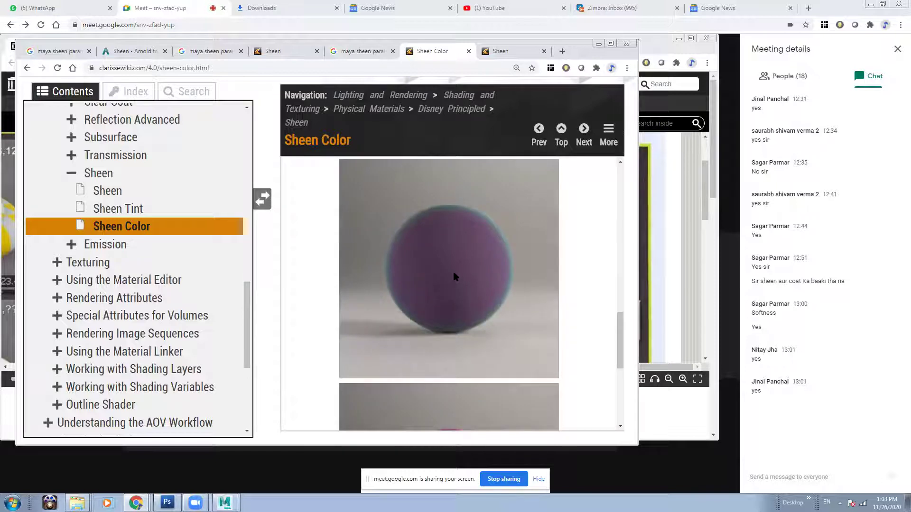
scroll(455, 278, "down", 4)
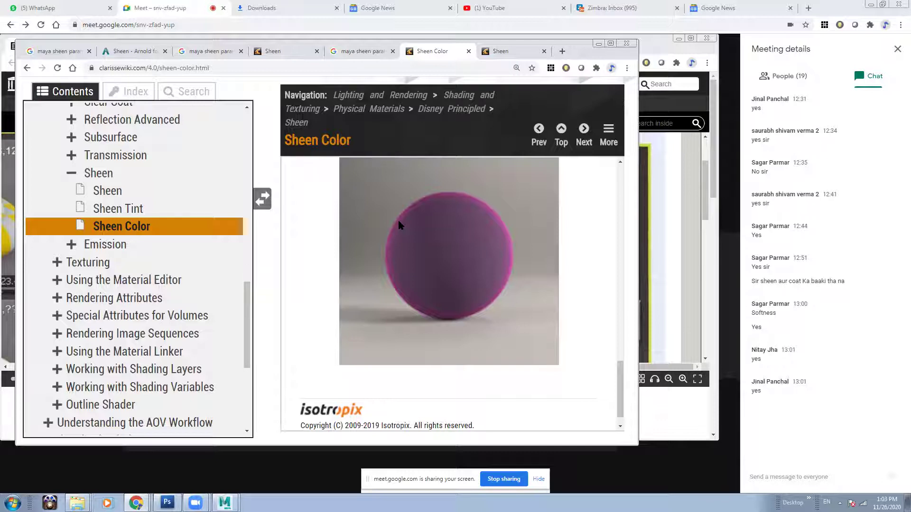
scroll(457, 337, "up", 6)
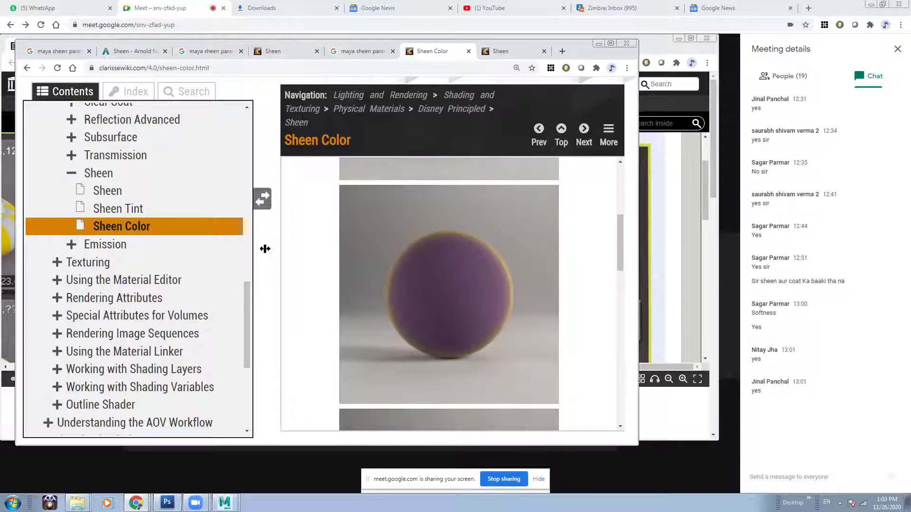
scroll(477, 301, "up", 4)
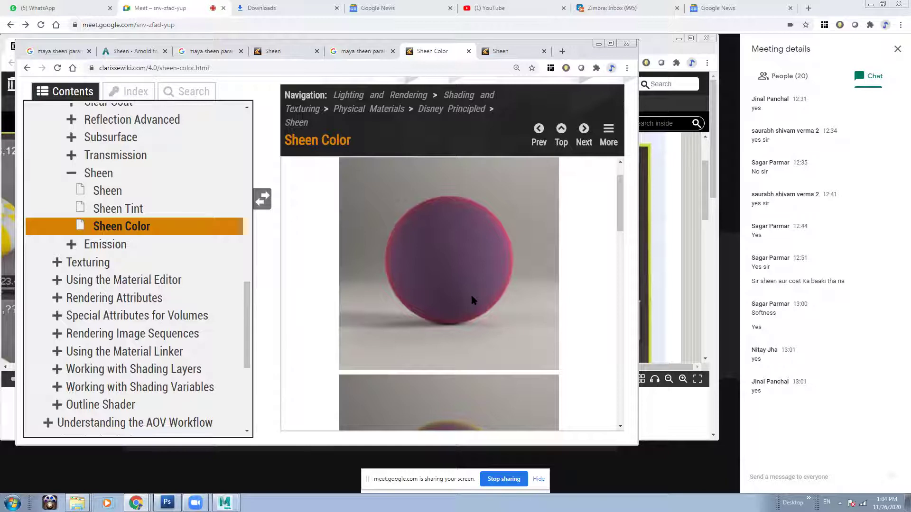
scroll(471, 297, "down", 2)
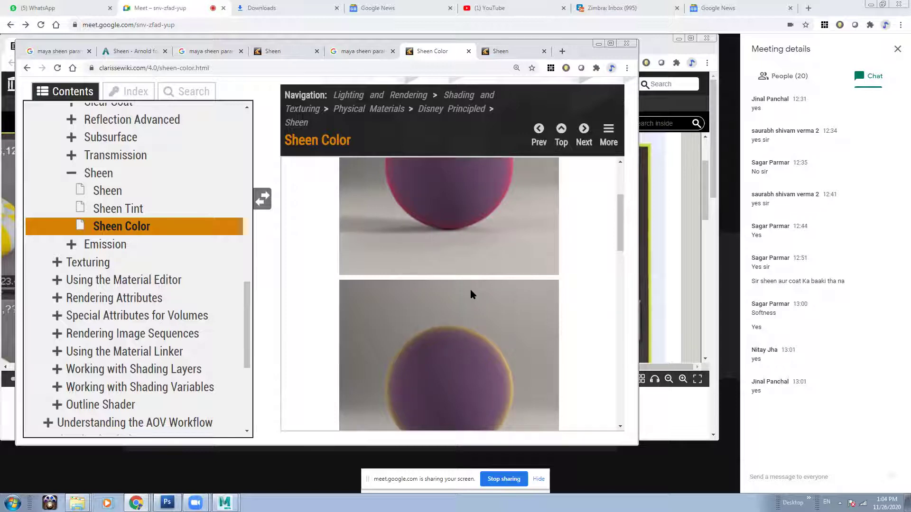
Load google.com in place of the red velvet image result and search for images of "ironman projection"
left_click(209, 51)
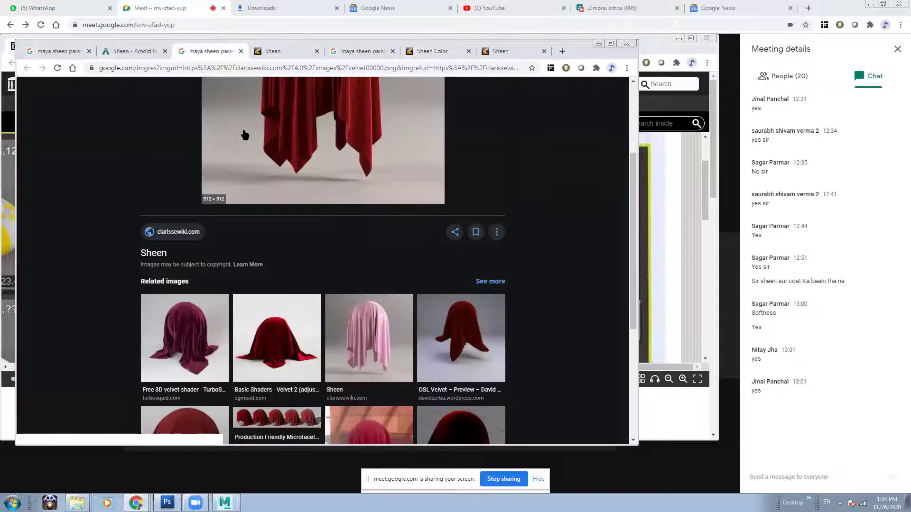
left_click(218, 68)
type("google.com")
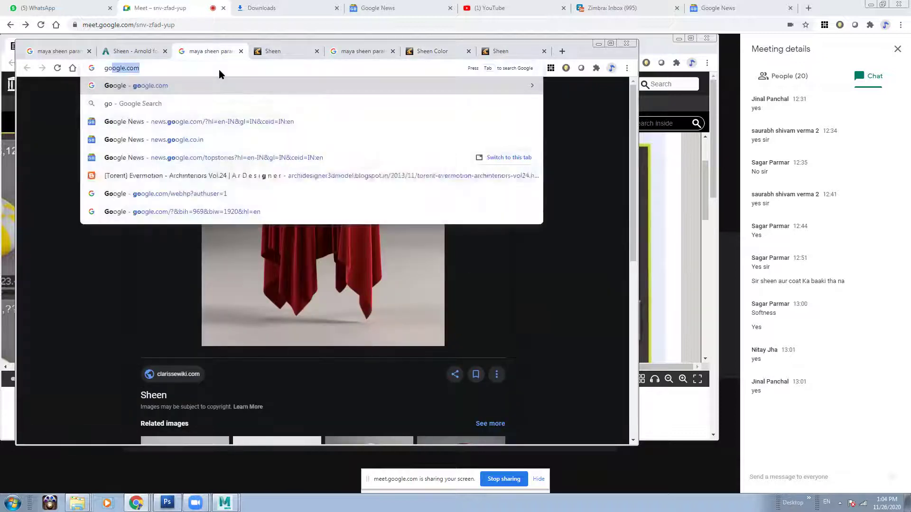
key("Return")
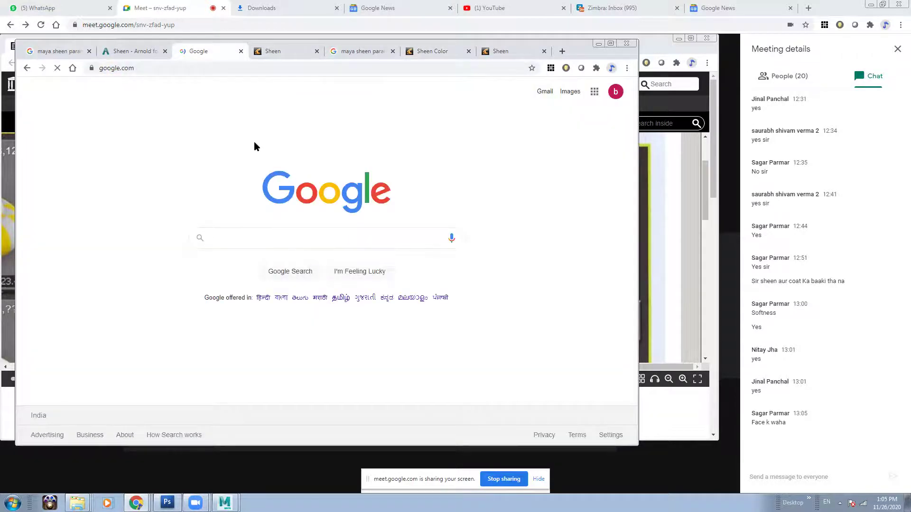
type("ironman pro")
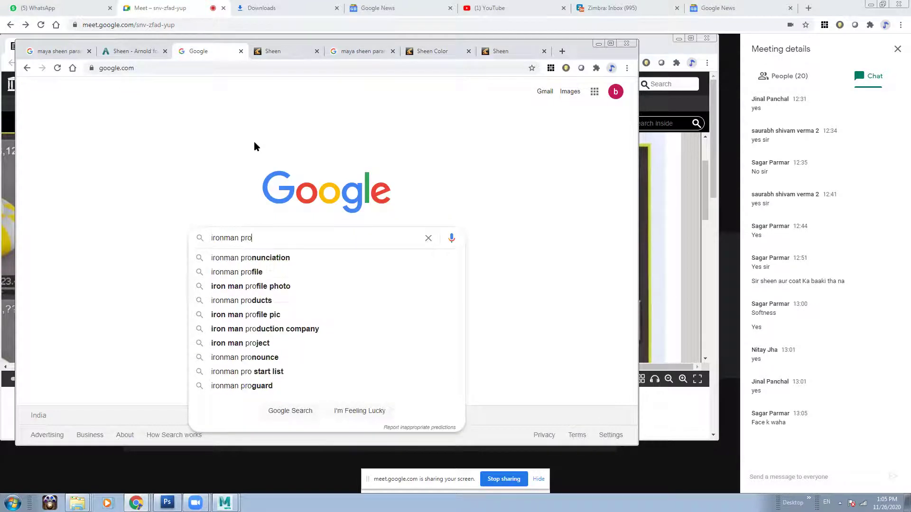
type("jection")
key("Return")
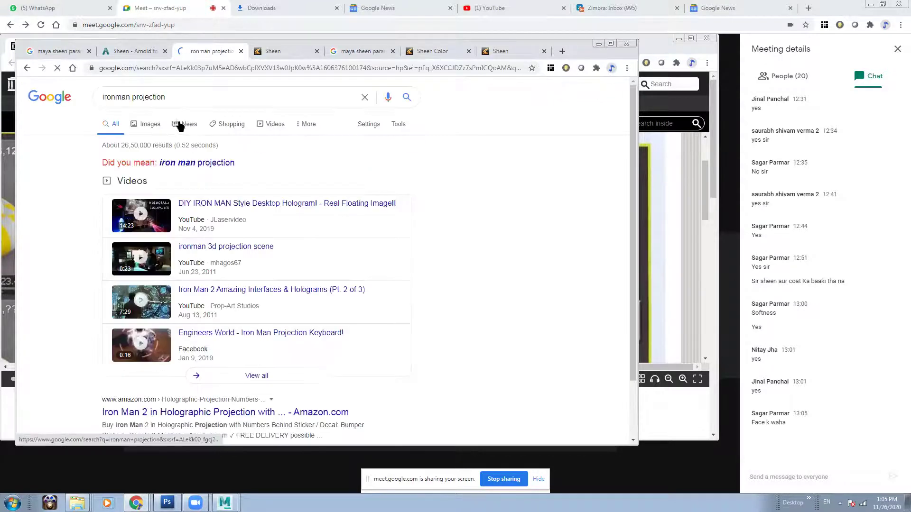
left_click(157, 128)
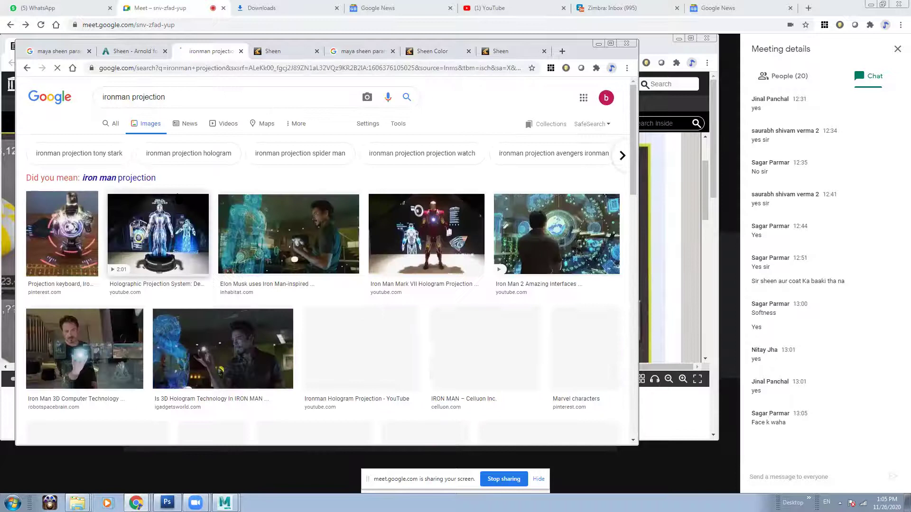
Open the Holographic Projection System video and the Elon Musk hologram article from the image results, placing the article in its own window
left_click(179, 232)
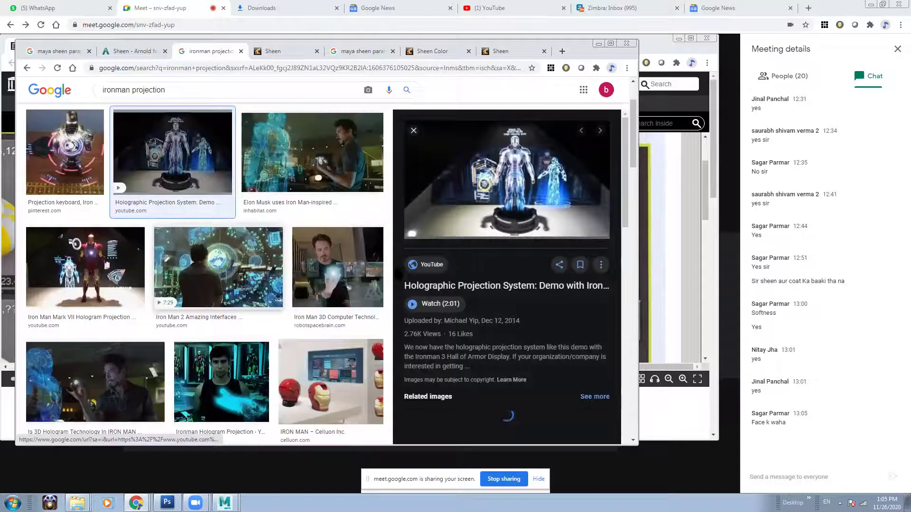
left_click(515, 166)
left_click(192, 52)
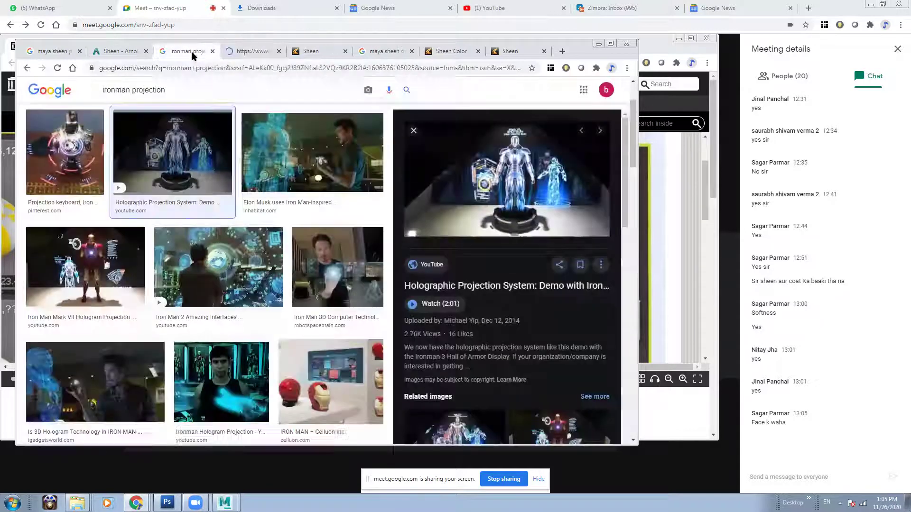
left_click(314, 171)
left_click(504, 172)
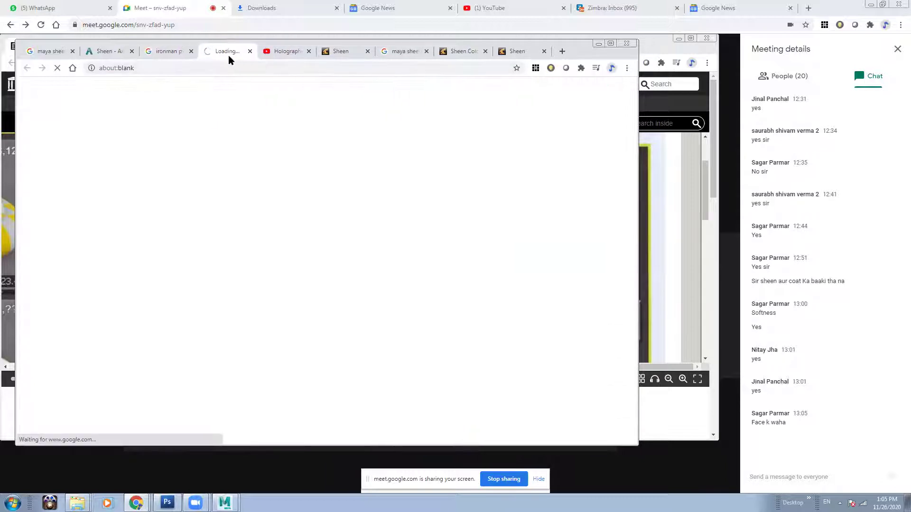
left_click_drag(228, 54, 237, 86)
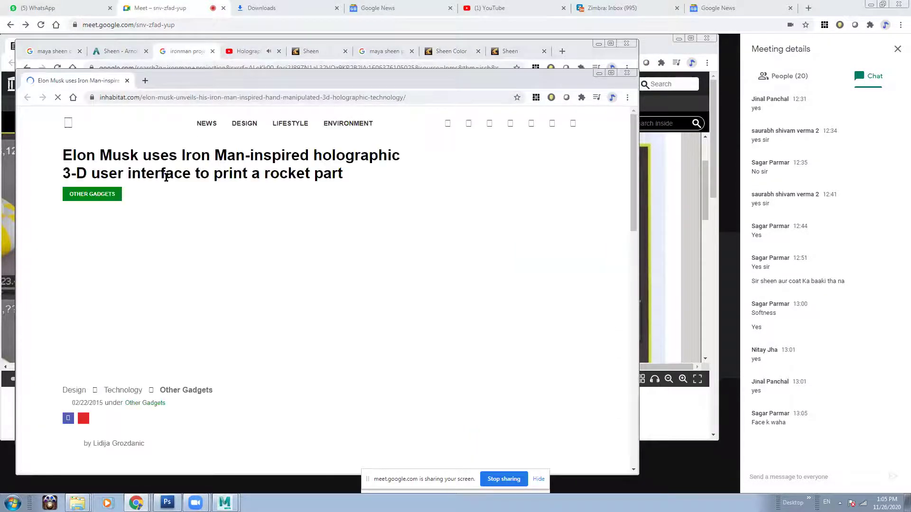
Look through the Inhabitat article and enlarge its first slideshow picture of the blue Iron Man hologram
scroll(223, 297, "down", 6)
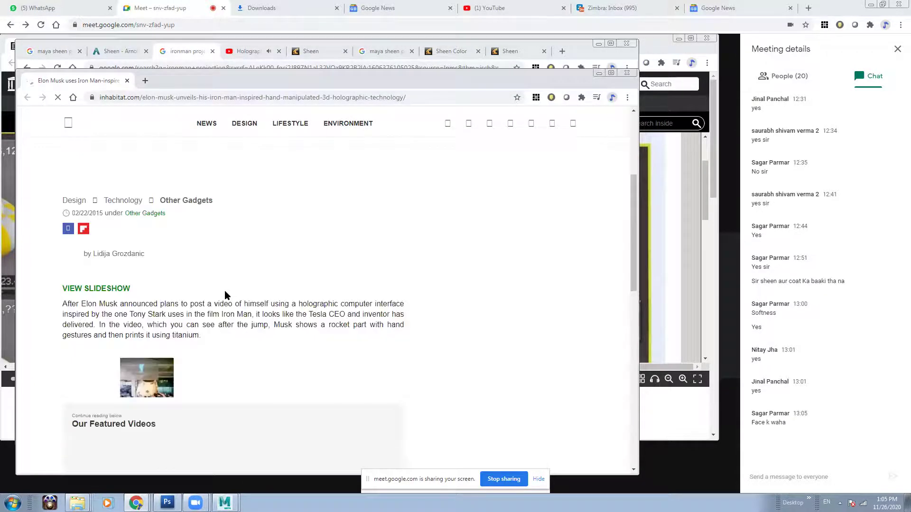
scroll(219, 275, "down", 3)
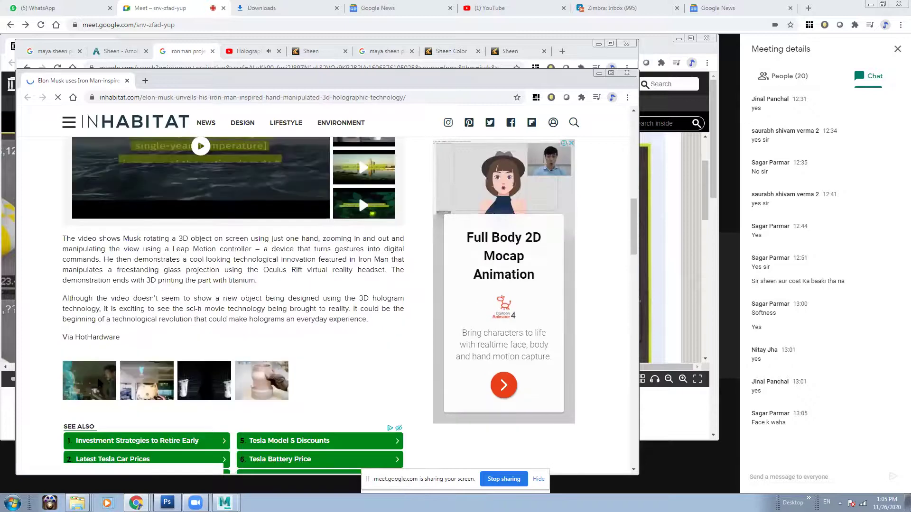
left_click(114, 369)
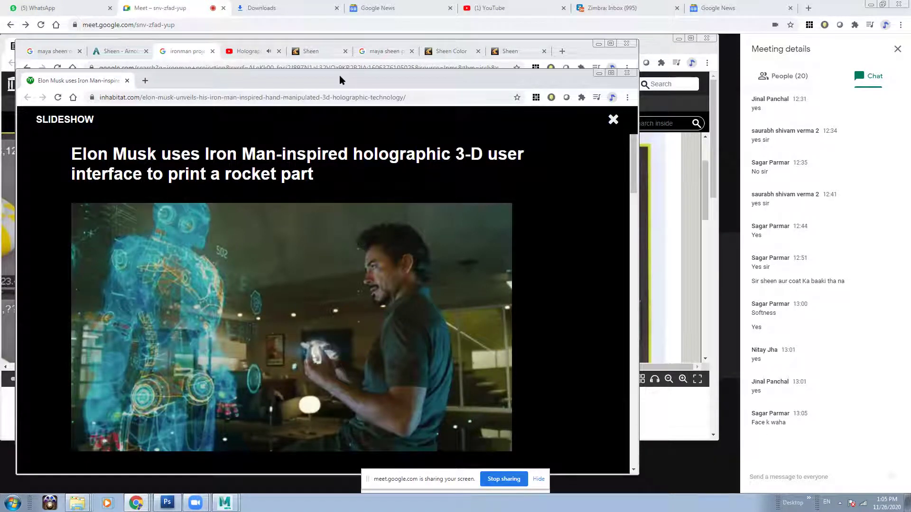
left_click_drag(340, 75, 362, 61)
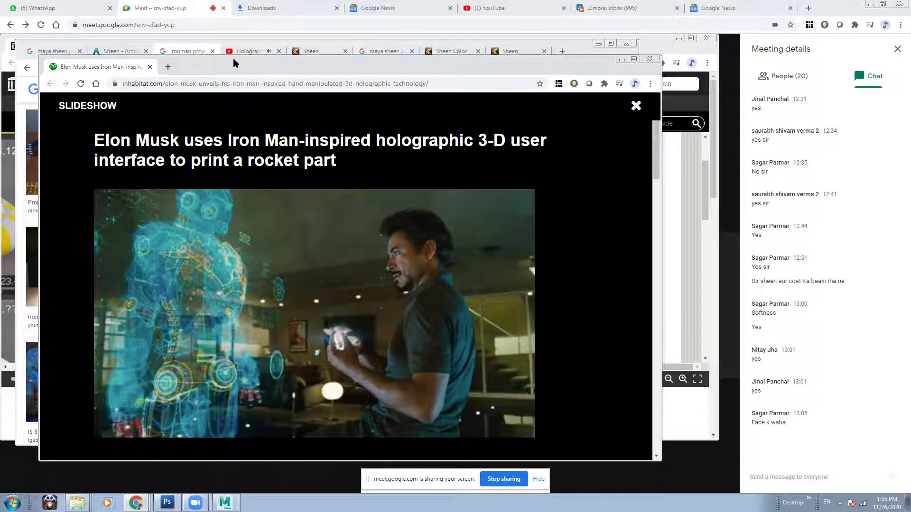
Move the article window aside, watch the Ironman Hall of Armor hologram video muted in cinema mode, and pause it
left_click_drag(233, 62, 257, 49)
left_click_drag(380, 57, 369, 279)
left_click(246, 53)
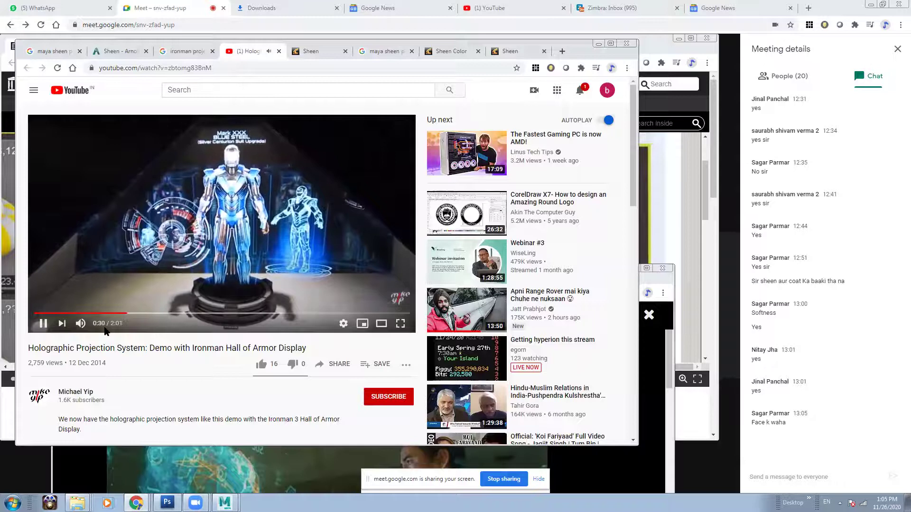
left_click(81, 323)
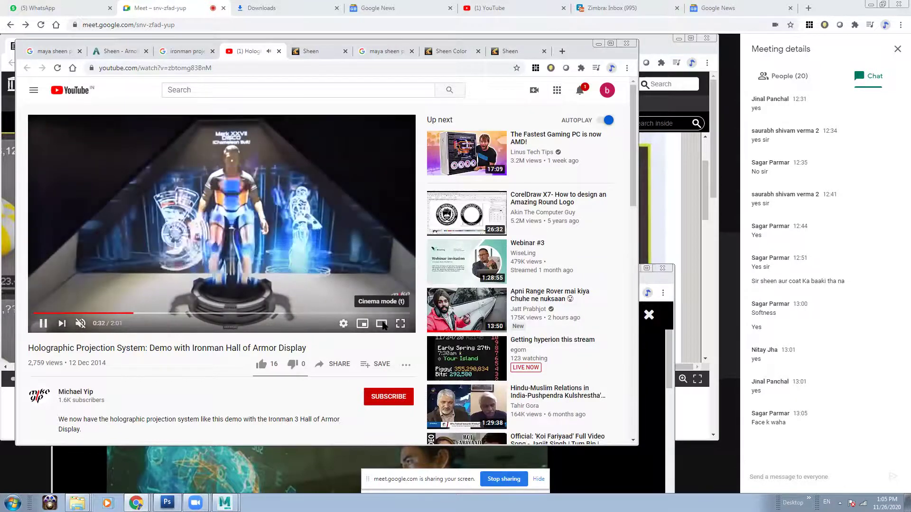
left_click(381, 323)
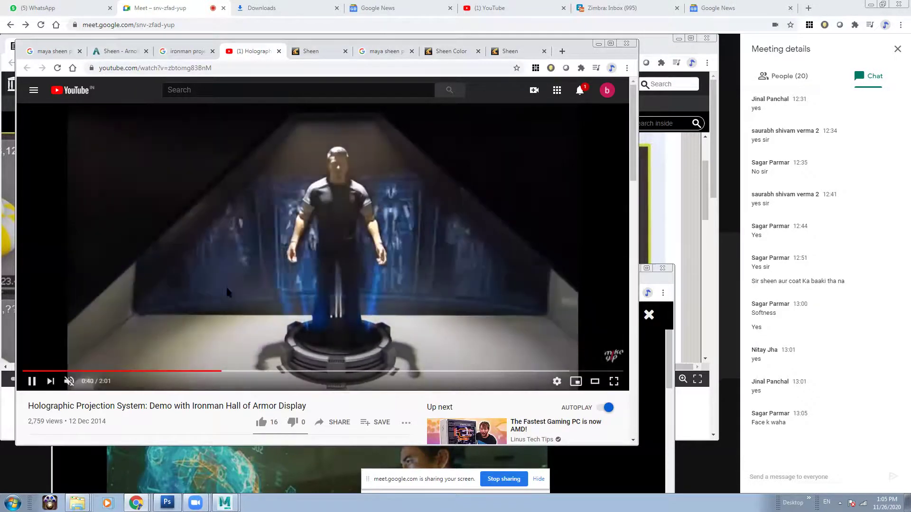
left_click(32, 382)
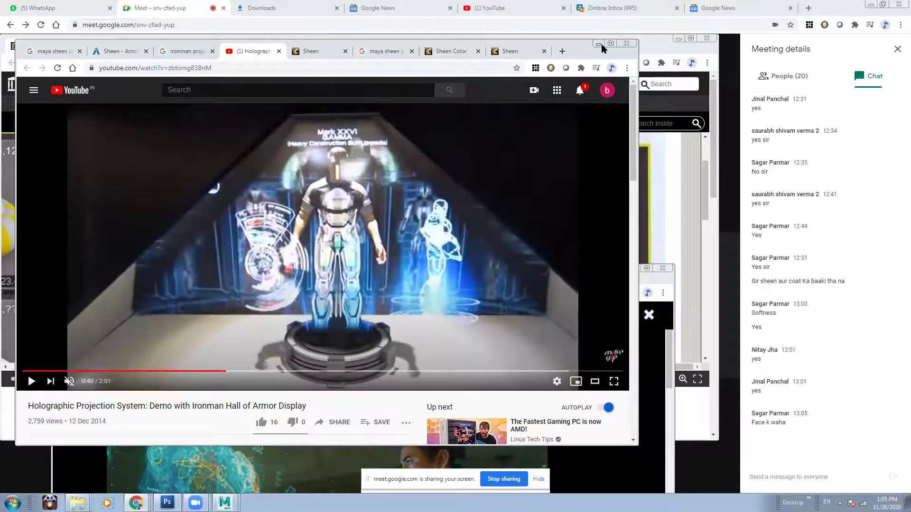
Minimize the video window and reposition the article window to examine the hologram slideshow picture
left_click(598, 44)
left_click_drag(520, 271, 473, 82)
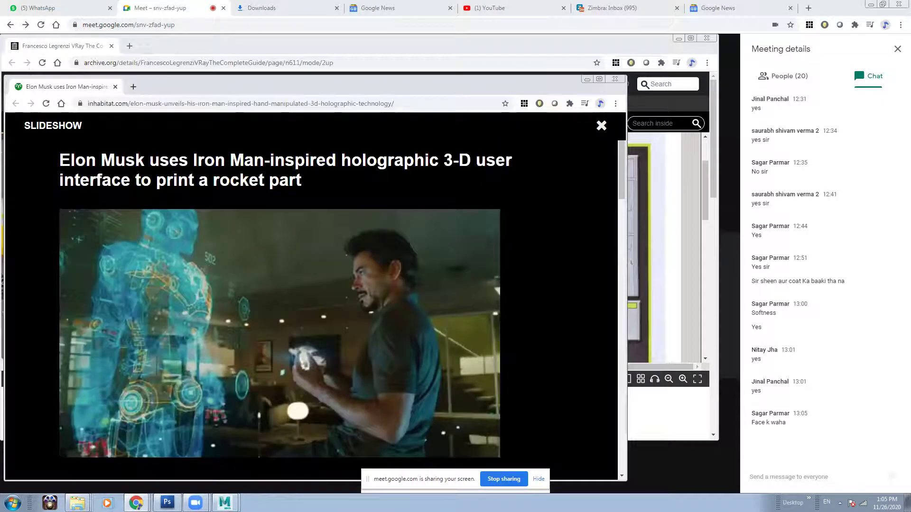
key("alt+Tab")
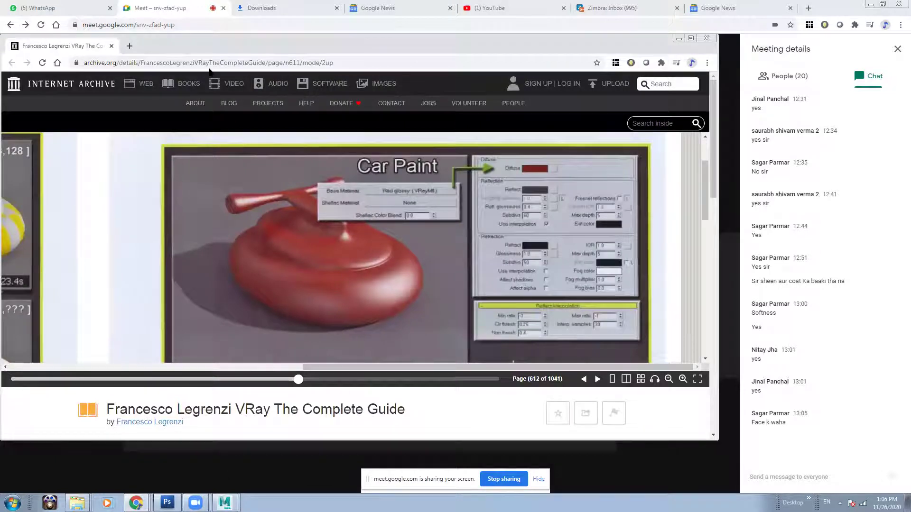
Return to the browser window with the hologram video, close the video page and show the Clarisse Sheen page
mouse_move(136, 503)
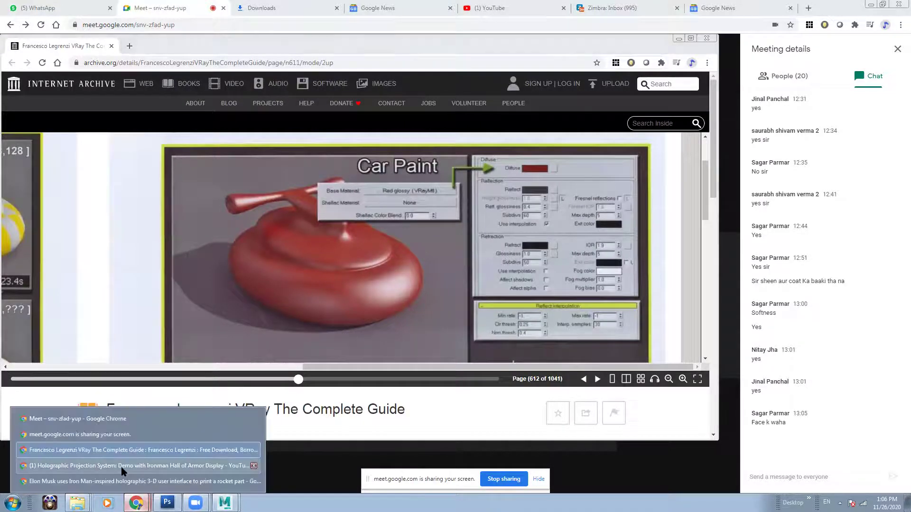
left_click(113, 470)
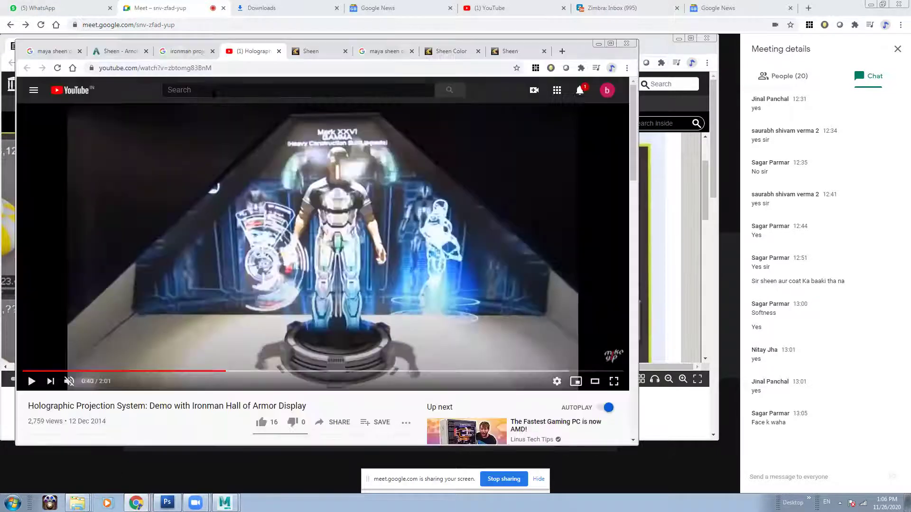
left_click(314, 55)
left_click(266, 52)
left_click(278, 52)
left_click(450, 51)
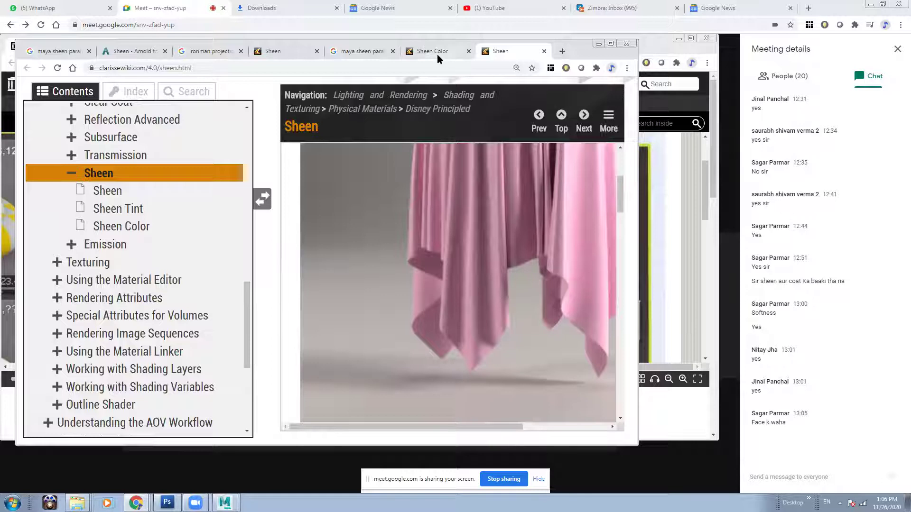
Compare the coloured sphere edges on the Sheen Color page again, and reopen the main Sheen page with the pink cloth render
left_click(437, 52)
scroll(497, 294, "up", 2)
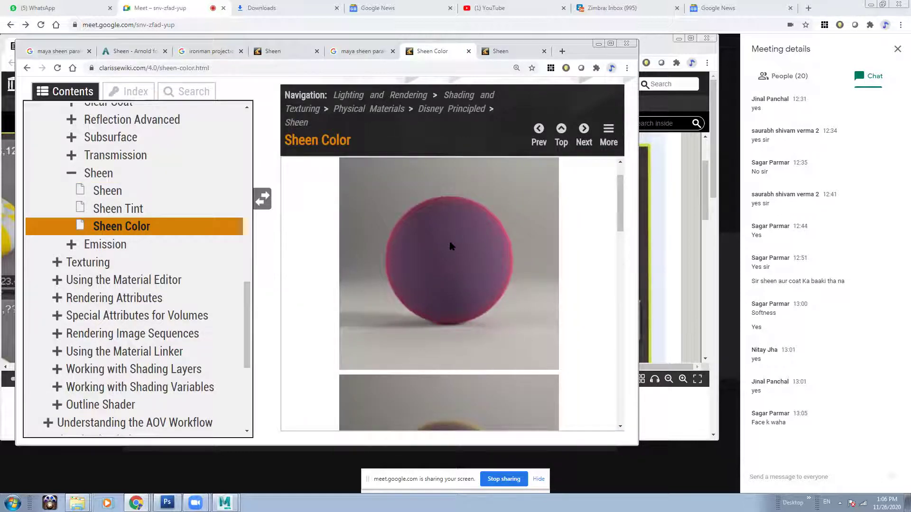
scroll(459, 261, "down", 3)
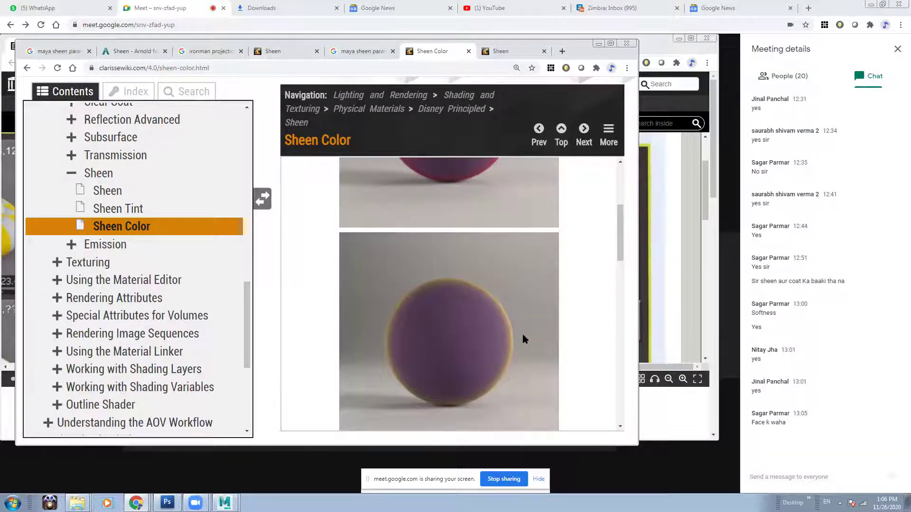
scroll(482, 304, "down", 5)
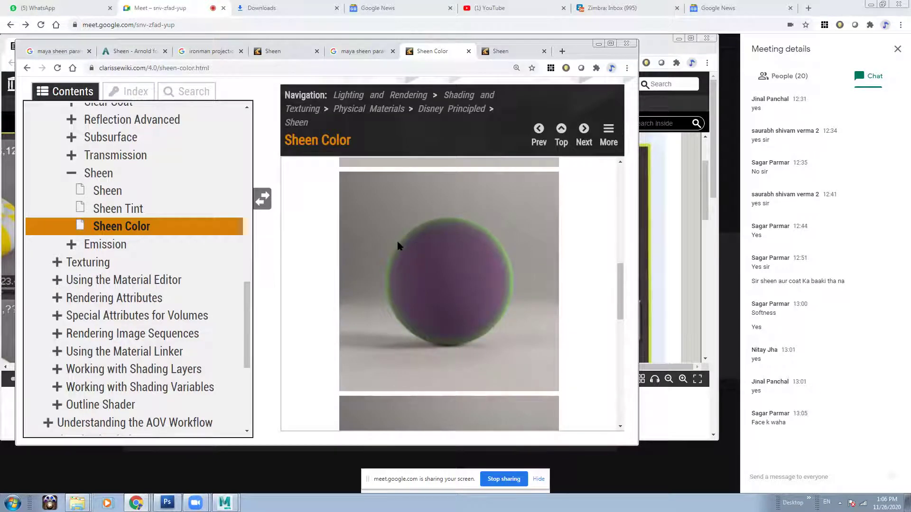
scroll(503, 316, "down", 4)
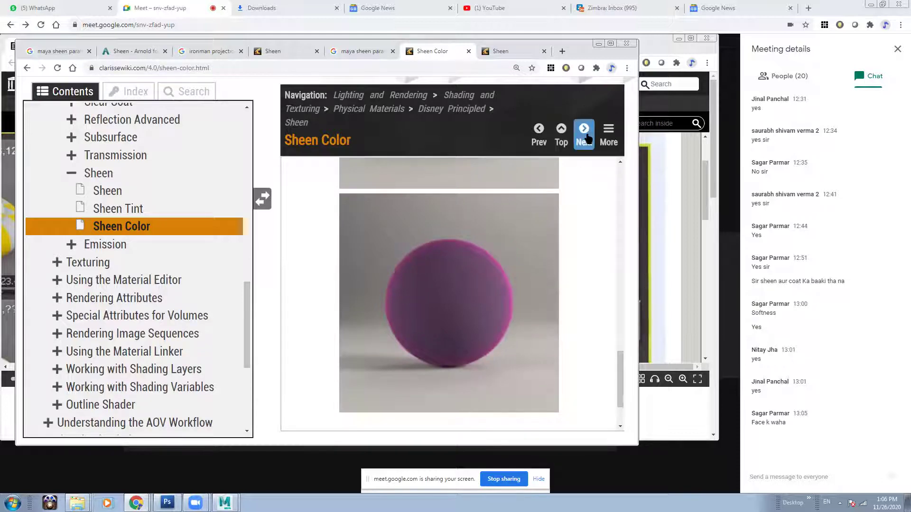
left_click(116, 175)
scroll(116, 178, "down", 1)
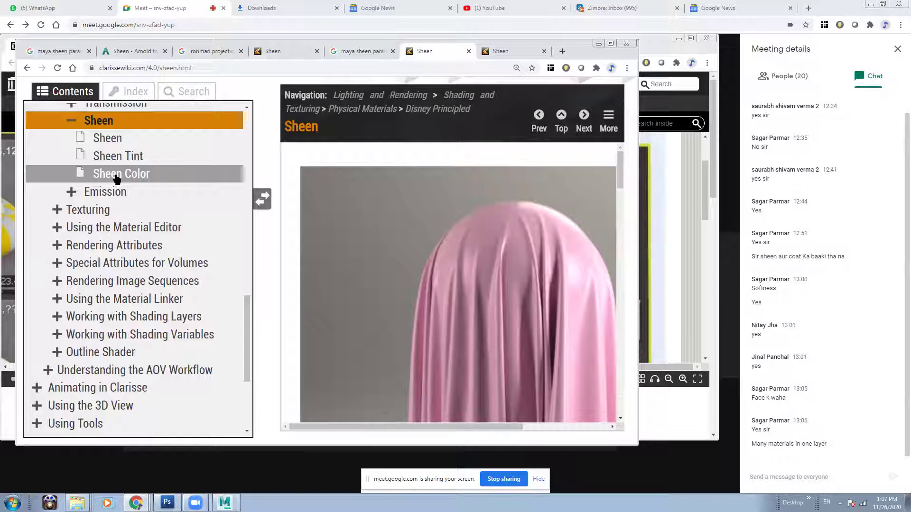
Minimize the Clarisse guide window and return to the Car Paint example in the VRay Complete Guide
left_click(598, 44)
scroll(432, 311, "up", 2)
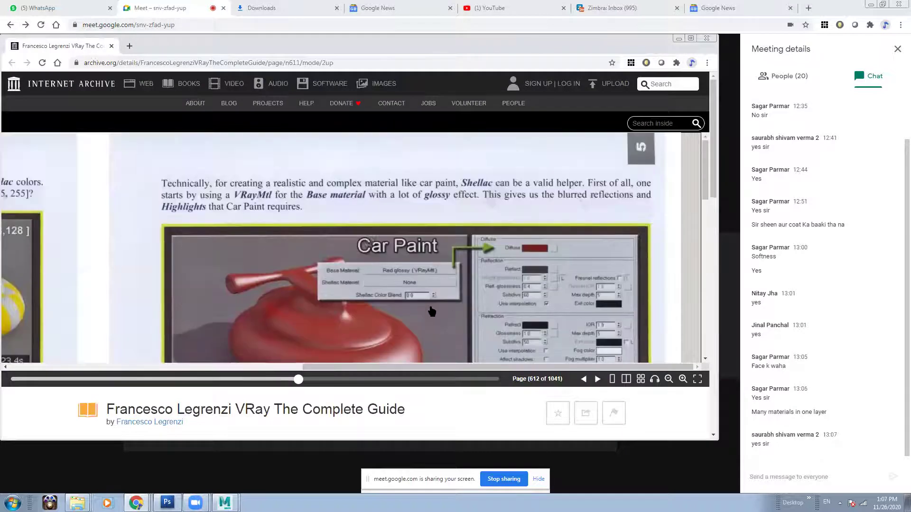
scroll(431, 310, "down", 2)
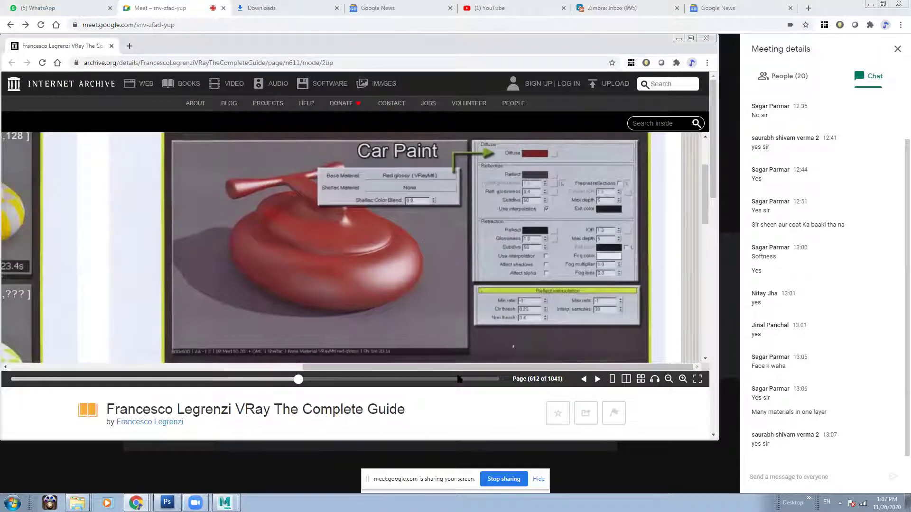
Switch to Maya and close the Render Settings window to show the empty perspective view
mouse_move(225, 503)
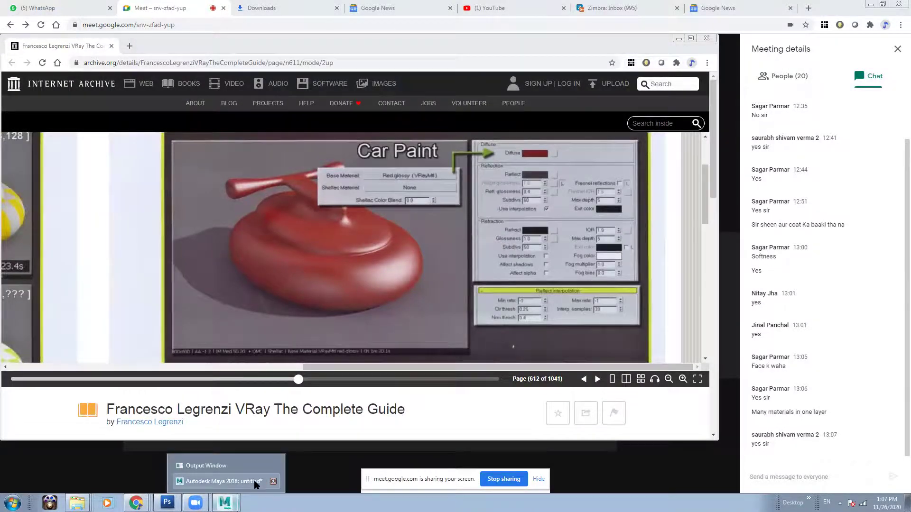
left_click(223, 481)
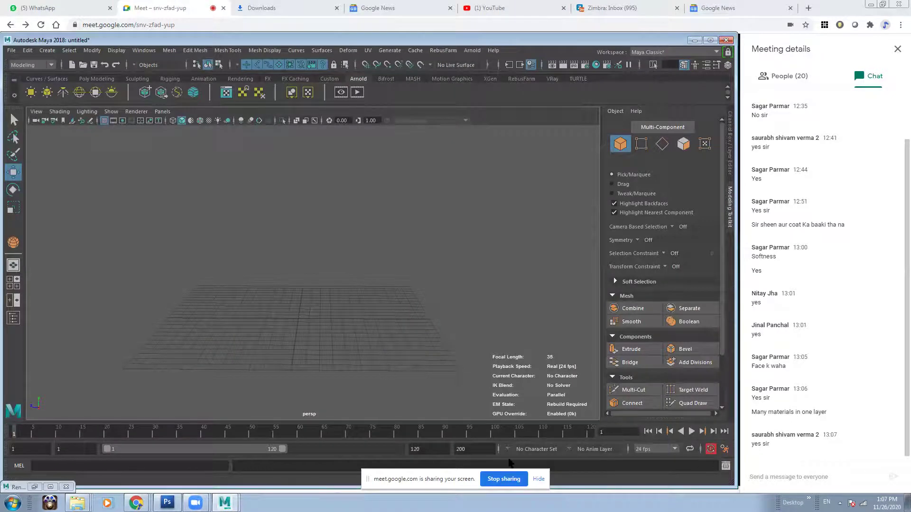
left_click(539, 479)
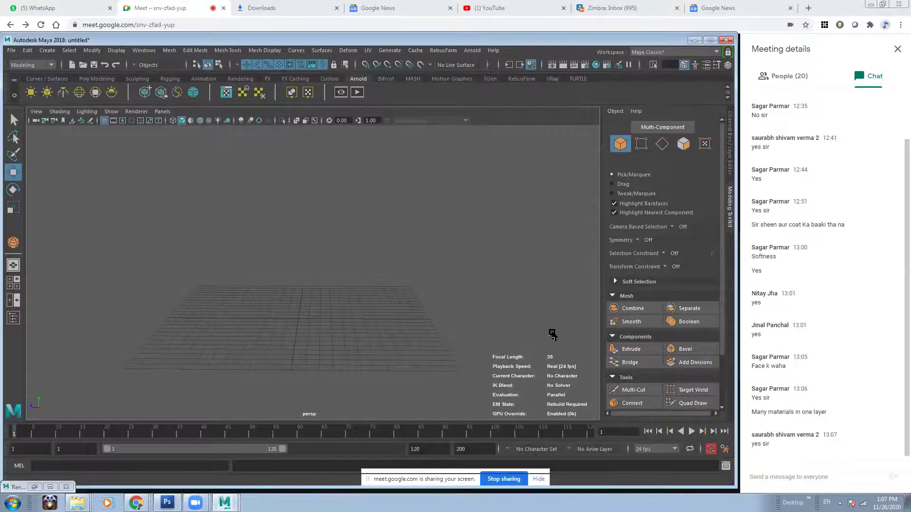
left_click(693, 41)
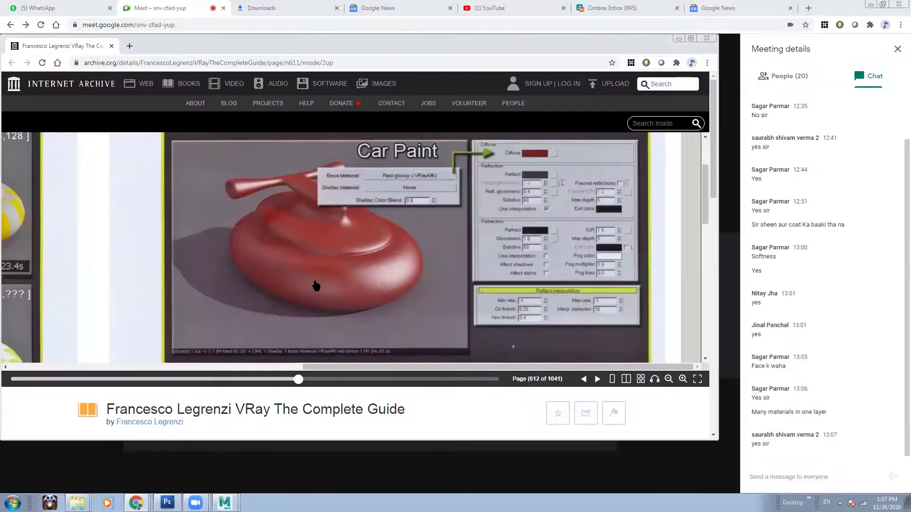
mouse_move(224, 502)
left_click(229, 483)
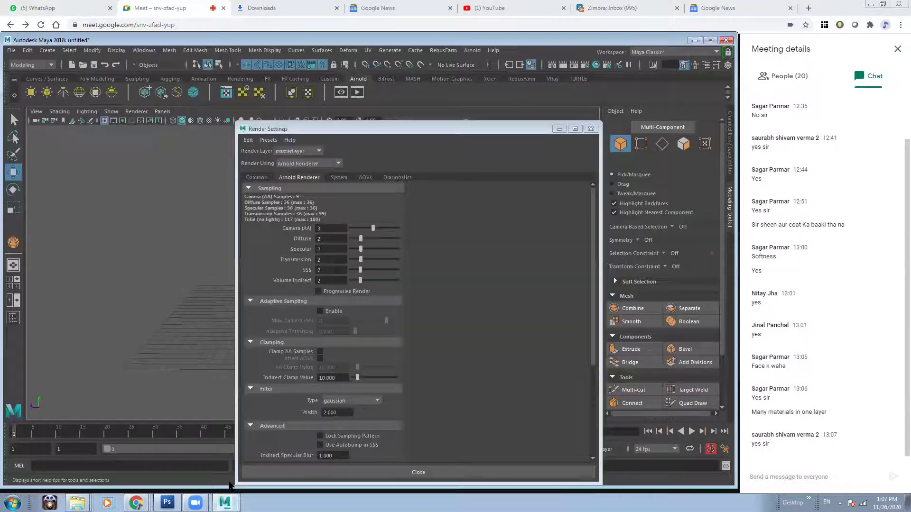
left_click(591, 129)
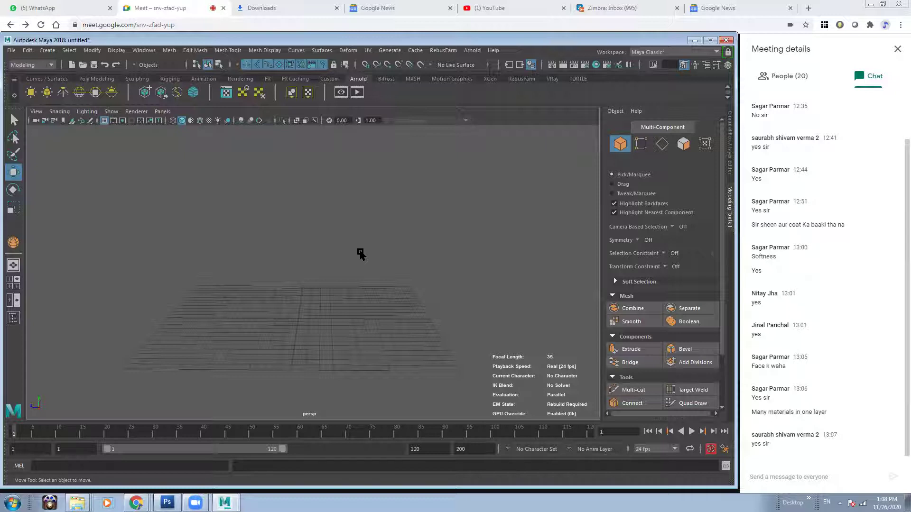
left_click(231, 503)
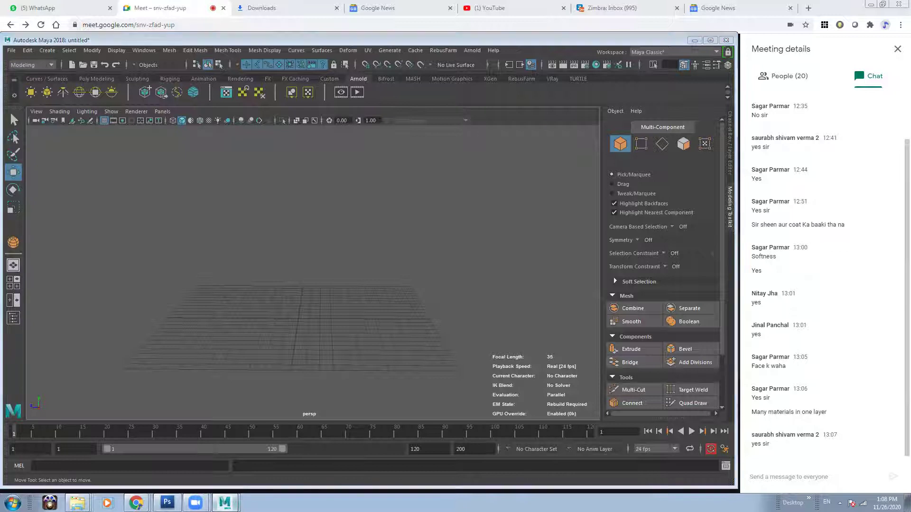
Create a large polygon plane extending well beyond the grid and stretch it slightly along Z
left_click_drag(429, 321, 338, 254, "alt")
right_click_drag(338, 254, 304, 260, "shift")
left_click_drag(183, 270, 763, 154)
left_click_drag(417, 240, 397, 229, "alt")
left_click_drag(369, 210, 230, 293)
key("w")
scroll(232, 290, "down", 3)
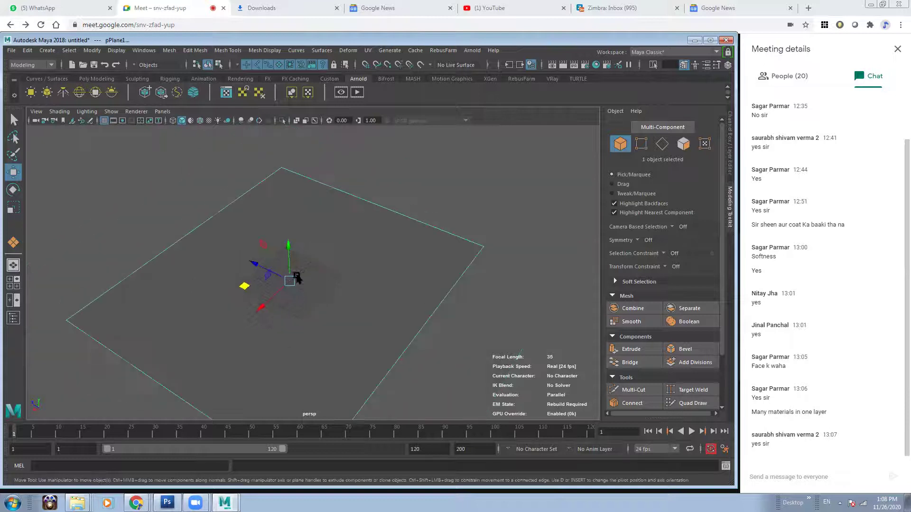
key("r")
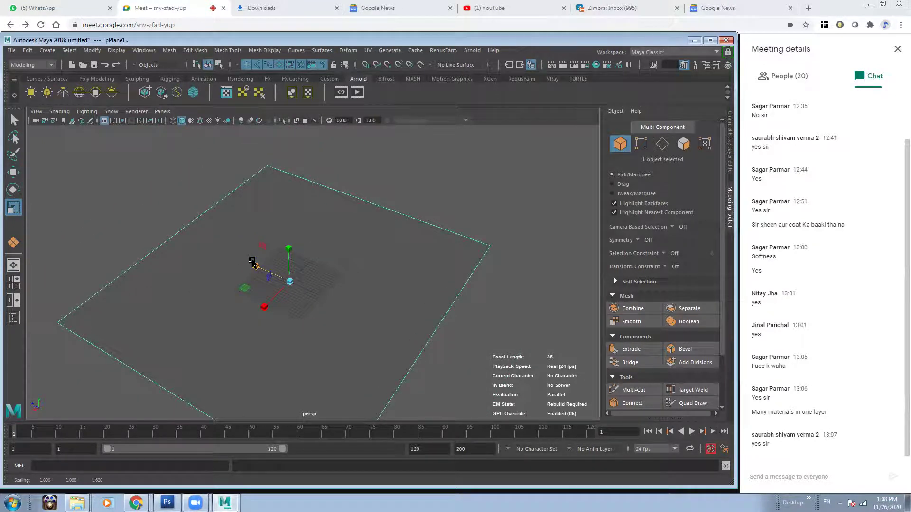
left_click(274, 281)
left_click_drag(274, 280, 379, 197, "alt")
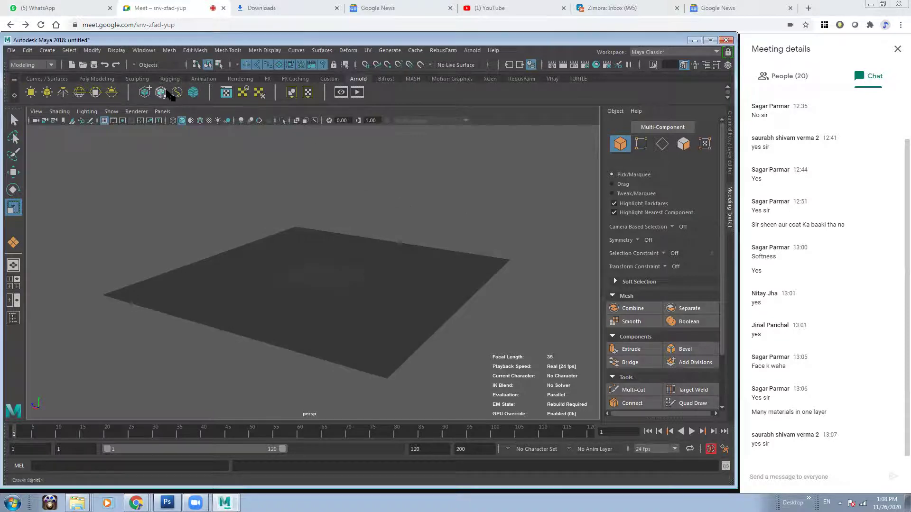
Add an Arnold skydome light around the floor plane
left_click(80, 93)
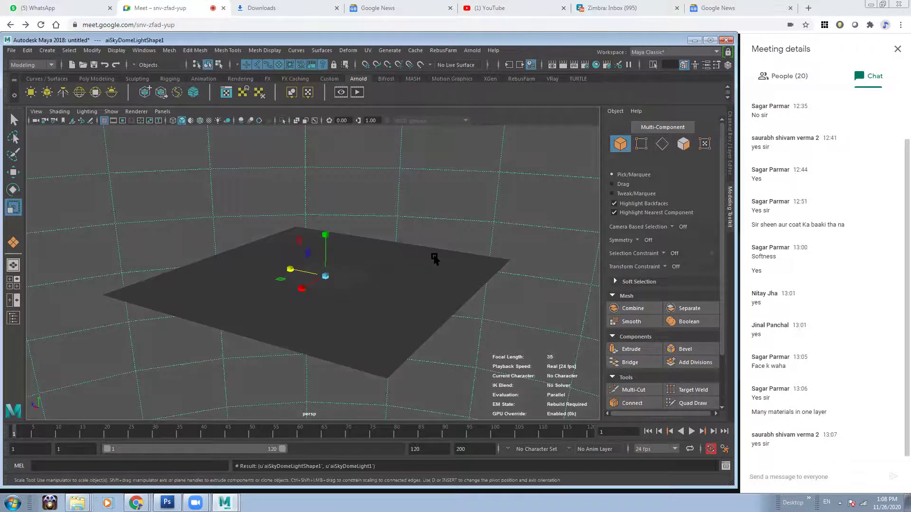
left_click_drag(433, 256, 441, 248, "alt")
right_click_drag(365, 247, 488, 277, "alt")
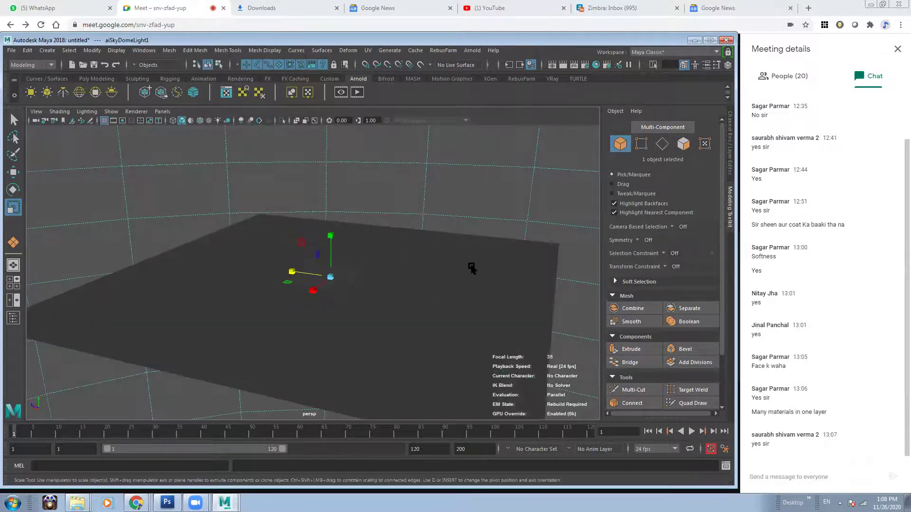
Examine the floor plane and the surrounding skydome in wireframe and shaded display from several angles
key("4")
left_click(397, 262)
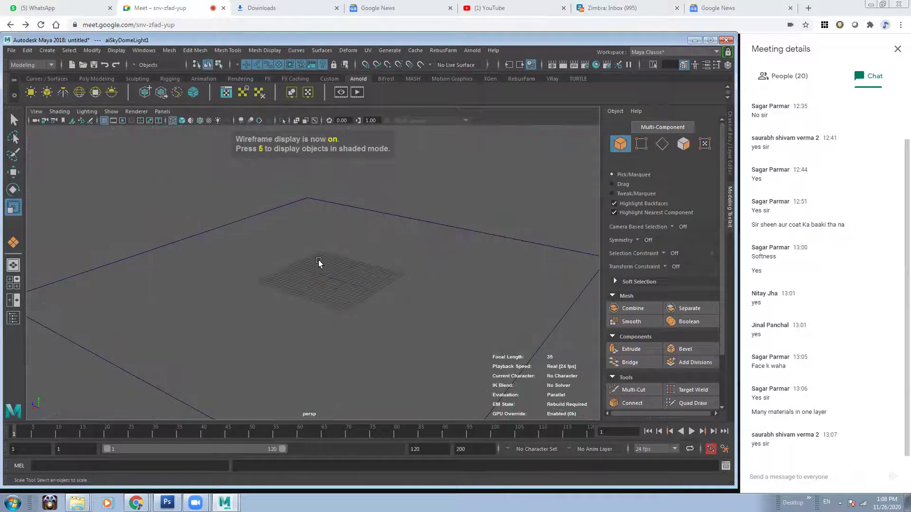
right_click_drag(332, 268, 363, 269, "shift")
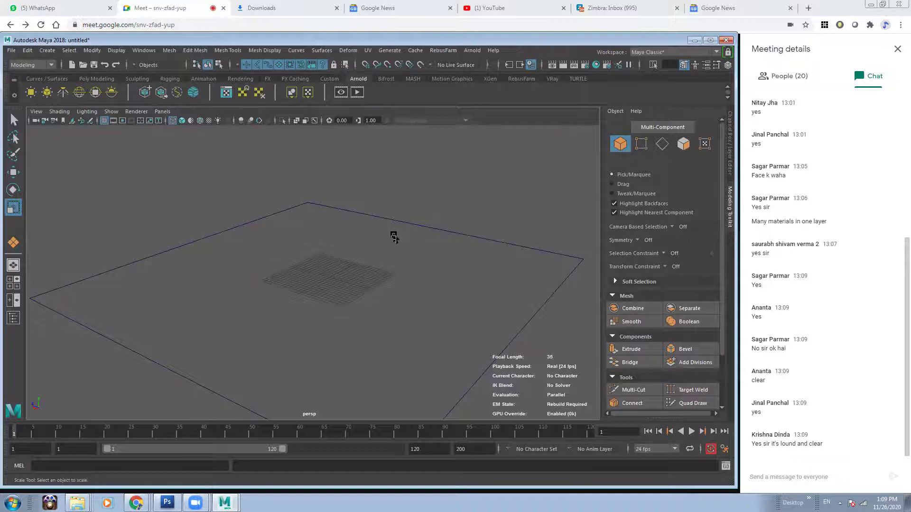
key("5")
left_click(394, 266)
left_click_drag(455, 283, 418, 257, "alt")
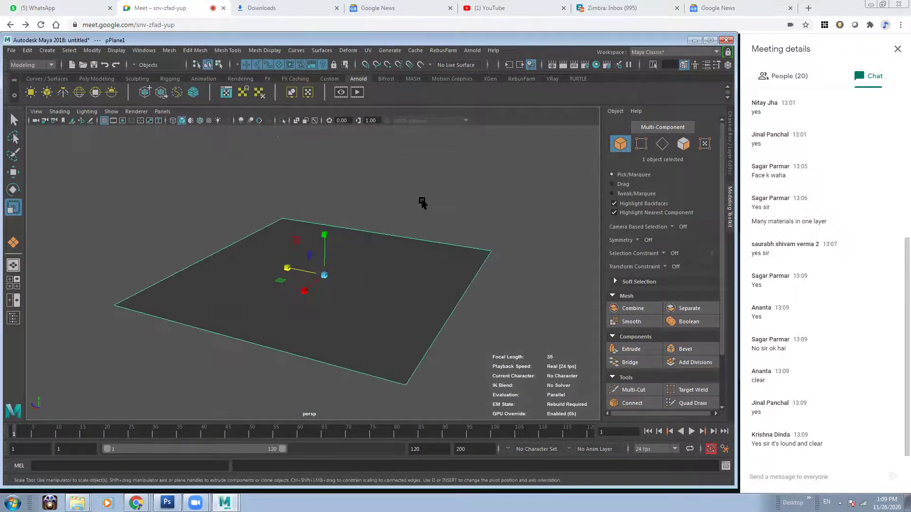
key("4")
left_click_drag(409, 193, 447, 213, "alt")
key("5")
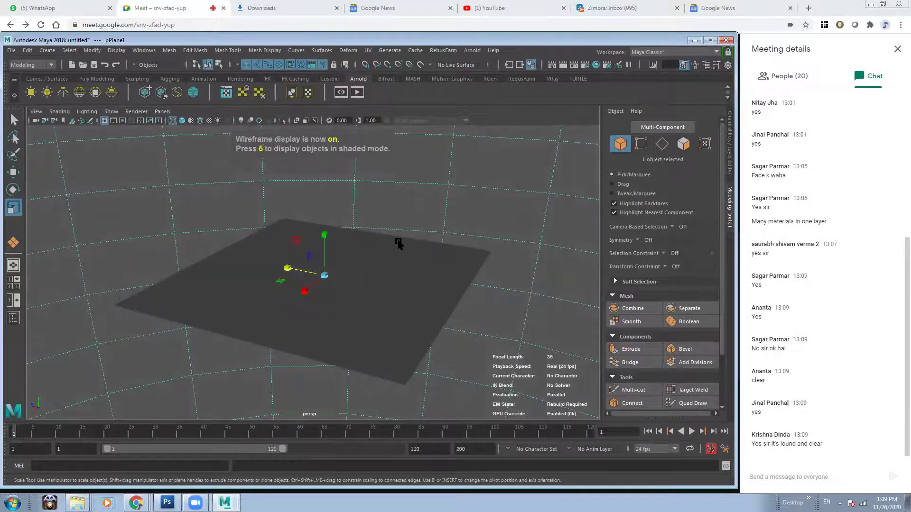
left_click_drag(396, 240, 379, 237, "alt")
left_click_drag(437, 236, 388, 252, "alt")
scroll(354, 258, "up", 3)
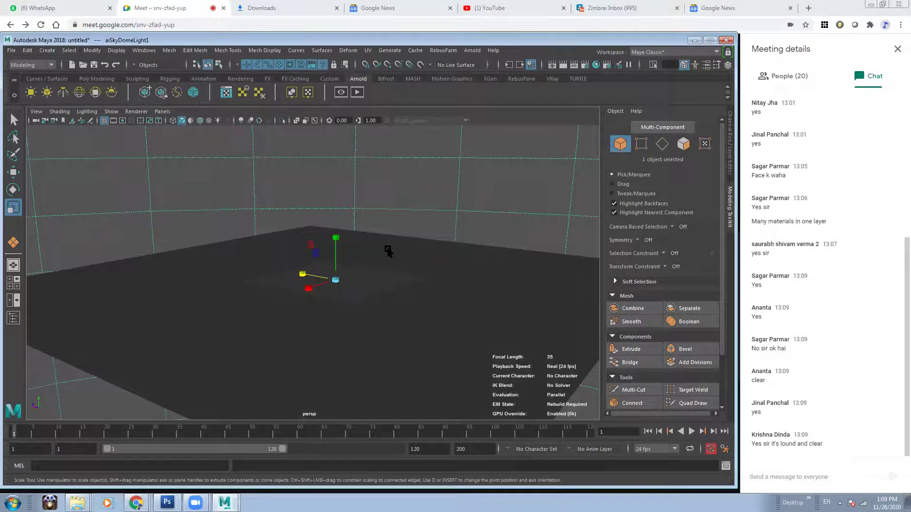
right_click_drag(423, 266, 347, 257, "alt")
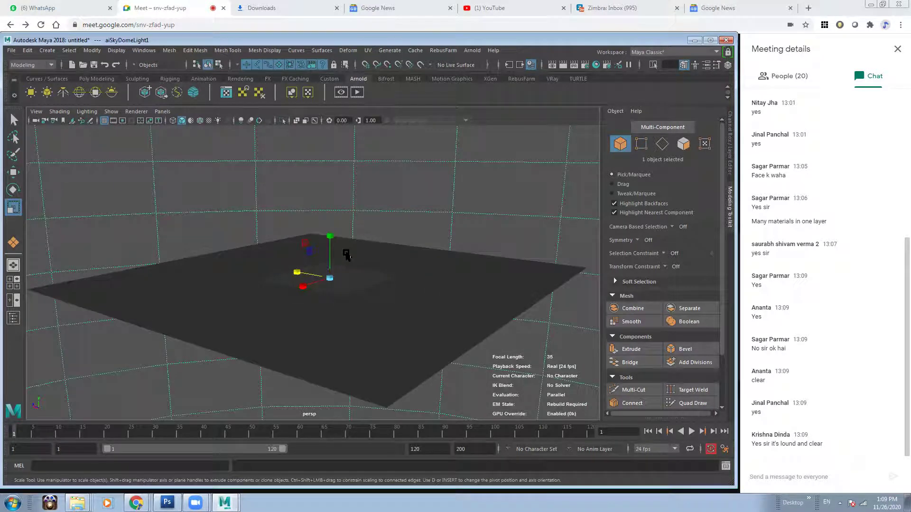
left_click(351, 295)
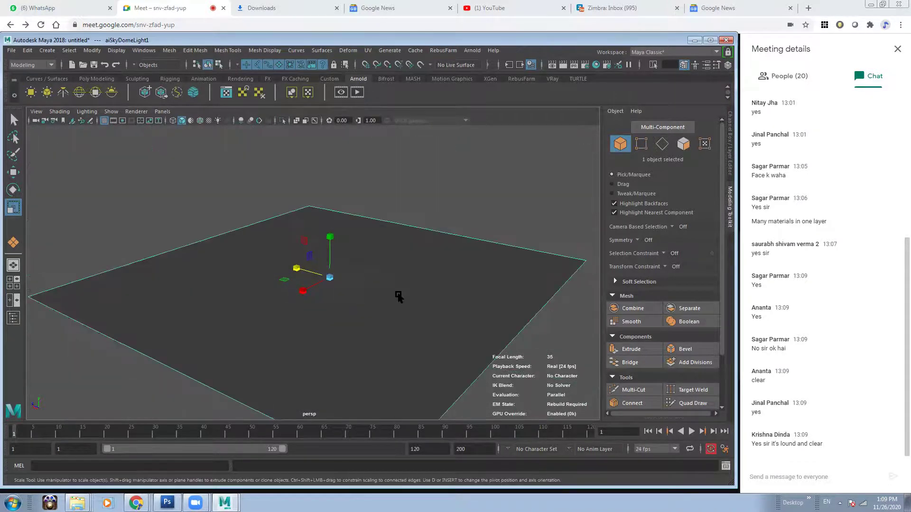
right_click_drag(399, 297, 355, 299, "alt")
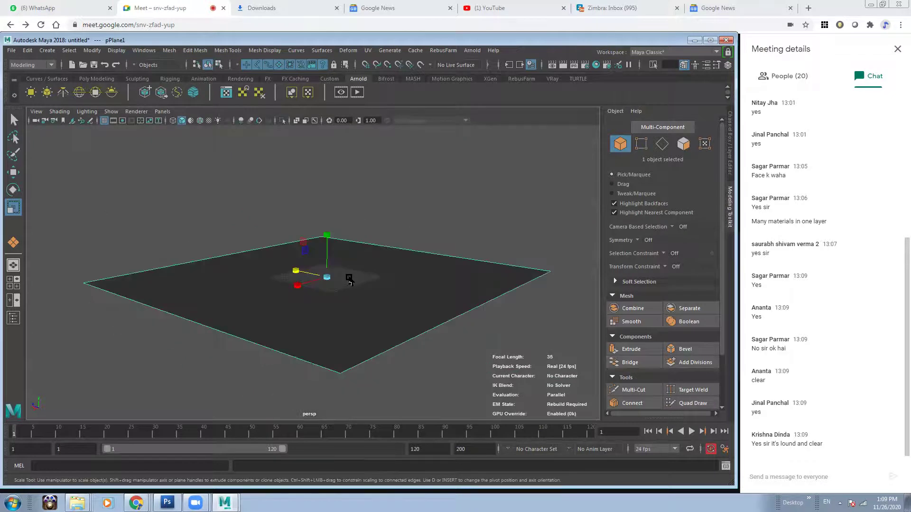
left_click_drag(349, 281, 362, 291, "alt")
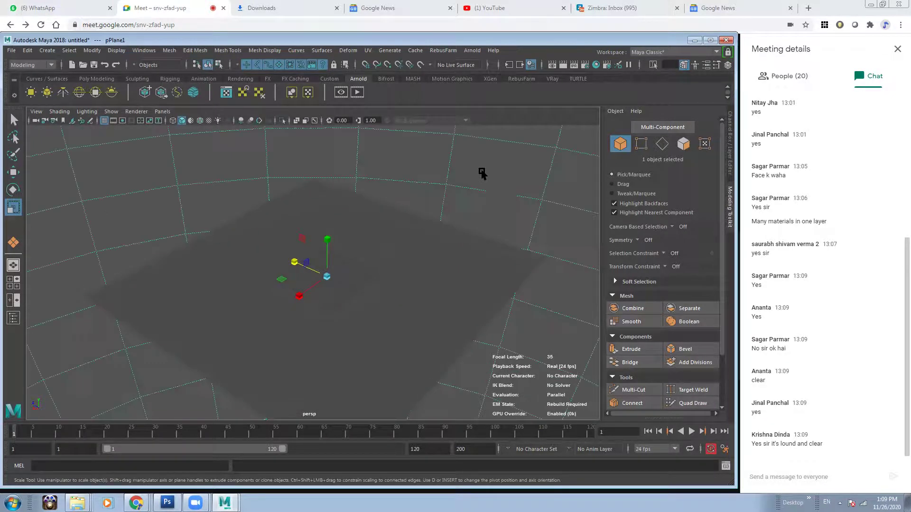
left_click_drag(458, 217, 453, 203, "alt")
Switch from Maya to the browser window holding the Clarisse Sheen page
left_click(77, 503)
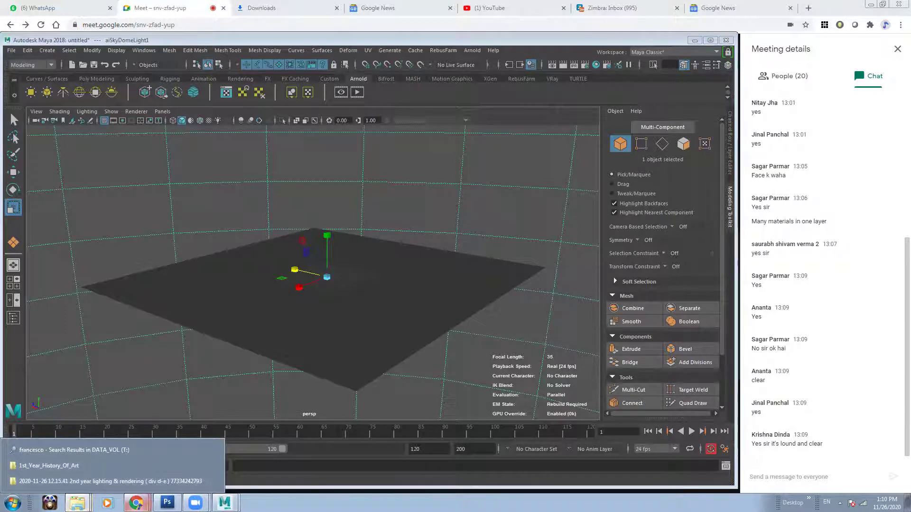
mouse_move(136, 503)
left_click(94, 481)
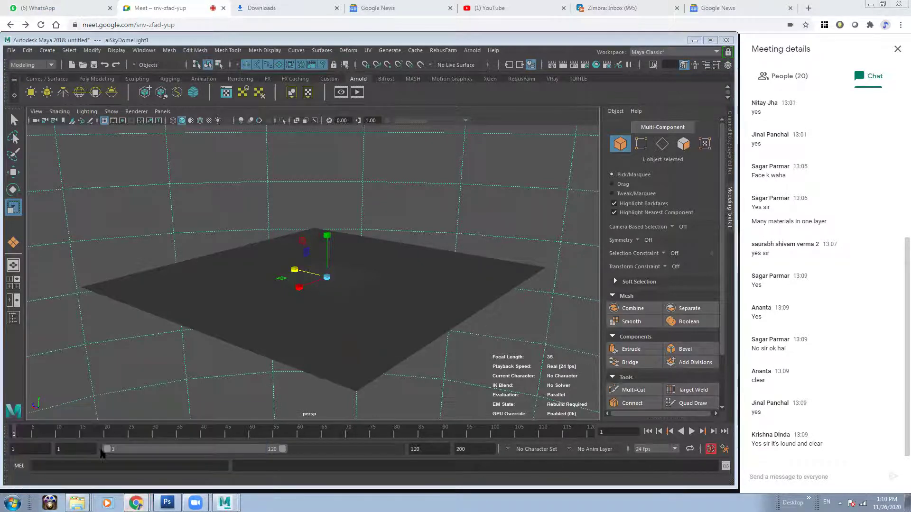
left_click(615, 79)
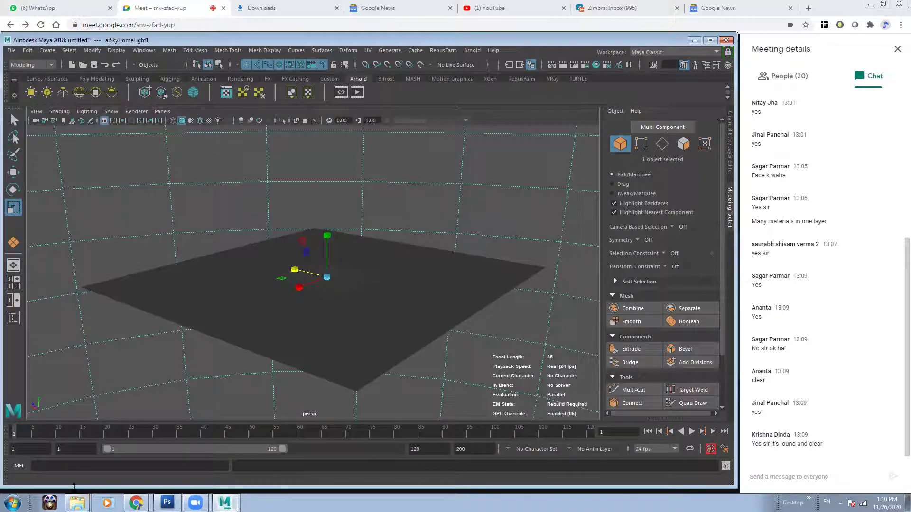
left_click(136, 503)
left_click(132, 482)
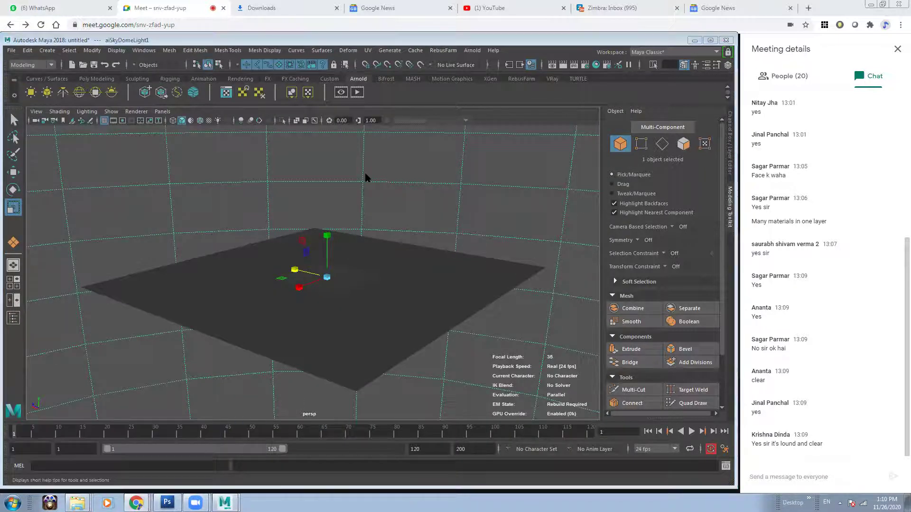
Close the Clarisse Sheen pages and the duplicate sheen search, and open a blank browser page
left_click(469, 51)
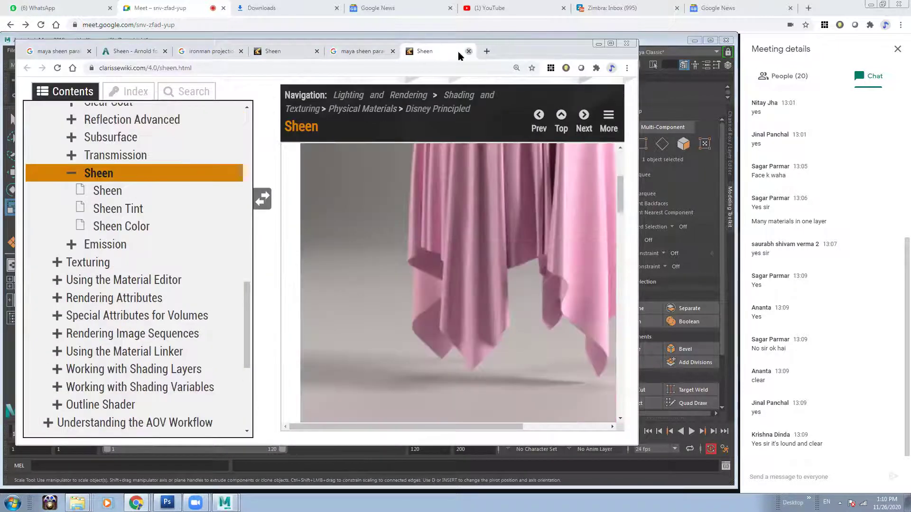
left_click(468, 51)
left_click(468, 52)
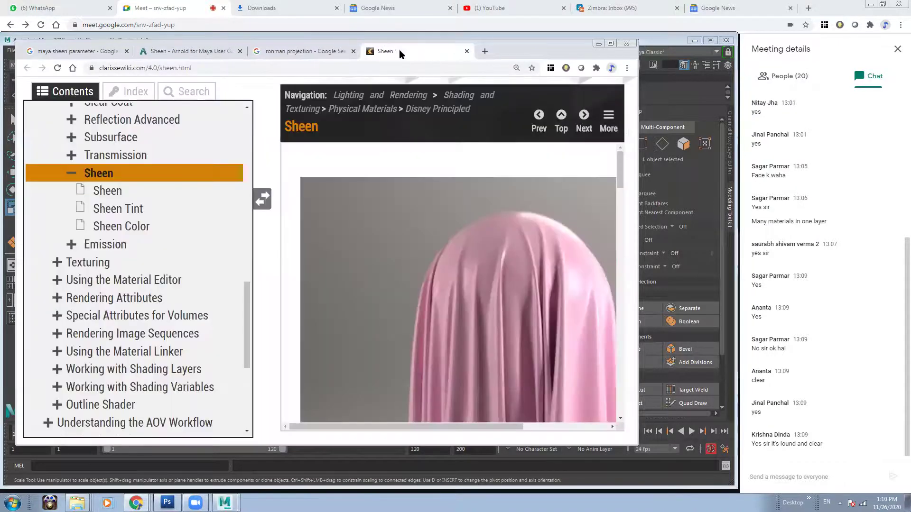
left_click(466, 51)
left_click(369, 51)
Search Google for "garage" and refine the search to "garage hdri"
left_click(271, 239)
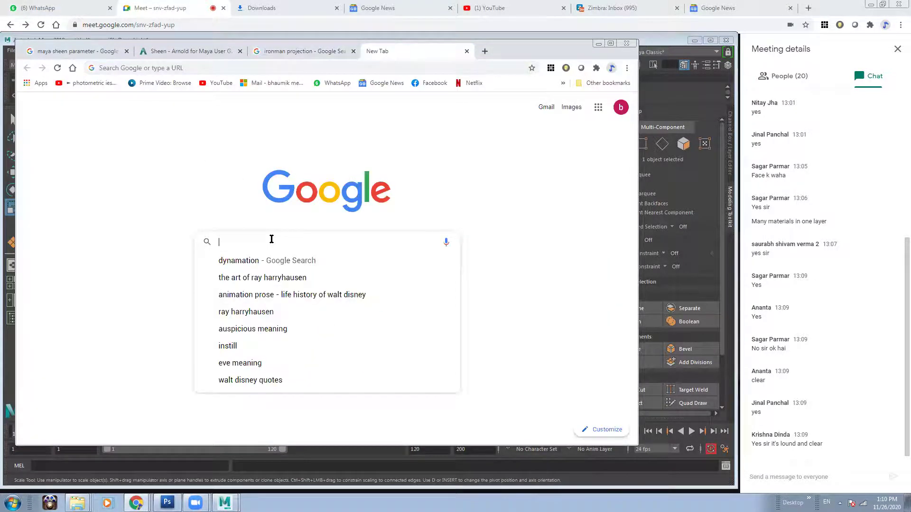
type("garage")
key("Return")
scroll(254, 230, "down", 5)
scroll(255, 230, "up", 3)
left_click(171, 92)
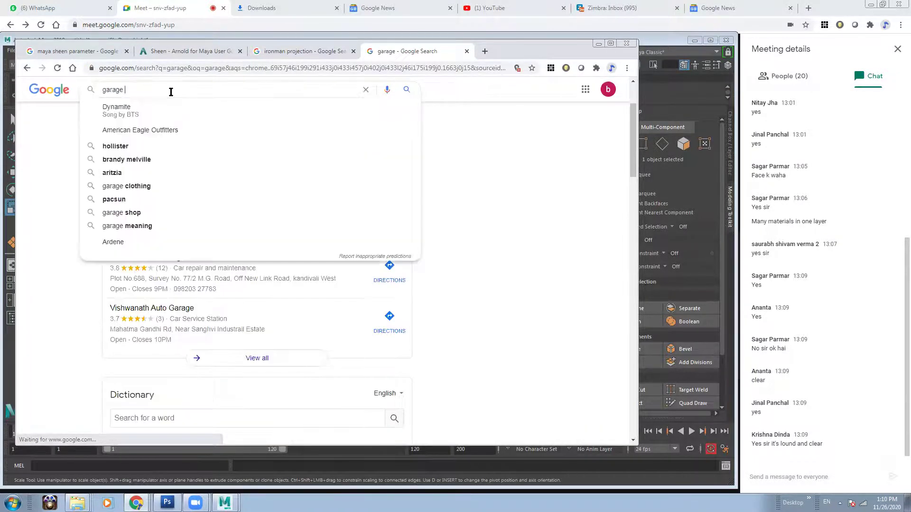
type("hdri")
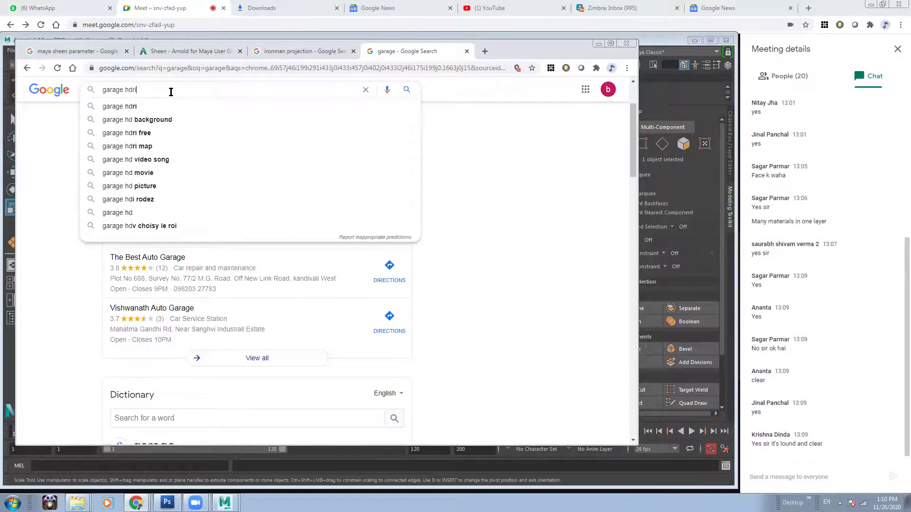
key("Return")
Open the HDRI Haven Garage and HDRI Hub HDR 038 Garage 1 results separately and view both pages
right_click(176, 179)
left_click(201, 186)
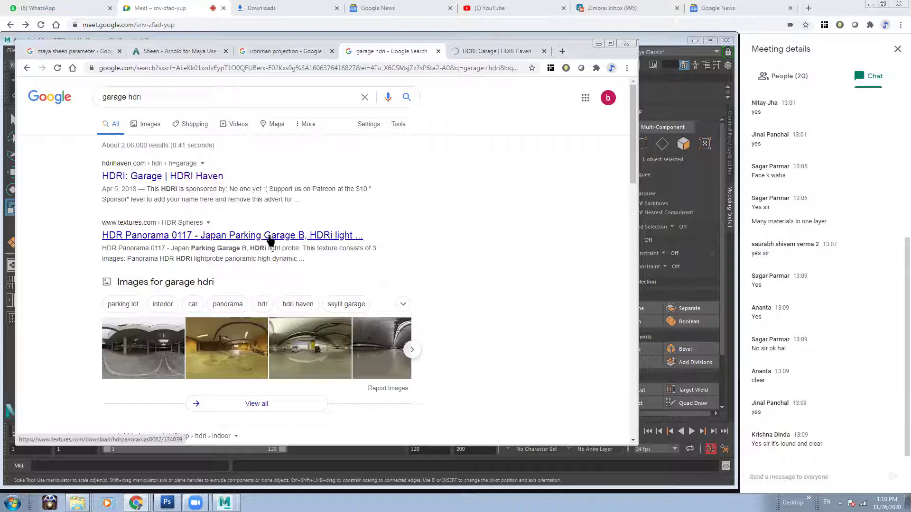
right_click(233, 236)
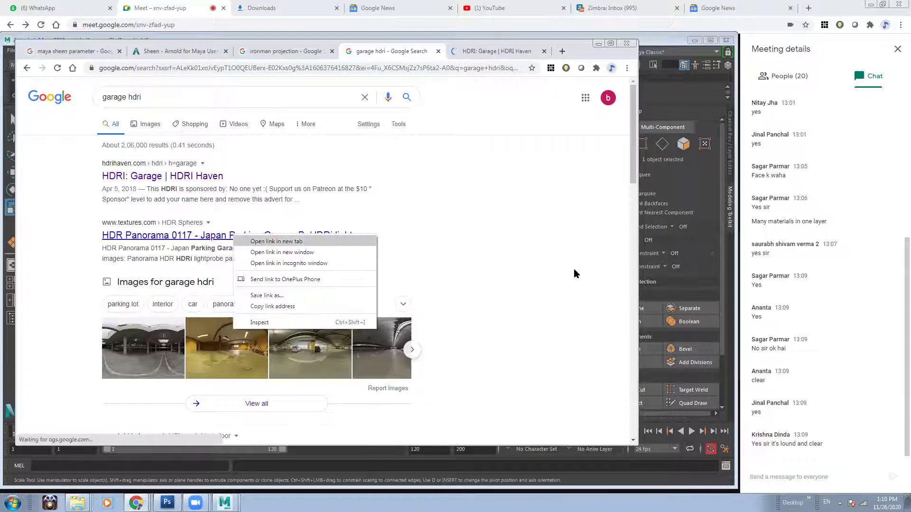
left_click(573, 269)
scroll(373, 289, "down", 4)
right_click(200, 259)
left_click(211, 268)
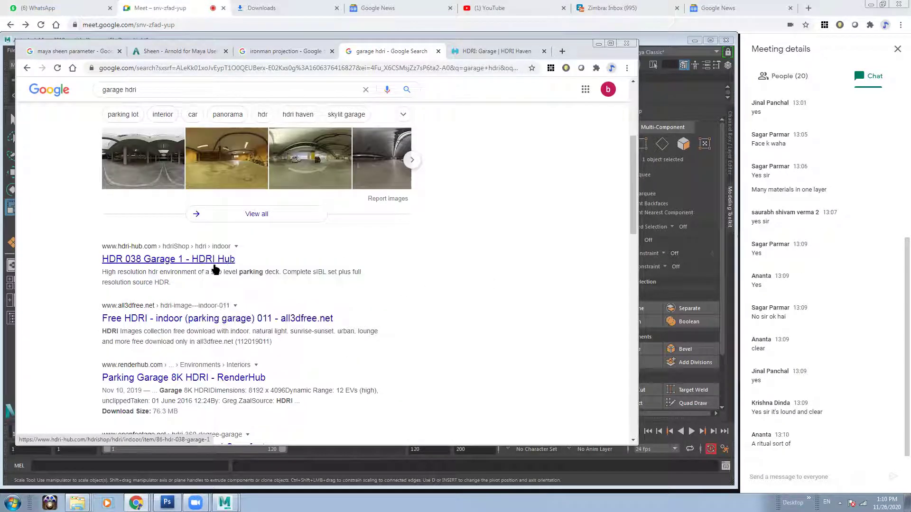
left_click(417, 52)
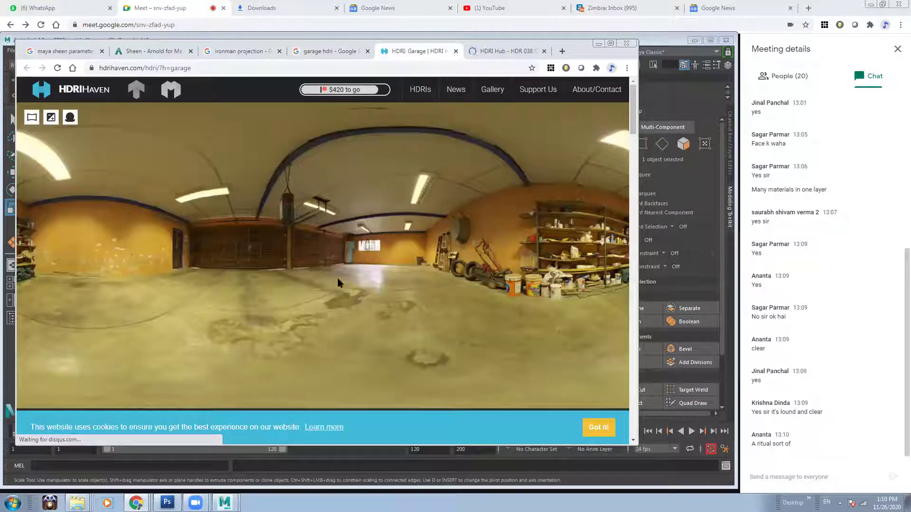
left_click(496, 51)
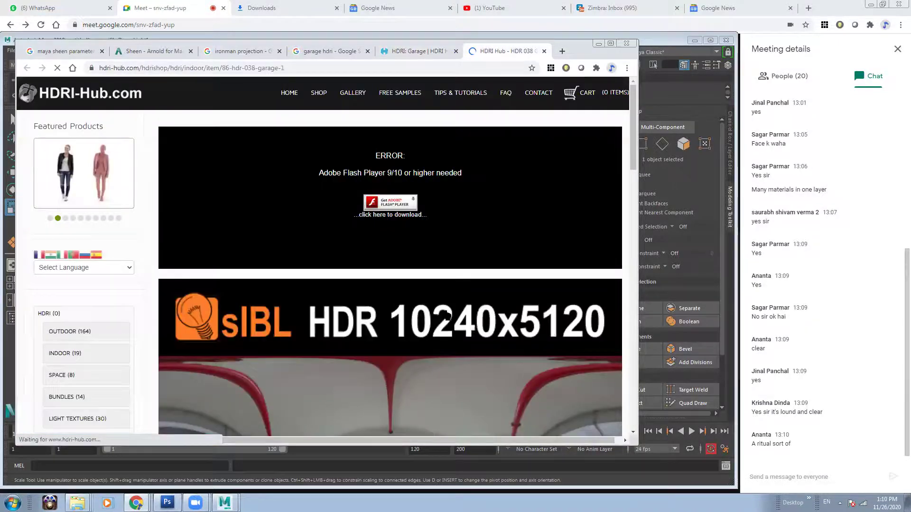
Decline the notification request on the HDRI Hub page and examine the garage panorama and its product description
scroll(446, 309, "down", 5)
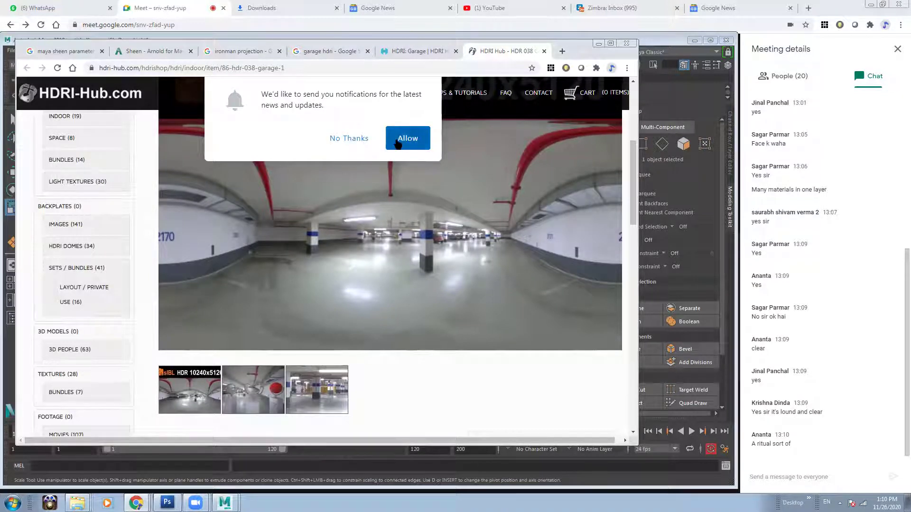
left_click(357, 138)
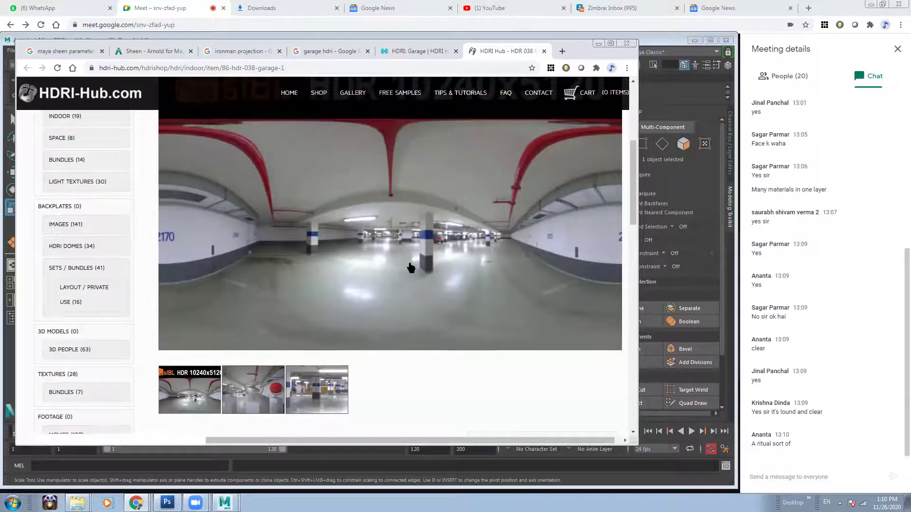
scroll(376, 262, "down", 4)
scroll(376, 263, "up", 1)
scroll(377, 263, "down", 2)
scroll(377, 262, "up", 4)
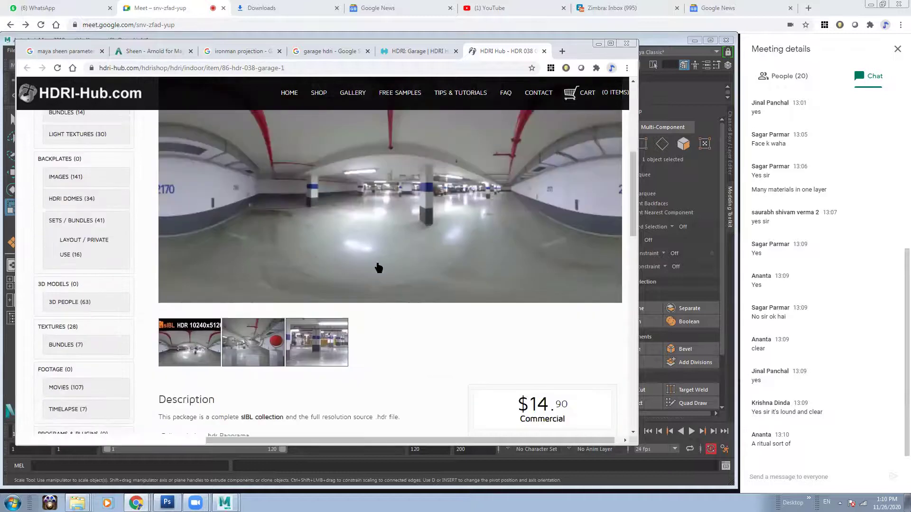
Return to the garage hdri search results and open the all3dfree and RenderHub parking garage results in separate tabs
left_click(418, 51)
left_click(331, 51)
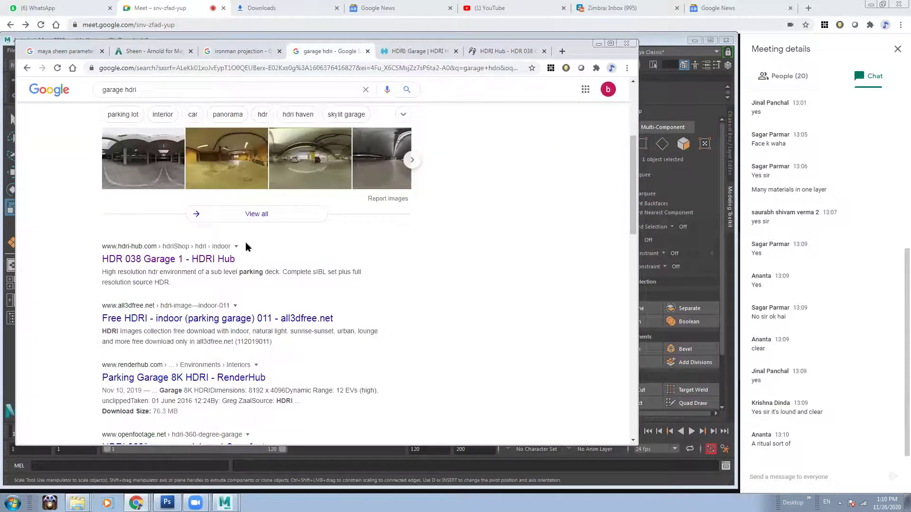
scroll(193, 258, "up", 1)
scroll(180, 303, "down", 2)
right_click(241, 271)
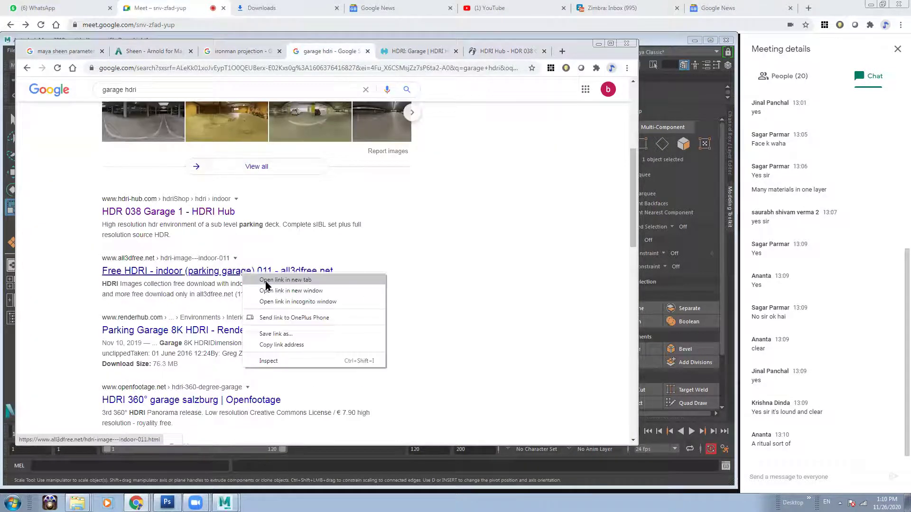
left_click(266, 279)
right_click(231, 330)
left_click(256, 338)
scroll(153, 197, "up", 5)
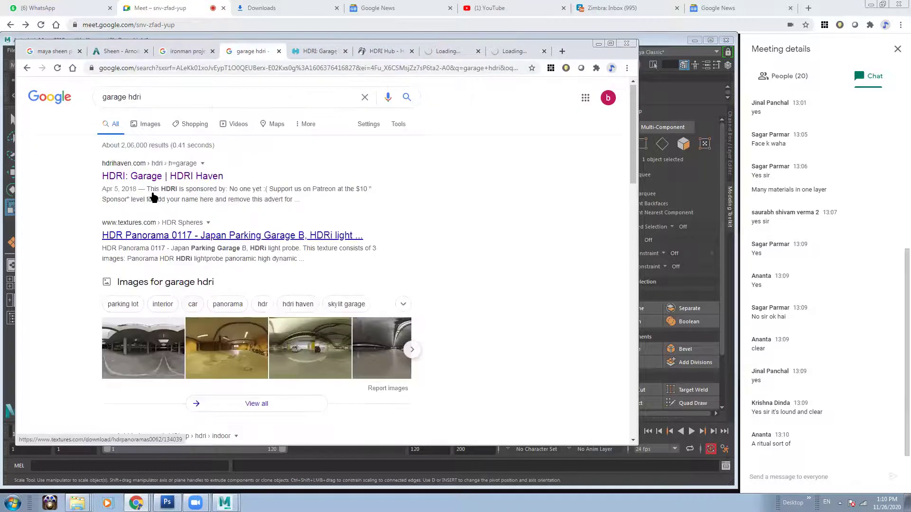
Replace the Google query with a search for "hdri haven"
left_click(161, 96)
left_click_drag(160, 97, 91, 100)
type("hdri heav")
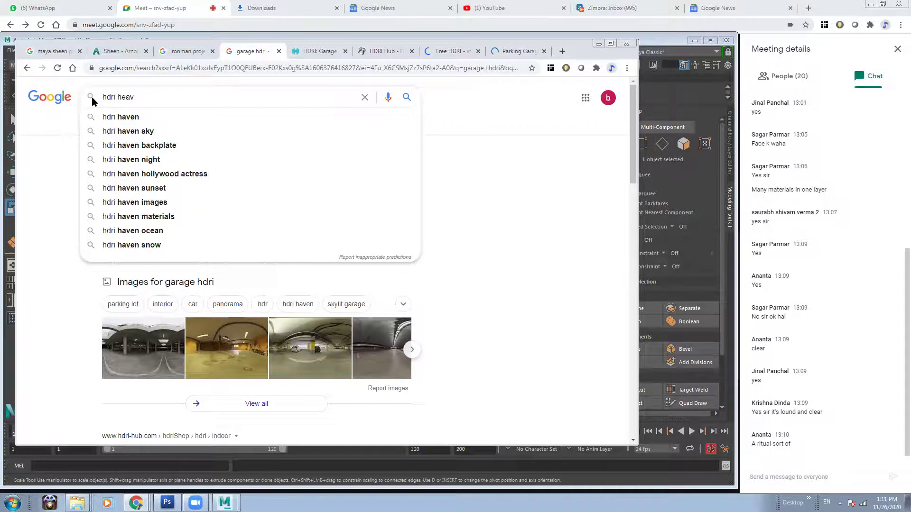
key("Down")
key("Return")
Open the HDRI Haven home, HDRIs and Indoor results in separate tabs
right_click(151, 179)
left_click(190, 187)
right_click(131, 221)
left_click(156, 227)
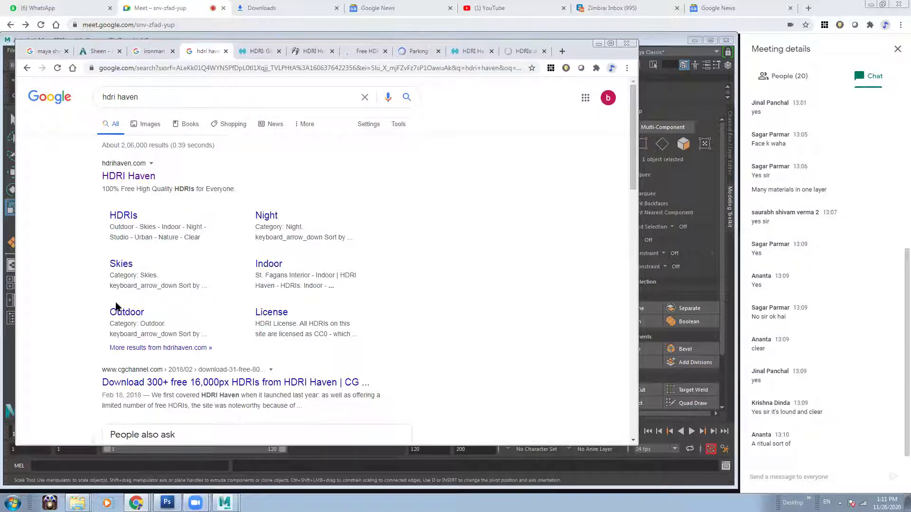
right_click(272, 264)
left_click(296, 270)
Look through the HDRI Haven home page and close it
left_click(433, 52)
scroll(322, 237, "down", 9)
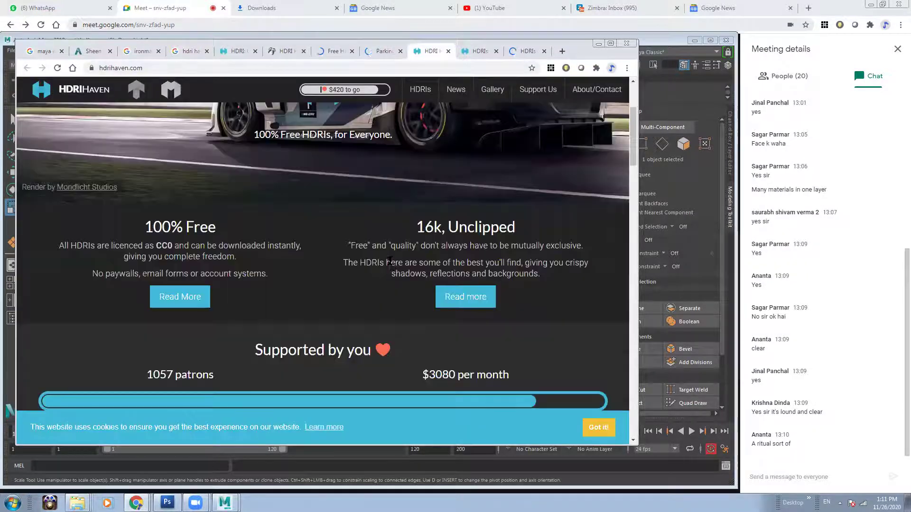
scroll(322, 237, "up", 9)
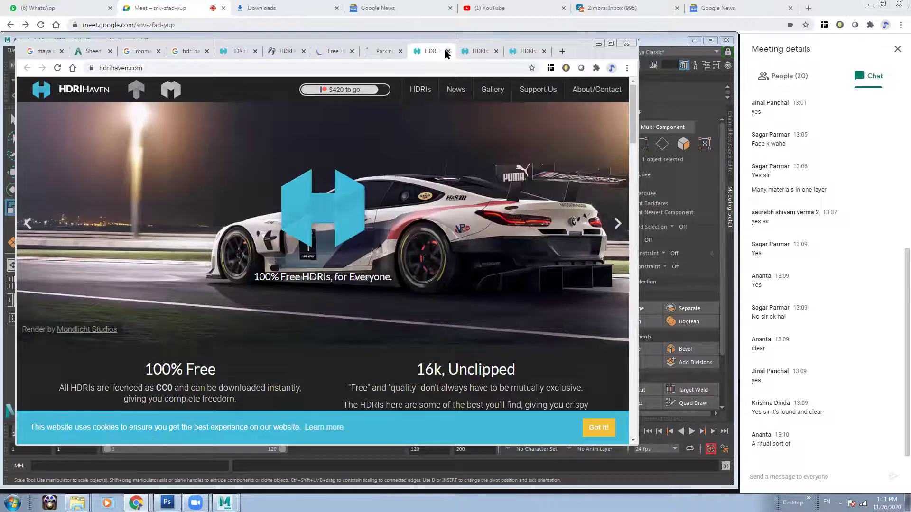
left_click(448, 51)
Show all HDRIs in the HDRI Haven library and open the Abandoned workshop HDRI
scroll(365, 229, "down", 3)
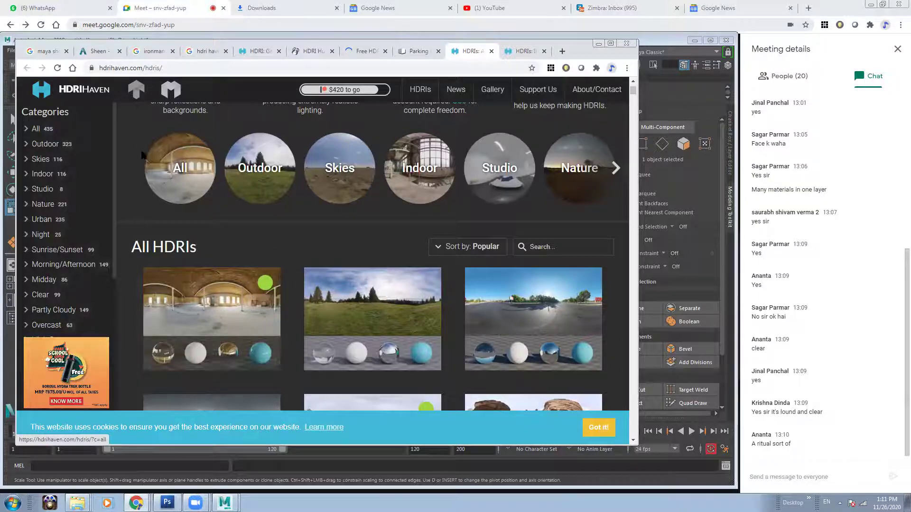
left_click(188, 164)
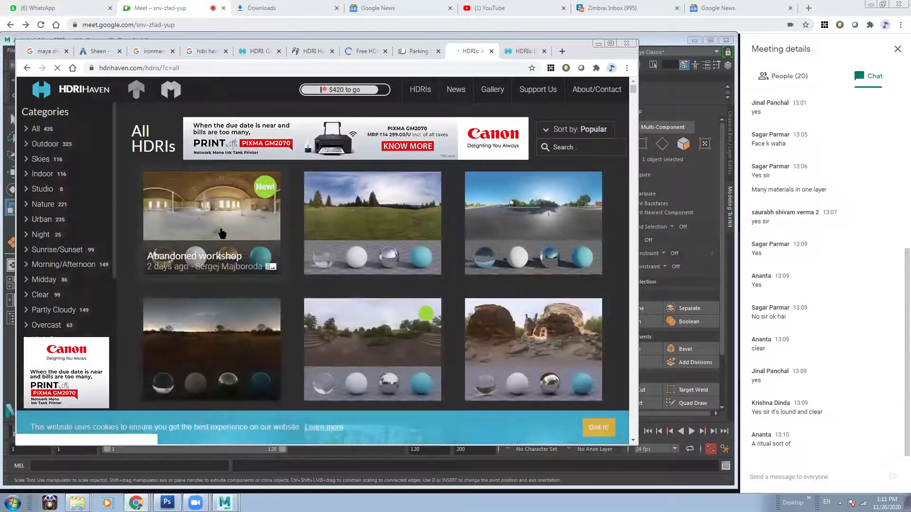
left_click(223, 222)
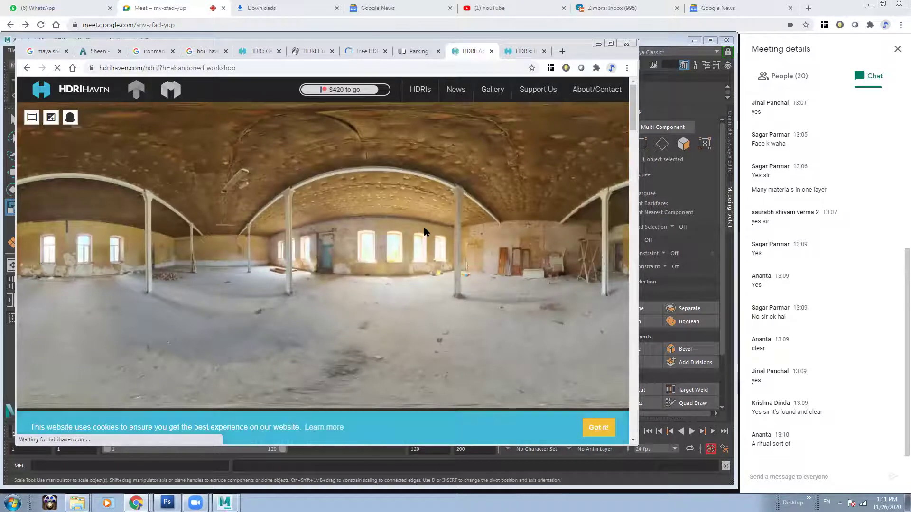
Download the 2k HDR version of the Abandoned workshop HDRI
scroll(425, 231, "down", 6)
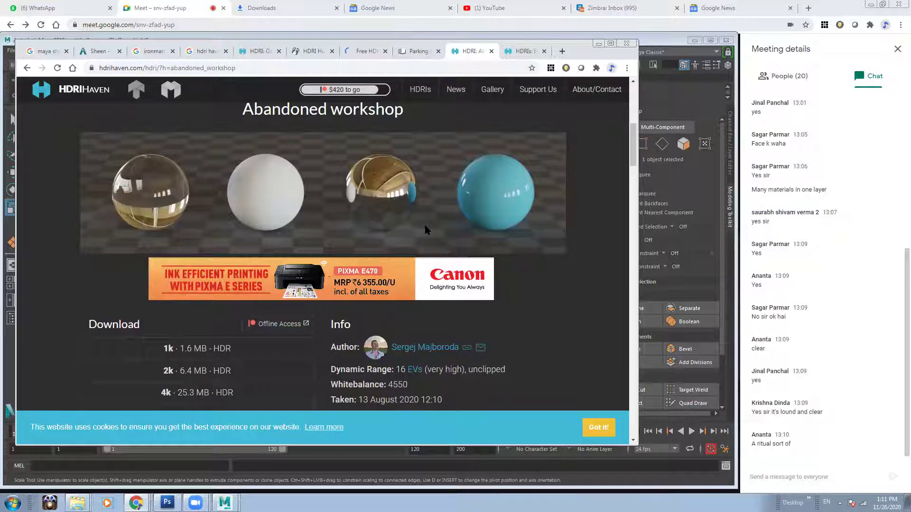
scroll(425, 228, "down", 2)
scroll(425, 228, "down", 1)
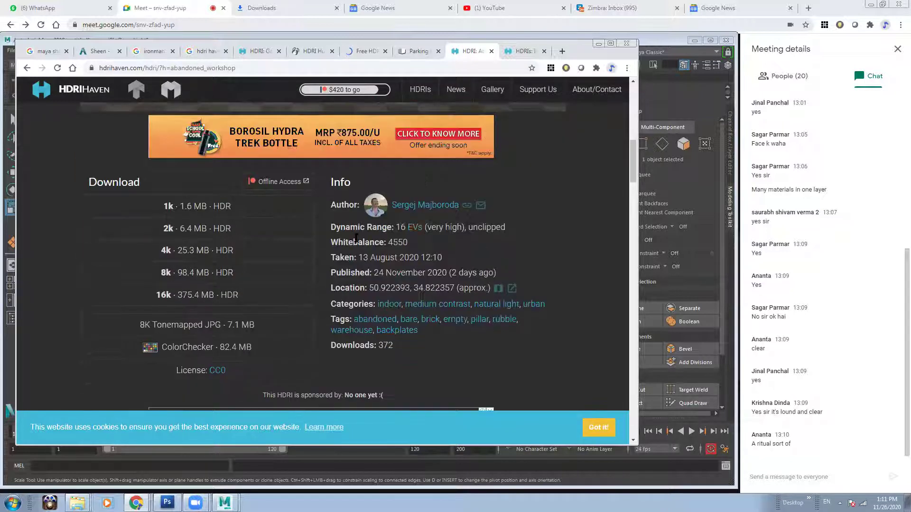
left_click(223, 229)
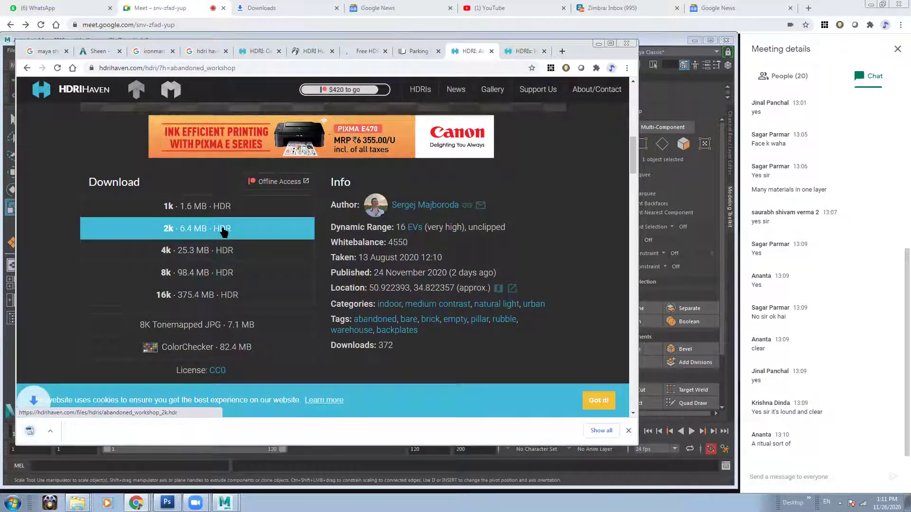
scroll(223, 229, "down", 5)
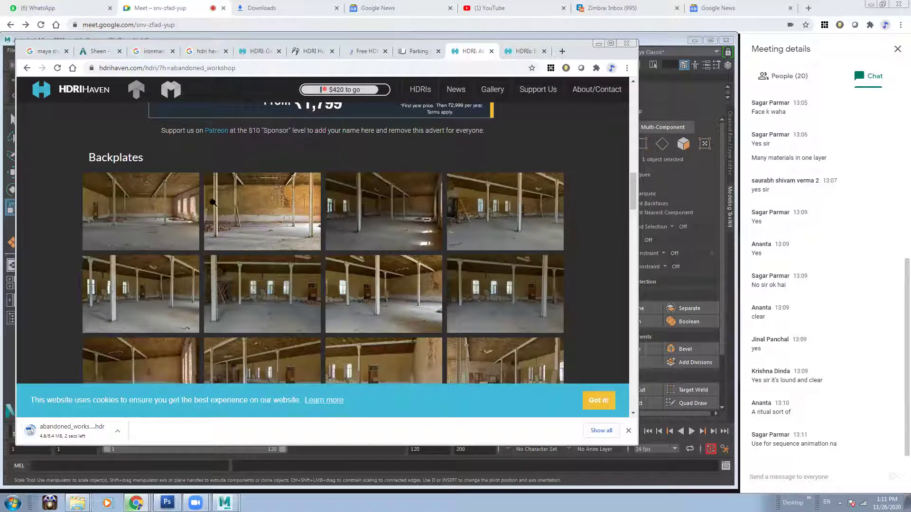
right_click(274, 201)
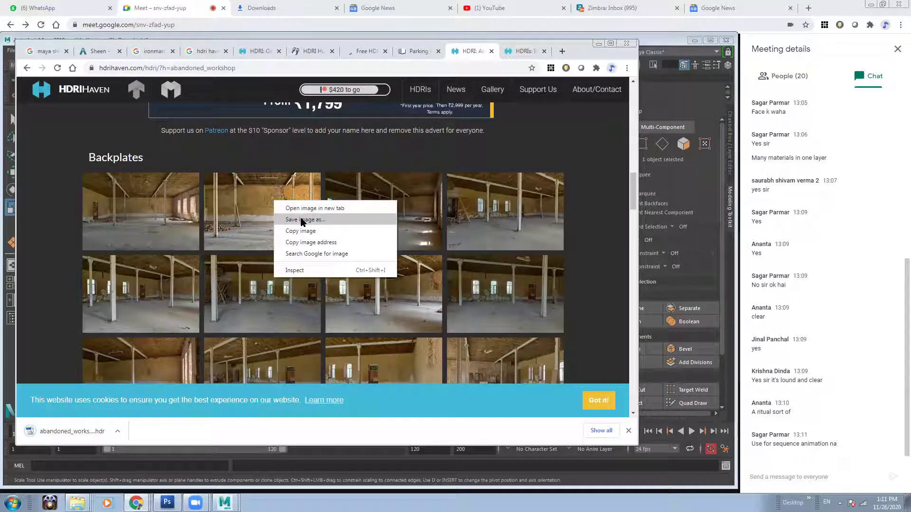
left_click(315, 223)
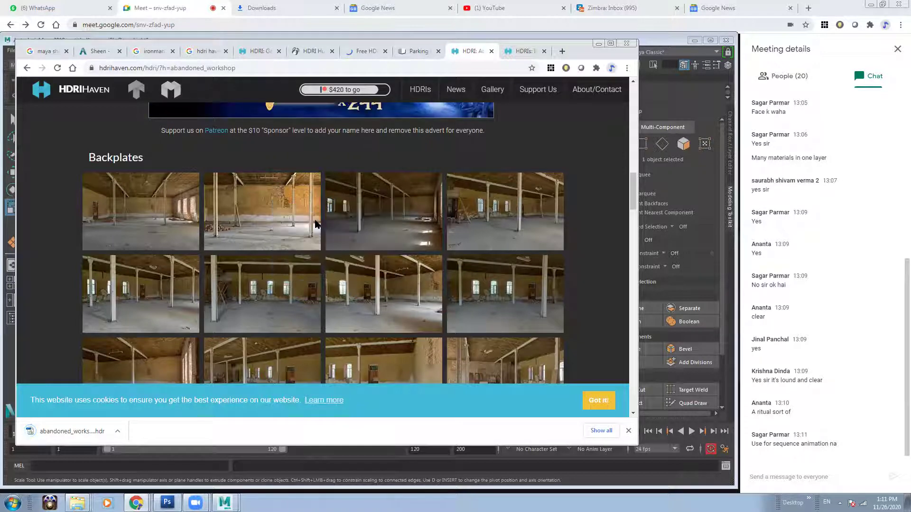
left_click(878, 478)
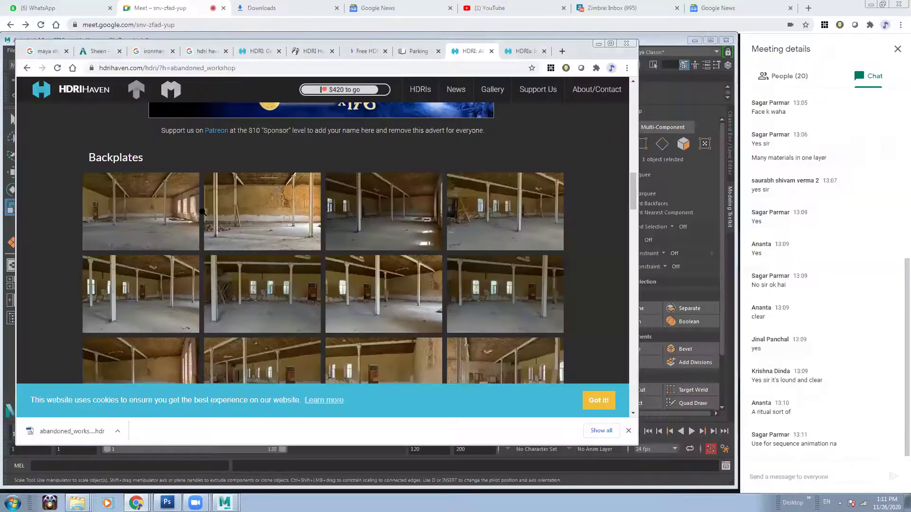
Enlarge the second Abandoned workshop backplate, accept the cookie notice and download the backplate as Pretty JPG
left_click(275, 232)
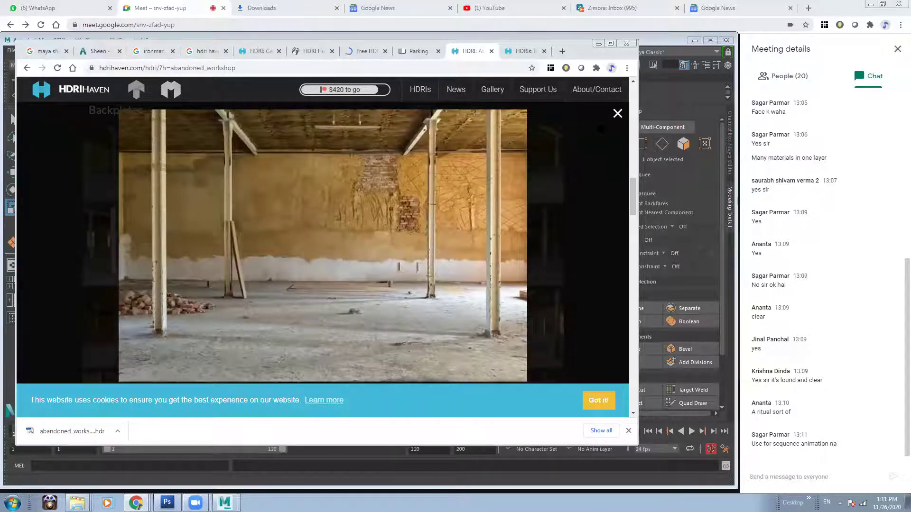
left_click(309, 230)
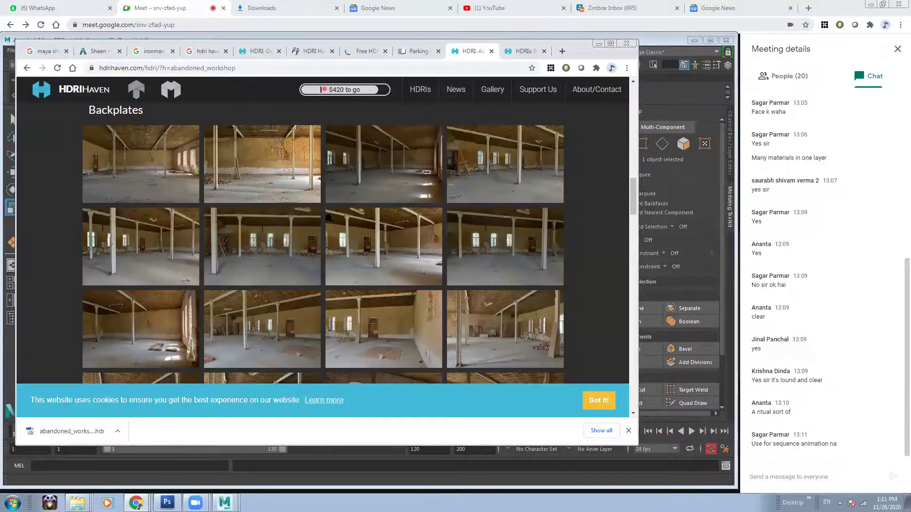
left_click(253, 175)
mouse_move(634, 198)
left_mouse_down()
mouse_move(635, 227)
mouse_move(635, 198)
mouse_move(635, 208)
left_mouse_up()
left_click(598, 400)
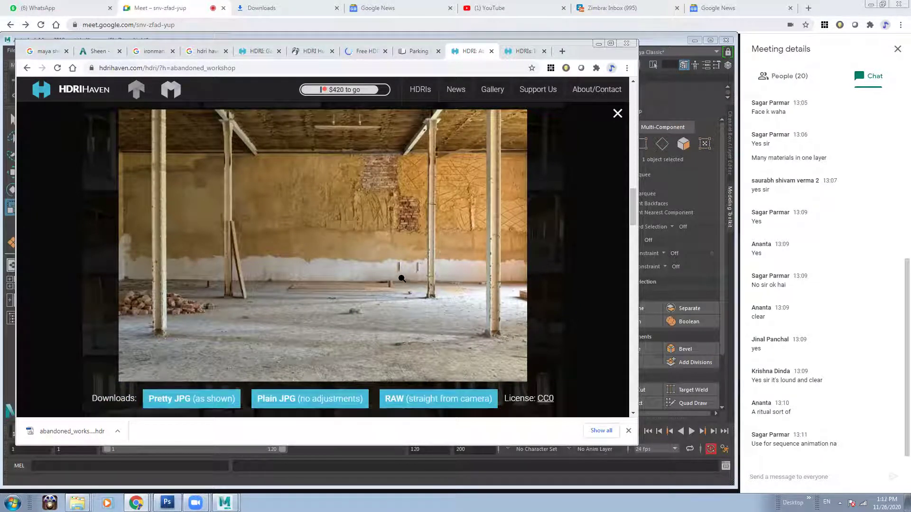
left_click(192, 398)
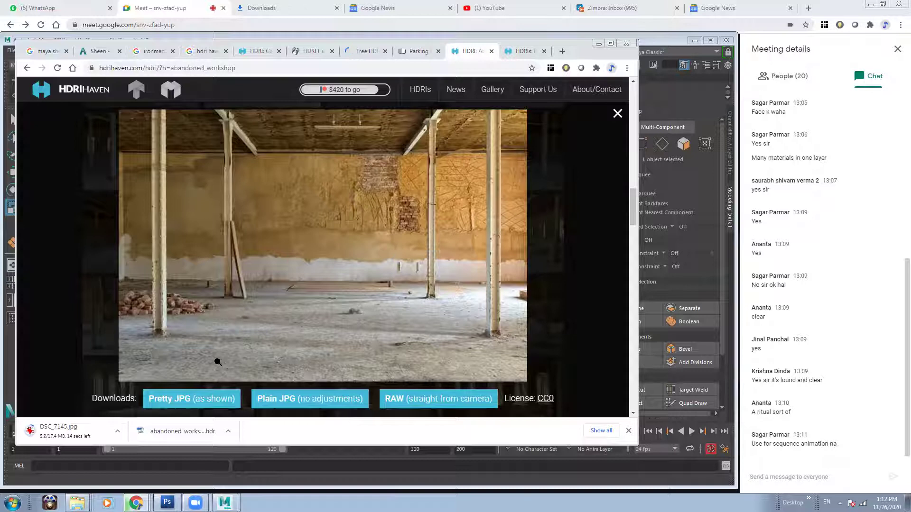
Switch to the meeting page, mute and unmute the microphone, and minimize the DSC_7145.jpg image window
left_click(166, 4)
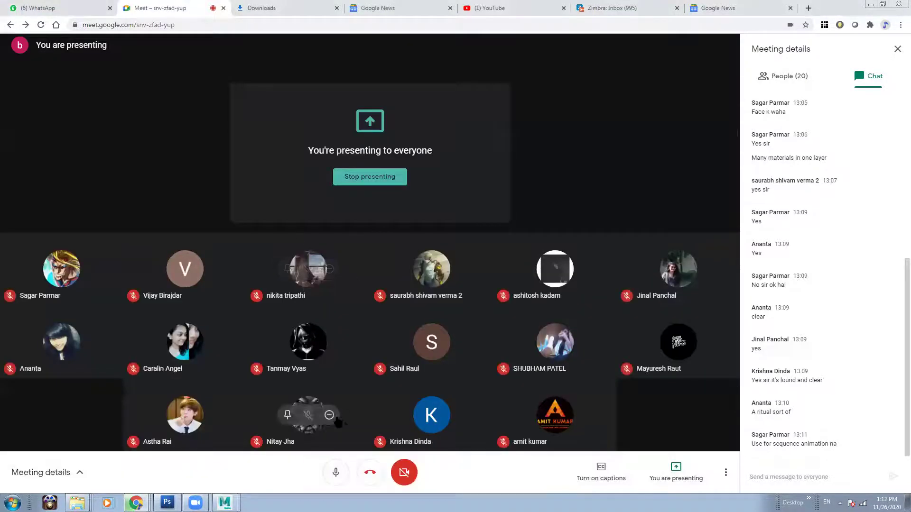
left_click(335, 472)
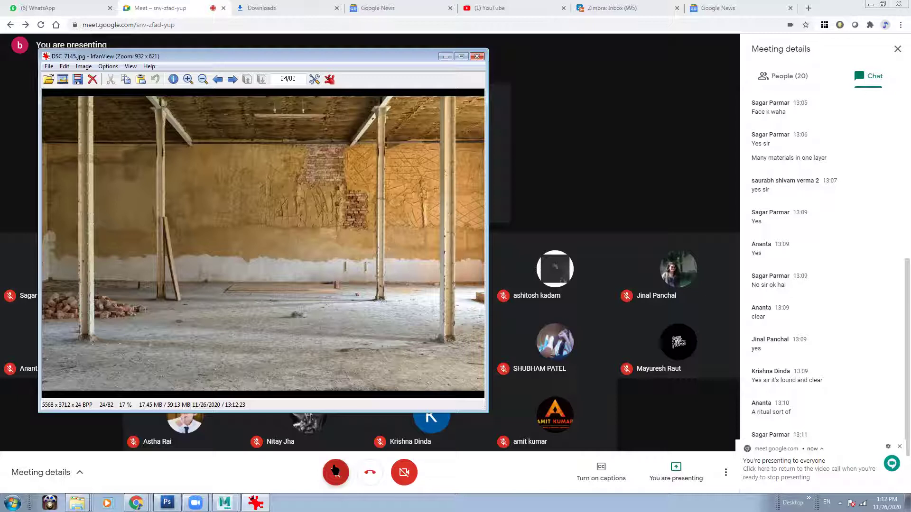
left_click(335, 471)
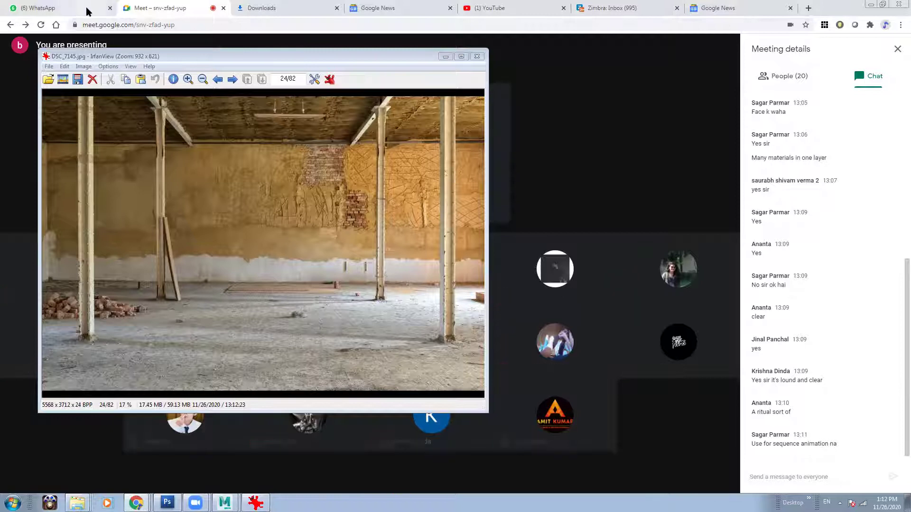
left_click(445, 57)
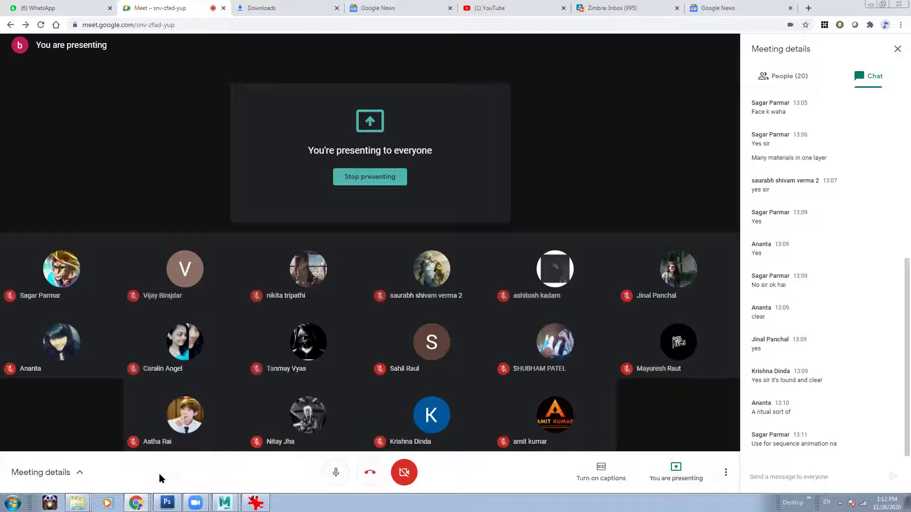
Return to the Abandoned workshop page, close the enlarged backplate and download the one with sunlit windows and floor frame as Pretty JPG
mouse_move(136, 502)
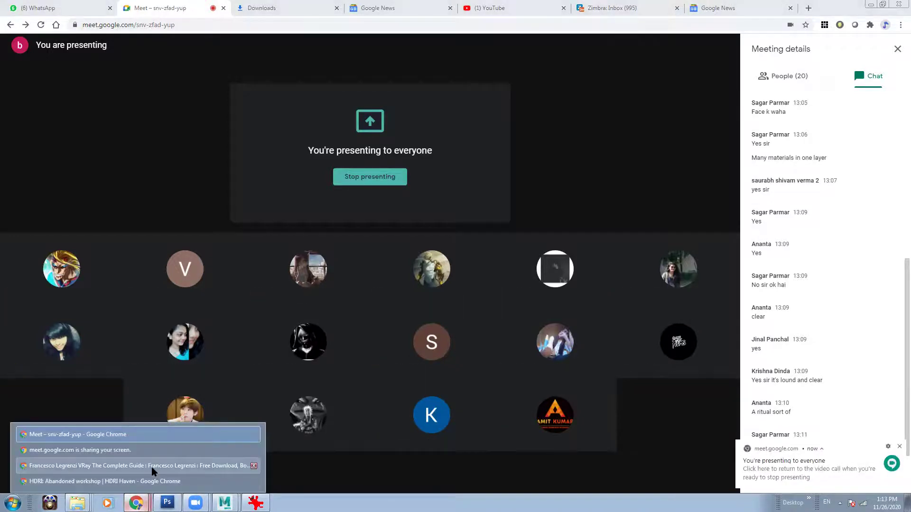
left_click(157, 484)
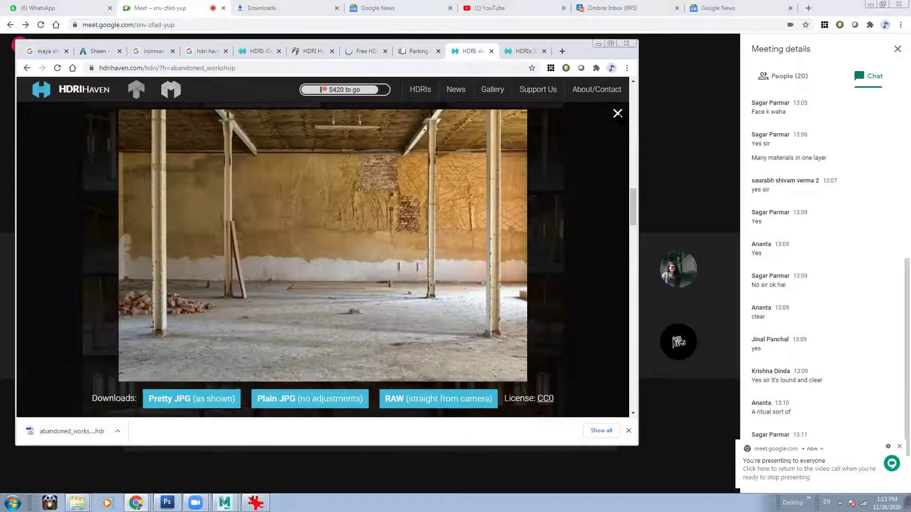
left_click(617, 113)
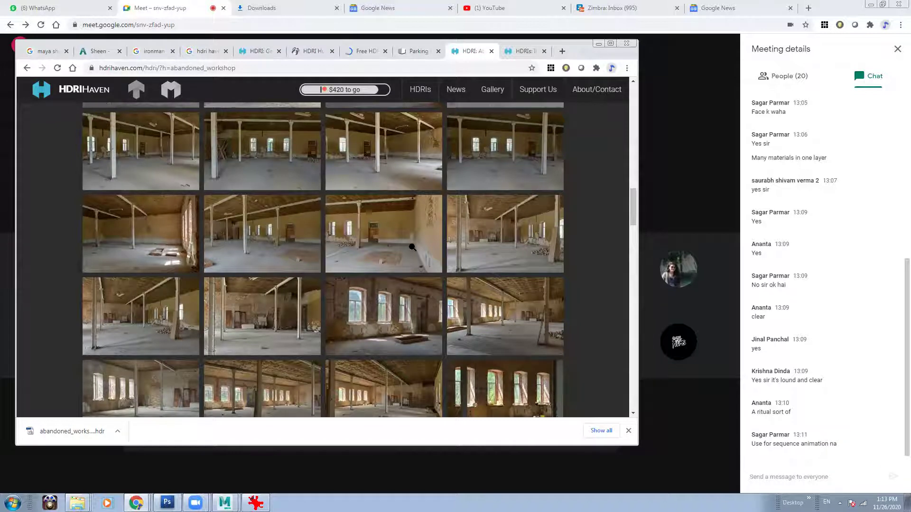
left_click(147, 220)
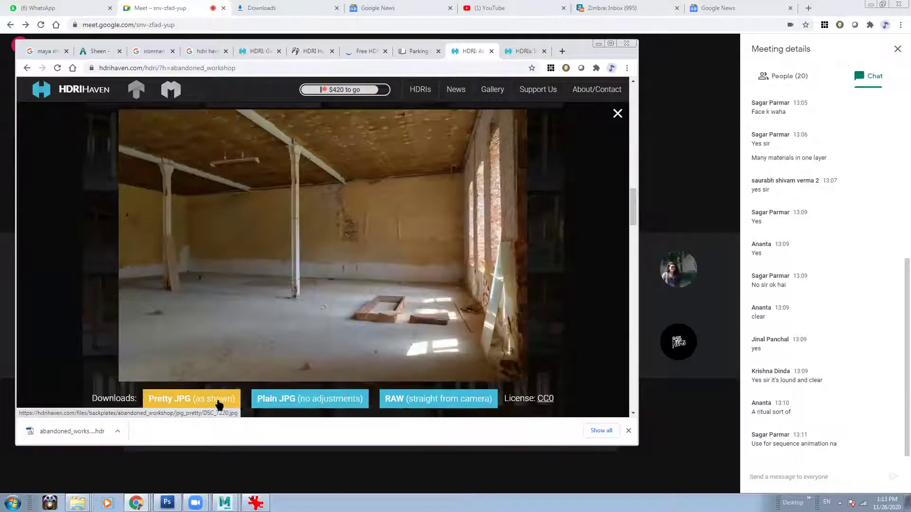
left_click(217, 401)
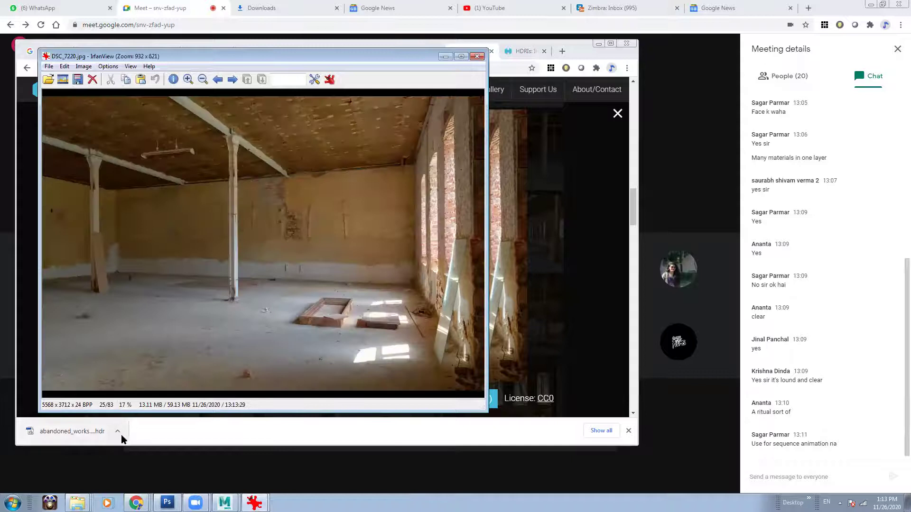
Show the downloaded abandoned workshop HDR file in its folder and minimize the DSC_7220.jpg image window
left_click(117, 432)
left_click(138, 399)
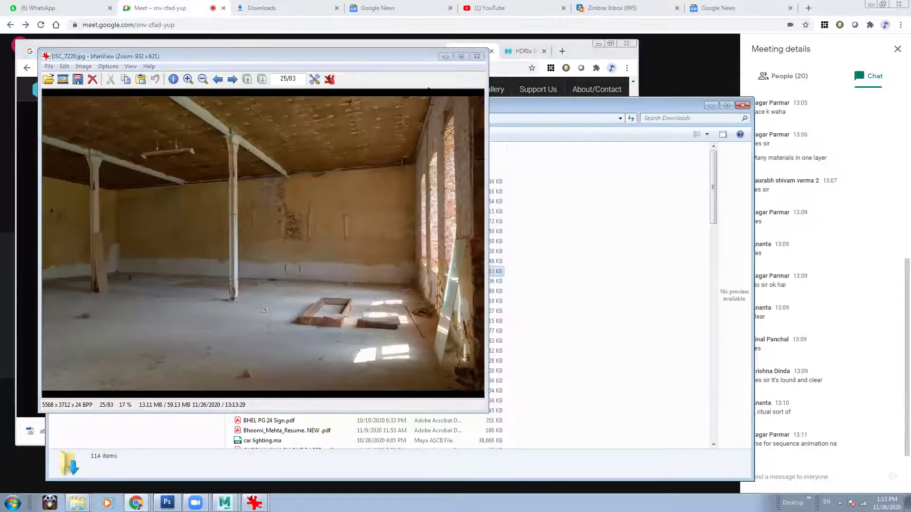
left_click(443, 57)
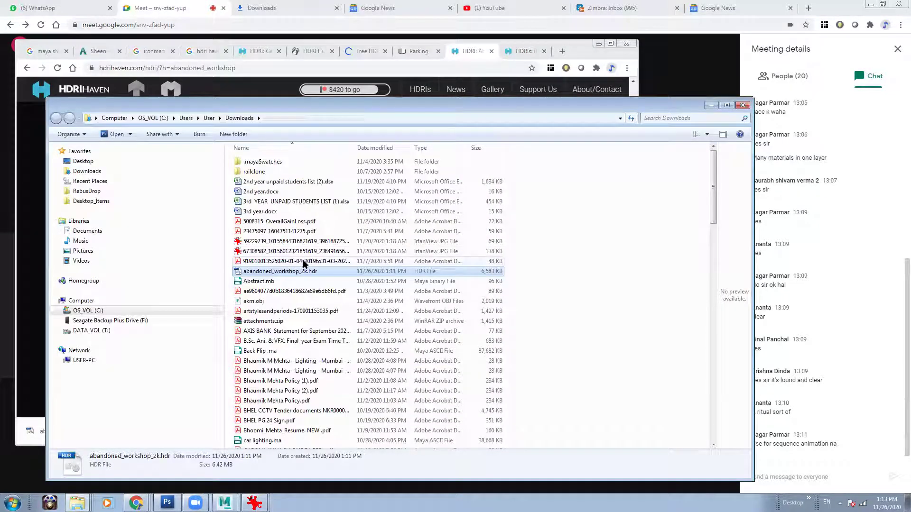
Sort the Downloads folder by date modified and select DSC_7220.jpg, DSC_7145.jpg and abandoned_workshop_2k.hdr
left_click(309, 241)
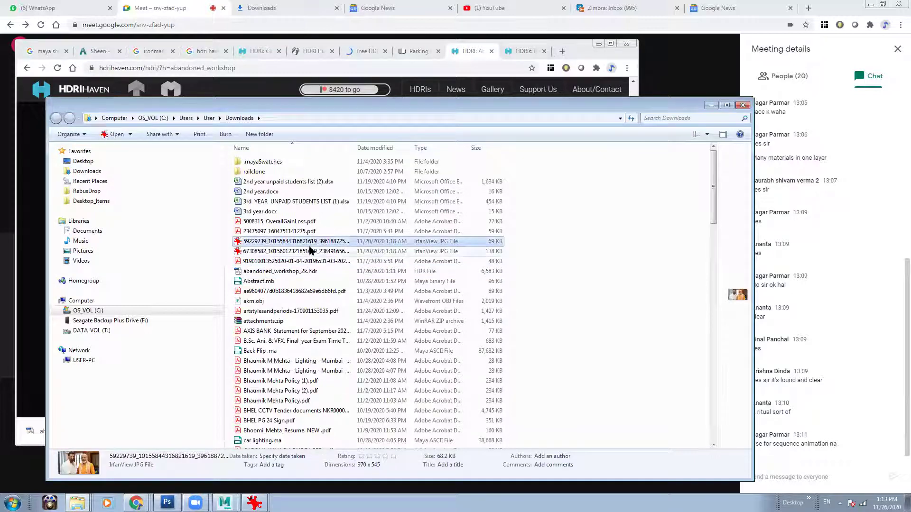
left_click(385, 149)
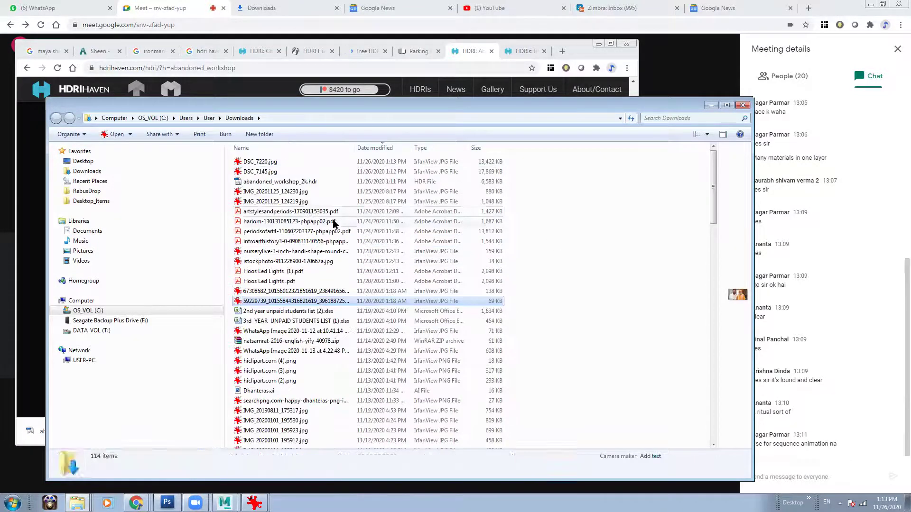
left_click(266, 164)
left_click(271, 172)
left_click(278, 182, "shift")
left_click(279, 161, "ctrl")
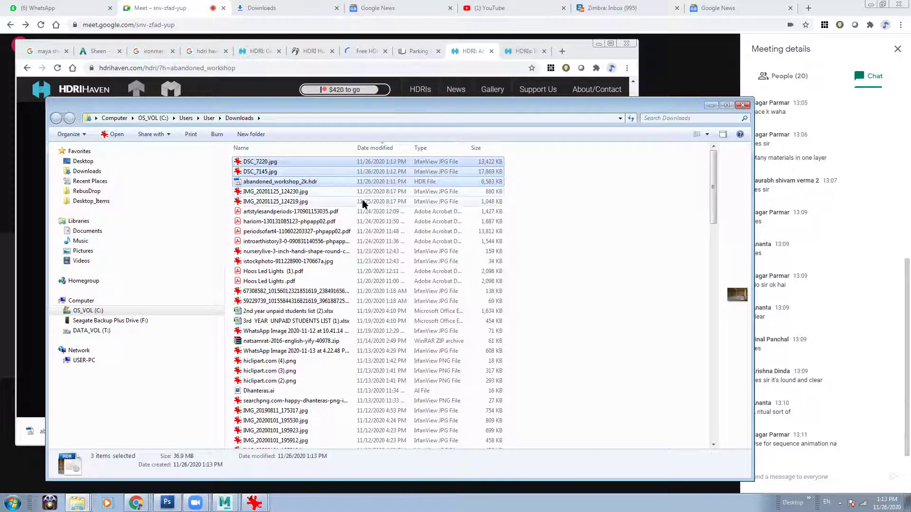
Create a folder named HDRI_Garage inside the Work folder on the T: drive
left_click(121, 331)
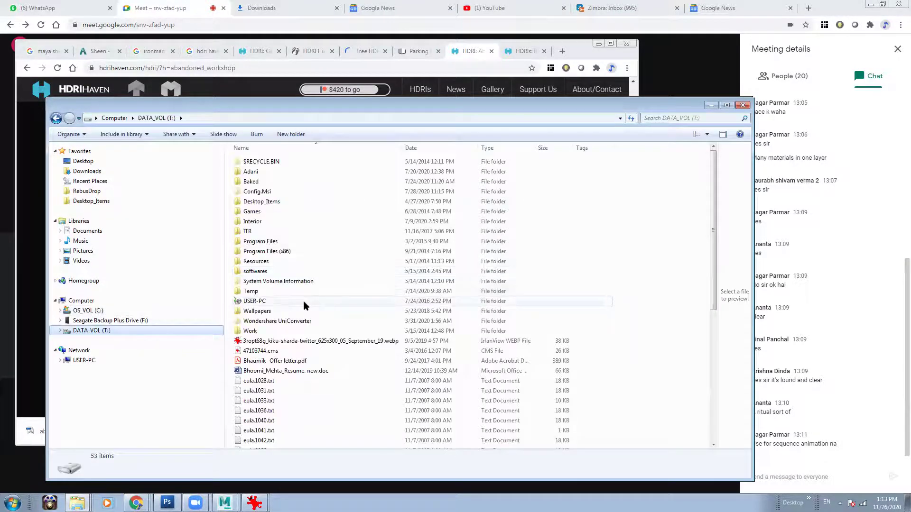
left_click(265, 332)
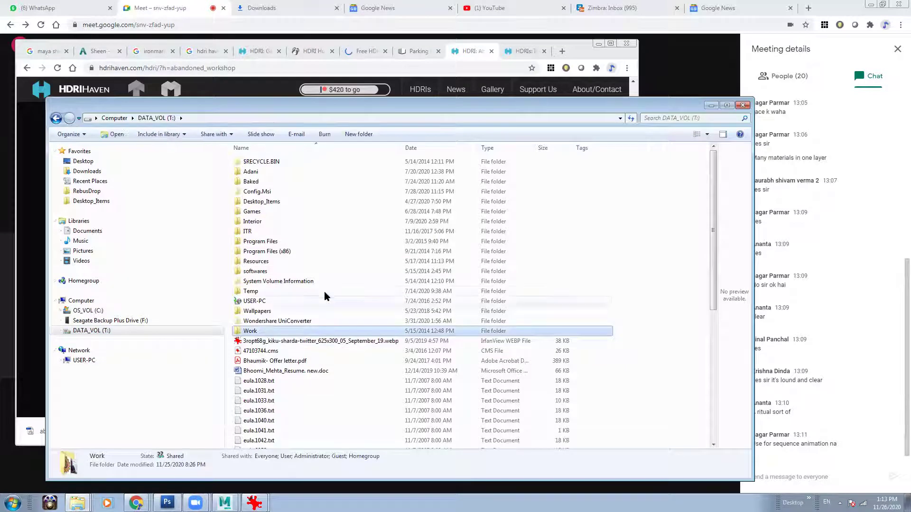
double_click(298, 332)
right_click(693, 218)
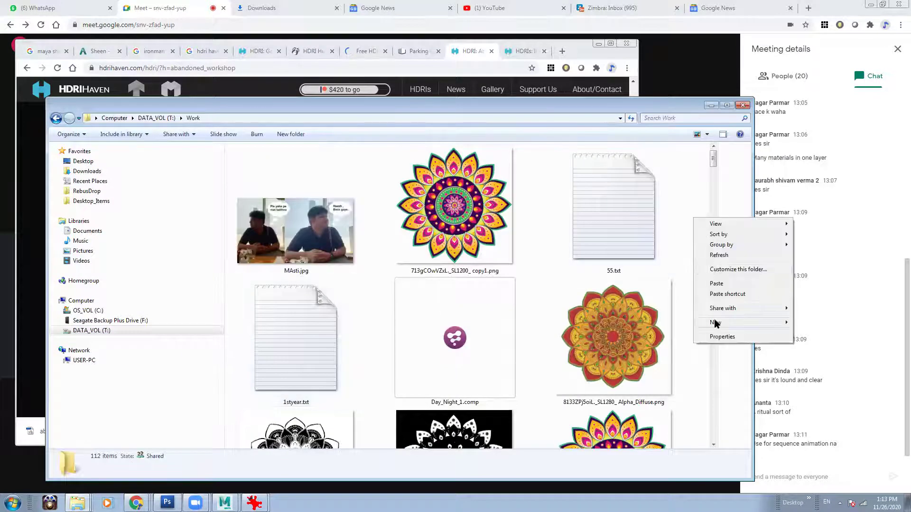
mouse_move(714, 321)
left_click(643, 323)
type("HDRI_")
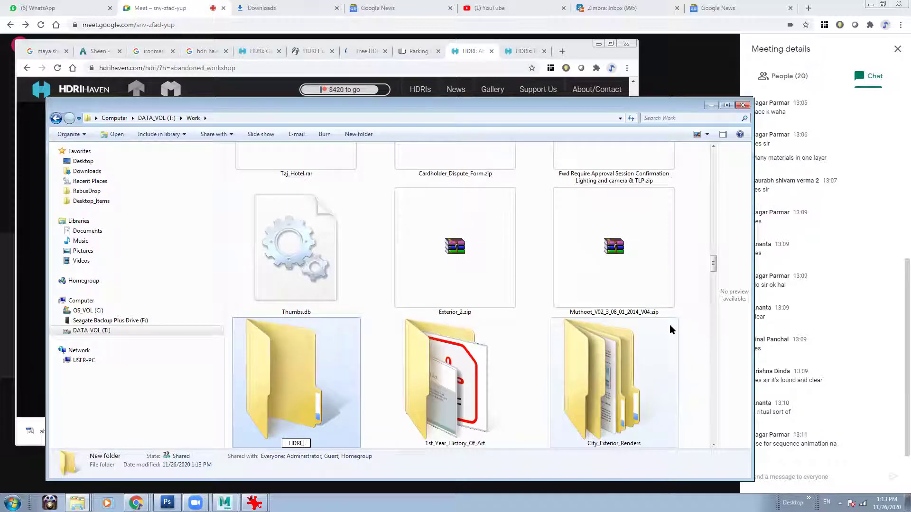
type("Garage")
key("Return")
Paste the HDR file and both backplates into the HDRI_Garage folder and minimize the folder window
key("Return")
key("ctrl+v")
left_click(714, 108)
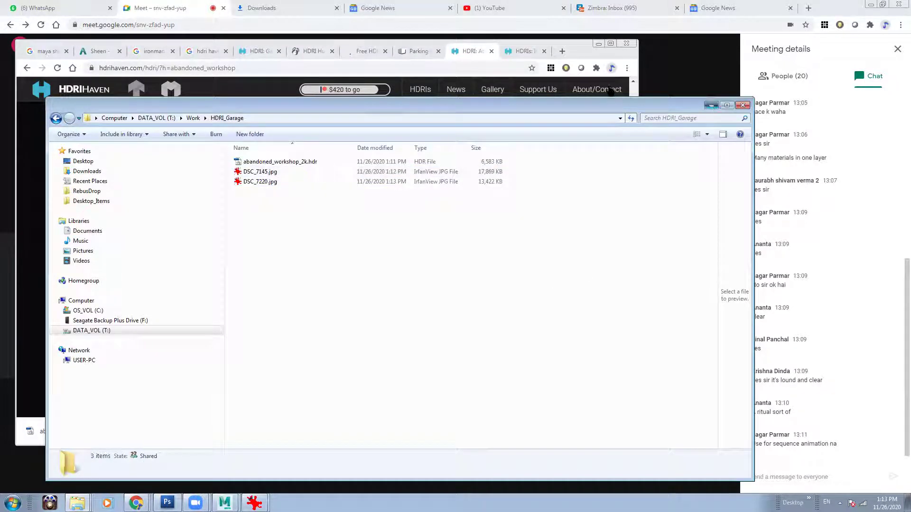
Minimize the HDRI Haven browser window and switch to Maya
left_click(598, 44)
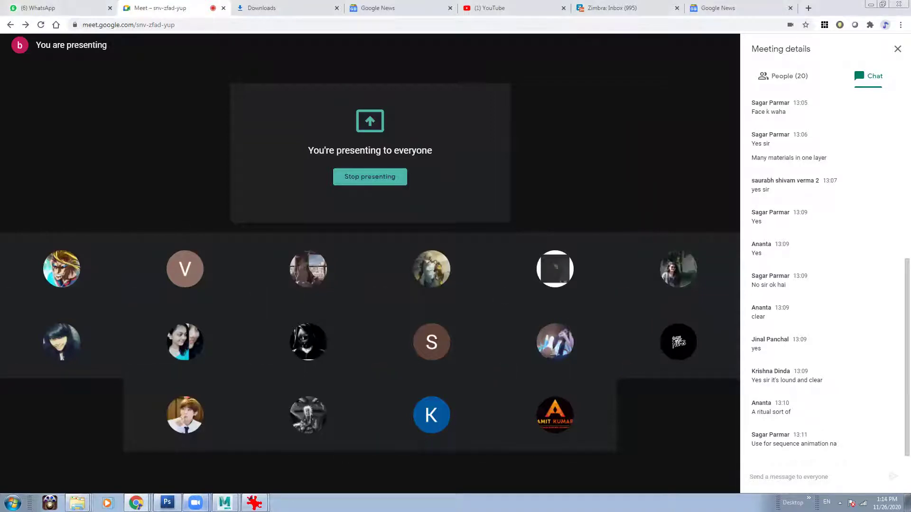
mouse_move(224, 502)
left_click(225, 483)
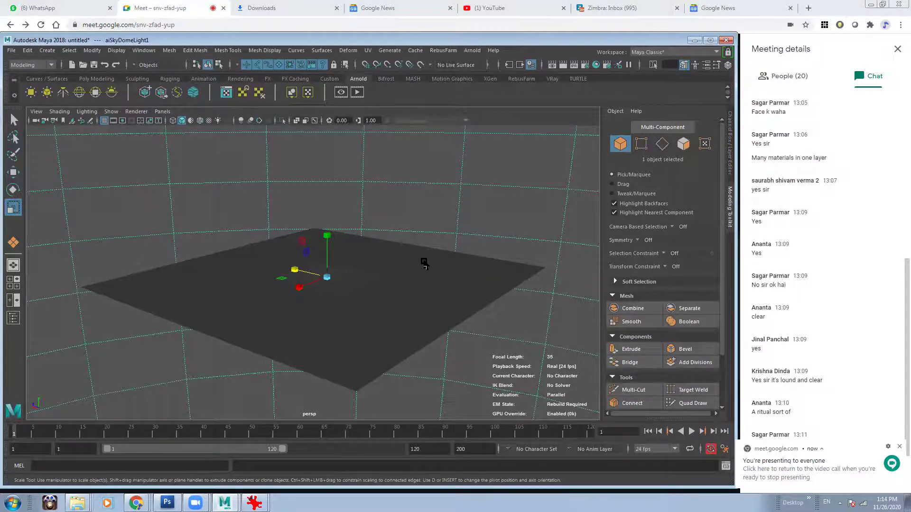
Create a polygon sphere at the middle of the ground plane and narrow it into a tall ellipsoid body
mouse_move(390, 258)
left_mouse_down("alt")
mouse_move(325, 285)
mouse_move(366, 214)
left_mouse_up("alt")
key("4")
key("5")
right_click(396, 190, "shift")
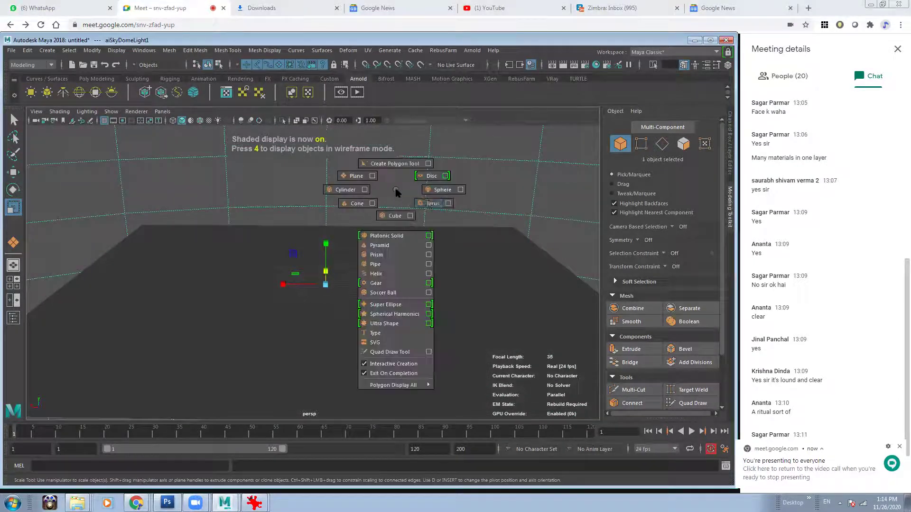
left_click(442, 189)
left_click_drag(326, 290, 356, 309)
mouse_move(281, 243)
left_mouse_down()
mouse_move(323, 245)
mouse_move(299, 244)
left_mouse_up()
key("ctrl+z")
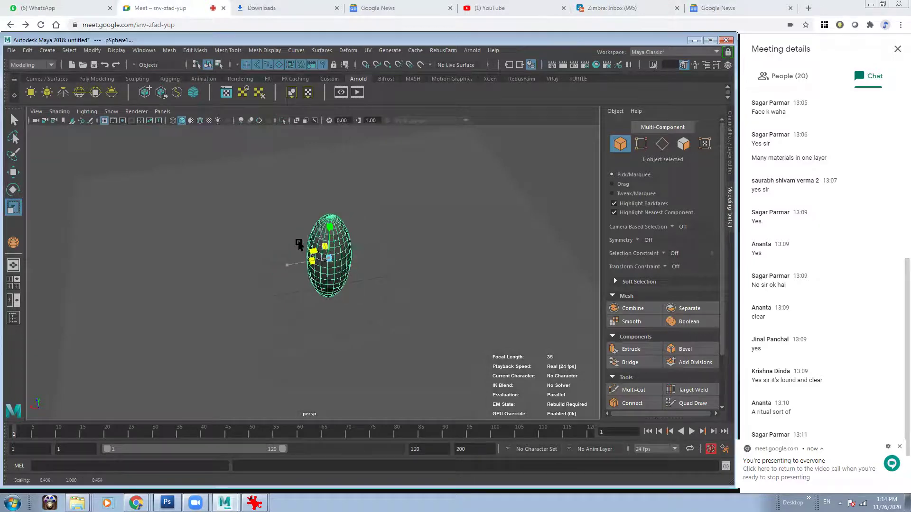
Duplicate the ellipsoid above the body, scale the copy into a round head and lower it onto the body
left_click_drag(365, 258, 338, 225, "alt")
key("ctrl+d")
key("w")
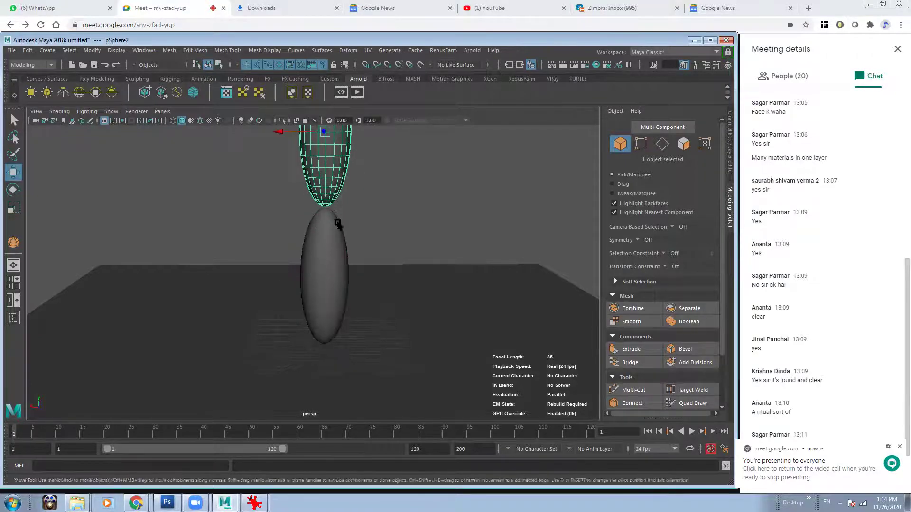
middle_click_drag(337, 224, 337, 268, "alt")
key("r")
left_click_drag(344, 183, 334, 177)
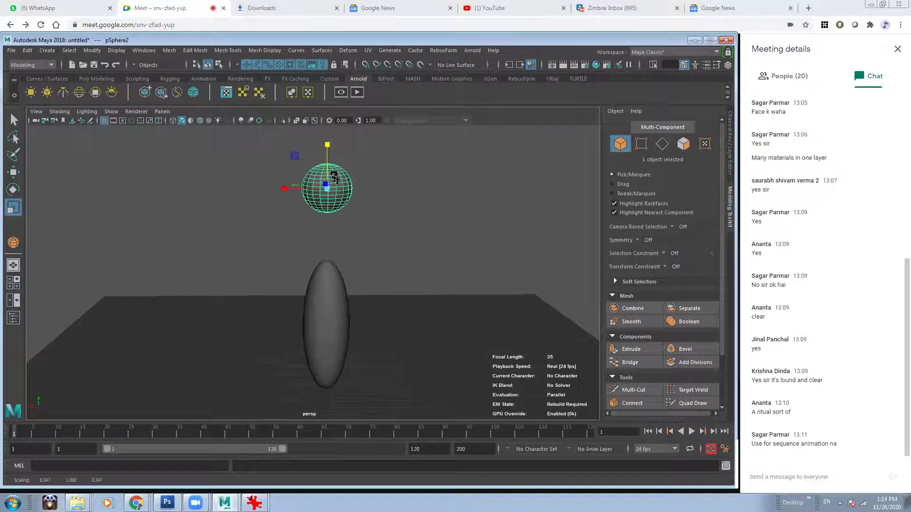
key("w")
left_click_drag(327, 143, 341, 216)
Create a polygon torus at the figure's base and raise it well above the head
left_click(406, 264)
left_click_drag(400, 328, 368, 303, "alt")
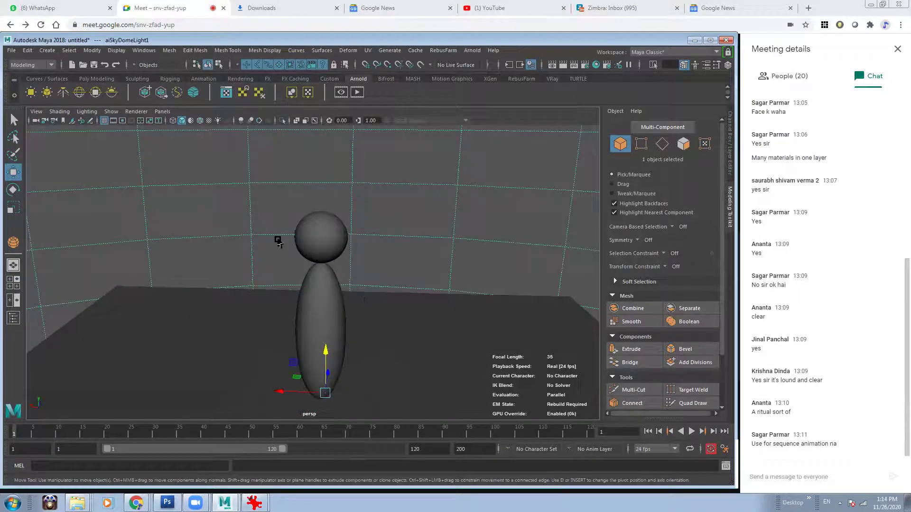
mouse_move(367, 257)
left_mouse_down("alt")
mouse_move(378, 269)
mouse_move(368, 264)
left_mouse_up("alt")
right_click_drag(407, 284, 424, 299, "shift")
left_click_drag(325, 398, 360, 399)
key("w")
left_click_drag(324, 356, 340, 179)
left_click_drag(280, 226, 281, 226)
scroll(321, 286, "up", 1)
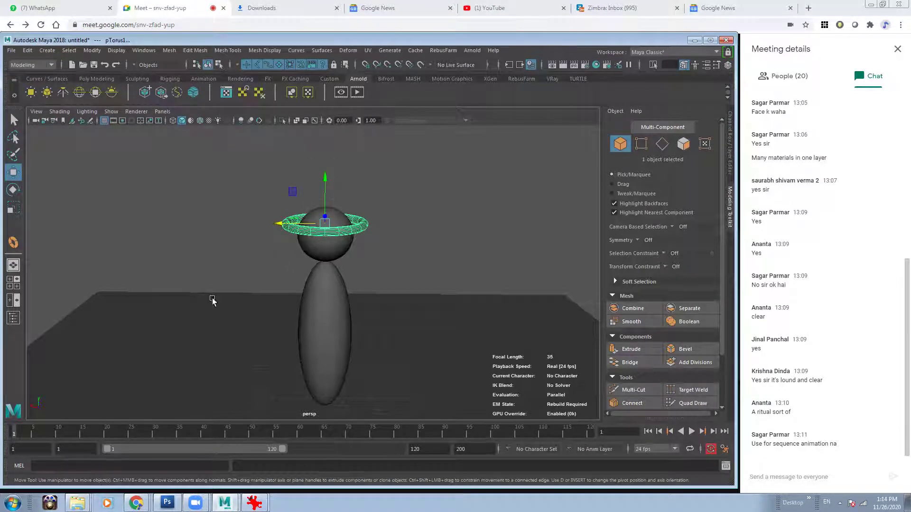
left_click_drag(326, 184, 333, 112)
Keyframe the torus at frame 1, go to frame 25 and show the torus's channel values
key("s")
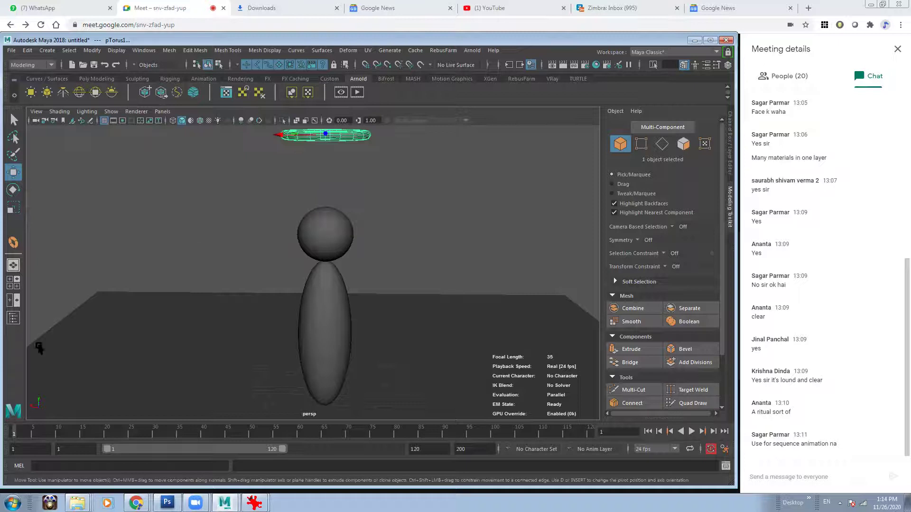
mouse_move(15, 432)
left_mouse_down()
mouse_move(476, 433)
mouse_move(131, 433)
left_mouse_up()
left_click(729, 65)
left_click(669, 153)
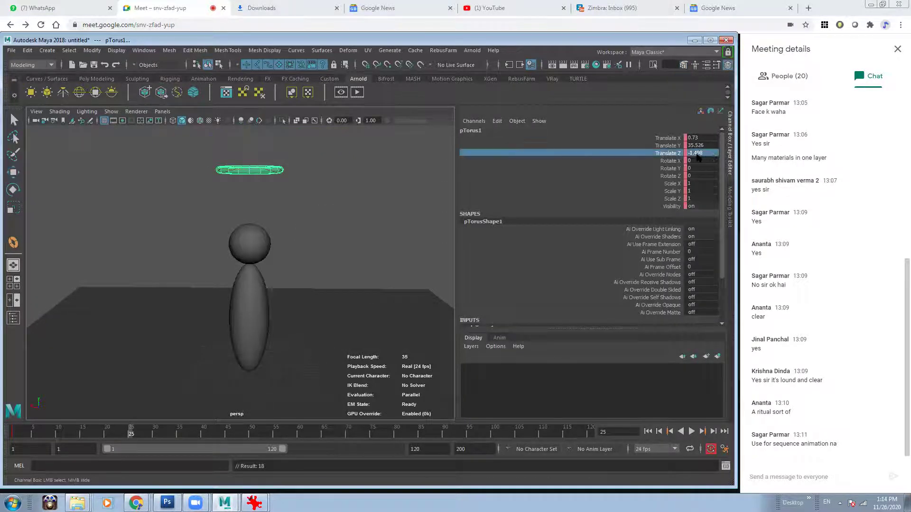
middle_click_drag(295, 203, 261, 208)
key("ctrl+z")
Change the torus's Translate Y at frame 25, keyframe it and return to frame 1
left_click(676, 146)
middle_click_drag(350, 195, 299, 196)
key("s")
left_click_drag(124, 433, 4, 438)
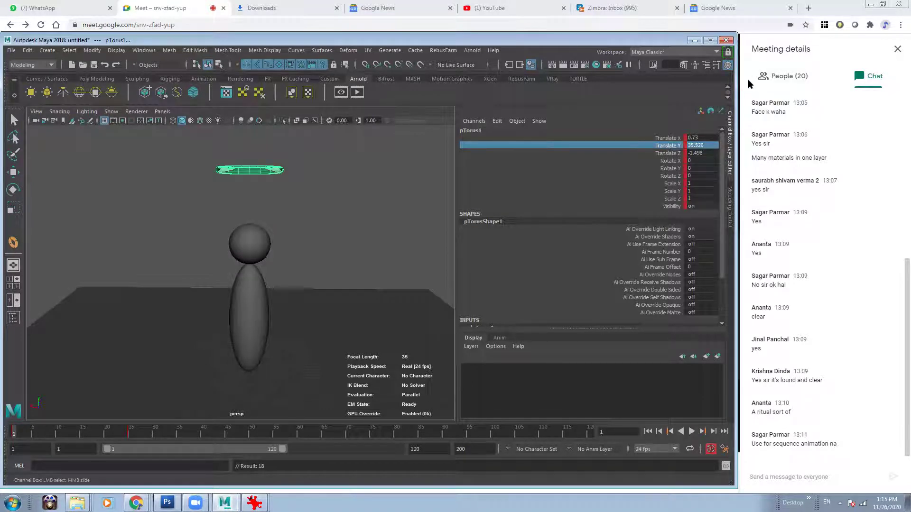
left_click(728, 64)
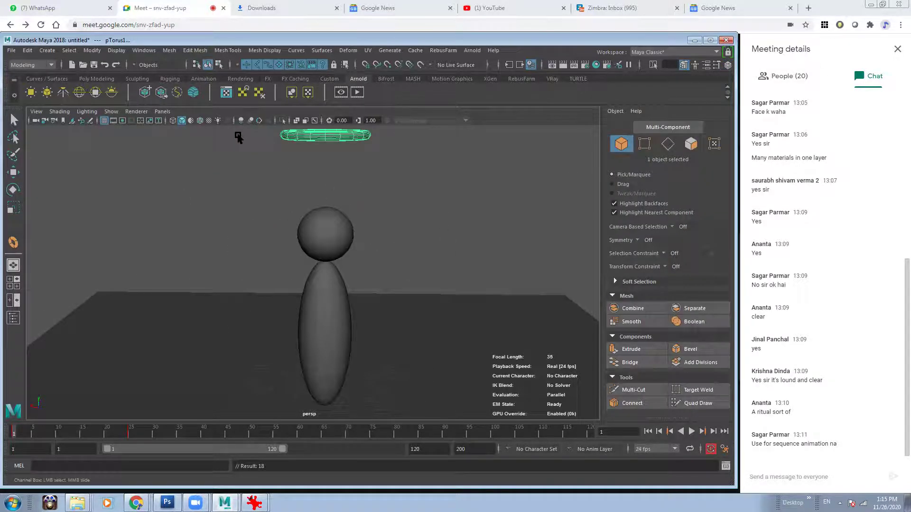
Open the Arnold RenderView and render the perspective view with the whole figure and torus in frame
left_click(195, 201)
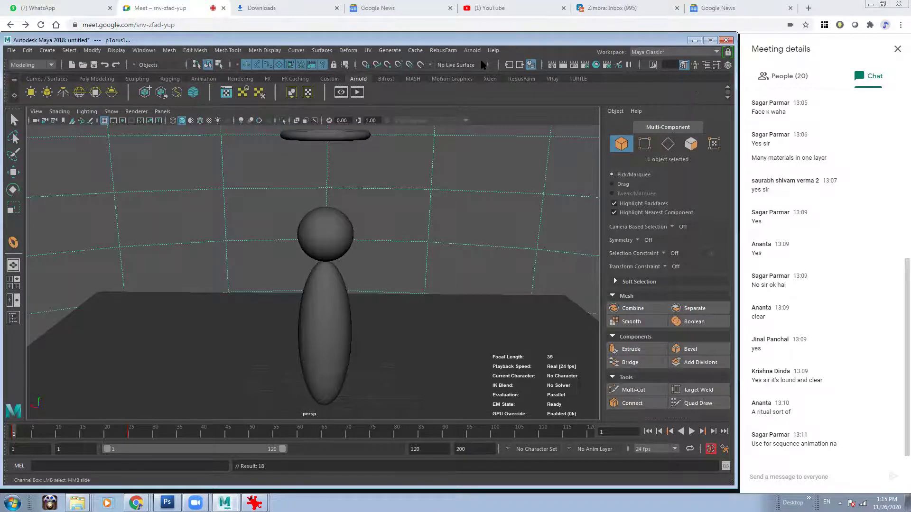
left_click(472, 51)
left_click(508, 74)
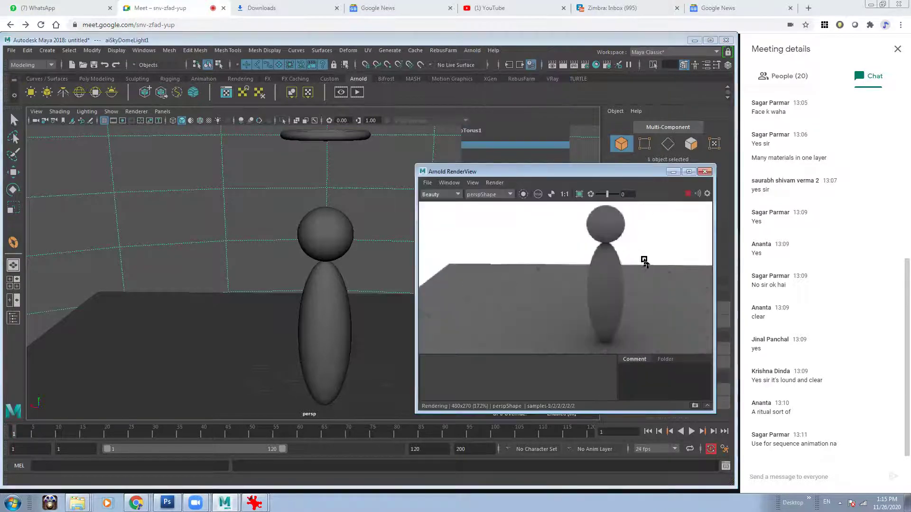
scroll(644, 261, "down", 3)
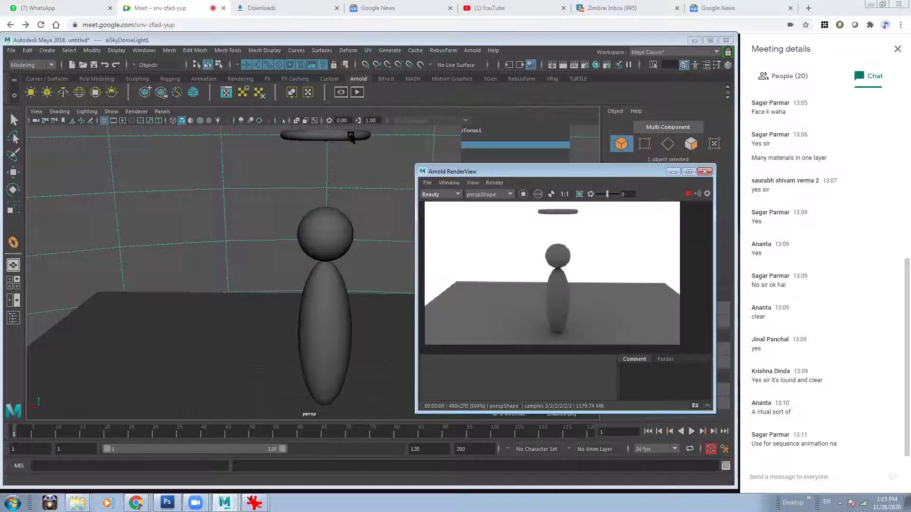
Assign a new aiStandardSurface material to the torus above the head
left_click(351, 136)
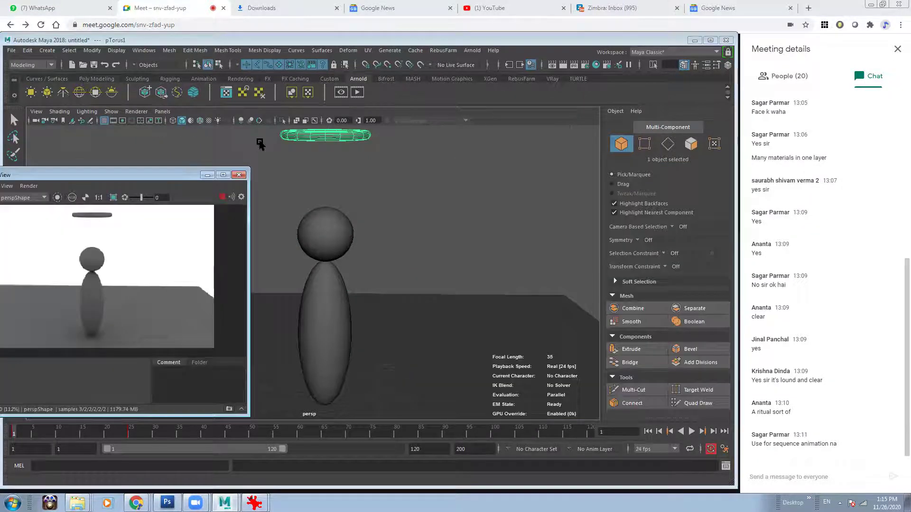
right_click_drag(316, 136, 313, 385)
left_click(475, 213)
left_click(528, 274)
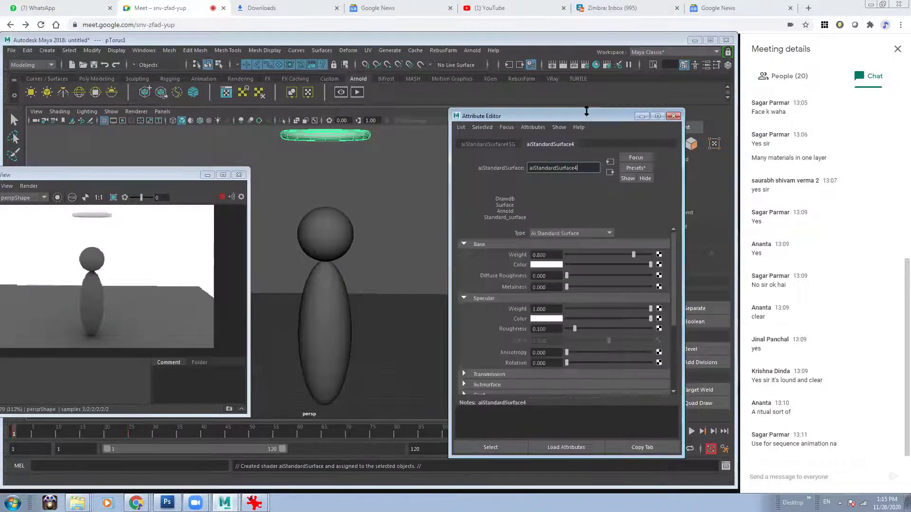
Replace the torus material's settings with the Incandescent_Bulb preset
left_click(638, 169)
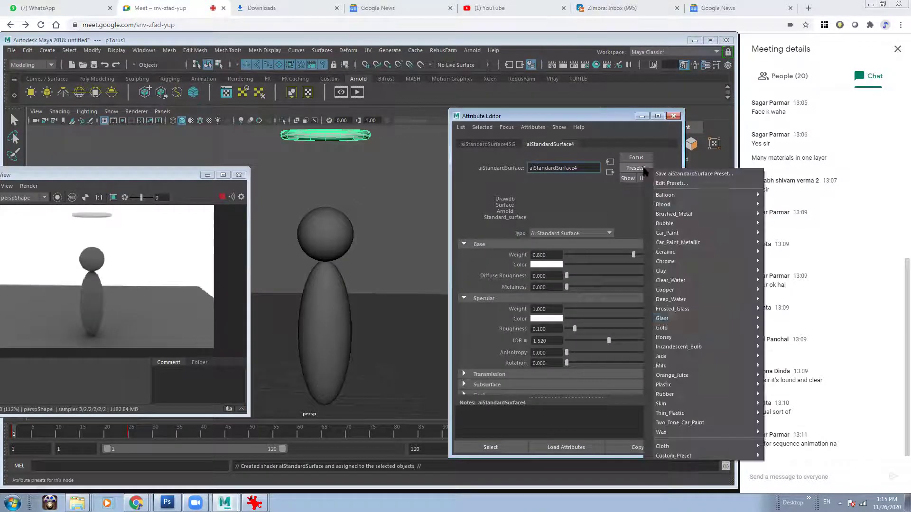
mouse_move(679, 347)
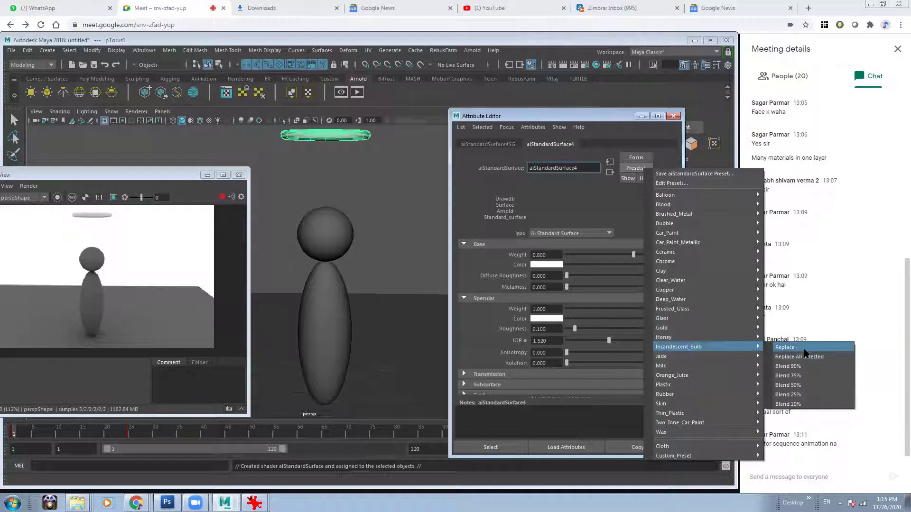
left_click(794, 357)
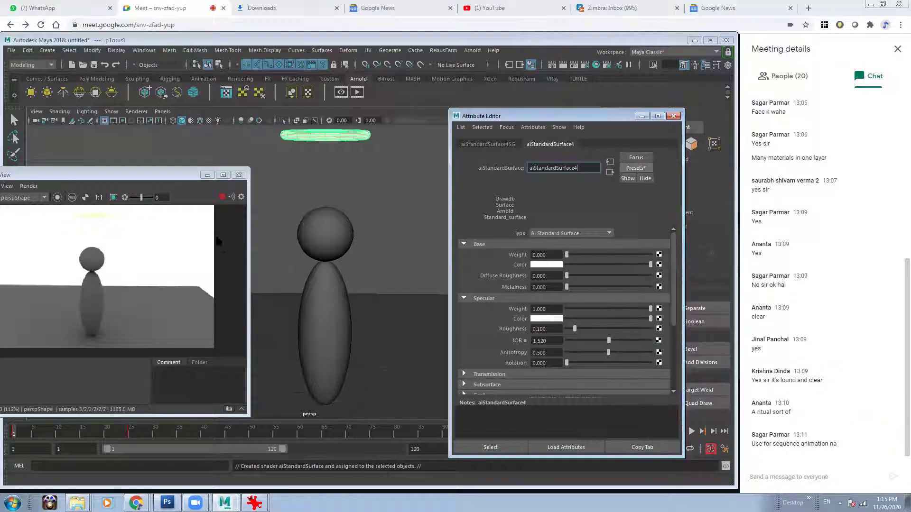
Set the skydome light's Camera visibility to 0 and move the attribute window aside
left_click(366, 184)
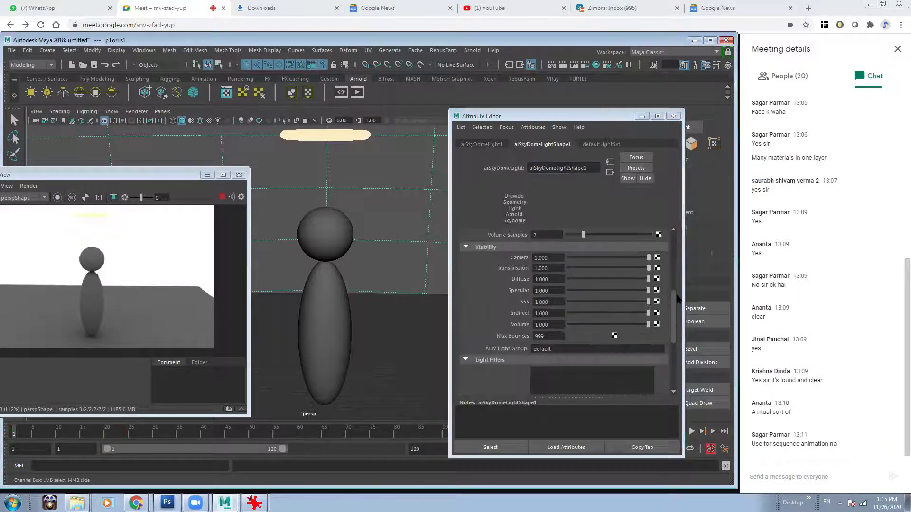
scroll(665, 292, "up", 1)
left_click_drag(649, 287, 568, 287)
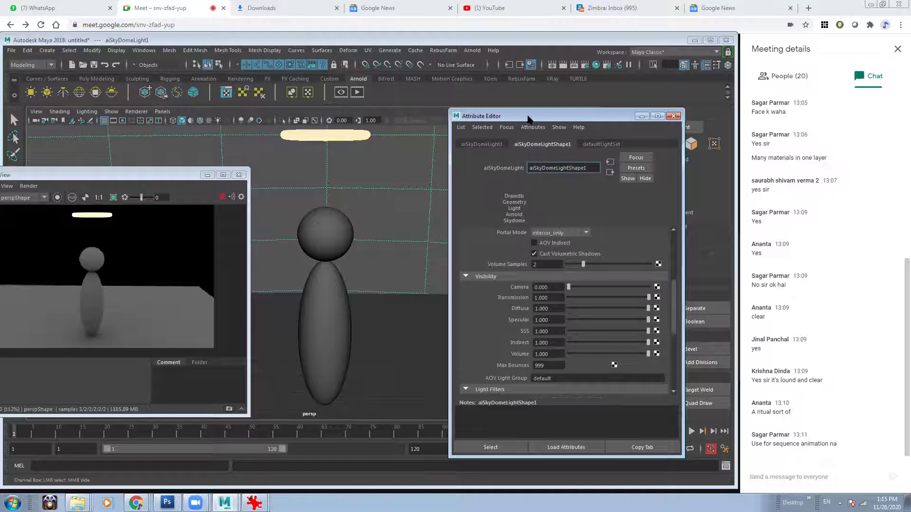
left_click_drag(532, 117, 610, 122)
Assign a new aiStandardSurface material to the ground plane
left_click(379, 344)
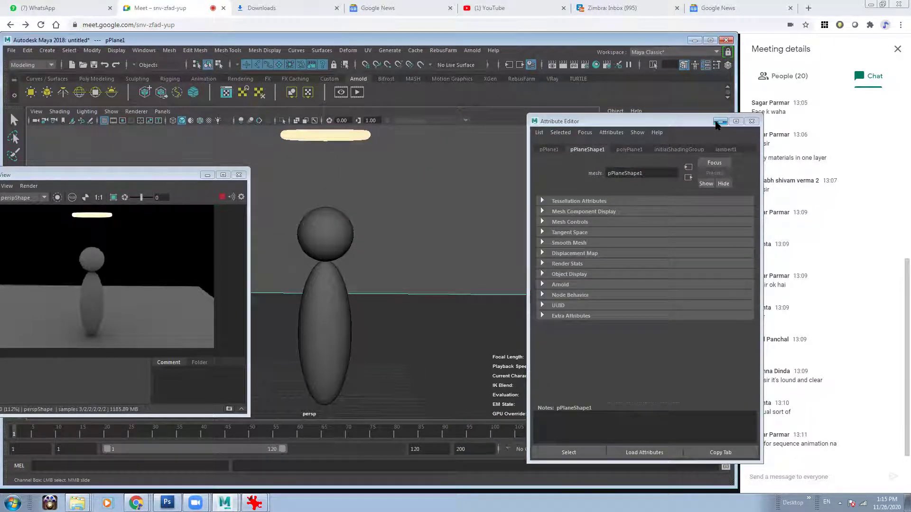
right_click_drag(407, 328, 413, 470)
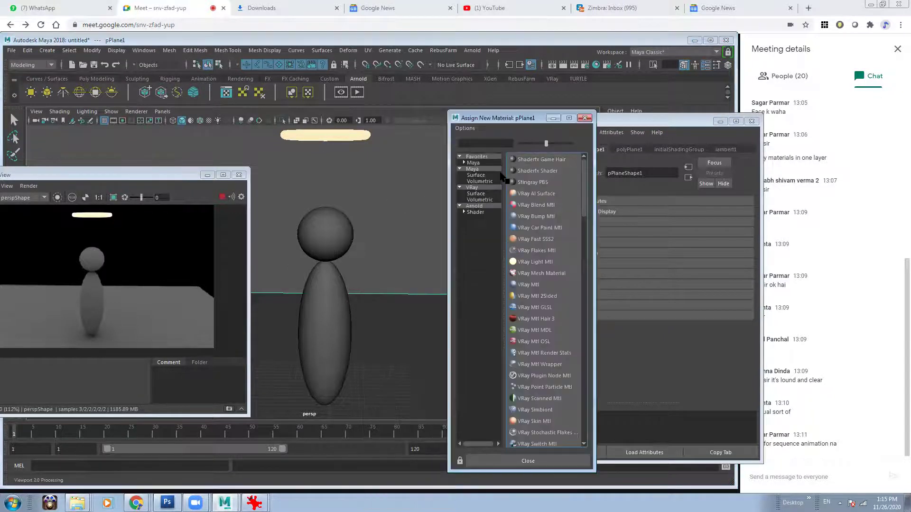
left_click(475, 212)
left_click(544, 283)
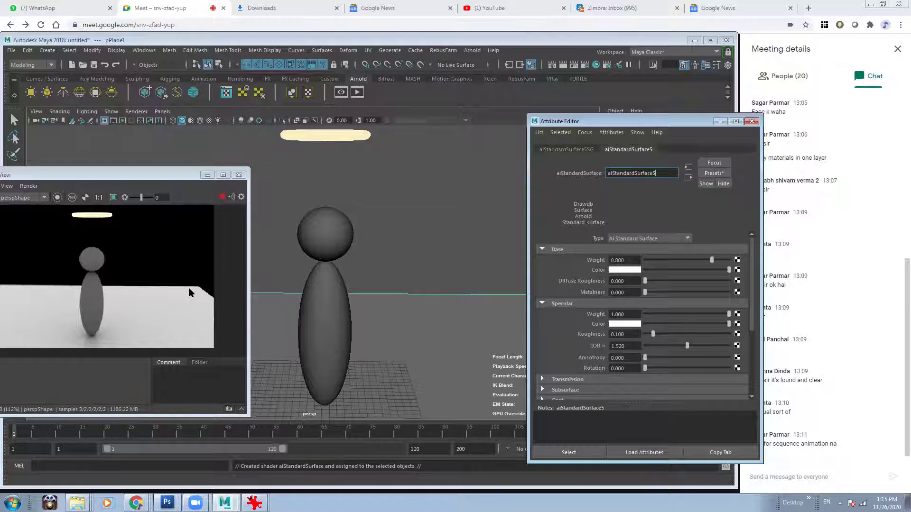
Assign one new aiStandardSurface material to both the figure's head sphere and its elongated body
left_click(332, 248)
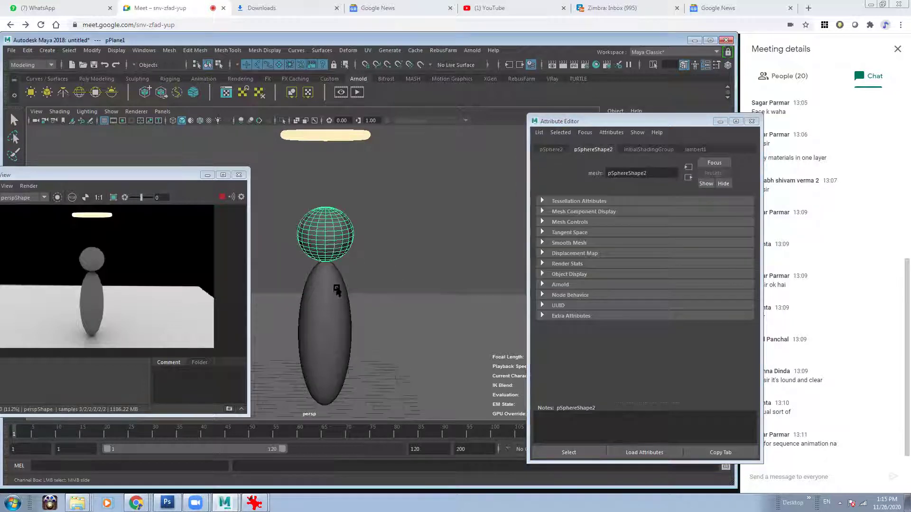
left_click(333, 309, "shift")
right_click_drag(323, 277, 319, 475)
left_click(474, 212)
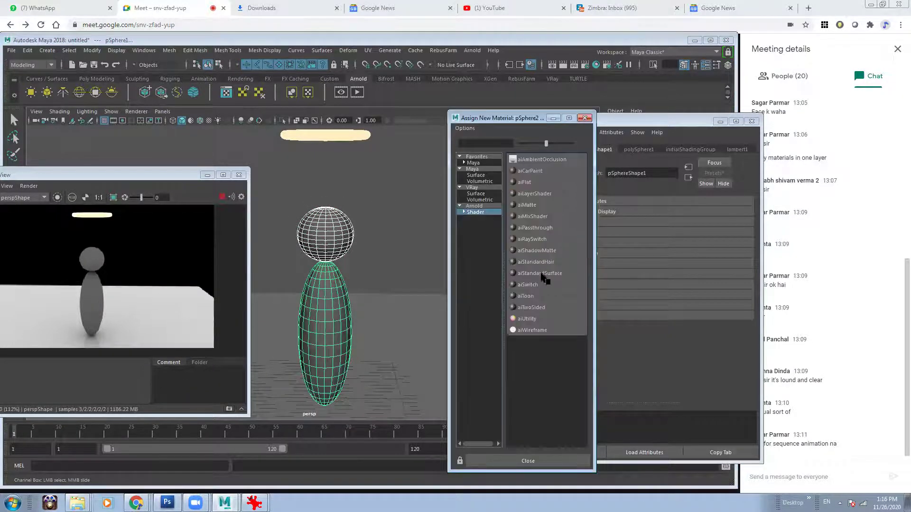
left_click(542, 274)
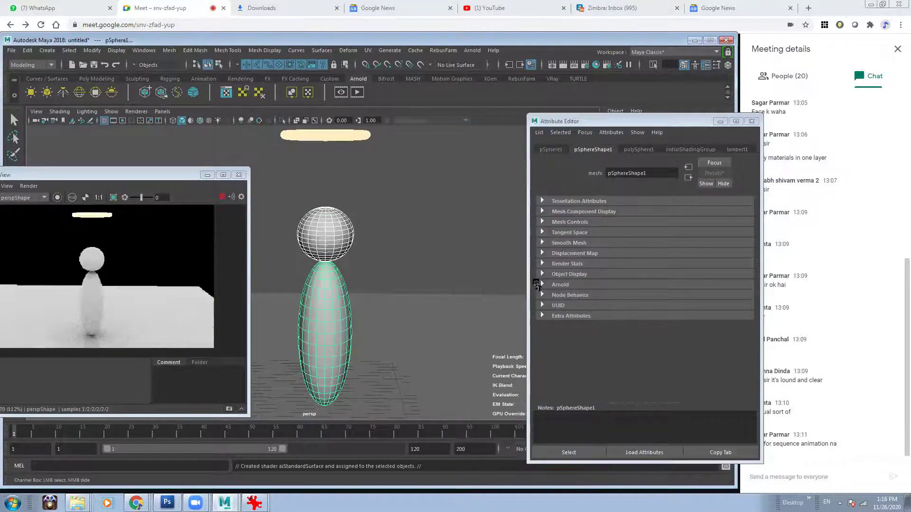
Replace the figure material's settings with the Plastic preset
left_click(339, 246)
left_click(712, 174)
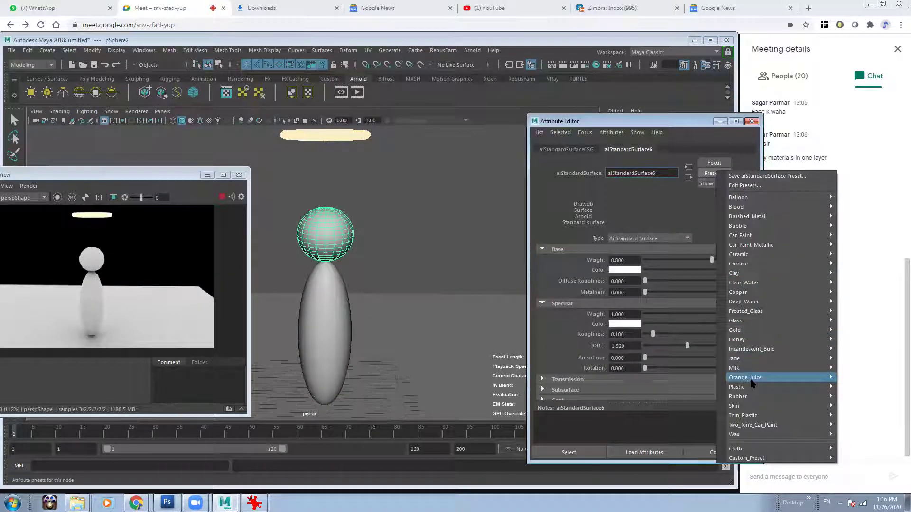
mouse_move(752, 387)
left_click(700, 386)
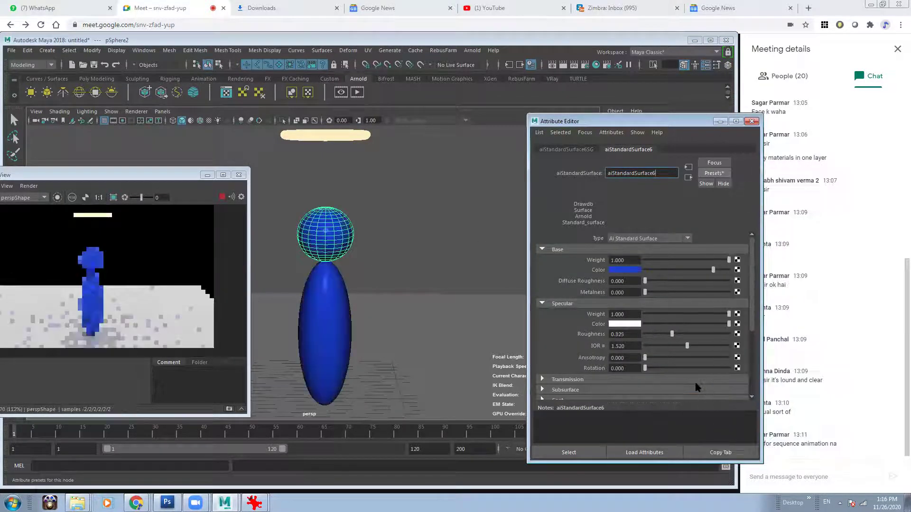
Lower the figure material's Subsurface Weight to the minimum
scroll(641, 376, "down", 3)
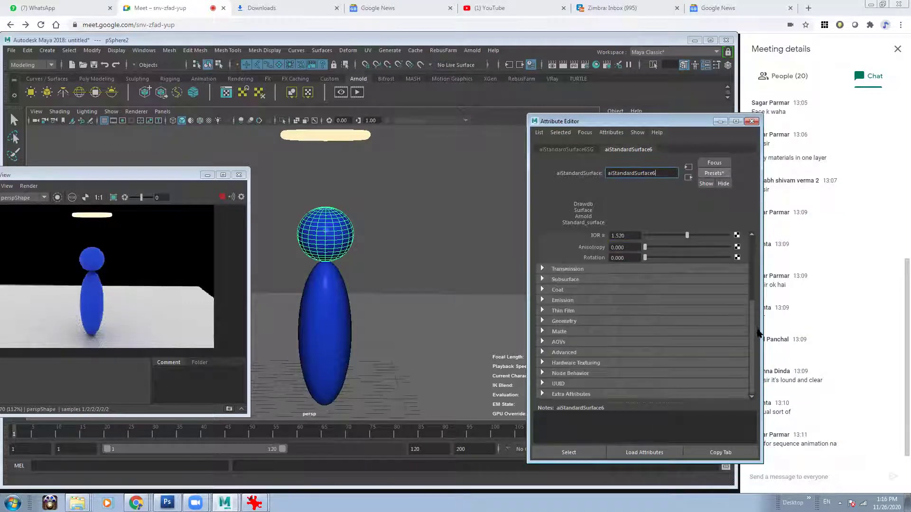
left_click(570, 280)
left_click_drag(678, 289, 645, 289)
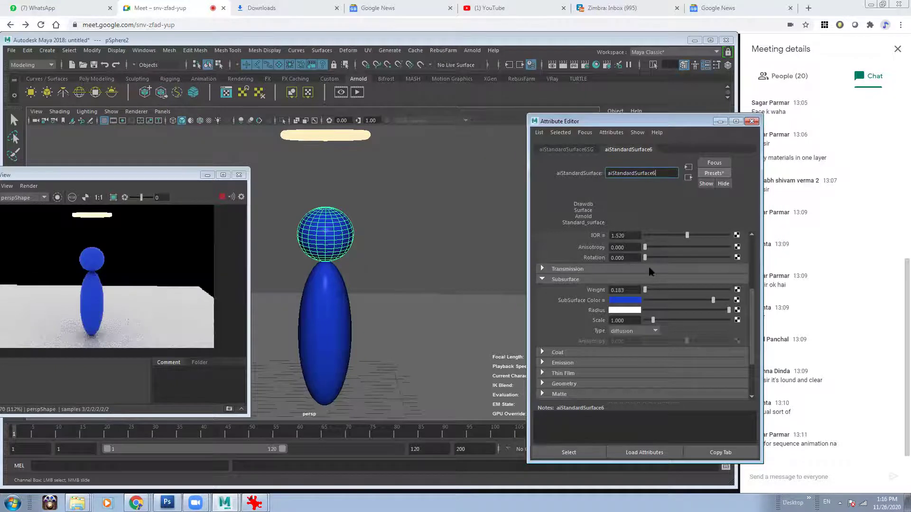
Select the skydome light and examine its Camera visibility setting
left_click(432, 209)
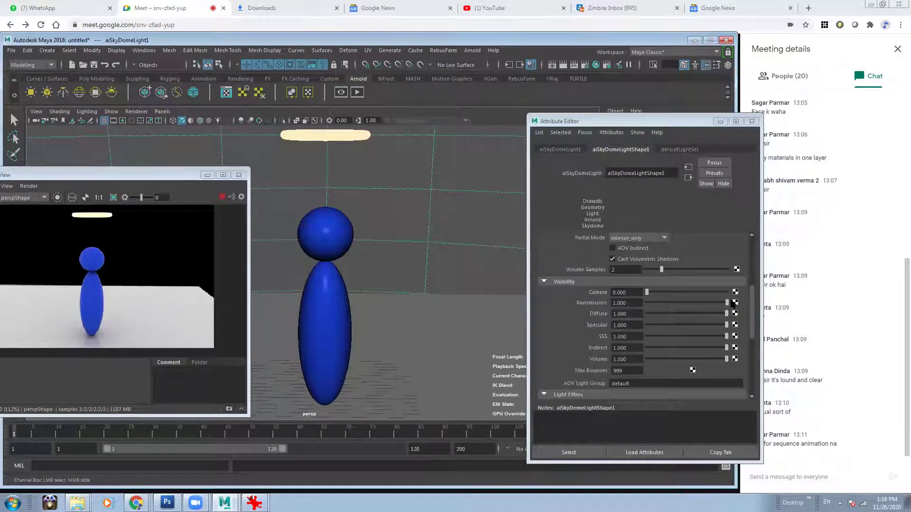
mouse_move(753, 304)
left_mouse_down()
mouse_move(754, 254)
mouse_move(759, 289)
left_mouse_up()
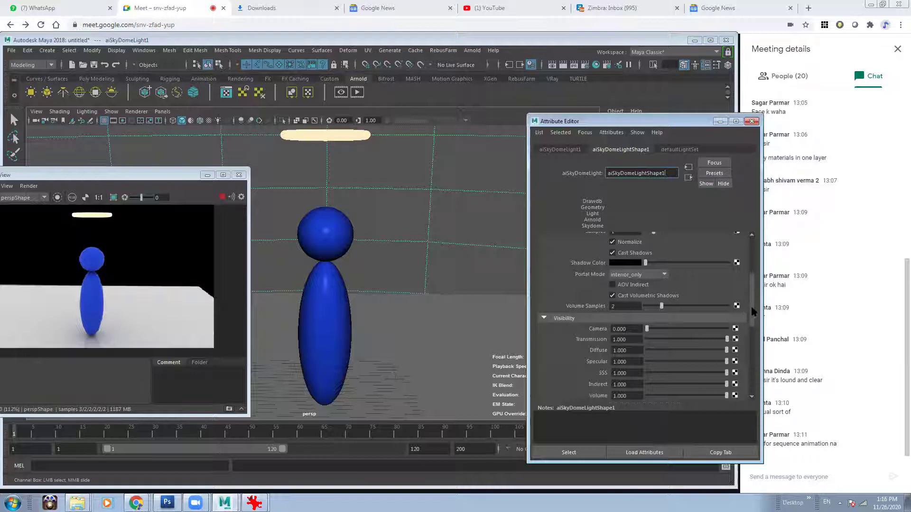
scroll(751, 306, "down", 2)
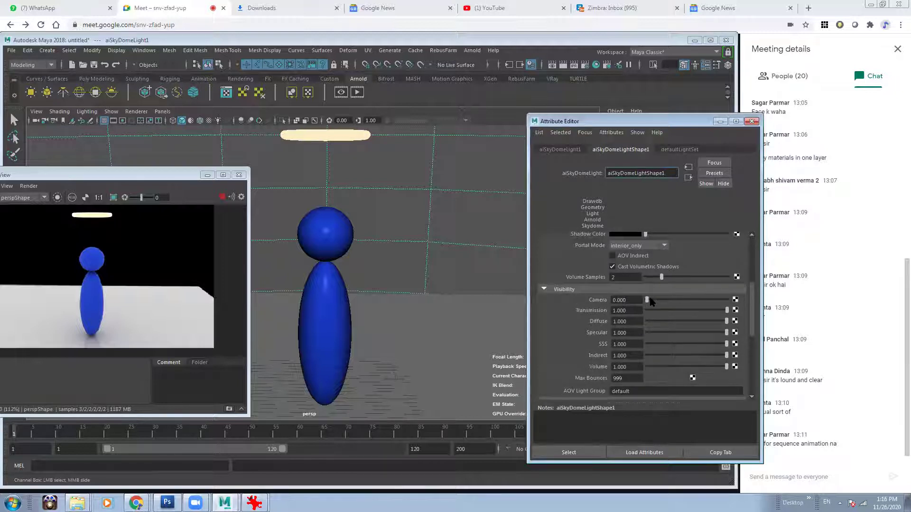
left_click(625, 300)
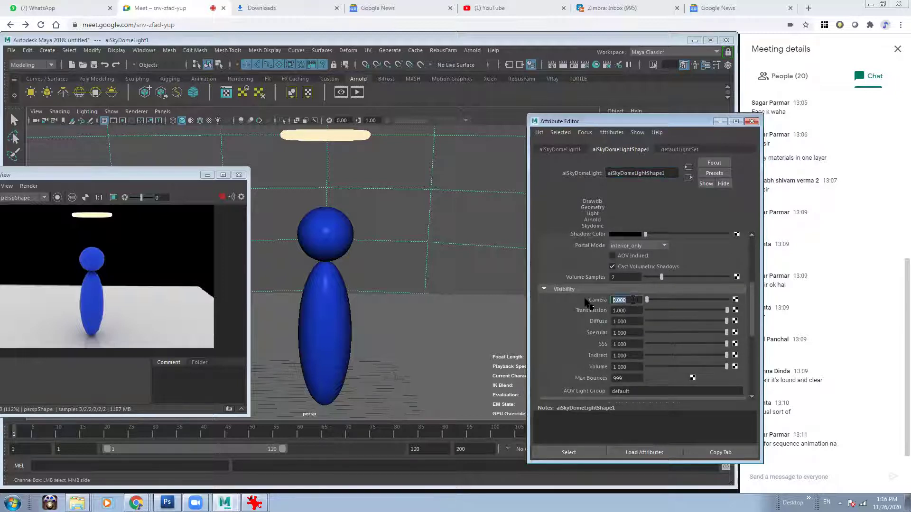
Rearrange the Attribute Editor and Arnold RenderView windows, and display the render's alpha channel
left_click_drag(651, 125, 607, 123)
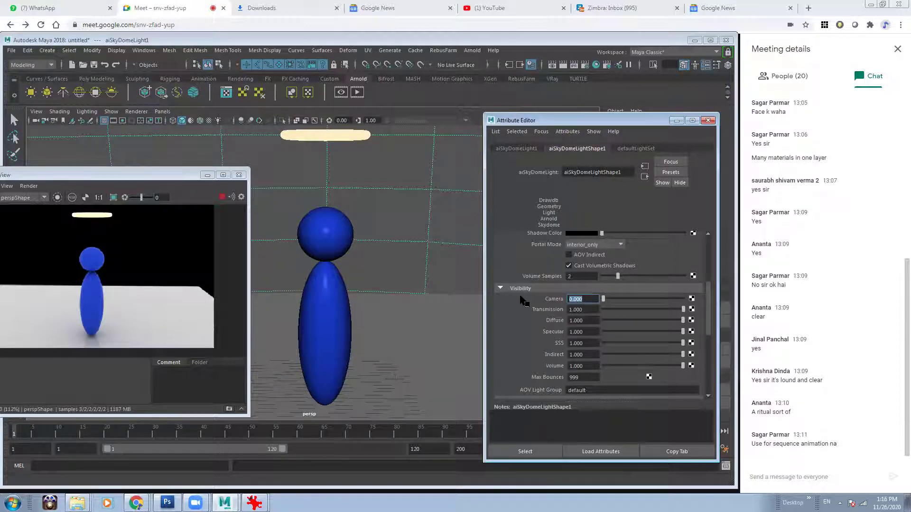
left_click_drag(64, 175, 130, 174)
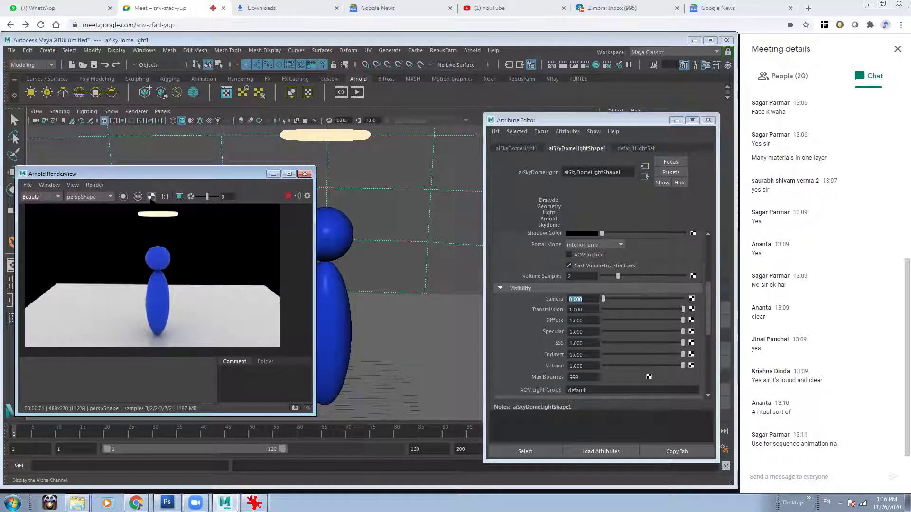
left_click(151, 197)
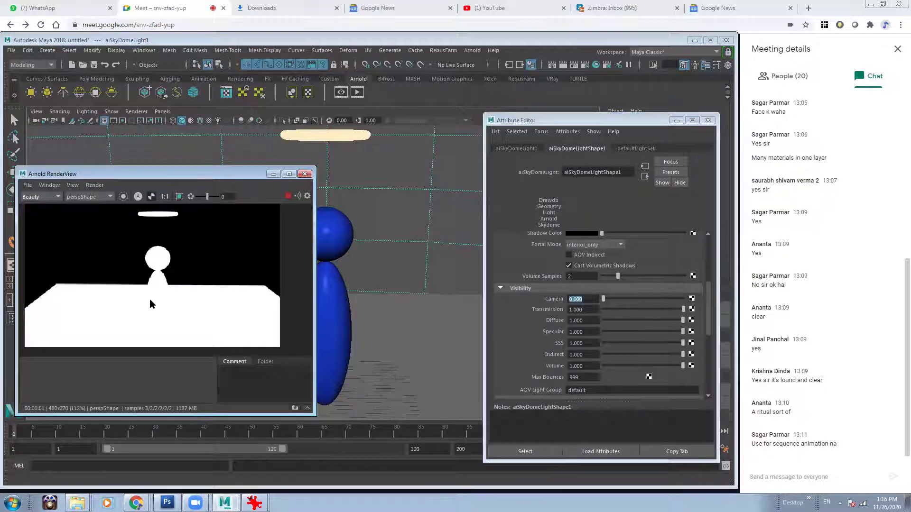
Set the sky dome light's Camera visibility to 1, return it to 0, and switch the render preview from alpha to color
left_click(576, 298)
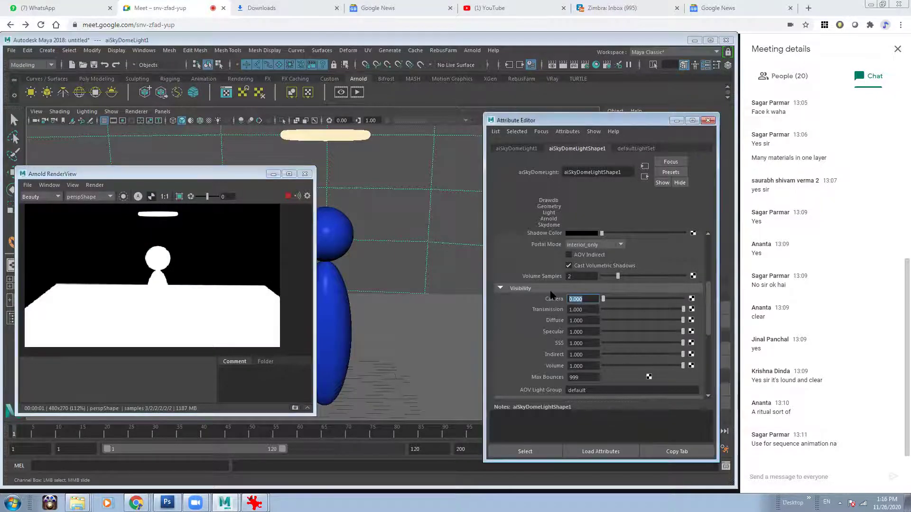
key("Return")
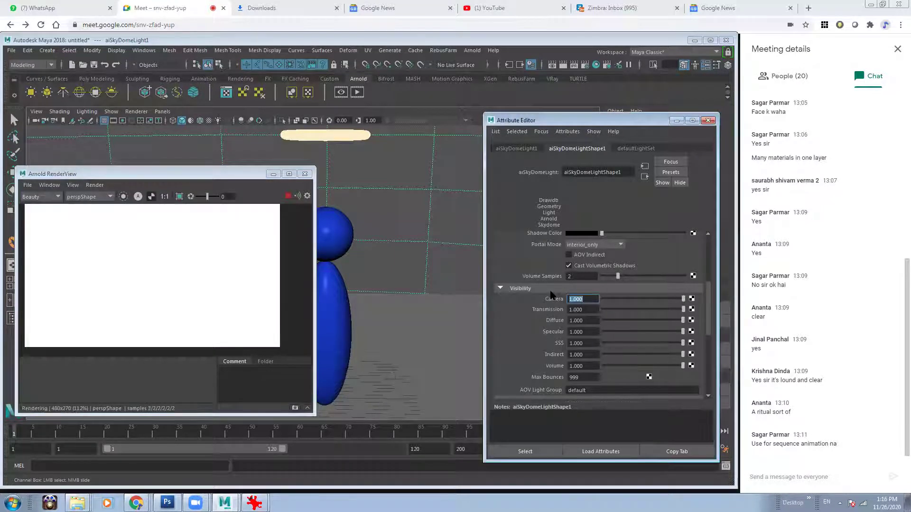
left_click(584, 298)
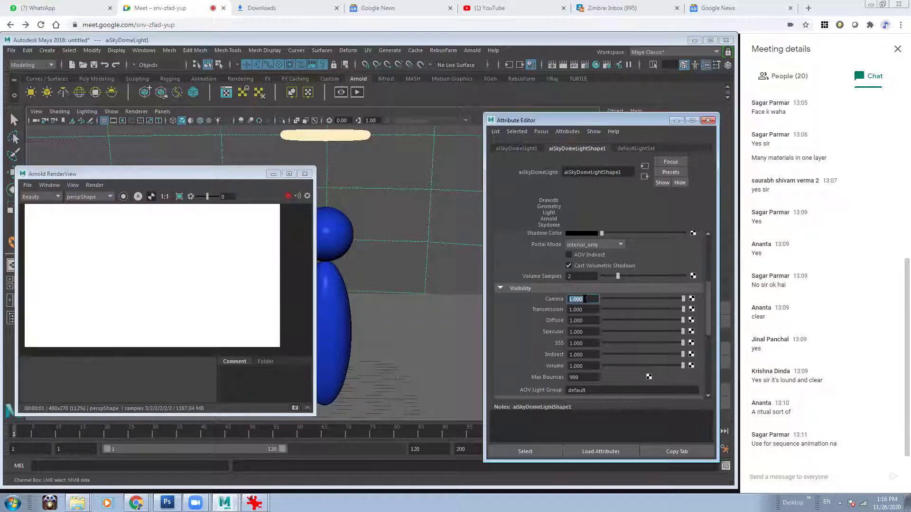
type("0")
key("Return")
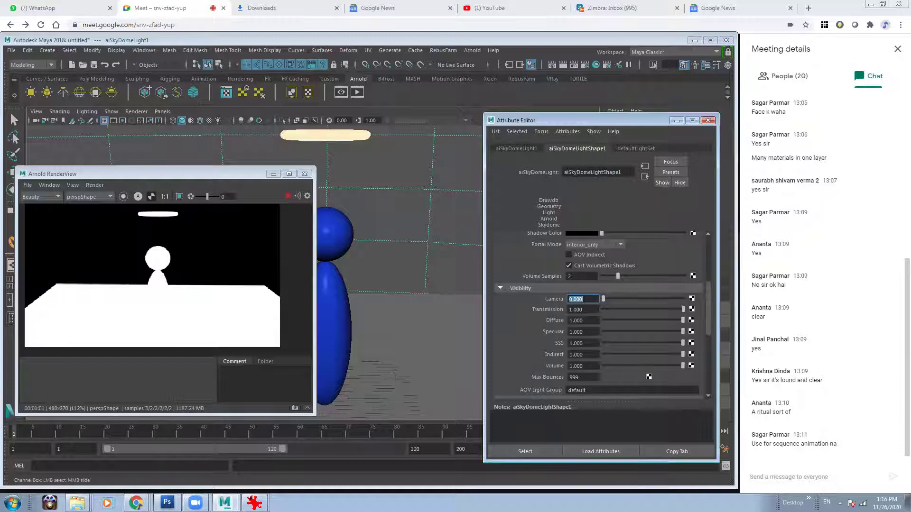
left_click(138, 197)
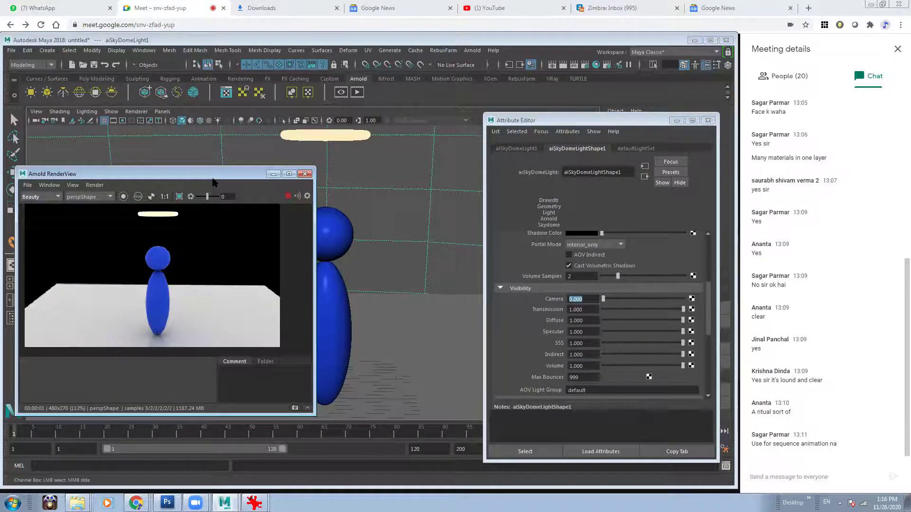
Select the perspective camera and lock all of its transform and shape channels
left_click_drag(219, 175, 260, 173)
left_click(36, 112)
left_click(55, 123)
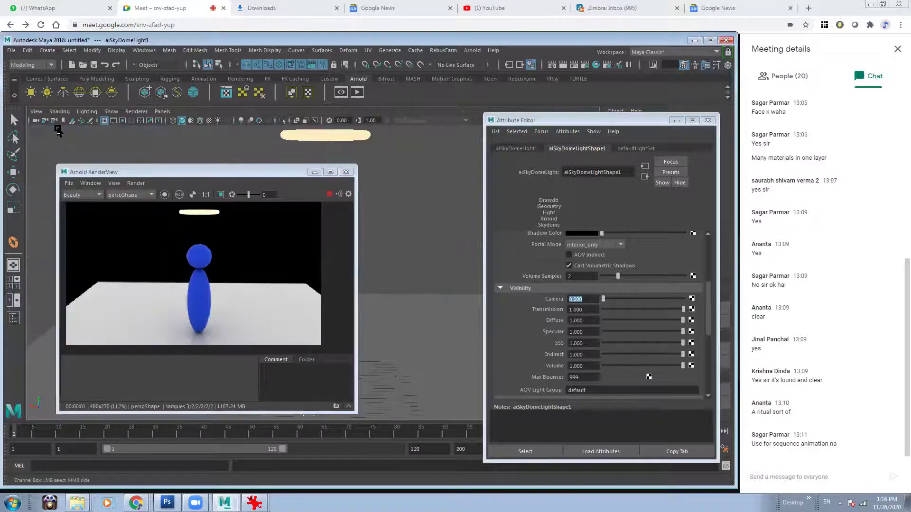
left_click(676, 120)
left_click(727, 65)
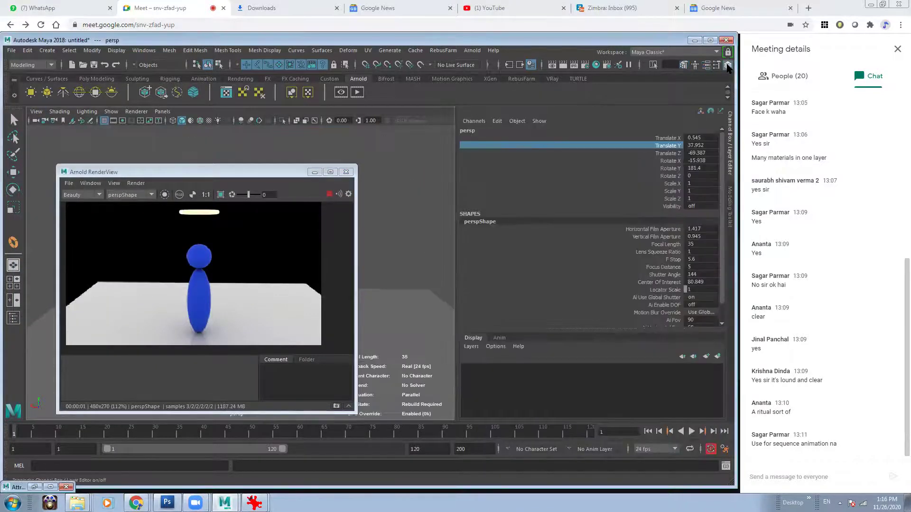
left_click_drag(675, 143, 709, 345)
right_click(662, 237)
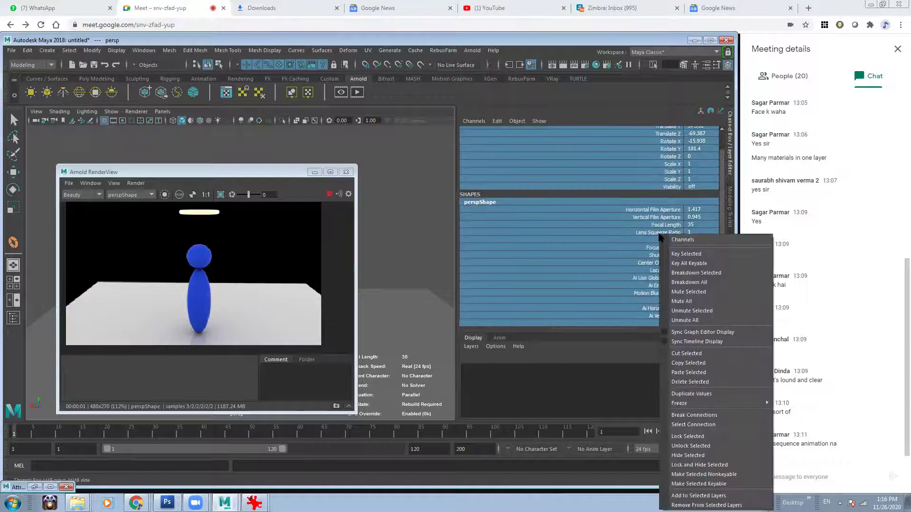
left_click(701, 437)
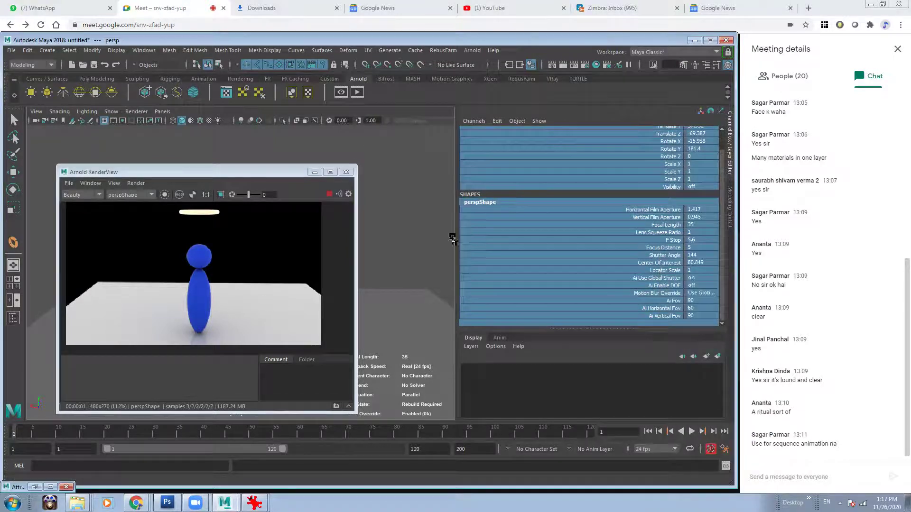
left_click(728, 65)
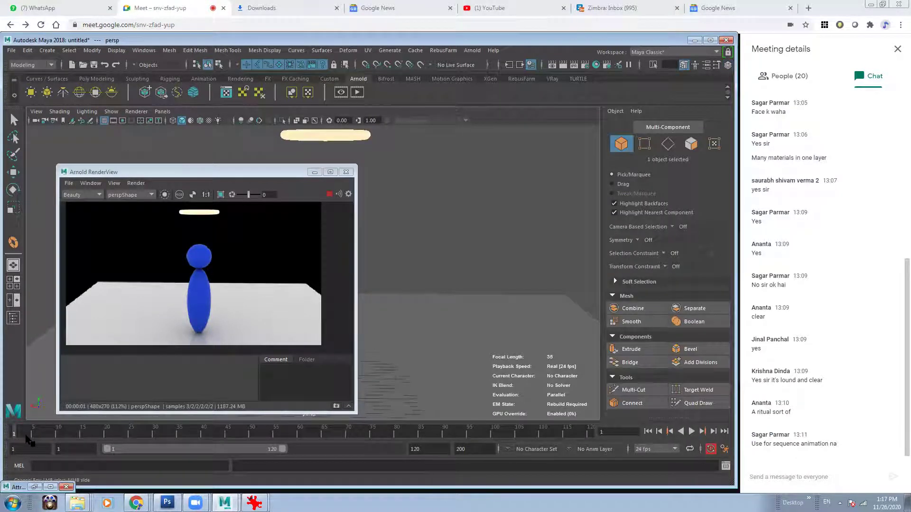
Go to frame 30 and view the figure close up in the live render
left_click_drag(25, 434, 155, 436)
left_click(180, 269)
scroll(180, 268, "up", 3)
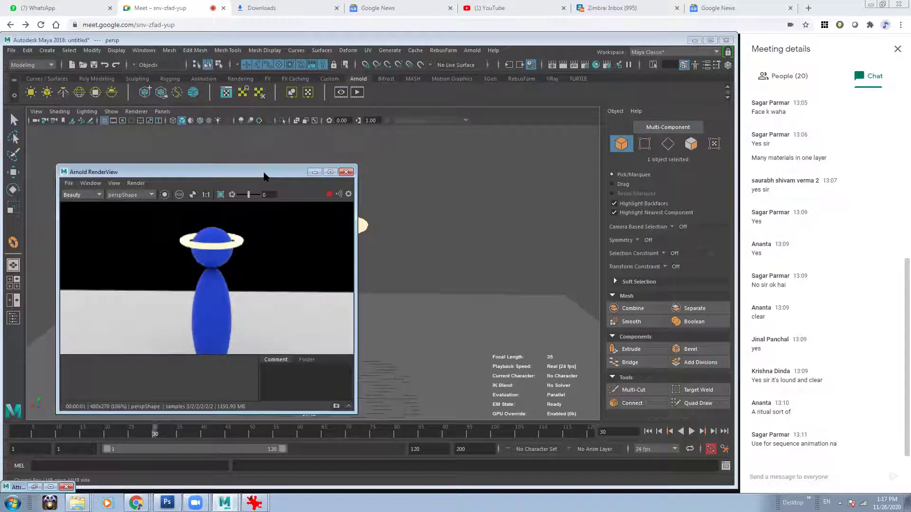
Change the base color of the head sphere's aiStandardSurface6 material to light purple with hue 270, saturation 0.353 and value 0.818
left_click_drag(263, 177, 158, 158)
left_click(327, 212)
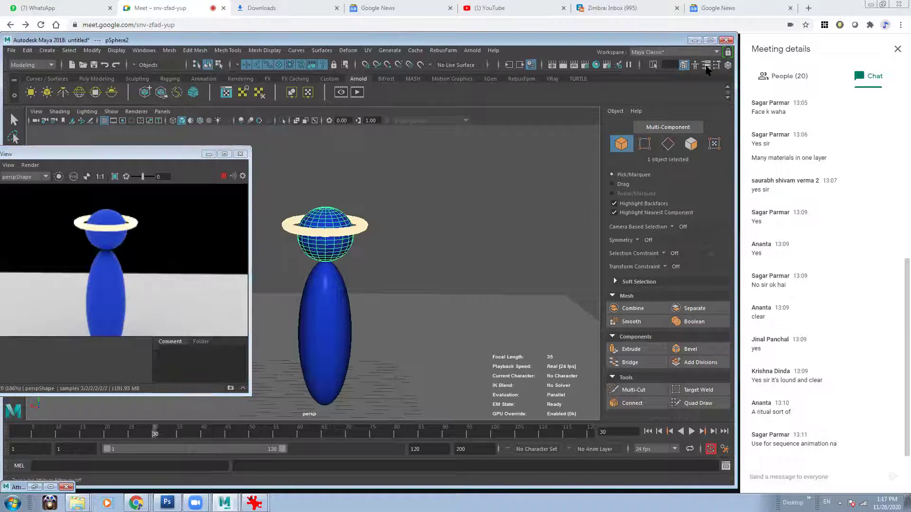
left_click(706, 66)
left_click(628, 149)
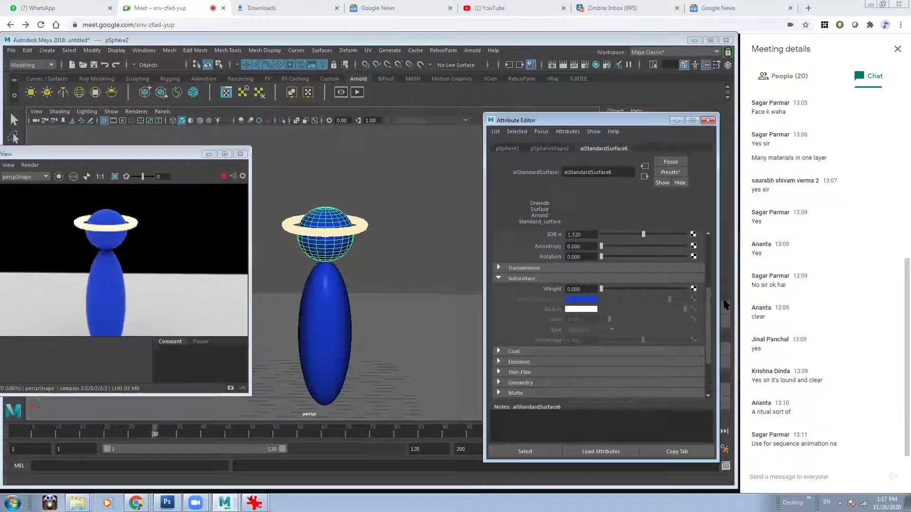
left_click_drag(709, 302, 715, 232)
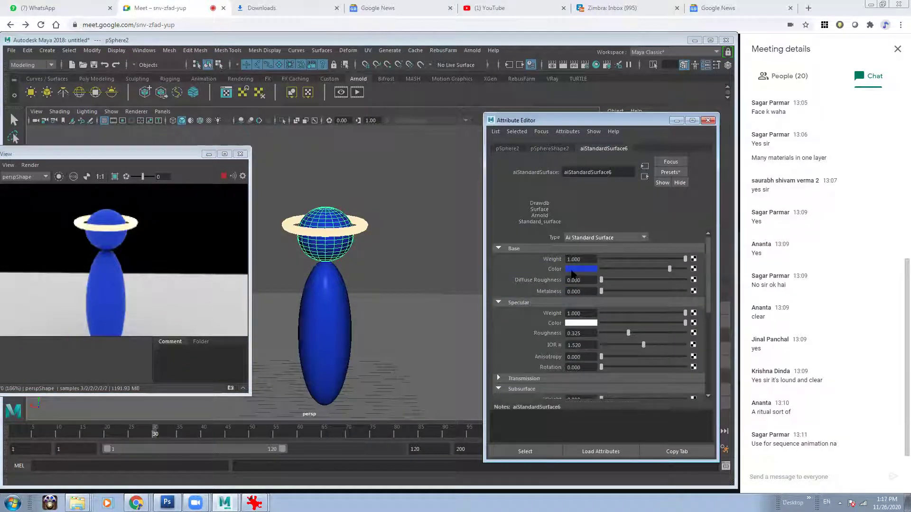
left_click(579, 269)
mouse_move(555, 296)
left_mouse_down()
mouse_move(581, 296)
mouse_move(541, 307)
left_mouse_up()
left_click(545, 307)
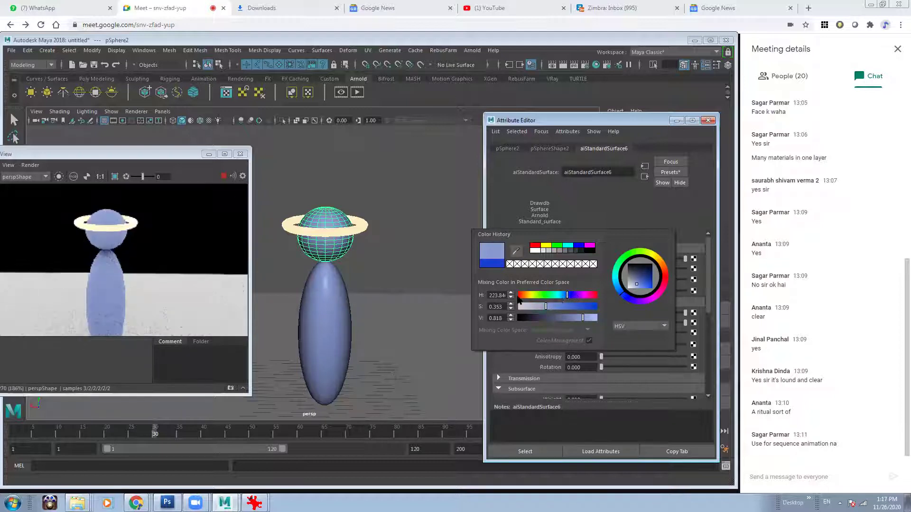
left_click(526, 296)
left_click(577, 296)
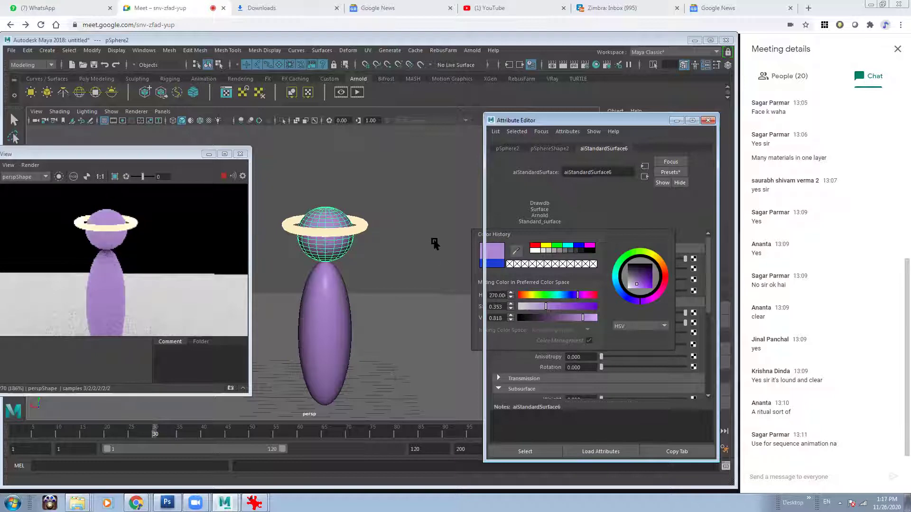
scroll(150, 247, "down", 2)
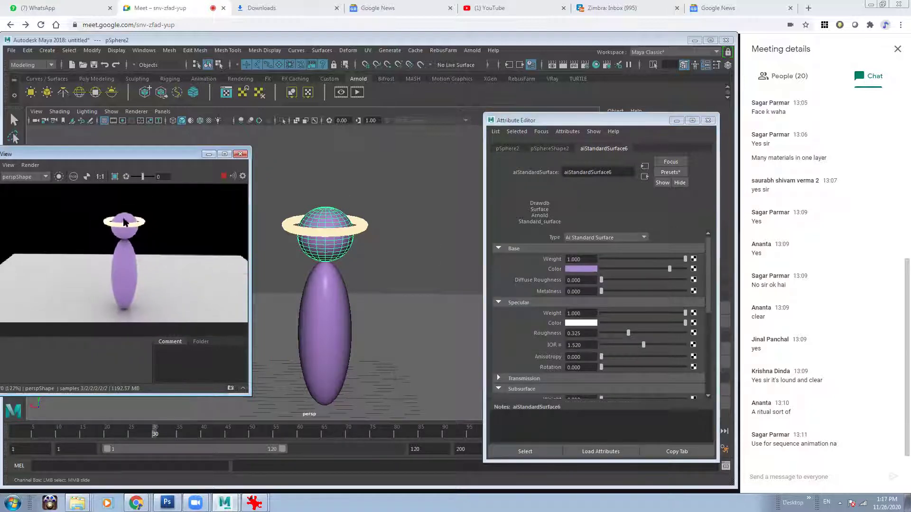
left_click(708, 120)
Create a small polygon cube on the ground plane beside the figure and activate the Move tool
left_click_drag(167, 156, 168, 152)
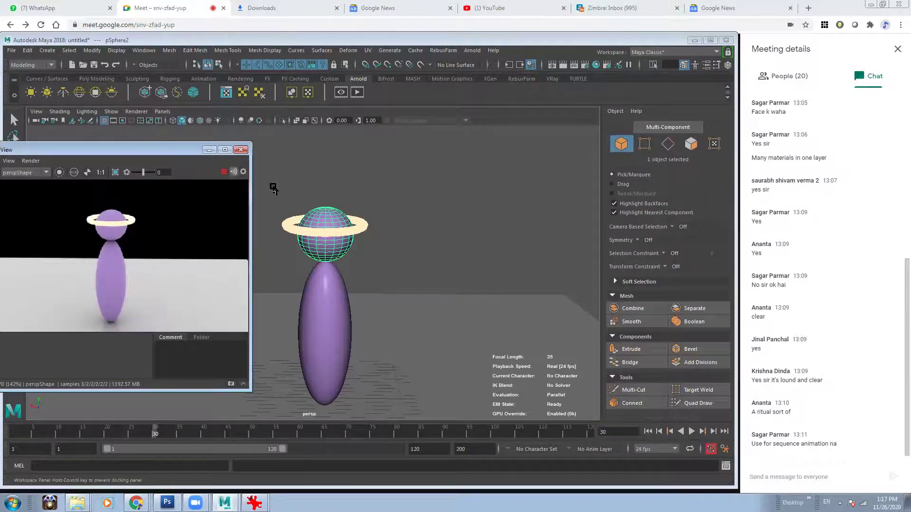
left_click(728, 68)
left_click(683, 65)
left_click(421, 280)
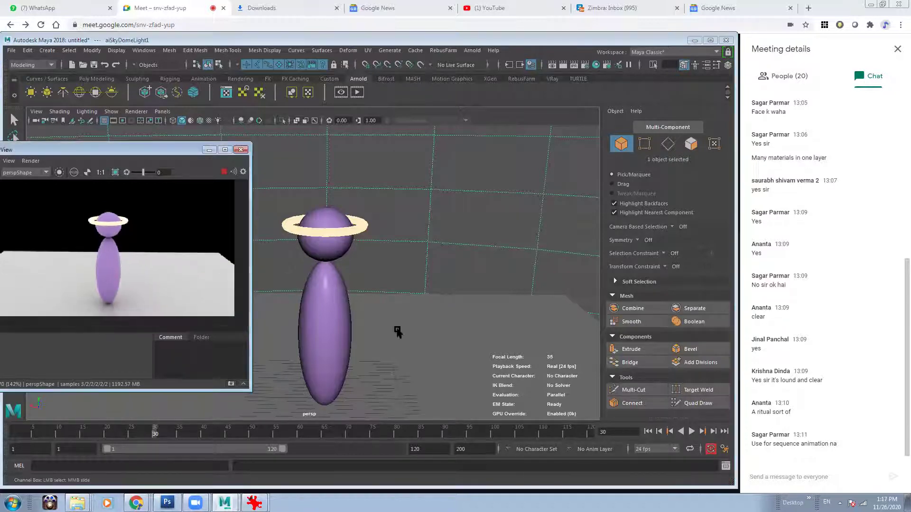
right_click_drag(450, 308, 445, 334, "shift")
left_click_drag(408, 386, 427, 382)
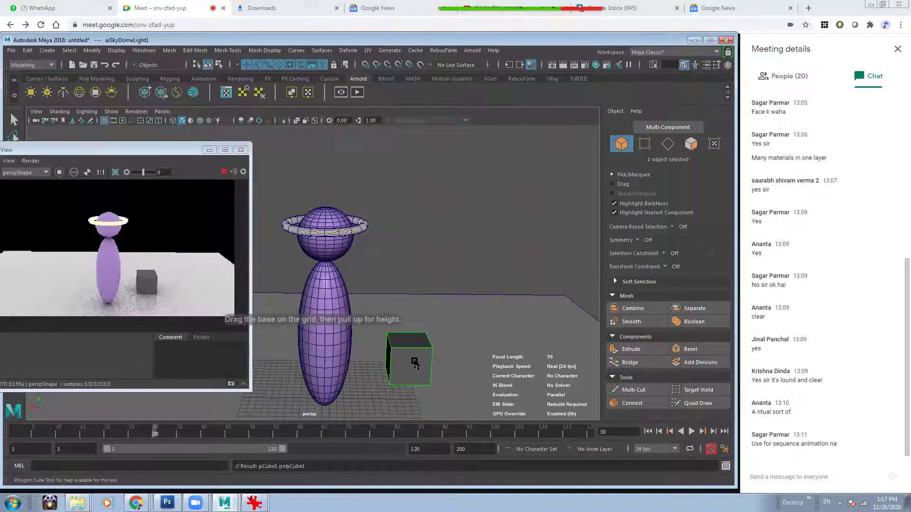
key("w")
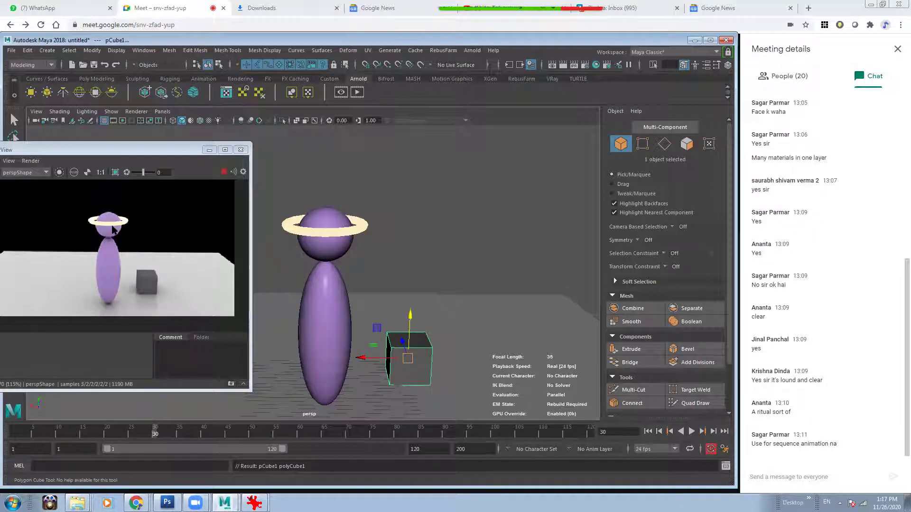
left_click_drag(139, 150, 209, 148)
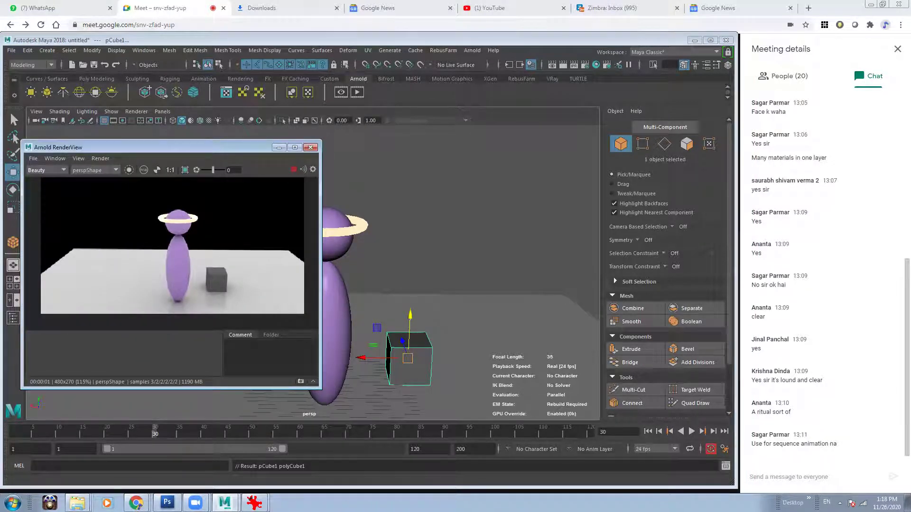
left_click(443, 273)
left_click(354, 229)
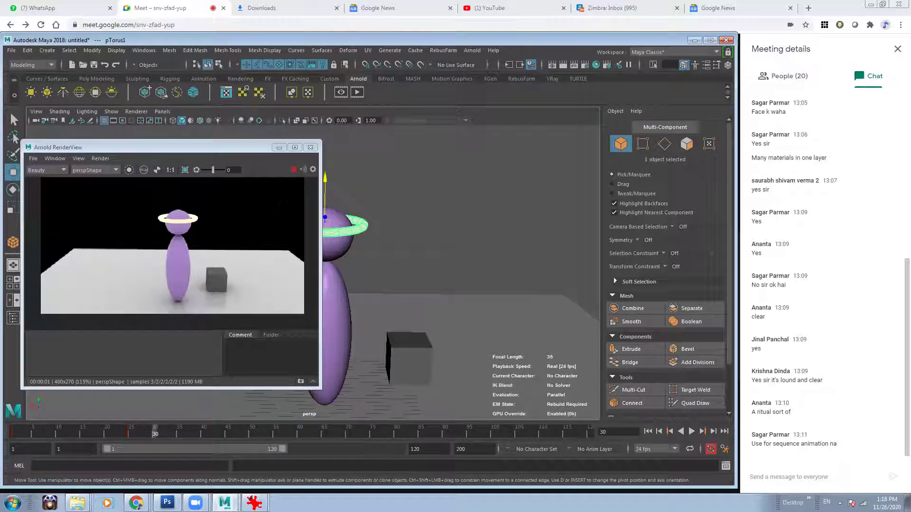
left_click(348, 234)
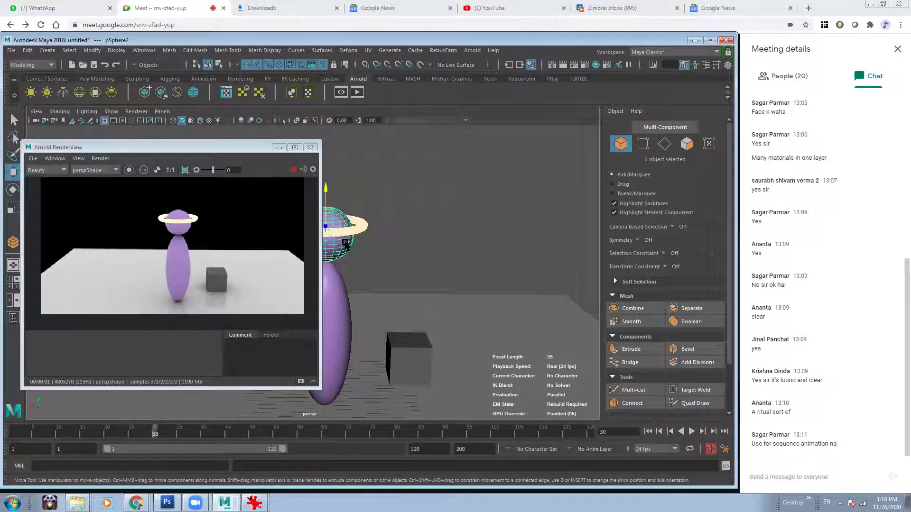
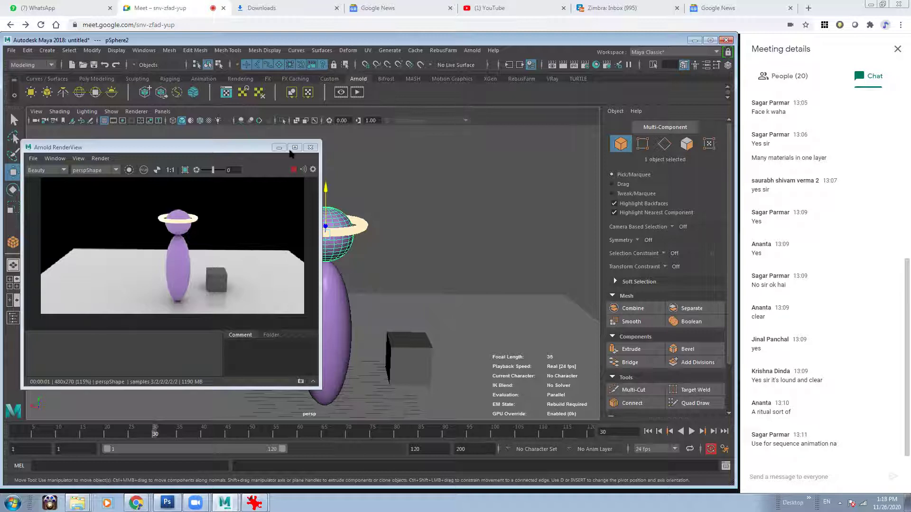
Open Render Setup and enable including all lights in each render layer by default
left_click(605, 67)
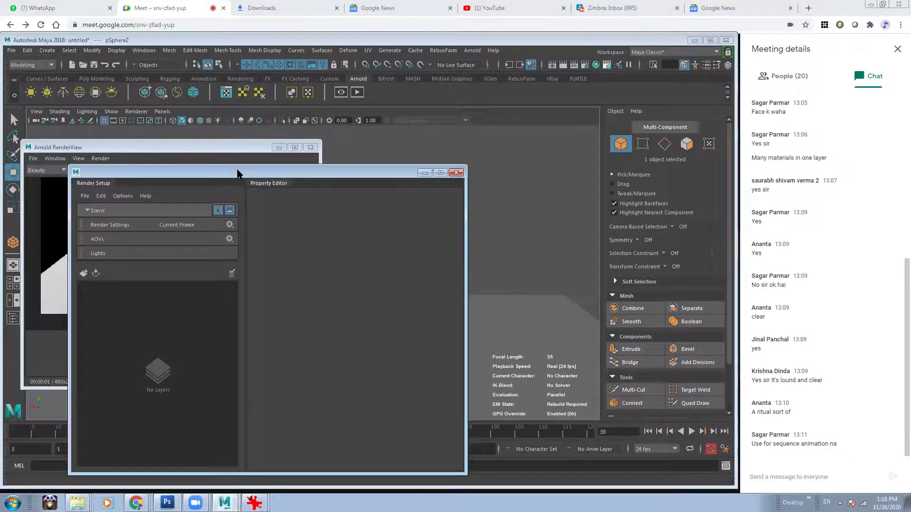
left_click_drag(238, 173, 515, 157)
left_click(206, 153)
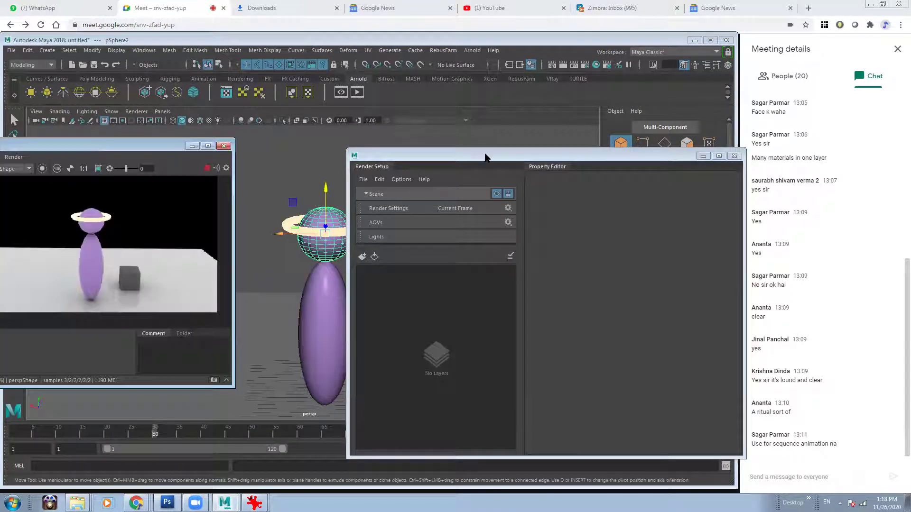
left_click_drag(499, 156, 492, 122)
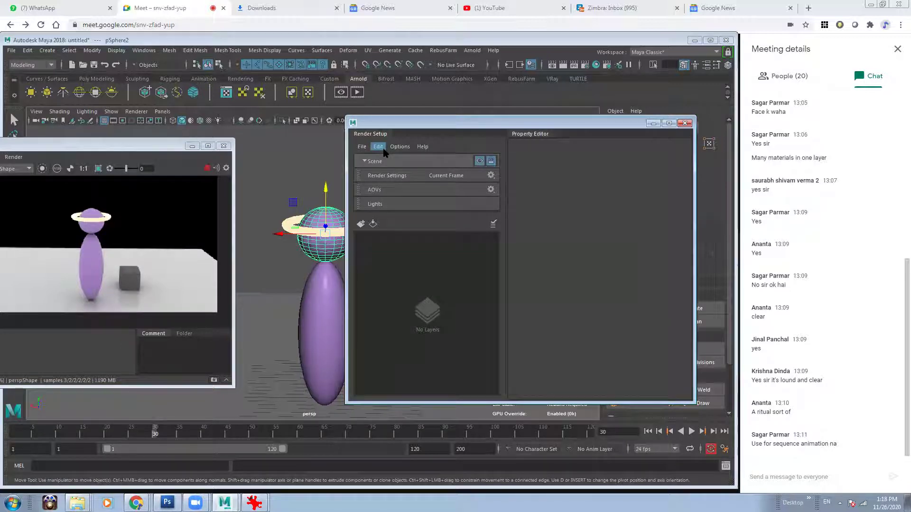
left_click(400, 146)
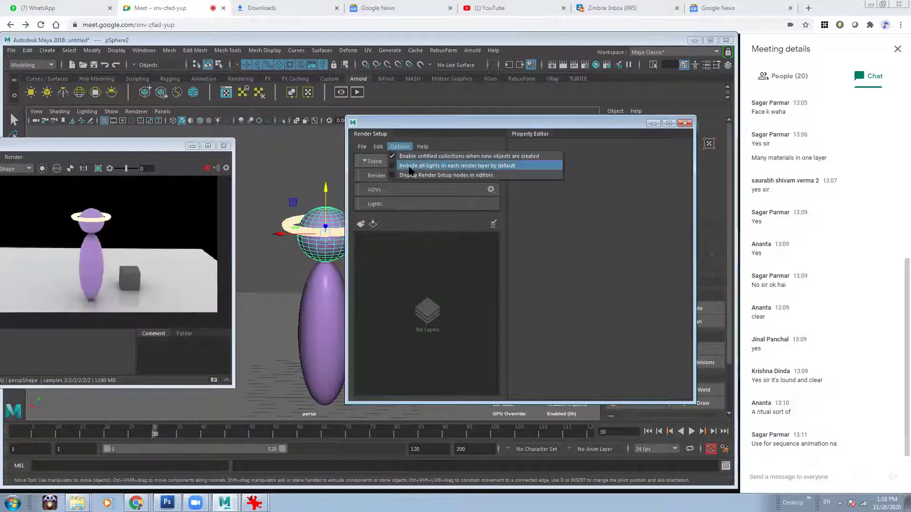
left_click(451, 166)
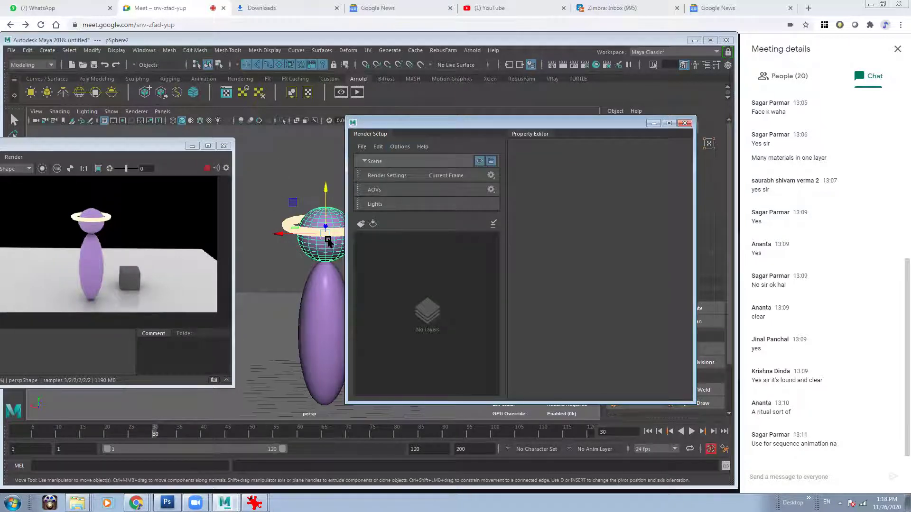
Add the figure's body and the ground plane to the head sphere selection, keeping the objects clear of the Render Setup window
left_click(322, 291)
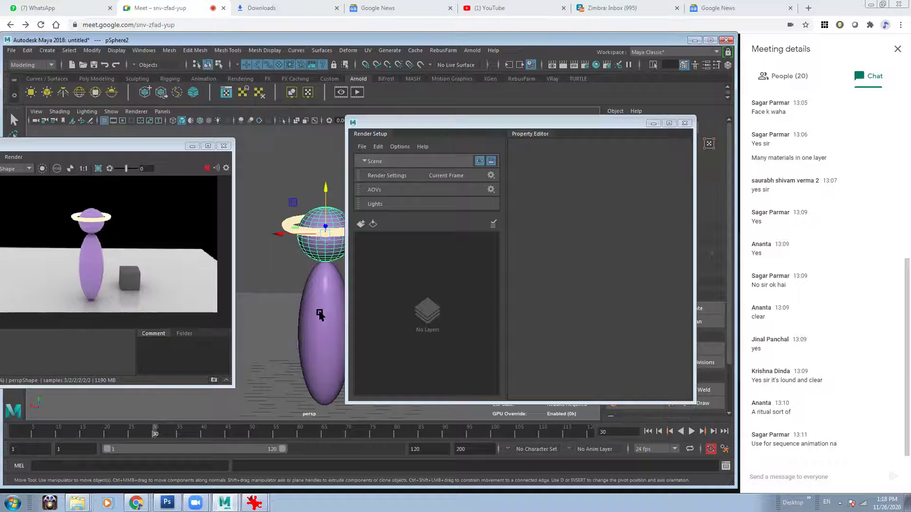
left_click(268, 344)
left_click_drag(511, 125, 630, 124)
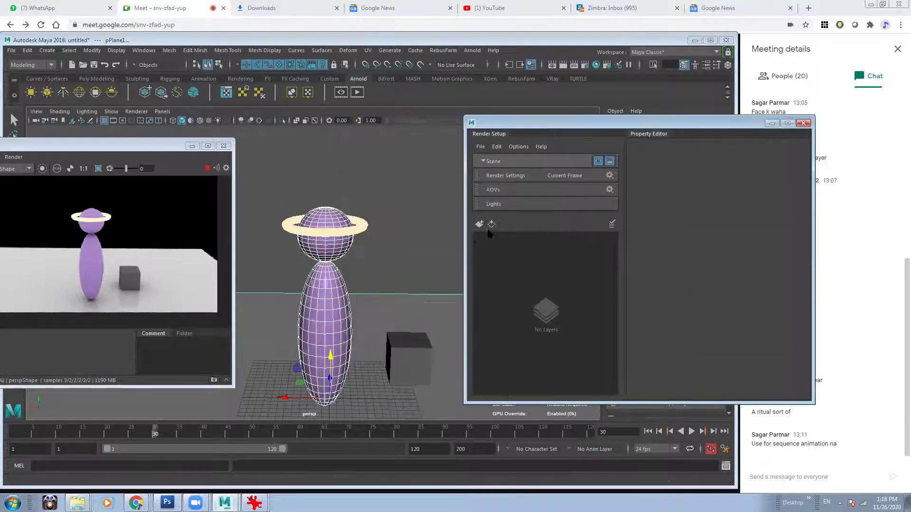
left_click_drag(520, 124, 435, 58)
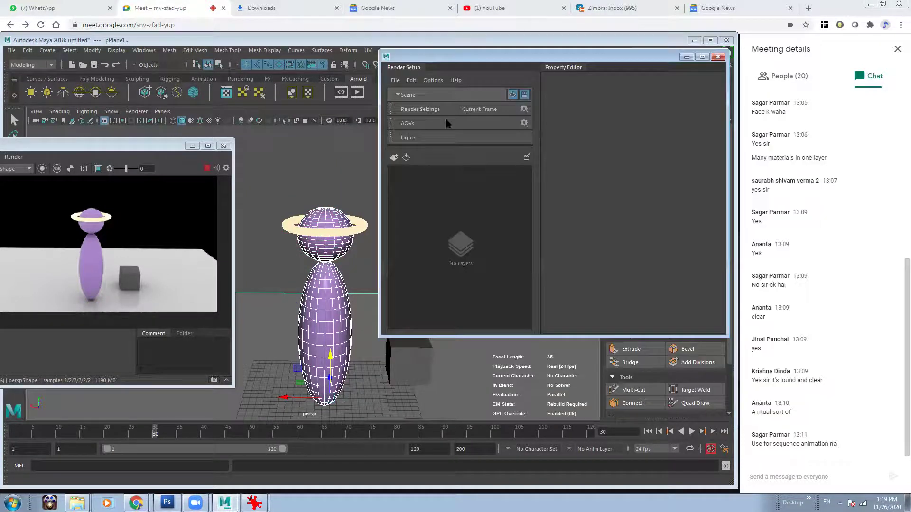
Create a render layer named Static_Objects
left_click(394, 158)
left_click_drag(475, 175, 350, 166)
type("Static_")
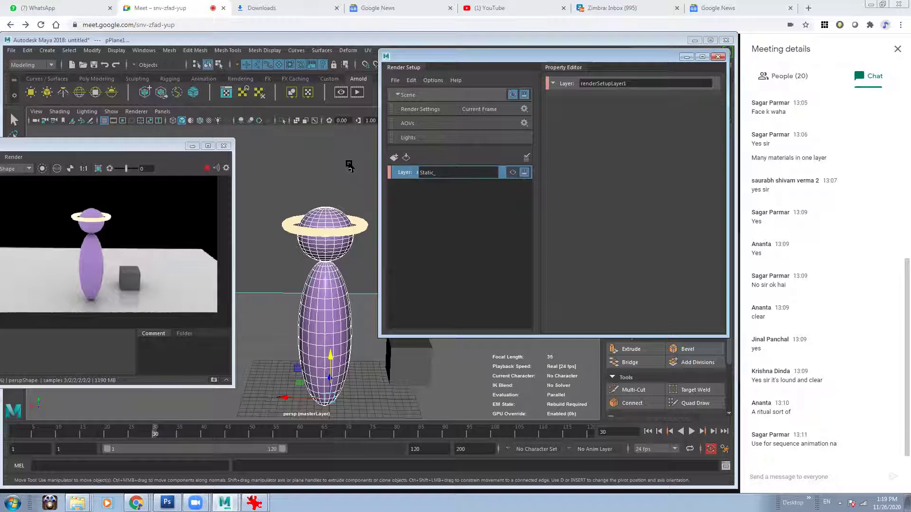
type("Objects")
key("Return")
Create a collection named Static in the Static_Objects layer and add the head, body, ground plane and cube to it
right_click(473, 170)
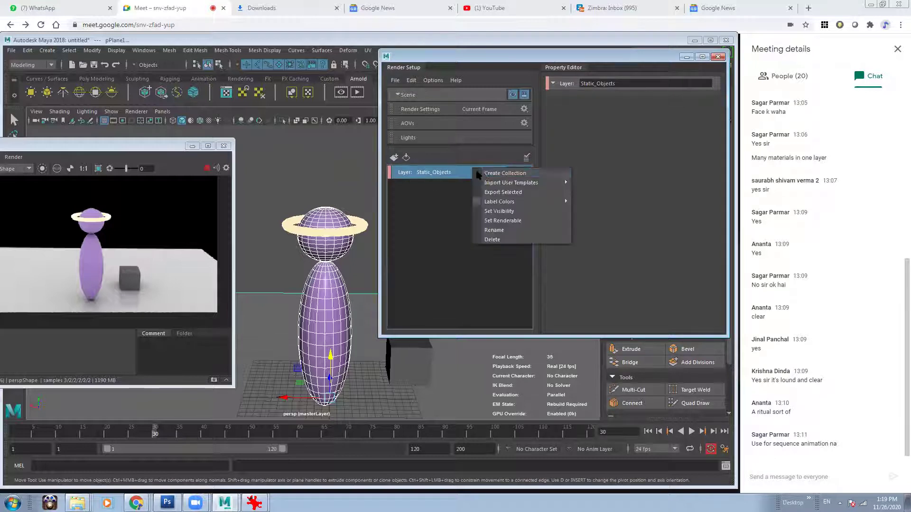
left_click(484, 177)
type("Static")
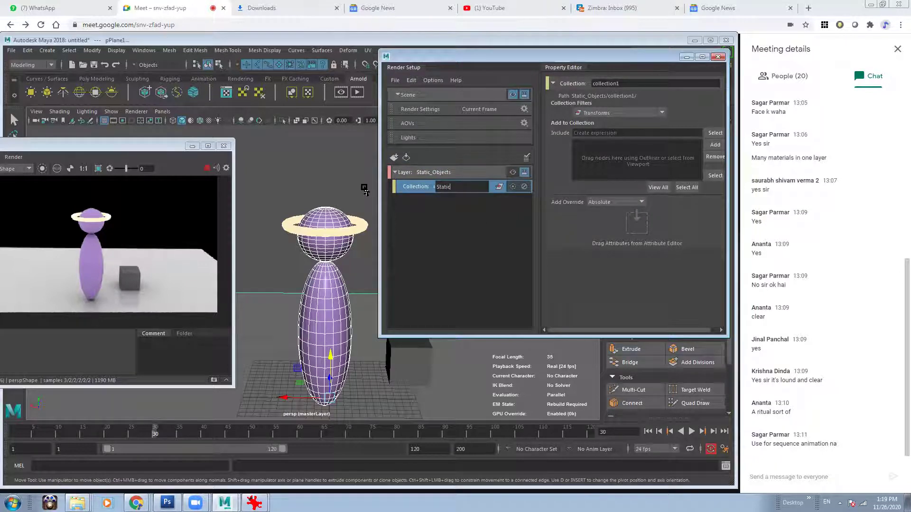
key("Return")
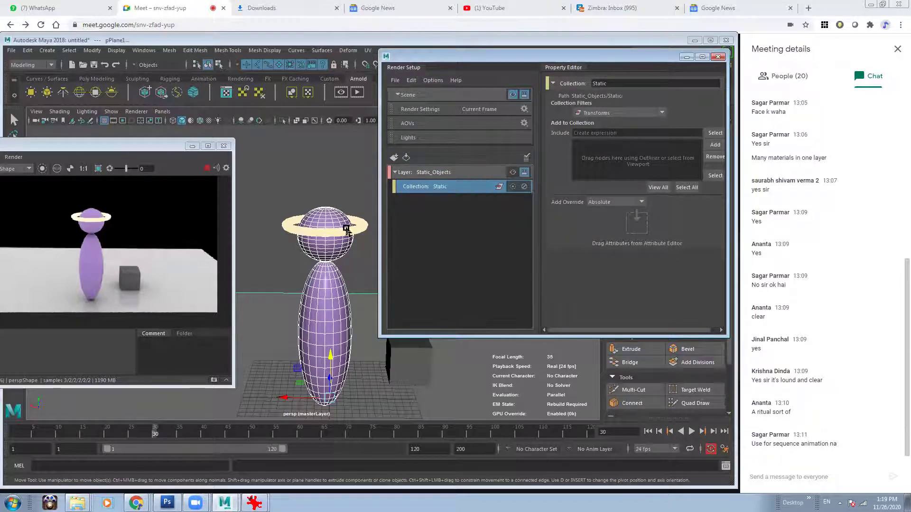
left_click(420, 365)
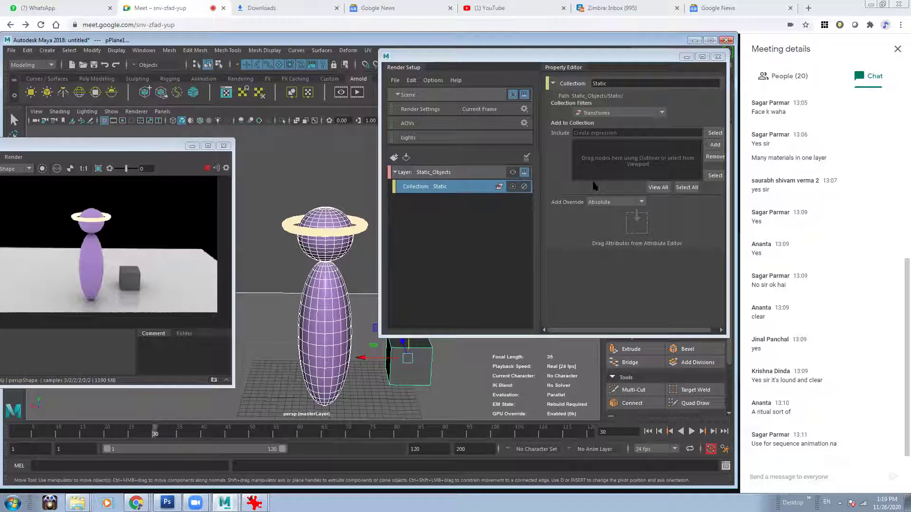
left_click(715, 147)
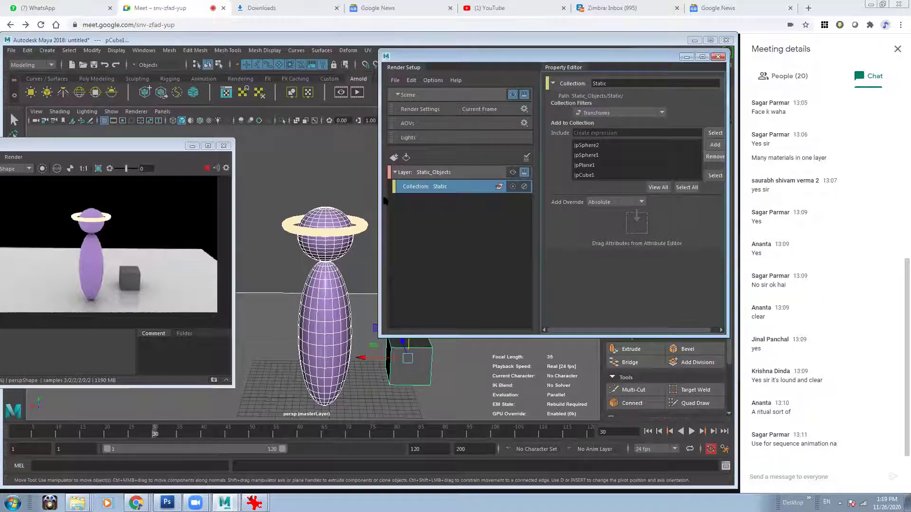
Make Static_Objects the visible layer, check it in the Arnold render view, and collapse its layer entry
left_click(513, 172)
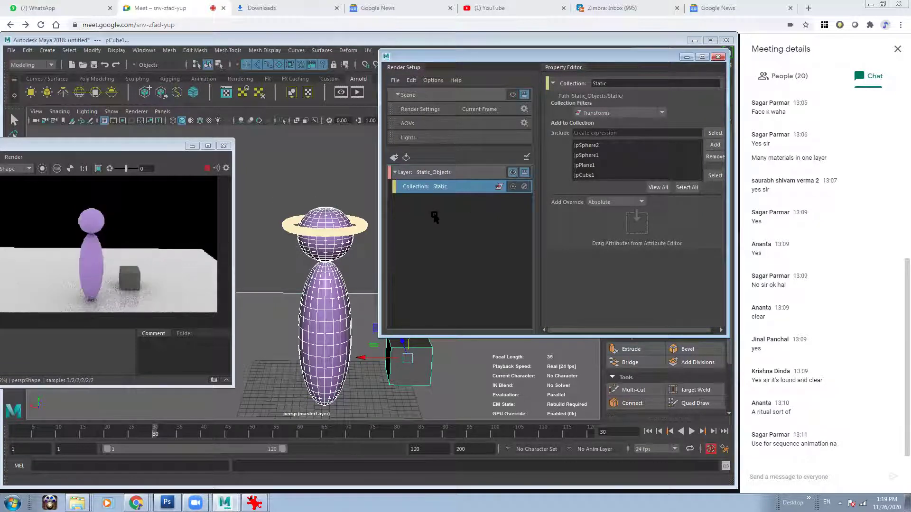
left_click_drag(122, 149, 133, 150)
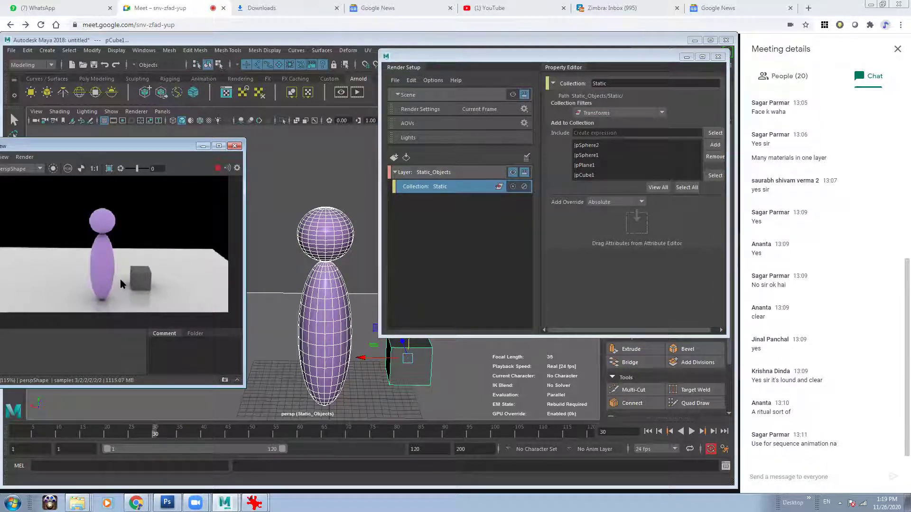
left_click(395, 172)
left_click(442, 201)
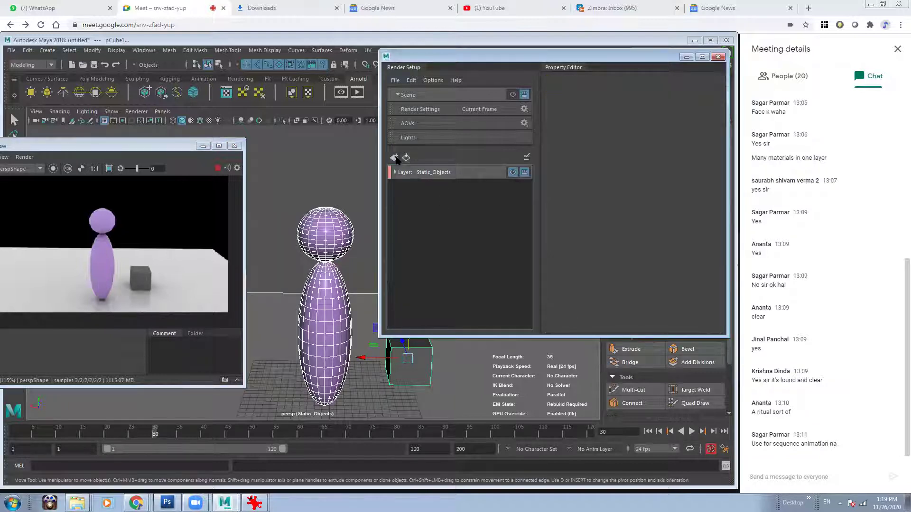
Create a second render layer named Animated_Objects
left_click(394, 157)
type("Ani")
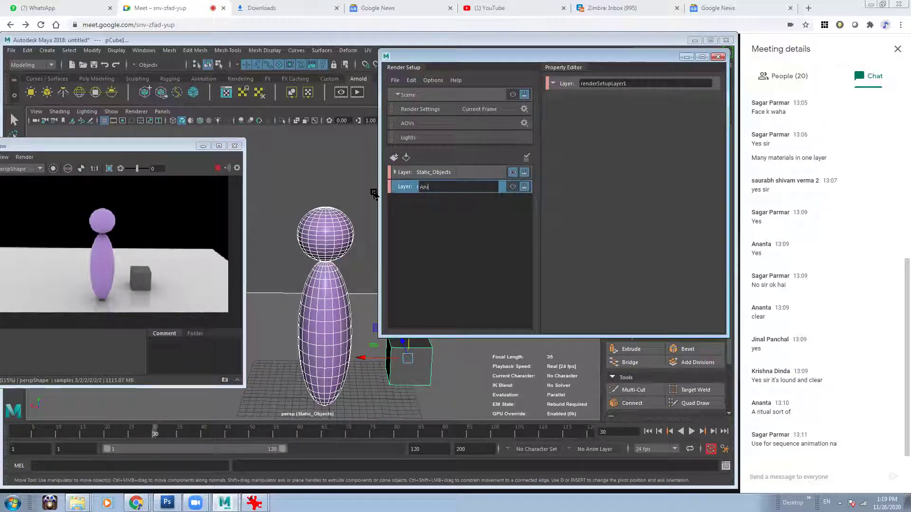
type("mated_Object")
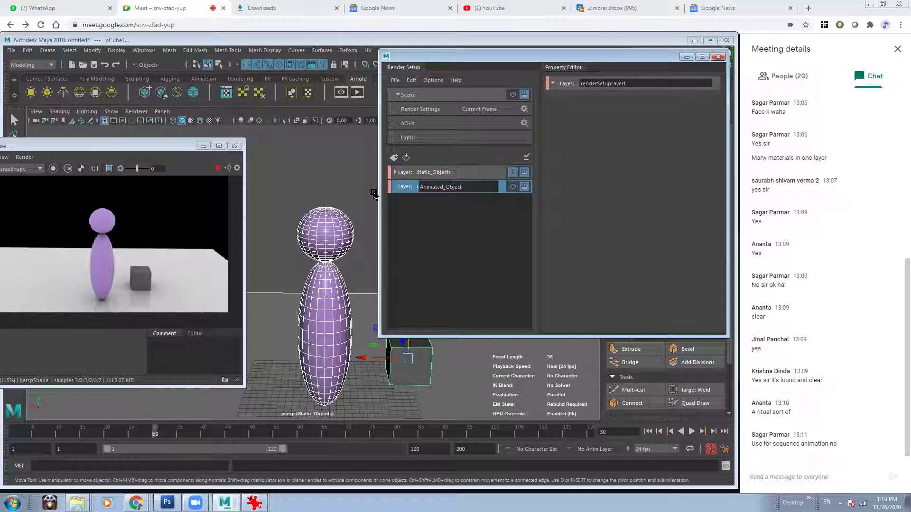
type("s")
key("Return")
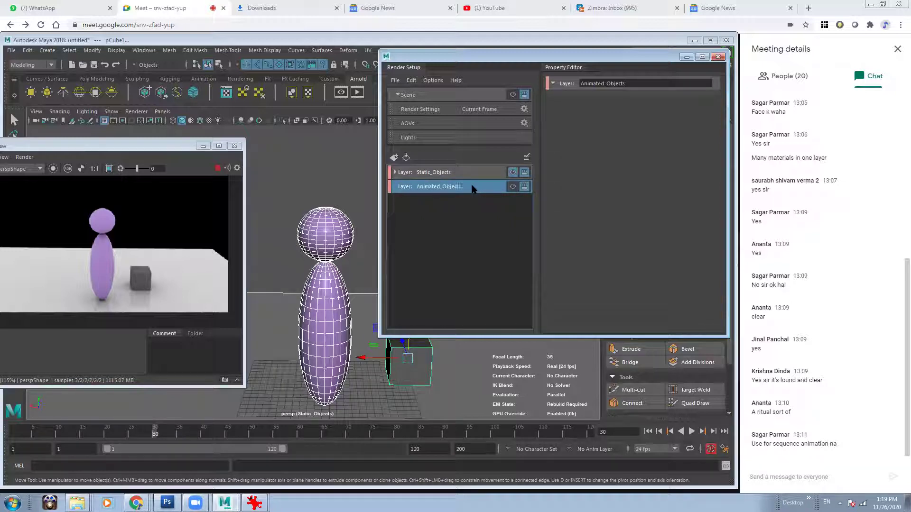
Create a collection named Ring in the Animated_Objects layer
right_click(470, 189)
left_click(493, 193)
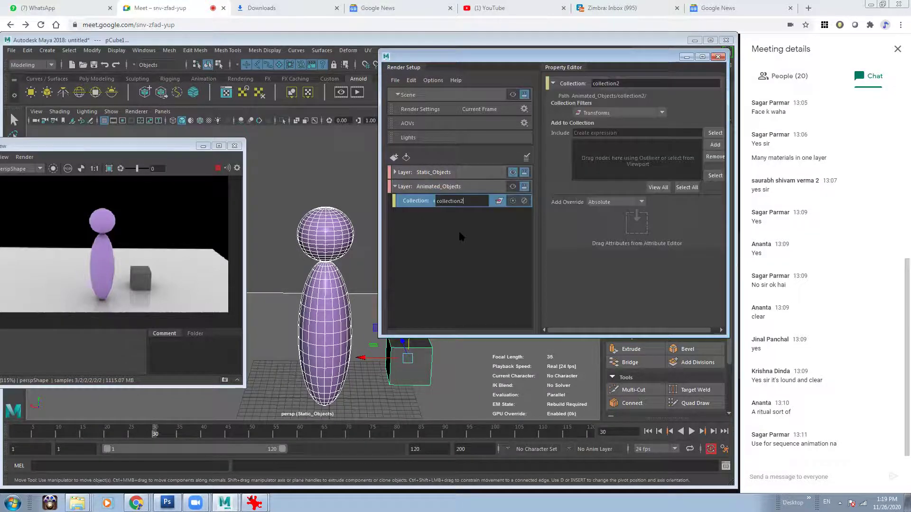
double_click(417, 202)
type("Ring")
key("Return")
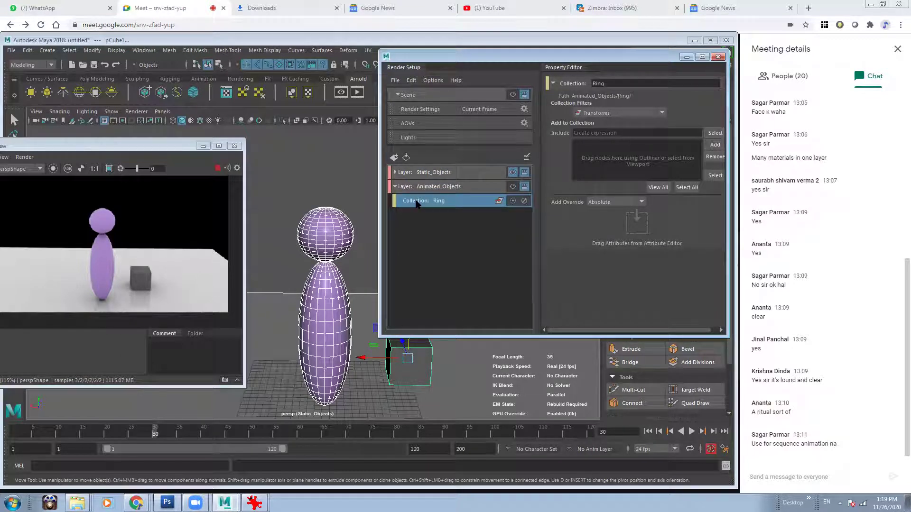
Show the full scene again and add the torus around the head to the Ring collection
left_click(513, 95)
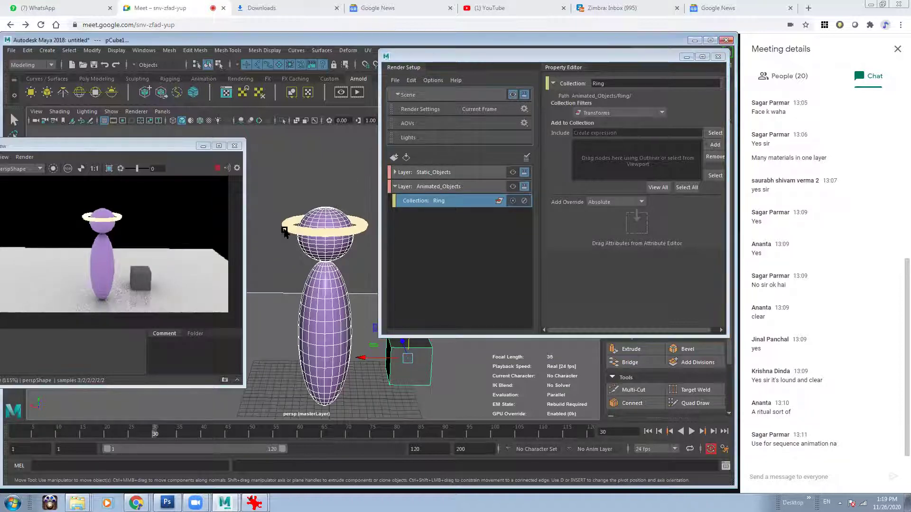
left_click(348, 234)
left_click(501, 187)
left_click(487, 201)
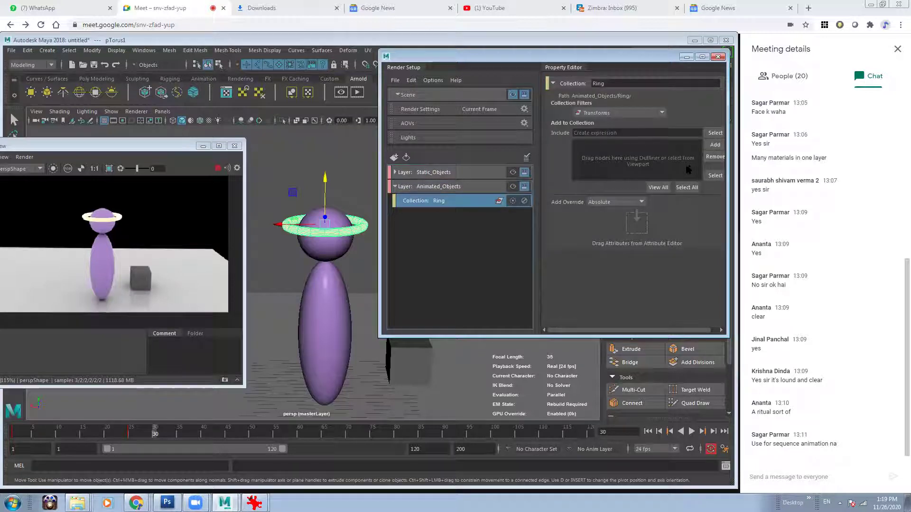
left_click(711, 146)
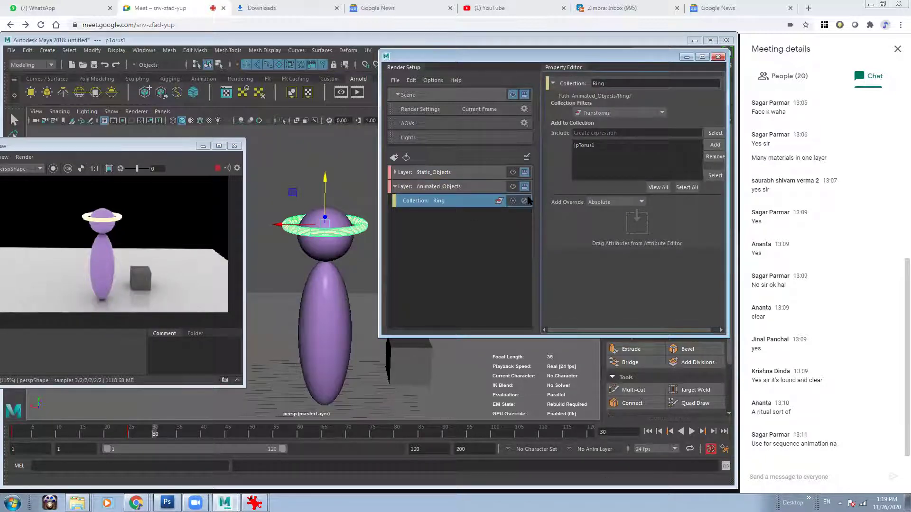
Preview the Animated_Objects layer on its own, collapse it, and make Static_Objects the visible layer again
left_click(512, 187)
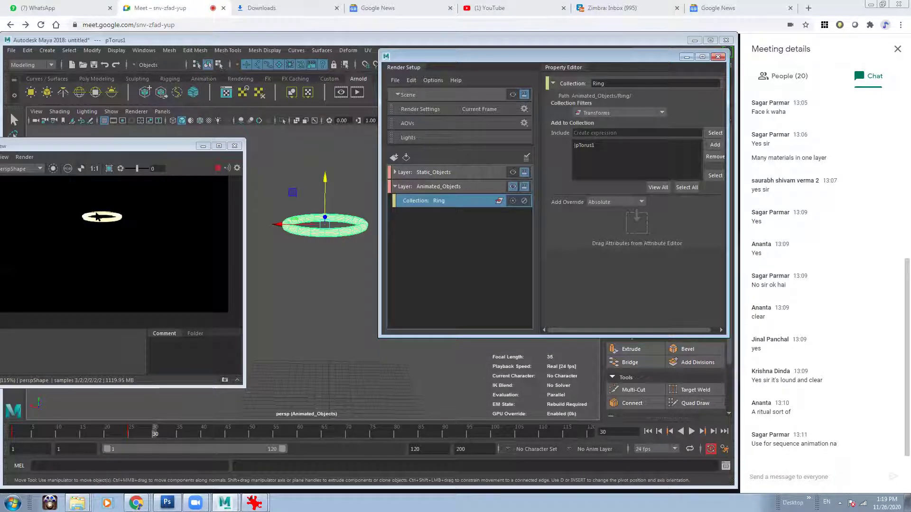
left_click(477, 174)
left_click(395, 186)
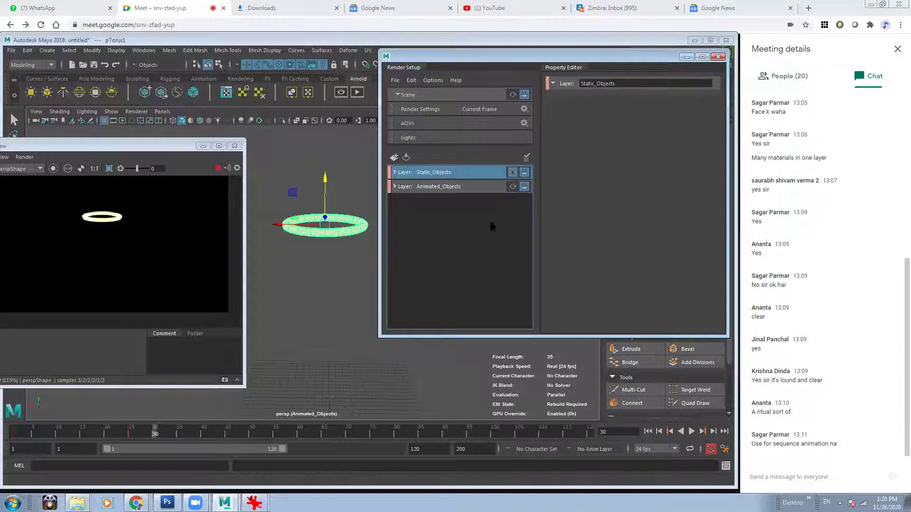
left_click(513, 172)
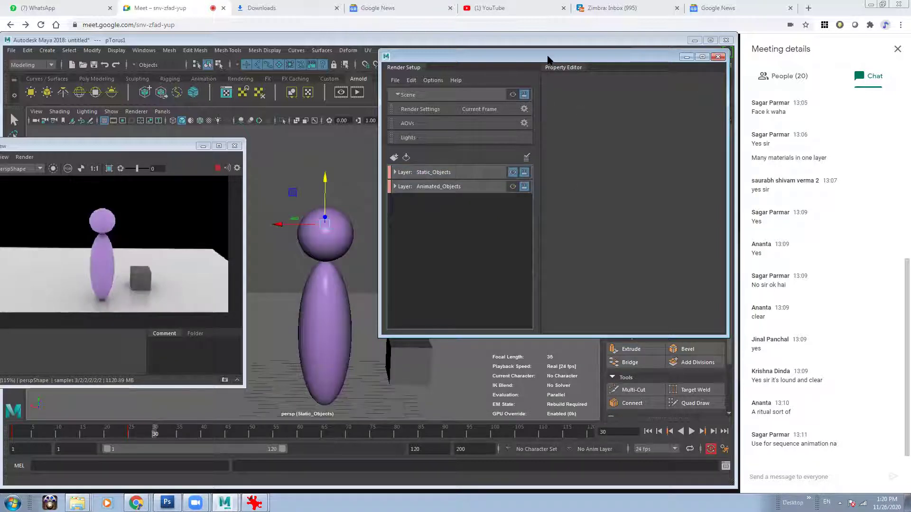
Open the Render Settings for the Static_Objects layer and set the image format to tif
left_click_drag(548, 59, 372, 150)
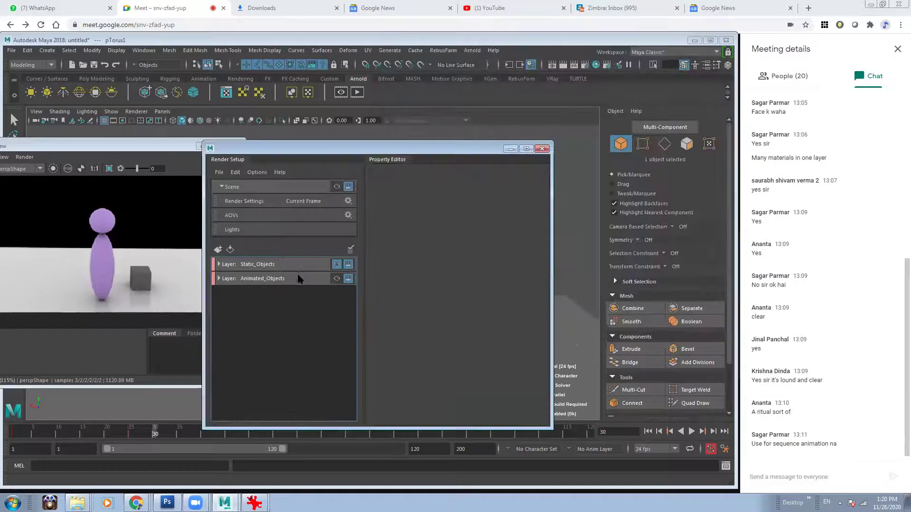
left_click(275, 266)
left_click(219, 264)
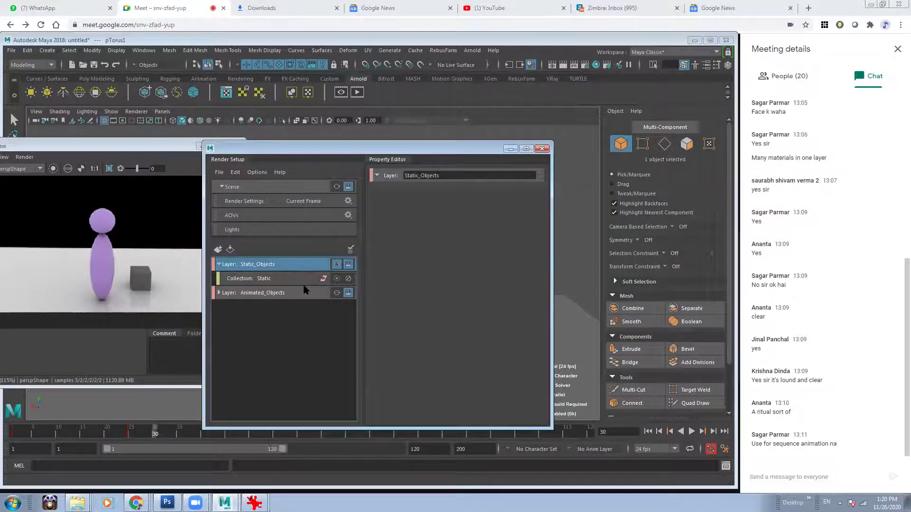
left_click(309, 278)
left_click(582, 67)
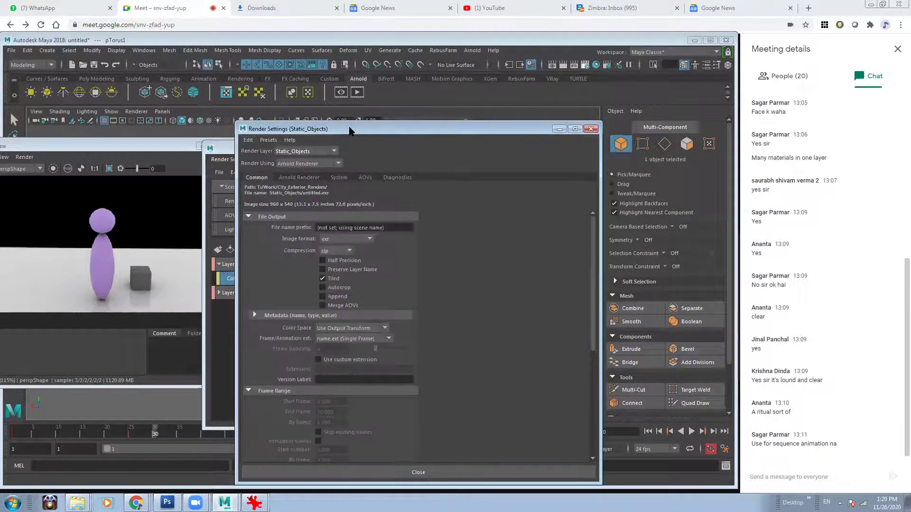
left_click_drag(349, 131, 480, 100)
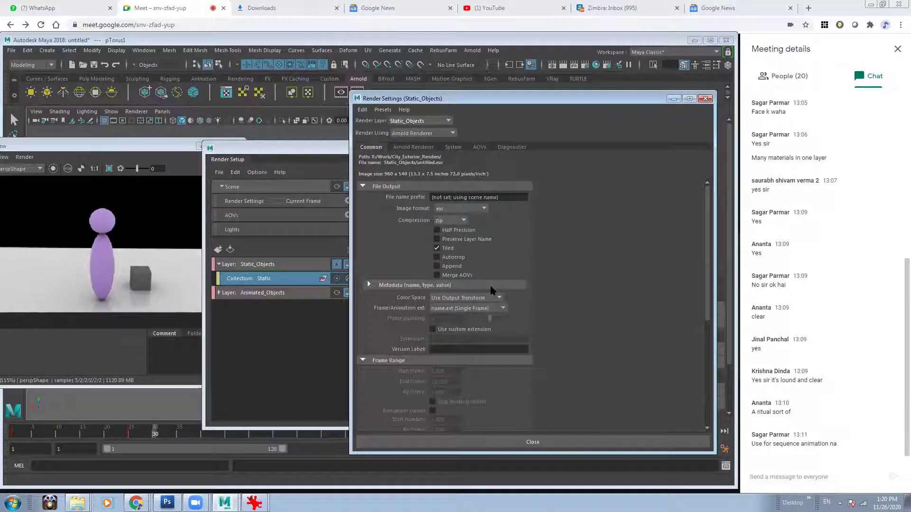
left_click(465, 209)
left_click(451, 244)
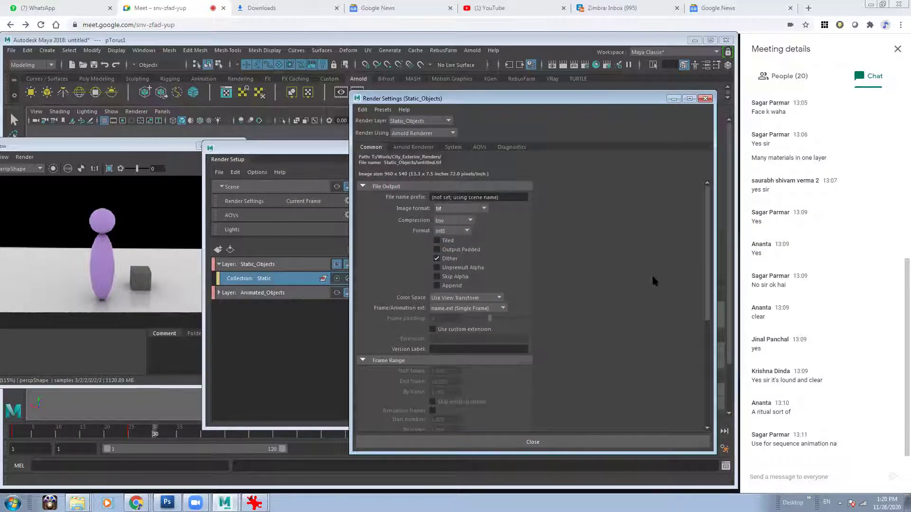
Set the frame/animation extension to name.#.ext for numbered sequence output
scroll(533, 271, "down", 5)
scroll(531, 272, "up", 5)
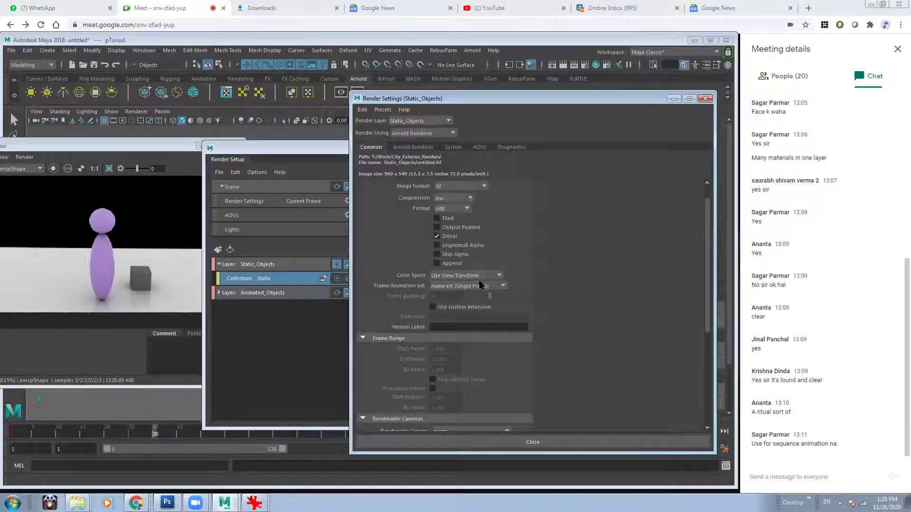
left_click(481, 286)
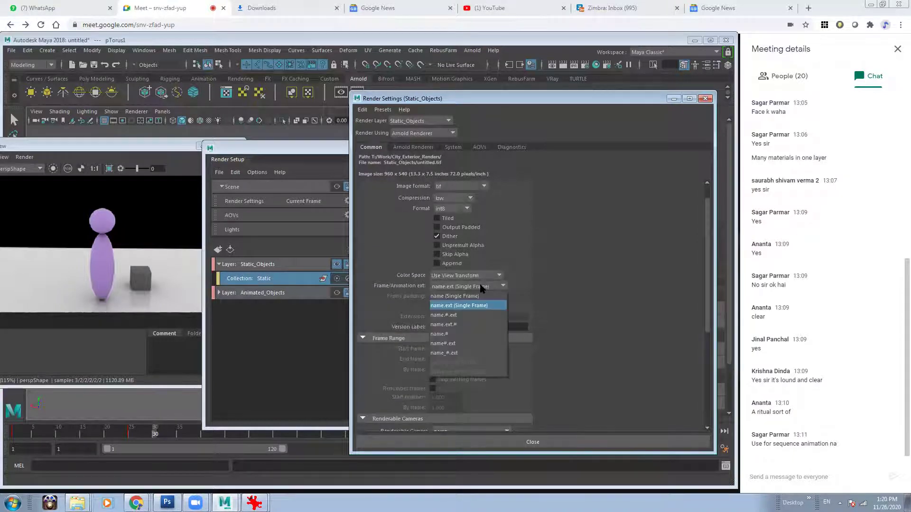
left_click(470, 315)
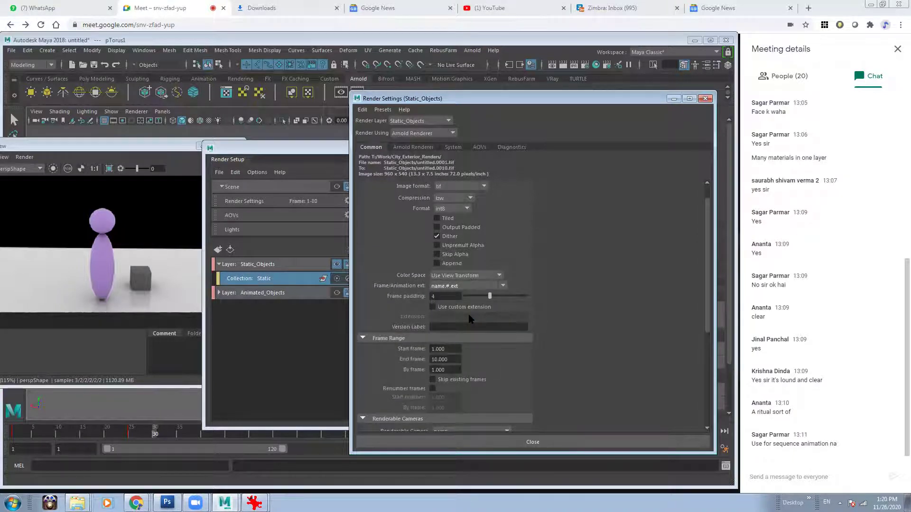
Set the render frame range's end frame to 1
scroll(469, 314, "down", 2)
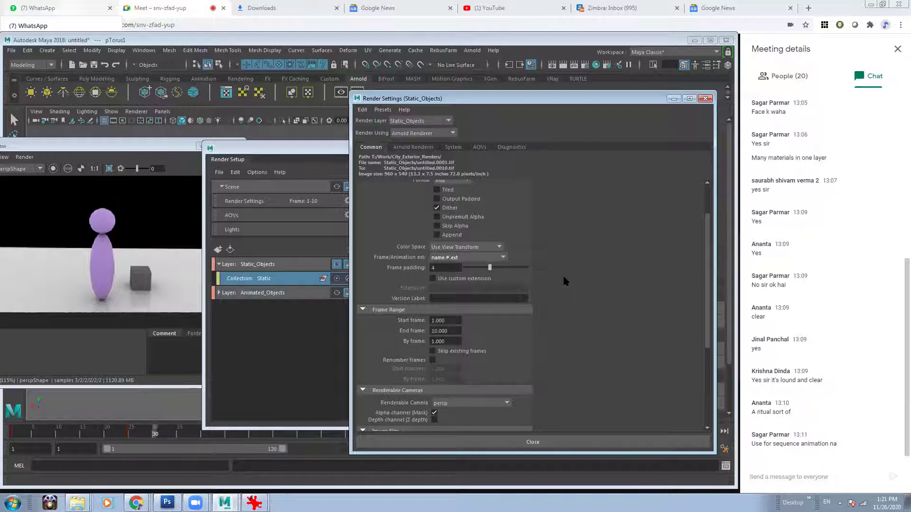
left_click(427, 331)
double_click(427, 331)
type("1")
key("Return")
Arrange the Render Settings and Render Setup windows side by side and make Animated_Objects the visible layer
left_click_drag(420, 102, 469, 70)
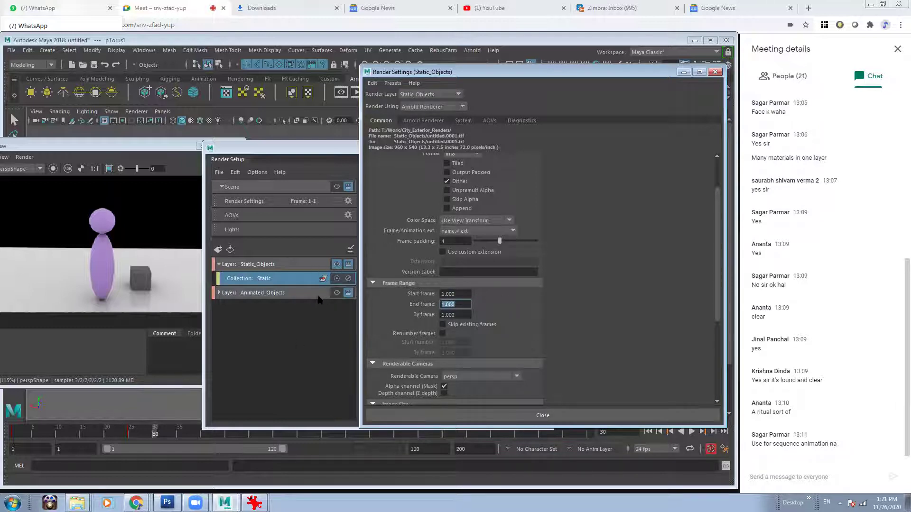
left_click(291, 295)
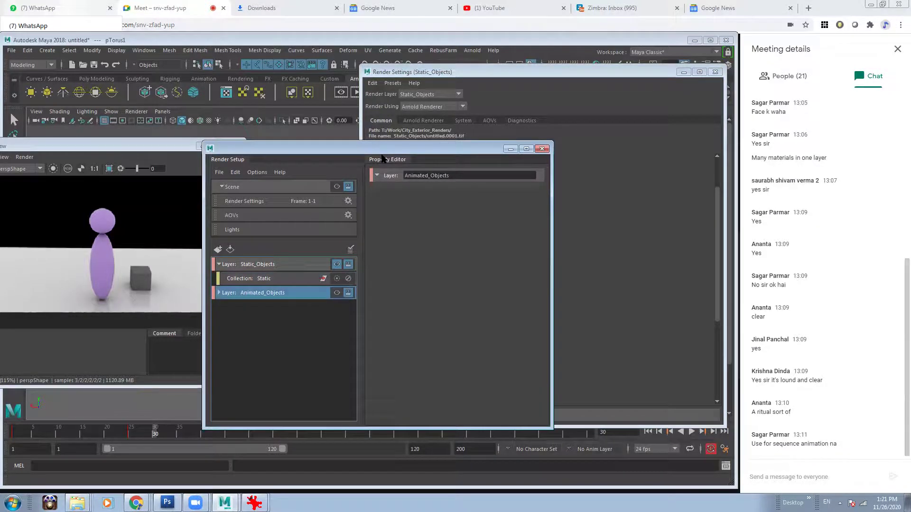
left_click_drag(383, 151, 210, 136)
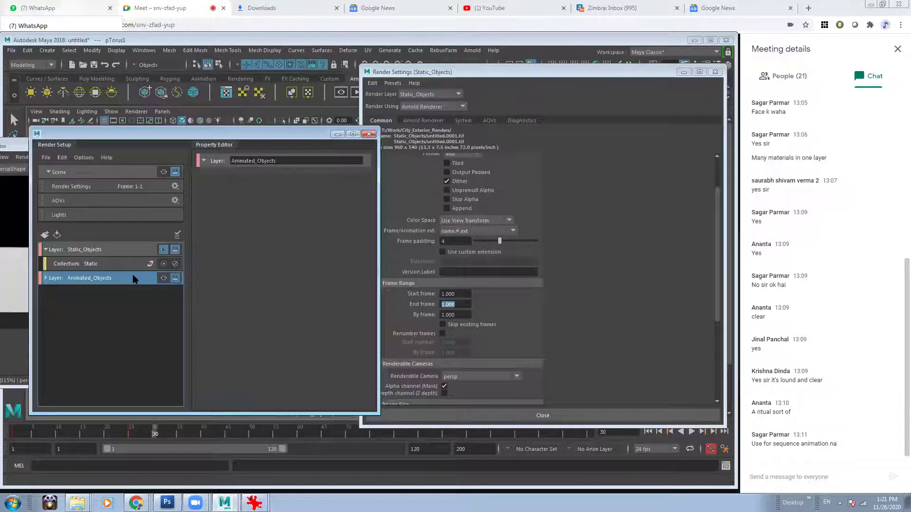
left_click(163, 278)
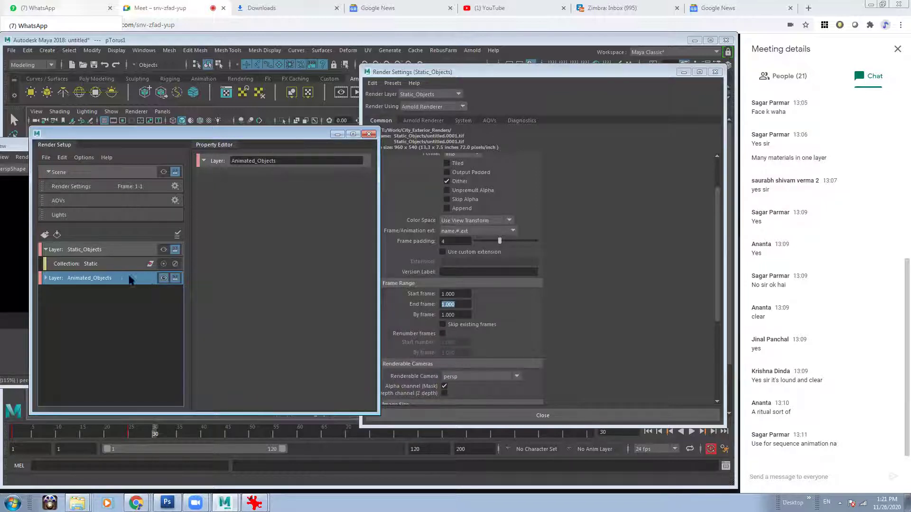
Create an absolute override of the end frame for the Animated_Objects layer and open the override's properties
right_click(427, 308)
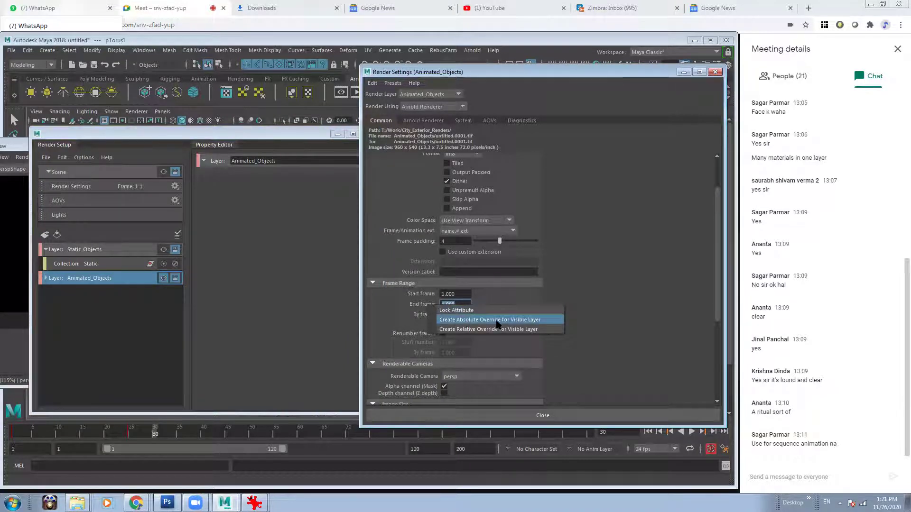
left_click(522, 320)
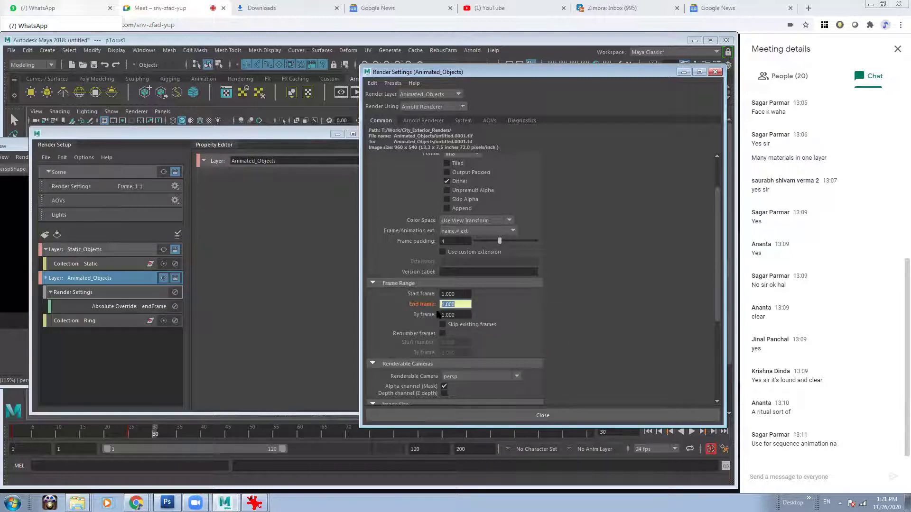
left_click(128, 307)
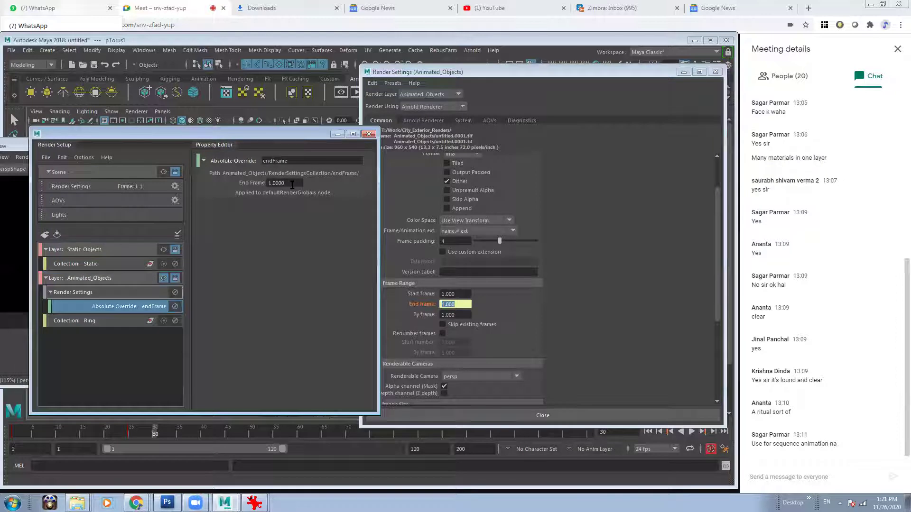
Set the Animated_Objects layer's end-frame override to 25 and collapse both render layers in the Render Setup tree
type("25")
key("Return")
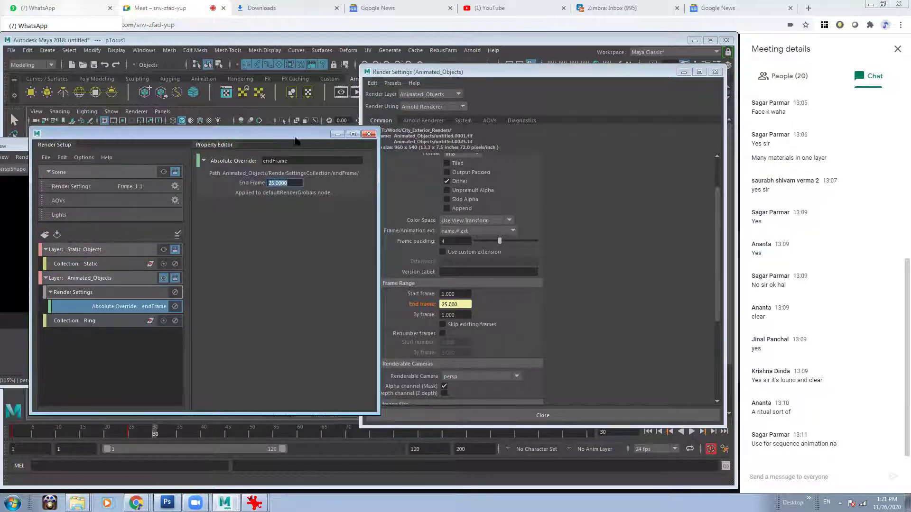
left_click_drag(295, 134, 373, 134)
left_click(194, 251)
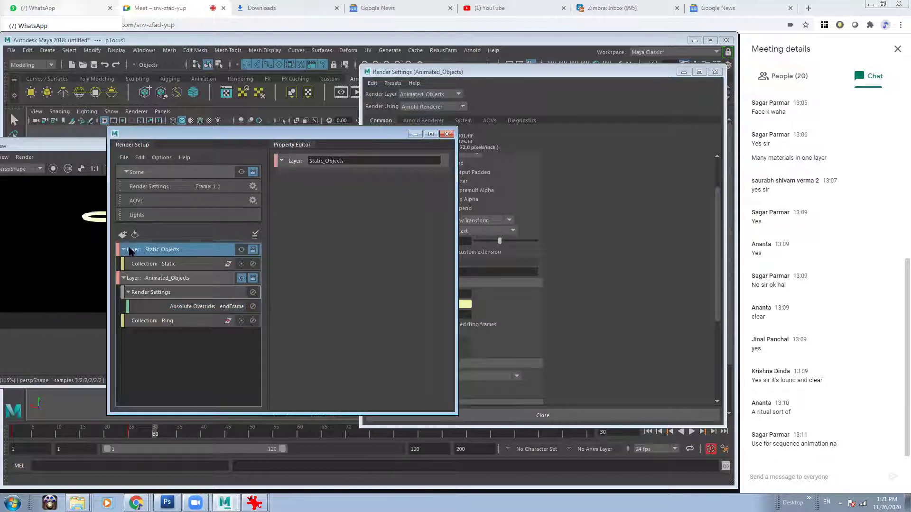
left_click(123, 250)
left_click(124, 263)
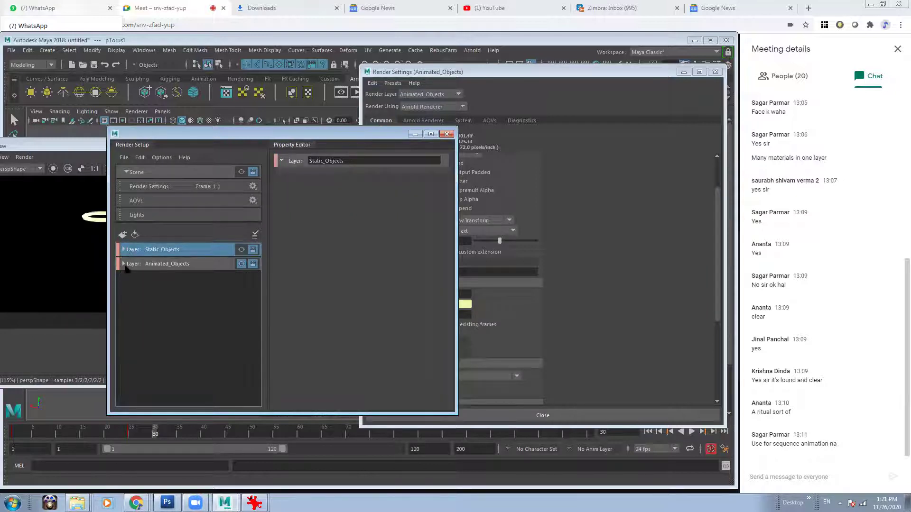
Switch the visible layer between Static_Objects and Animated_Objects to compare their end frames in the Render Settings
left_click(241, 249)
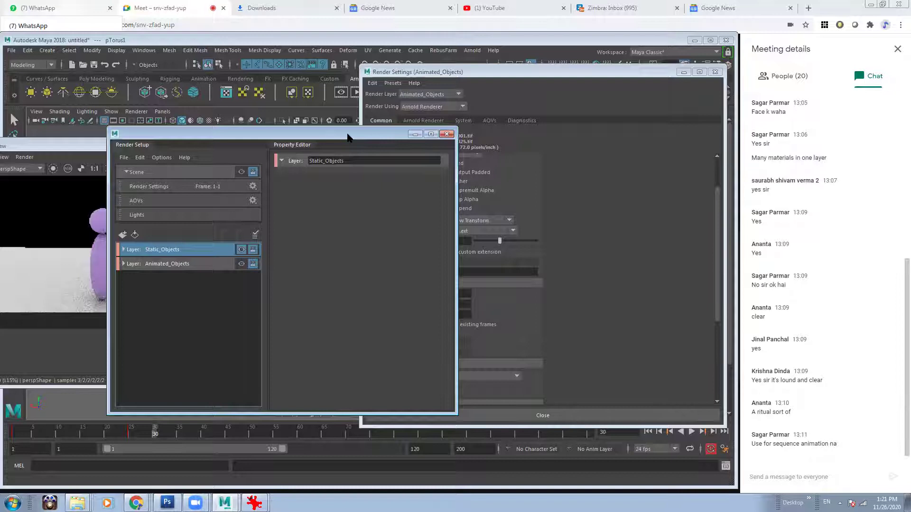
left_click_drag(348, 138, 270, 142)
double_click(446, 304)
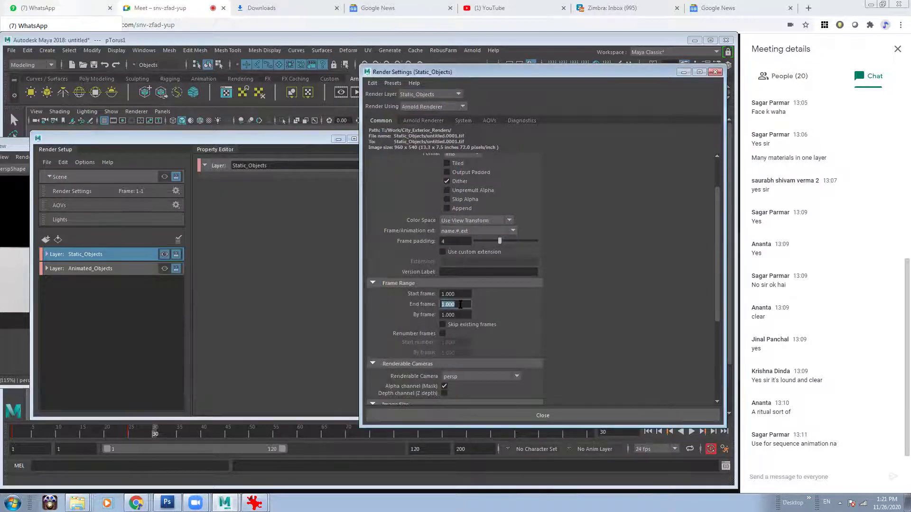
left_click(152, 268)
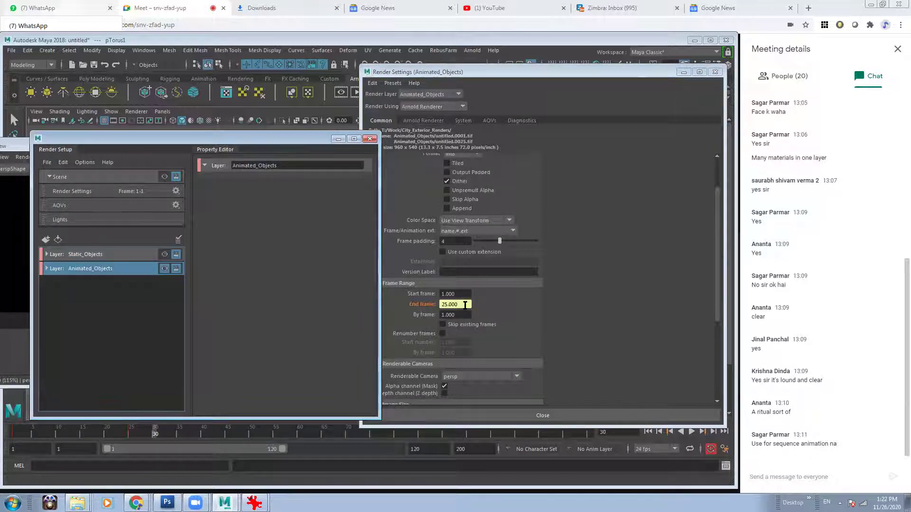
left_click(431, 304)
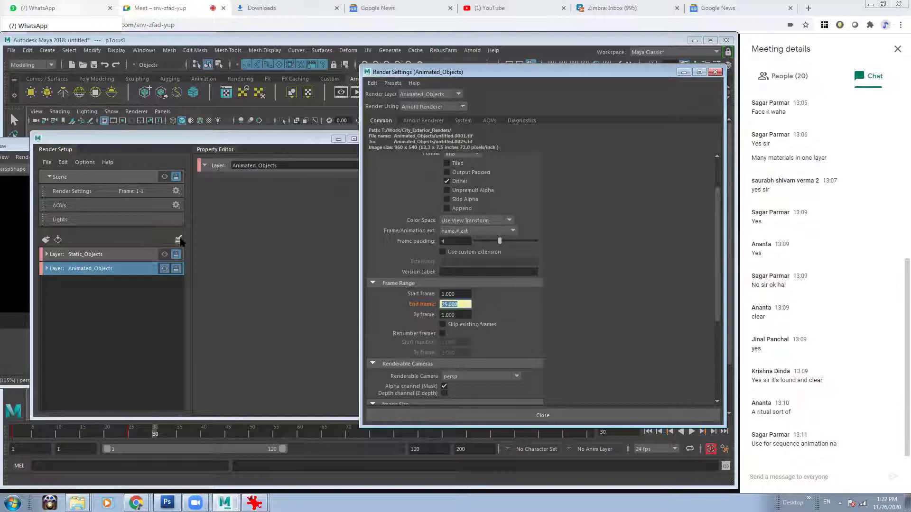
left_click(152, 256)
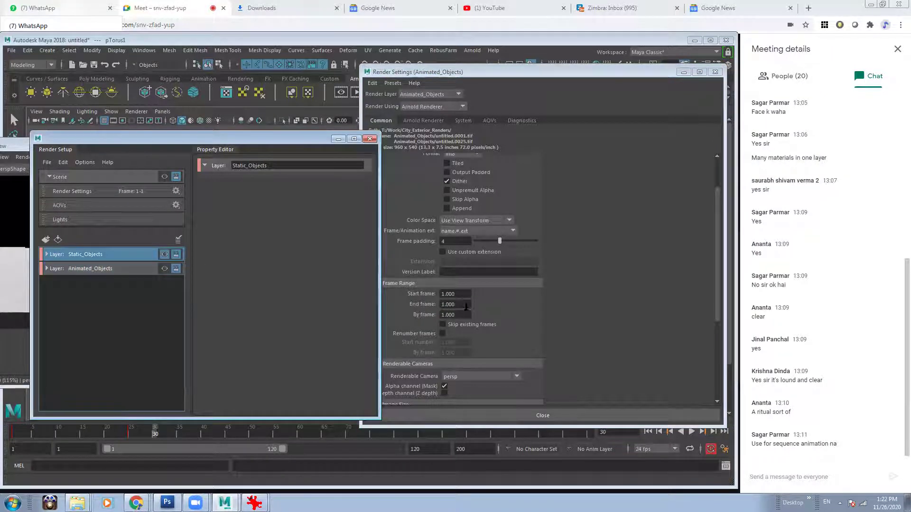
left_click(142, 269)
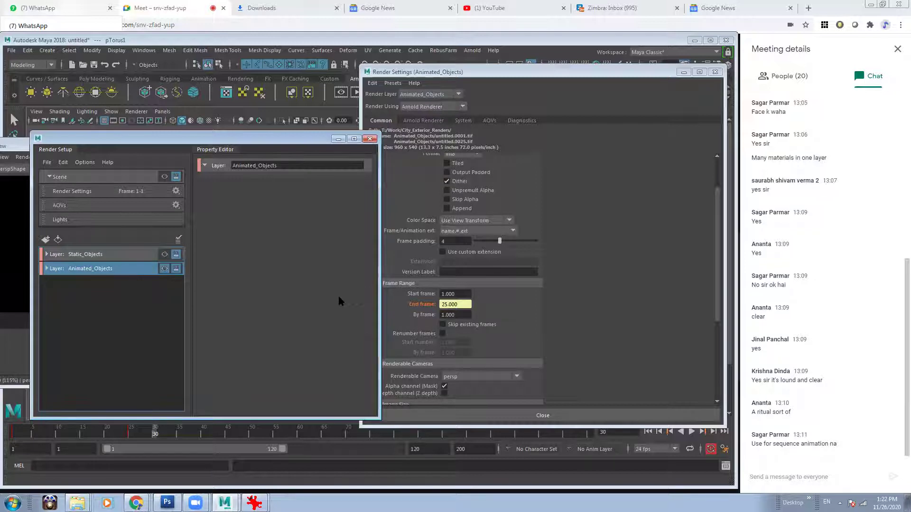
left_click(128, 255)
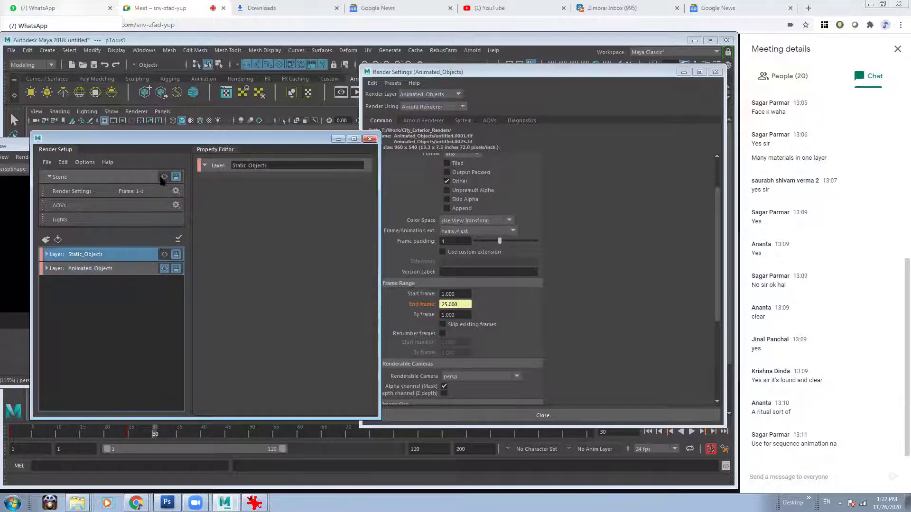
Collapse the Scene group, make Static_Objects the visible layer and bring its file output settings into view
left_click(51, 177)
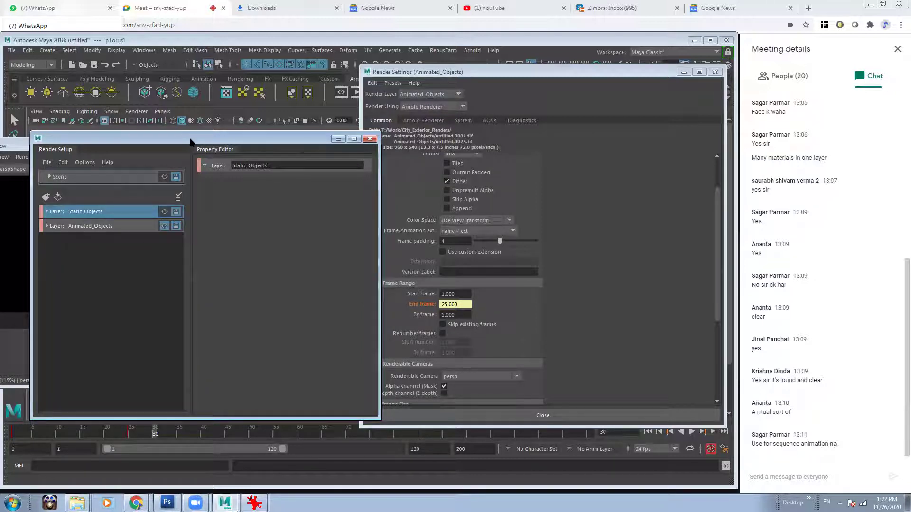
left_click_drag(191, 141, 308, 146)
left_click(281, 217)
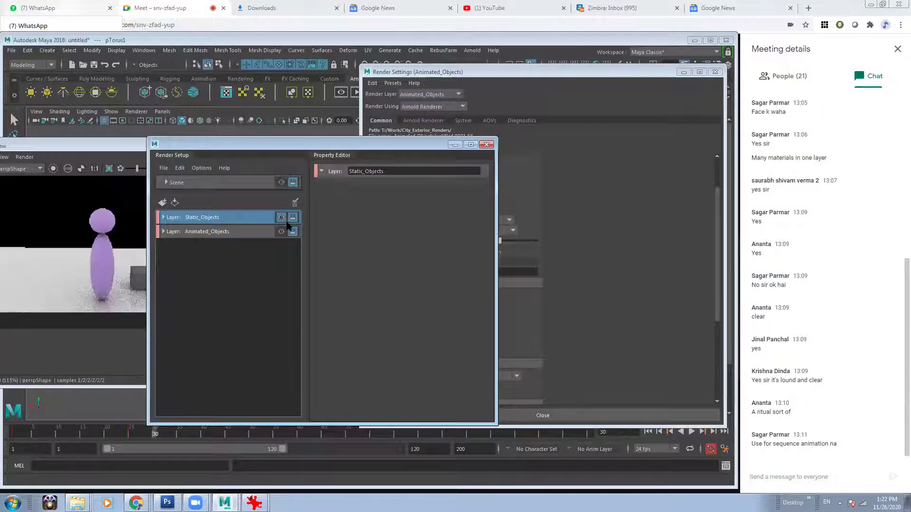
left_click_drag(255, 139, 155, 135)
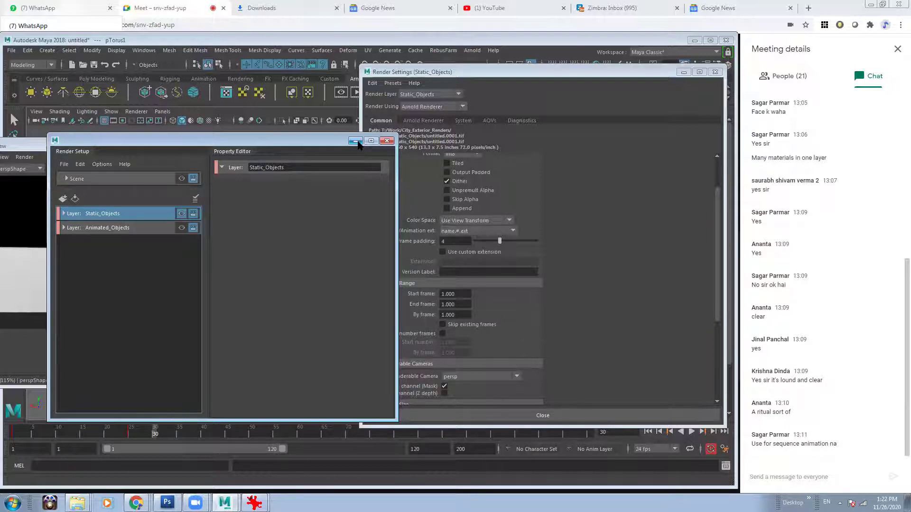
left_click(137, 230)
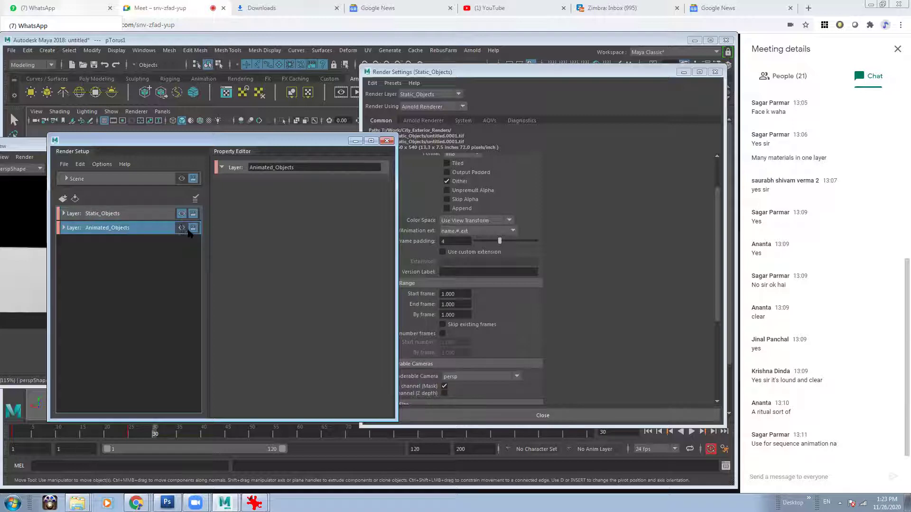
left_click(164, 214)
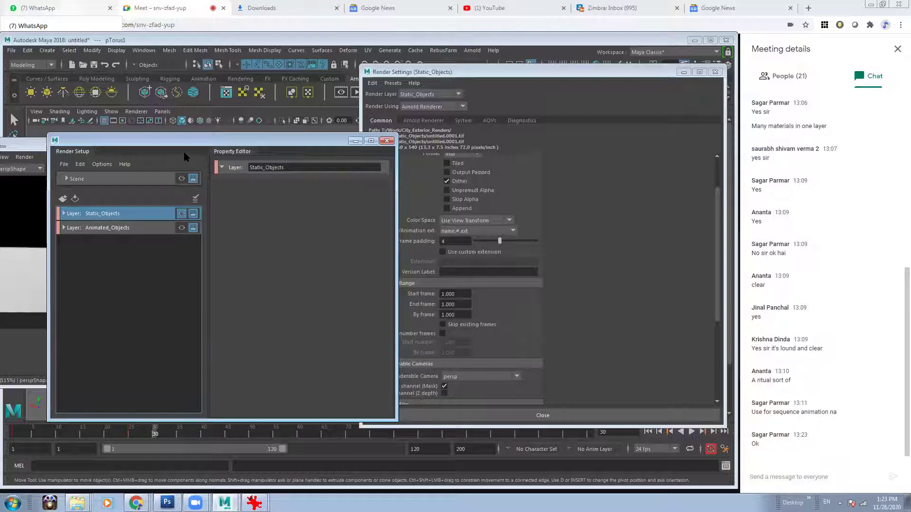
left_click_drag(196, 141, 226, 160)
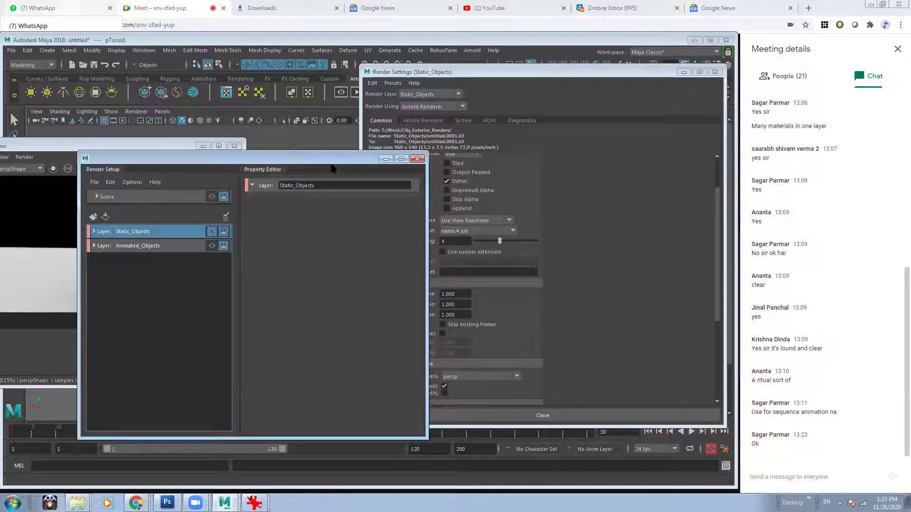
left_click_drag(338, 156, 292, 177)
left_click_drag(718, 242, 720, 199)
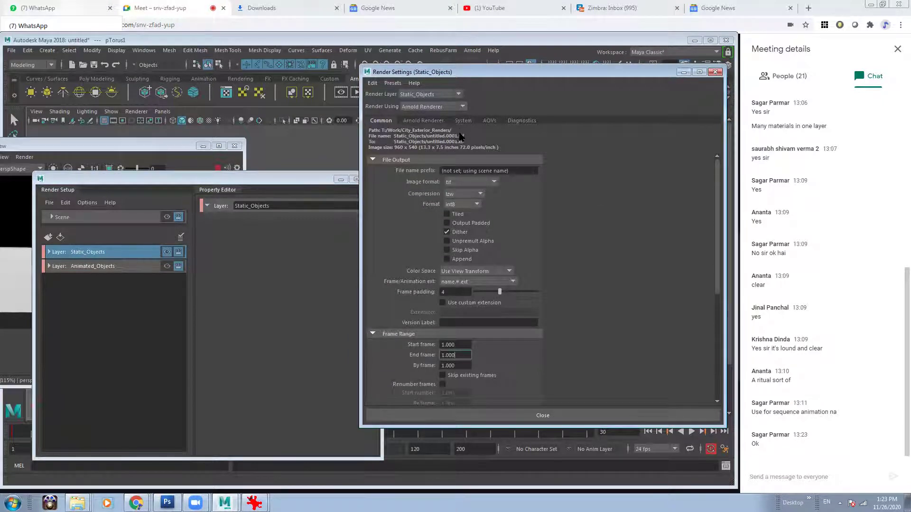
Change the project's Images location to the Static_Animated folder inside T:/Work and accept the project settings
left_click(11, 50)
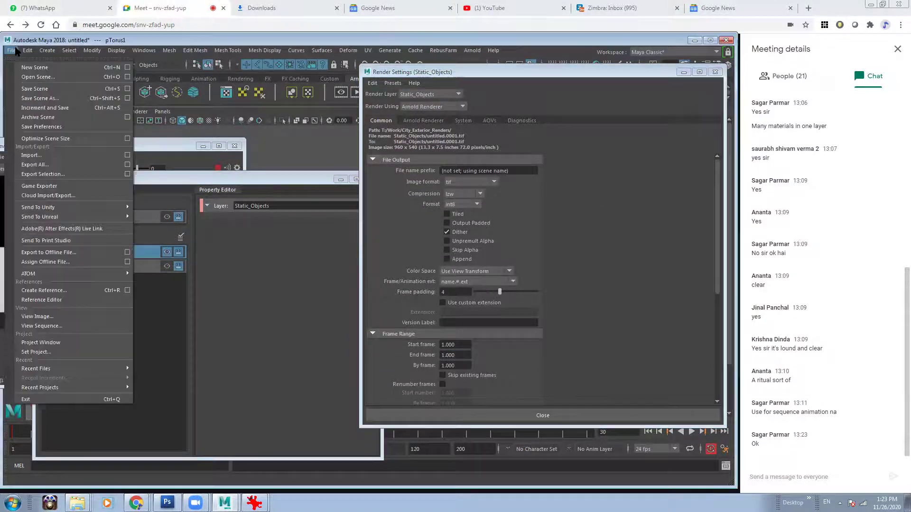
left_click(60, 342)
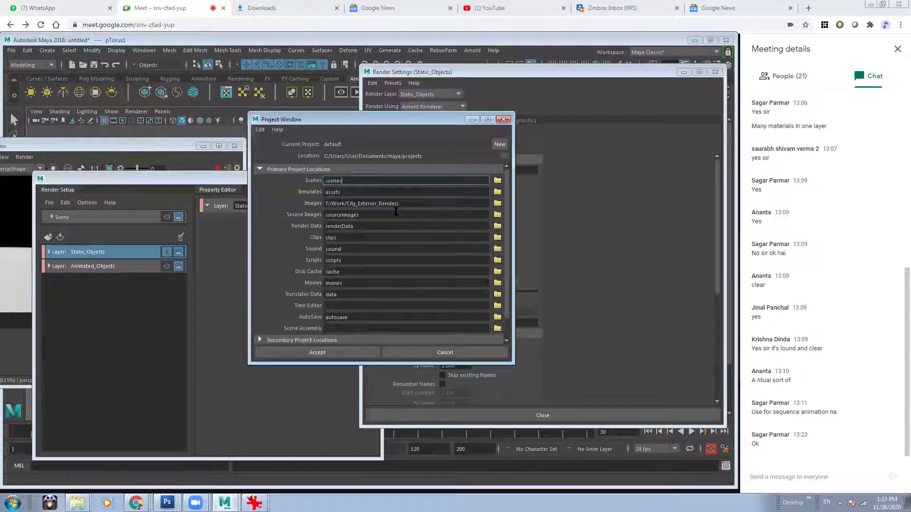
left_click_drag(347, 203, 415, 203)
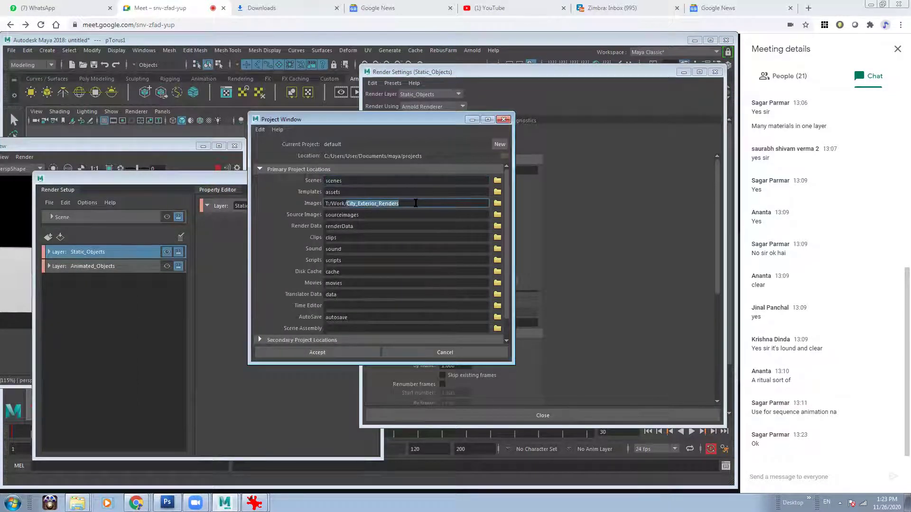
type("Static_Animated")
left_click(314, 352)
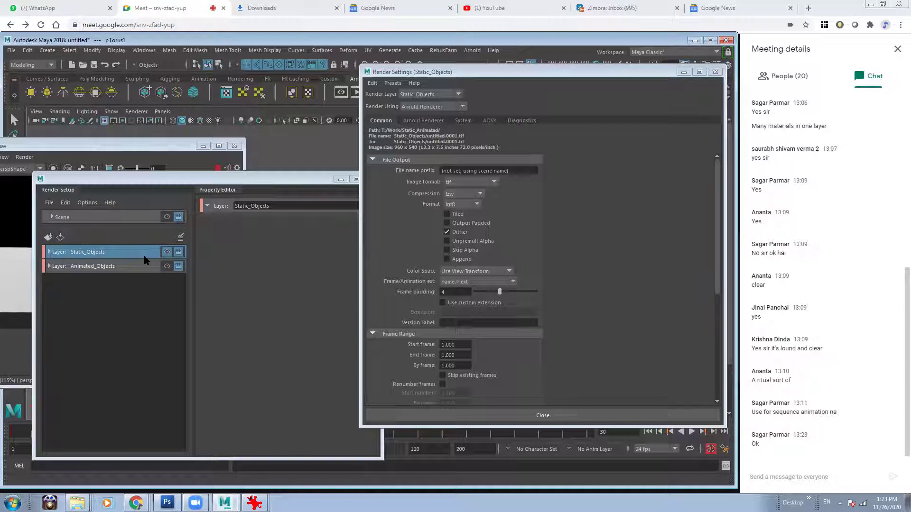
Switch to the Rendering menu set and render the sequence for the Static_Objects layer
left_click(423, 121)
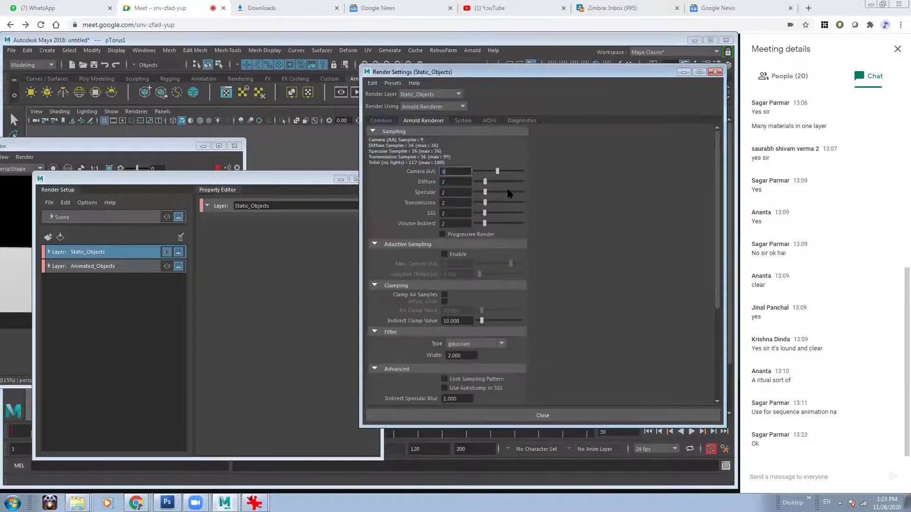
left_click(384, 121)
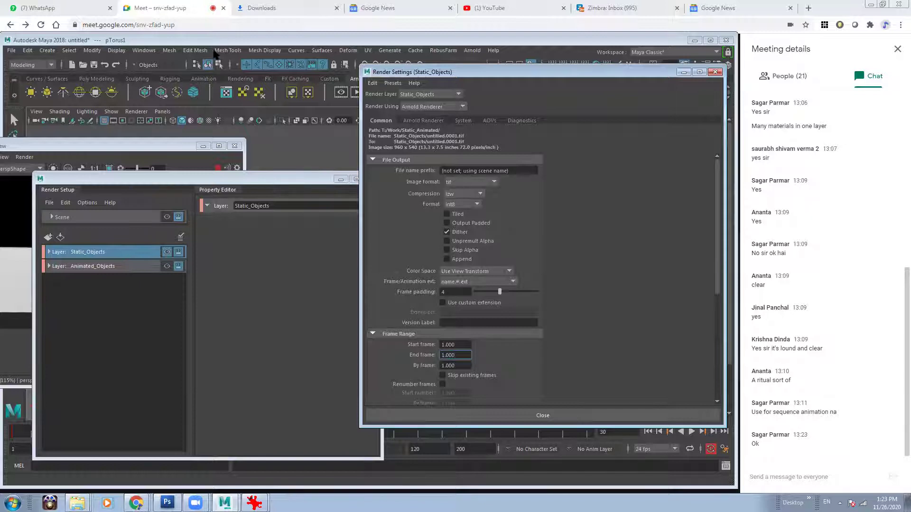
left_click(31, 64)
left_click(38, 114)
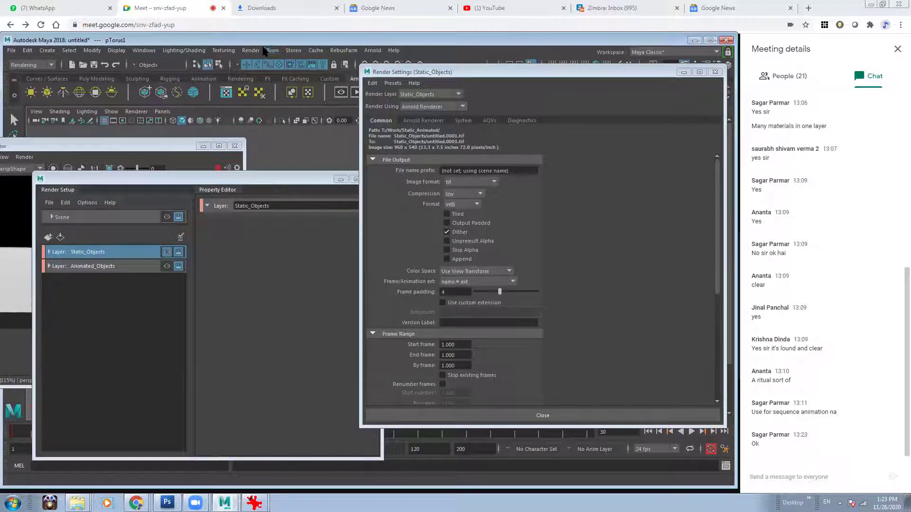
left_click(250, 50)
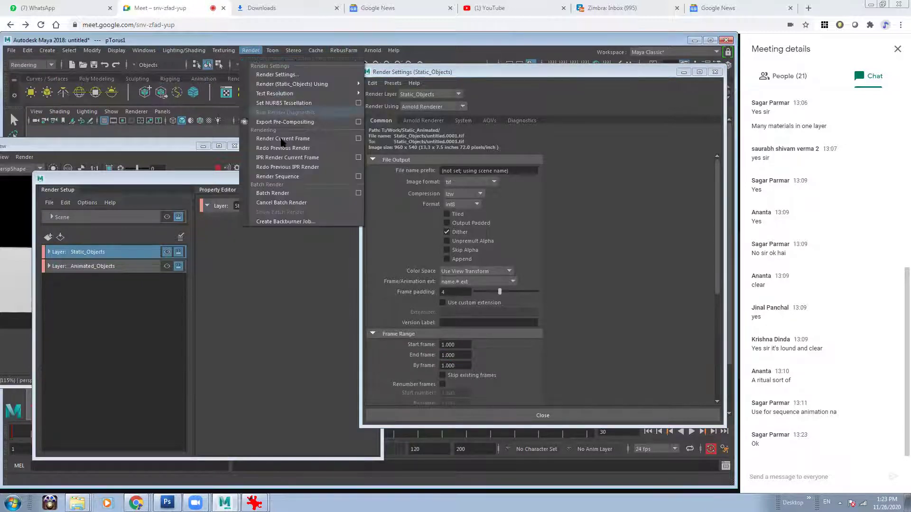
left_click(280, 185)
Switch to Windows Explorer and check the rendered image in the Static_Objects folder under Work > Static_Animated, then minimize the window
right_click(77, 503)
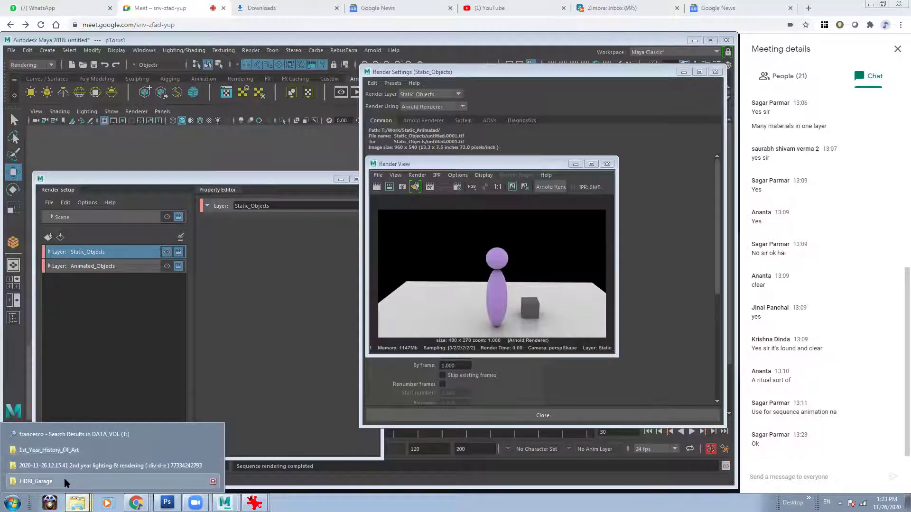
left_click(64, 480)
left_click(192, 119)
scroll(296, 239, "up", 4, "ctrl")
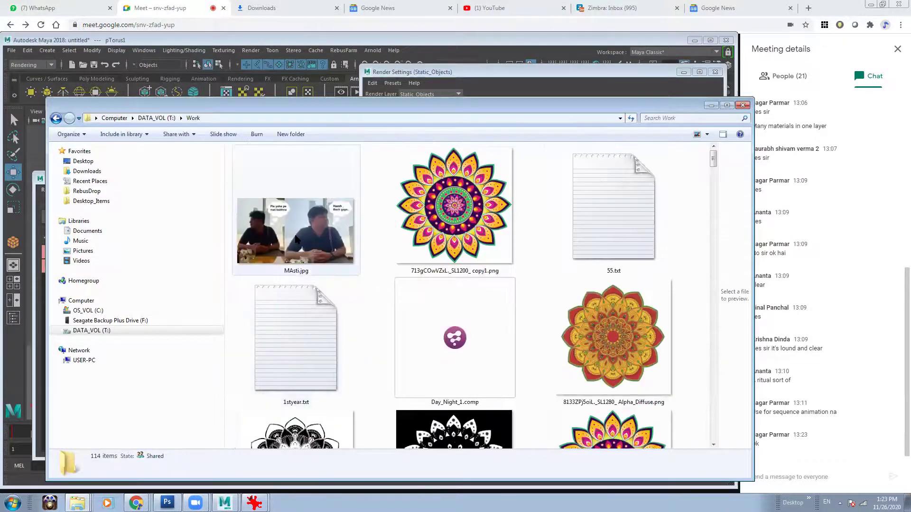
left_click(317, 241)
scroll(317, 241, "up", 5)
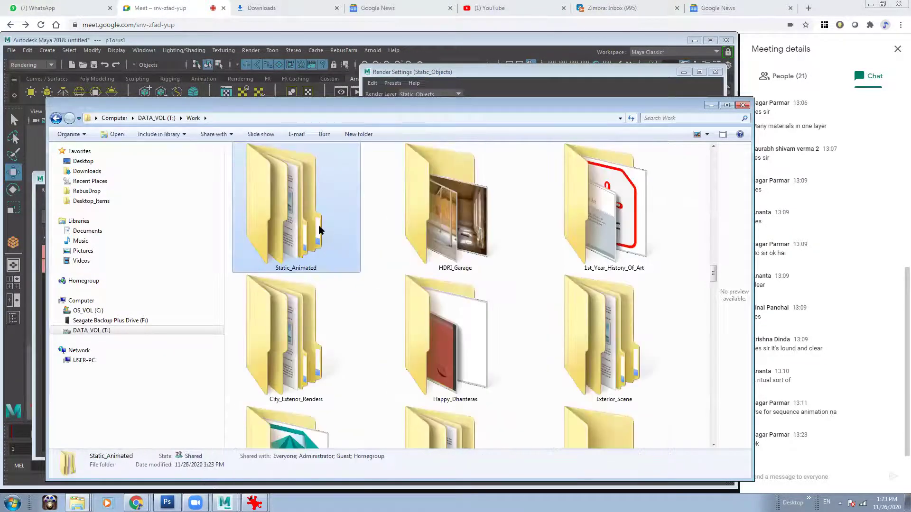
double_click(317, 223)
double_click(267, 163)
left_click_drag(634, 106, 622, 129)
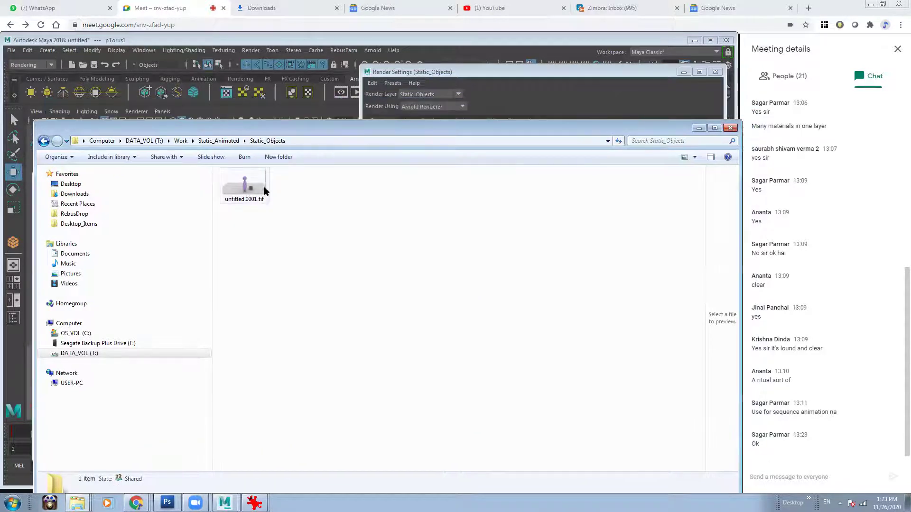
left_click(699, 128)
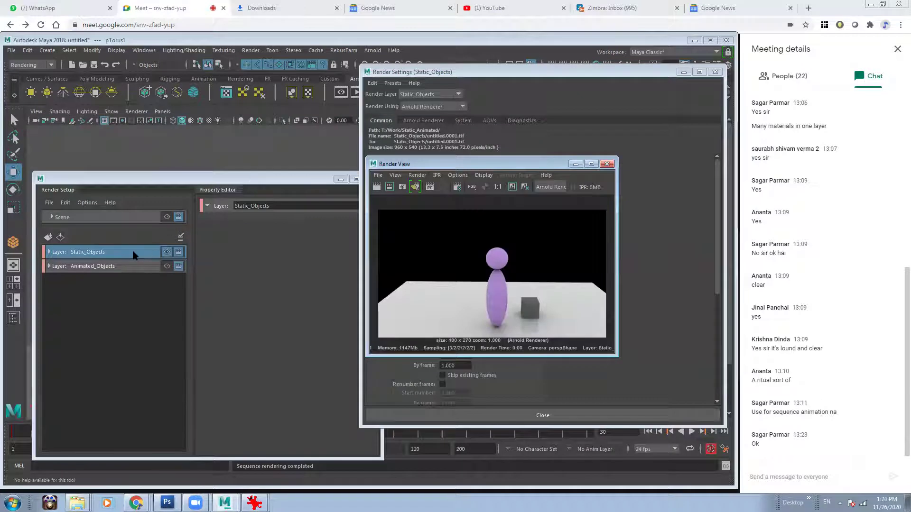
Make Animated_Objects the visible layer and rearrange the windows so its Render Settings are in full view
left_click_drag(466, 72, 455, 145)
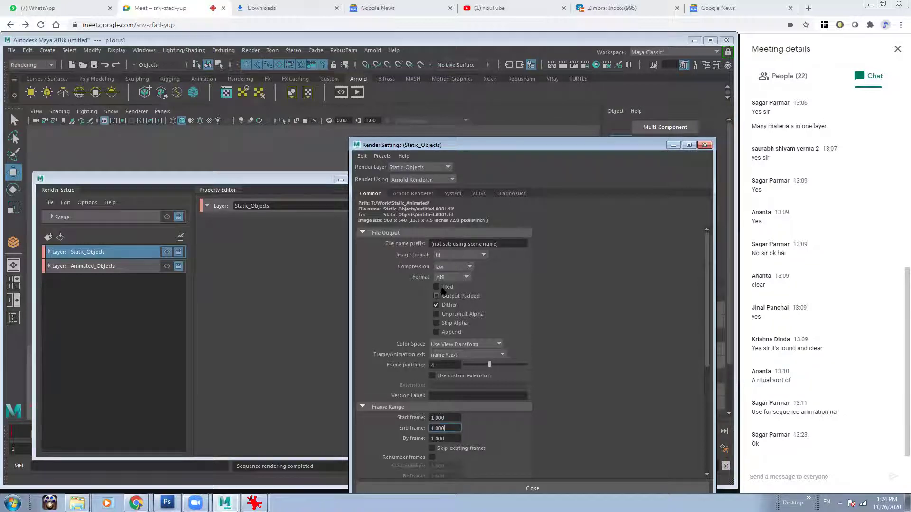
left_click(141, 266)
left_click(167, 267)
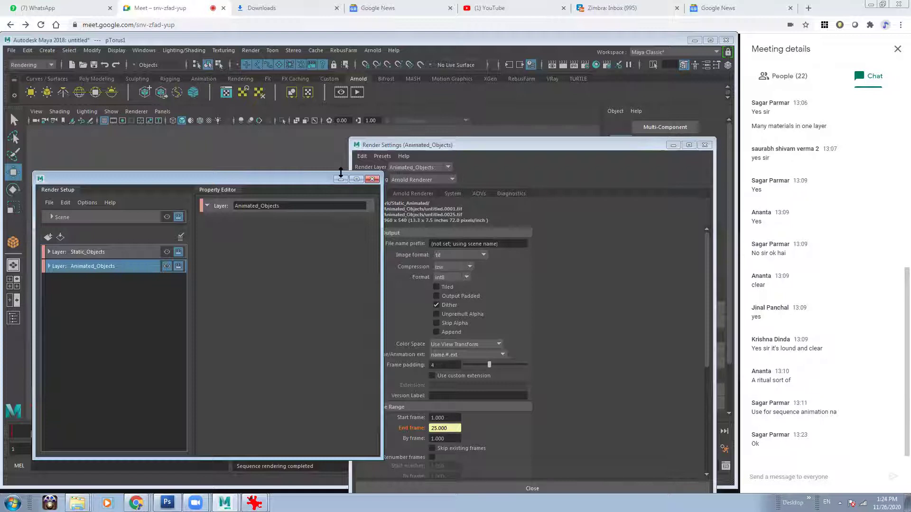
left_click_drag(283, 178, 276, 160)
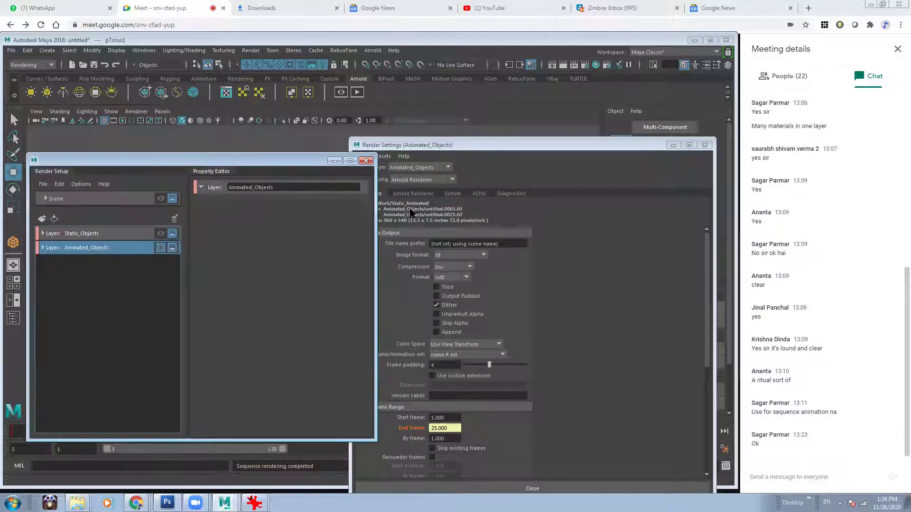
right_click(77, 503)
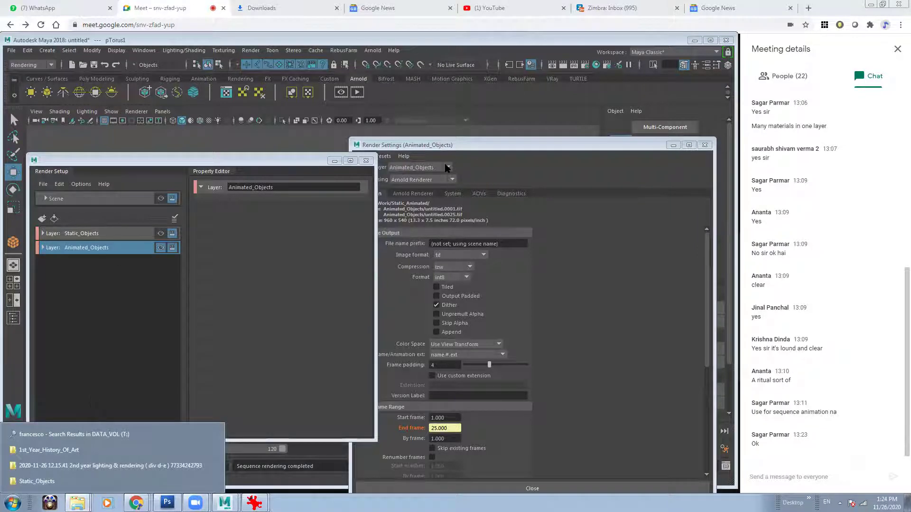
left_click(458, 150)
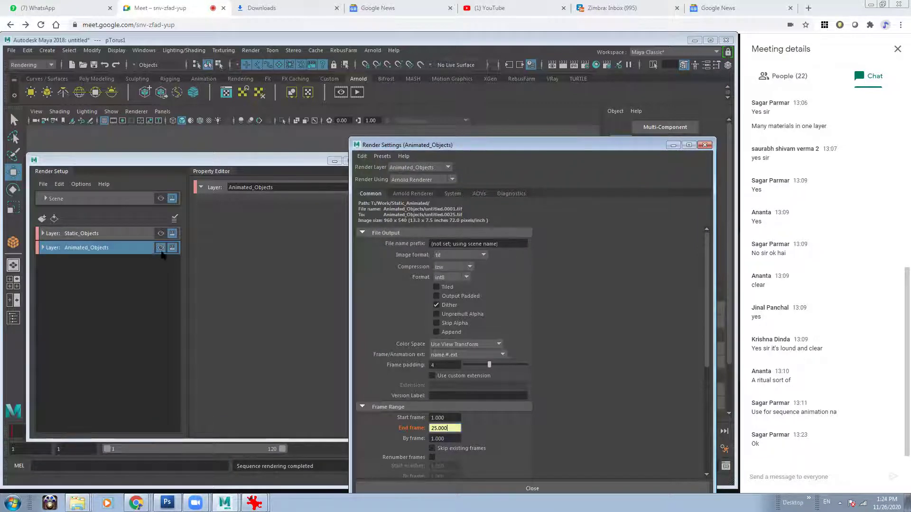
Render the sequence for the Animated_Objects layer
left_click(250, 50)
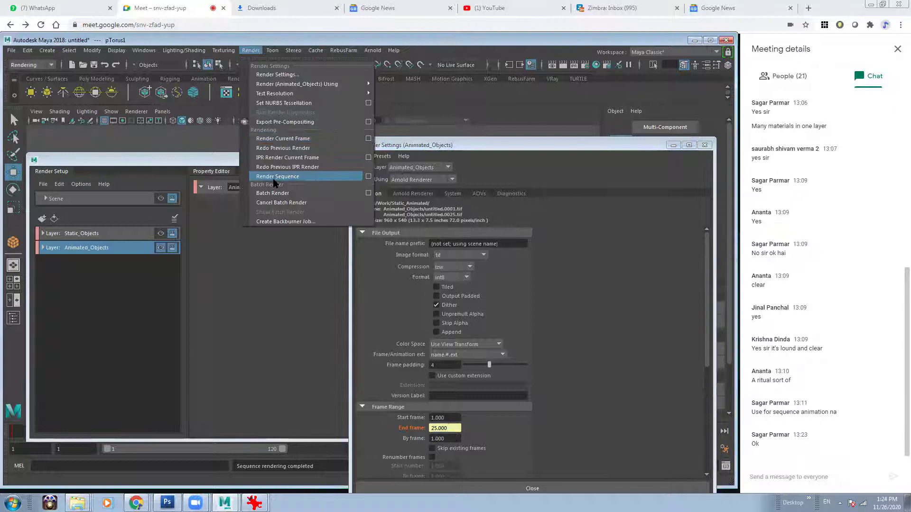
left_click(278, 176)
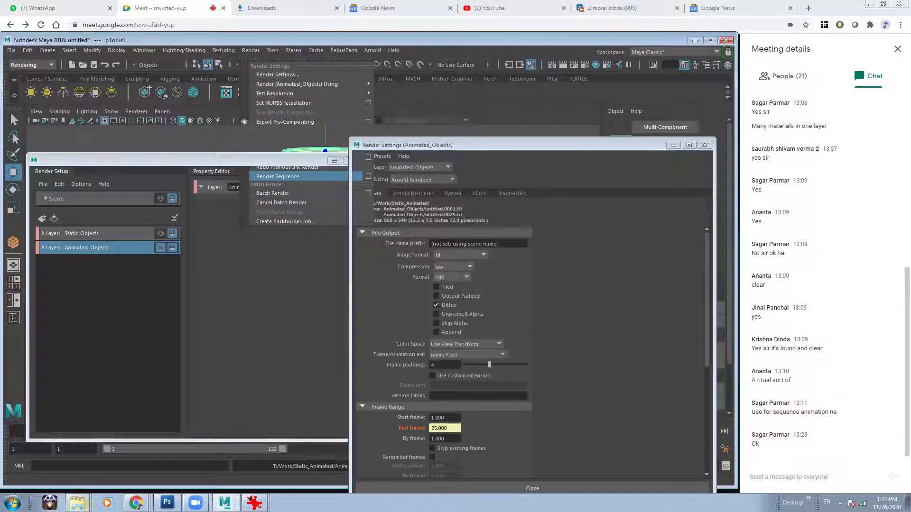
In Windows Explorer, open Static_Animated > Animated_Objects, flip through the rendered frames from untitled.0001.tif in IrfanView, and minimize both windows
left_click(71, 481)
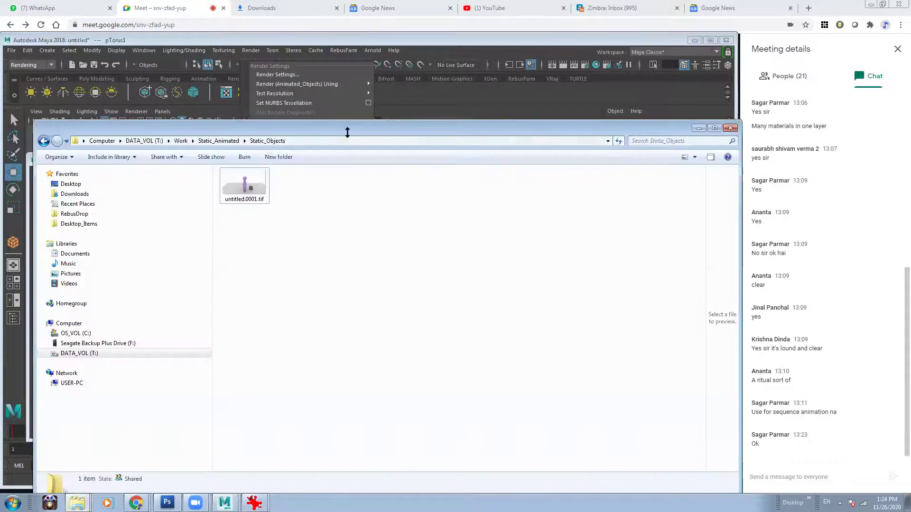
left_click(221, 141)
double_click(257, 185)
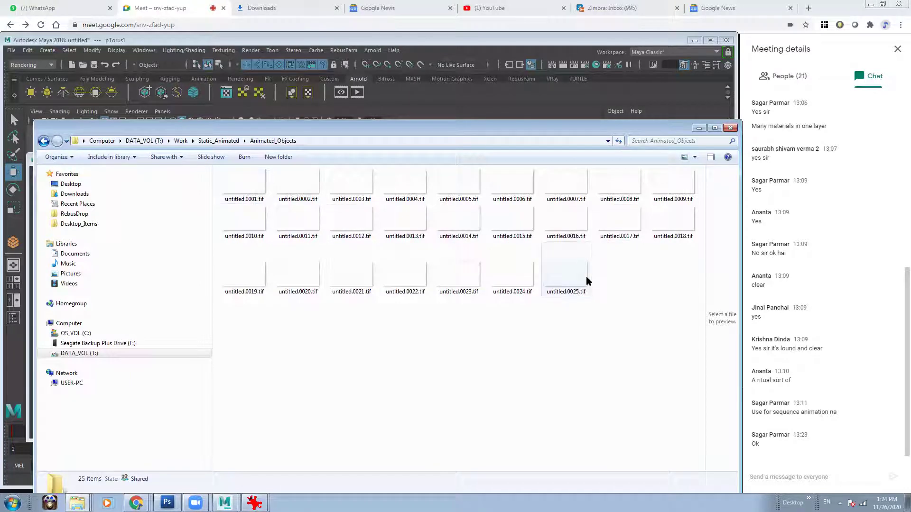
left_click(574, 284)
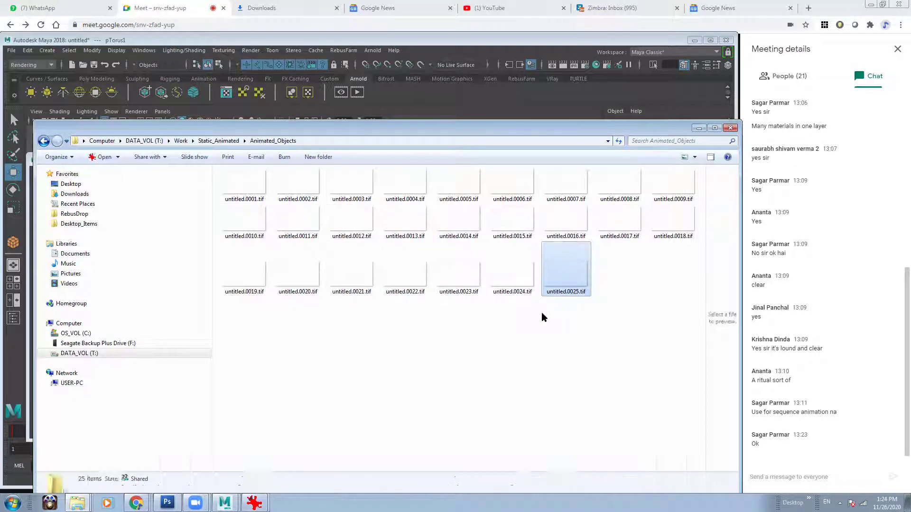
double_click(236, 183)
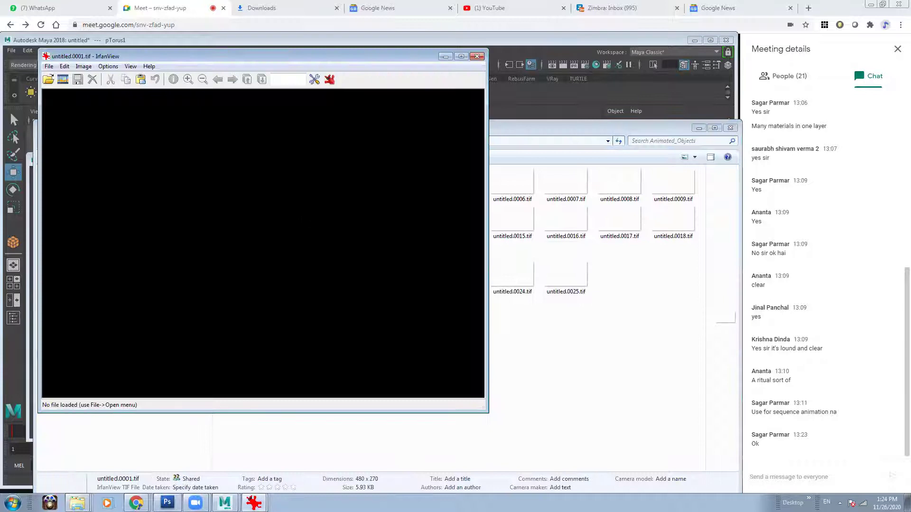
key("Right")
key("Right")
key("Right")
key("Right")
key("Right")
key("Right")
key("Right")
key("Right")
key("Right")
key("Right")
key("Right")
key("Right")
key("Right")
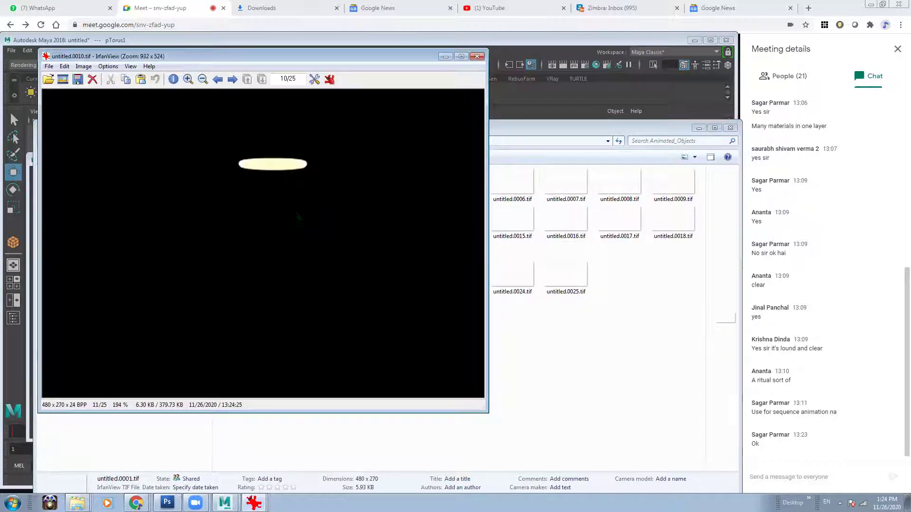
key("Right")
key("Right")
key("Right")
key("Right")
key("Right")
key("Right")
key("Right")
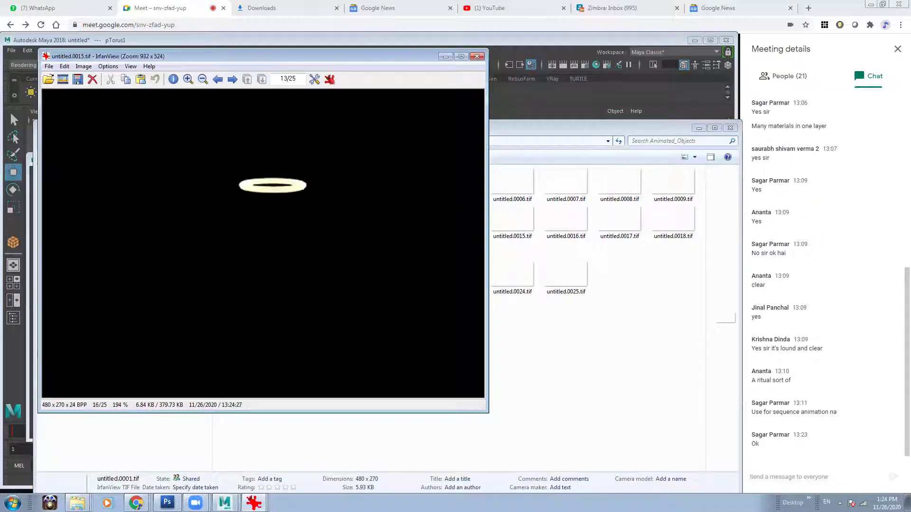
key("Right")
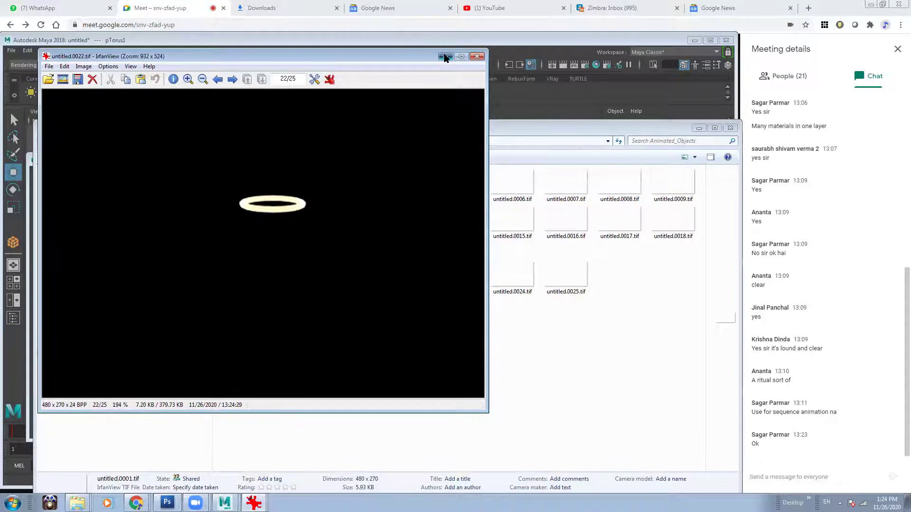
left_click(445, 56)
left_click(699, 127)
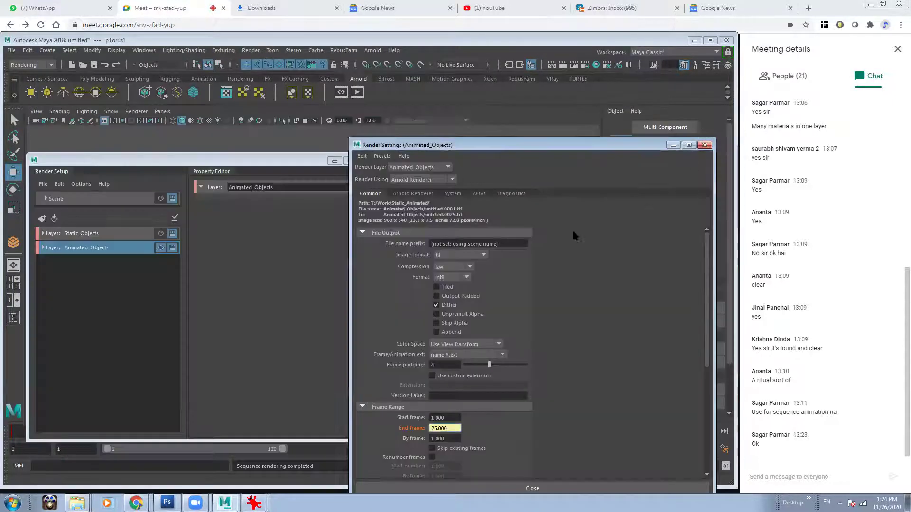
Close the Render Settings and Render Setup windows and move the Render View over the viewport
left_click(705, 145)
left_click(505, 165)
left_click_drag(494, 164, 276, 142)
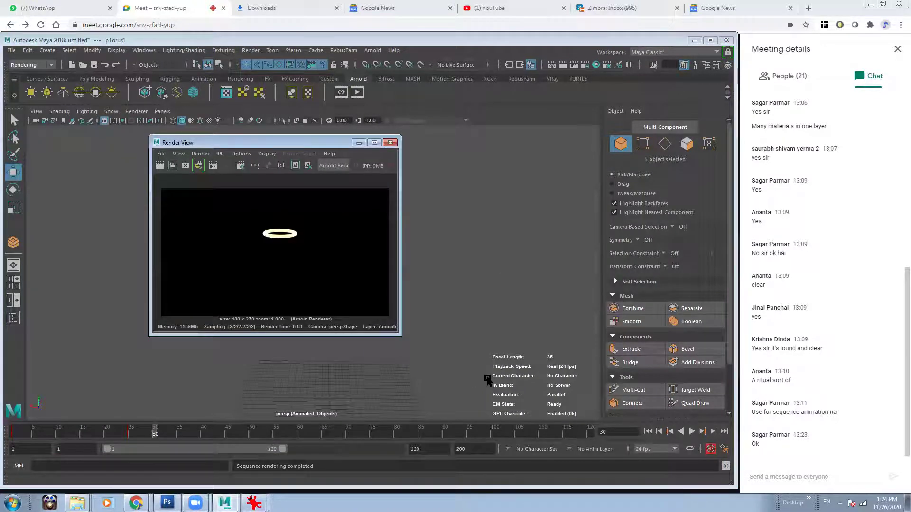
left_click(168, 503)
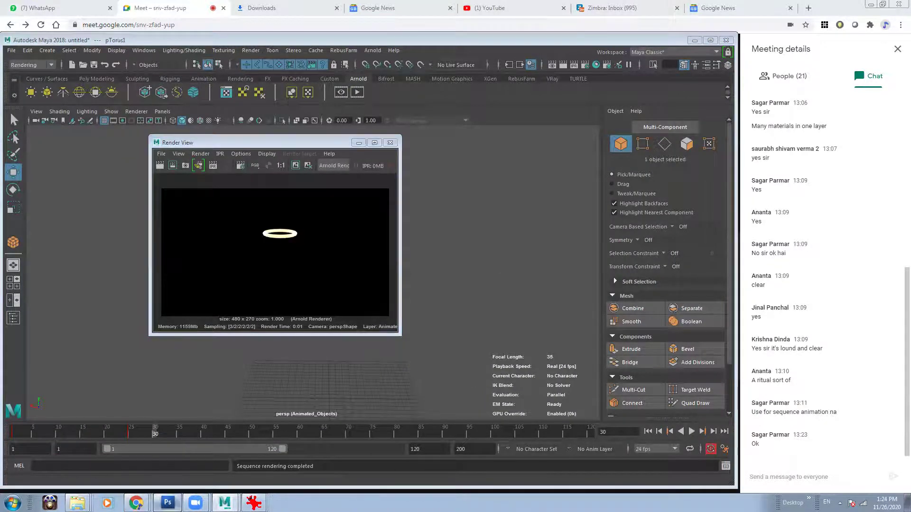
left_click(701, 81)
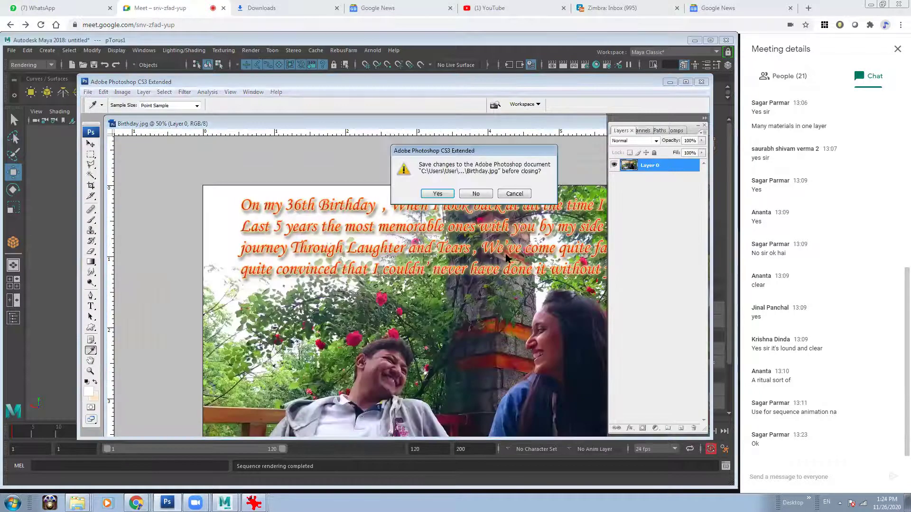
left_click(516, 192)
left_click(670, 82)
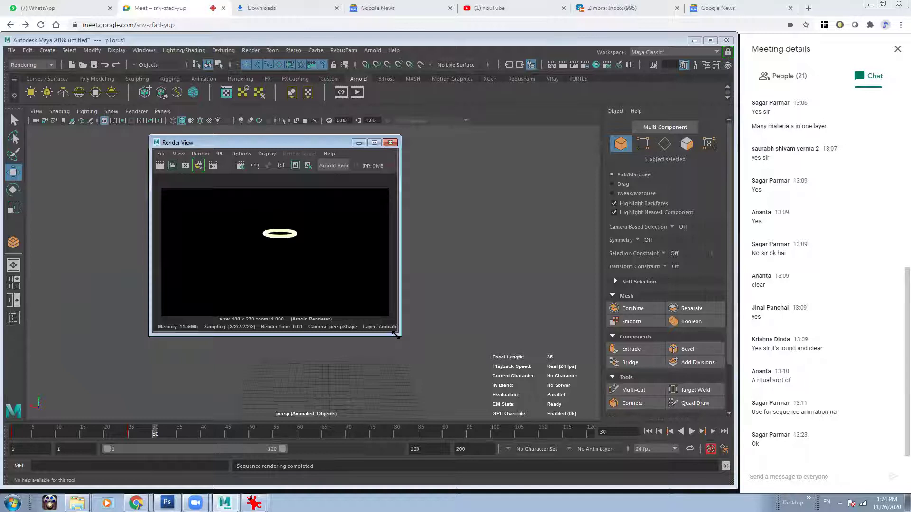
Enlarge the Render View, launch Fusion, and reposition and enlarge the Fusion window so it covers the Maya window
left_click_drag(396, 335, 470, 340)
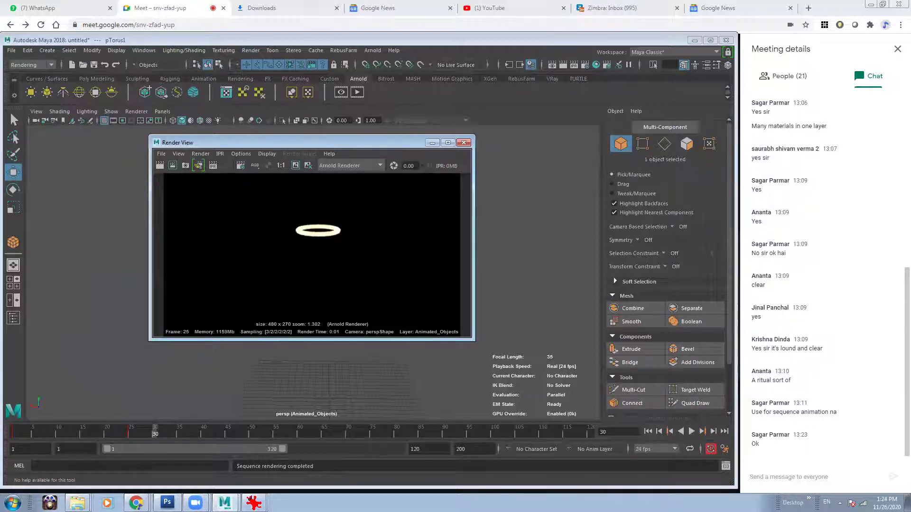
left_click(12, 503)
left_click(43, 368)
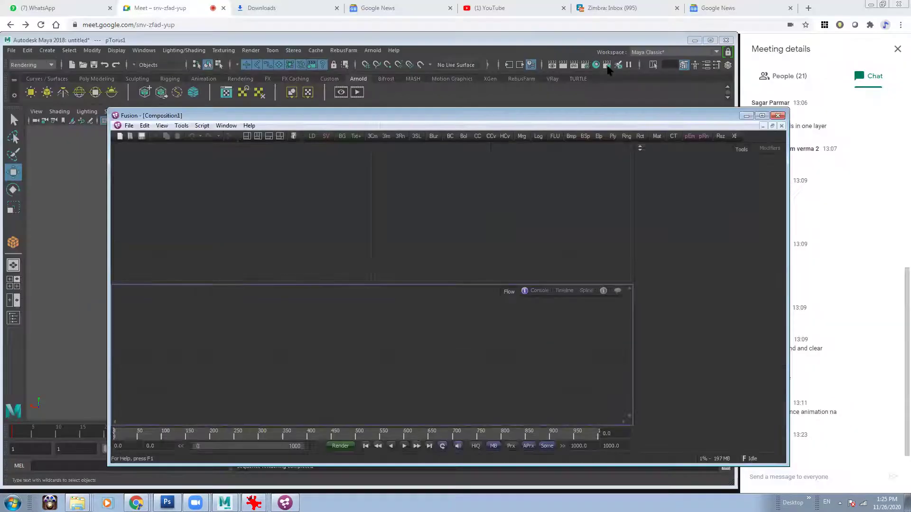
left_click(886, 6)
left_click_drag(452, 120, 362, 117)
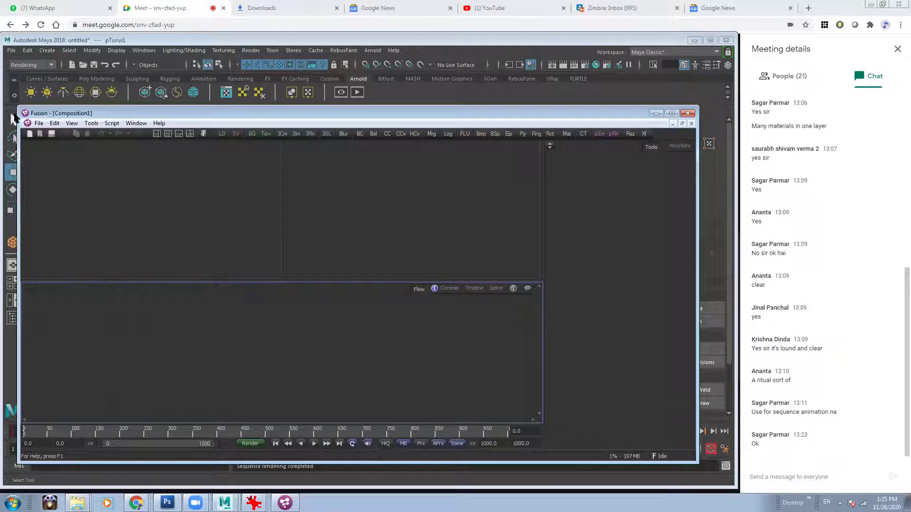
left_click_drag(17, 109, 1, 43)
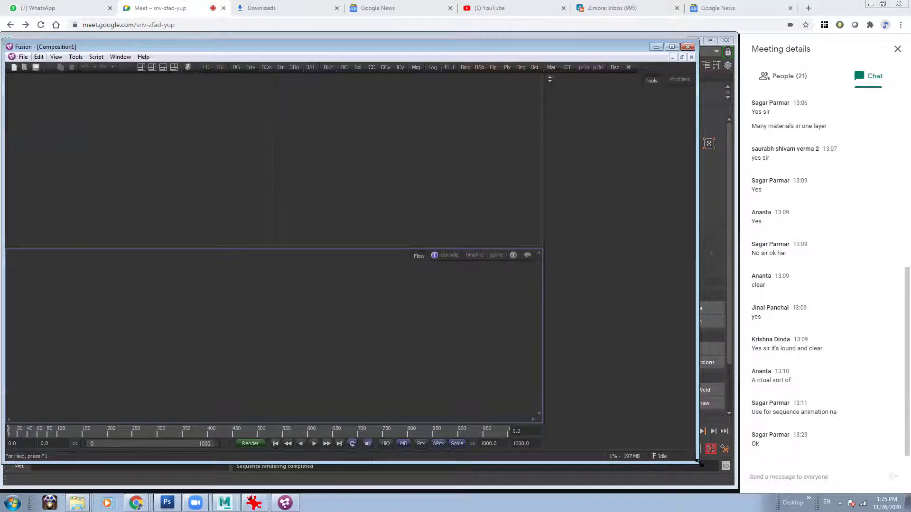
left_click_drag(697, 462, 726, 482)
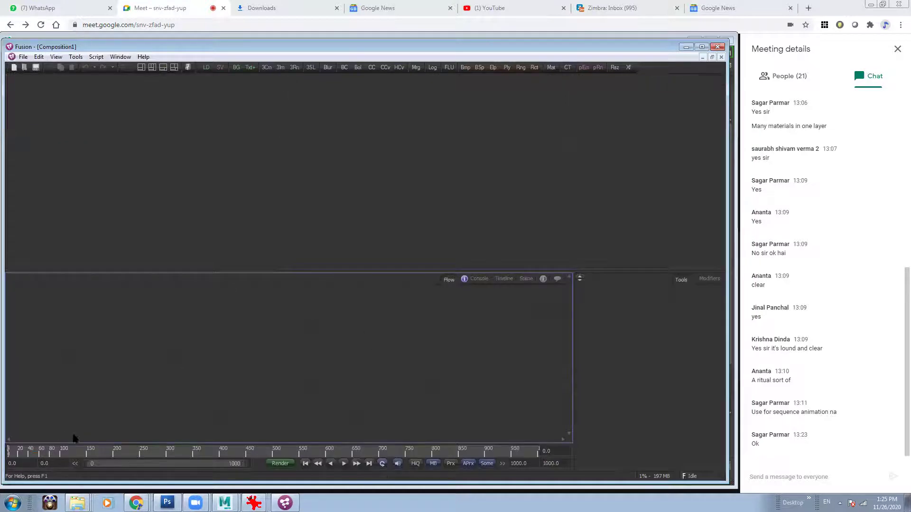
From Windows Explorer, add untitled.0001.tif from Static_Animated > Static_Objects to the Fusion flow as a loader
mouse_move(77, 502)
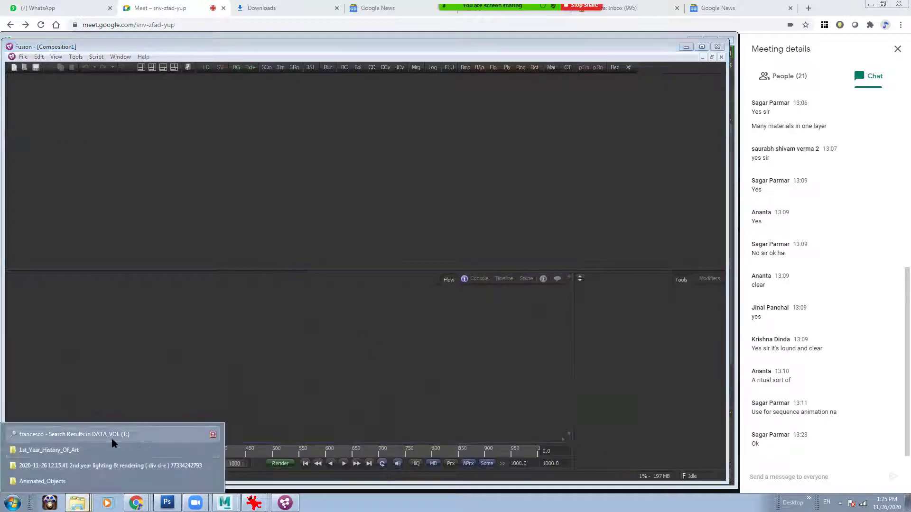
left_click(92, 482)
left_click(223, 140)
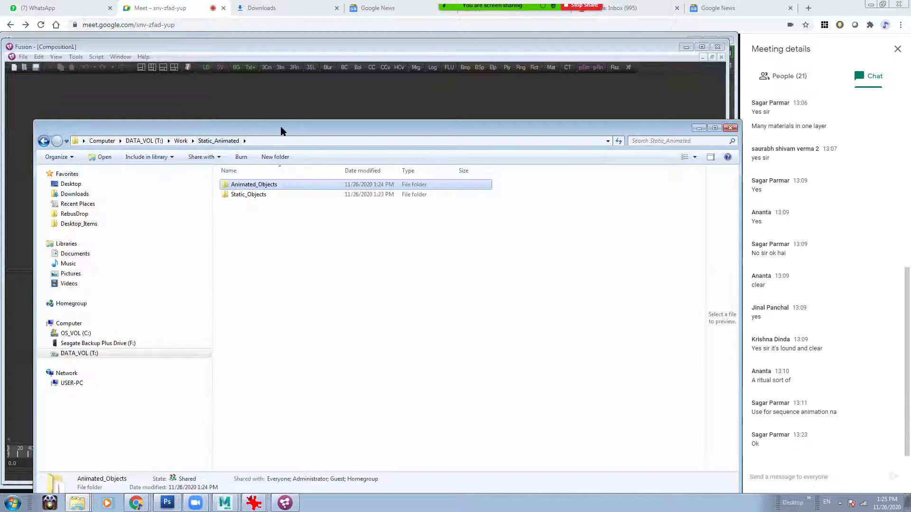
left_click_drag(281, 131, 485, 122)
double_click(449, 186)
left_click_drag(449, 176, 147, 333)
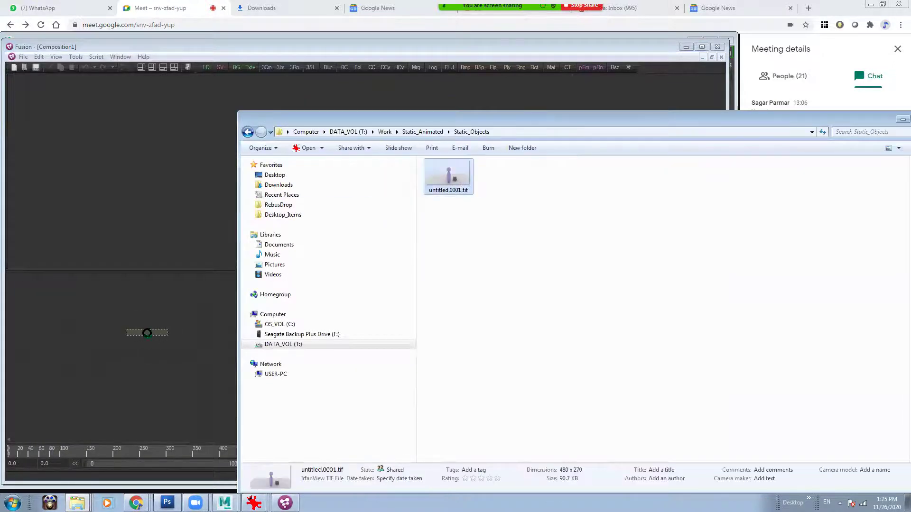
Add the Animated_Objects image sequence to the Fusion flow as a second loader and minimize the Explorer window
left_click(422, 132)
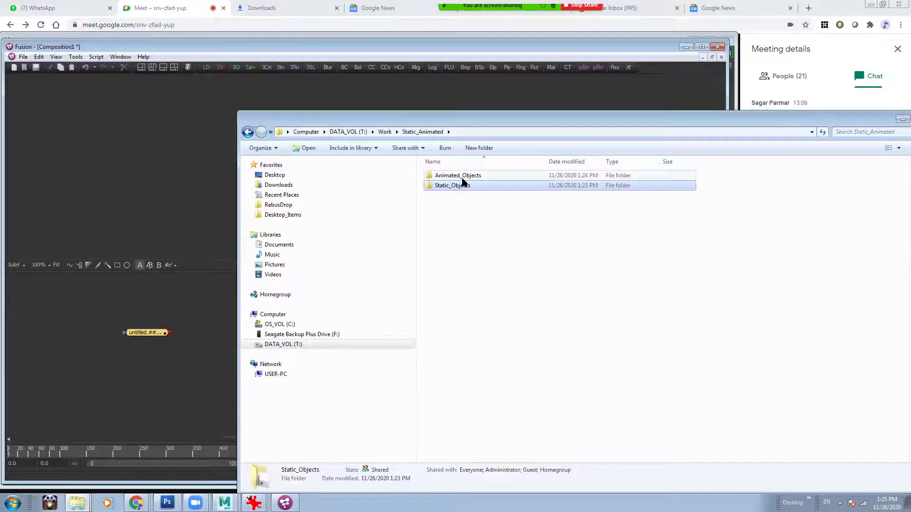
double_click(460, 177)
left_click(456, 179)
left_click_drag(456, 179, 142, 352)
left_click(902, 119)
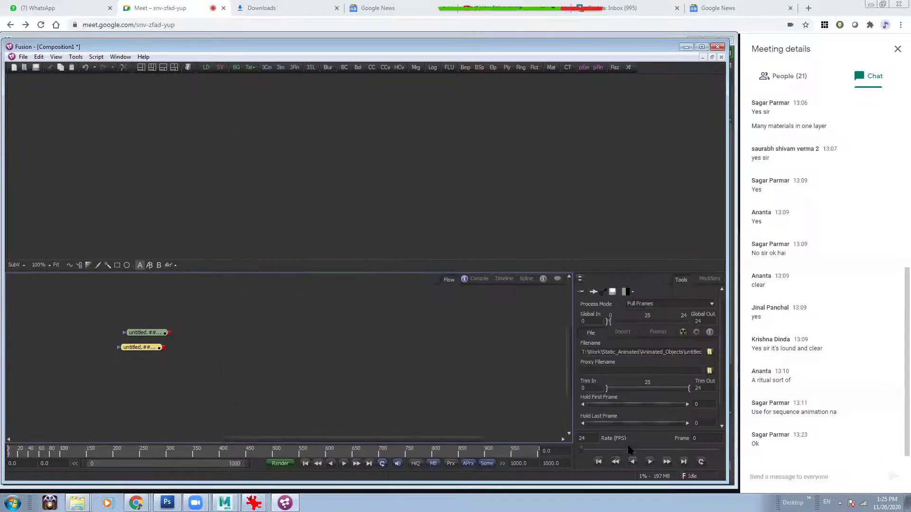
Set the composition's render and global end times to 25 and its start times to 1
double_click(518, 463)
type("25")
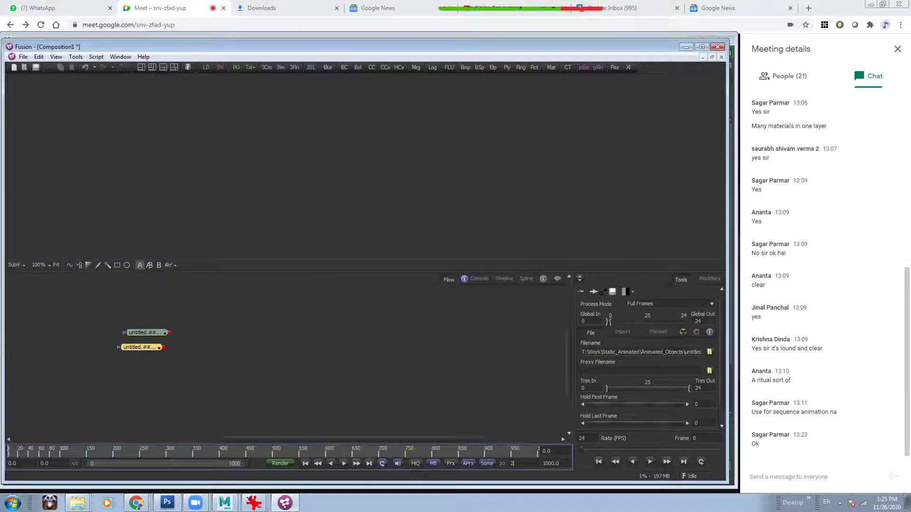
key("Return")
key("Tab")
type("25")
key("Return")
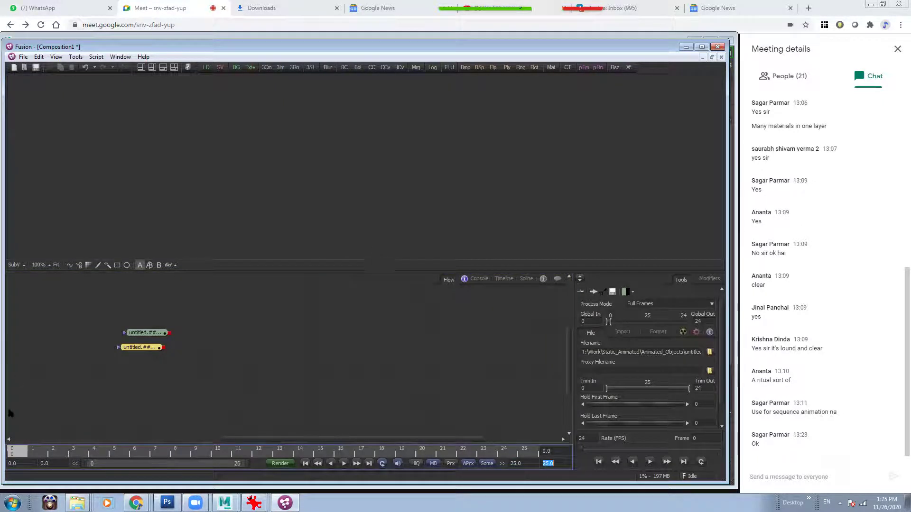
double_click(18, 464)
key("Return")
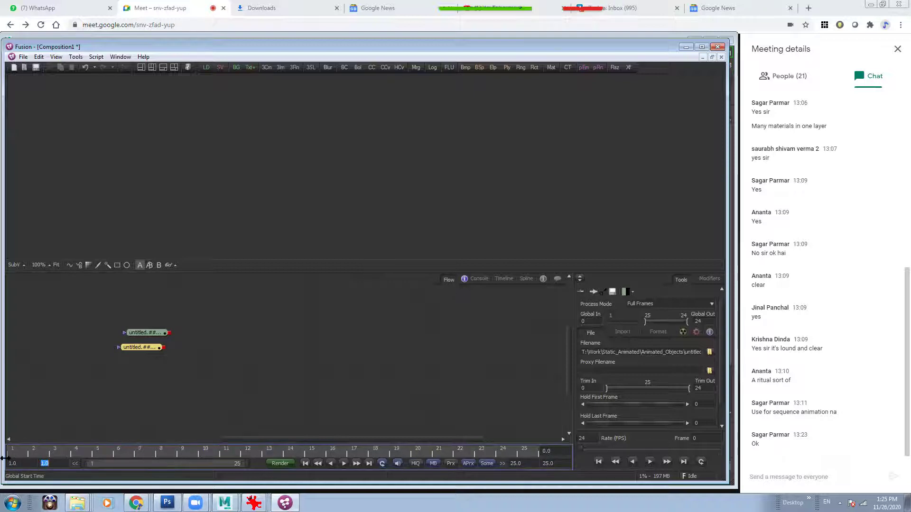
Turn on arranging tools to the grid and reposition the Static_Objects loader in the flow
right_click(263, 310)
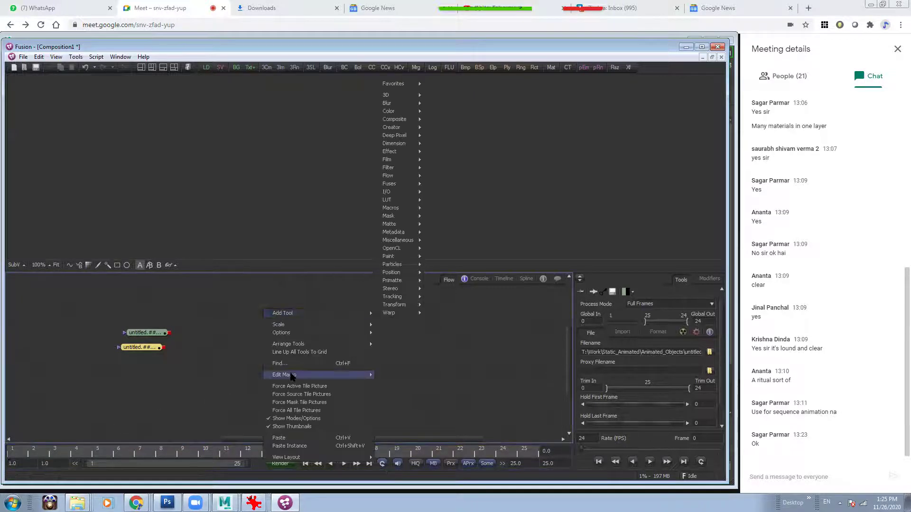
mouse_move(300, 345)
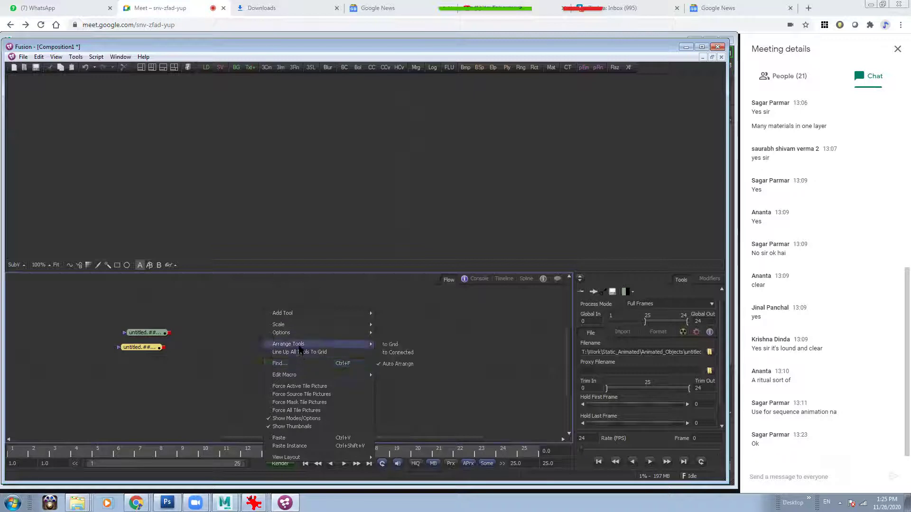
left_click(398, 345)
left_click_drag(150, 334, 167, 333)
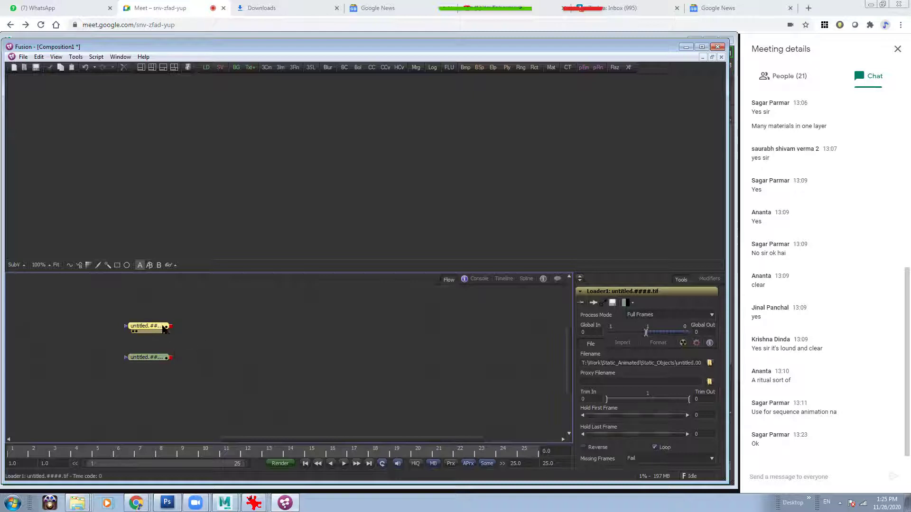
Show the Animated_Objects loader in the viewer, adjust the image to fit, and play back its frames
left_click_drag(147, 357, 358, 169)
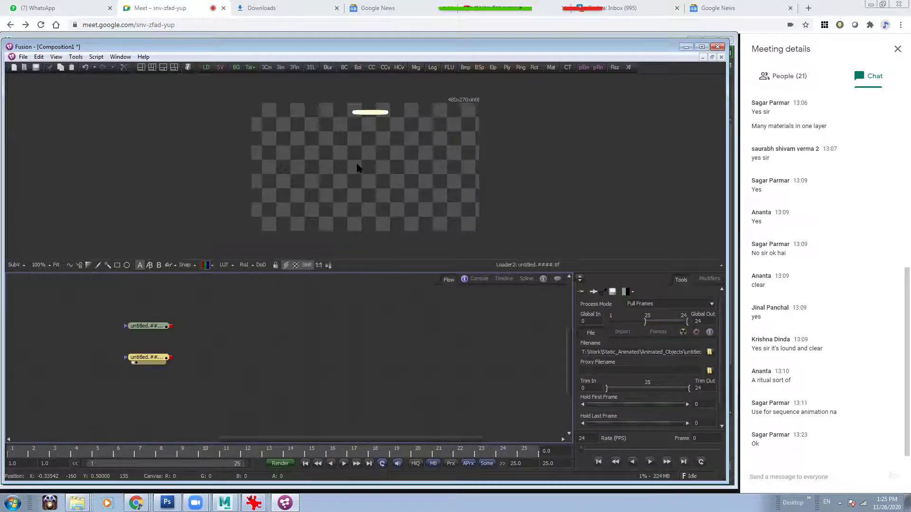
middle_click_drag(402, 110, 346, 133)
scroll(340, 133, "up", 4, "ctrl")
scroll(313, 149, "down", 3, "ctrl")
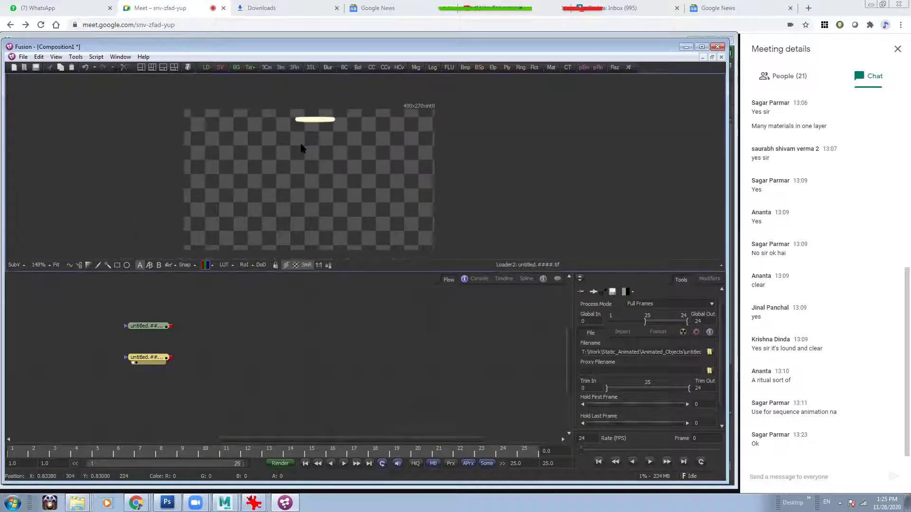
left_click_drag(151, 359, 148, 450)
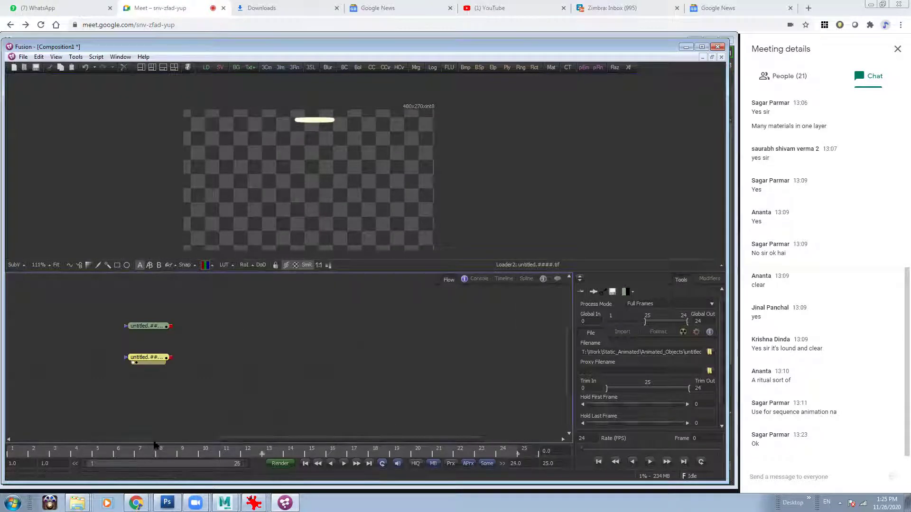
key("space")
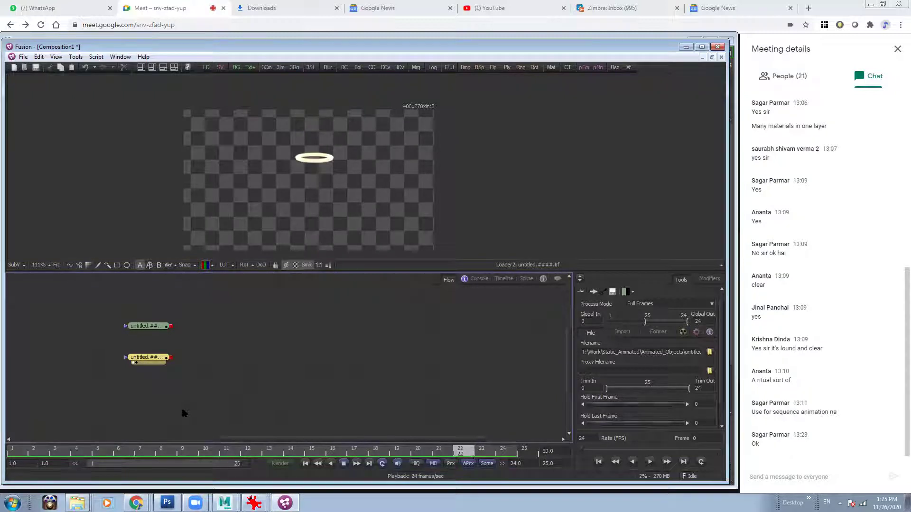
Show the Static_Objects loader in the viewer and select it in the flow
left_click_drag(159, 326, 324, 140)
left_click(158, 327)
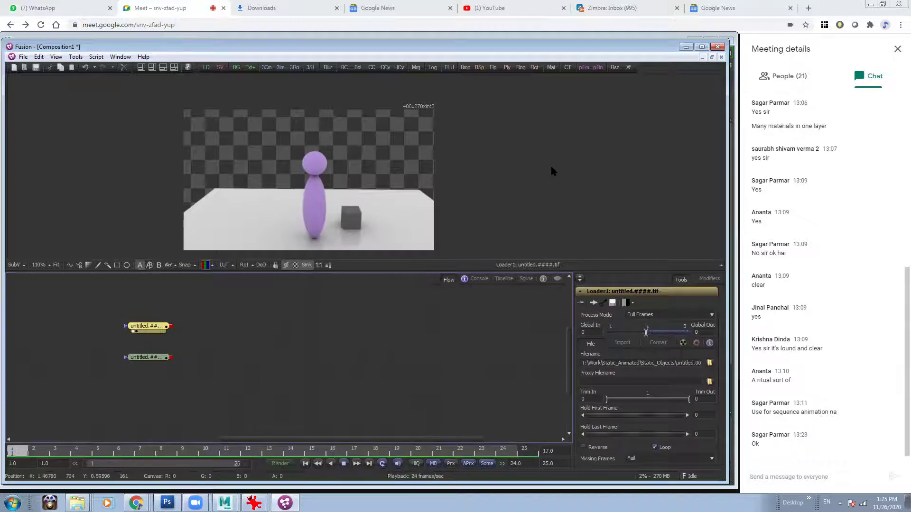
Preview the Animated_Objects sequence merged over the Static_Objects image, and delete the merge
key("space")
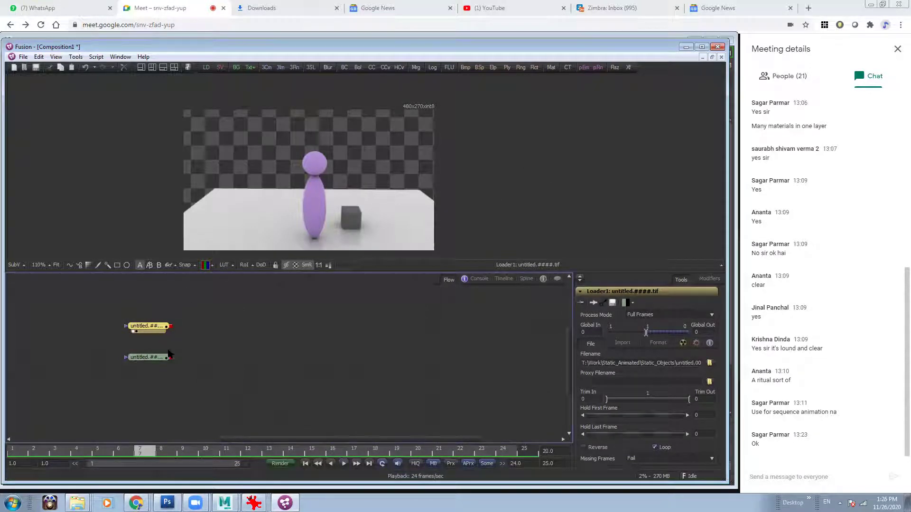
left_click(150, 357)
left_click_drag(171, 357, 225, 313)
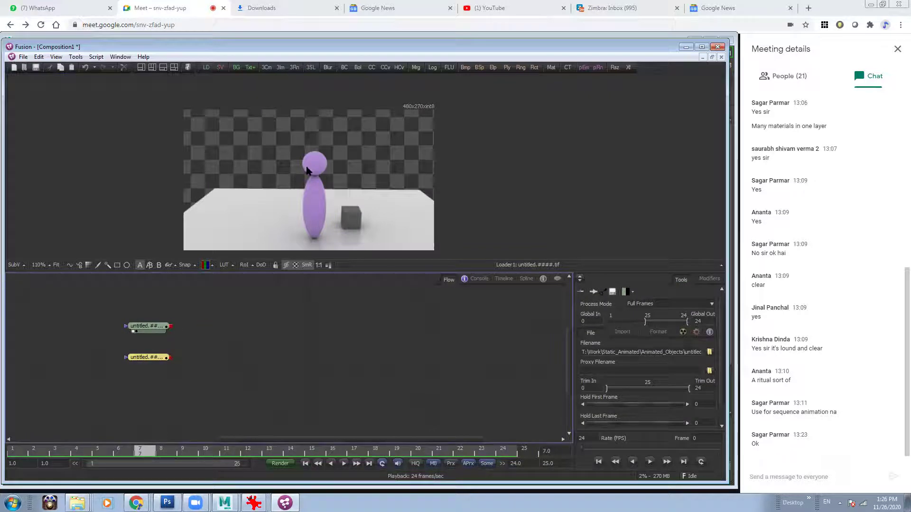
left_click_drag(171, 357, 173, 328)
left_click_drag(204, 358, 350, 136)
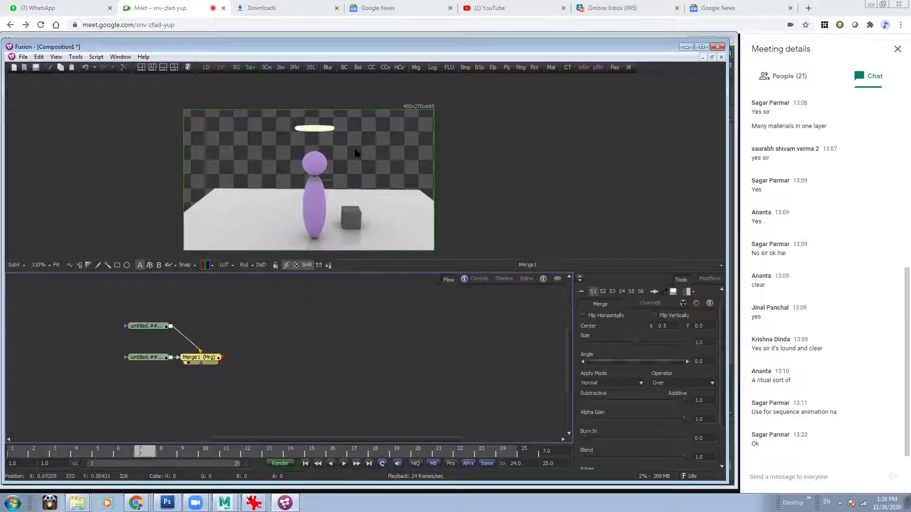
middle_click_drag(350, 151, 398, 164)
key("space")
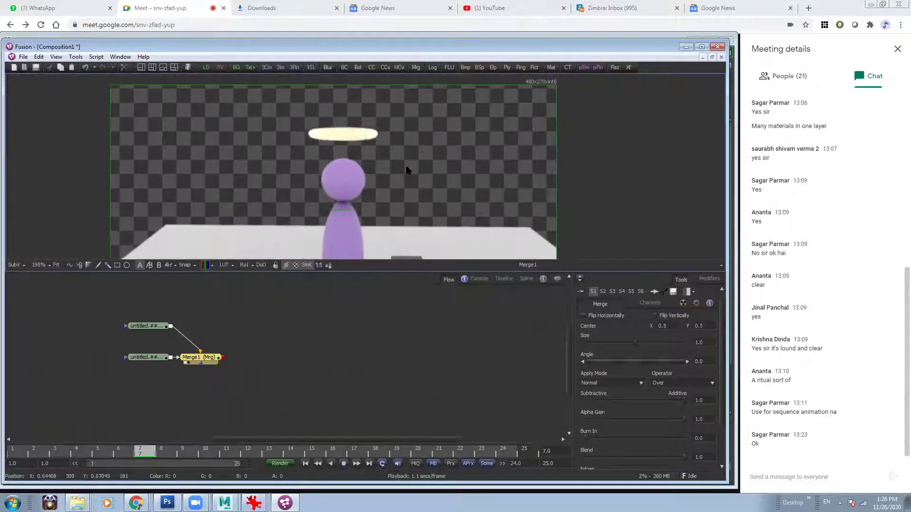
key("space")
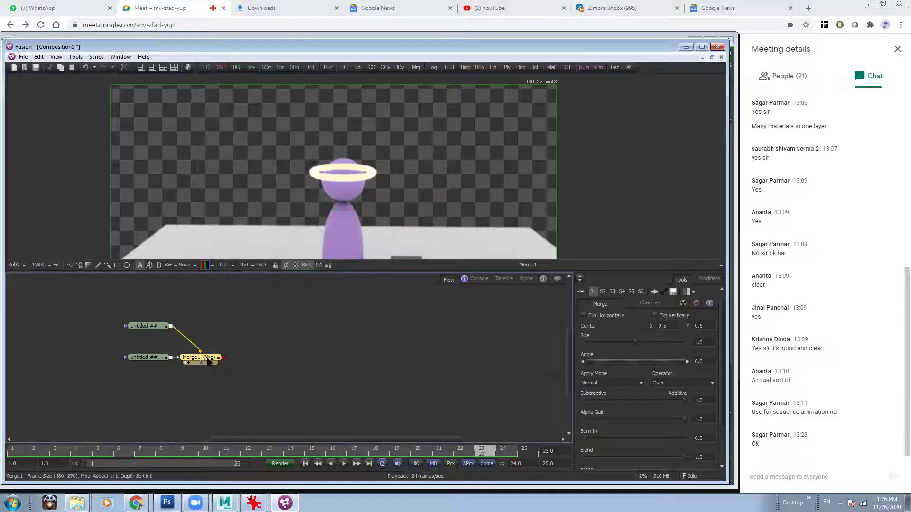
key("Delete")
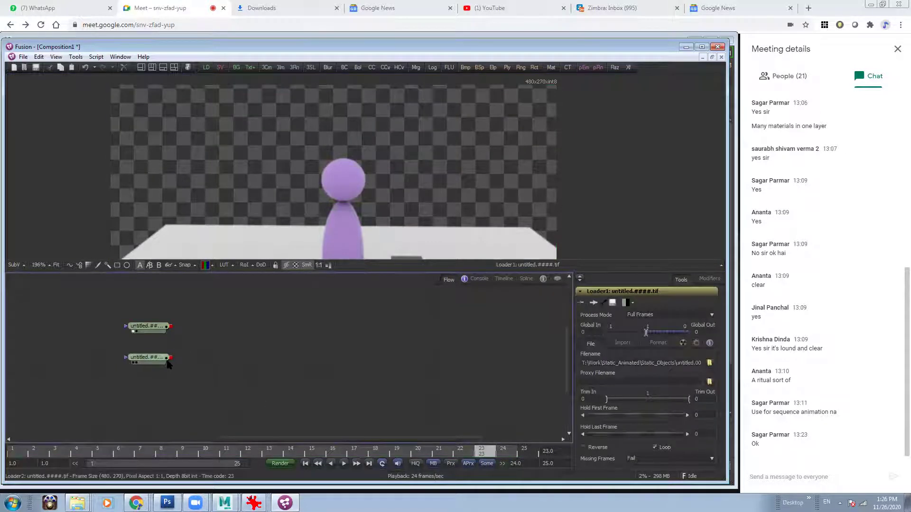
Preview the reverse merge, with Static_Objects over Animated_Objects, and delete that merge
left_click_drag(171, 327, 186, 361)
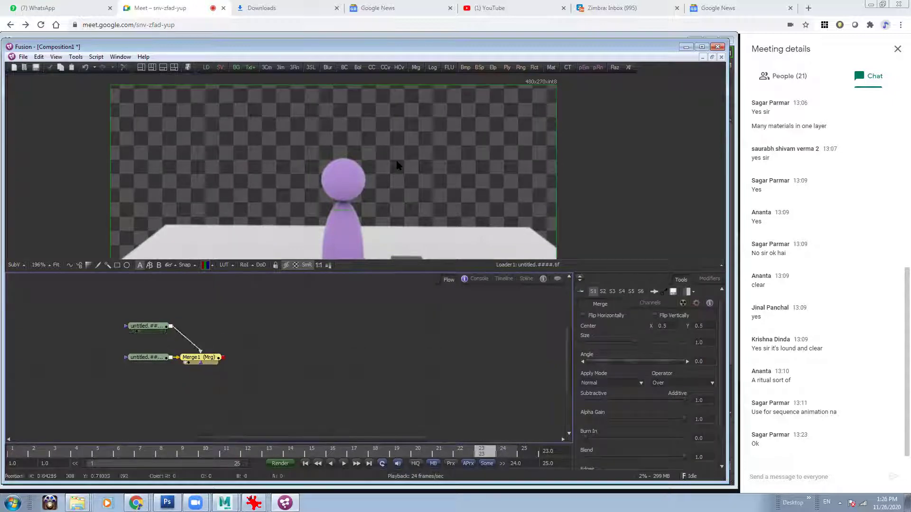
key("space")
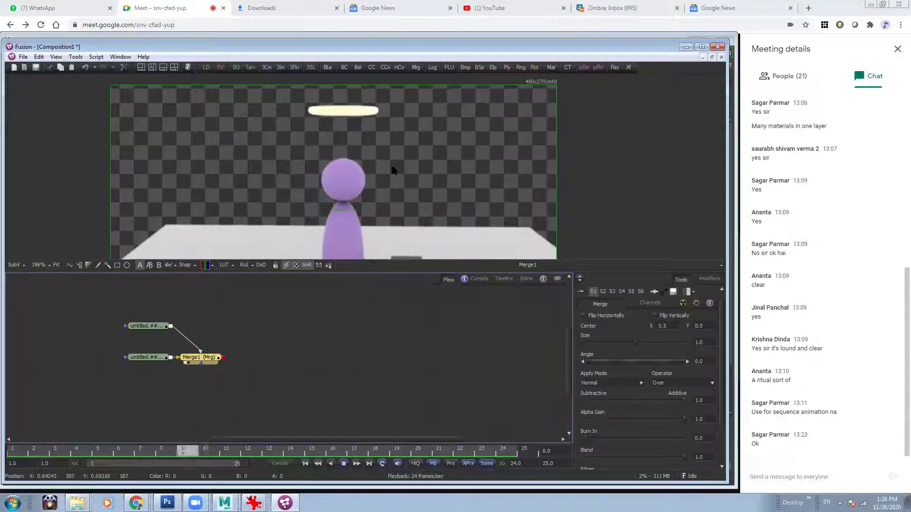
key("space")
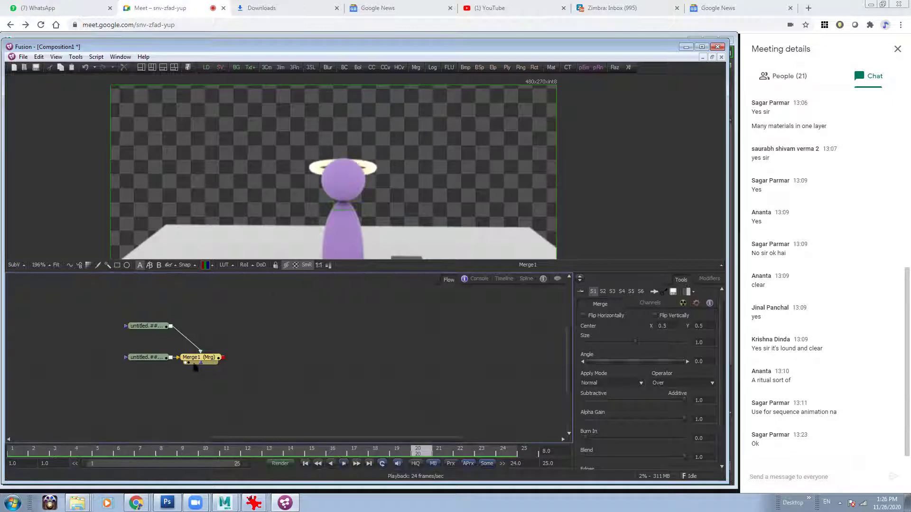
left_click_drag(186, 361, 212, 362)
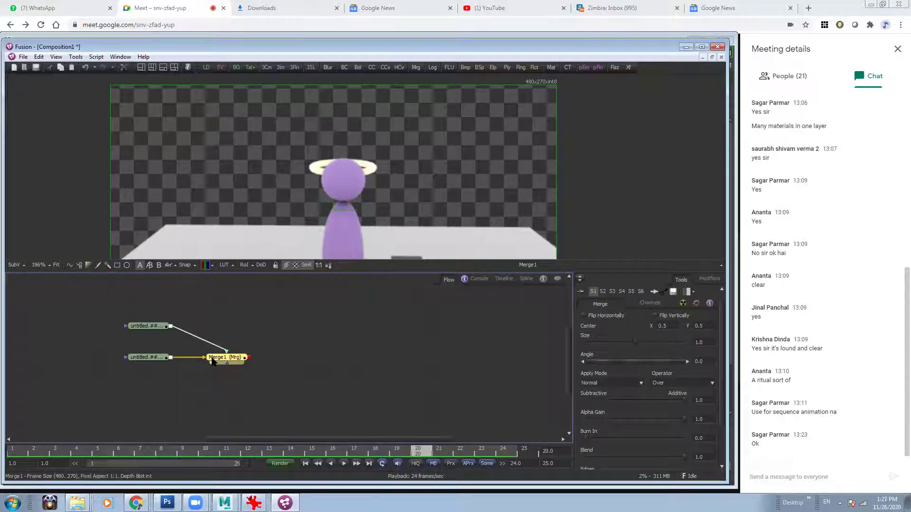
key("Delete")
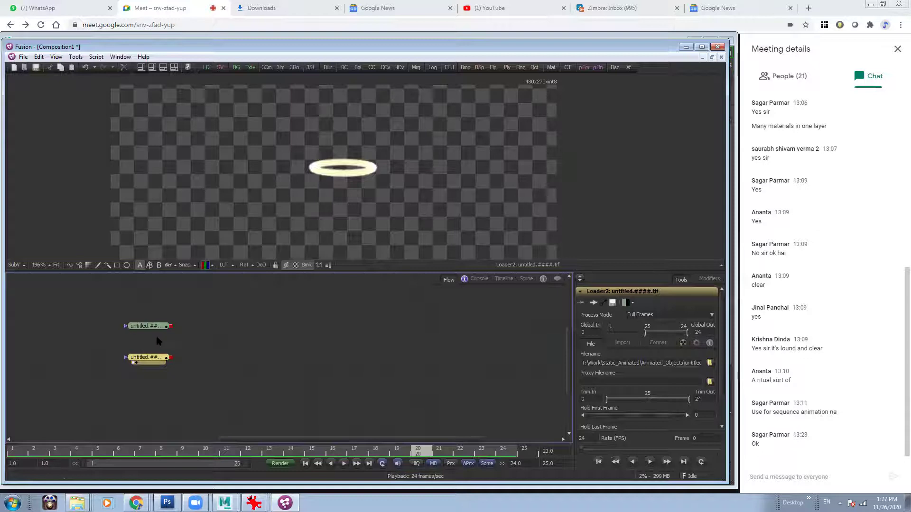
Show the Static_Objects loader in the viewer
left_click(150, 331)
left_click_drag(150, 331, 354, 166)
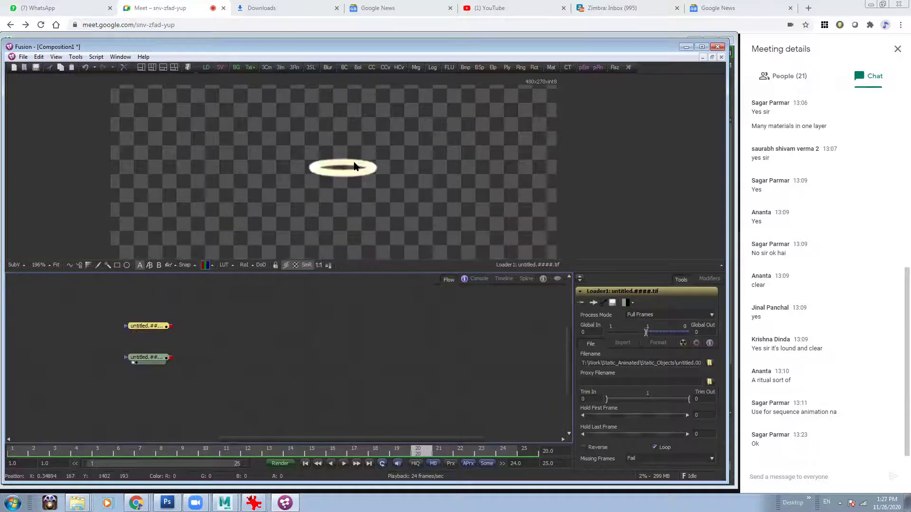
left_click(137, 331)
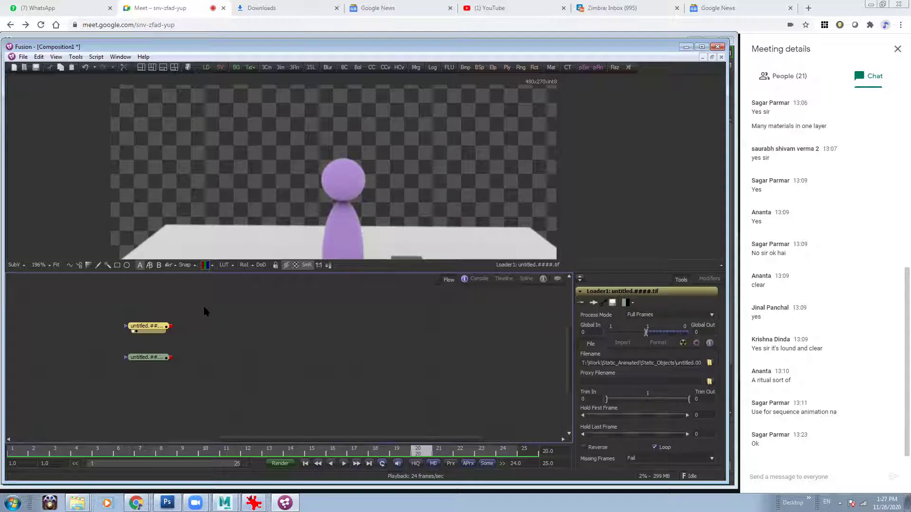
Switch to Maya, go to frame 24, and create a new render layer in Render Setup
mouse_move(229, 502)
left_click(234, 480)
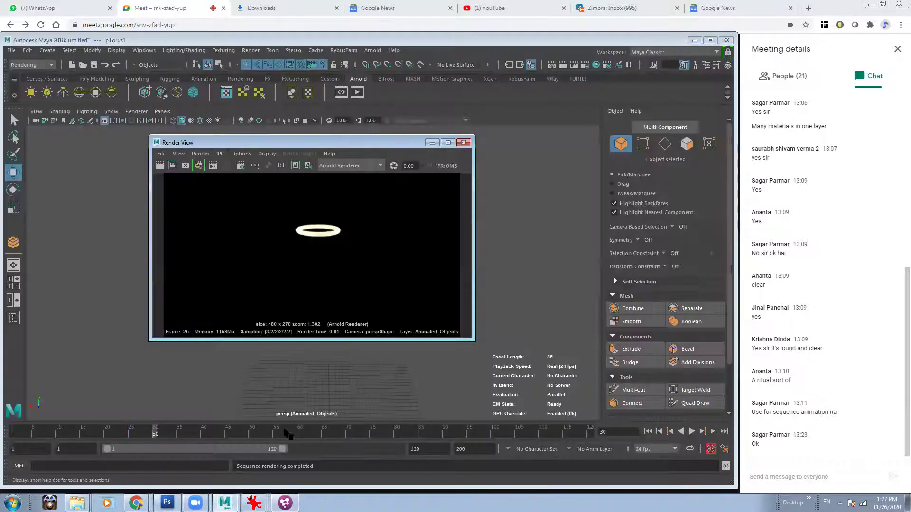
left_click(431, 143)
left_click_drag(158, 431, 126, 434)
left_click(606, 66)
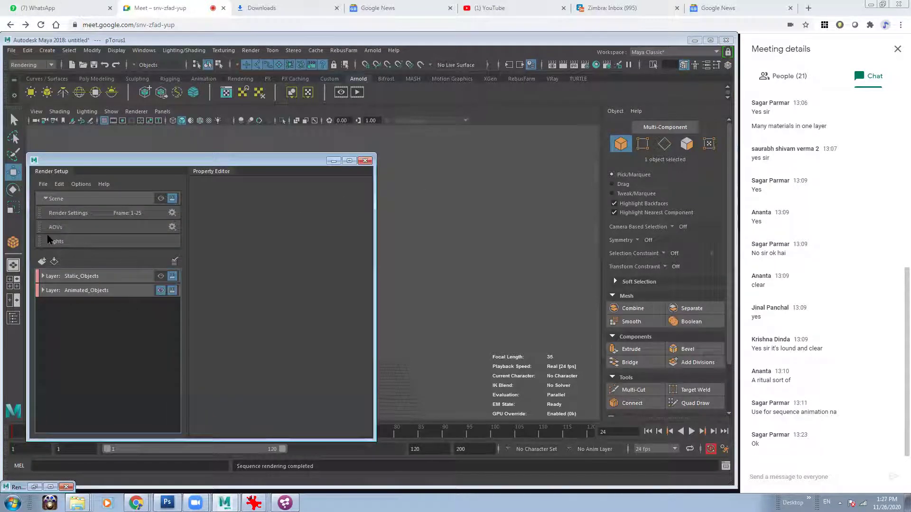
left_click(42, 260)
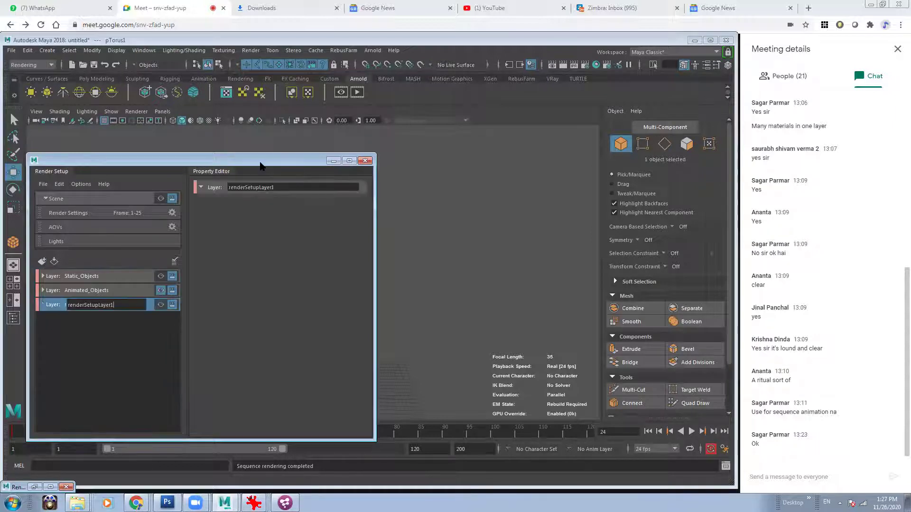
key("Return")
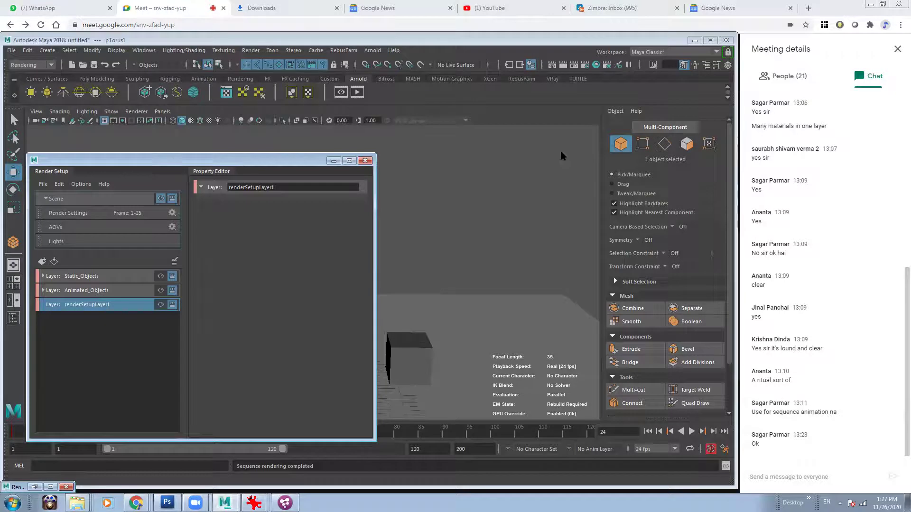
Select the halo torus and the head sphere together in the perspective view
left_click_drag(246, 164, 571, 156)
left_click(306, 230)
left_click(286, 222)
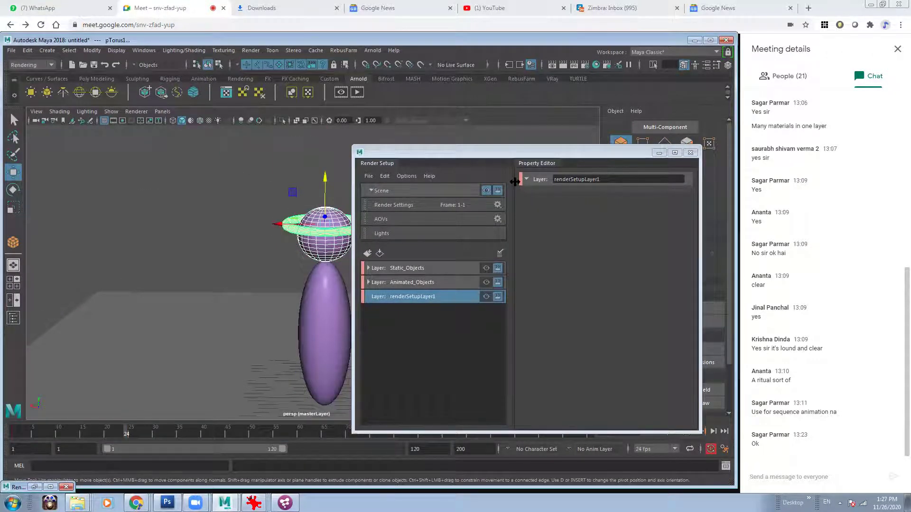
Rename the new render layer as Mattes
left_click_drag(515, 152, 349, 146)
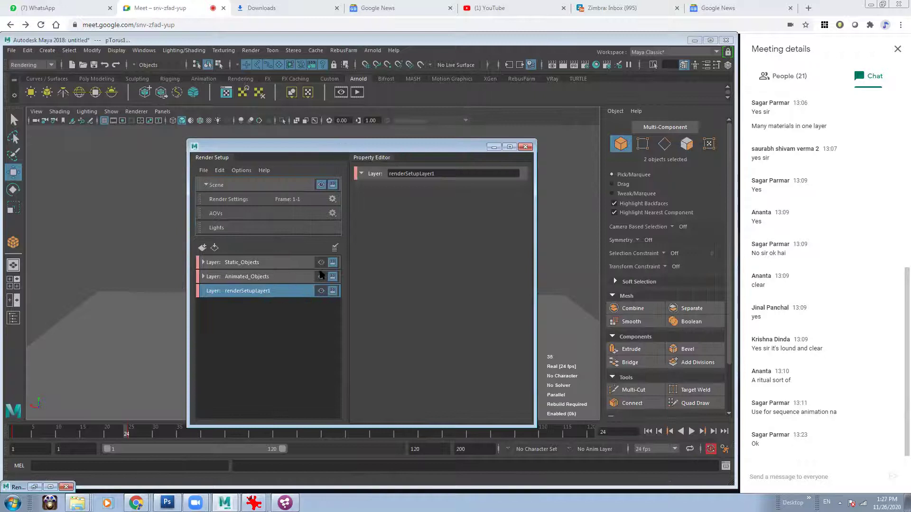
double_click(275, 292)
type("Mattes")
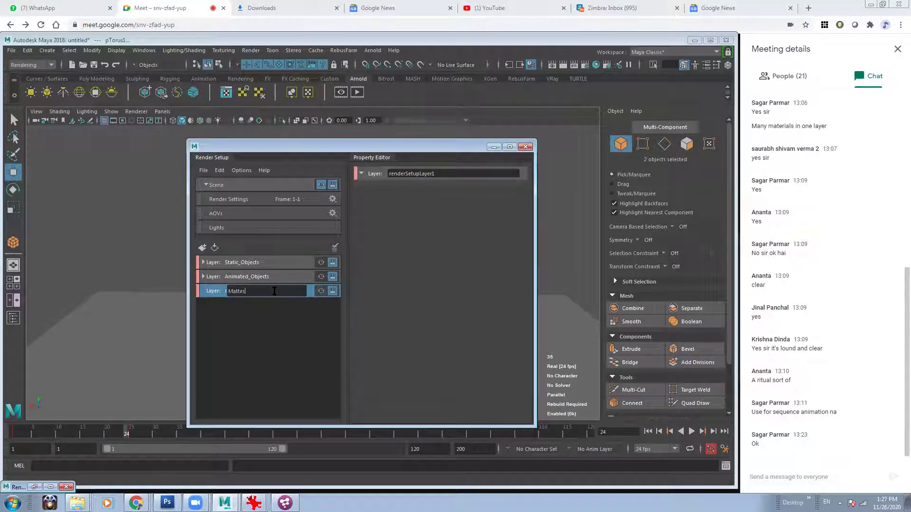
key("Return")
Create a collection named RGB_Matte in the Mattes layer
right_click(274, 295)
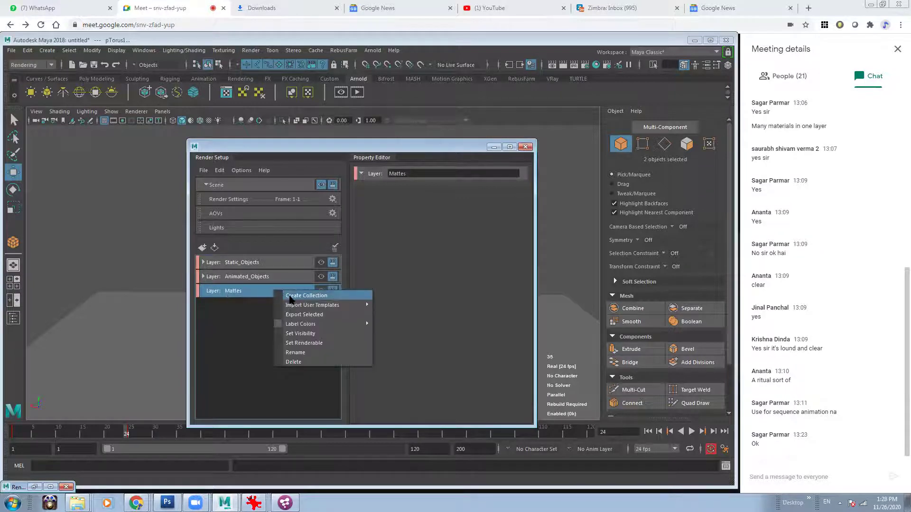
left_click(287, 298)
type("RGB_Matte")
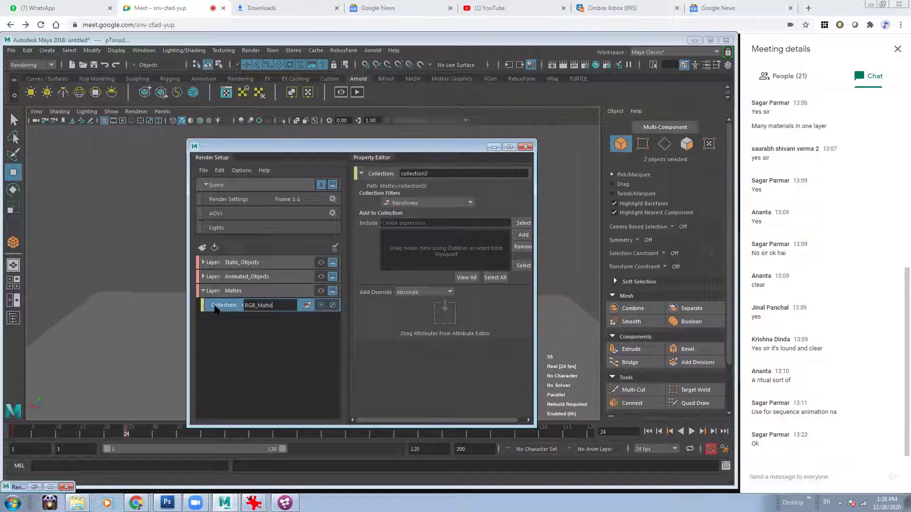
key("Return")
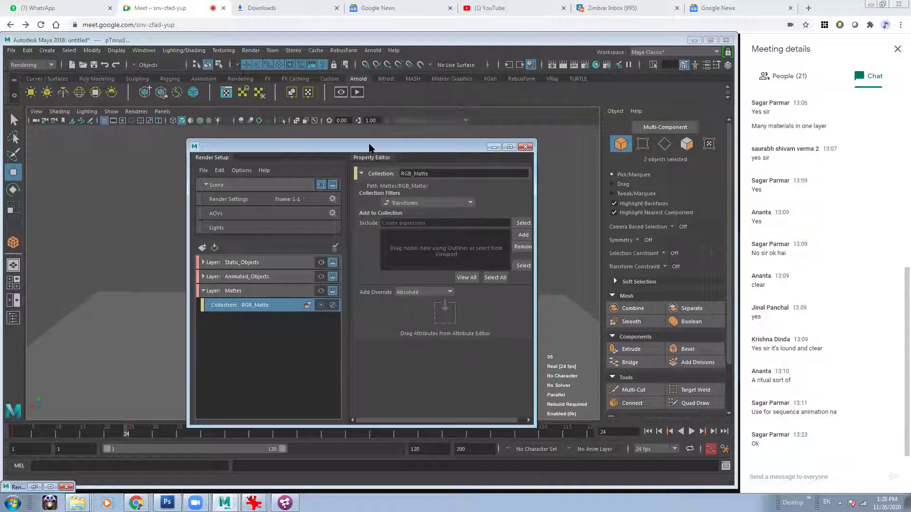
Add the selected torus and sphere to the RGB_Matte collection and make the Mattes layer visible
left_click_drag(370, 148, 148, 151)
left_click(513, 251)
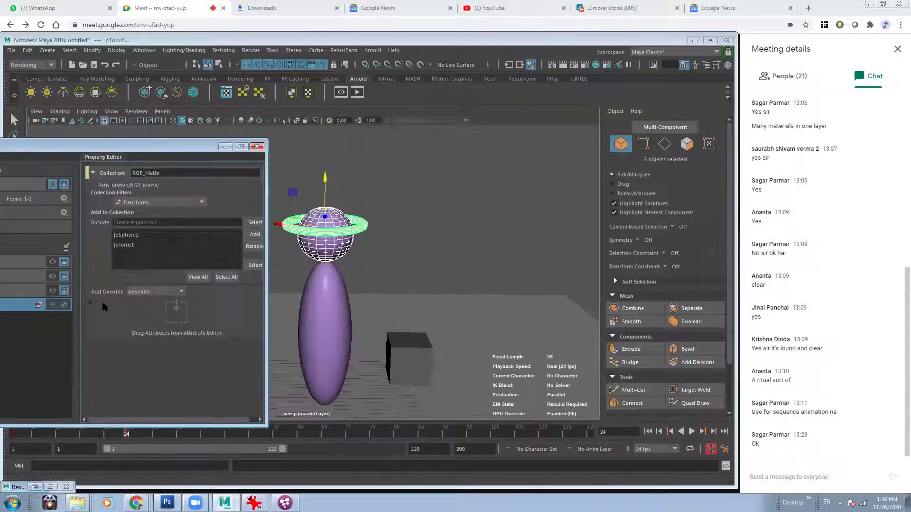
left_click(53, 291)
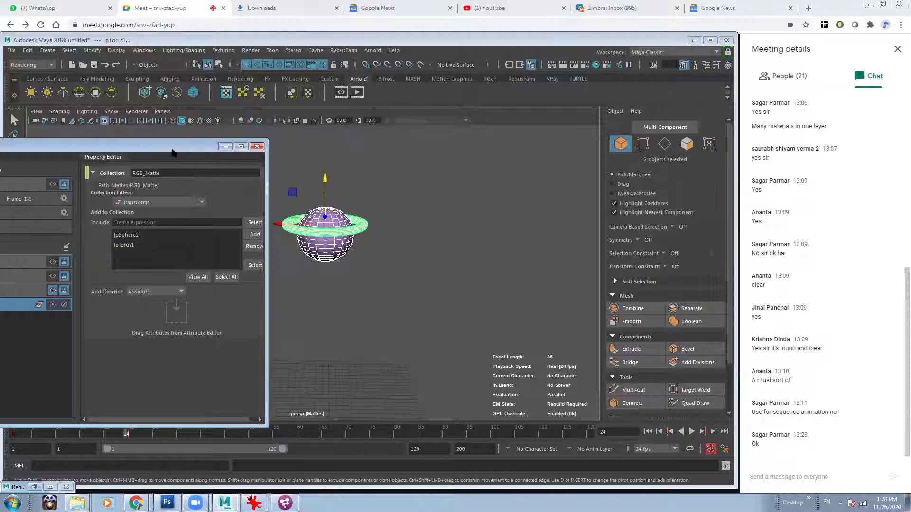
Create an absolute override for the visible layer on the head sphere material's Enable Matte attribute, and turn Enable Matte on
mouse_move(176, 150)
left_mouse_down()
mouse_move(278, 151)
mouse_move(166, 162)
left_mouse_up()
left_click(100, 305)
left_click(318, 233)
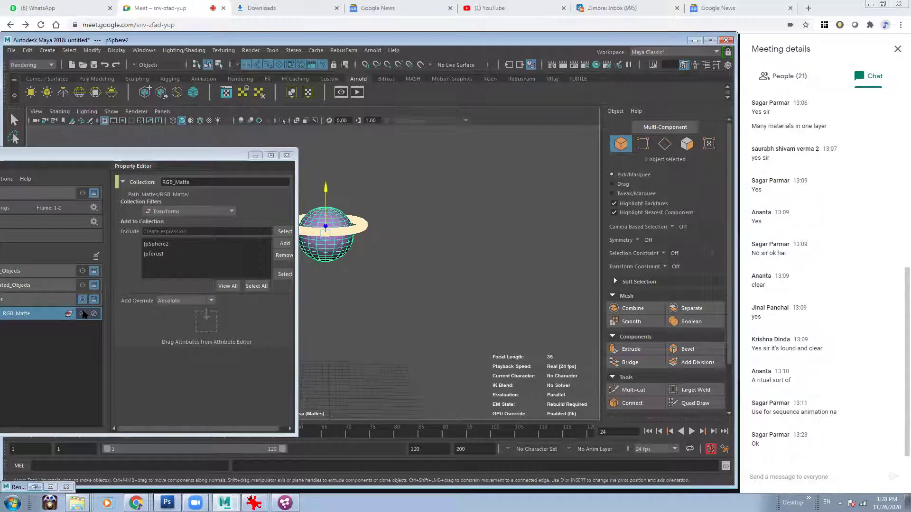
left_click(706, 65)
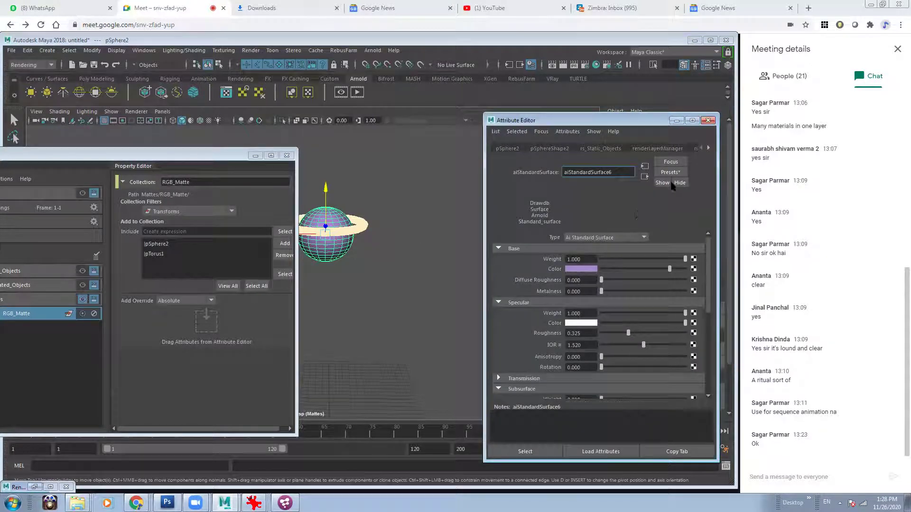
scroll(718, 328, "down", 2)
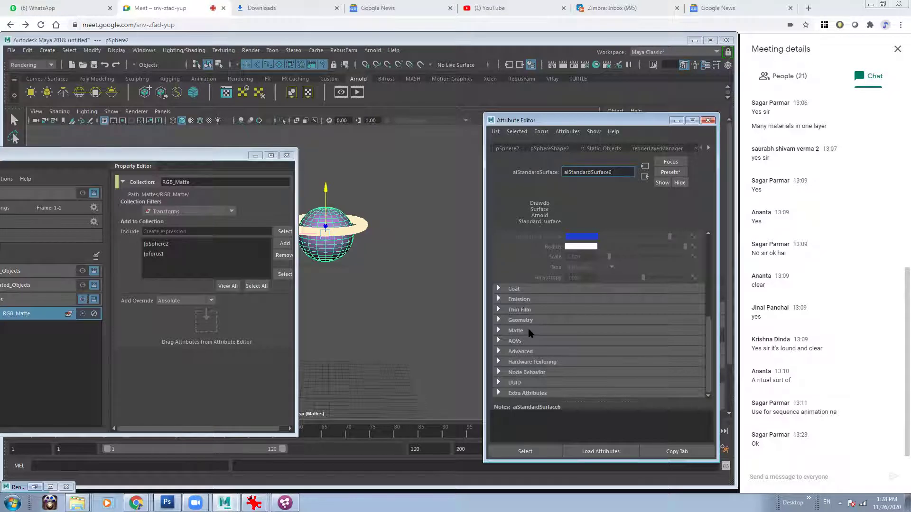
left_click(529, 331)
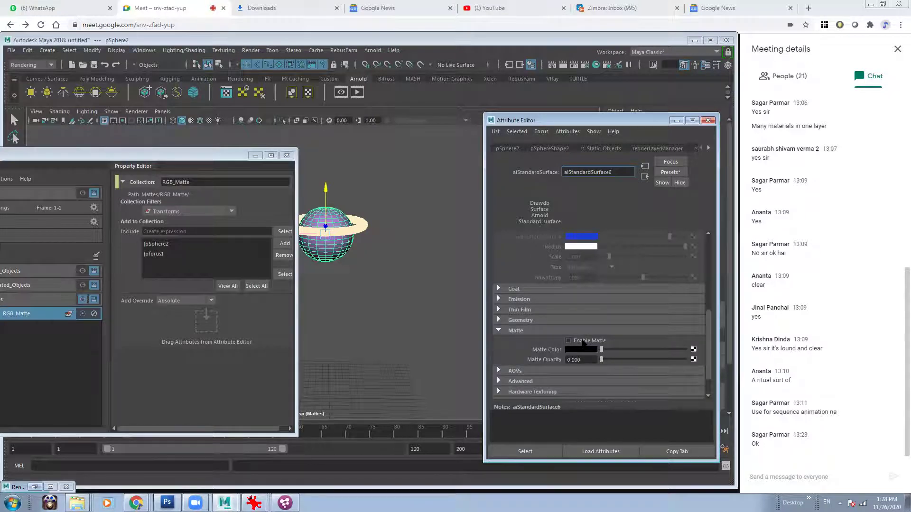
right_click(588, 341)
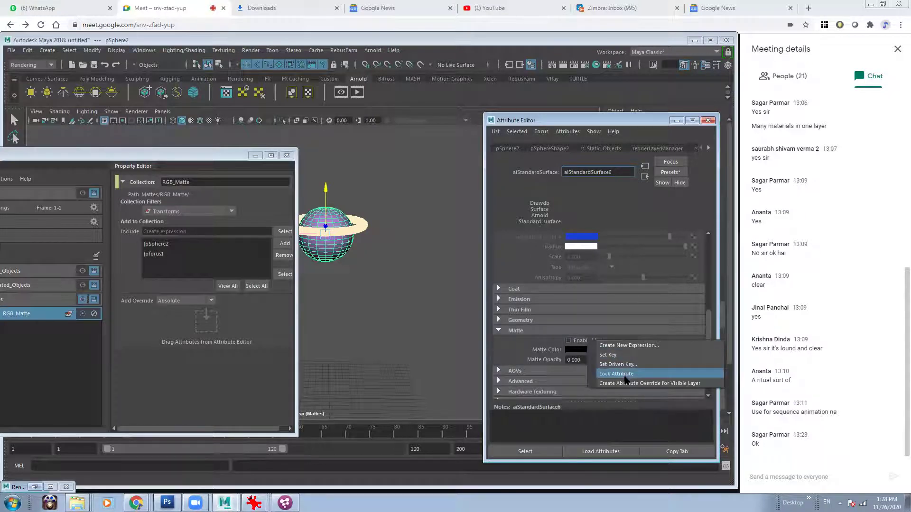
left_click(624, 385)
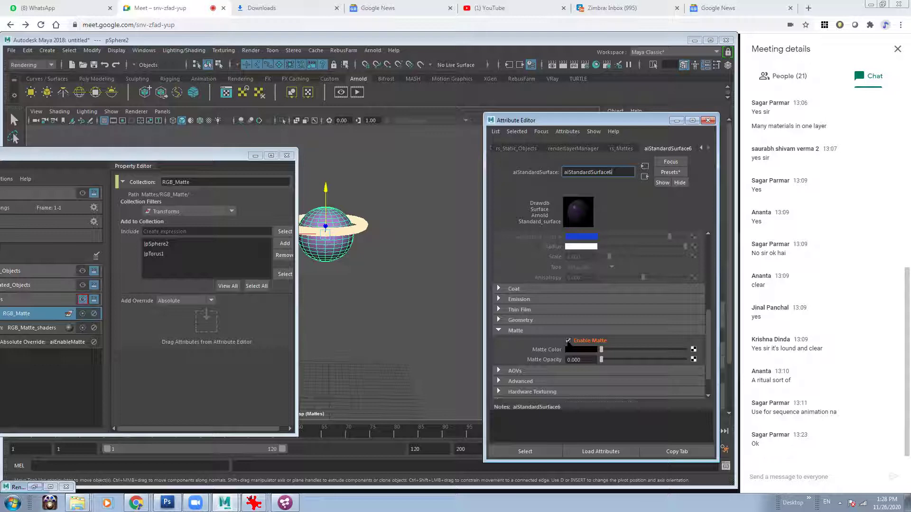
Check the halo torus material's matte settings and render the Mattes layer with Arnold
left_click(357, 230)
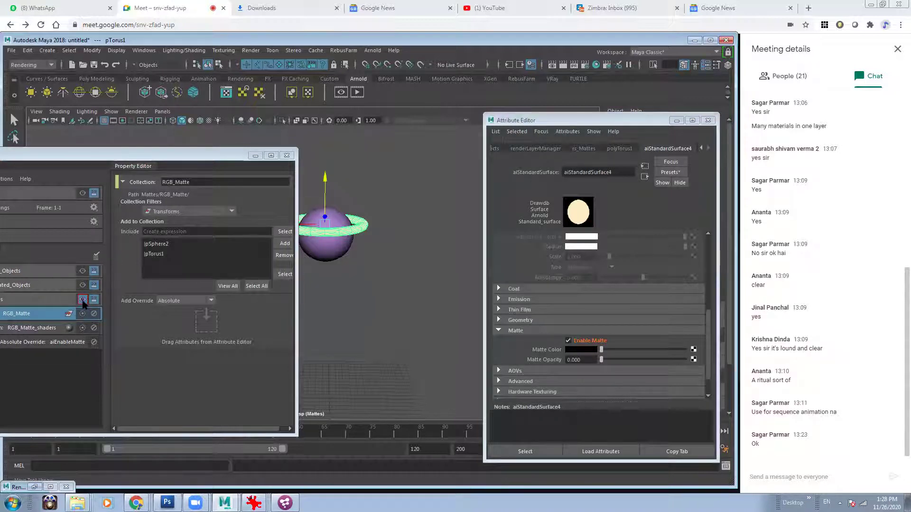
left_click(373, 50)
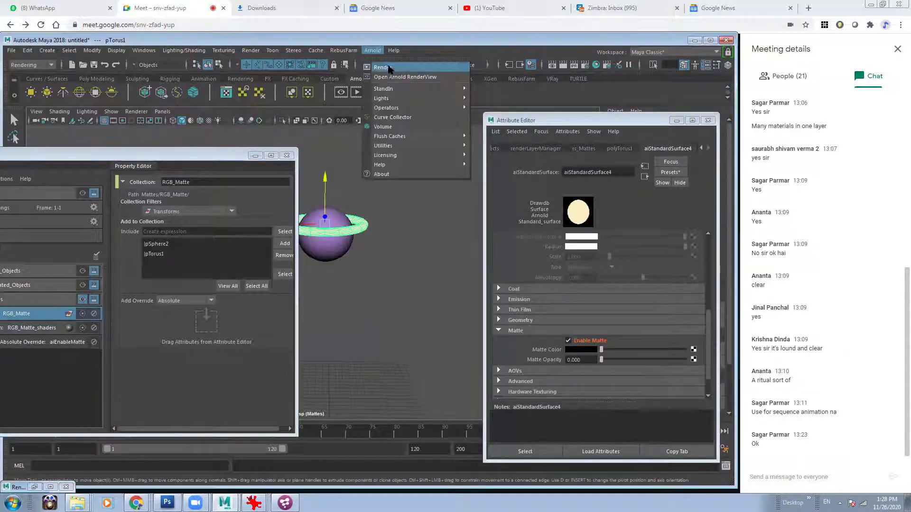
left_click(381, 68)
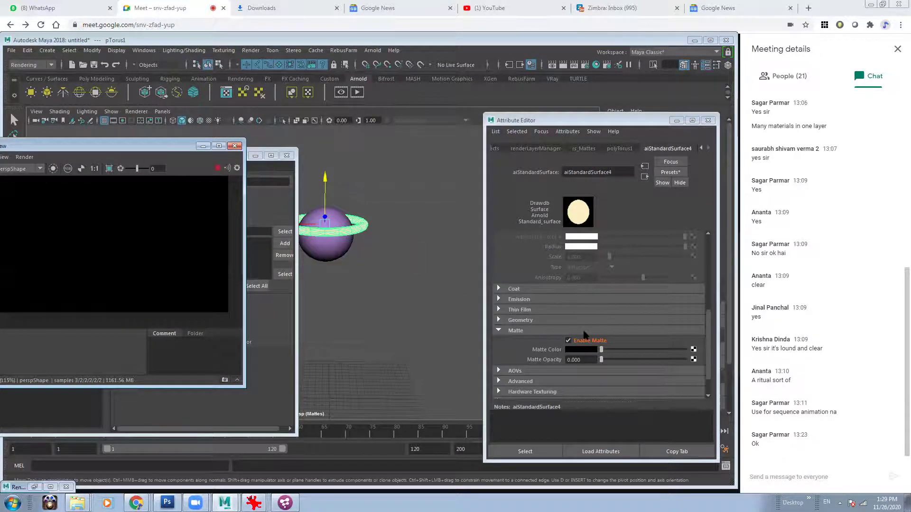
Set the Matte Color to red on the head sphere's material and to green on the halo torus's material
left_click(324, 246)
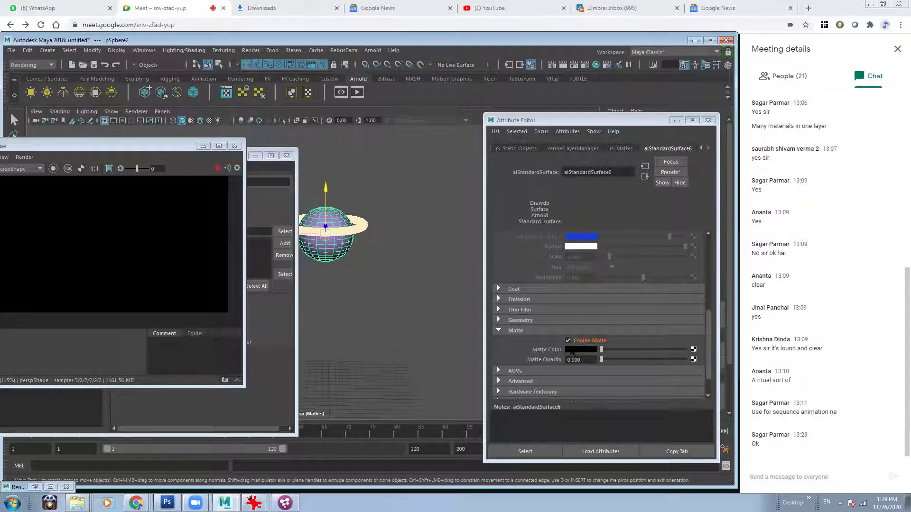
left_click(573, 350)
left_click(536, 322)
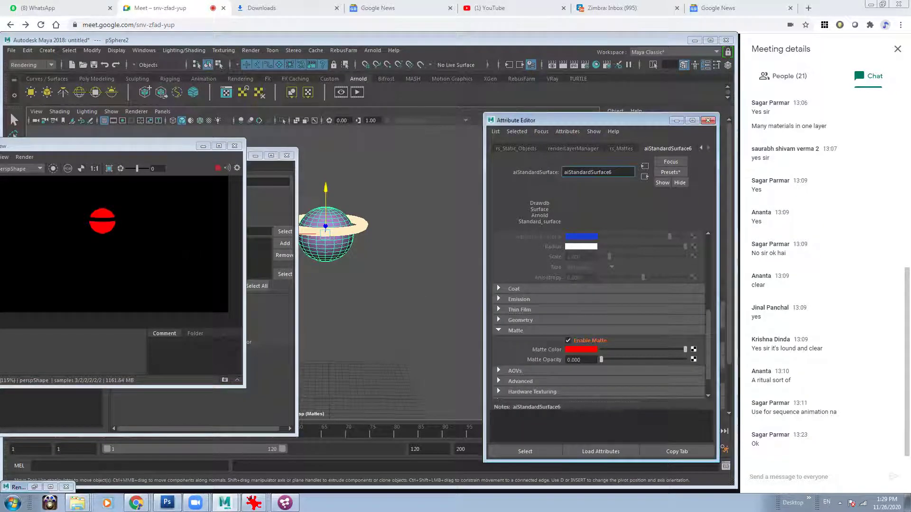
left_click(351, 229)
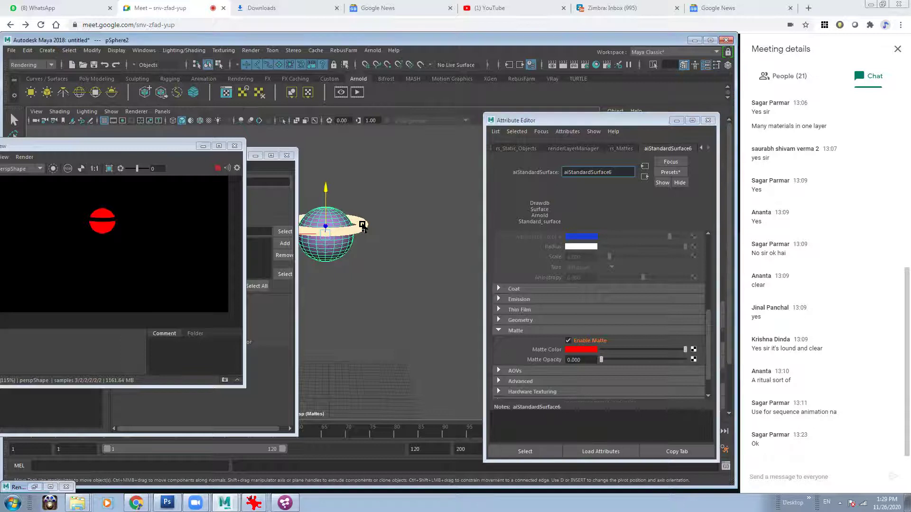
left_click(577, 351)
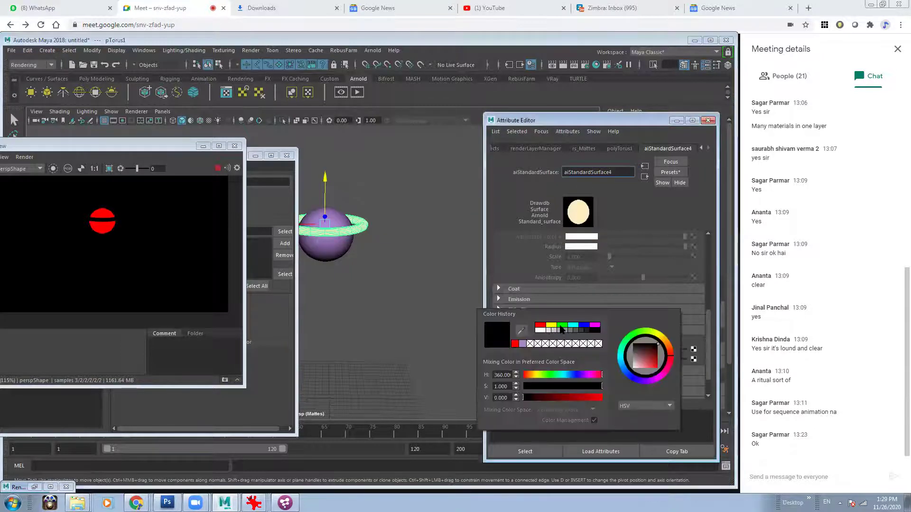
left_click(561, 326)
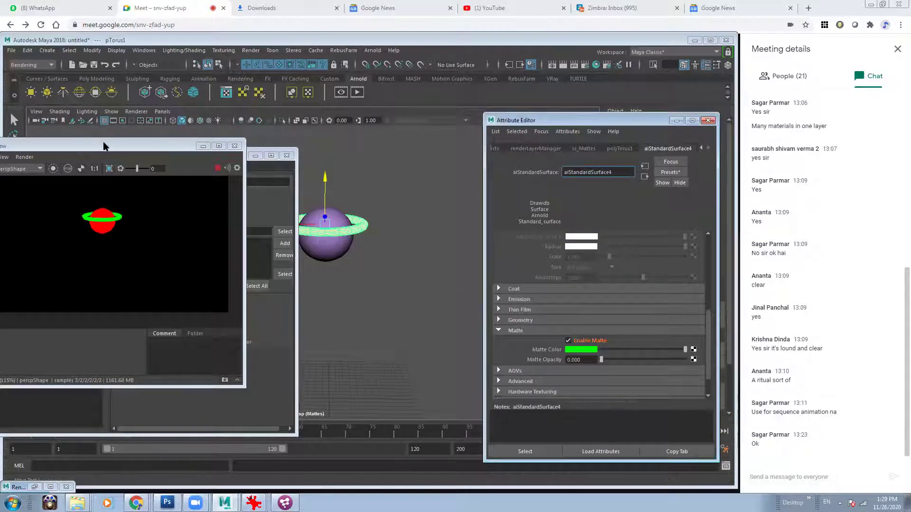
Examine the Mattes render channel by channel in the Arnold RenderView, cycling through red, green, blue and alpha back to RGB
left_click_drag(104, 146, 241, 167)
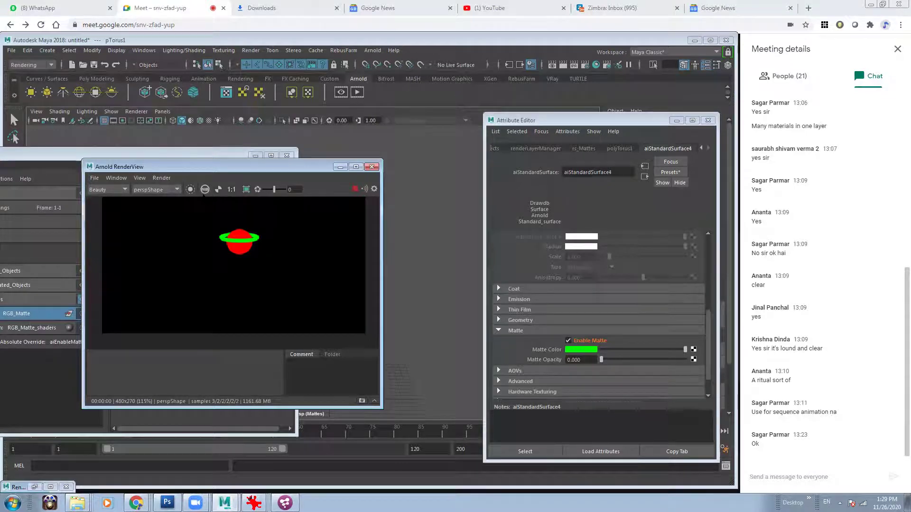
left_click(205, 190)
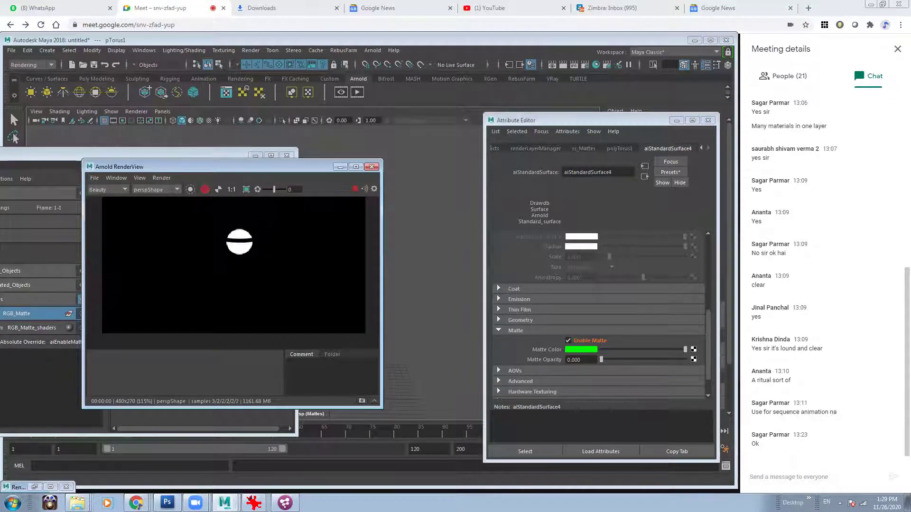
left_click(205, 190)
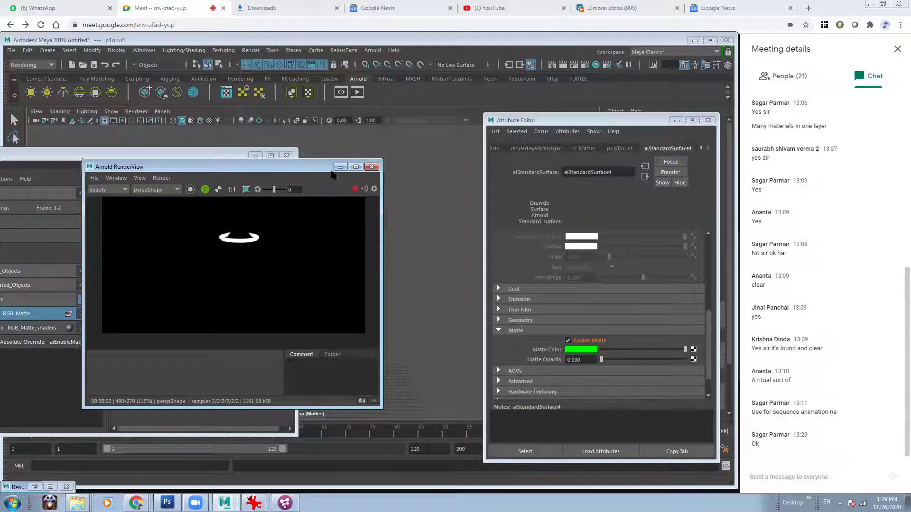
left_click(205, 190)
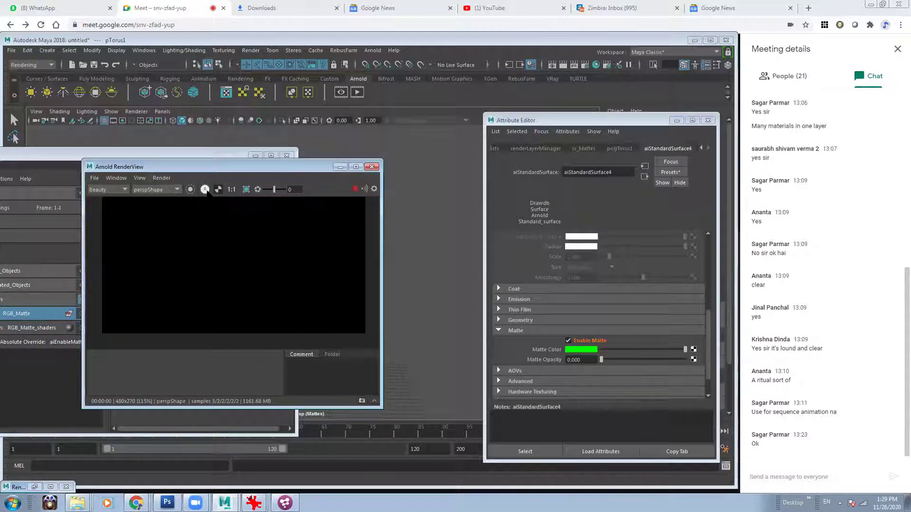
left_click(205, 189)
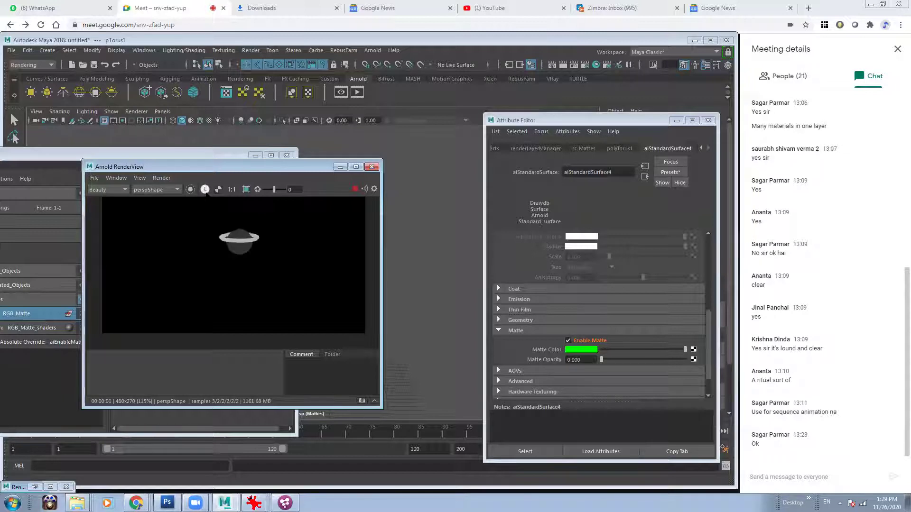
left_click(205, 190)
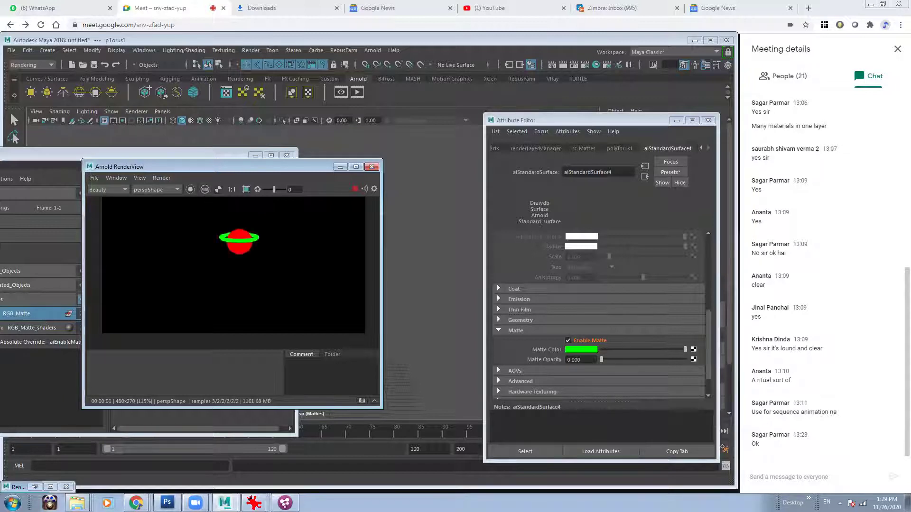
Create an absolute override for the visible Mattes layer on the render settings' End frame, and set it to 25
left_click(340, 167)
left_click_drag(173, 157, 251, 154)
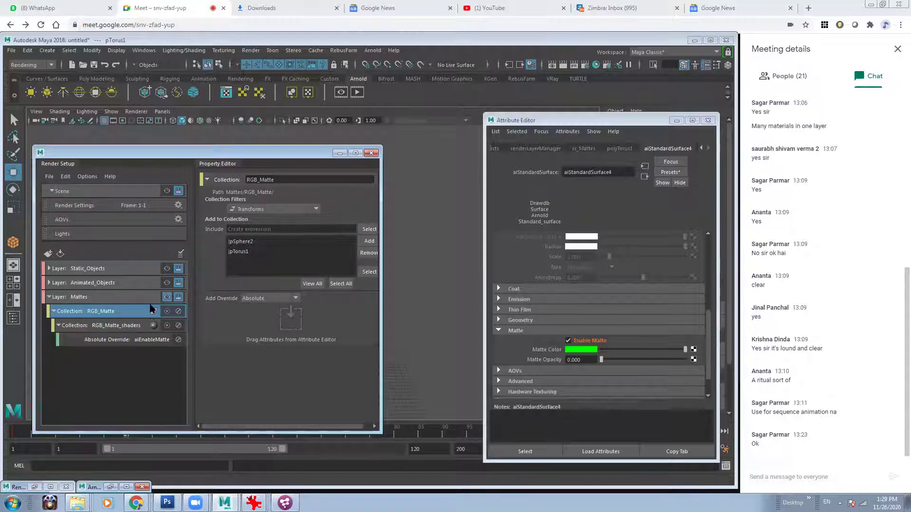
left_click(587, 65)
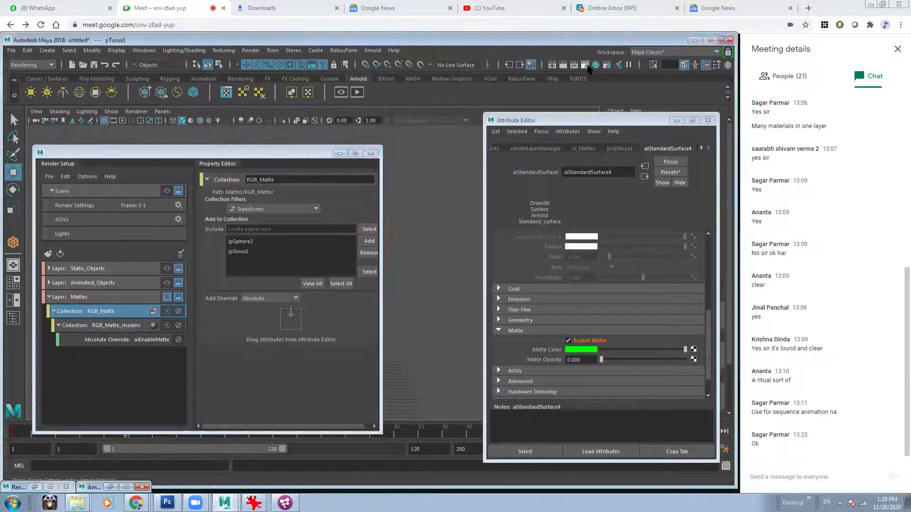
left_click_drag(497, 144, 425, 114)
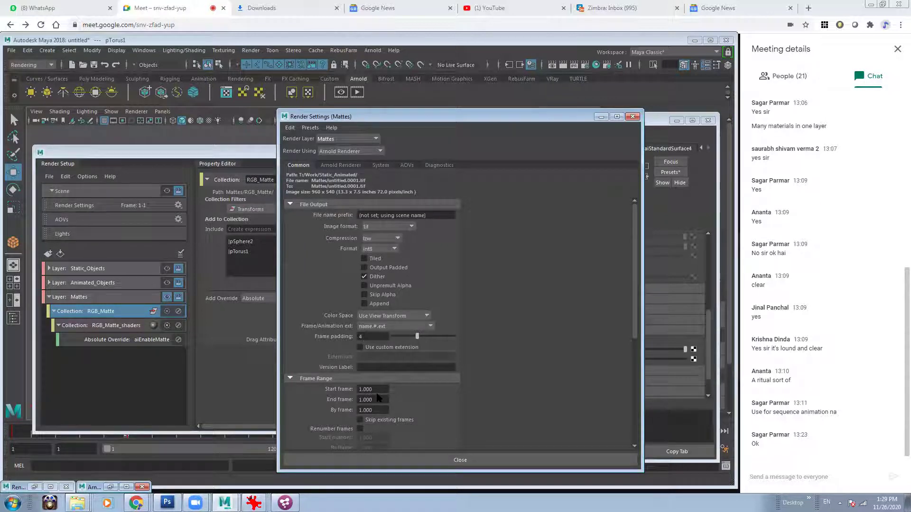
left_click_drag(374, 400, 343, 402)
left_click(138, 299)
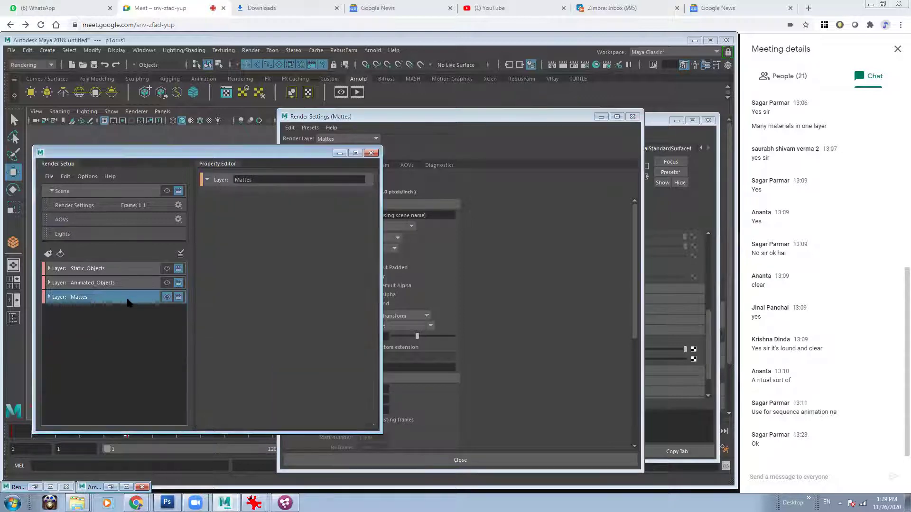
left_click(445, 137)
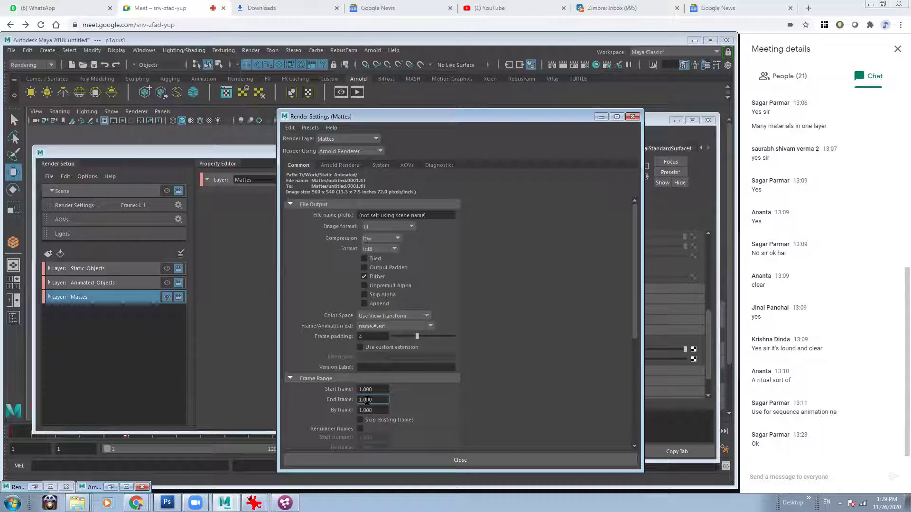
right_click(338, 403)
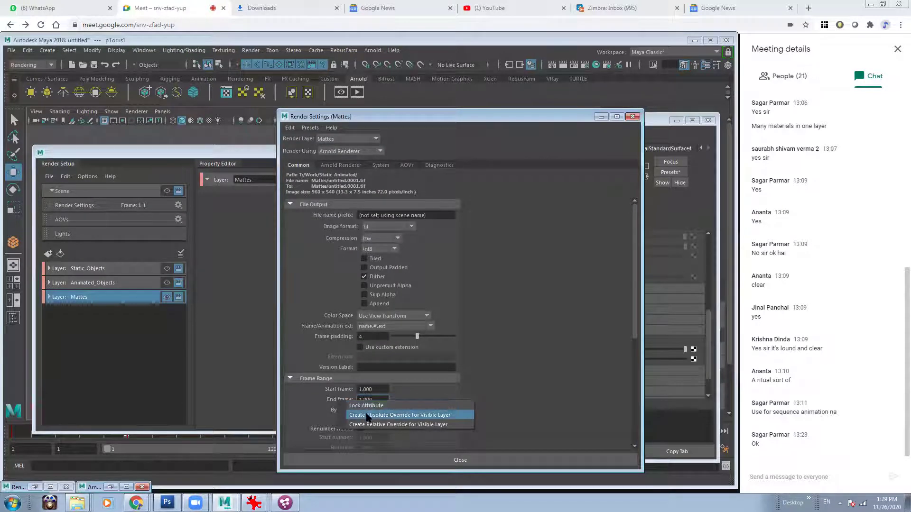
left_click(374, 412)
type("25")
key("Return")
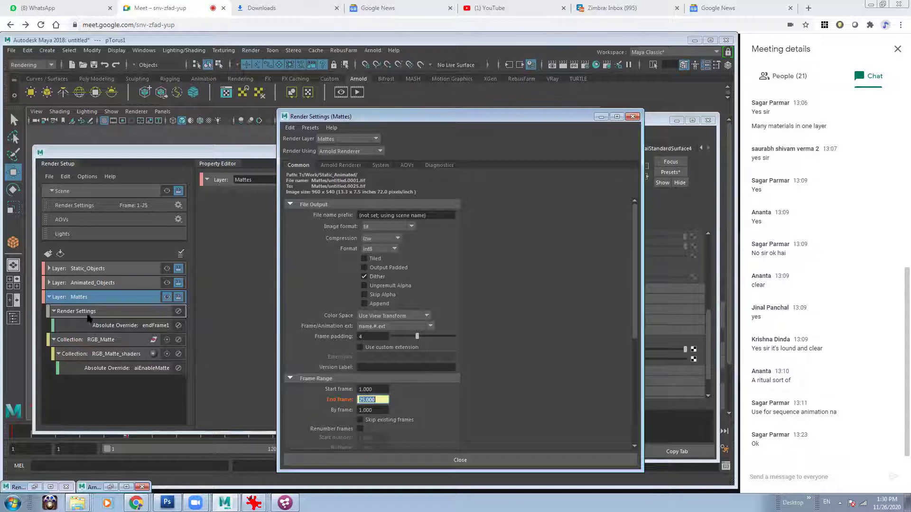
Collapse the Mattes layer in the Render Setup and select it
left_click(133, 383)
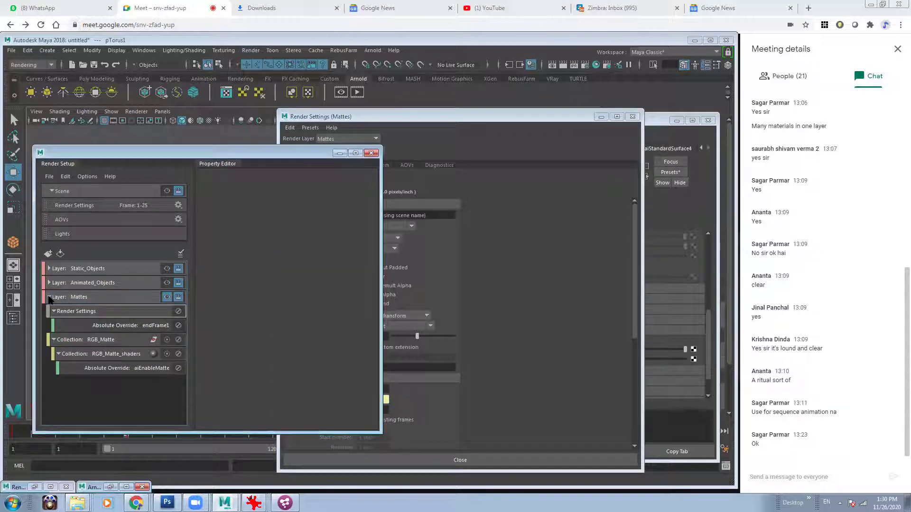
left_click(48, 297)
left_click(136, 299)
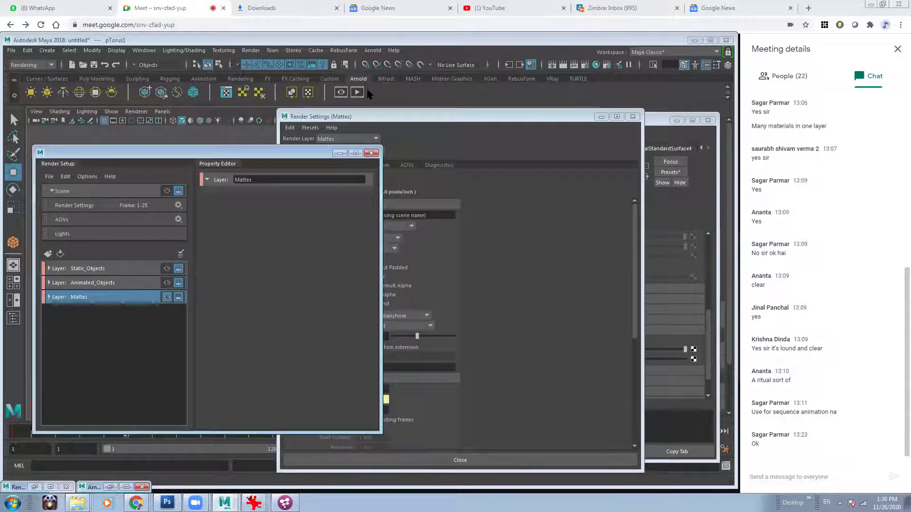
Switch to the File Explorer window, go up to the Static_Animated folder, and fit the window over the Maya area
mouse_move(78, 502)
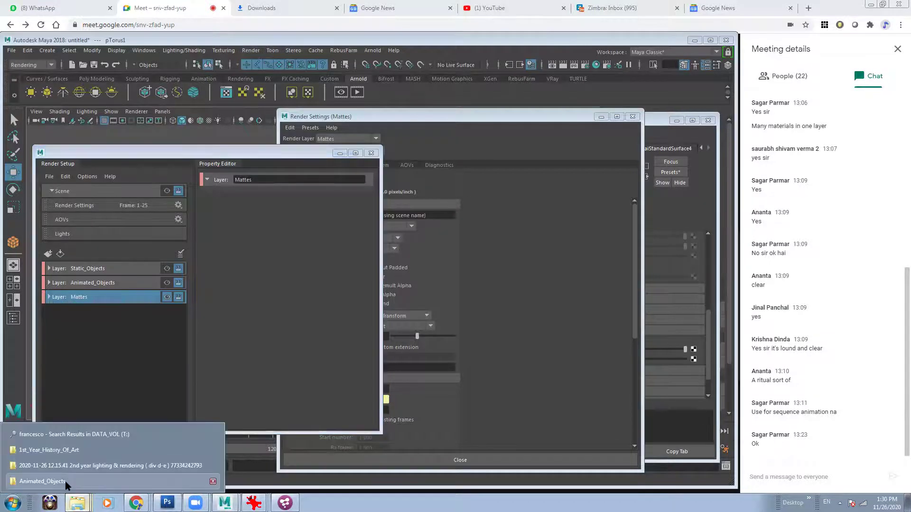
left_click(67, 481)
left_click(423, 131)
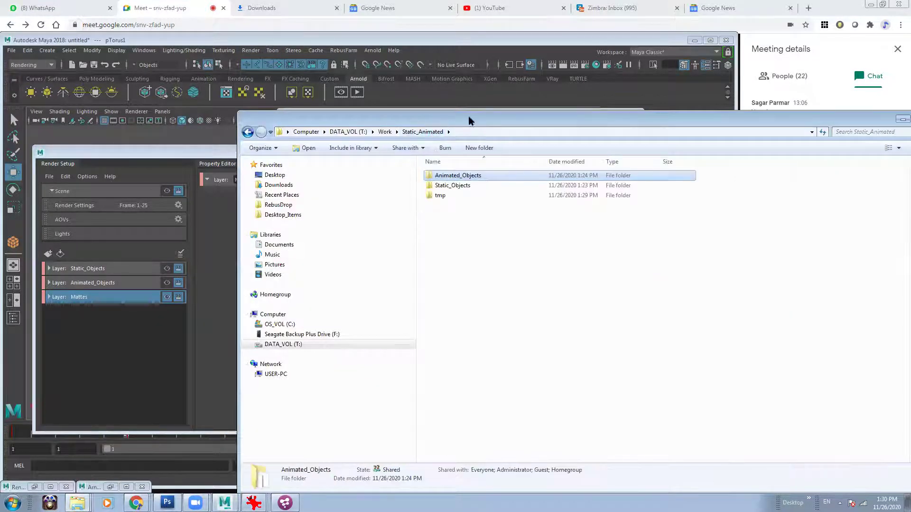
left_click_drag(469, 122, 345, 121)
left_click(368, 220)
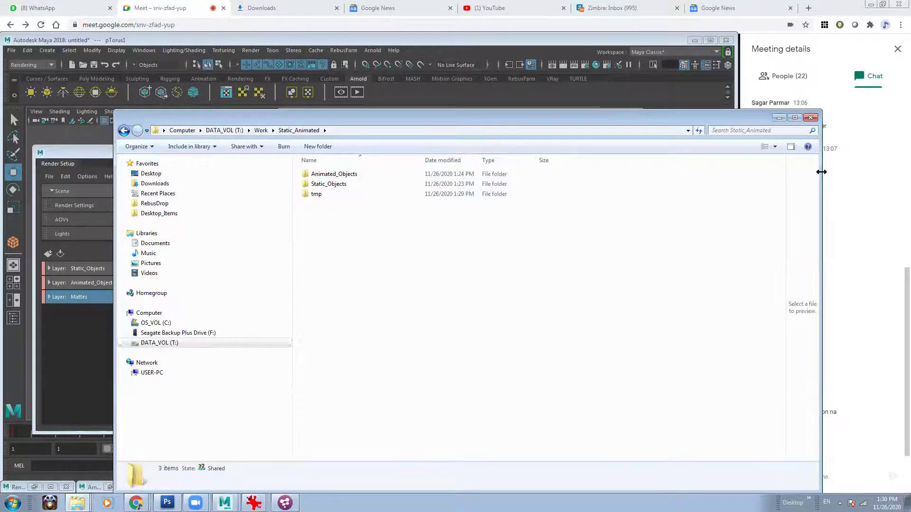
left_click_drag(821, 172, 726, 168)
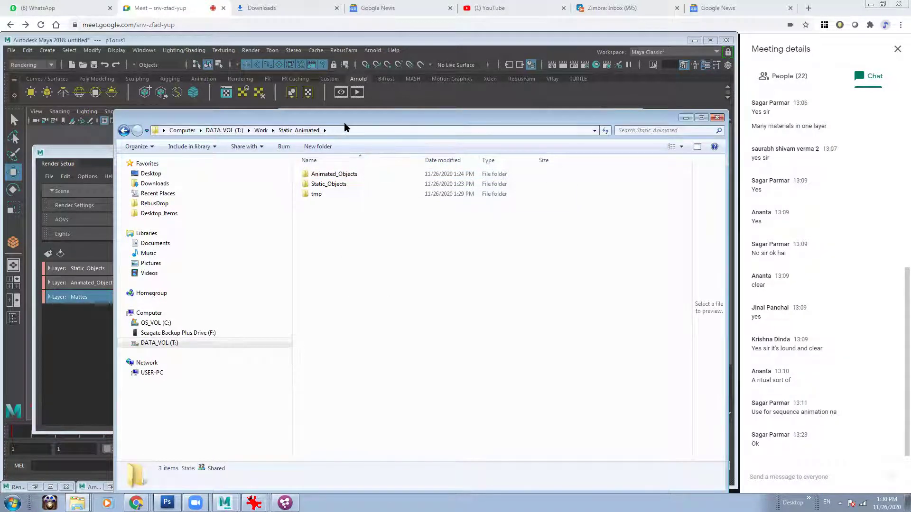
Render the Mattes layer as a sequence in Maya, and inspect untitled.0001.tif in the output Mattes folder
left_click(251, 50)
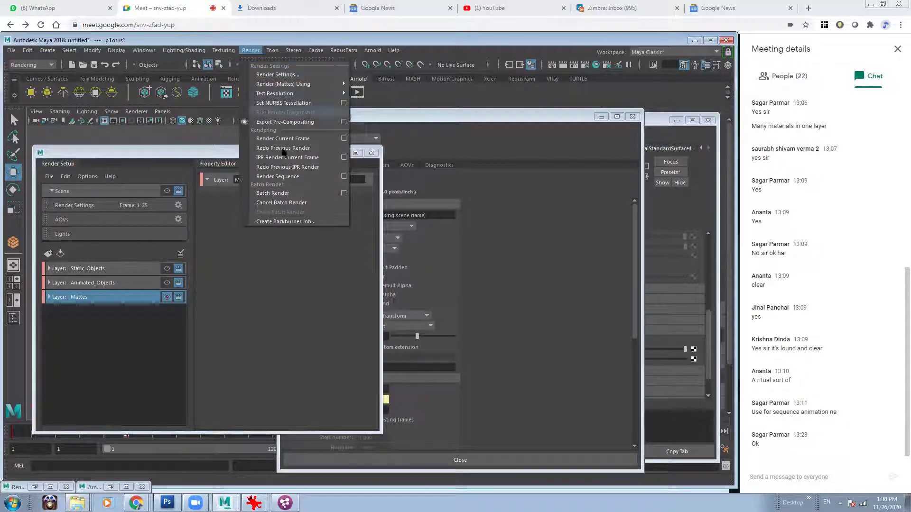
left_click(291, 178)
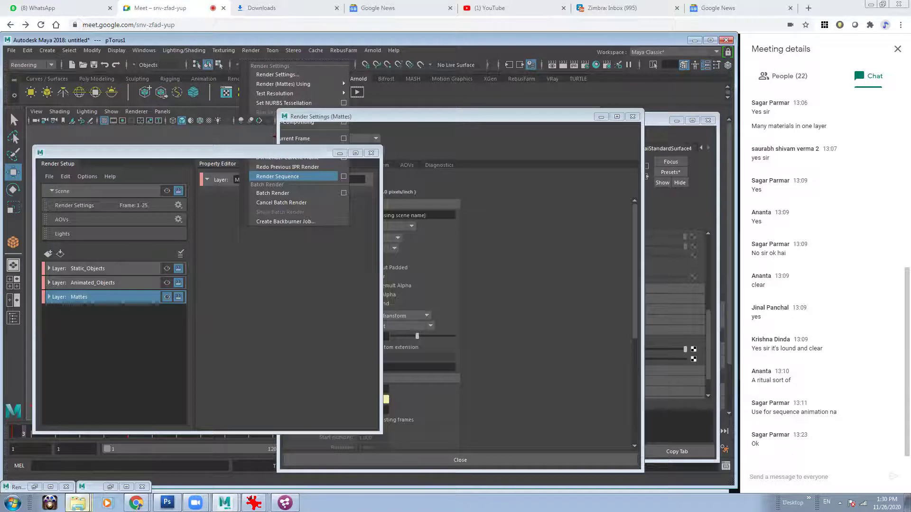
right_click(77, 503)
left_click(72, 481)
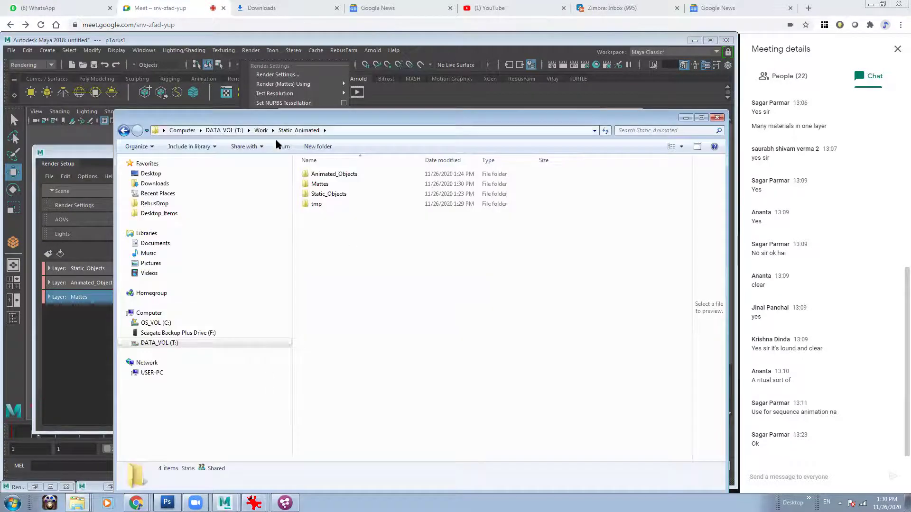
double_click(319, 184)
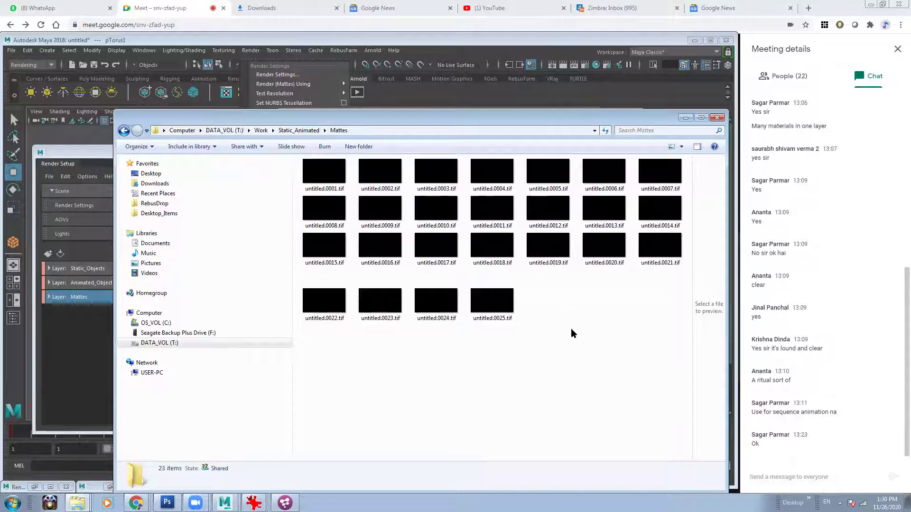
double_click(324, 172)
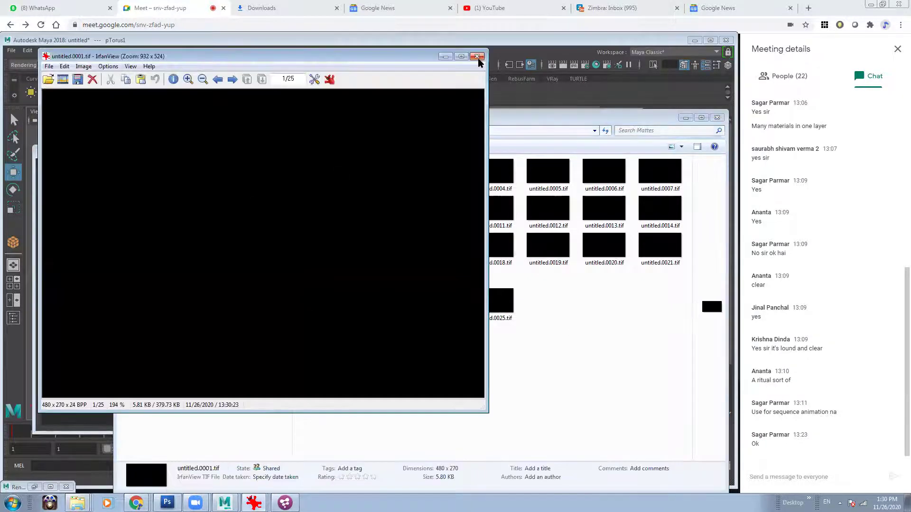
left_click(478, 58)
Examine the Mattes layer's overrides in the Render Setup, including the End Frame override's properties
left_click(101, 161)
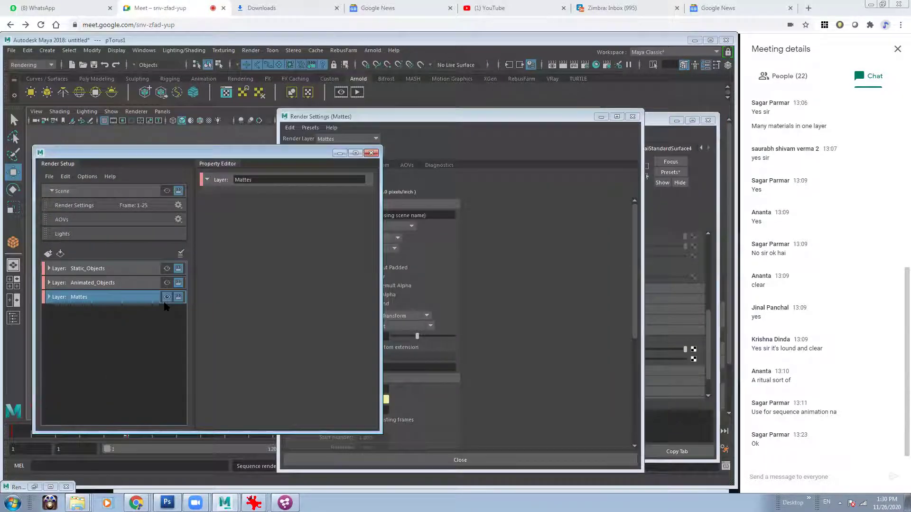
left_click(49, 297)
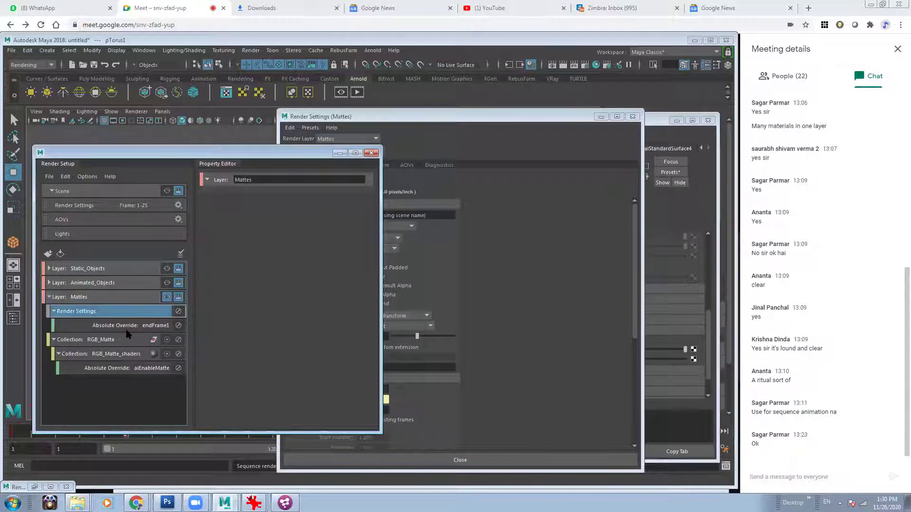
left_click(142, 325)
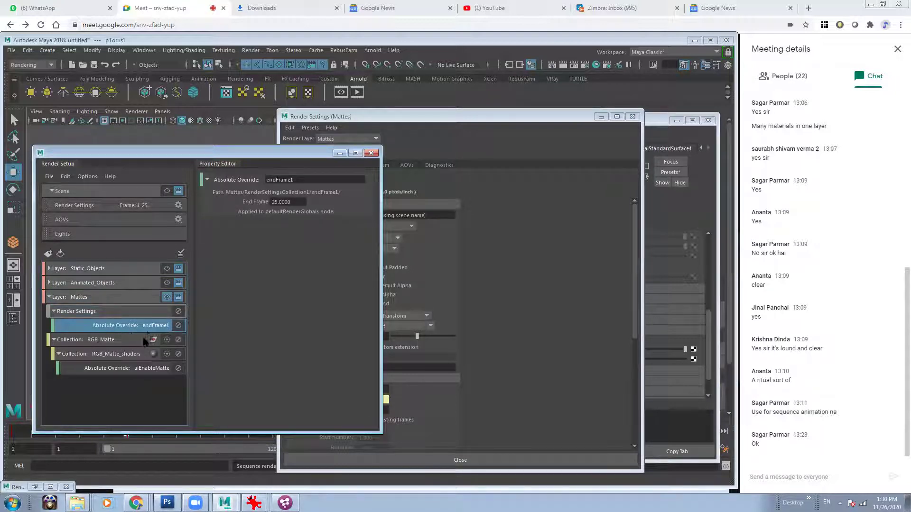
left_click(340, 152)
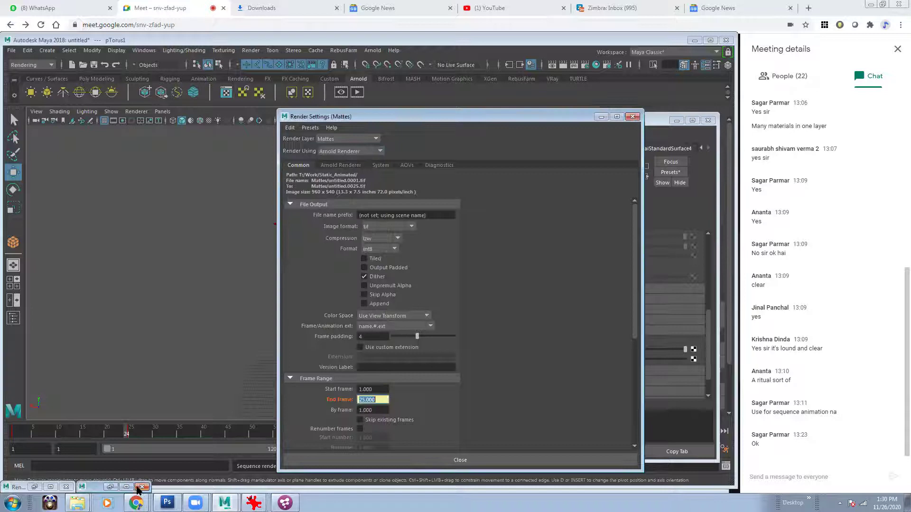
left_click(110, 486)
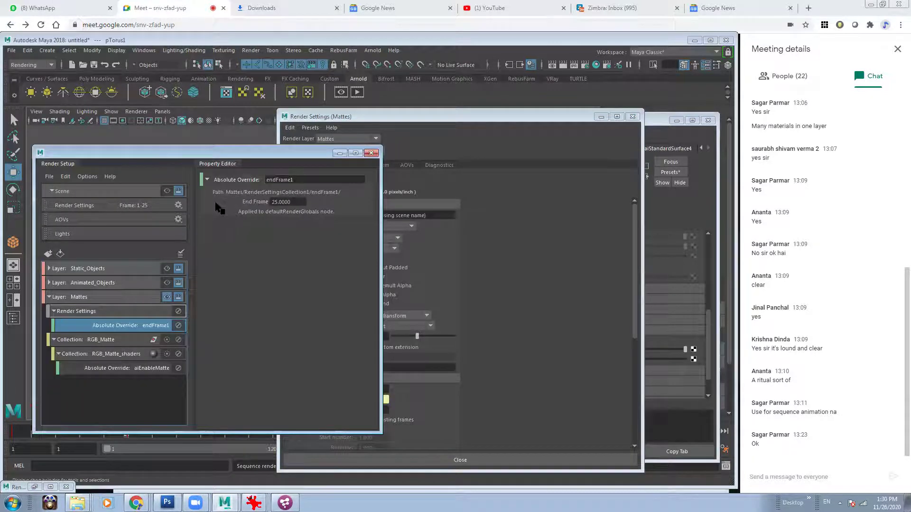
Minimize the Render Setup and preview the Mattes layer in the Arnold RenderView
left_click(339, 153)
left_click(373, 50)
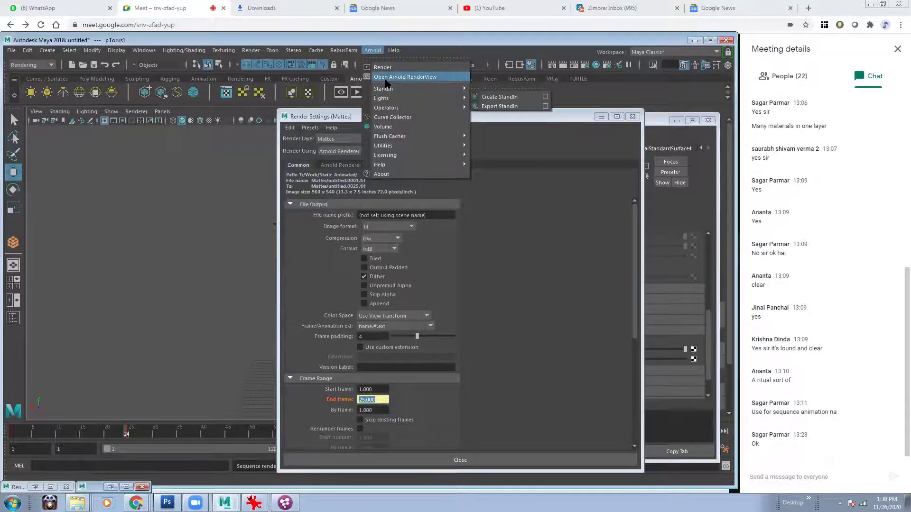
left_click(403, 77)
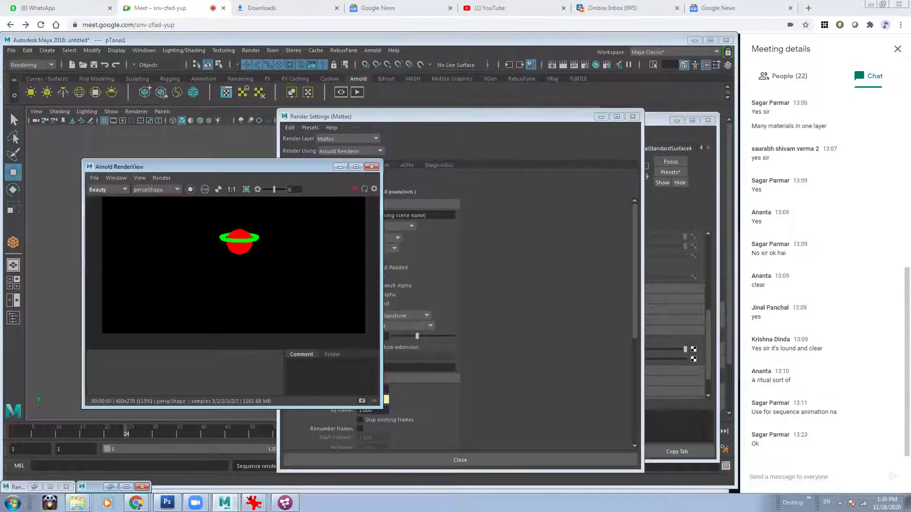
Restore the Render Setup, reactivate the Mattes layer by switching its visibility off and on, and move the window aside
left_click(110, 486)
left_click(167, 298)
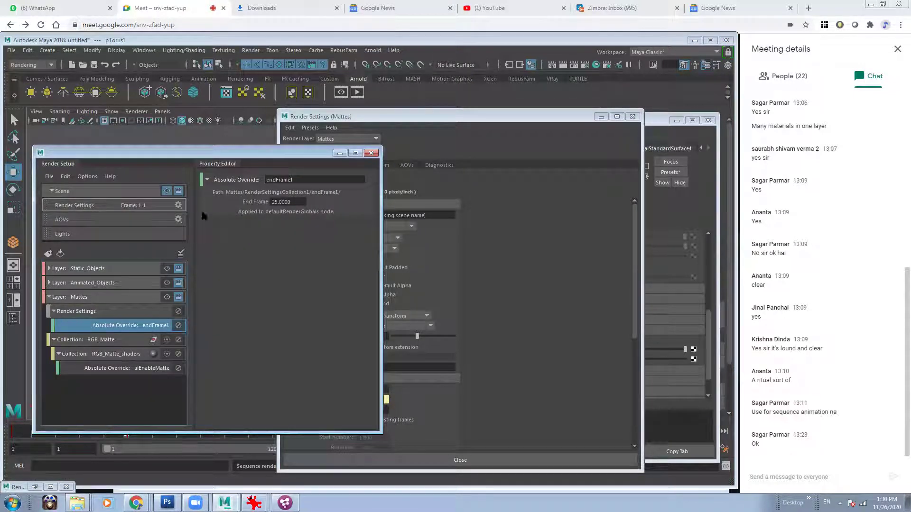
left_click(166, 299)
left_click(167, 298)
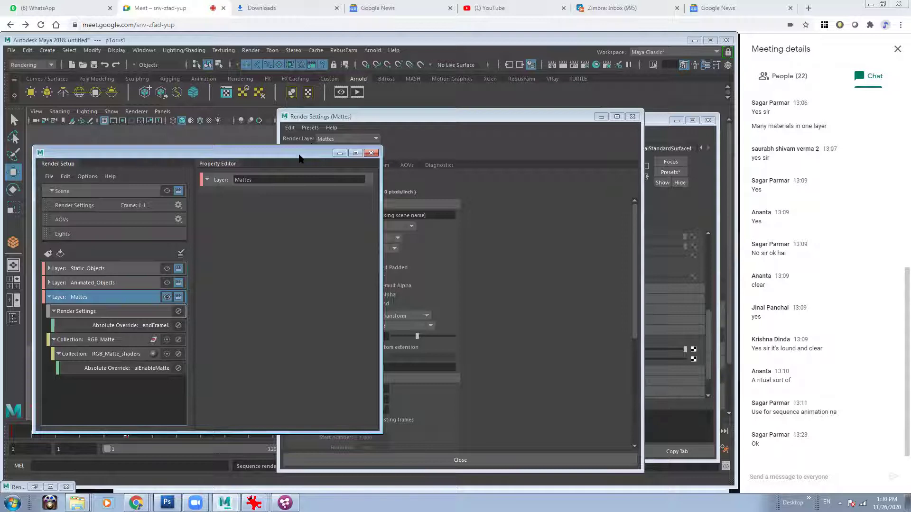
left_click_drag(298, 158, 259, 151)
Render the Mattes layer as a sequence again, and inspect untitled.0010.tif in the output Mattes folder
right_click(78, 503)
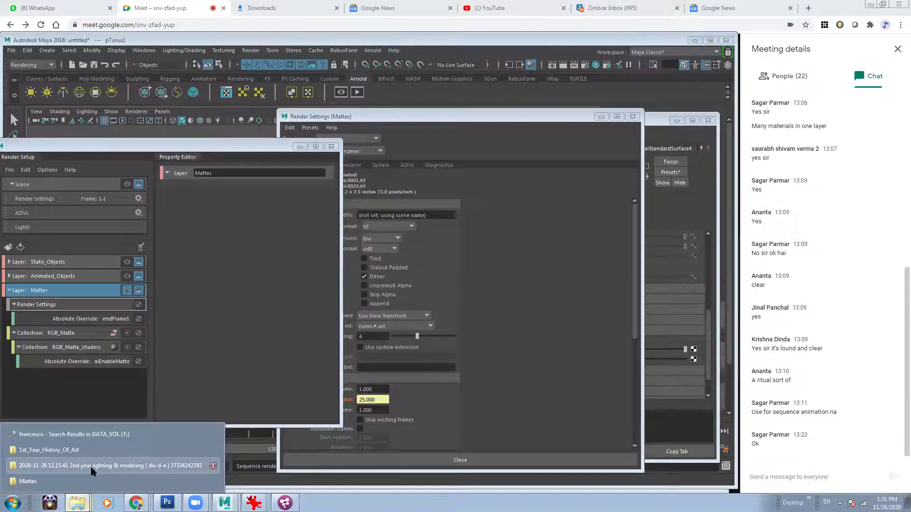
left_click(69, 481)
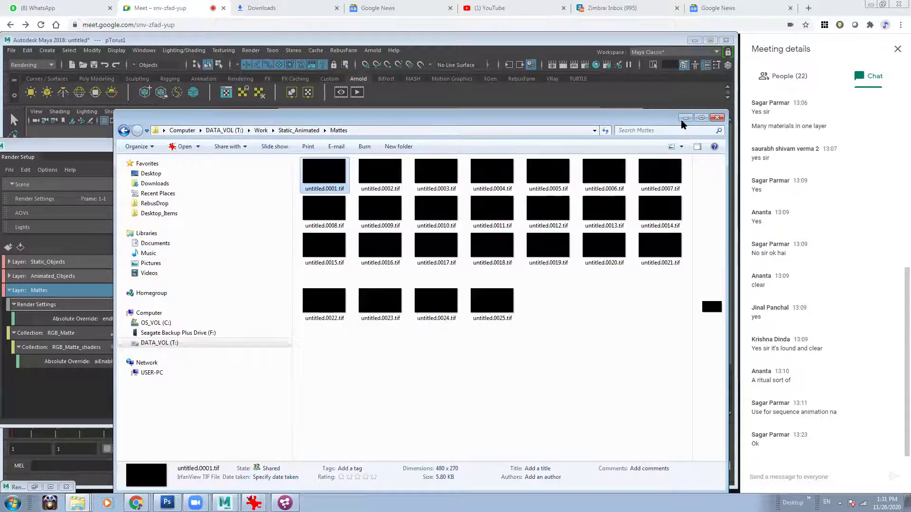
left_click(332, 104)
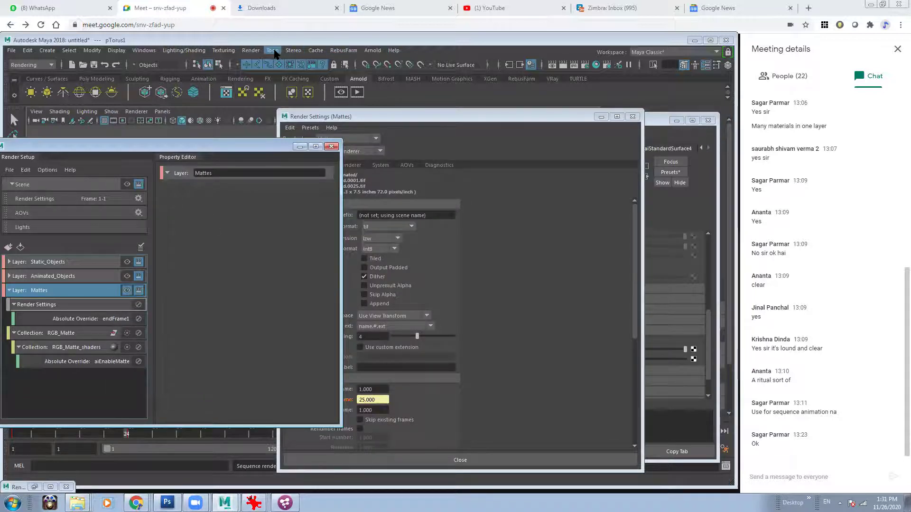
left_click(251, 51)
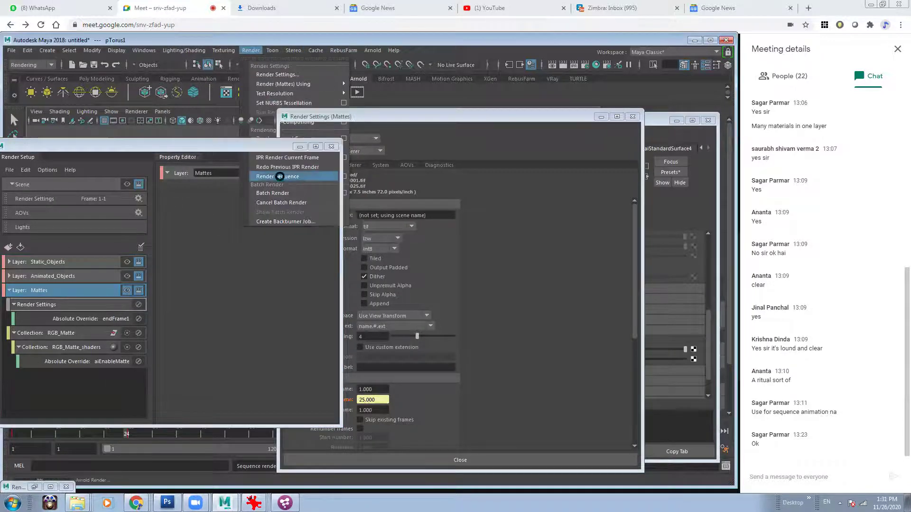
left_click(279, 176)
right_click(77, 503)
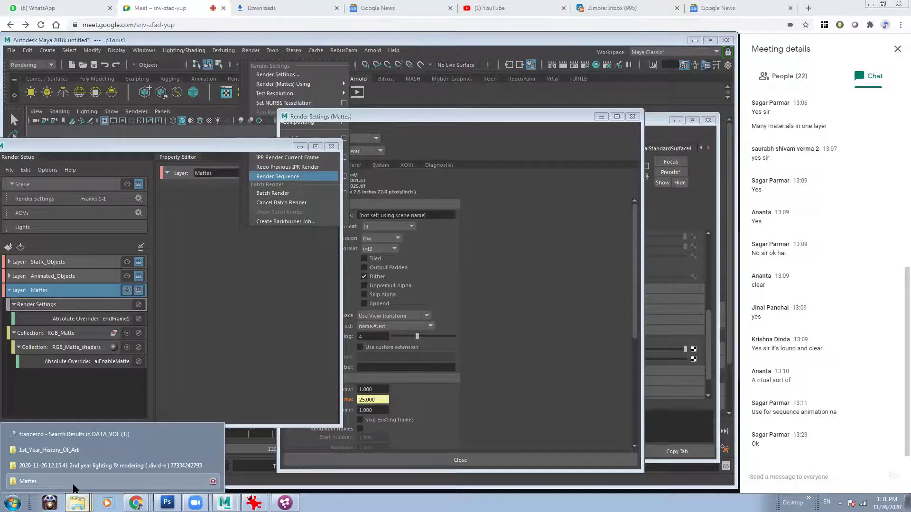
left_click(27, 481)
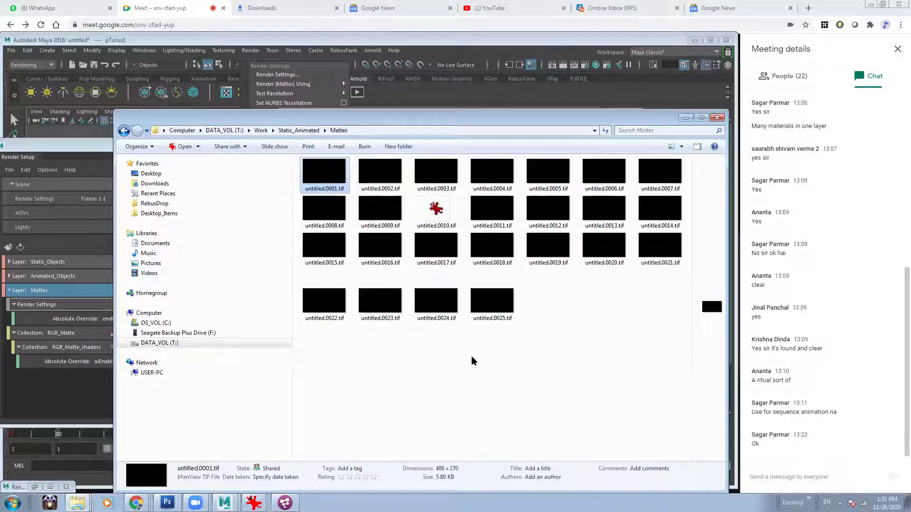
double_click(436, 209)
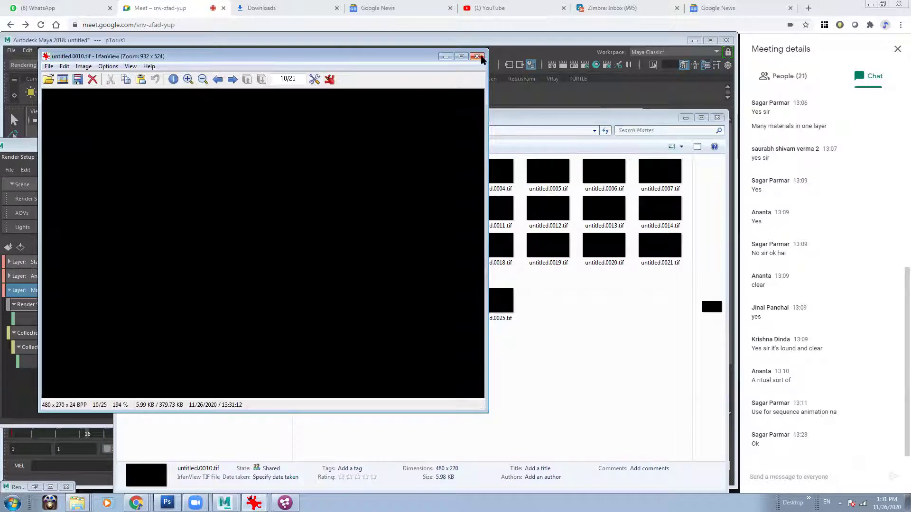
left_click(477, 56)
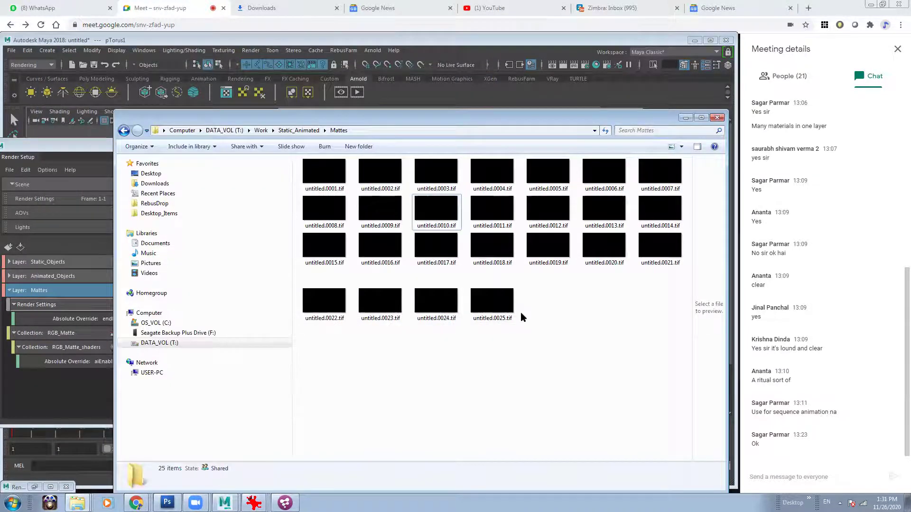
Examine the Mattes layer's render settings, RGB_Matte and RGB_Matte_shaders collections, and the aiEnableMatte override in the Render Setup
left_click(71, 307)
left_click(64, 307)
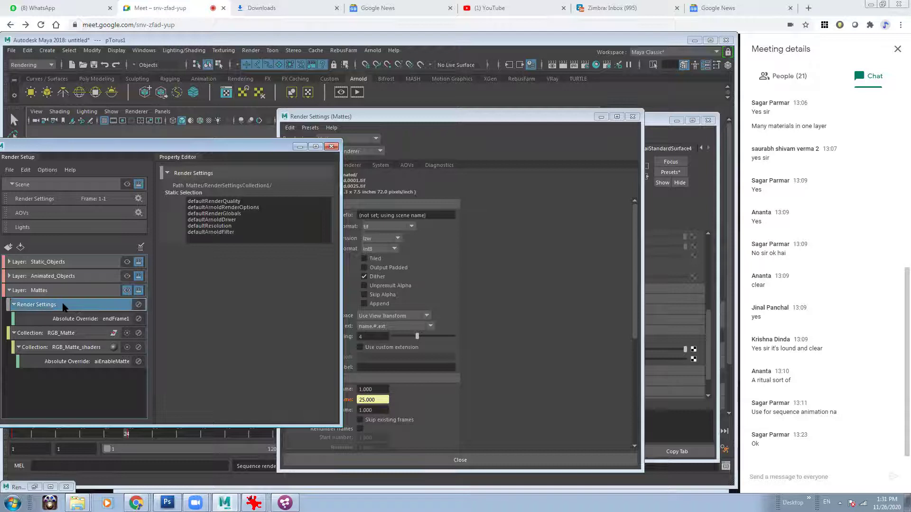
left_click_drag(66, 331, 67, 362)
left_click_drag(64, 309, 66, 353)
left_click(48, 334)
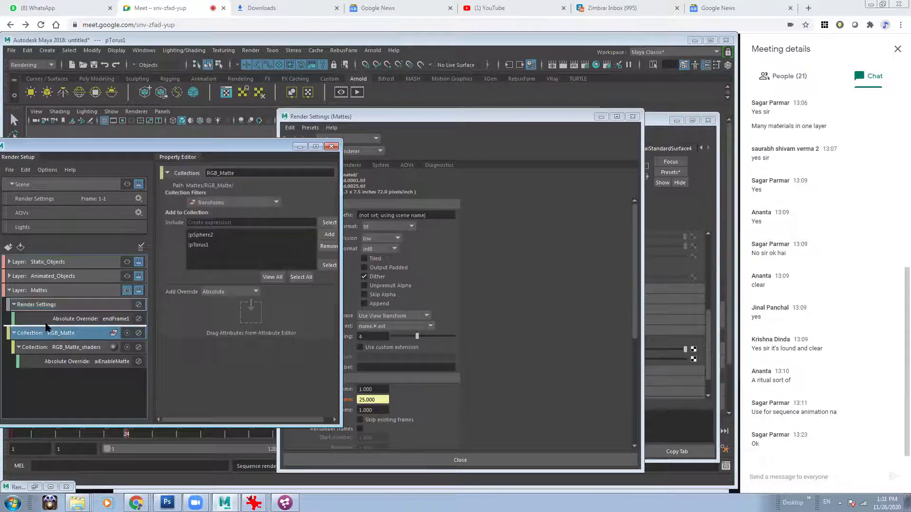
left_click(59, 305)
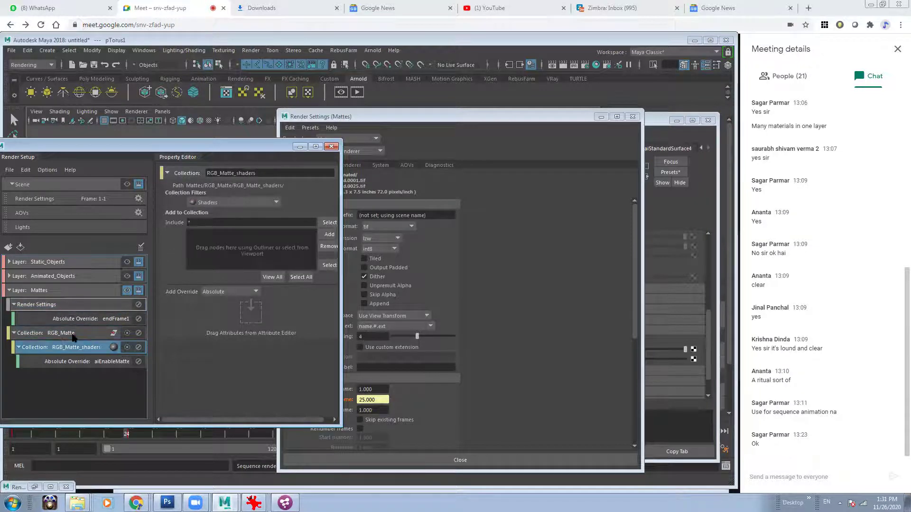
left_click(94, 346)
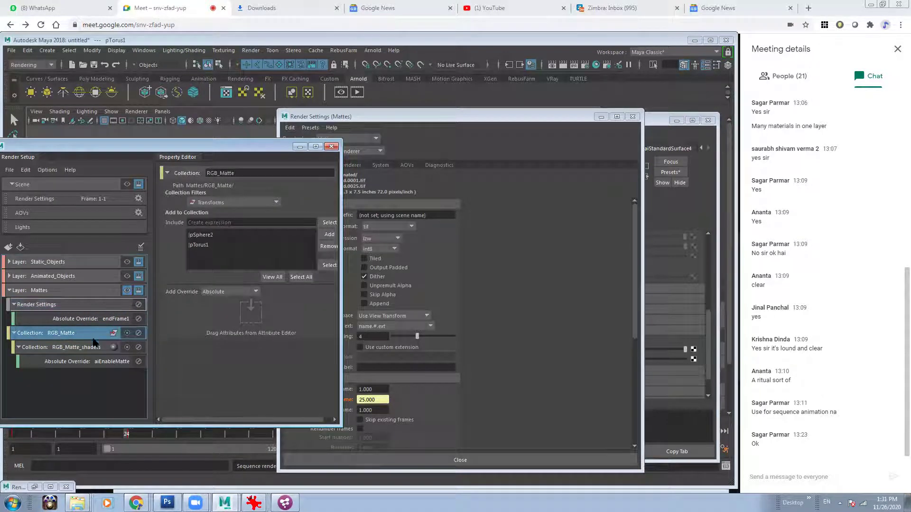
left_click(101, 362)
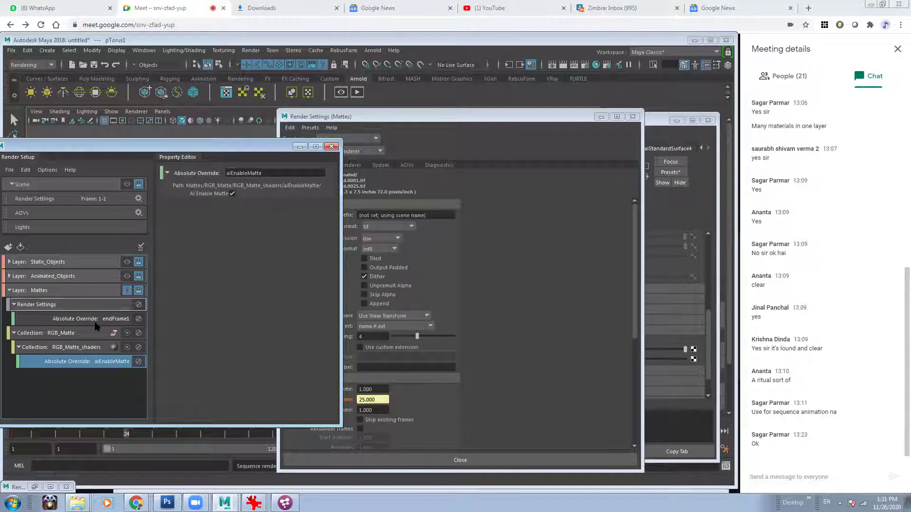
left_click(84, 334)
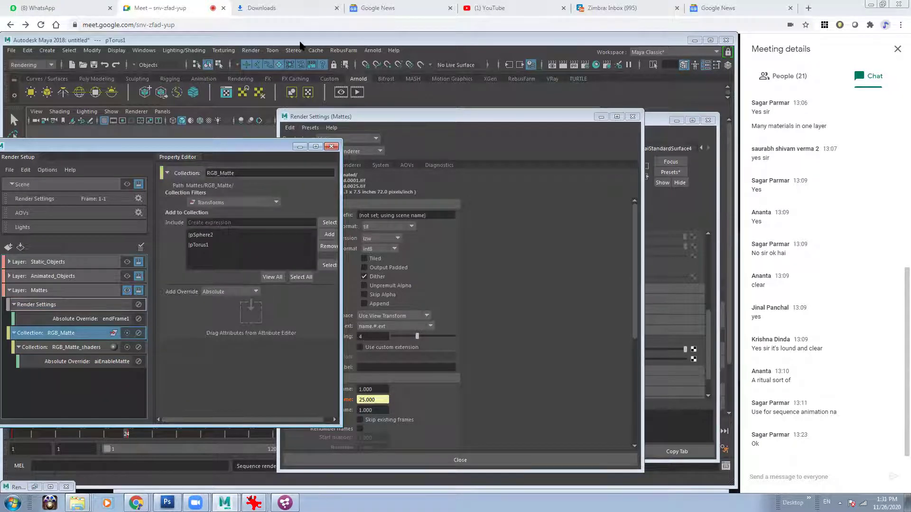
Render the sequence once more from Maya with the RGB_Matte collection selected, and show the output Mattes folder
left_click(250, 51)
left_click(272, 178)
mouse_move(78, 502)
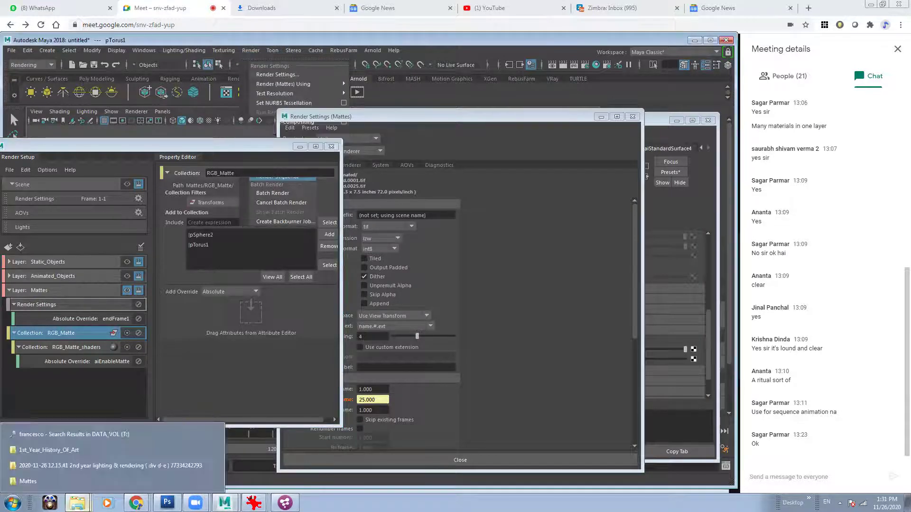
left_click(74, 482)
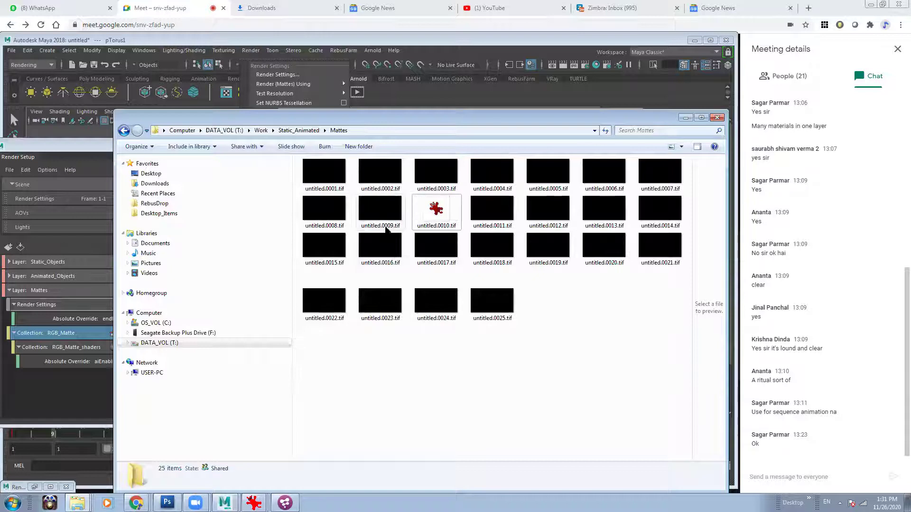
Load the Mattes sequence, starting at untitled.0001.tif, into the Fusion flow and display it in the viewer
left_click(313, 189)
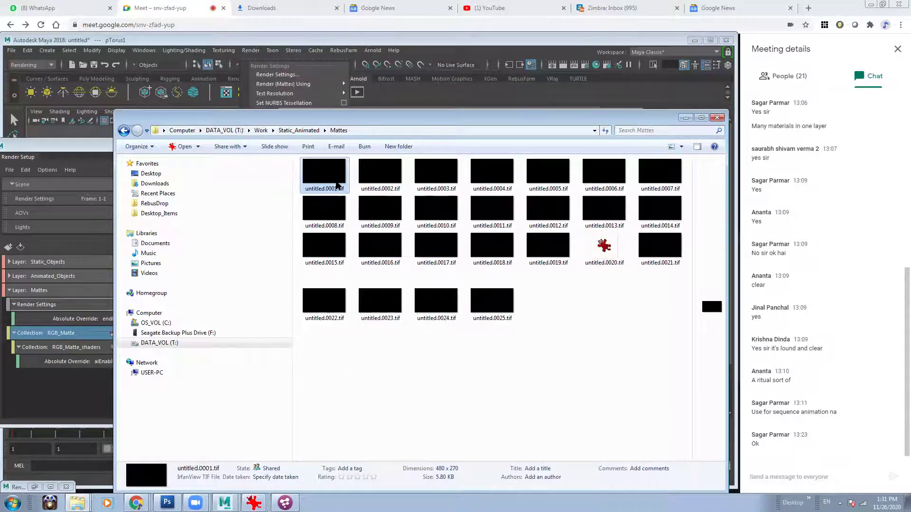
left_click_drag(313, 185, 284, 357)
key("1")
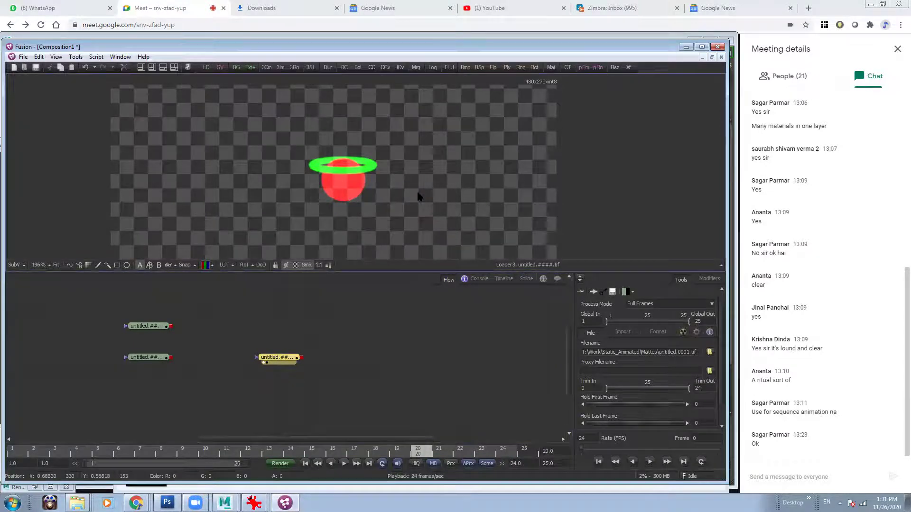
scroll(417, 193, "down", 1, "ctrl")
middle_click_drag(398, 204, 376, 176)
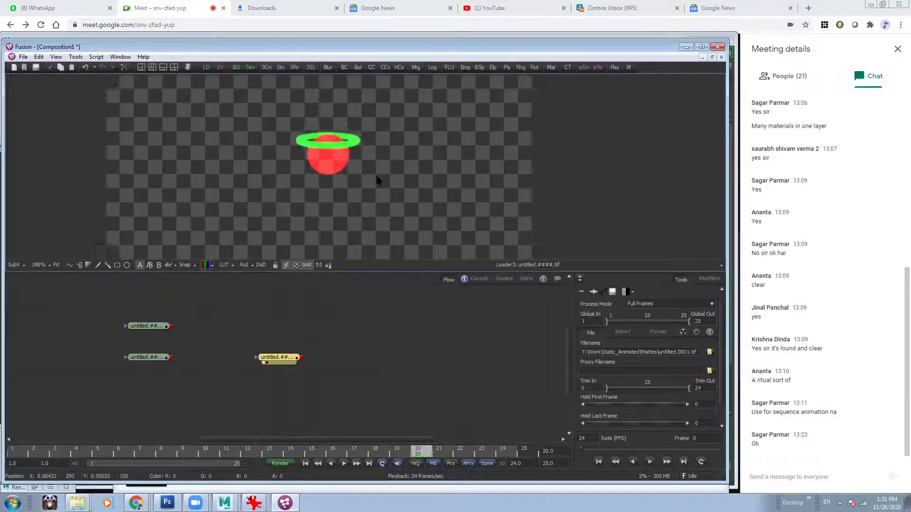
Move the Mattes loader beside the other two loaders, then merge the Static_Objects loader over the Animated_Objects loader
left_click(134, 363)
left_click(133, 332)
left_click_drag(278, 357, 70, 341)
left_click(133, 363)
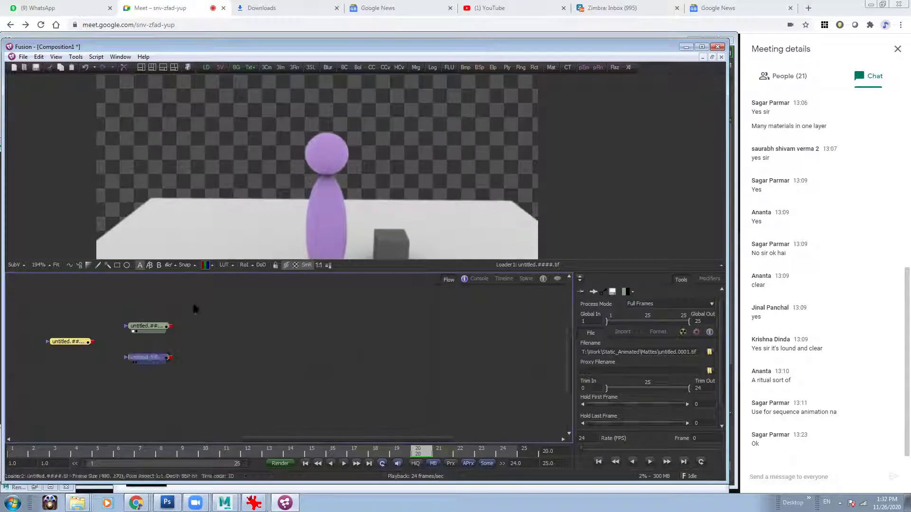
left_click_drag(170, 326, 201, 363)
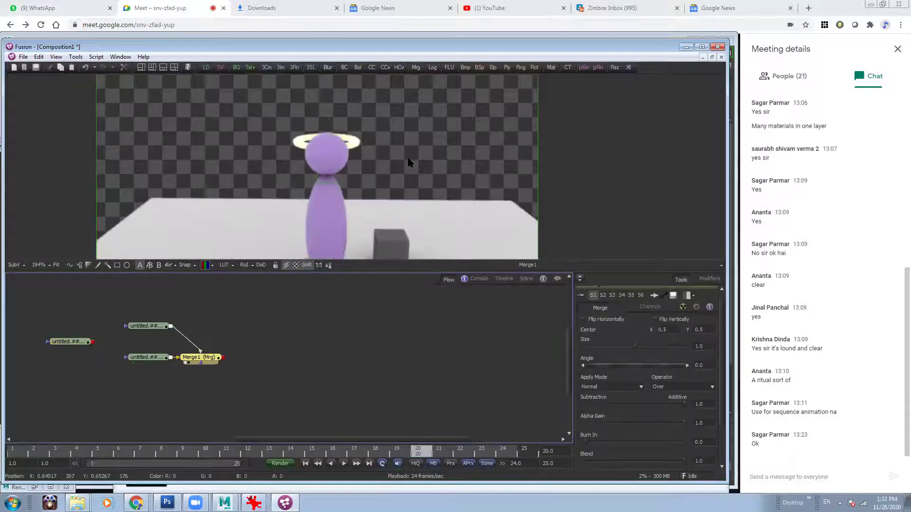
Compare the Mattes loader with the merged result in the viewer, scrubbing the timeline from frame 1 to frame 18
middle_click_drag(320, 330, 369, 320)
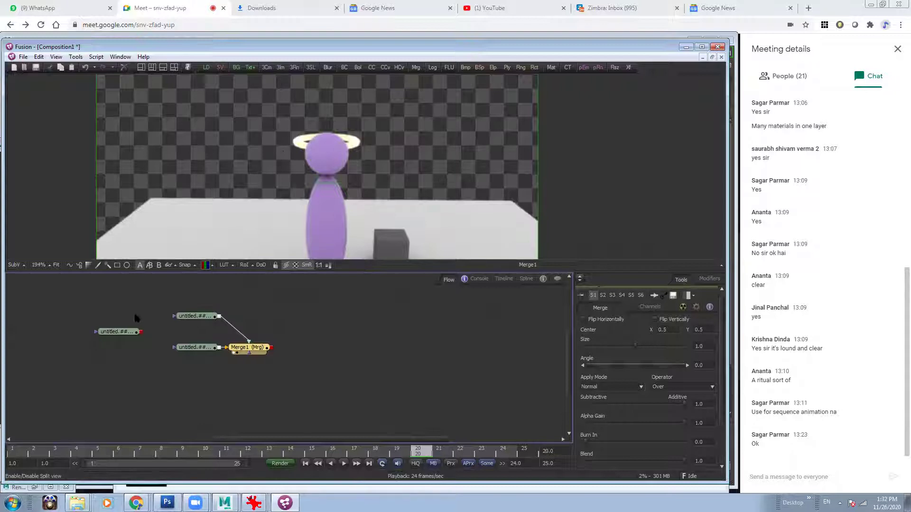
left_click_drag(122, 331, 318, 191)
left_click_drag(251, 347, 337, 228)
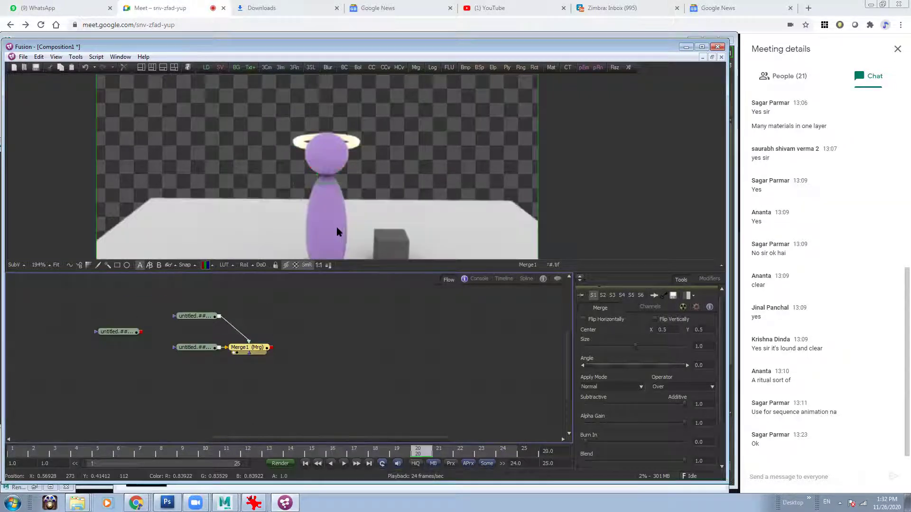
left_click_drag(53, 455, 11, 454)
left_click(104, 337)
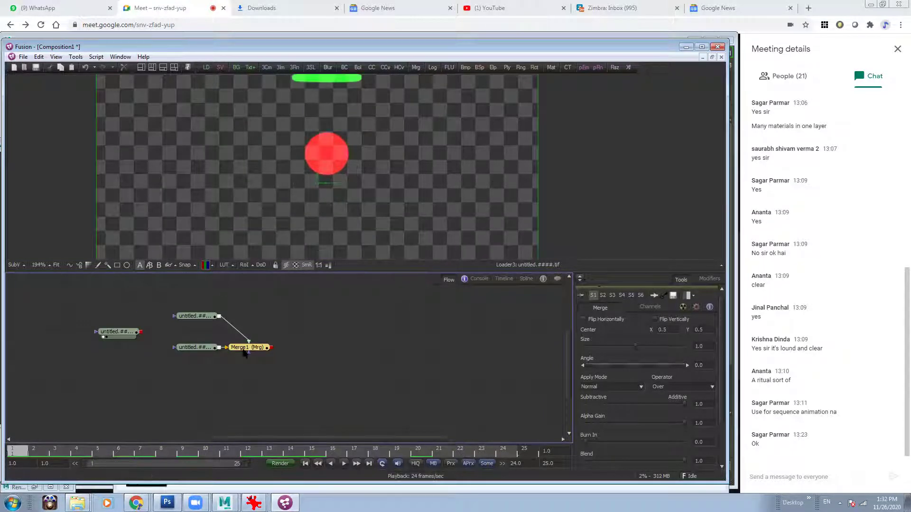
left_click(245, 351)
left_click(140, 452)
left_click_drag(141, 452, 375, 454)
Try the Mattes loader as a mask on the Static_Objects loader, and disconnect it again
left_click(192, 348)
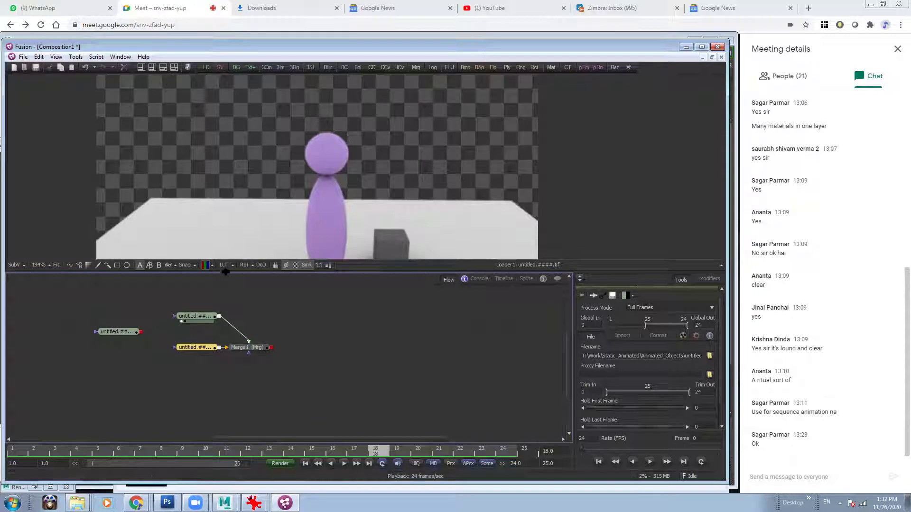
left_click_drag(135, 332, 198, 320)
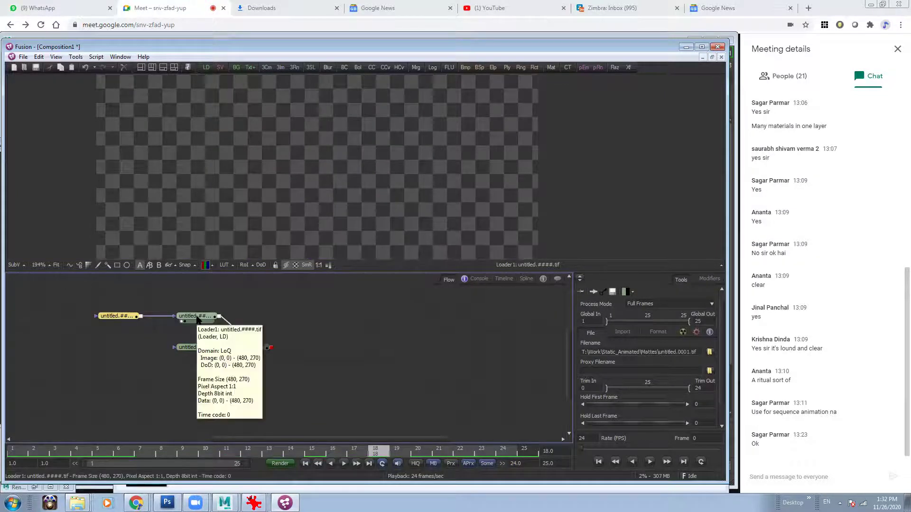
left_click(198, 317)
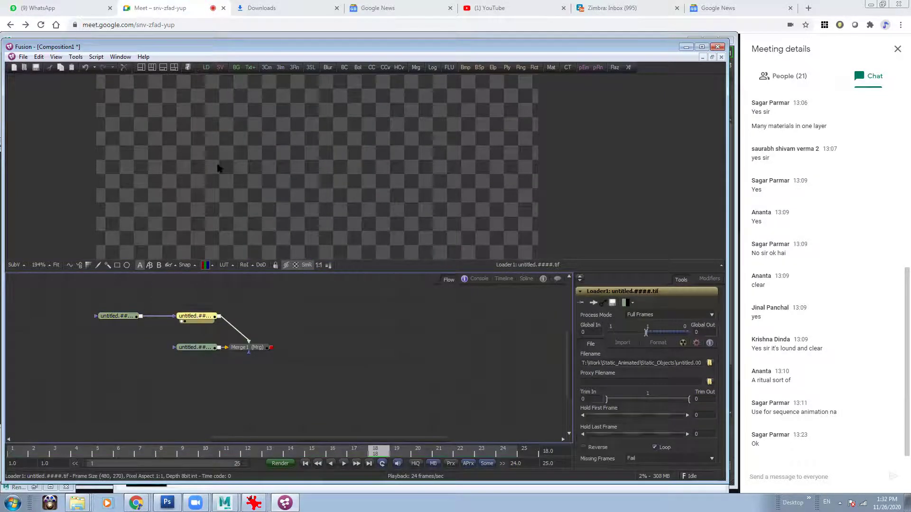
left_click(169, 317)
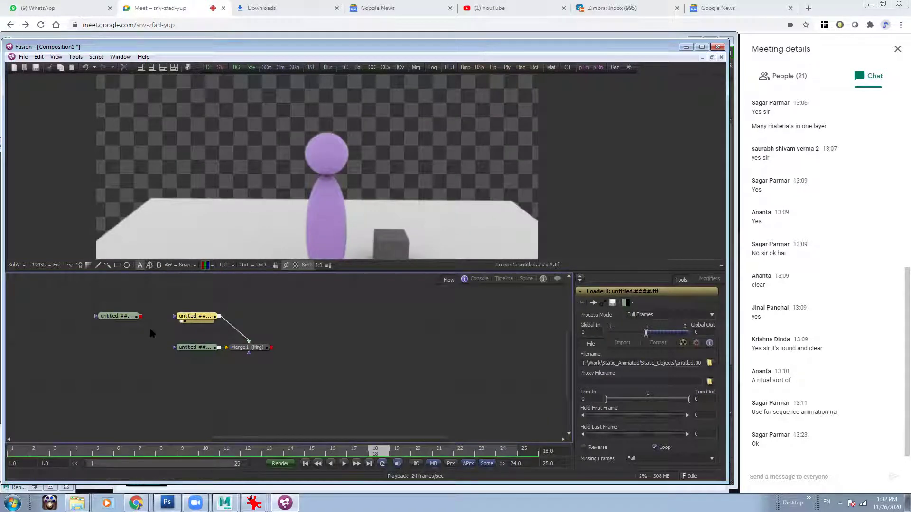
Reconnect the Mattes loader to the Static_Objects loader's mask input, and view the mattes, masked static layer and merge
left_click_drag(141, 317, 199, 204)
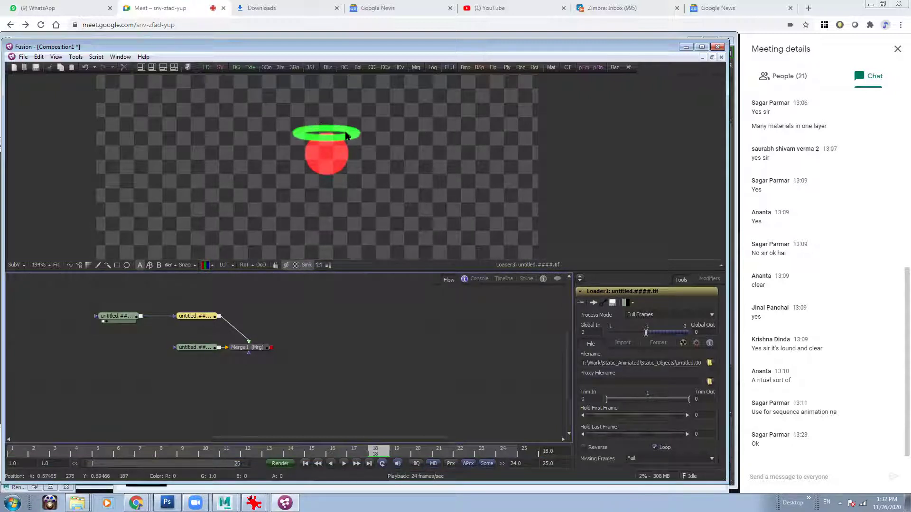
left_click_drag(204, 318, 275, 223)
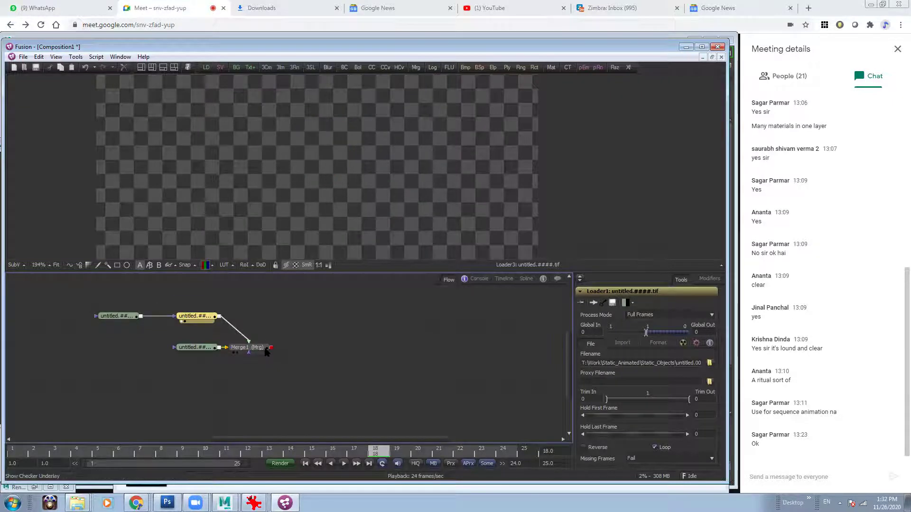
left_click_drag(257, 348, 290, 179)
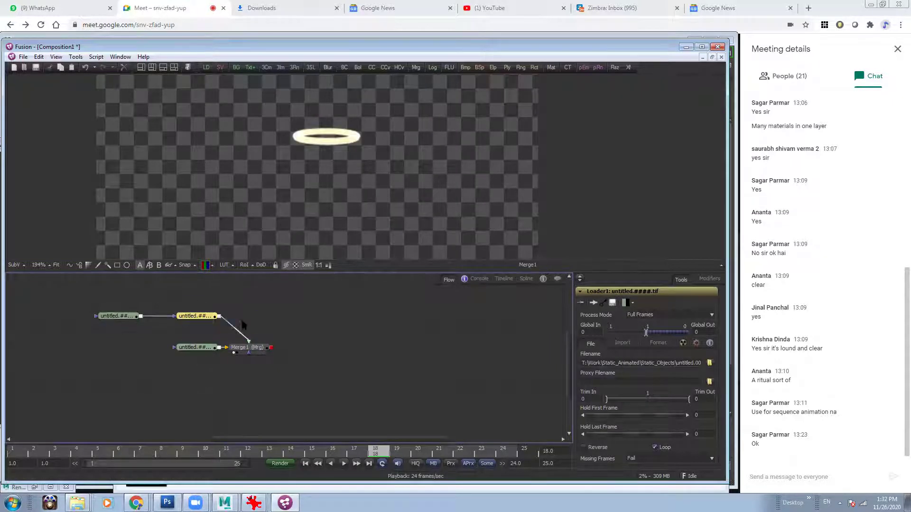
Set the Static_Objects loader's mask channel to Green and apply the mask inverted
left_click(683, 343)
left_click(636, 390)
left_click(641, 408)
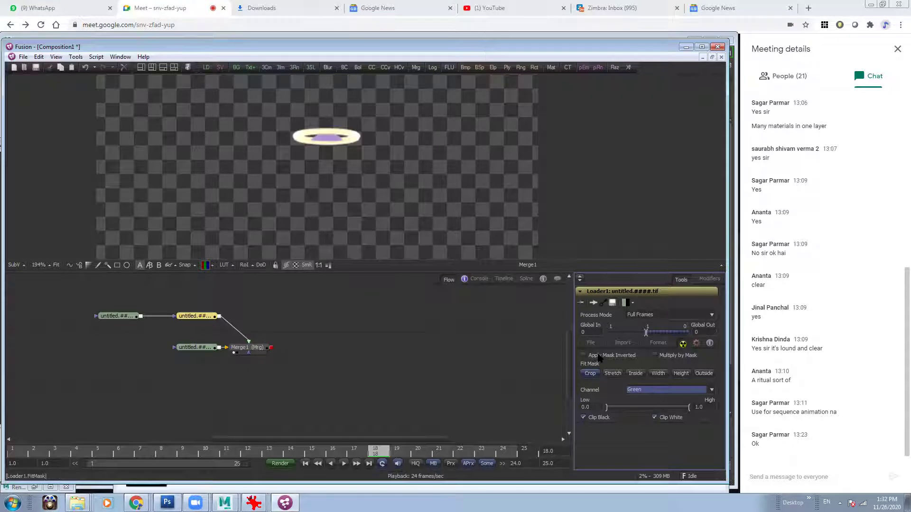
left_click(598, 356)
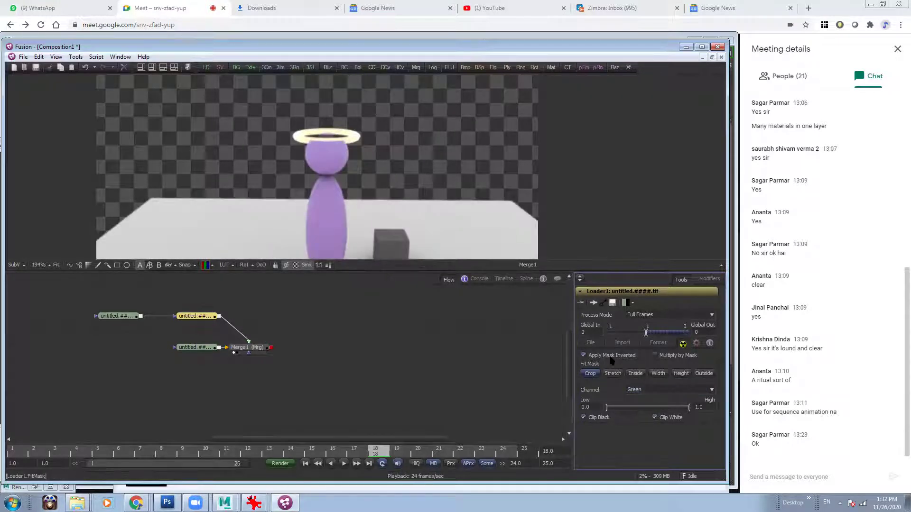
Turn off mask inversion to compare the Static_Objects loader with the merge in the viewer, and invert the mask again
left_click(612, 357)
left_click_drag(209, 317, 267, 197)
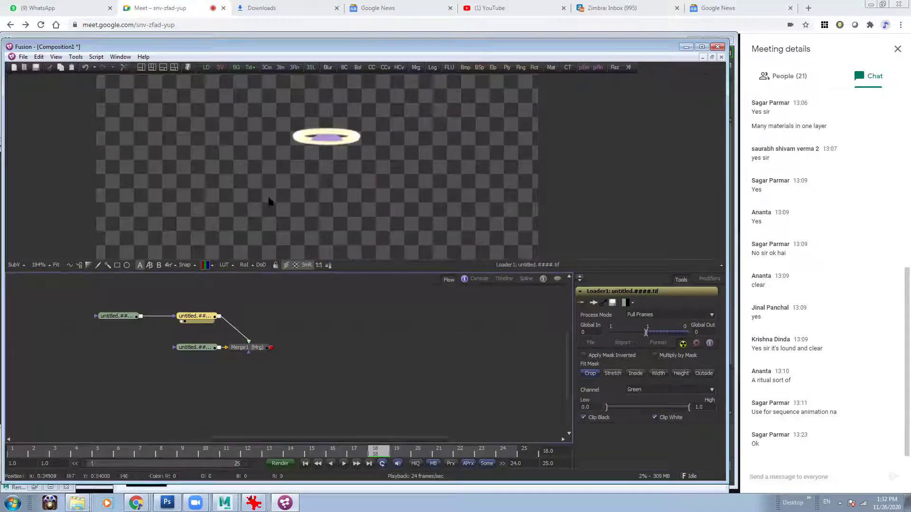
left_click_drag(265, 347, 337, 190)
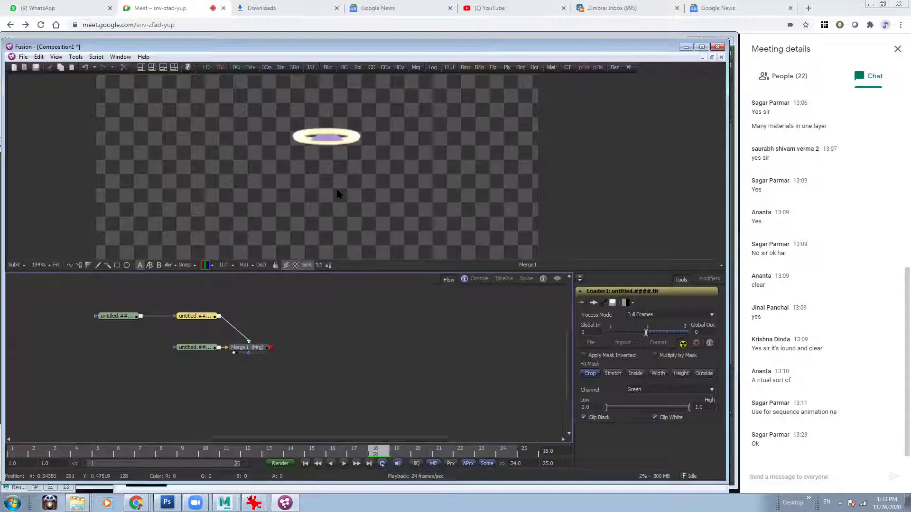
left_click(601, 358)
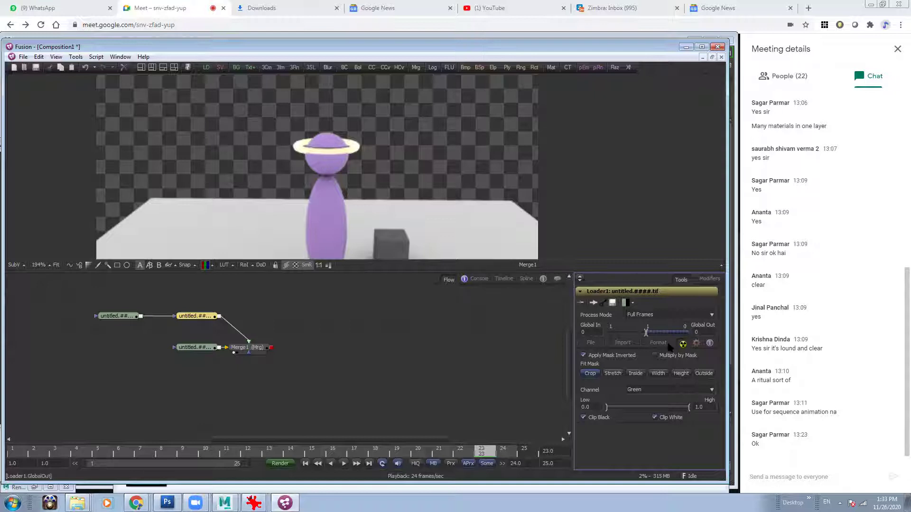
Try the Red mask channel without inversion on the Static_Objects loader, and view the Mattes loader for comparison
left_click(659, 392)
left_click(635, 400)
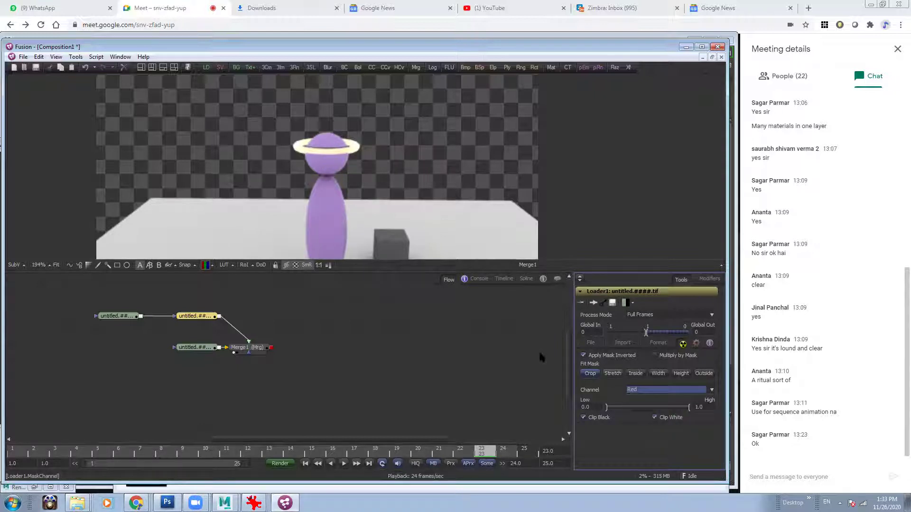
left_click(591, 359)
left_click(195, 347)
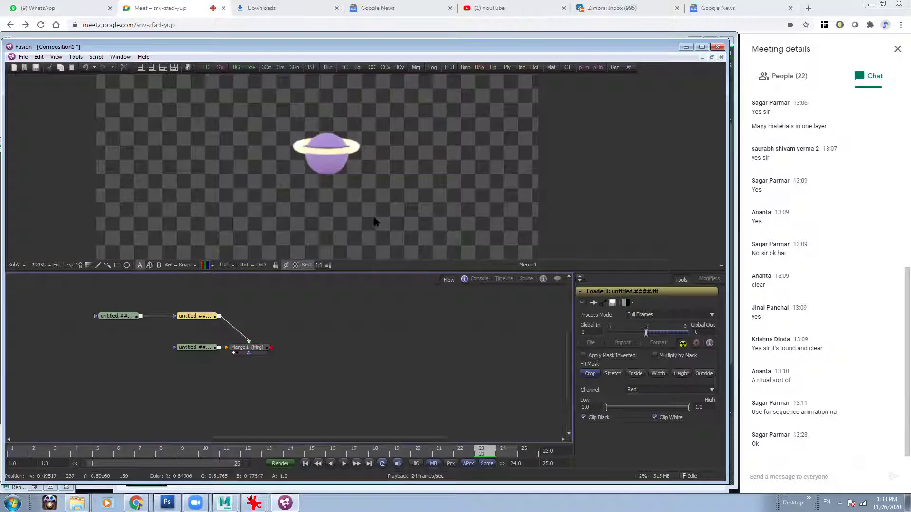
left_click_drag(117, 316, 224, 179)
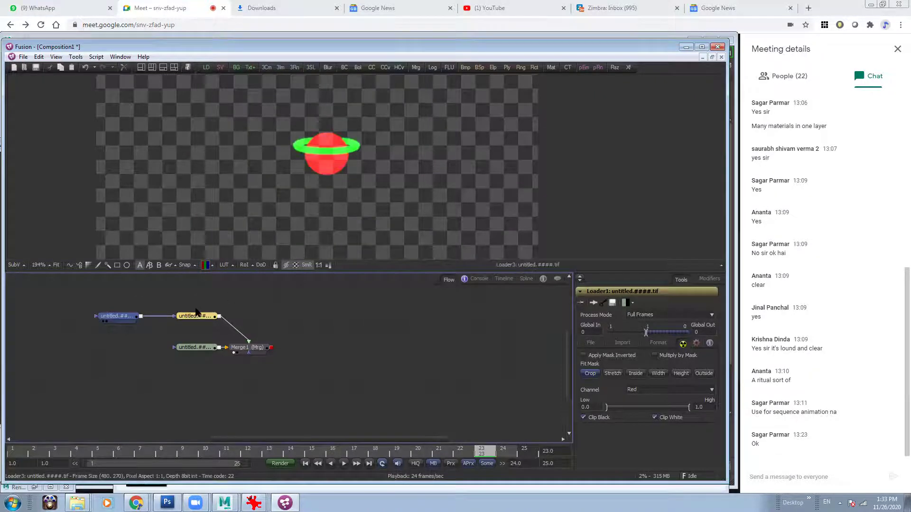
Set the Static_Objects loader's mask channel back to Green and apply the mask inverted, with the merge in the viewer
left_click(637, 389)
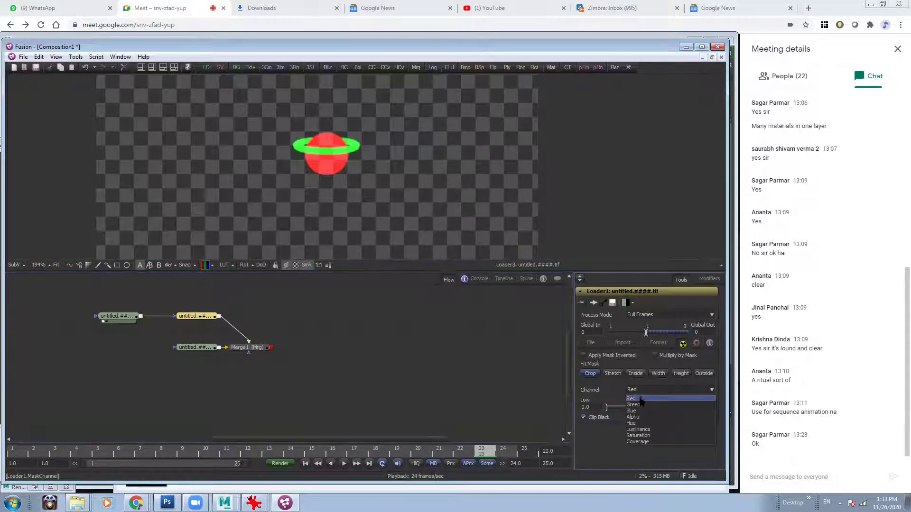
left_click(635, 403)
left_click_drag(251, 347, 360, 197)
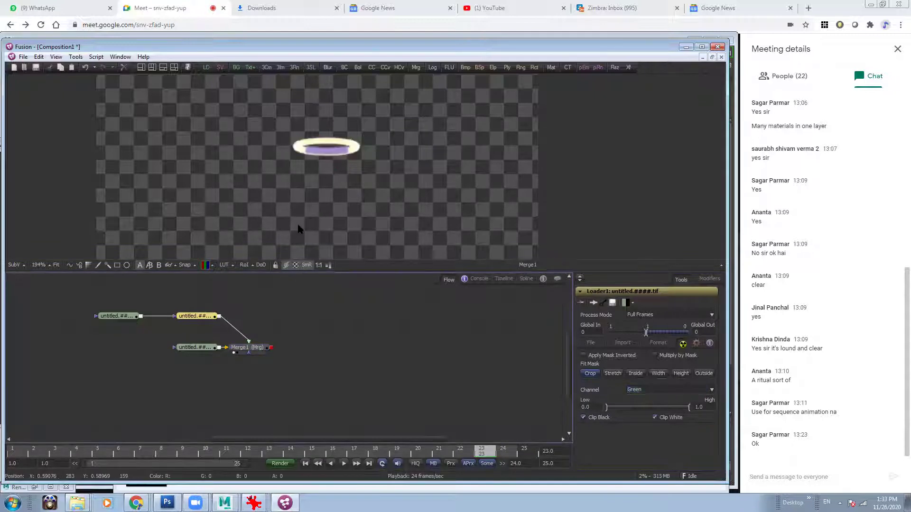
left_click(584, 356)
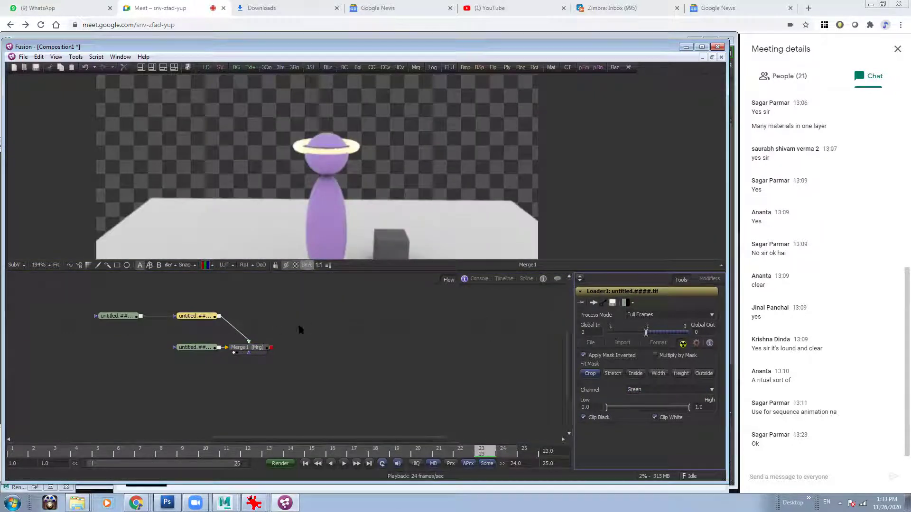
Play the merged result, and play the Mattes loader in the viewer to compare their motion
key("space")
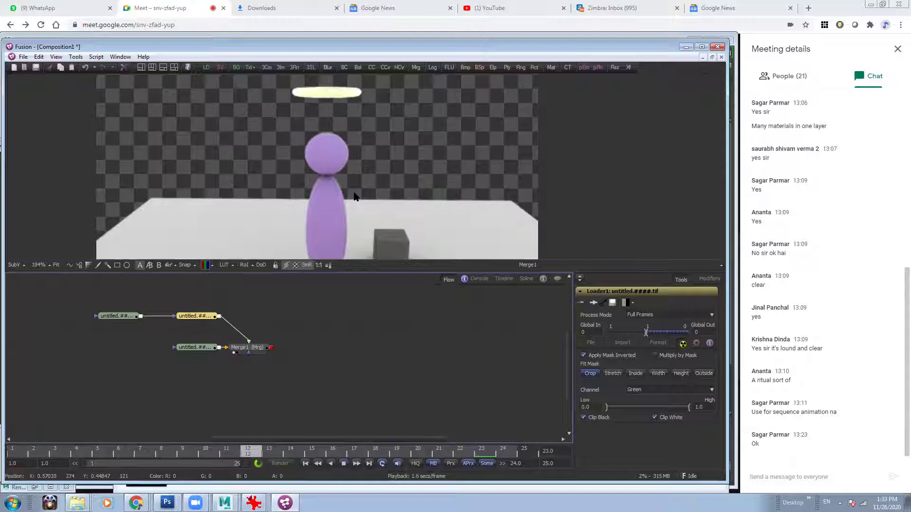
key("space")
scroll(361, 142, "down", 2)
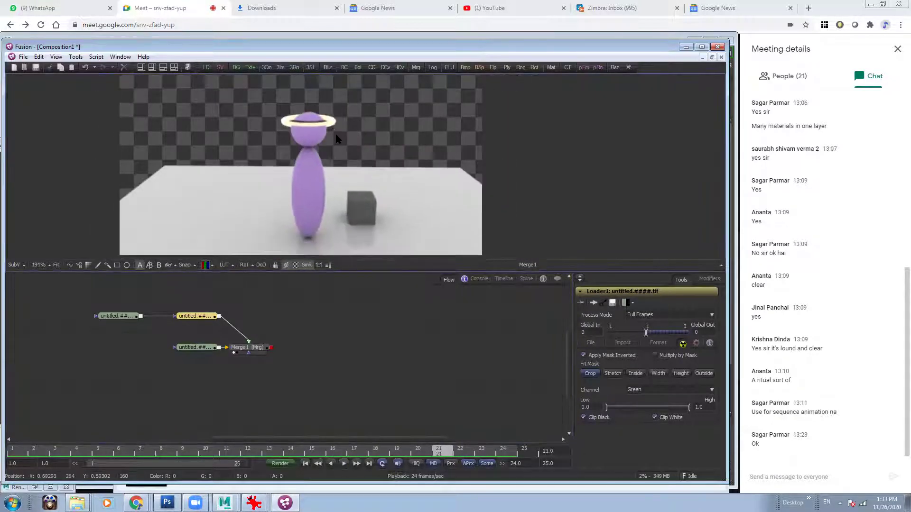
left_click_drag(116, 316, 154, 236)
key("space")
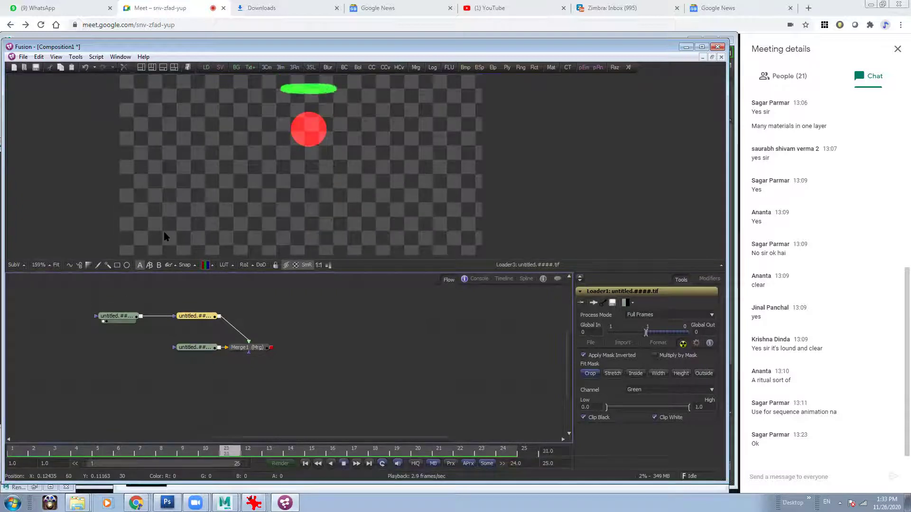
key("space")
Play the masked Static_Objects loader in the viewer, and examine the Animated_Objects loader at frame 1
left_click_drag(199, 316, 231, 220)
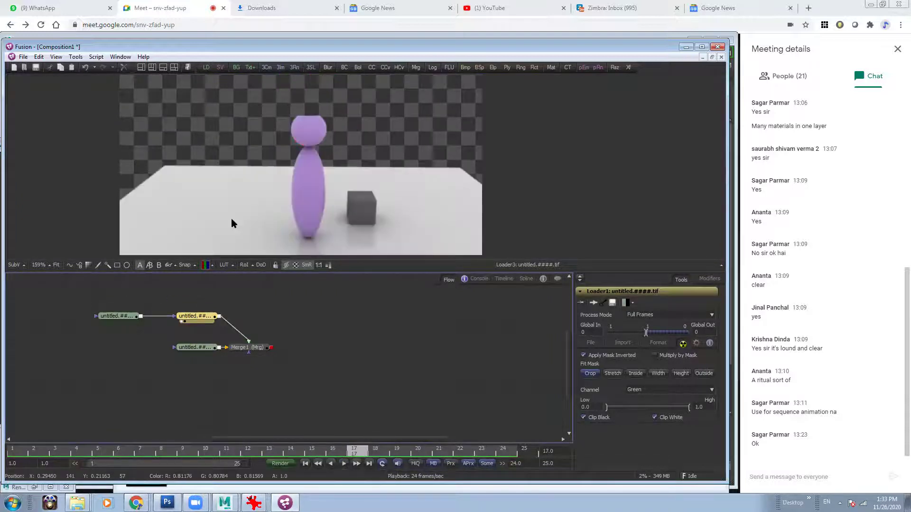
key("space")
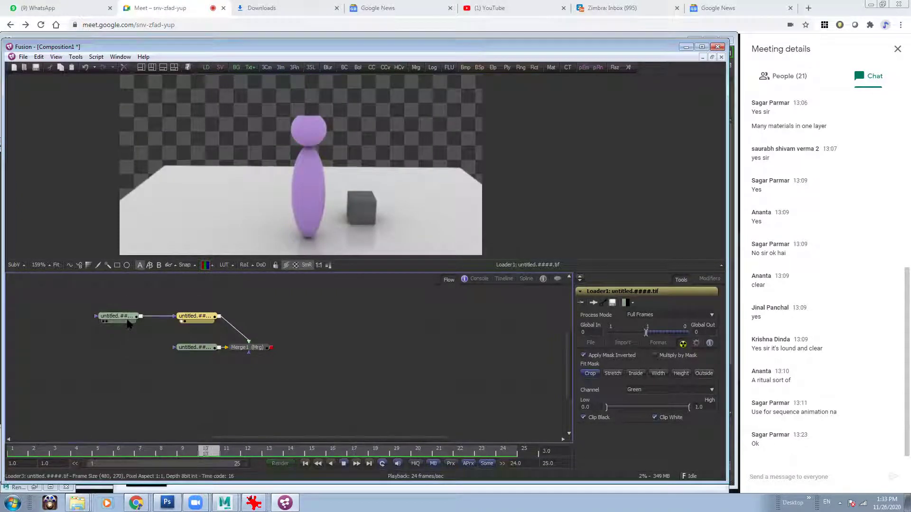
key("space")
left_click_drag(203, 346, 213, 227)
left_click_drag(156, 454, 3, 463)
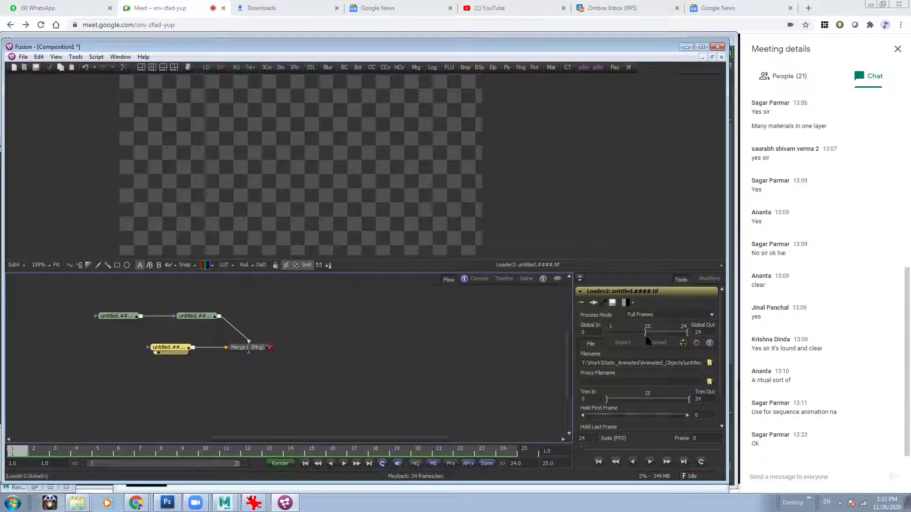
Compare the three loaders' frame ranges and set the Animated_Objects loader's Global In to 1
left_click(119, 319)
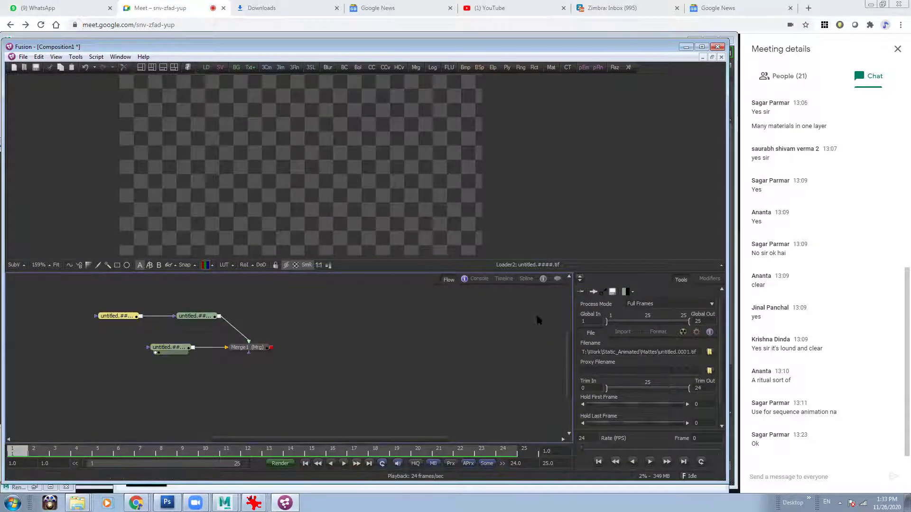
left_click(199, 319)
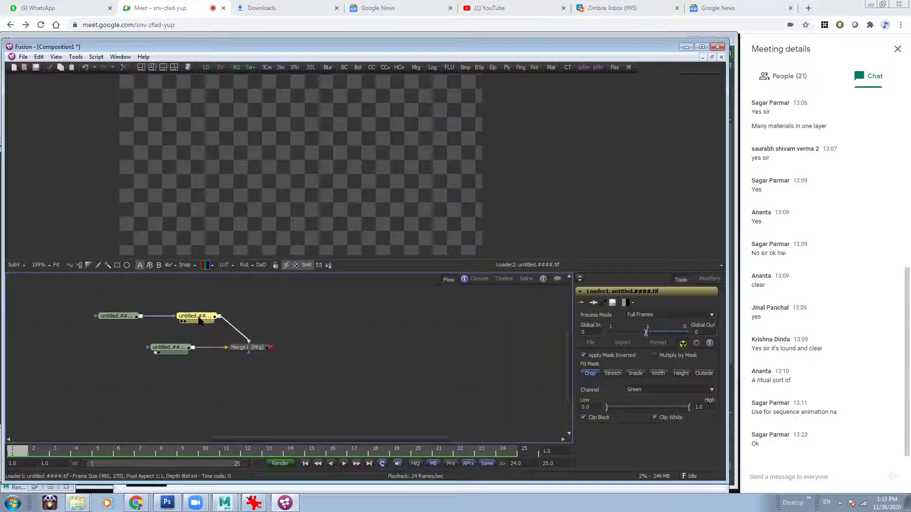
left_click(172, 351)
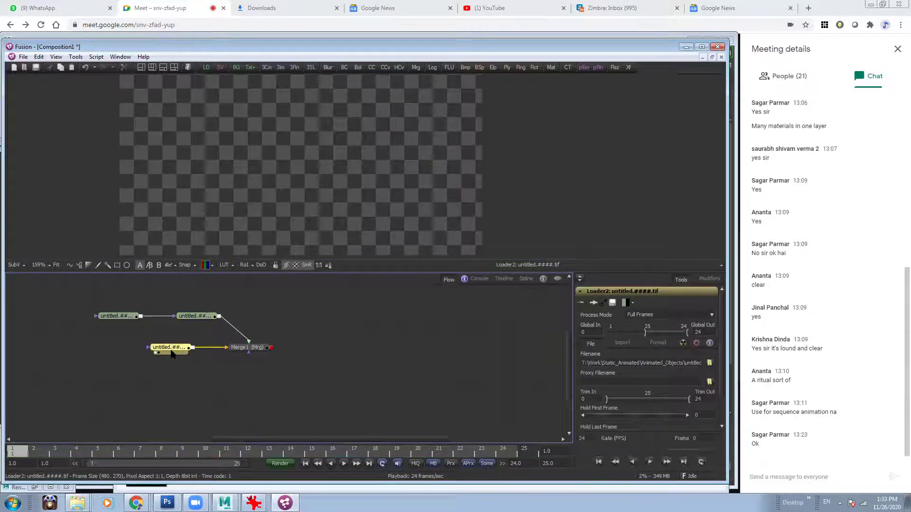
type("1")
key("Tab")
left_click(173, 348)
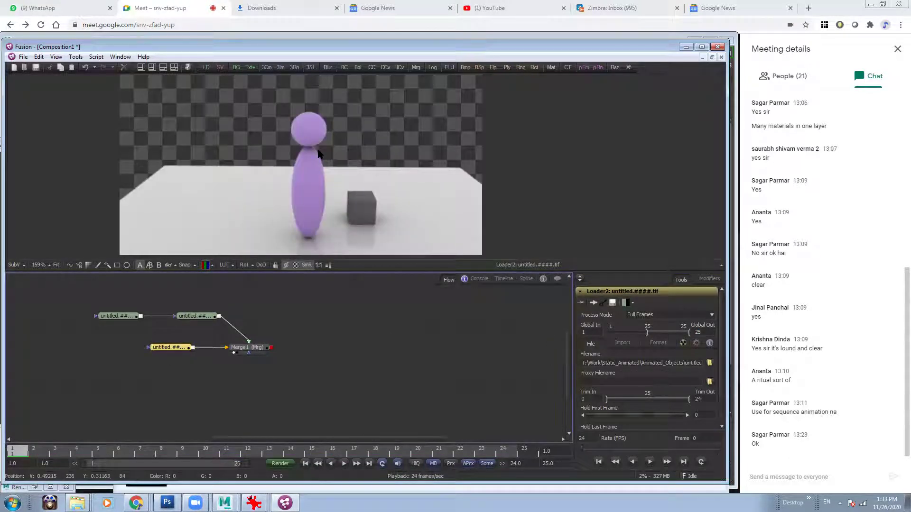
Play the merged result and examine how the ring passes around the character's head
key("space")
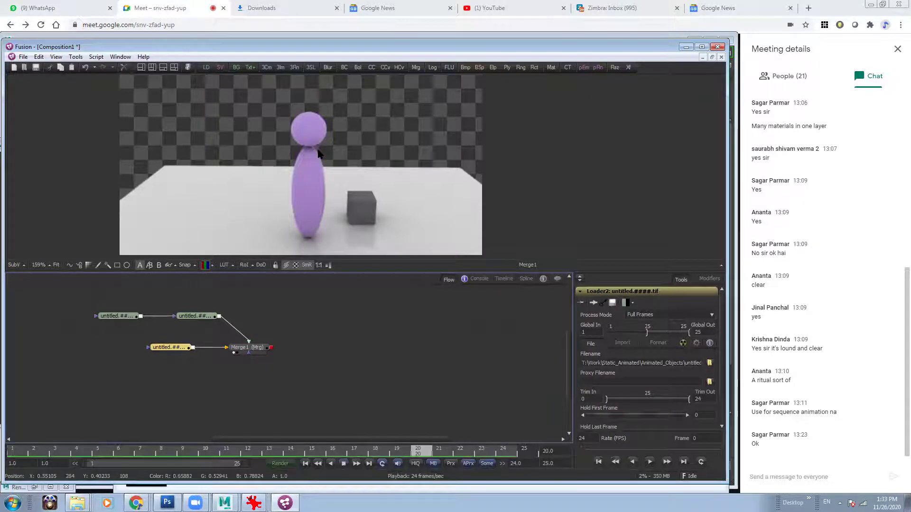
key("space")
middle_click_drag(300, 120, 327, 153)
key("space")
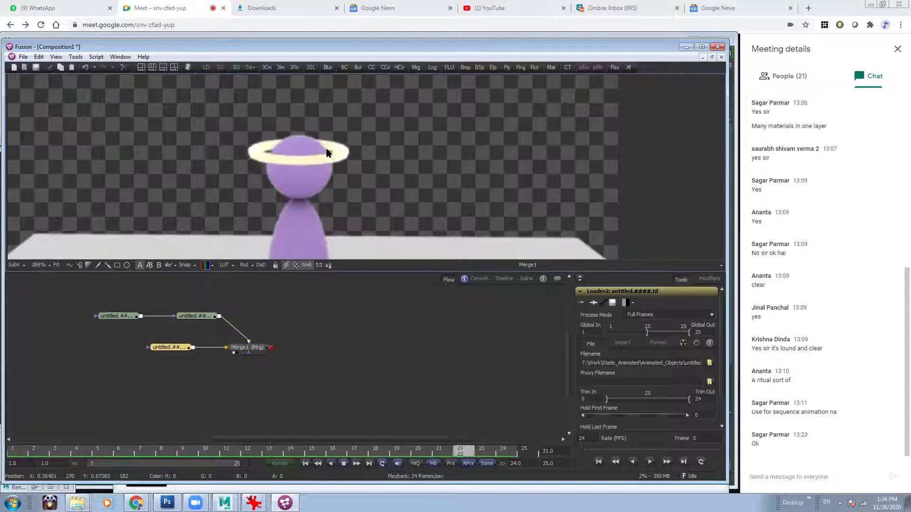
key("space")
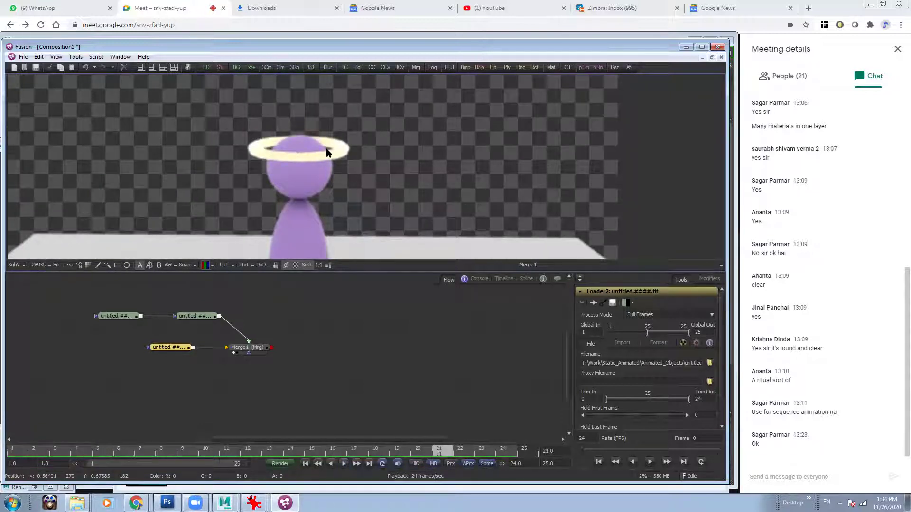
key("space")
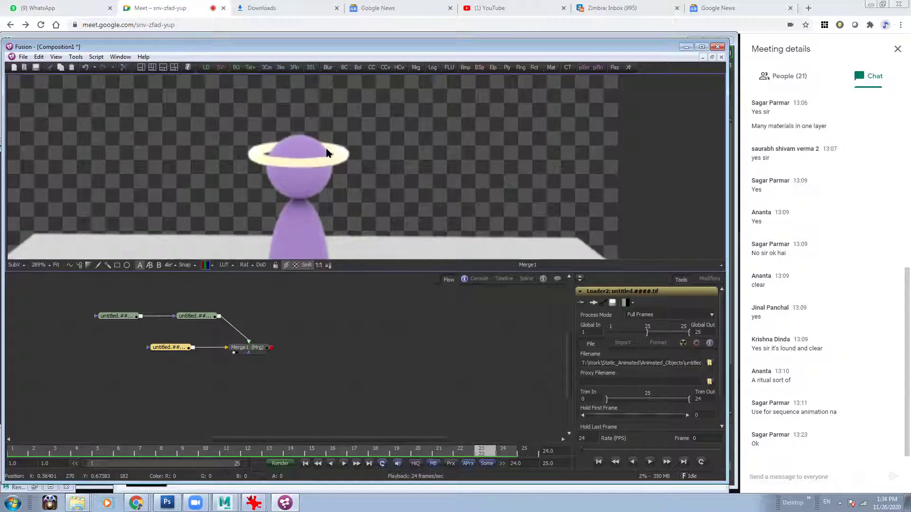
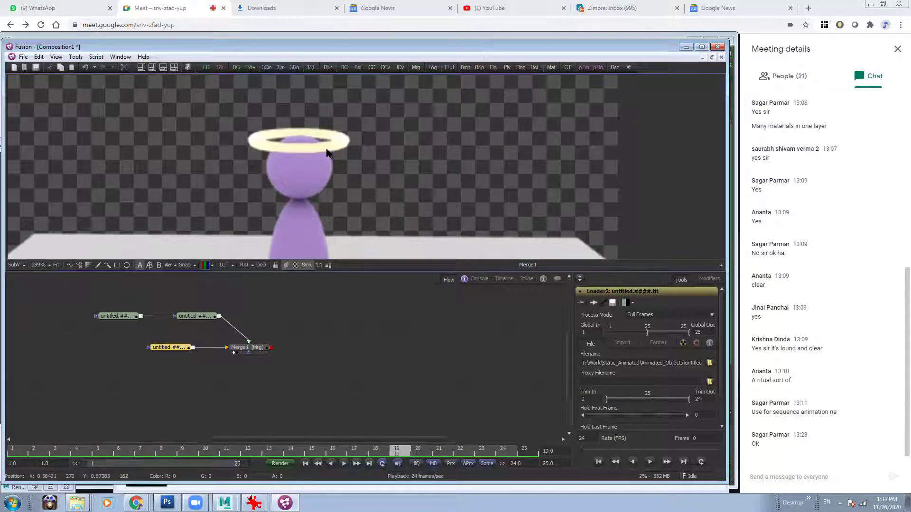
scroll(392, 144, "down", 3, "ctrl")
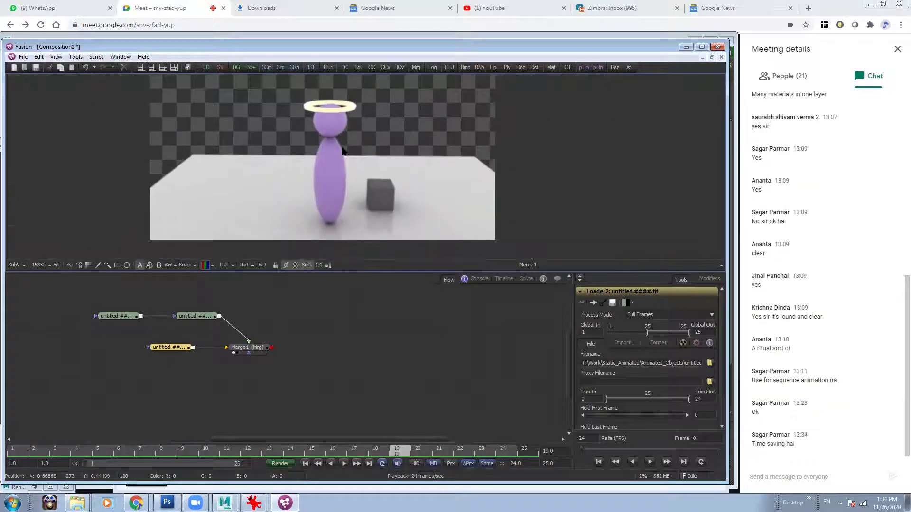
scroll(361, 149, "up", 1, "ctrl")
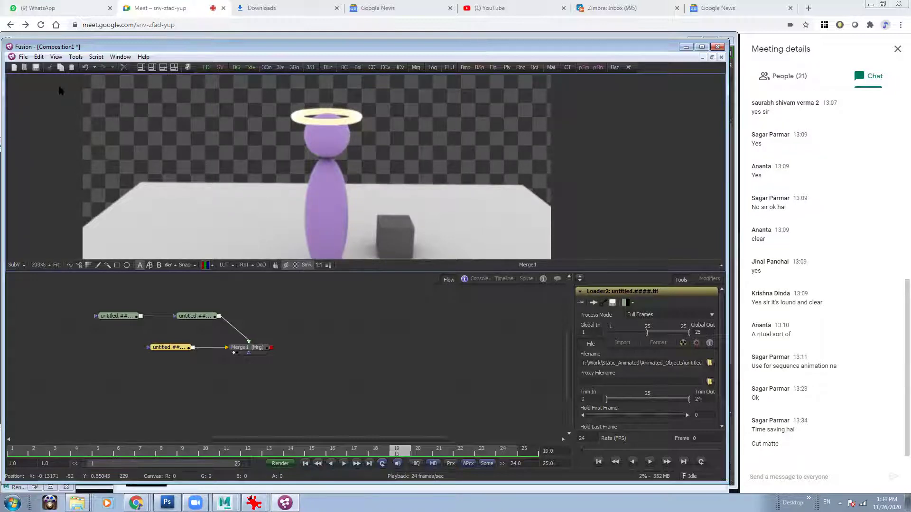
Delete all three loaders and the merge node from the composition
left_click(23, 56)
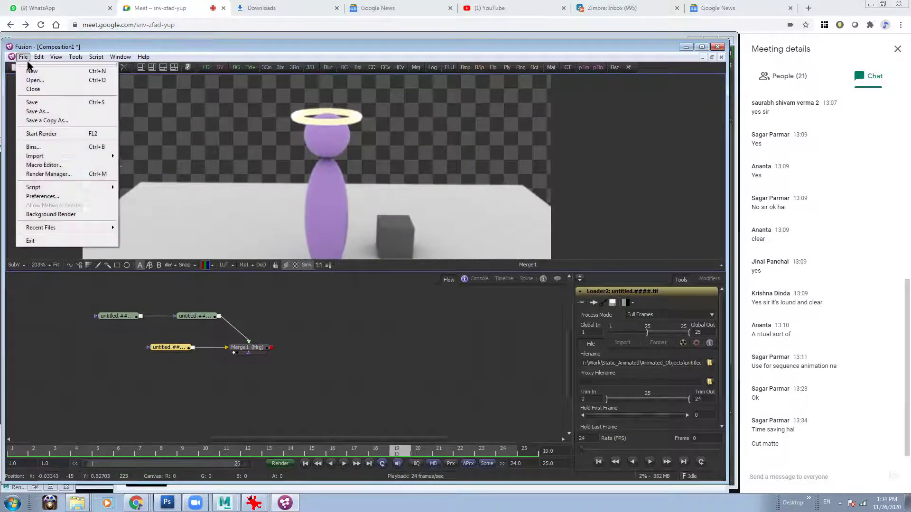
left_click(426, 375)
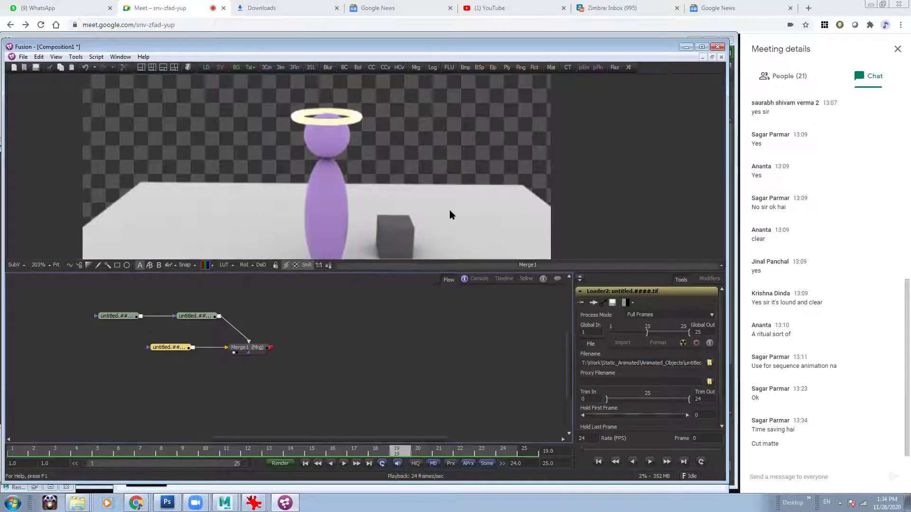
scroll(449, 210, "down", 2, "ctrl")
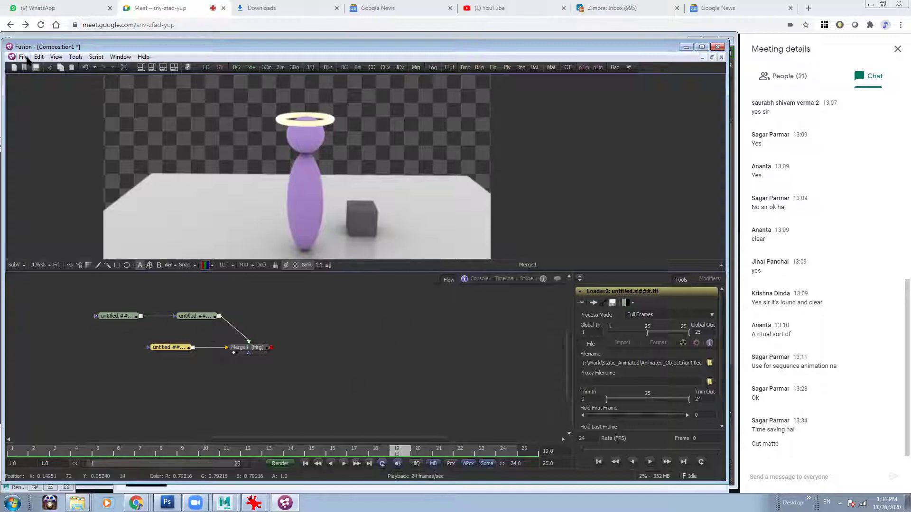
left_click_drag(315, 382, 95, 311)
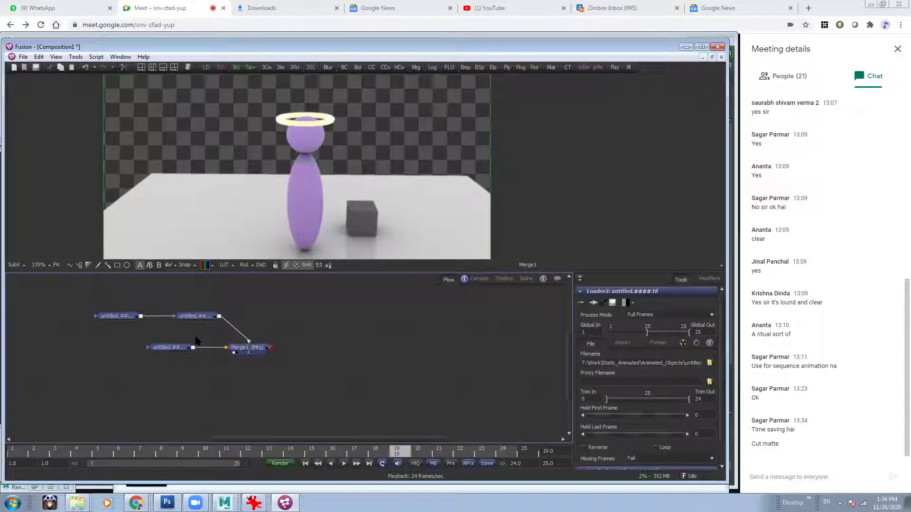
key("Delete")
Switch to Windows Explorer and look through the entries beginning with C in the Work folder on DATA_VOL (T:)
right_click(78, 503)
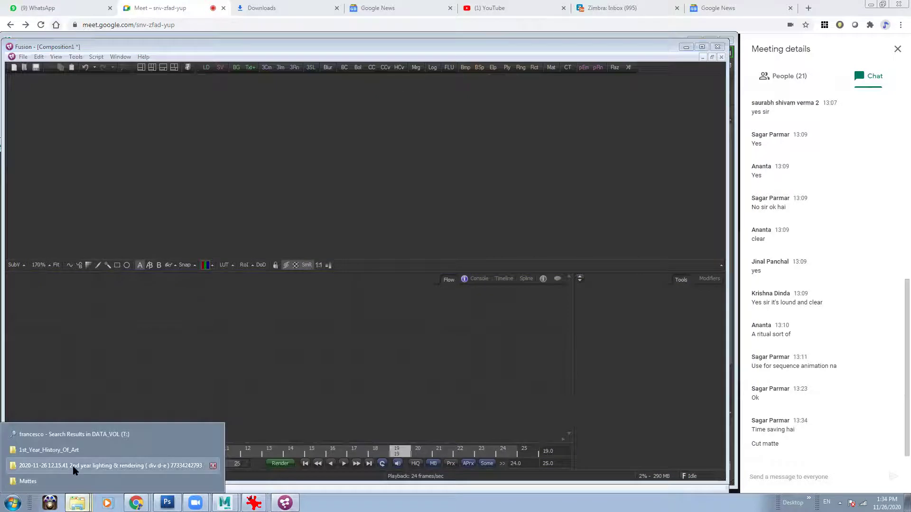
left_click(29, 481)
left_click(261, 131)
scroll(435, 258, "up", 10)
key("c")
key("c")
key("c")
key("c")
key("c")
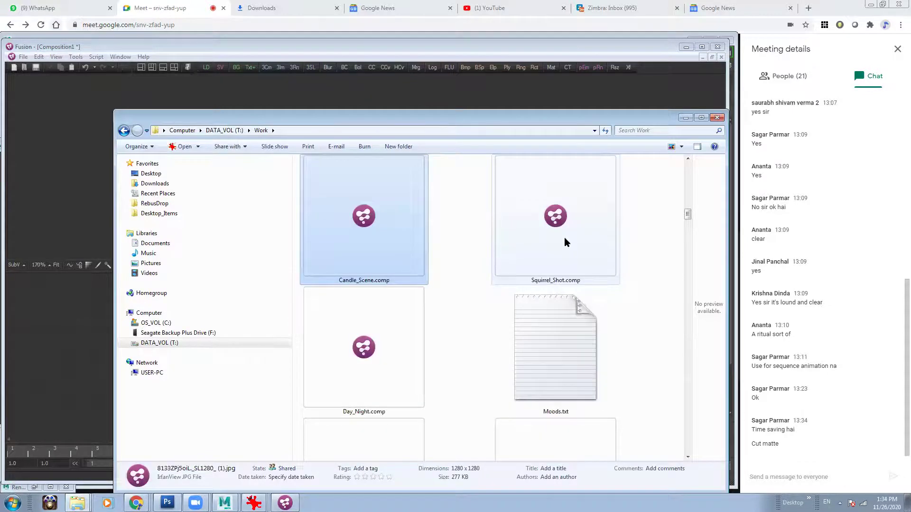
key("c")
key("c")
key("c")
key("c")
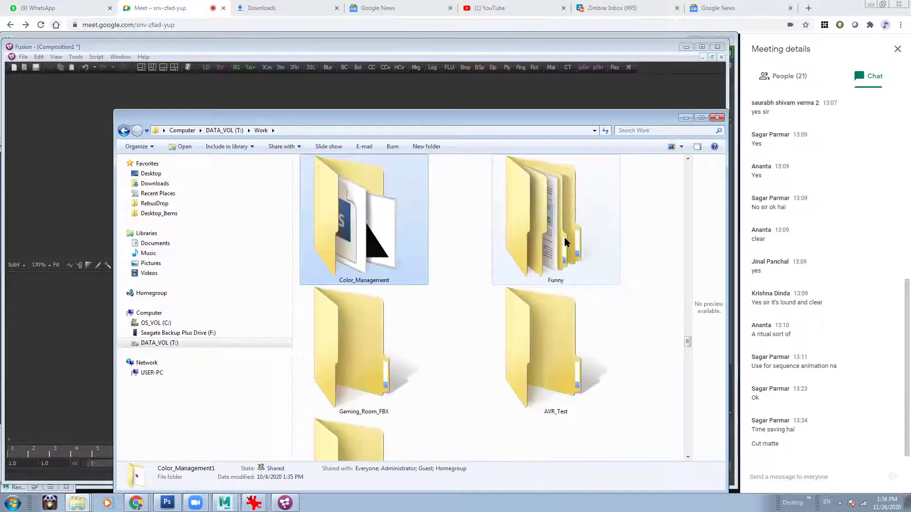
key("c")
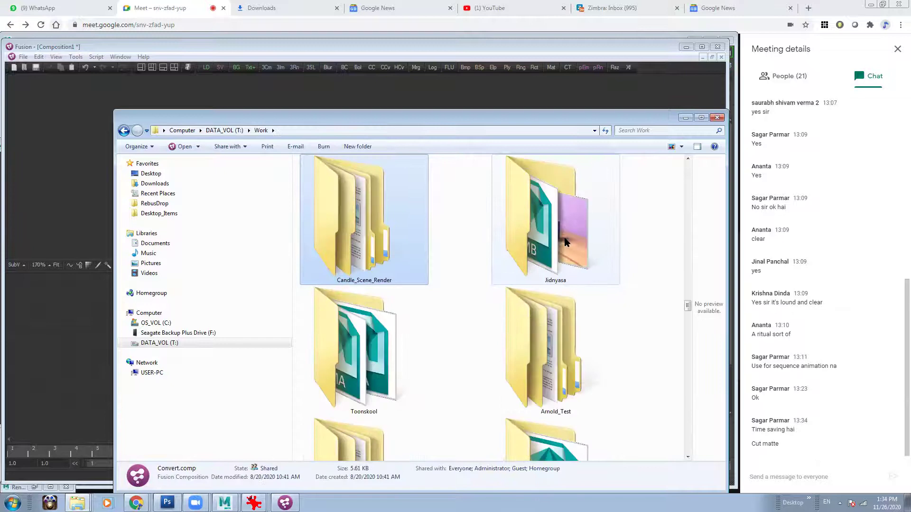
Open the Toonskool folder inside Work and look through its entries beginning with C
key("t")
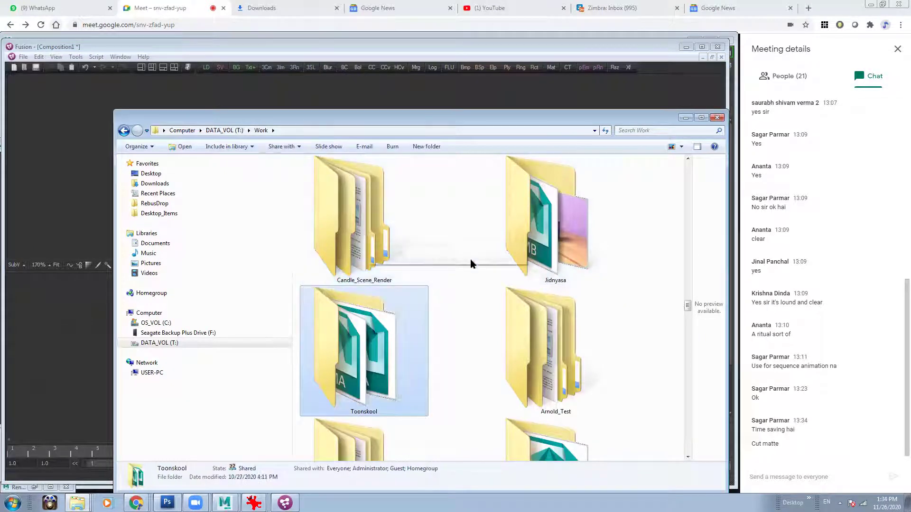
key("Return")
key("c")
key("c")
key("c")
key("c")
key("c")
key("c")
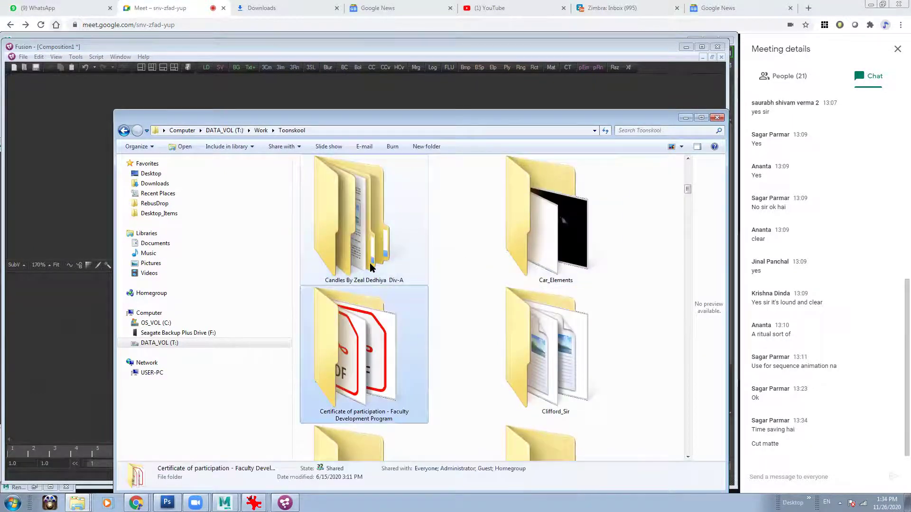
key("c")
Go back to the Work folder, search it for "exter" and open the City_Exterior_Renders folder
left_click(260, 131)
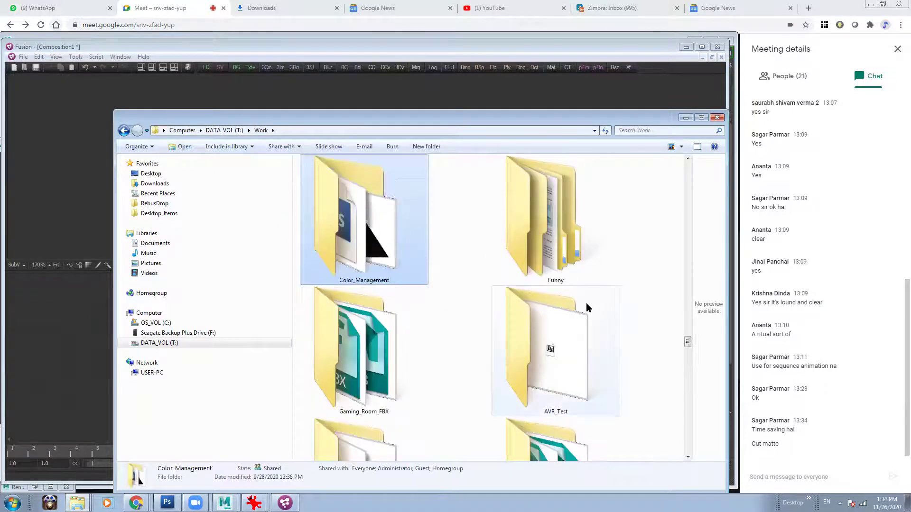
key("c")
left_click(636, 131)
type("exter")
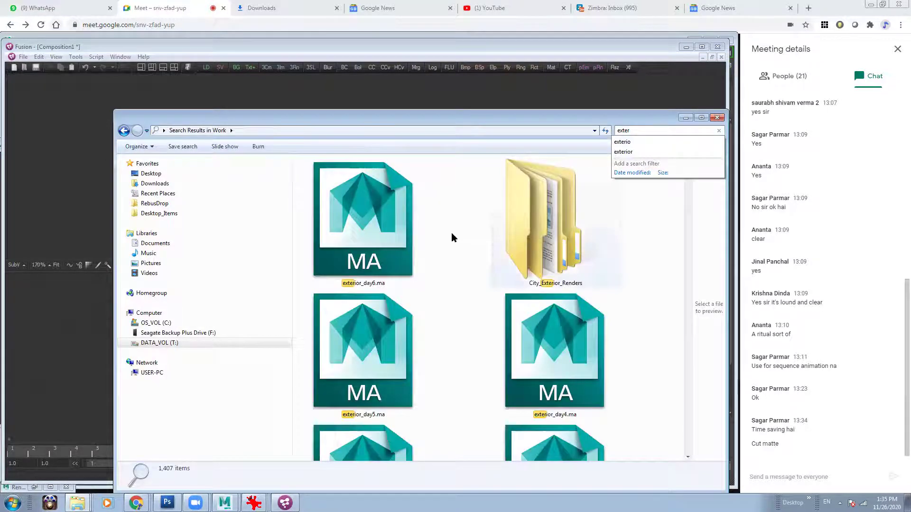
double_click(563, 234)
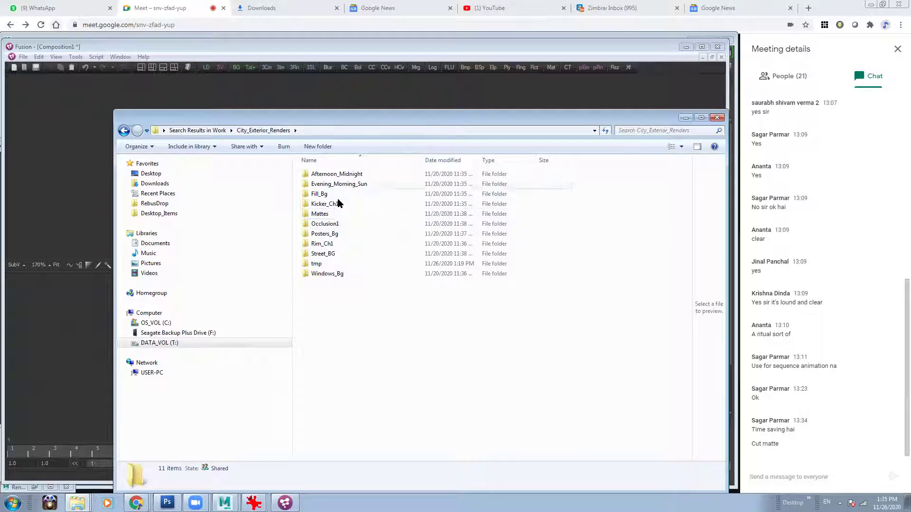
Add street_light.tif from the Afternoon_Midnight and Evening_Morning_Sun folders to the Fusion flow as two loaders, one below the other
left_click_drag(365, 123, 437, 116)
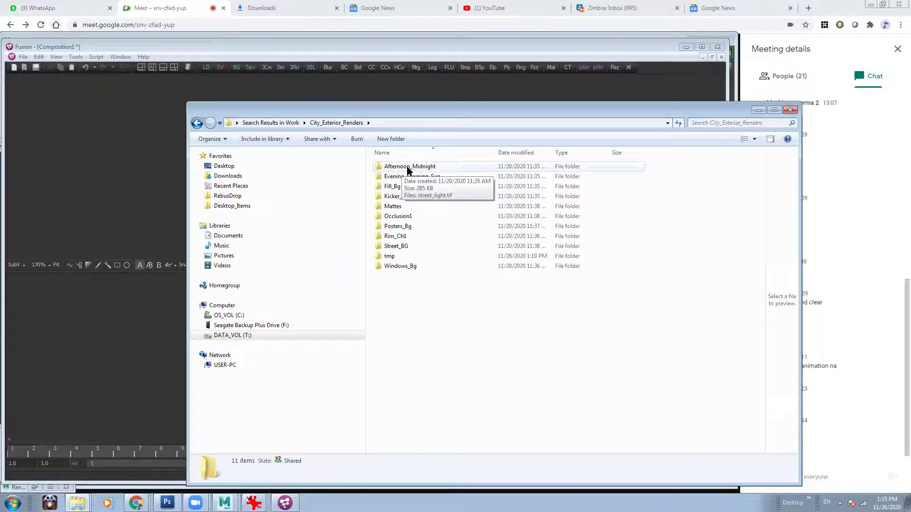
double_click(408, 169)
left_click_drag(412, 185, 129, 317)
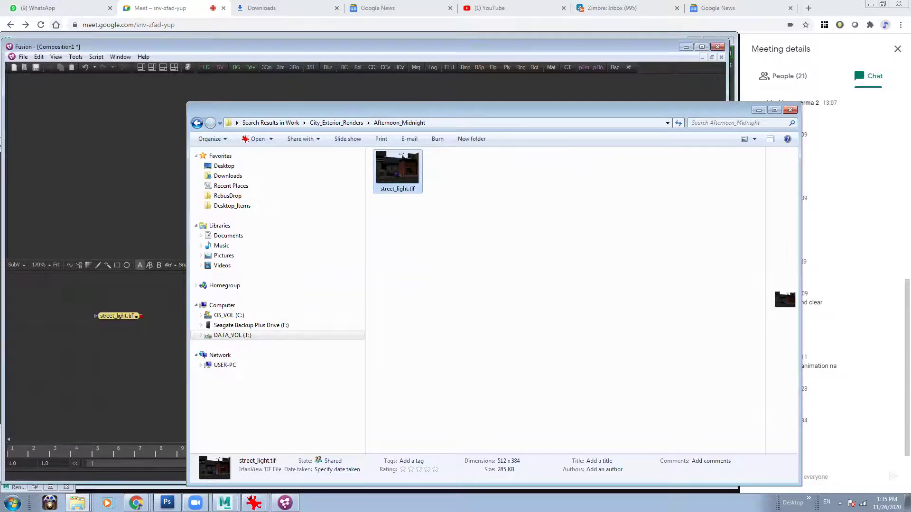
left_click(345, 123)
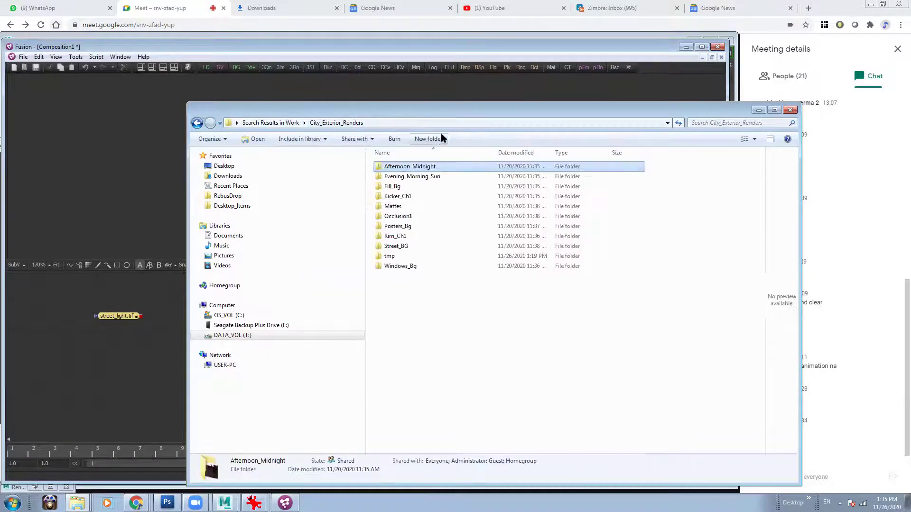
left_click(422, 179)
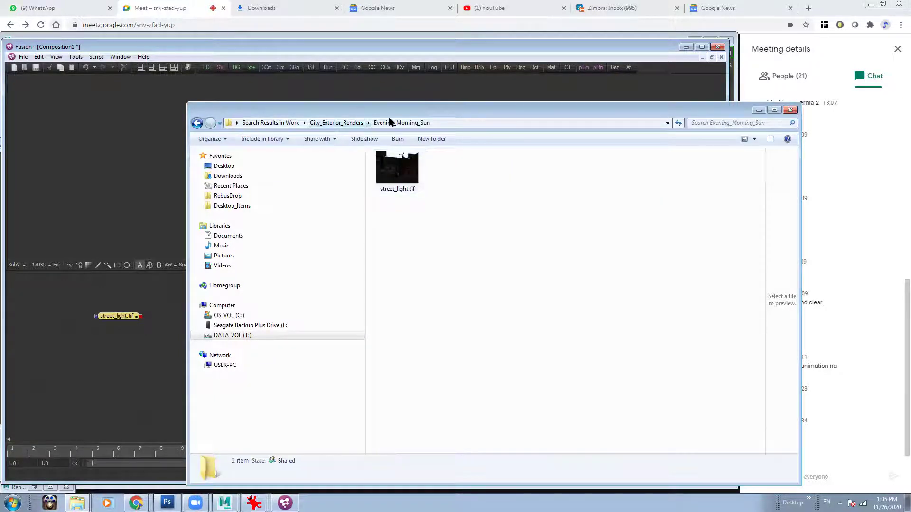
left_click_drag(398, 169, 118, 349)
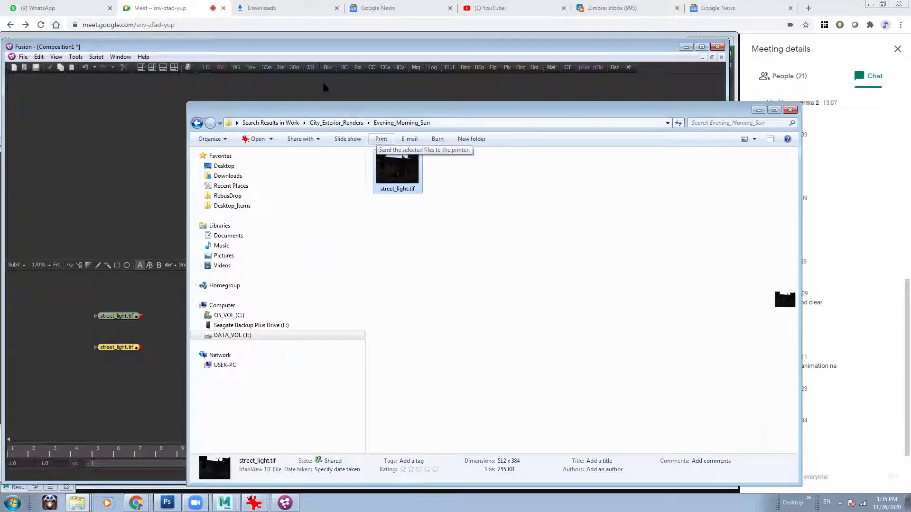
Add street_light.tif from the Fill_Bg folder as a loader below the Evening_Morning_Sun loader
left_click(333, 124)
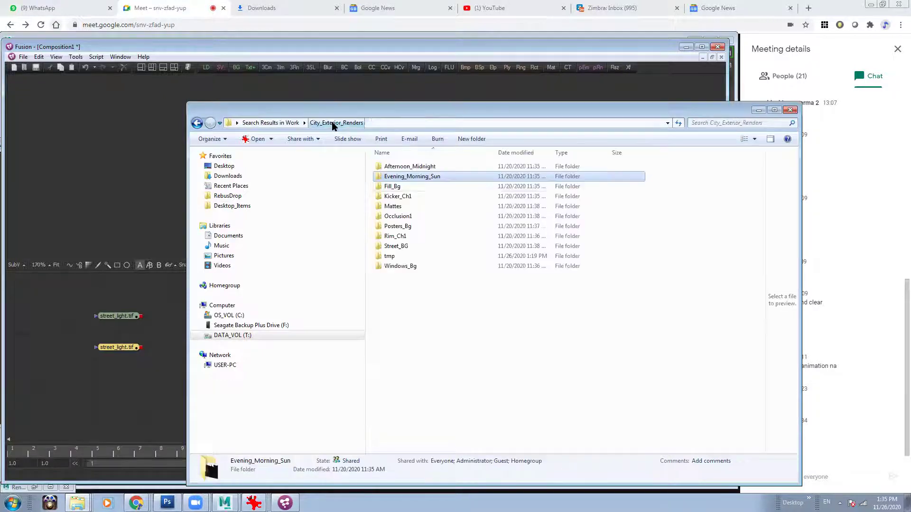
double_click(419, 188)
left_click_drag(396, 168, 118, 378)
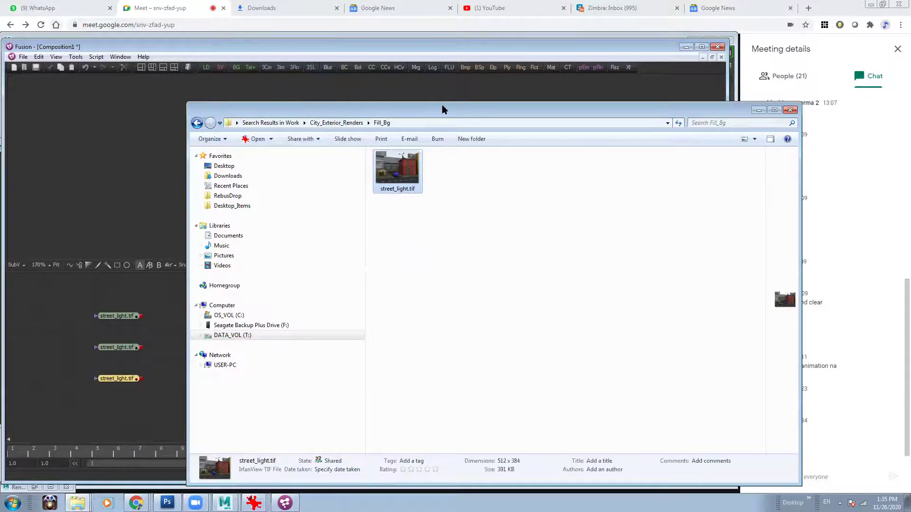
Add street_light.tif from the Kicker_Ch1 and Rim_Ch1 folders as a second column of loaders, to the right of the first
left_click(337, 123)
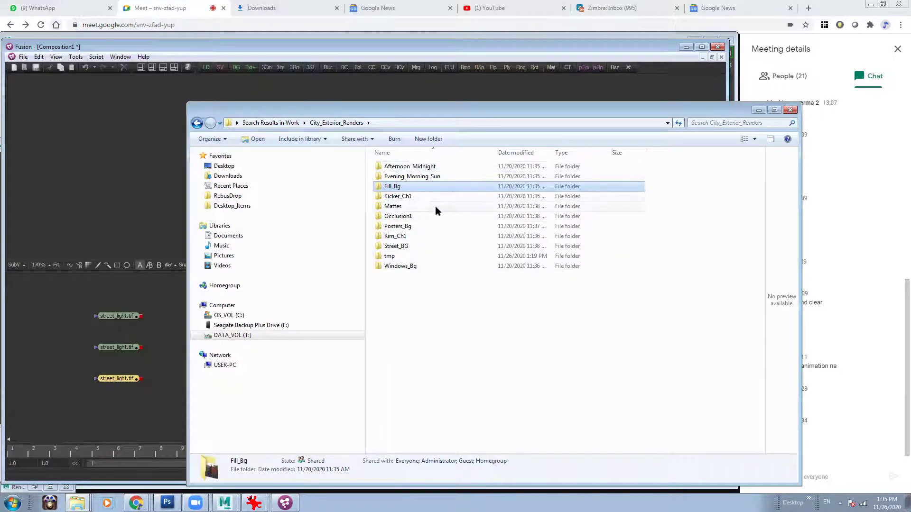
double_click(412, 198)
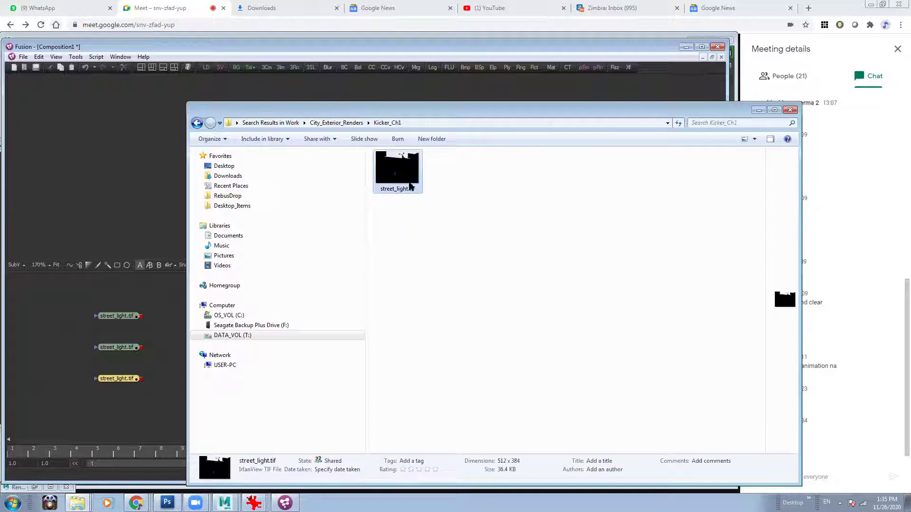
left_click_drag(411, 112, 529, 113)
left_click_drag(517, 171, 268, 317)
left_click(474, 124)
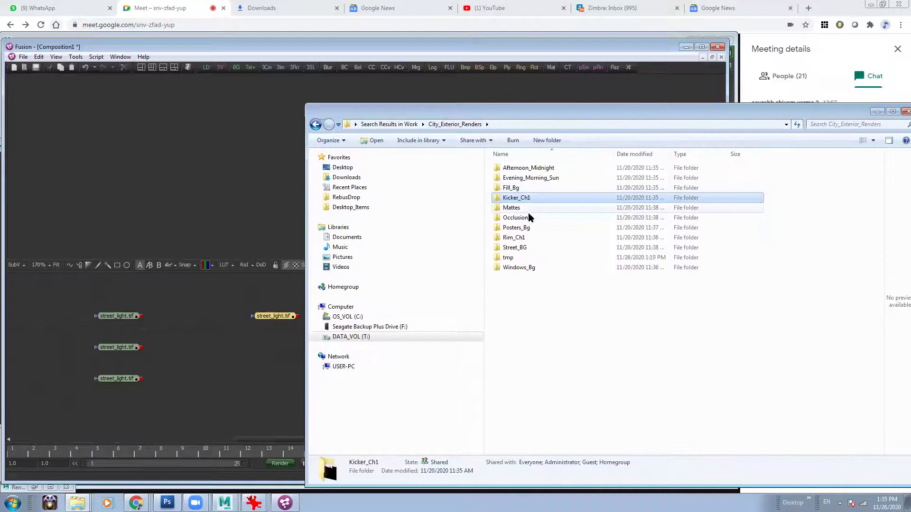
double_click(514, 238)
left_click_drag(516, 171, 259, 341)
Add street_light.tif from the Street_BG and Windows_Bg folders below the Fill_Bg loader, spacing the Windows_Bg loader evenly with the column
left_click(460, 124)
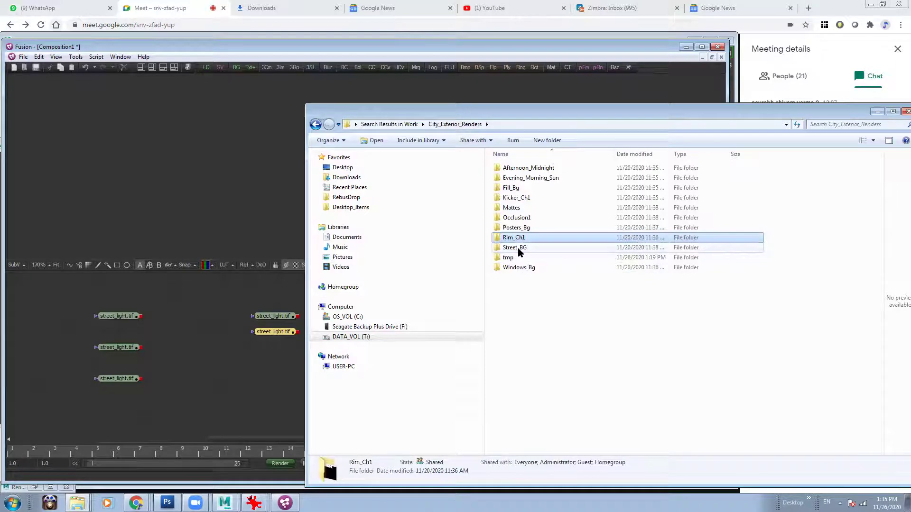
double_click(518, 248)
left_click_drag(517, 171, 116, 411)
left_click(455, 124)
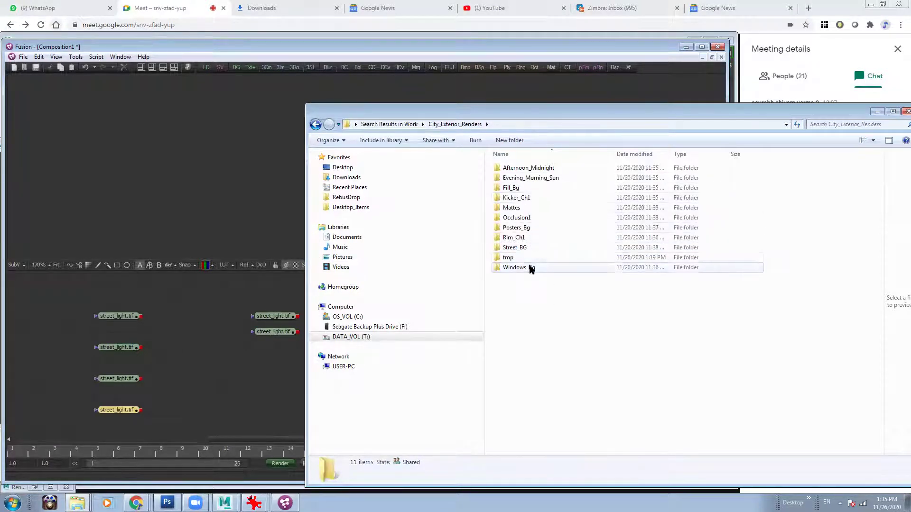
double_click(517, 268)
left_click_drag(516, 172, 113, 434)
middle_click_drag(158, 369, 167, 323)
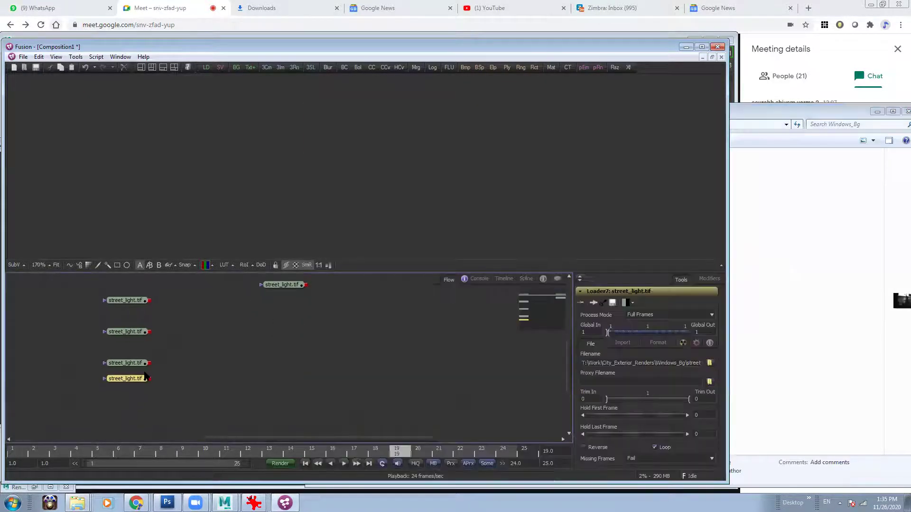
left_click_drag(129, 385, 129, 400)
Go back to City_Exterior_Renders and add street_light.tif from Posters_Bg as a loader to the lower right of the Windows_Bg loader
right_click(77, 503)
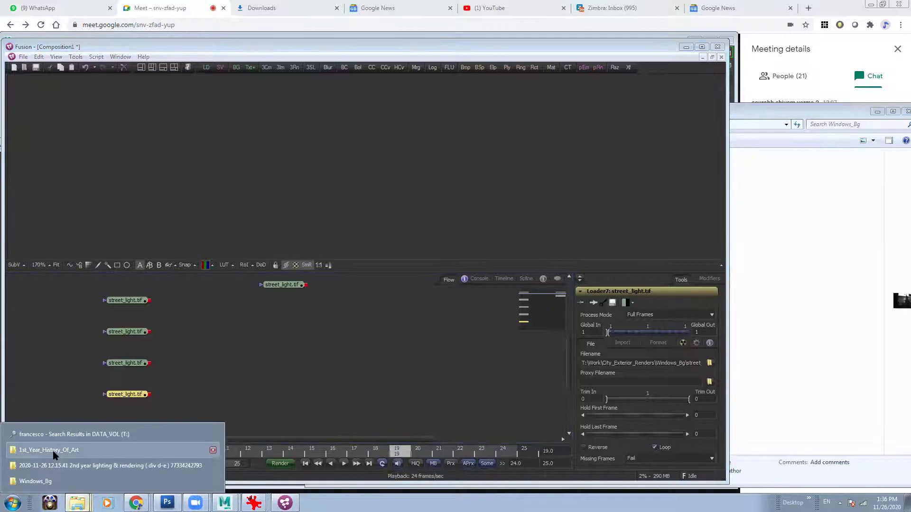
left_click(57, 487)
left_click(475, 125)
left_click(556, 296)
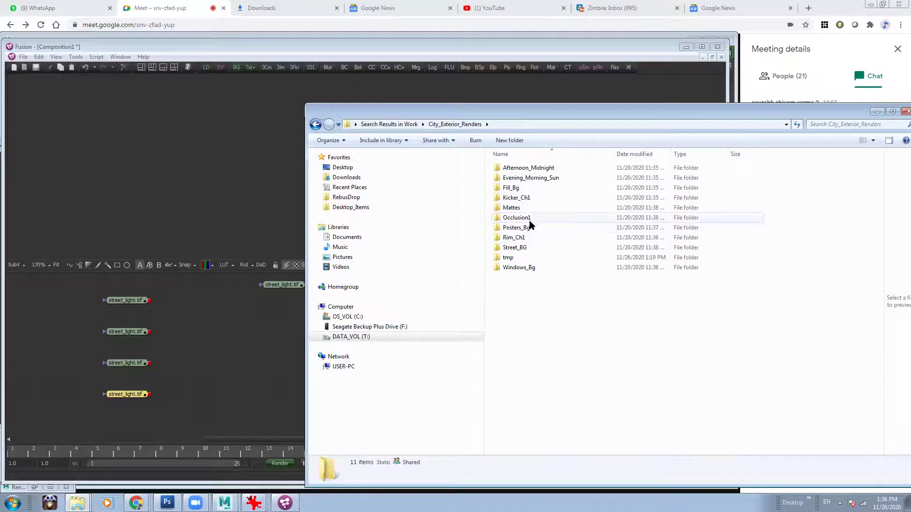
double_click(530, 234)
left_click_drag(522, 197, 204, 411)
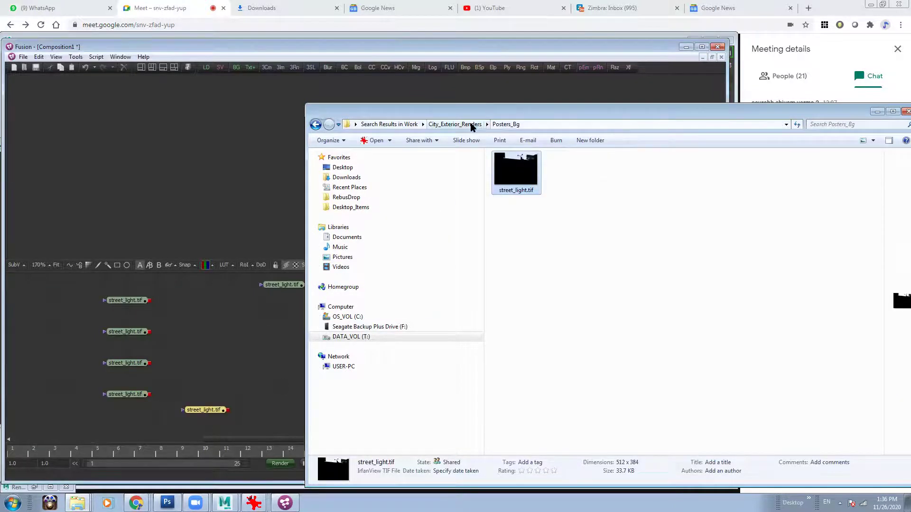
Add street_light.tif from the Mattes folder as a loader right of the Posters_Bg loader, and minimize the Explorer window
left_click(455, 124)
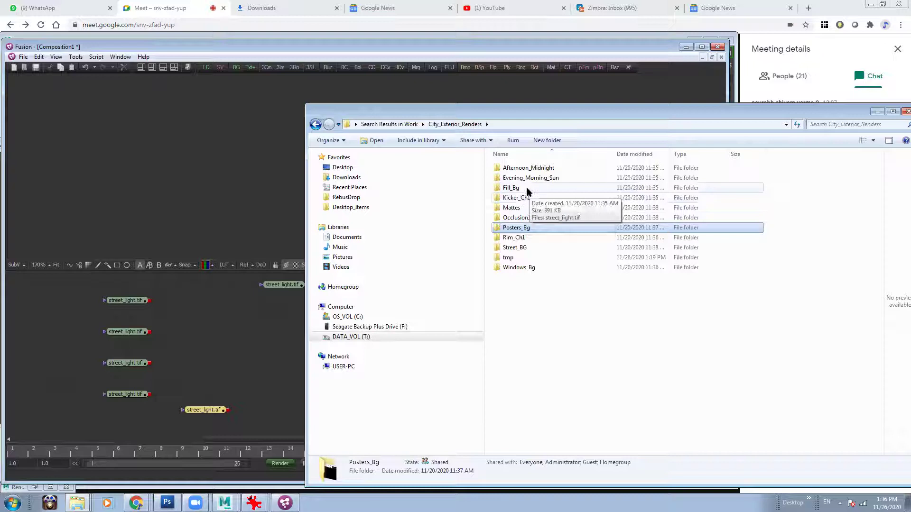
double_click(522, 208)
left_click(514, 184)
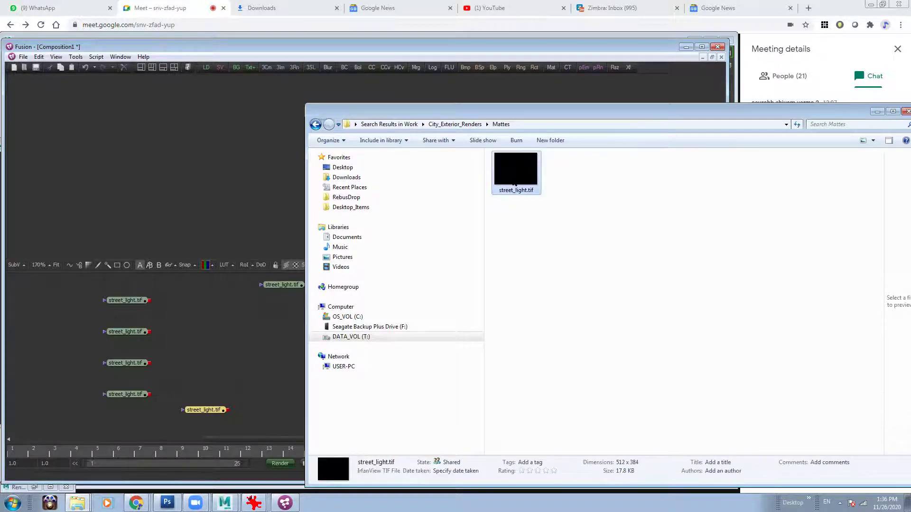
left_click_drag(522, 192, 284, 411)
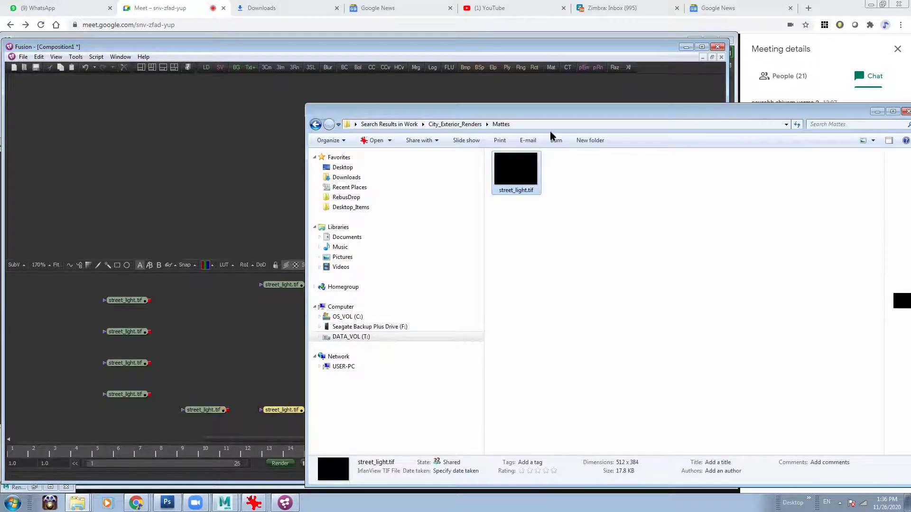
left_click(452, 125)
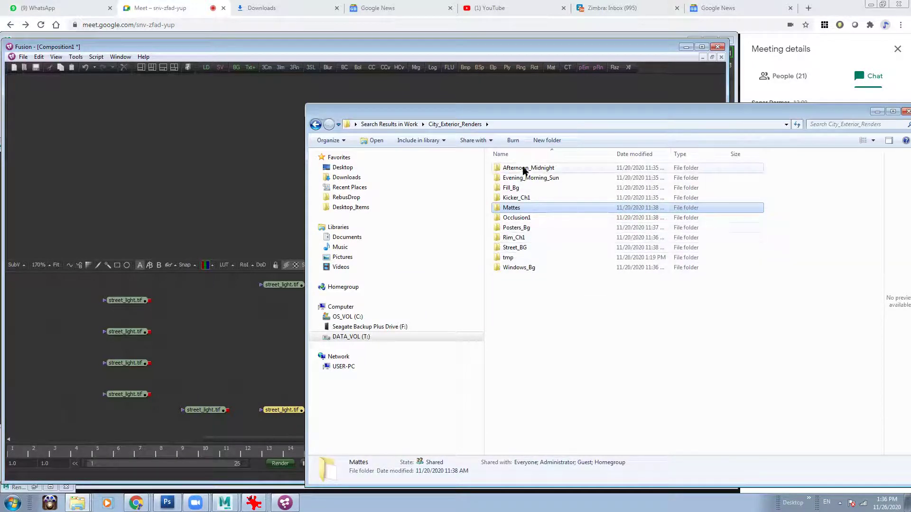
left_click(524, 298)
left_click(309, 45)
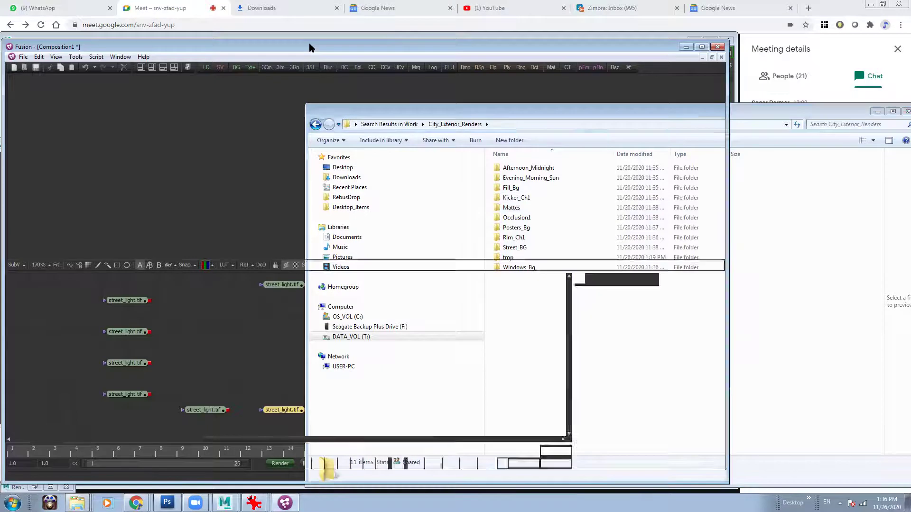
left_click(876, 112)
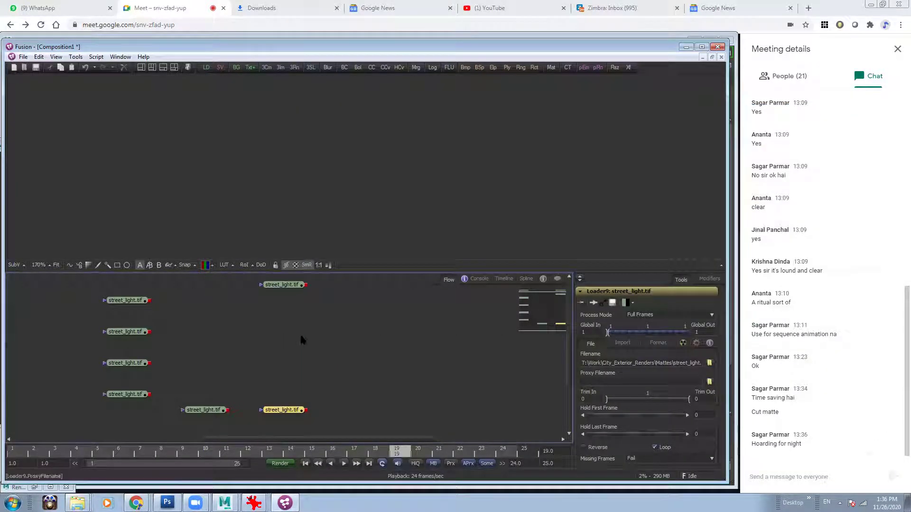
Display the Afternoon_Midnight loader in the Fusion viewer and examine the red building and street in the render
middle_click_drag(239, 324, 249, 368)
scroll(366, 368, "down", 2, "ctrl")
left_click_drag(156, 316, 435, 160)
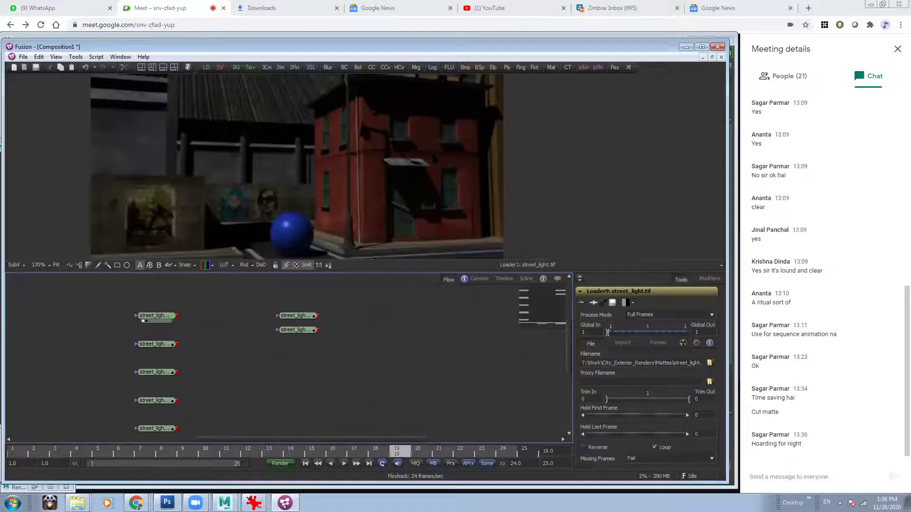
scroll(435, 160, "down", 3, "ctrl")
middle_click_drag(346, 137, 319, 129)
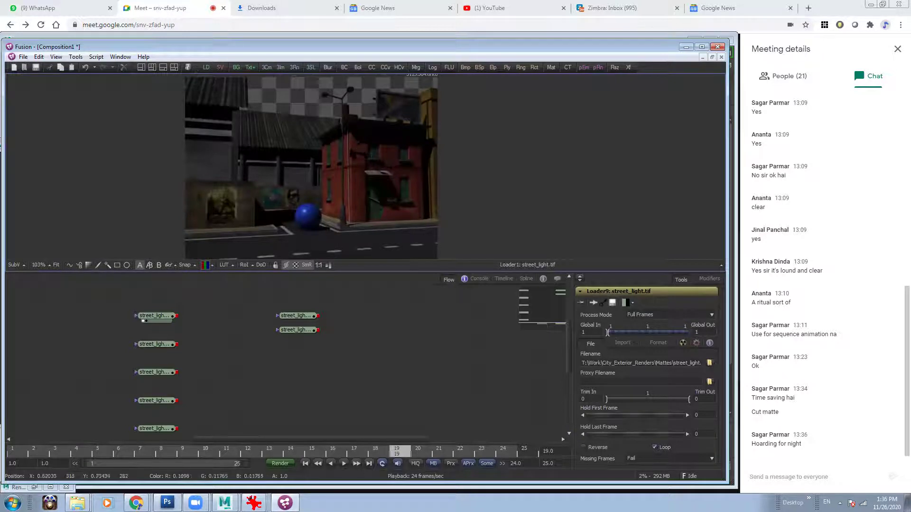
scroll(349, 138, "up", 3, "ctrl")
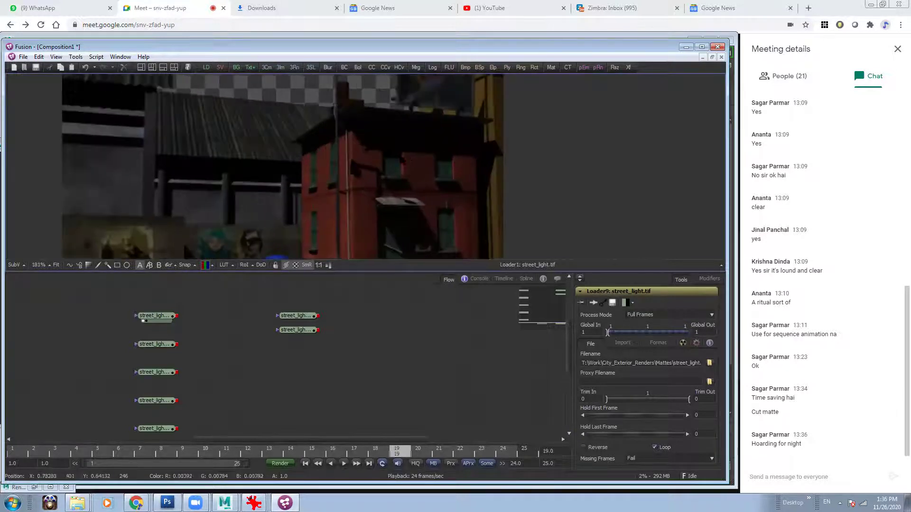
scroll(361, 142, "down", 3, "ctrl")
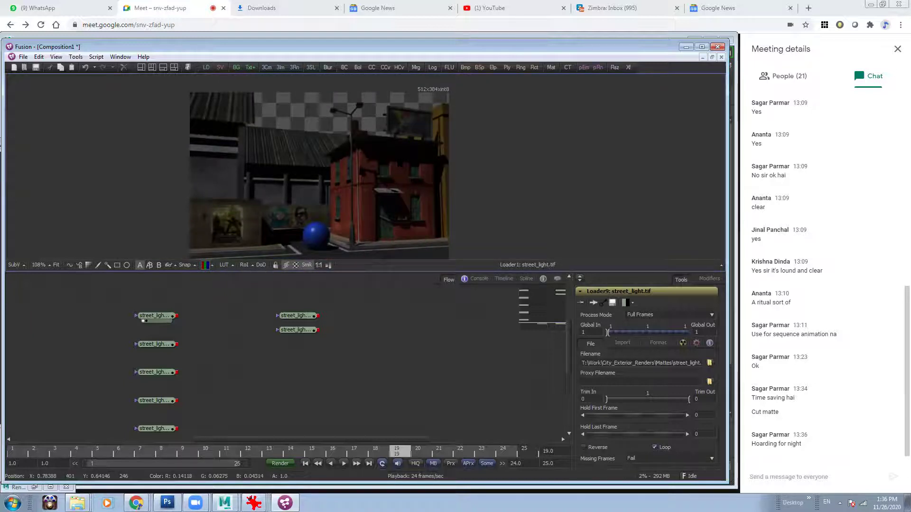
Compare the Afternoon_Midnight, Evening_Morning and Fill_Bg loaders one after another in the viewer
scroll(398, 159, "up", 1, "ctrl")
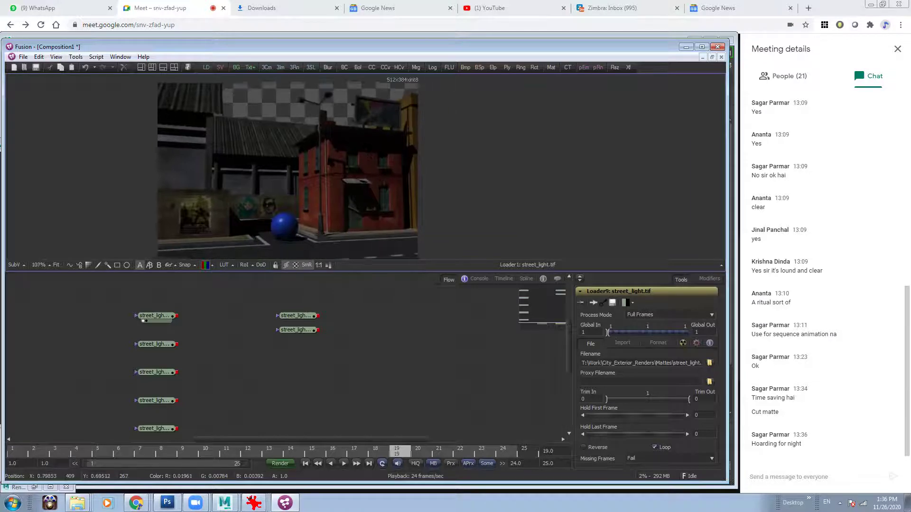
scroll(365, 175, "up", 5, "ctrl")
middle_click_drag(506, 225, 428, 209)
scroll(521, 217, "down", 4, "ctrl")
scroll(427, 209, "down", 1, "ctrl")
scroll(378, 151, "down", 1, "ctrl")
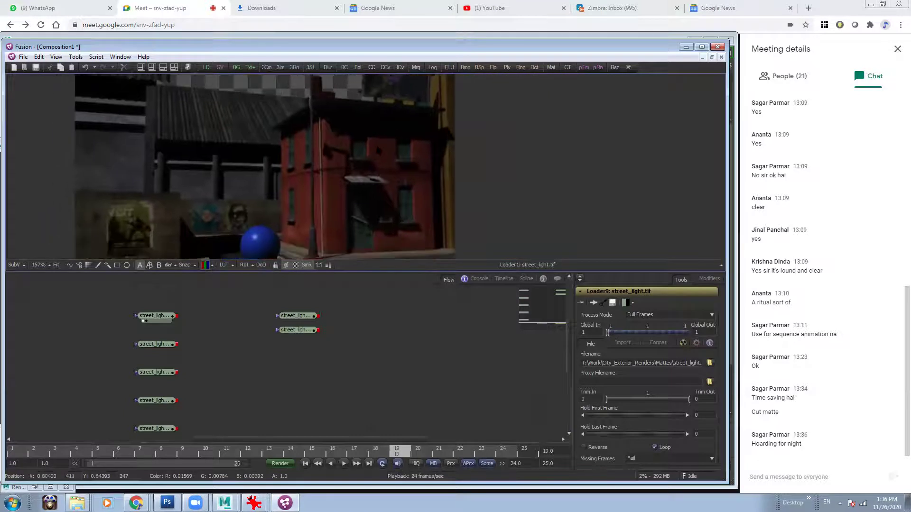
left_click(145, 350)
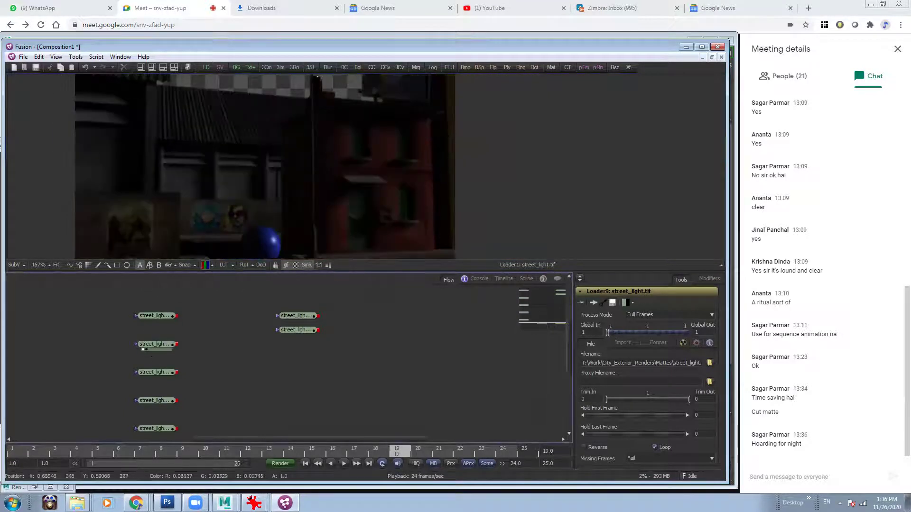
scroll(459, 194, "down", 1, "ctrl")
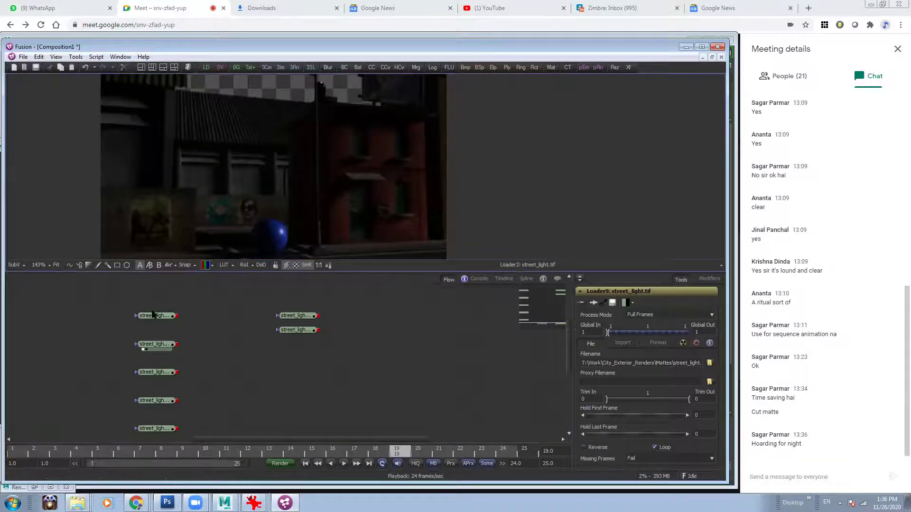
left_click(159, 344)
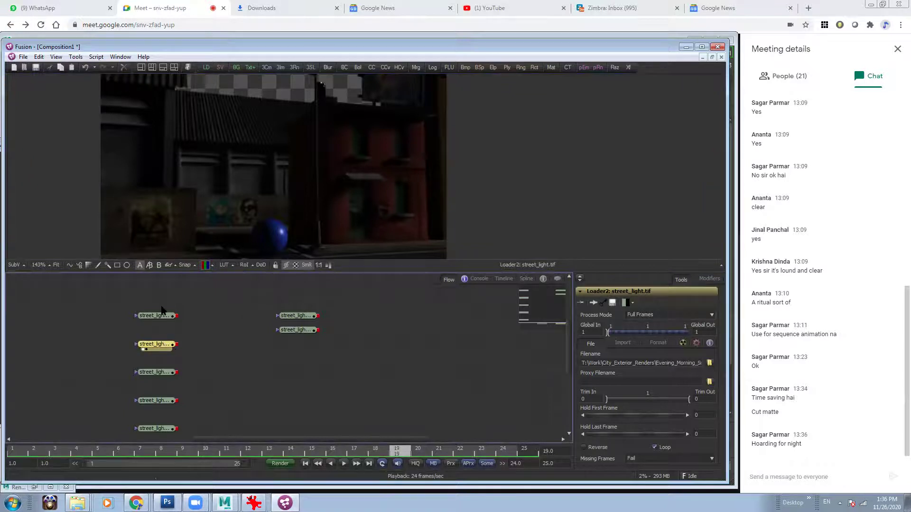
left_click(144, 377)
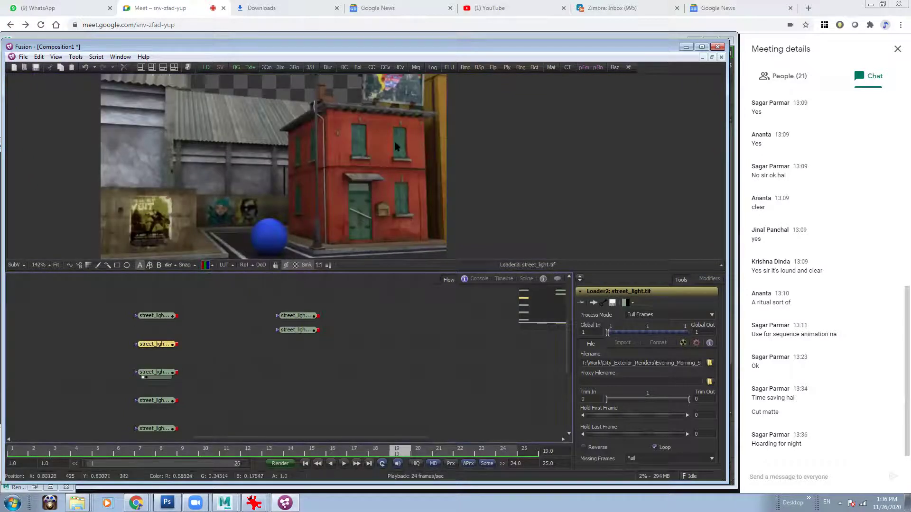
scroll(309, 147, "down", 2)
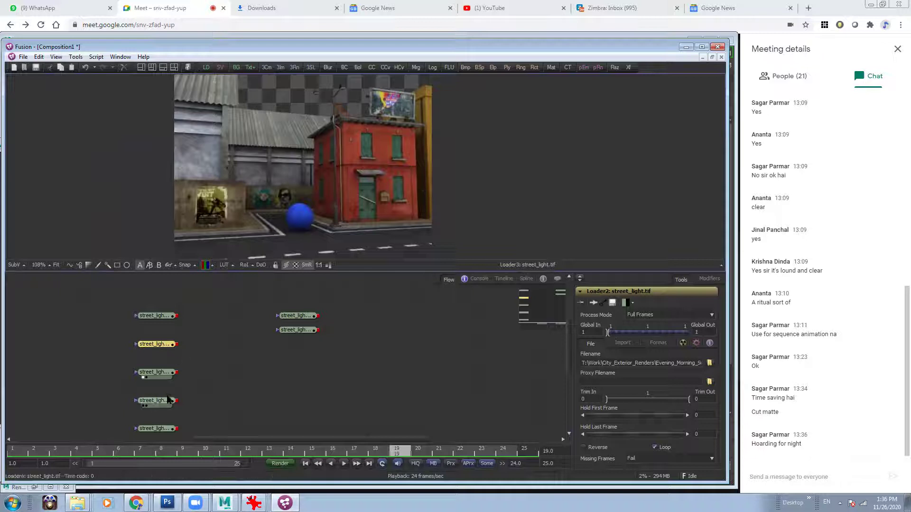
Set the Evening_Morning loader aside, merge the Afternoon_Midnight loader over the Fill_Bg loader, and display the merge in the viewer
left_click_drag(166, 347, 72, 346)
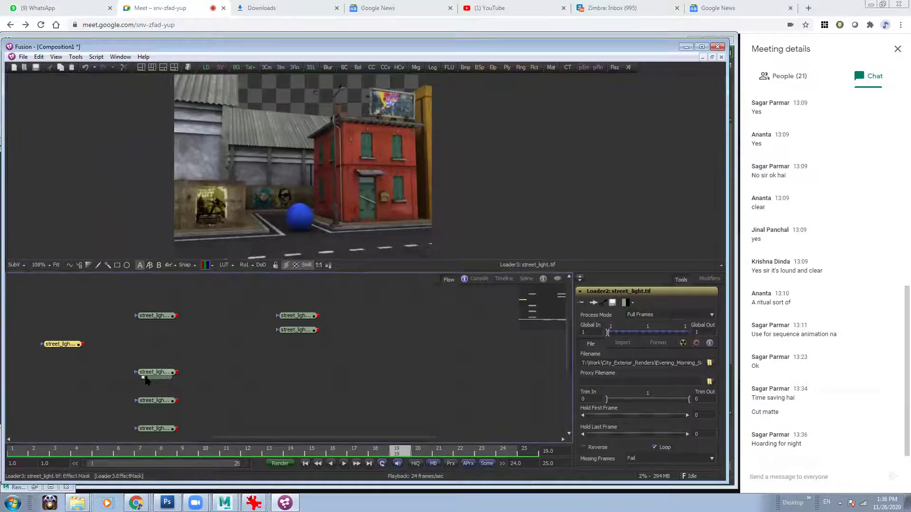
left_click_drag(156, 373, 156, 344)
left_click_drag(203, 324, 176, 315)
left_click_drag(203, 344, 365, 138)
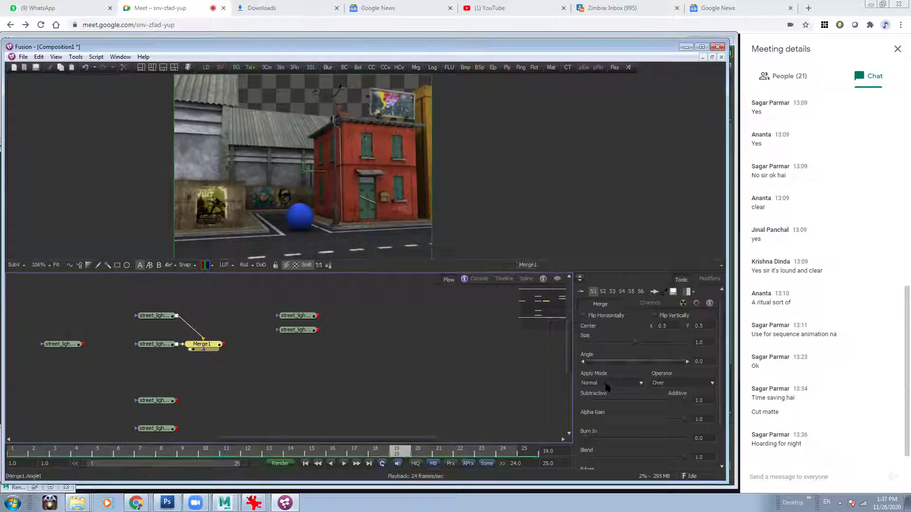
Try an Alpha Gain of 0 on the merge, and set its Apply Mode to Screen instead
left_click_drag(682, 418, 481, 423)
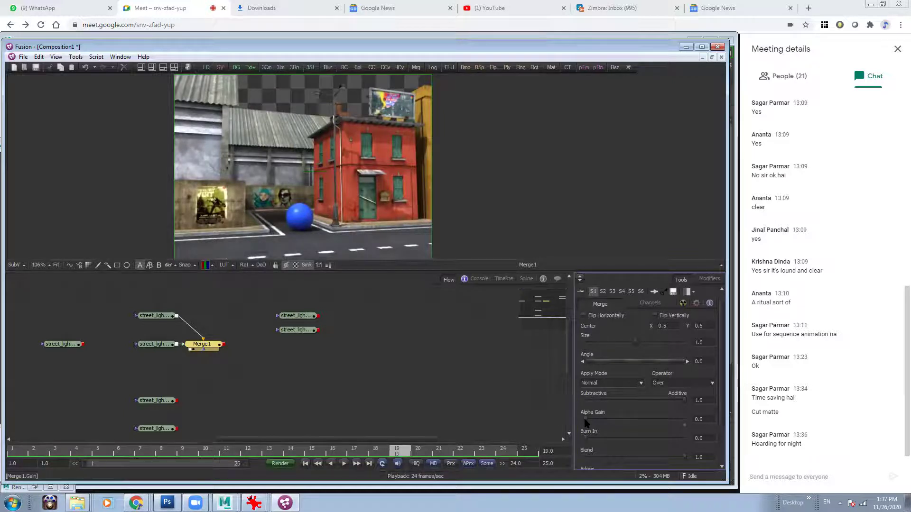
mouse_move(585, 422)
left_mouse_down()
mouse_move(697, 419)
mouse_move(570, 422)
left_mouse_up()
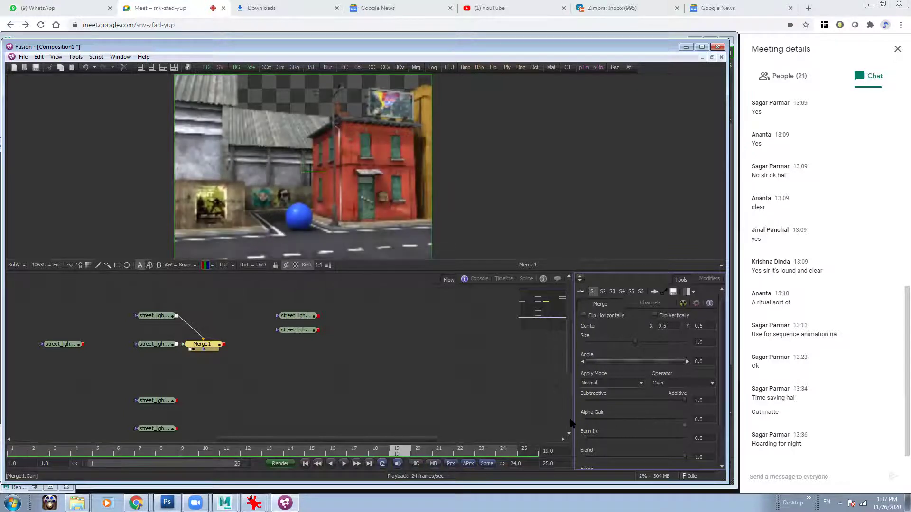
left_click(612, 383)
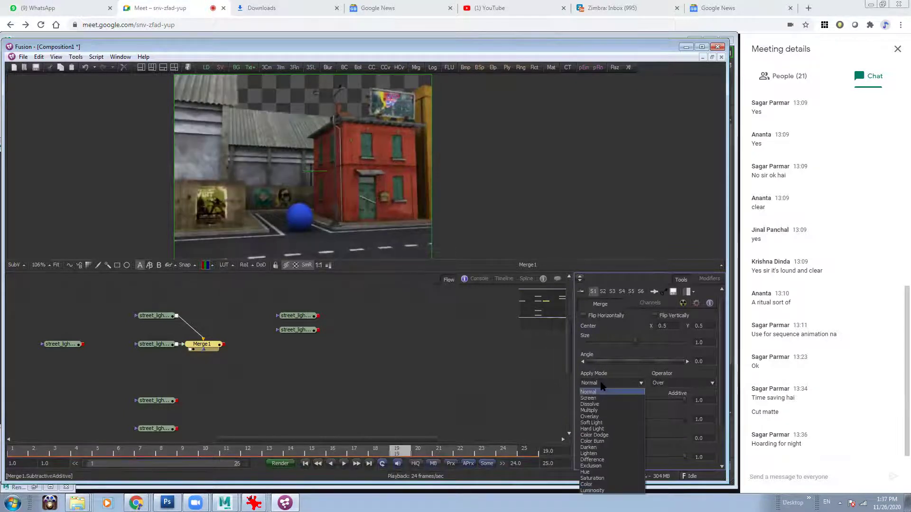
left_click(597, 396)
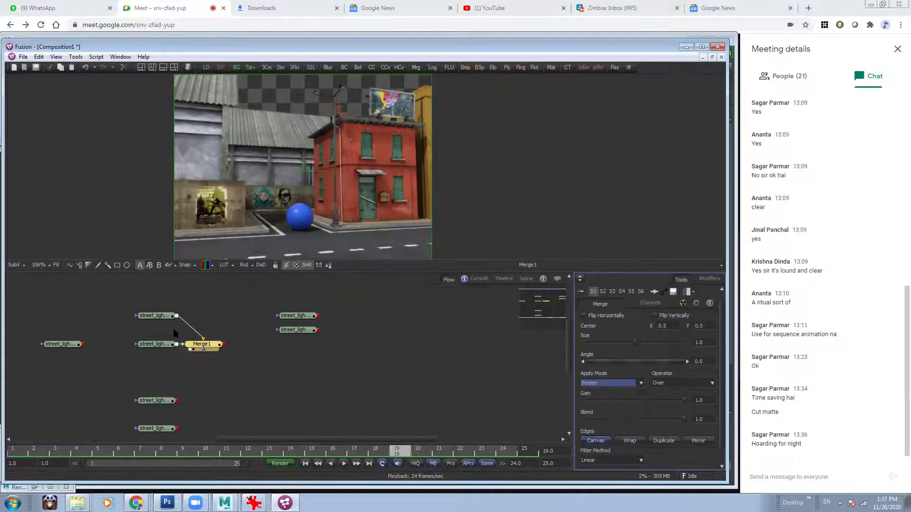
left_click_drag(205, 349, 225, 346)
scroll(364, 162, "up", 3, "ctrl")
scroll(361, 167, "down", 3, "ctrl")
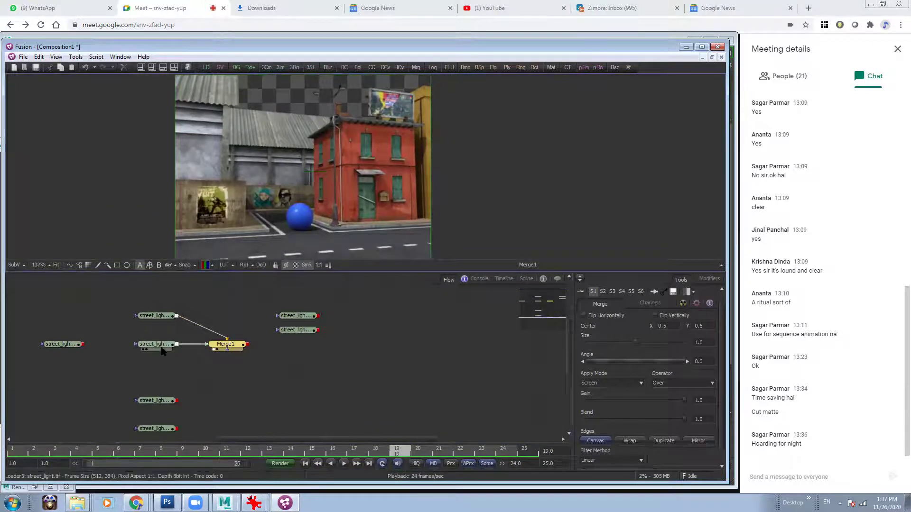
Preview the Street_BG and Windows_Bg loaders in the viewer, and return the display to the merge
left_click(143, 406)
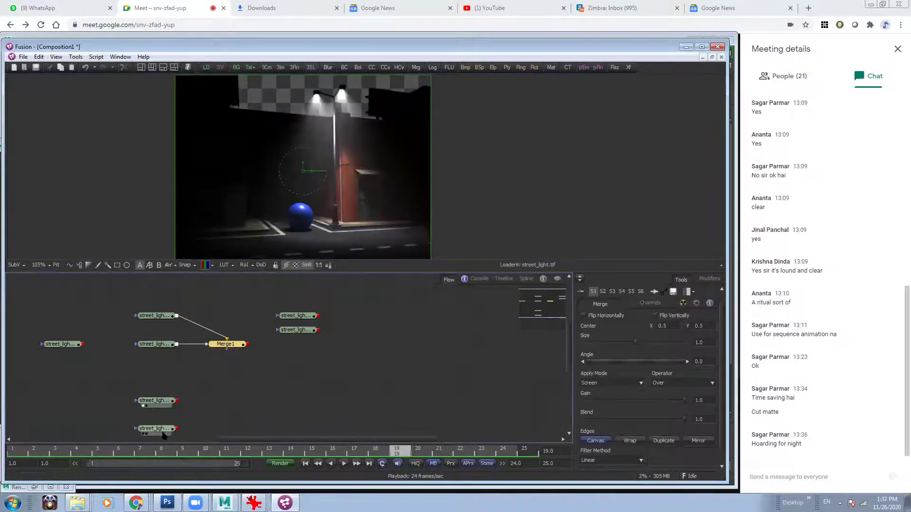
left_click(143, 433)
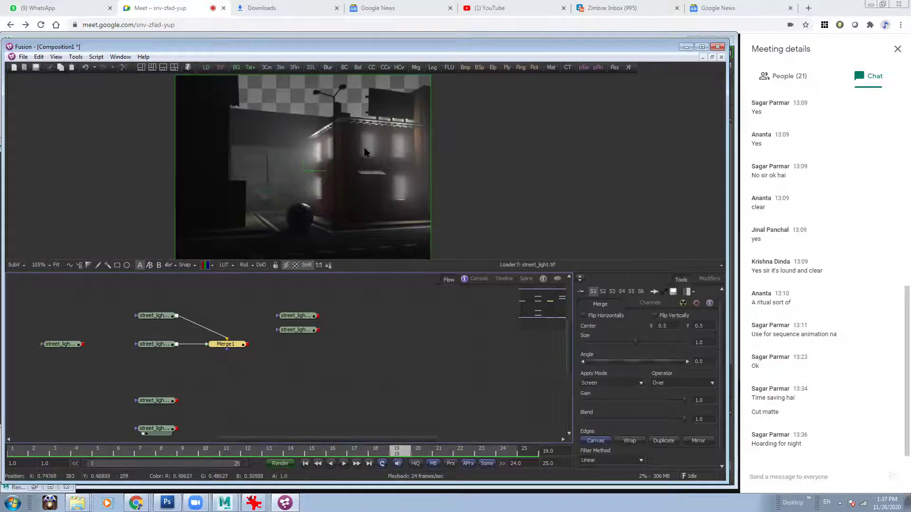
left_click(216, 349)
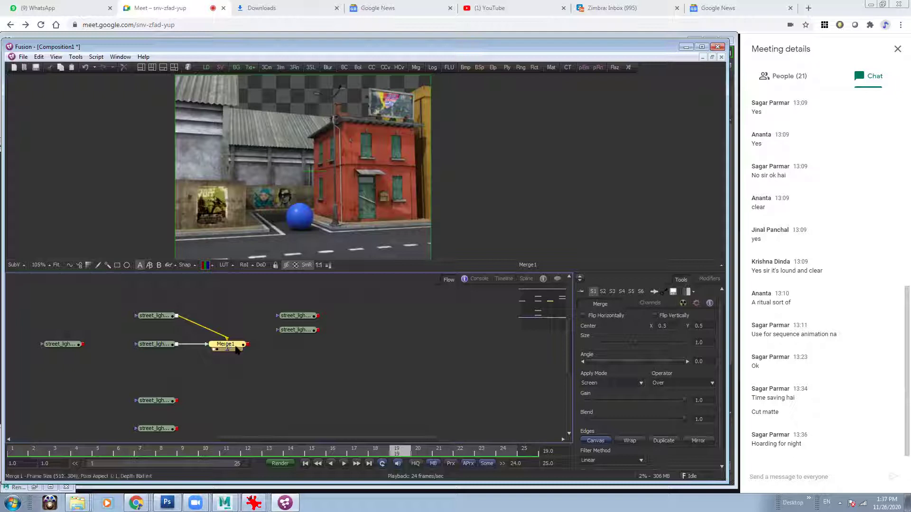
Insert a ColorCorrector after the Afternoon_Midnight loader, with a warm tint of about 0.26 strength and a master RGB gain of about 2.52
left_click(156, 315)
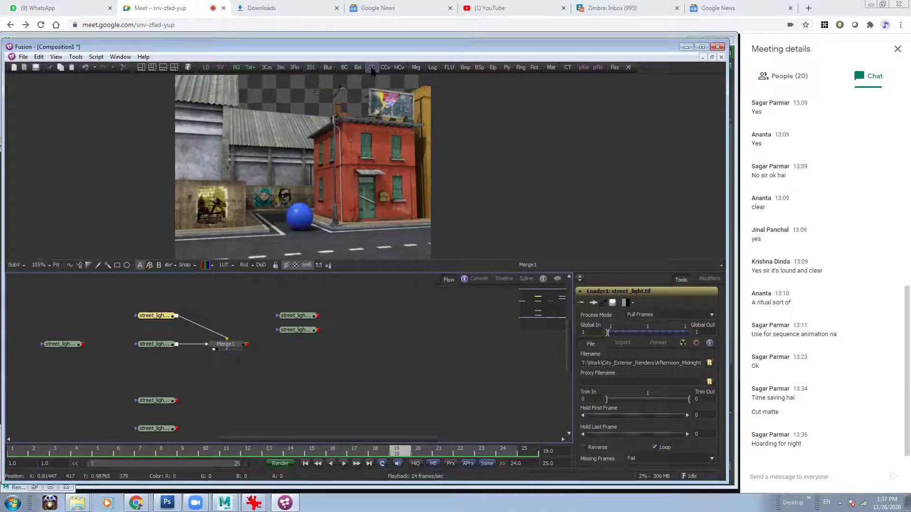
left_click(372, 67)
left_click_drag(638, 383, 643, 376)
scroll(716, 361, "down", 5)
left_click_drag(636, 449, 654, 450)
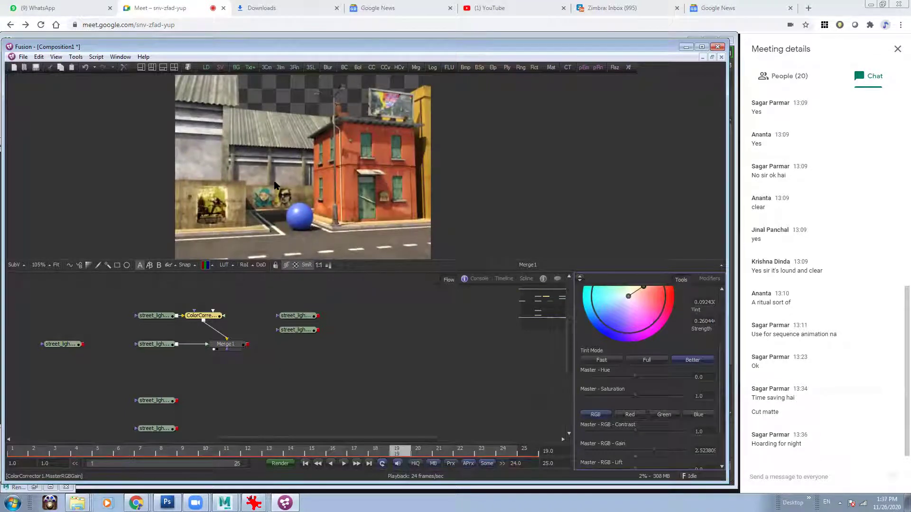
scroll(368, 192, "down", 4)
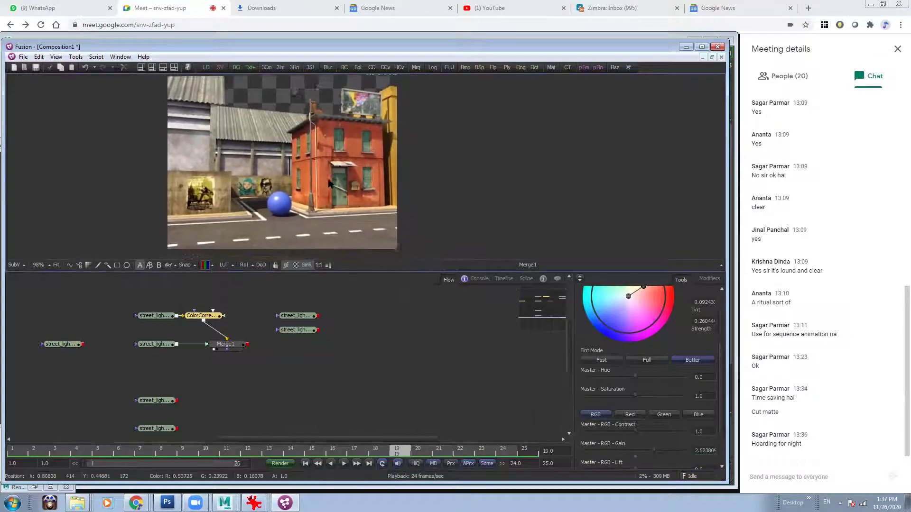
scroll(361, 223, "up", 1)
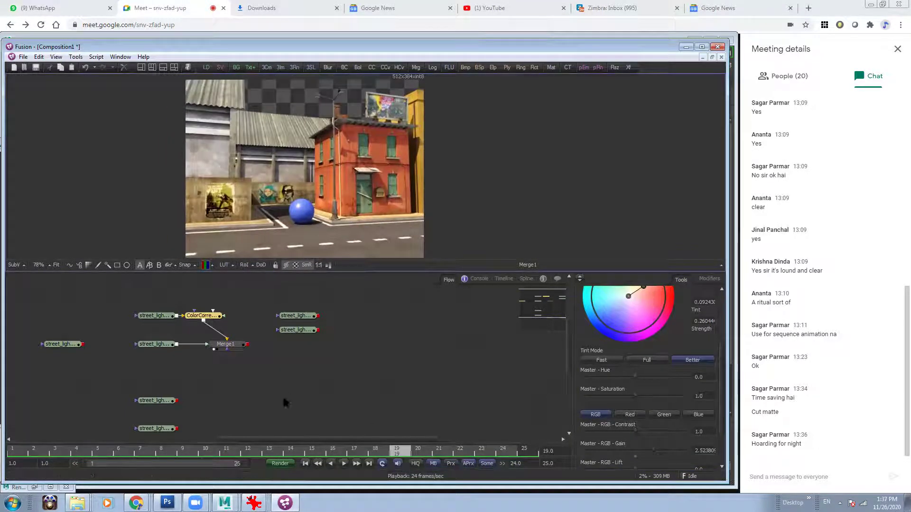
Rearrange the flow: move the two unconnected right-hand loaders farther right, and space the ColorCorrector branch above the Fill_Bg loader and merge
left_click_drag(276, 298, 396, 331)
left_click(332, 339)
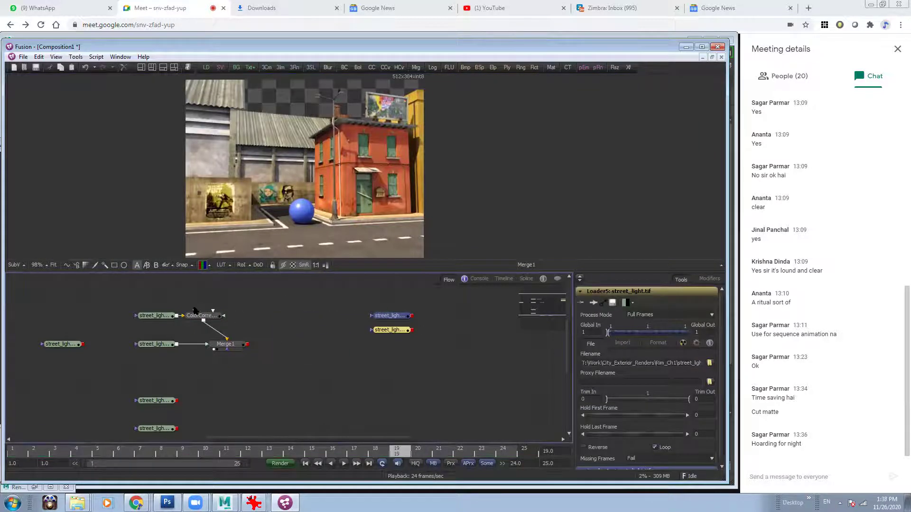
left_click_drag(135, 299, 230, 352)
left_click_drag(229, 351, 253, 352)
left_click(207, 324)
left_click_drag(164, 297, 227, 318)
left_click_drag(229, 316, 184, 304)
left_click(251, 309)
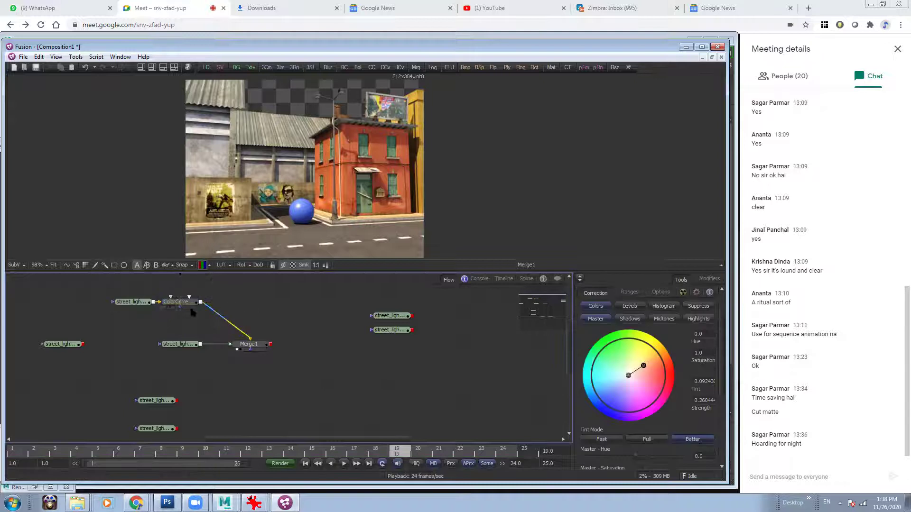
left_click(259, 345)
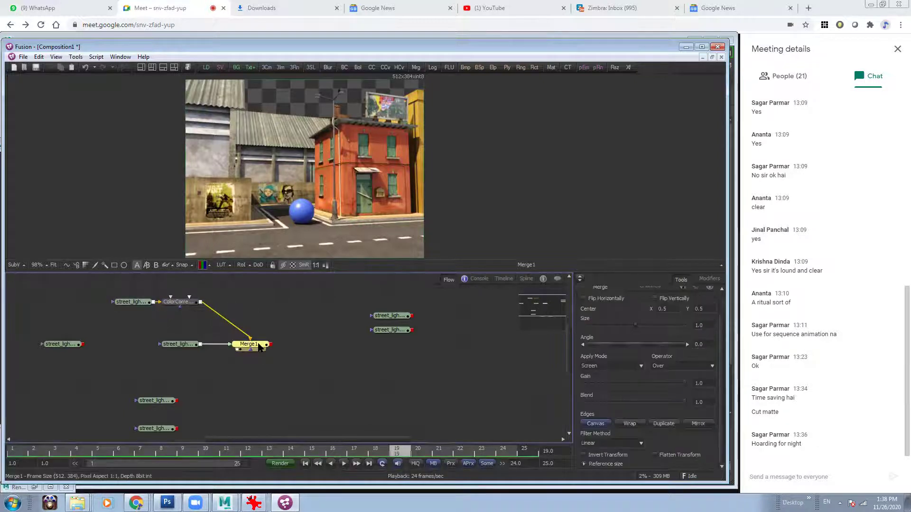
scroll(348, 138, "down", 2)
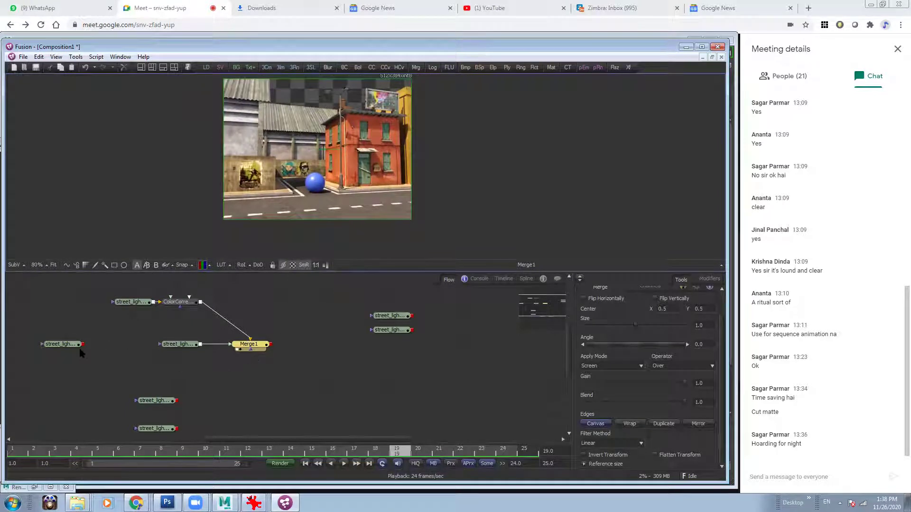
mouse_move(246, 370)
middle_mouse_down()
mouse_move(237, 343)
mouse_move(238, 371)
middle_mouse_up()
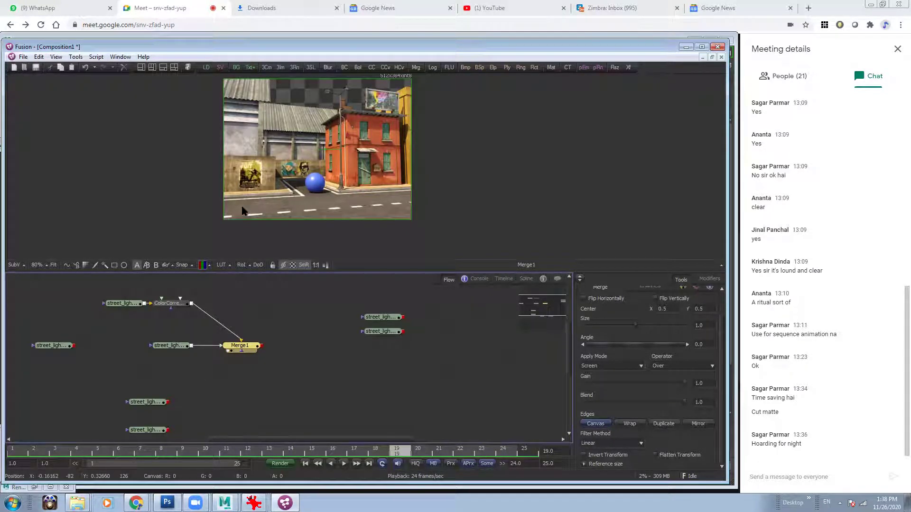
left_click(287, 376)
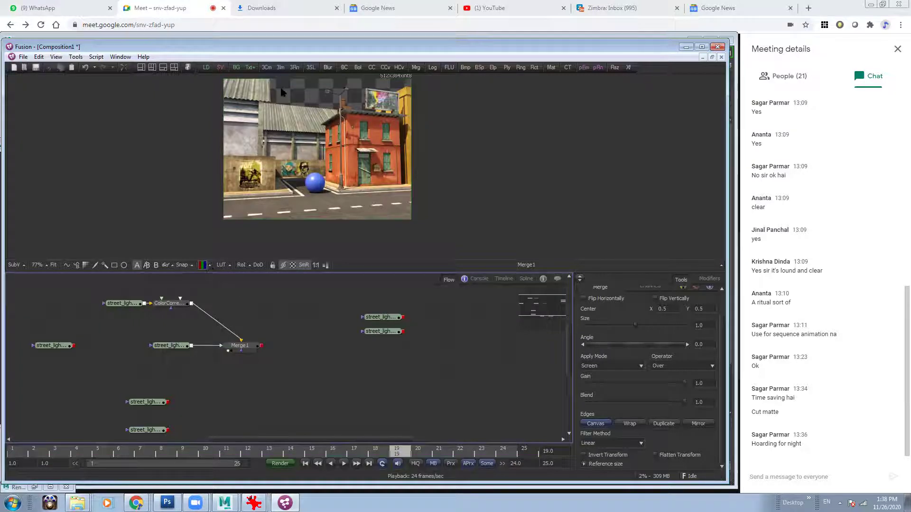
middle_click_drag(311, 103, 298, 120)
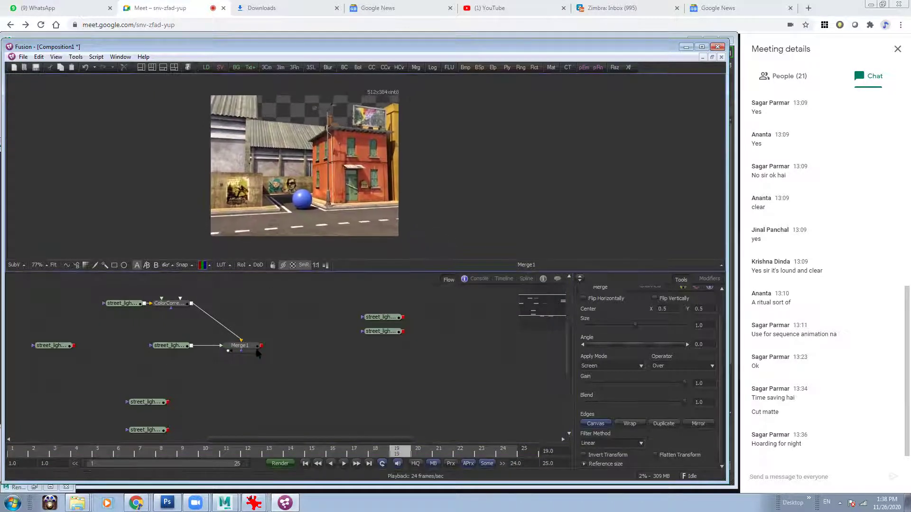
Add a Background node below the Fill_Bg loader and display it in the viewer
left_click(236, 67)
left_click_drag(218, 387, 196, 386)
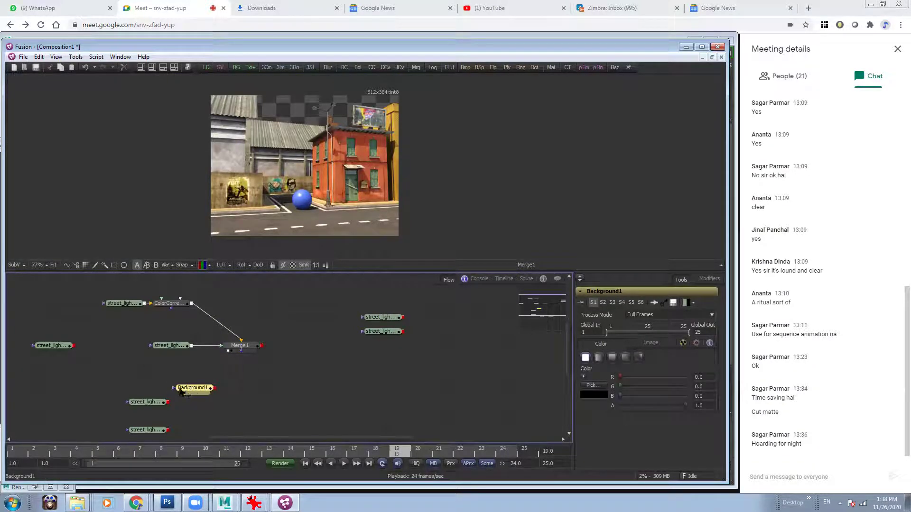
left_click_drag(191, 385, 256, 202)
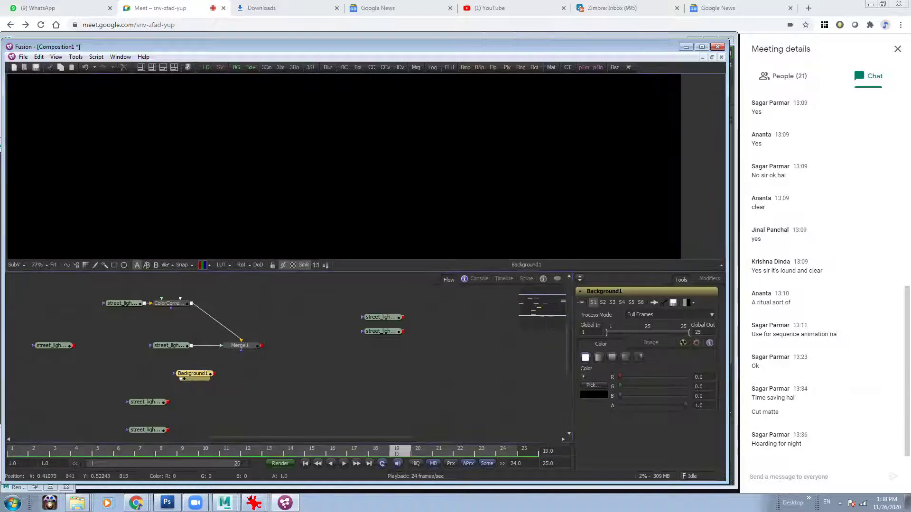
scroll(495, 141, "down", 3, "ctrl")
scroll(496, 159, "down", 1, "ctrl")
scroll(433, 171, "down", 1, "ctrl")
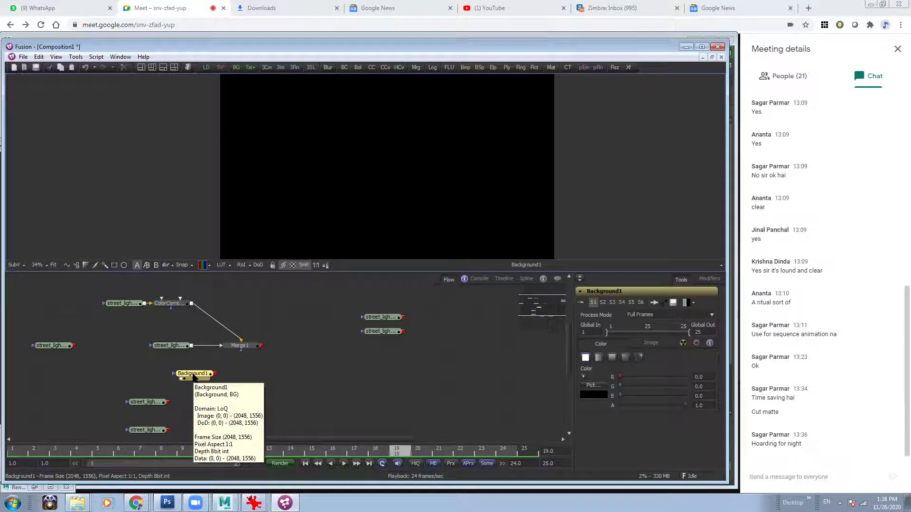
Compare the frame sizes of the Fill_Bg loader and the Background node in the viewer
left_click(172, 350)
key("1")
scroll(386, 142, "up", 4)
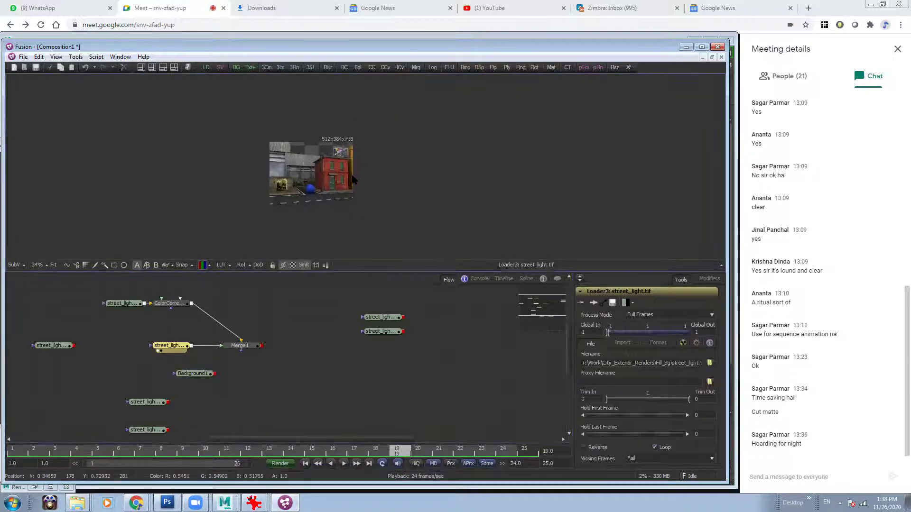
left_click(192, 374)
key("1")
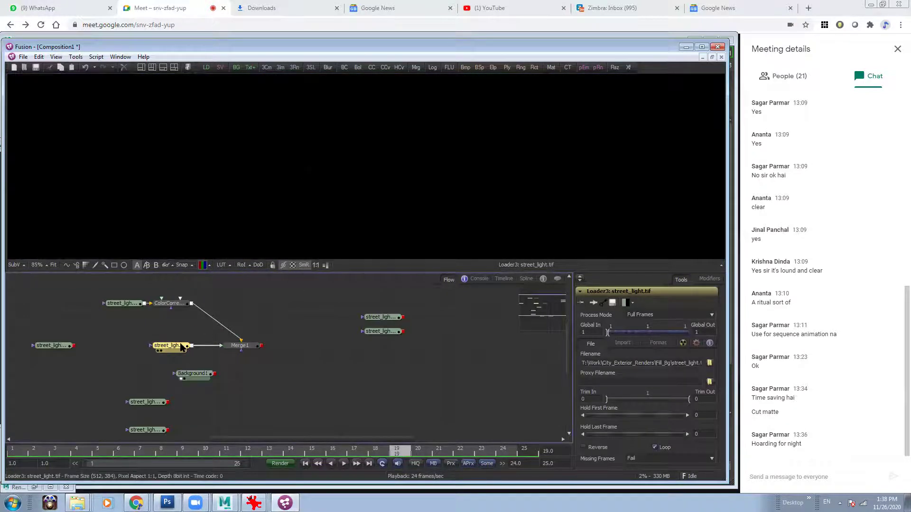
Set the Background node's image size to a width of 512 and a height of 384
left_click(192, 375)
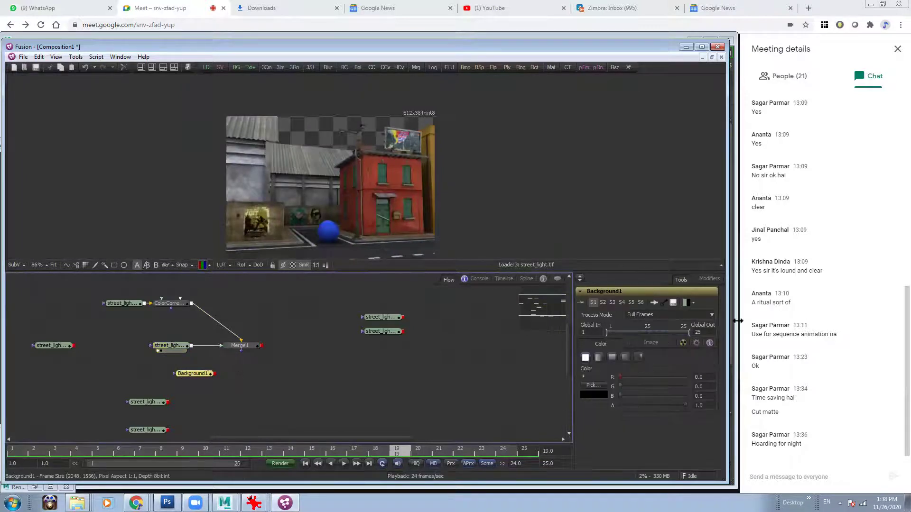
left_click(651, 345)
type("512")
key("Tab")
type("38")
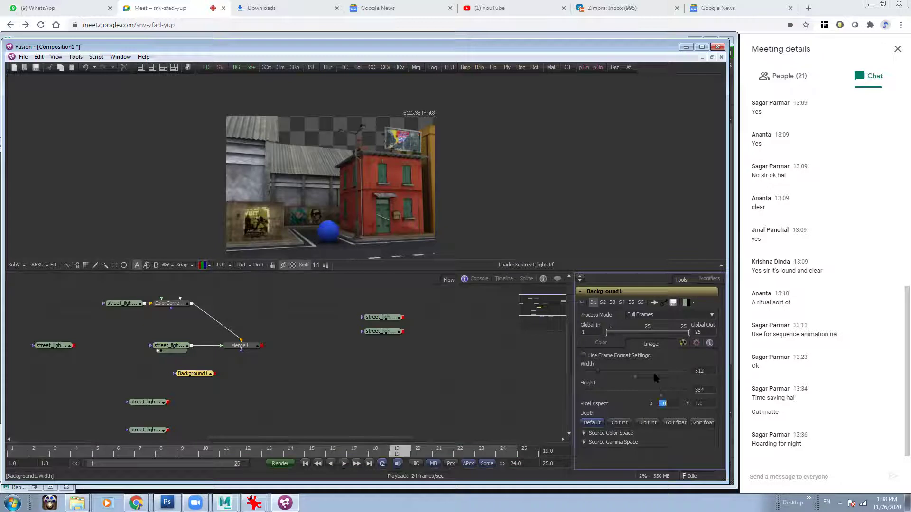
Display the Background node in the viewer and align it directly below the Fill_Bg loader
left_click(192, 374)
key("1")
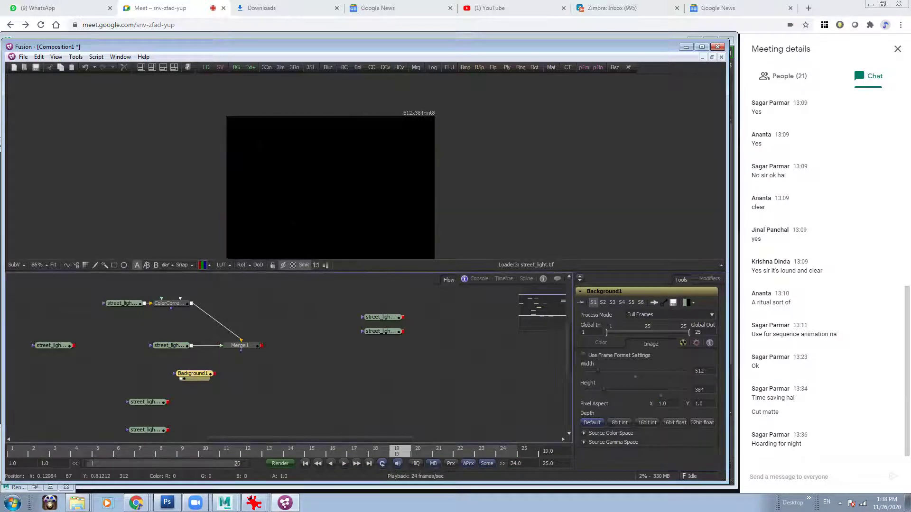
left_click_drag(192, 374, 170, 374)
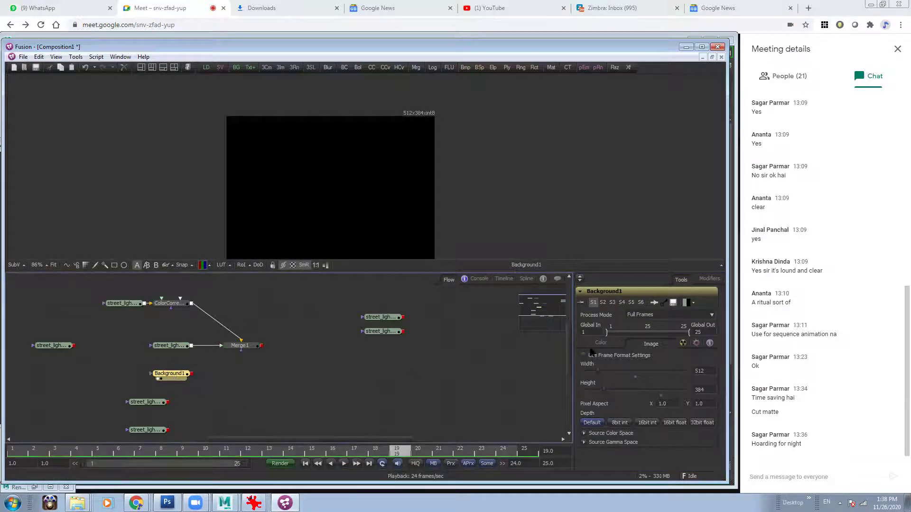
Make the Background a vertical gradient with a pale blue top colour of about R 0.81, G 0.89, B 0.94
left_click(610, 344)
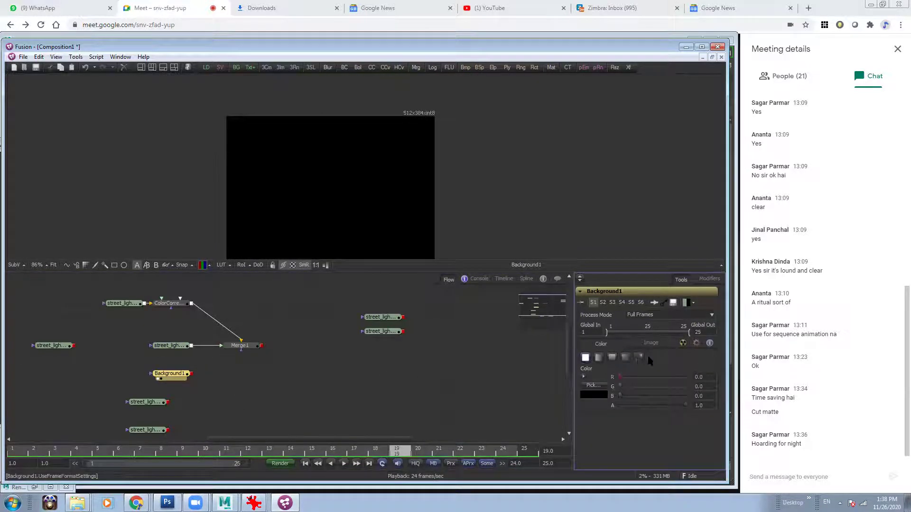
left_click(613, 359)
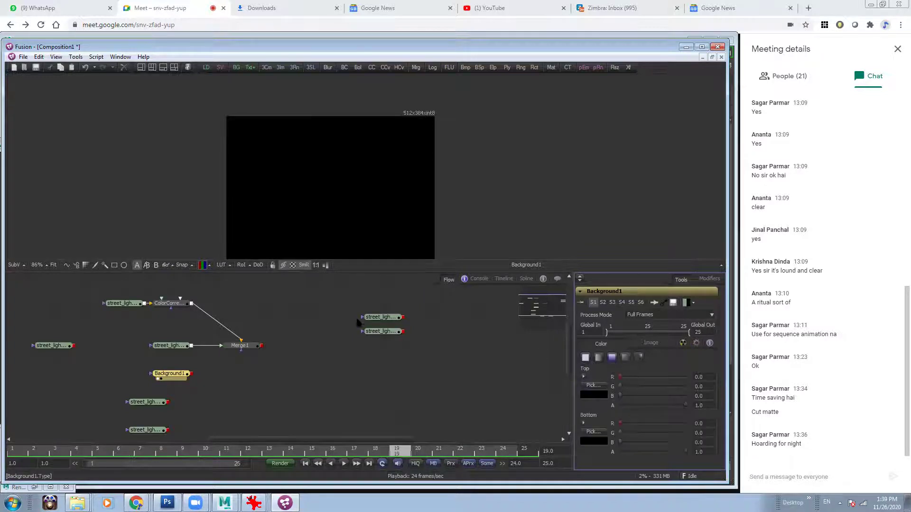
left_click(594, 385)
left_click_drag(416, 212, 414, 245)
left_click_drag(466, 208, 466, 214)
left_click(279, 329)
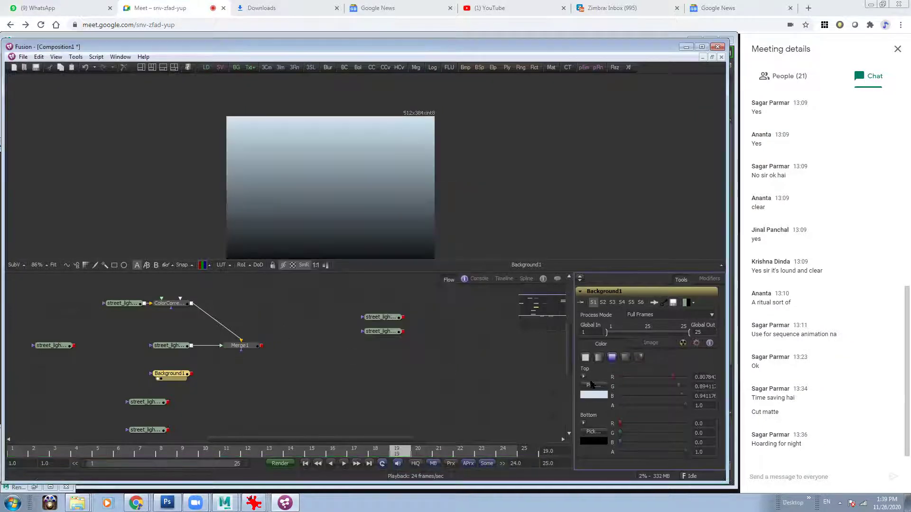
Set the gradient's bottom colour to a pale peach of about R 0.93, G 0.86, B 0.78
left_click(593, 431)
left_click(408, 235)
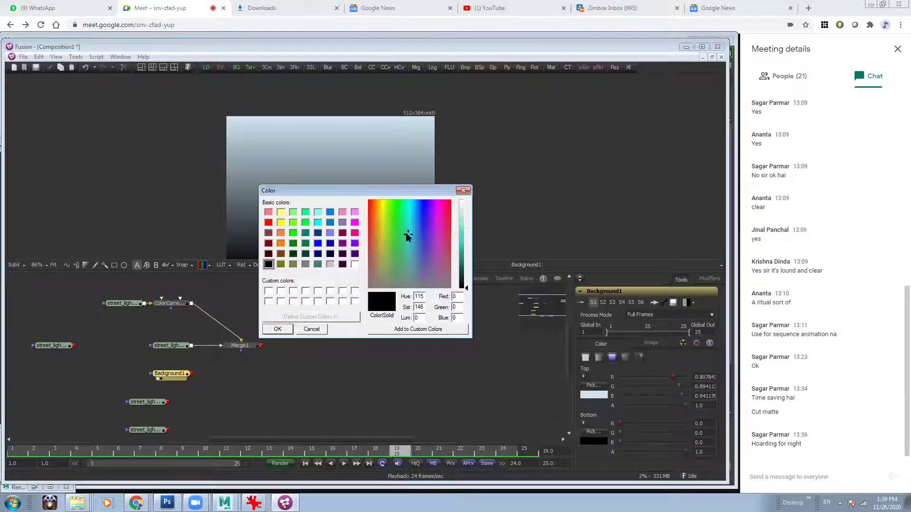
left_click_drag(391, 212, 377, 246)
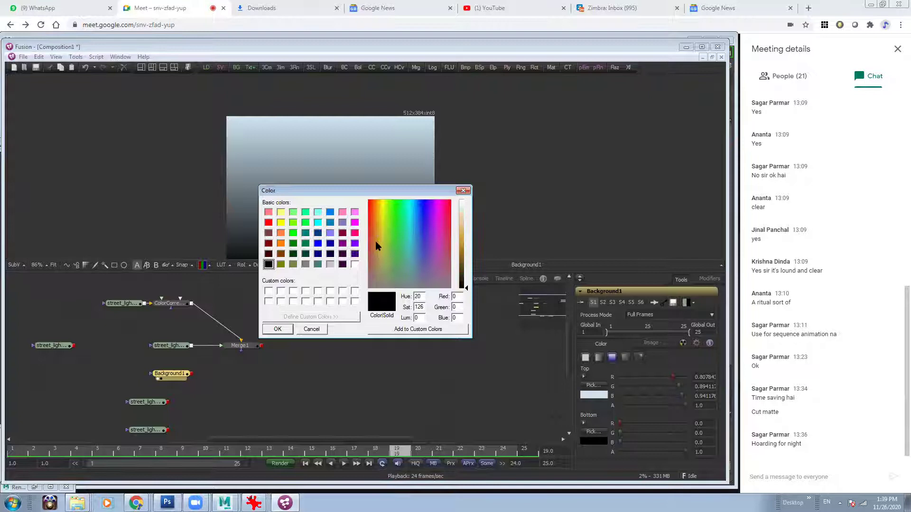
left_click(465, 212)
left_click(278, 329)
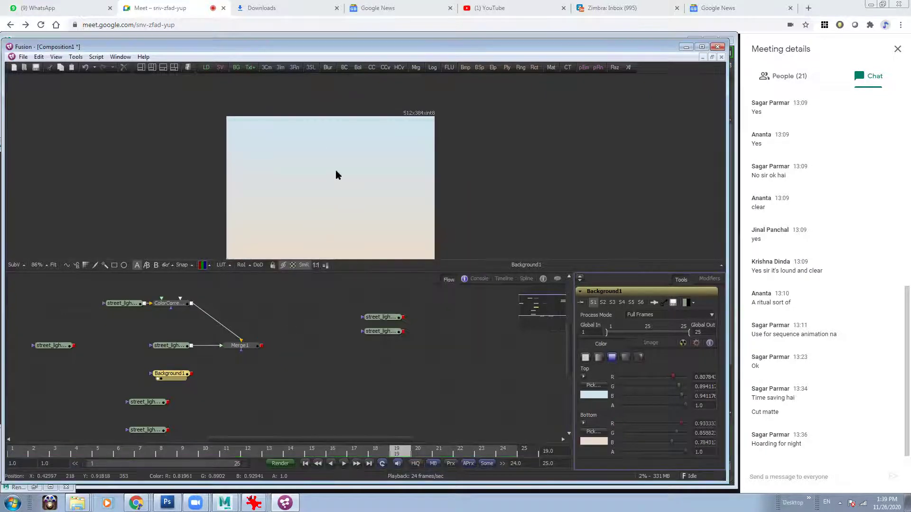
Merge the Merge1 result over the gradient Background and inspect the combined image in the viewer
left_click_drag(192, 375, 261, 346)
left_click_drag(196, 373, 184, 374)
left_click(209, 368)
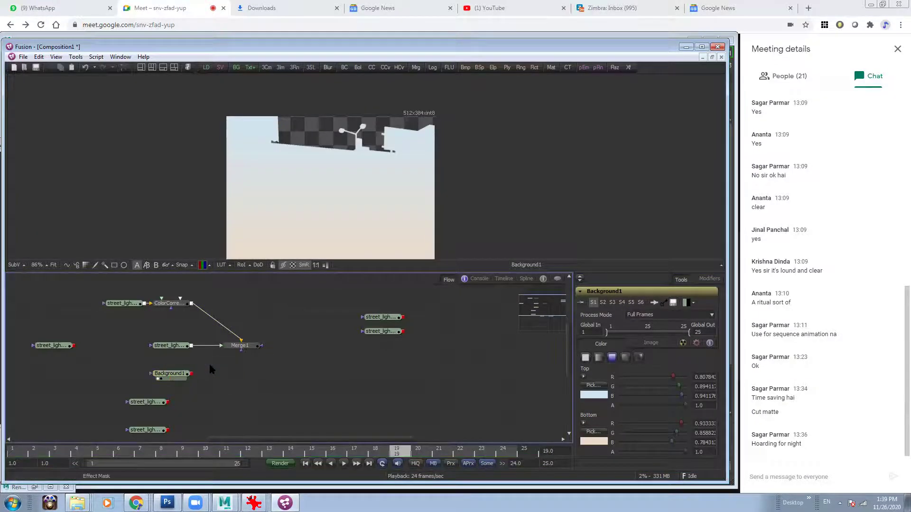
left_click_drag(262, 340, 336, 192)
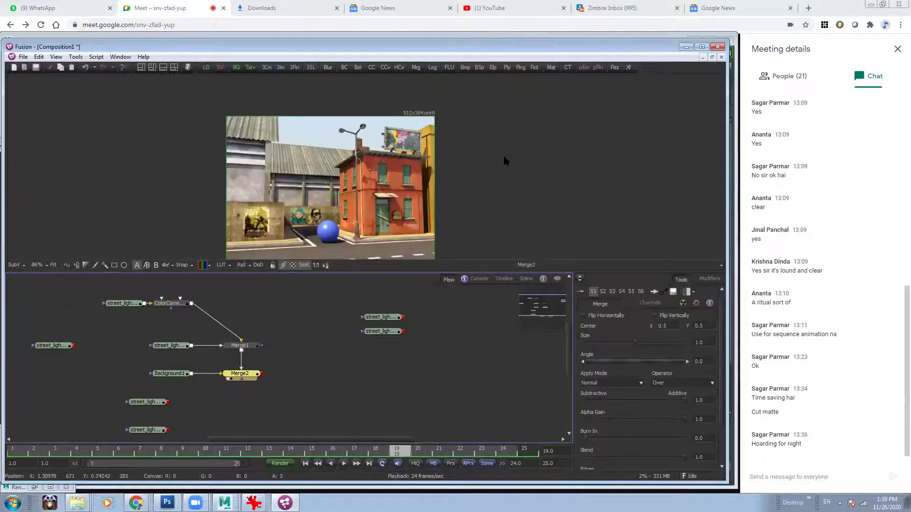
middle_click_drag(440, 176, 436, 136)
scroll(366, 127, "up", 3, "ctrl")
scroll(365, 127, "down", 2, "ctrl")
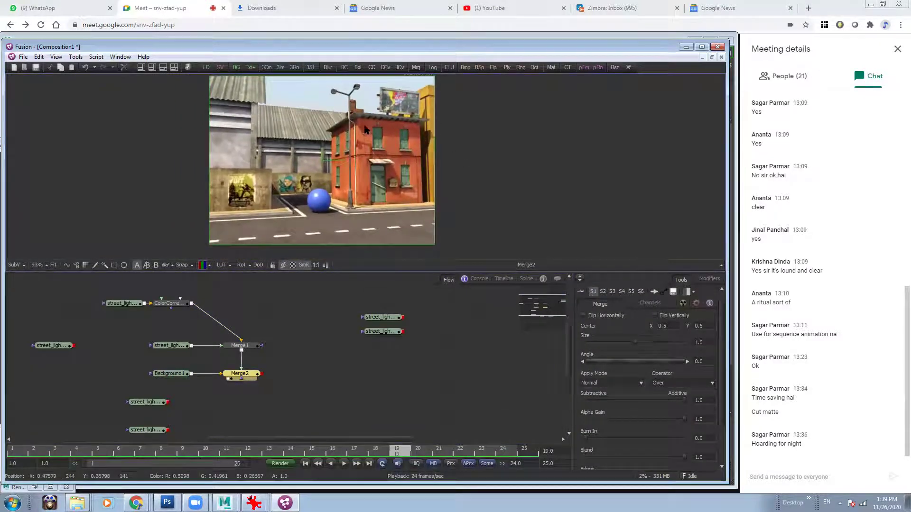
scroll(408, 192, "up", 1, "ctrl")
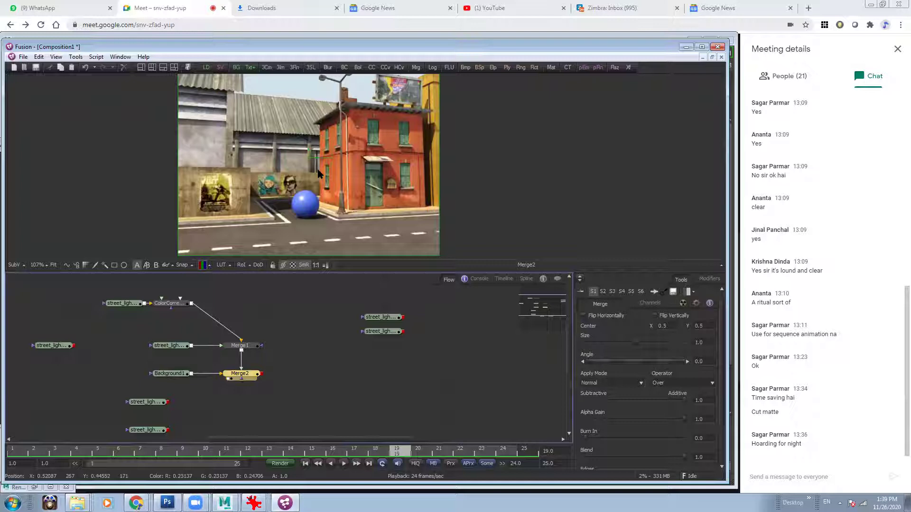
scroll(377, 179, "down", 3, "ctrl")
scroll(374, 182, "up", 2, "ctrl")
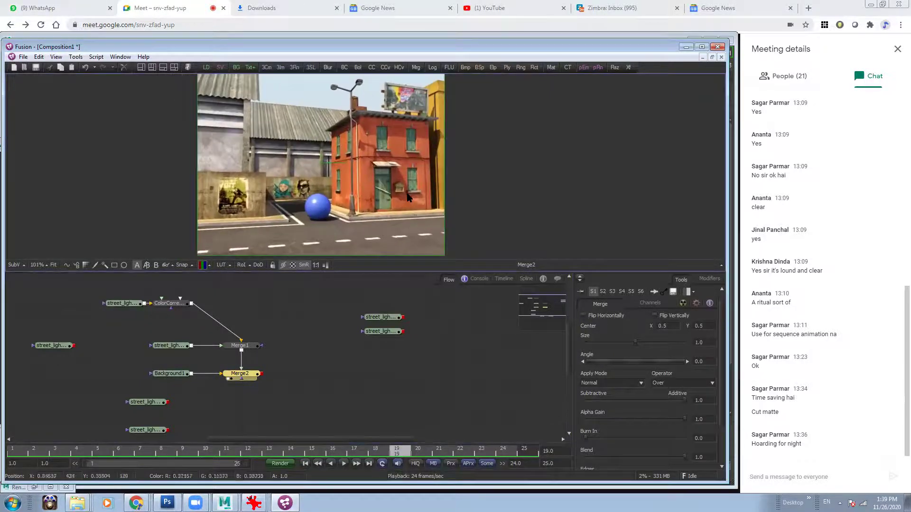
Add a Soft Glow node after Merge2 and display its result in the viewer
left_click(74, 57)
mouse_move(102, 84)
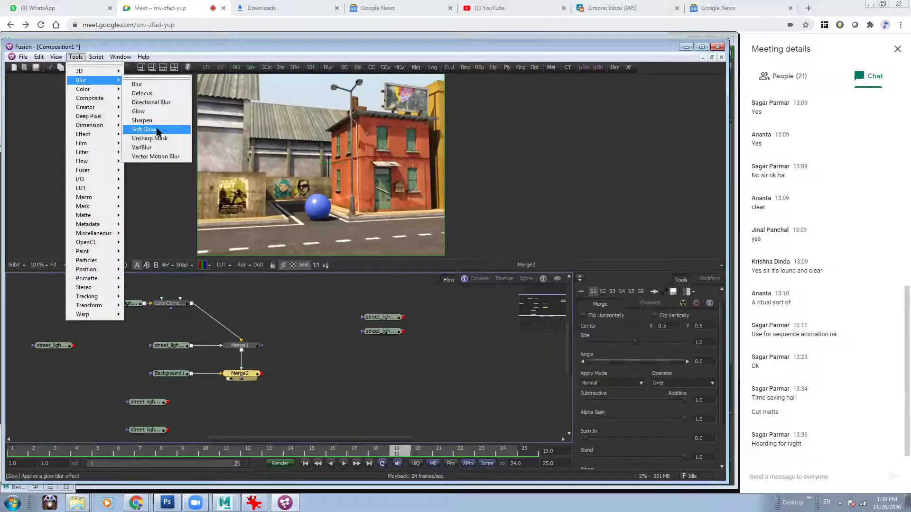
left_click(152, 129)
left_click_drag(253, 392, 324, 378)
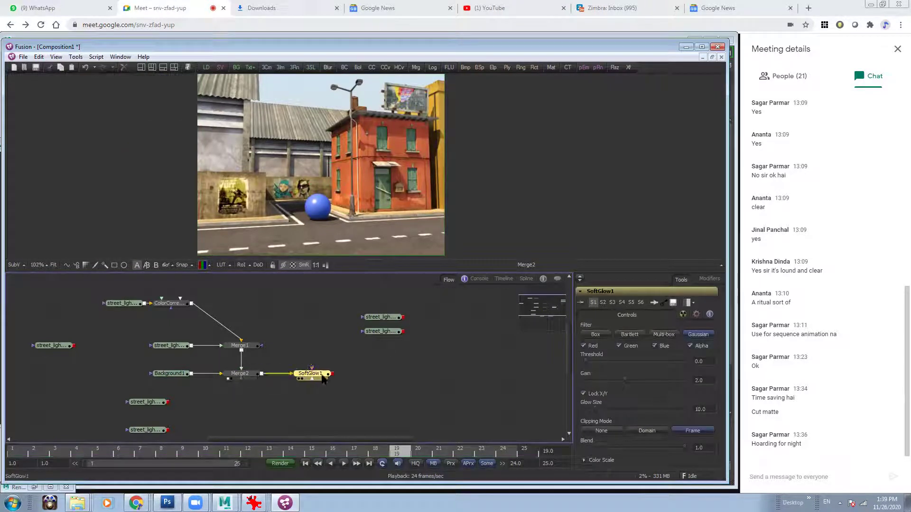
key("1")
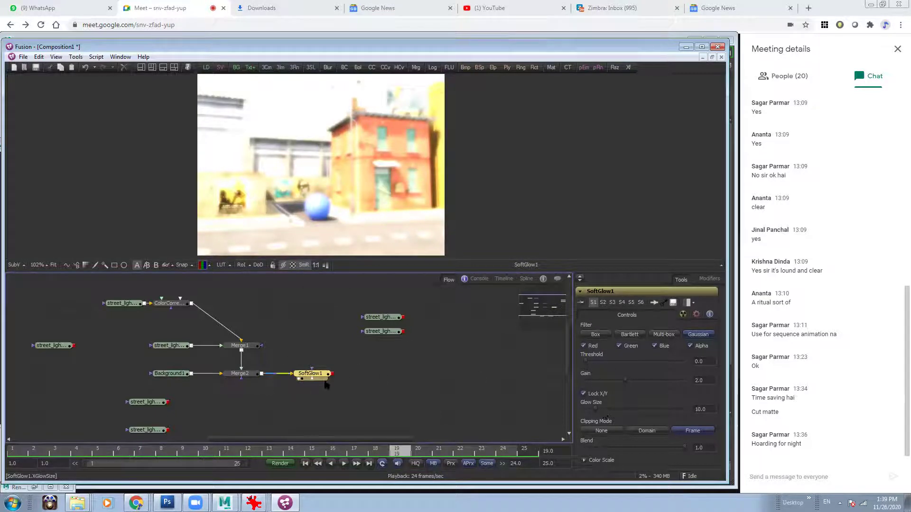
Set the Soft Glow's threshold to about 0.395, gain to about 0.905 and glow size to 20
left_click_drag(588, 363, 606, 379)
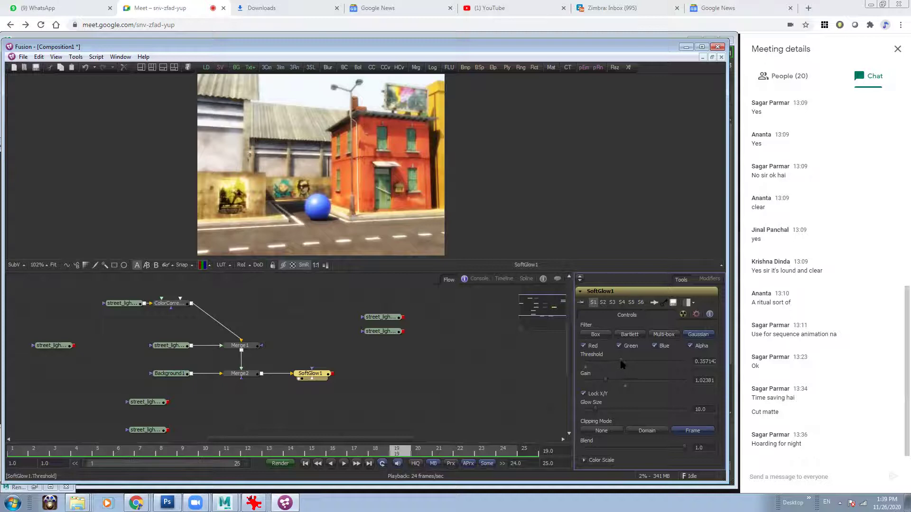
left_click_drag(621, 361, 625, 362)
left_click_drag(595, 410, 605, 410)
scroll(368, 161, "down", 2, "ctrl")
scroll(378, 183, "up", 3, "ctrl")
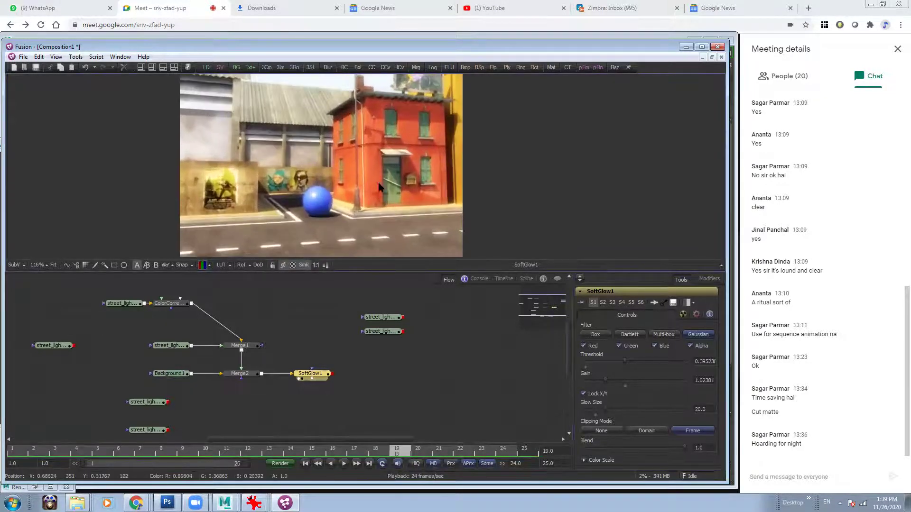
scroll(357, 195, "down", 2, "ctrl")
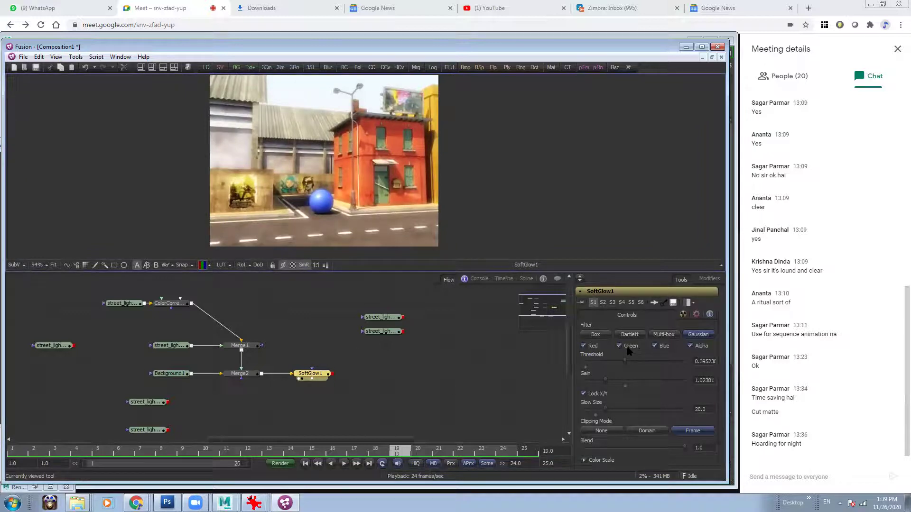
mouse_move(607, 383)
left_mouse_down()
mouse_move(615, 382)
mouse_move(603, 382)
left_mouse_up()
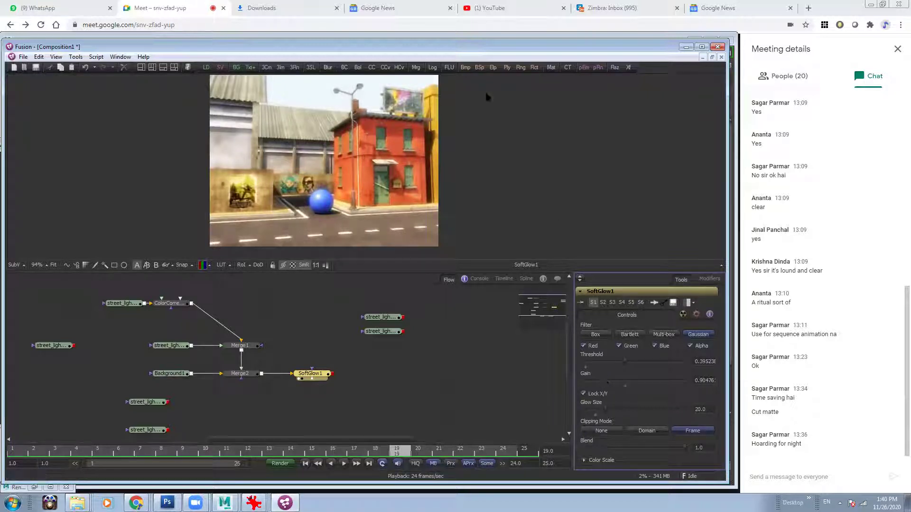
Insert a Color Corrector between the Fill_Bg loader and Merge1 with a cool blue tint of about 0.19 strength
left_click_drag(170, 347, 122, 347)
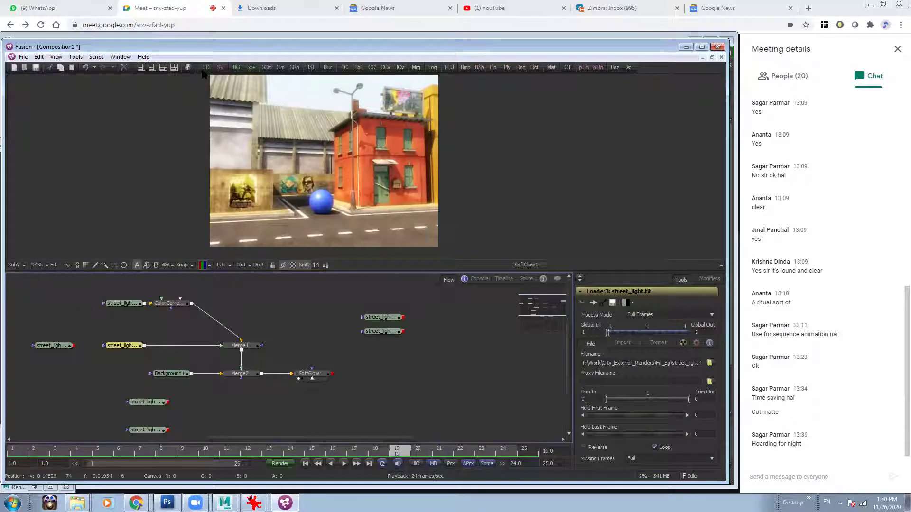
left_click(371, 66)
left_click_drag(628, 386, 614, 393)
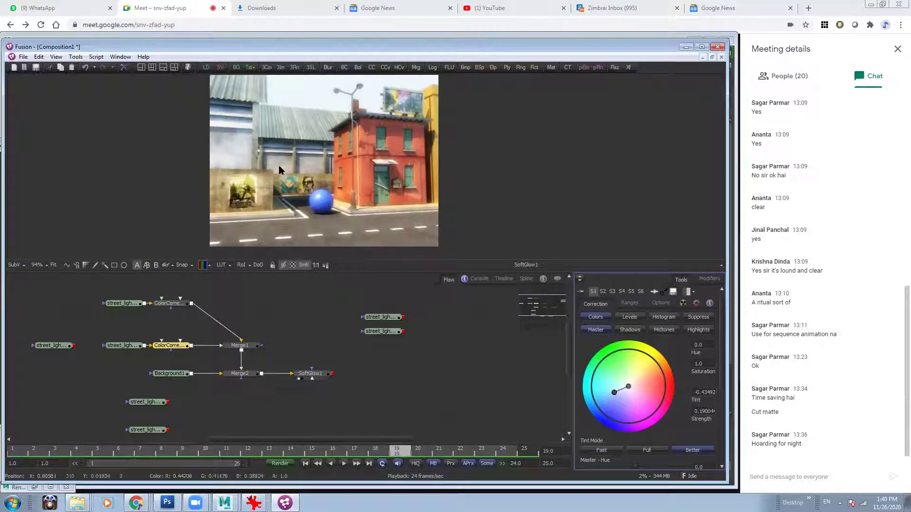
Gather the unused street_light loaders and move them to the right, clear of the composited branch
middle_click_drag(292, 375, 286, 351)
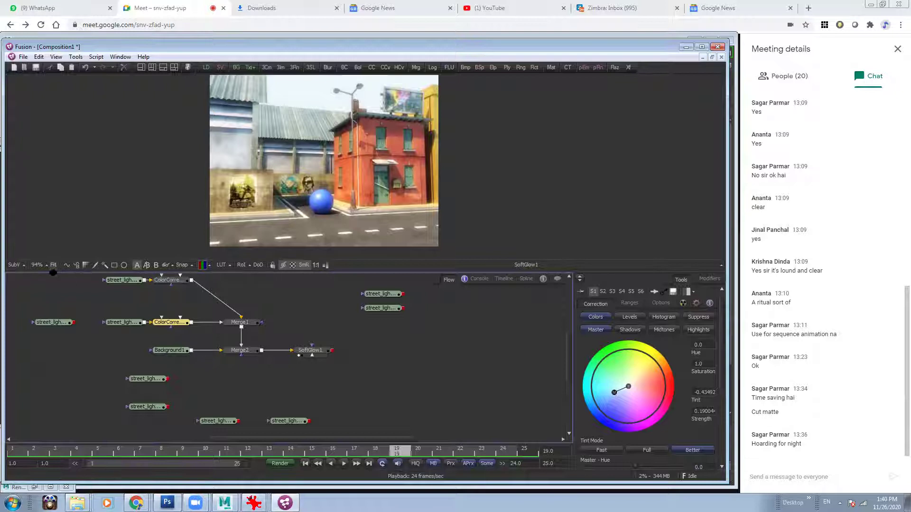
left_click_drag(70, 328, 165, 370)
middle_click_drag(274, 364, 279, 341)
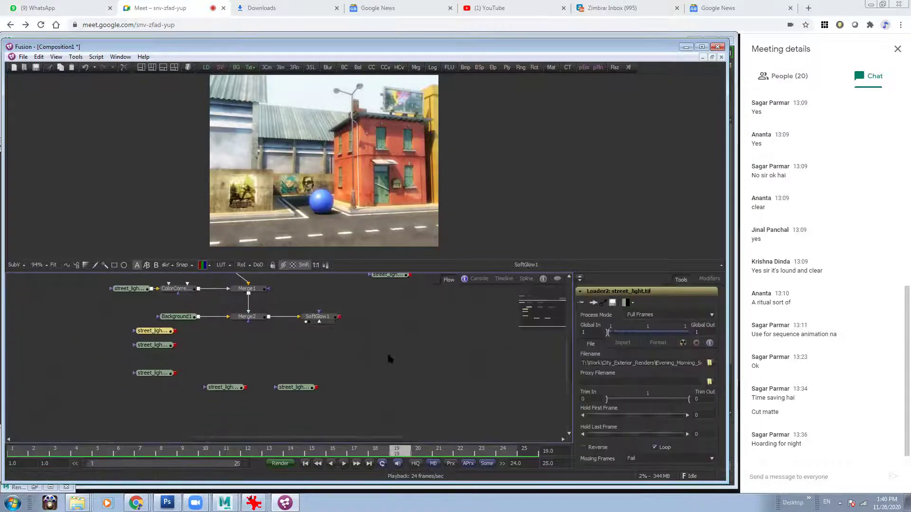
scroll(386, 351, "down", 2, "ctrl")
left_click_drag(246, 374, 354, 338)
left_click_drag(322, 378, 372, 398)
scroll(409, 351, "down", 2, "ctrl")
left_click_drag(341, 302, 478, 332)
left_click_drag(253, 358, 460, 367)
scroll(424, 323, "up", 2, "ctrl")
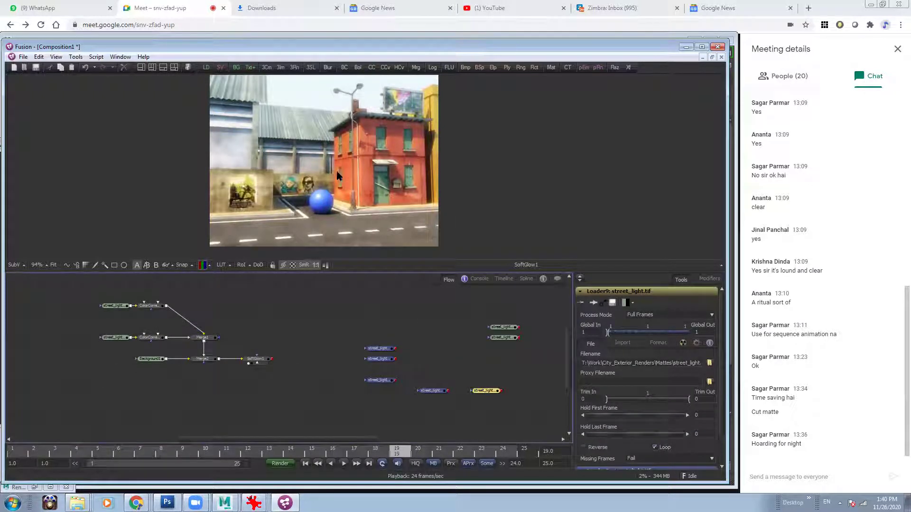
Reduce the blue tint strength of the Fill_Bg Color Corrector to about 0.106
left_click(149, 338)
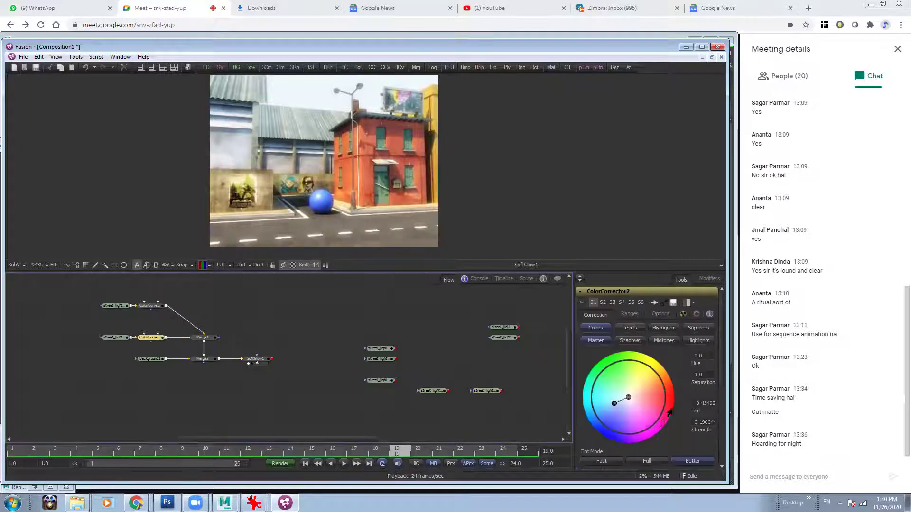
left_click_drag(614, 406, 619, 403)
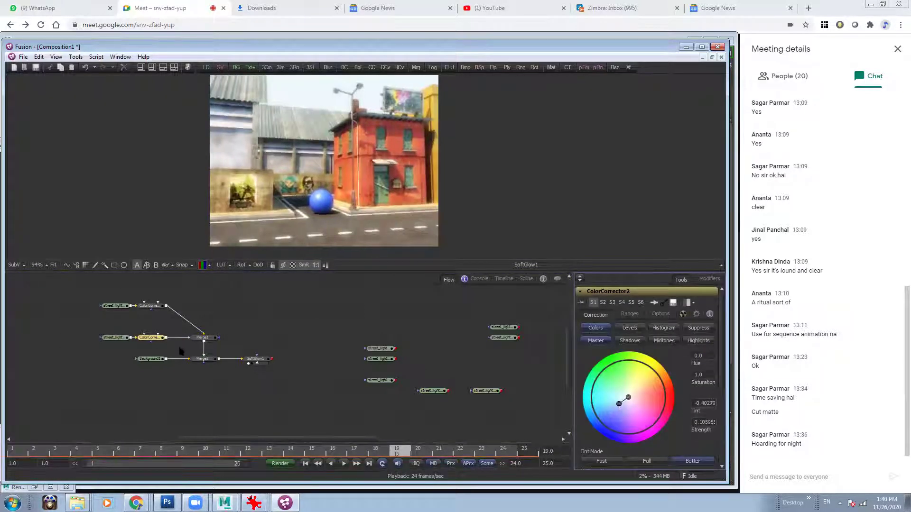
Duplicate the complete branch, from its loaders through Soft Glow, beside the original, and move the unused loaders farther right
left_click_drag(85, 295, 278, 356)
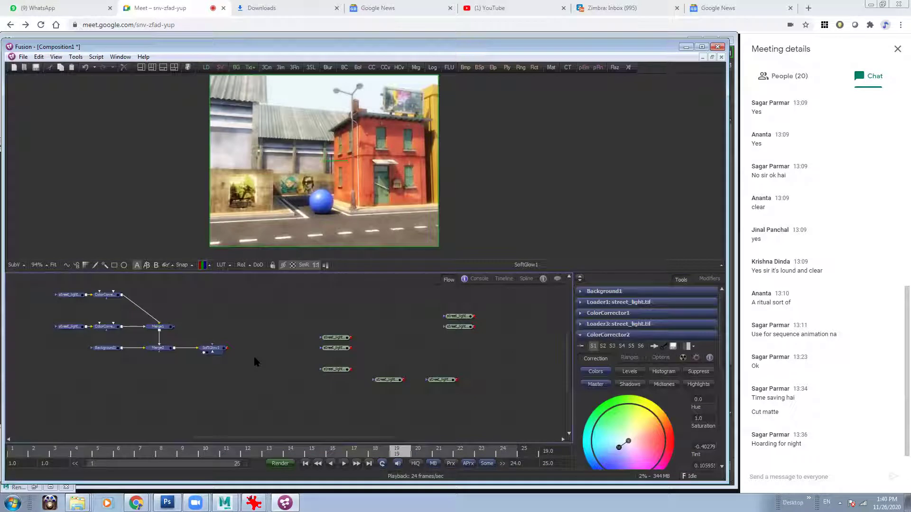
middle_click_drag(267, 360, 345, 319)
left_click_drag(334, 293, 497, 370)
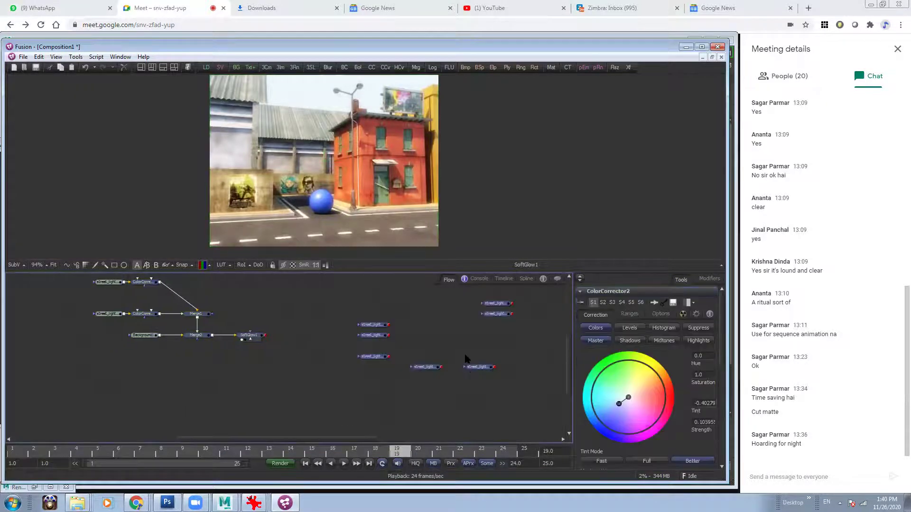
left_click_drag(379, 327, 554, 337)
middle_click_drag(413, 317, 315, 347)
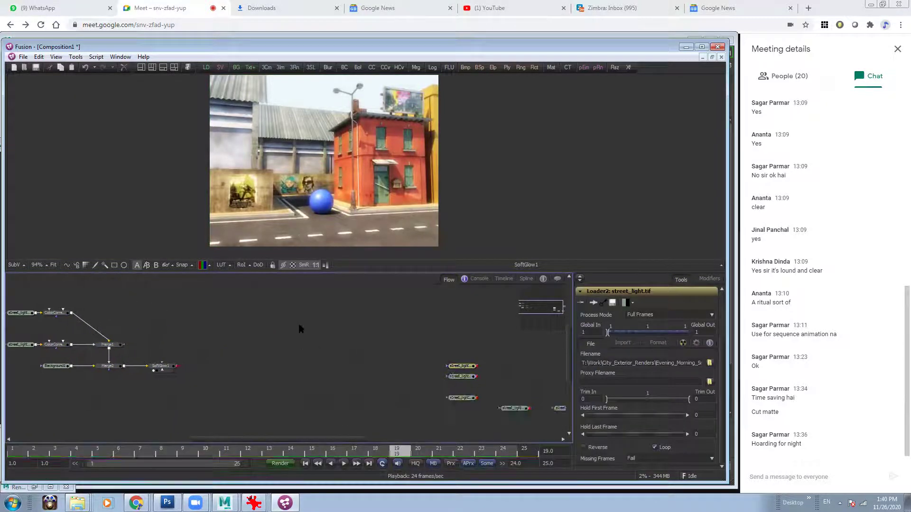
key("ctrl+v")
left_click_drag(337, 329, 294, 317)
left_click(296, 314)
Detach the Afternoon_Midnight loader from the duplicated branch's upper Color Corrector and delete it
left_click(265, 313)
key("1")
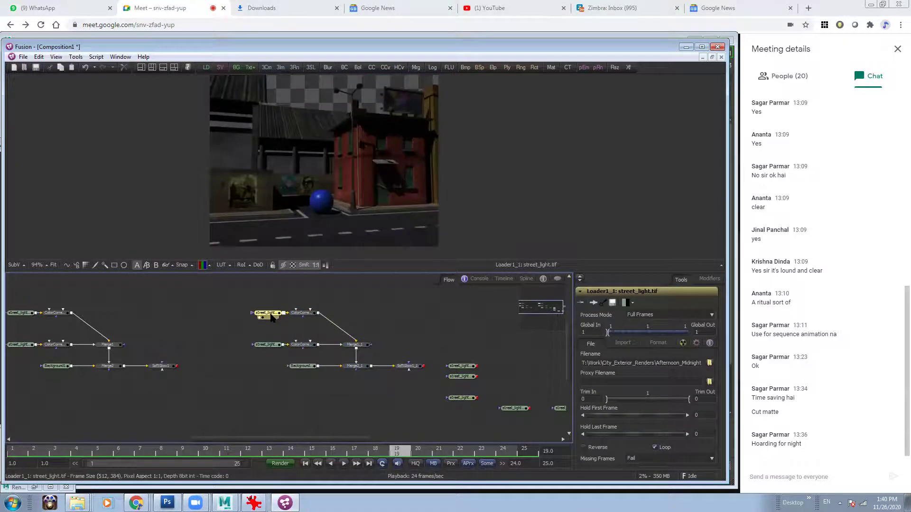
left_click_drag(275, 314, 222, 314)
middle_click_drag(313, 177, 279, 179)
left_click_drag(276, 316, 227, 317)
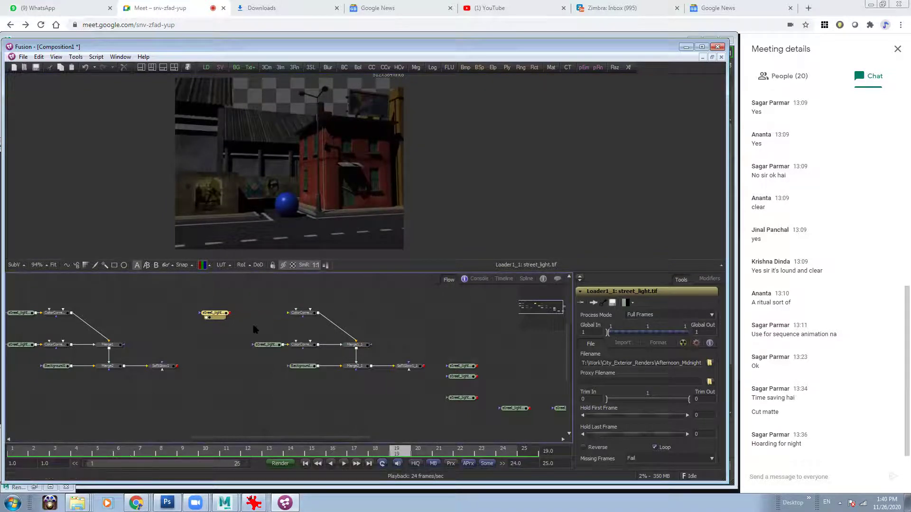
key("Delete")
Connect the Evening_Morning loader to the duplicate's upper Color Corrector and display the duplicated Soft Glow in the viewer
left_click_drag(461, 366, 268, 283)
left_click_drag(272, 199, 272, 199)
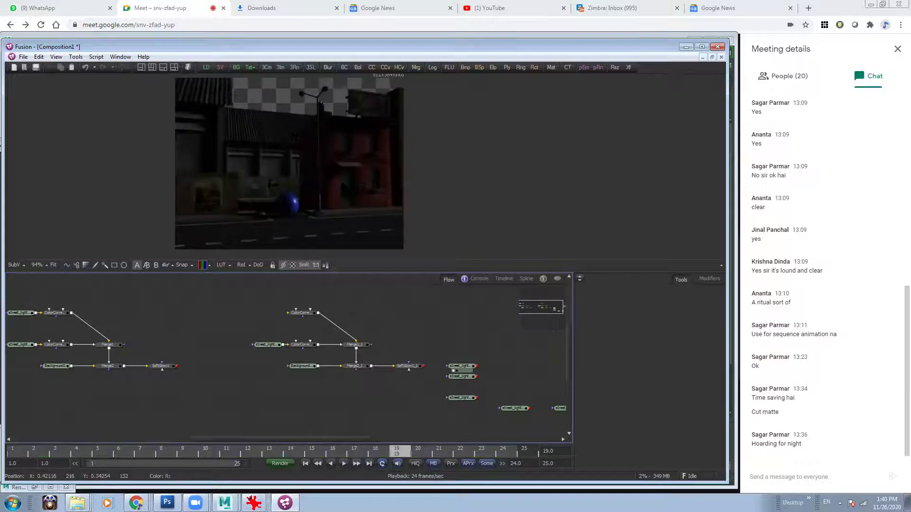
left_click_drag(460, 371, 288, 313)
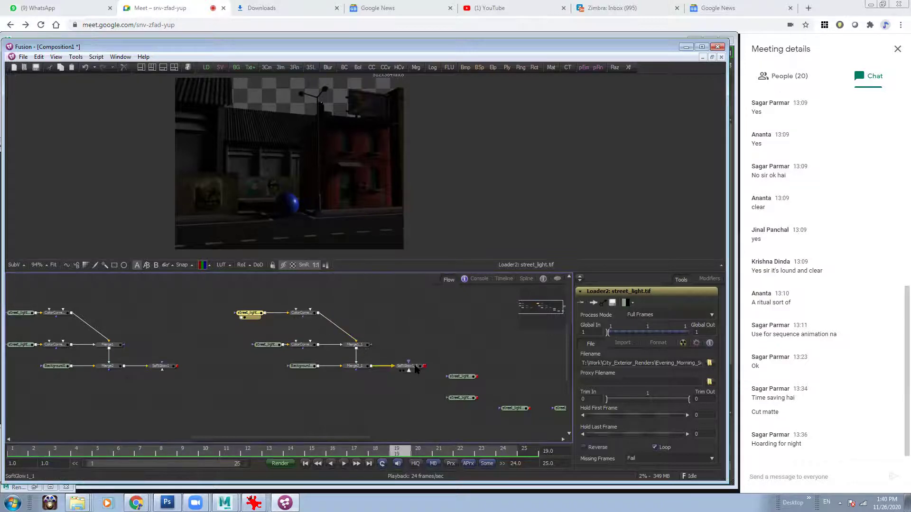
left_click_drag(406, 366, 334, 155)
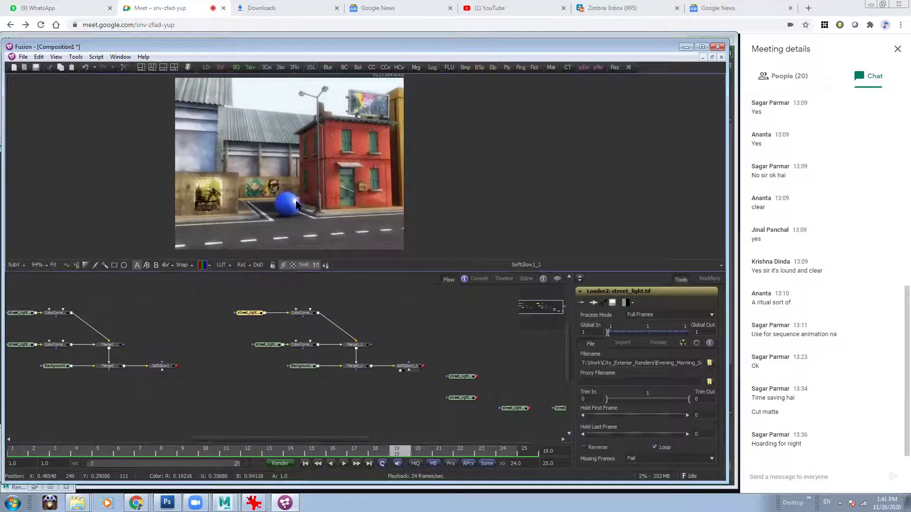
Set up an A/B split in the viewer between the original branch's Soft Glow and the duplicated Soft Glow
scroll(330, 172, "up", 1)
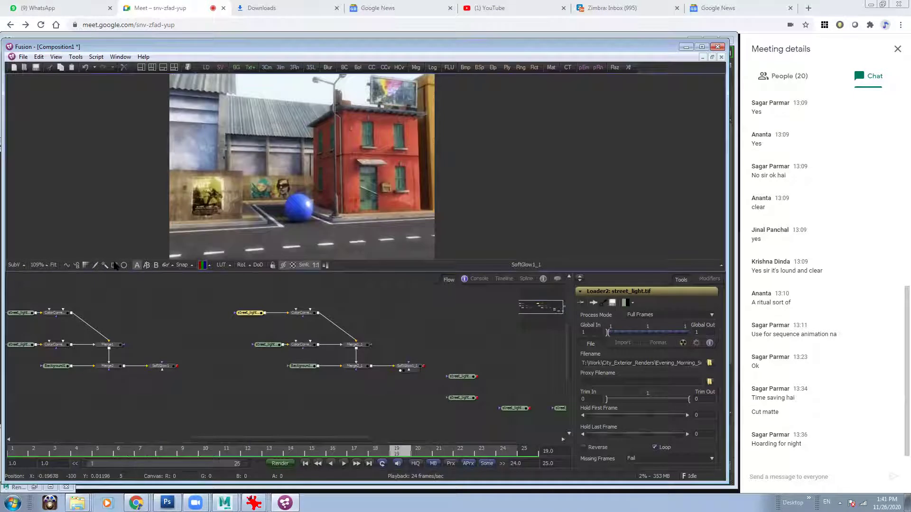
left_click(146, 264)
left_click(162, 370)
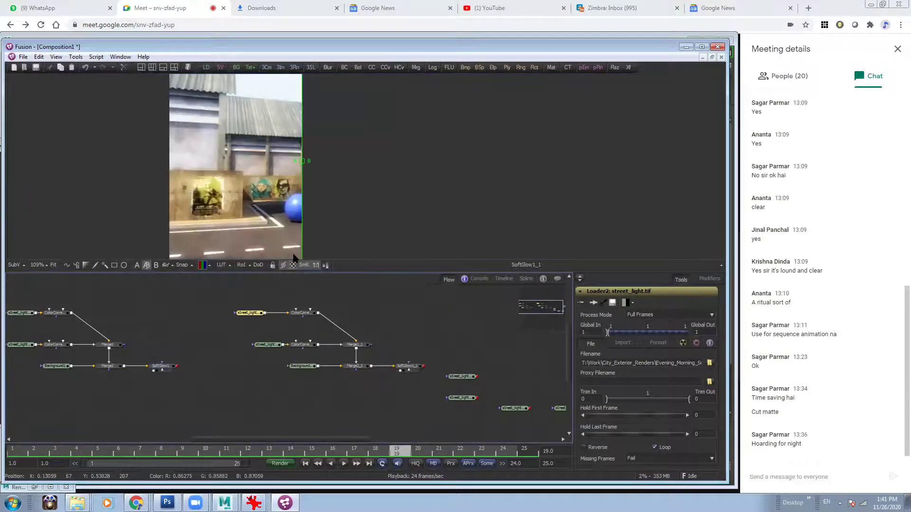
left_click(411, 368)
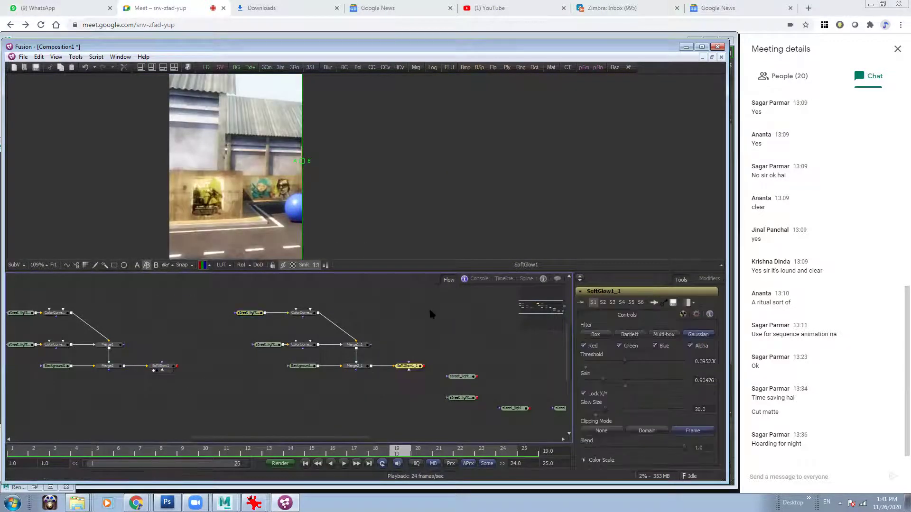
key("2")
Wipe the split divider across the whole image to compare both lighting versions, leaving only the duplicated branch in view
left_click_drag(309, 166, 468, 183)
middle_click_drag(324, 146, 350, 153)
left_click_drag(499, 183, 488, 167)
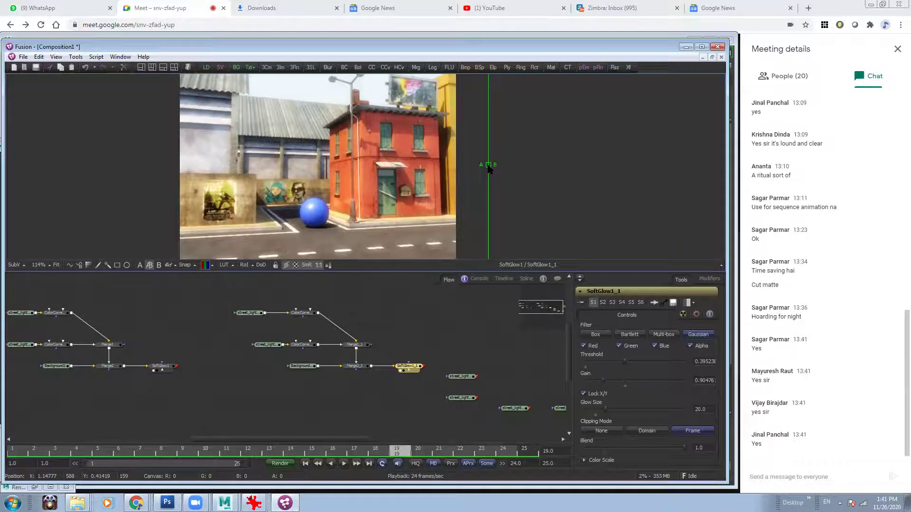
left_click_drag(489, 166, 110, 165)
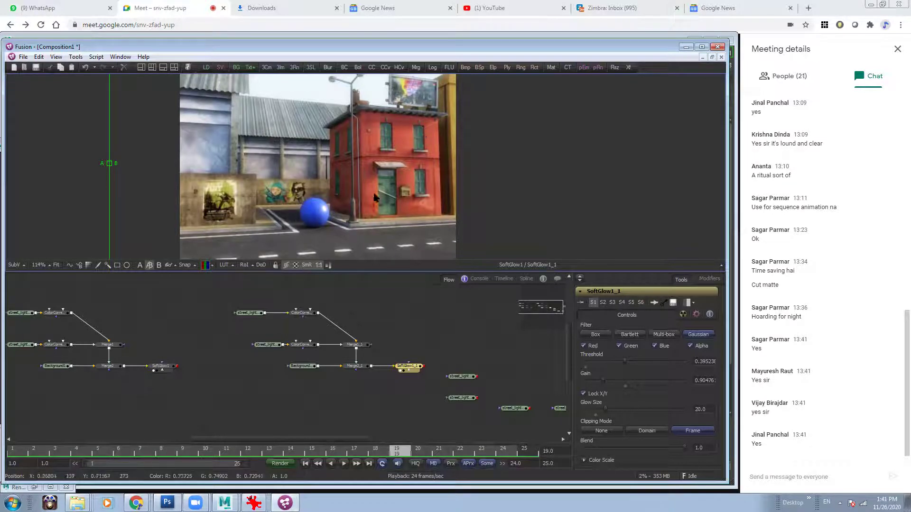
middle_click_drag(304, 134, 330, 171)
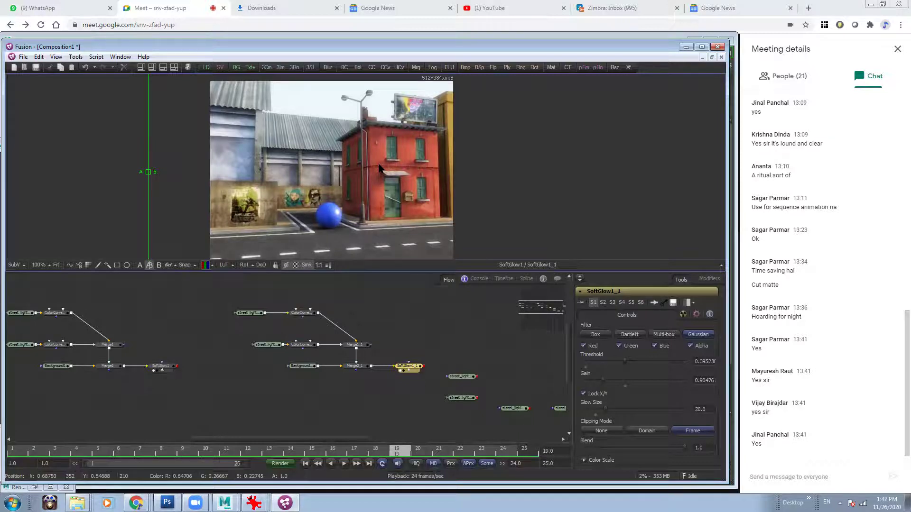
middle_click_drag(384, 202, 394, 202)
scroll(394, 208, "up", 1, "ctrl")
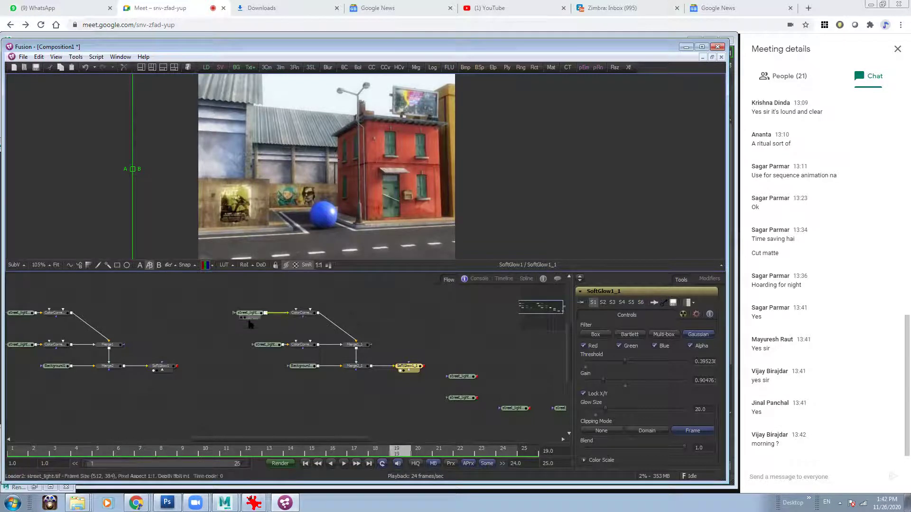
Strengthen the orange master tint of the duplicate's upper Color Corrector to a strength of about 0.877
left_click(302, 313)
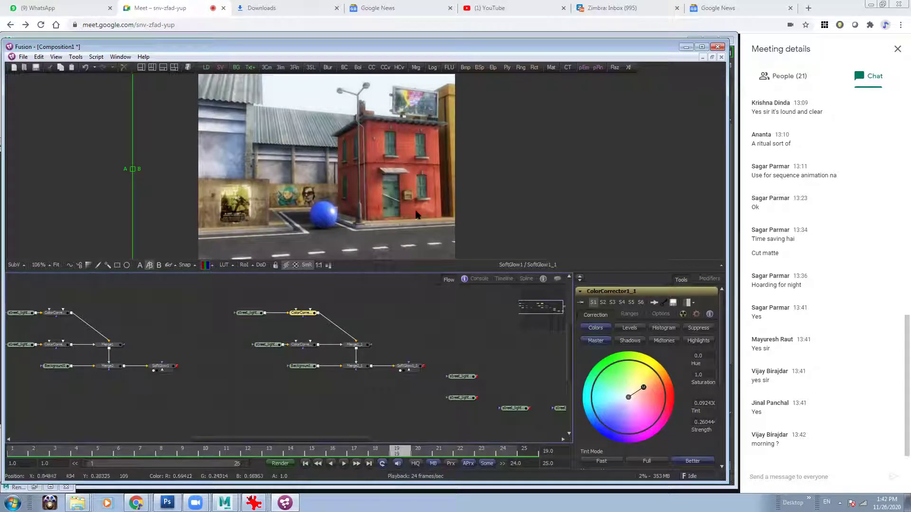
left_click_drag(642, 390, 658, 381)
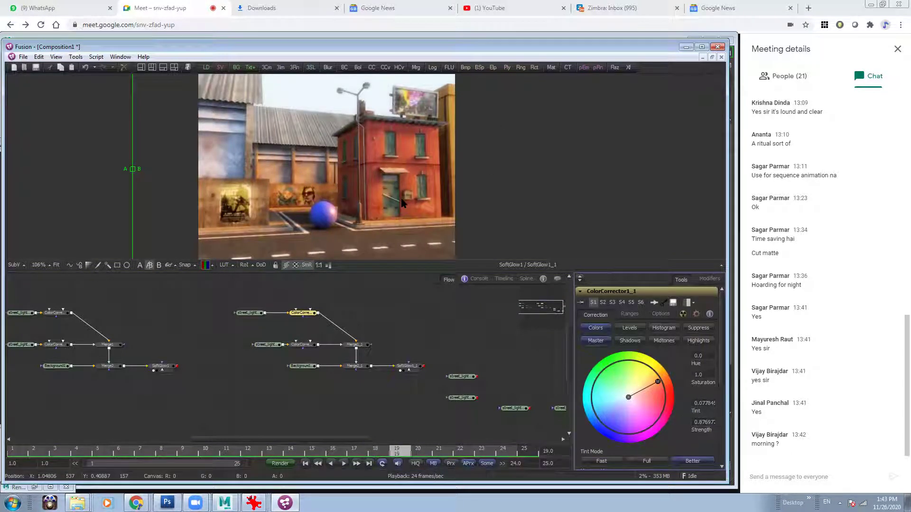
On the duplicate's lower Color Corrector, lower the master RGB gain to about 0.829 and raise the blue tint strength to about 0.254
left_click(306, 345)
scroll(638, 418, "down", 3)
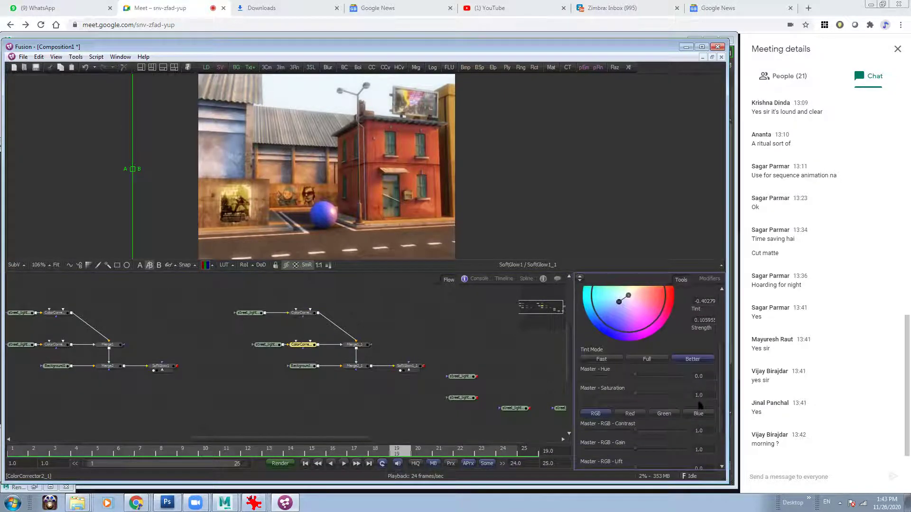
left_click_drag(634, 449, 627, 451)
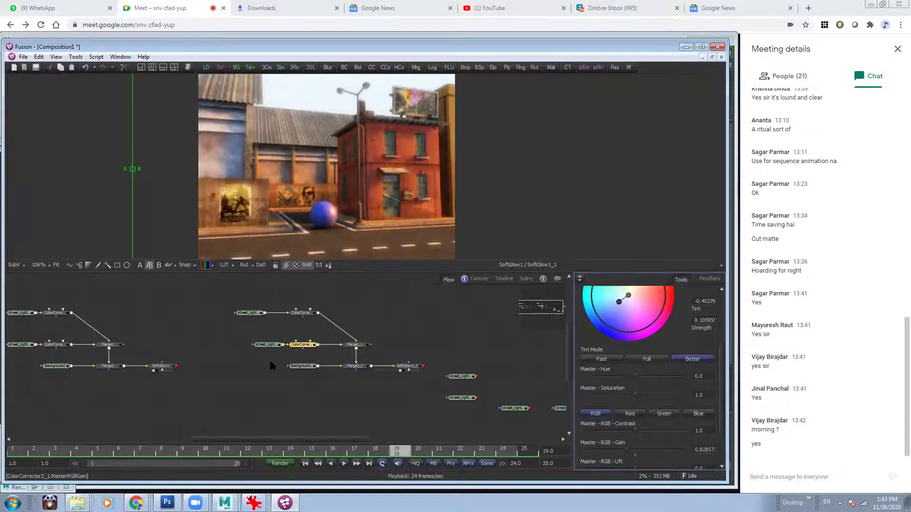
left_click_drag(640, 306, 613, 309)
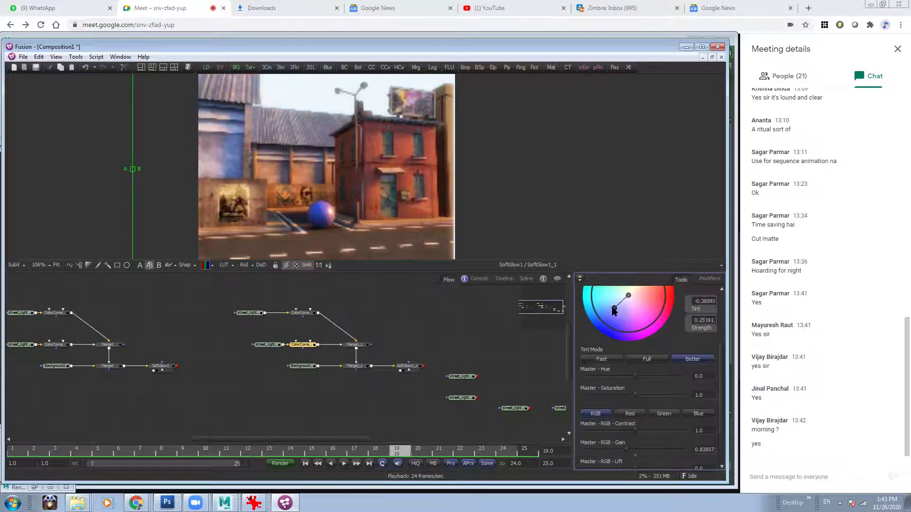
Shift the tint of the lower color corrector in the duplicated tree towards blue, with a strength of about 0.32
middle_click_drag(375, 148, 416, 141)
scroll(416, 141, "down", 2, "ctrl")
scroll(417, 141, "up", 1, "ctrl")
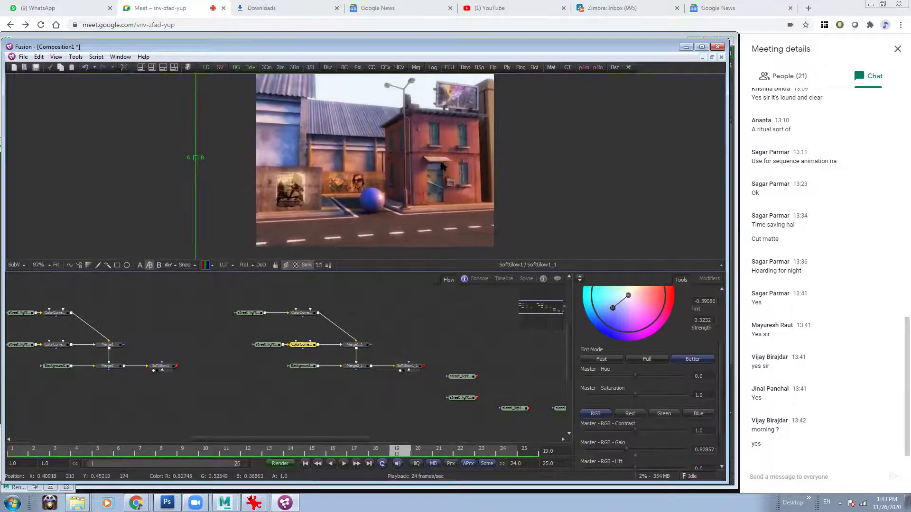
left_click_drag(610, 308, 613, 308)
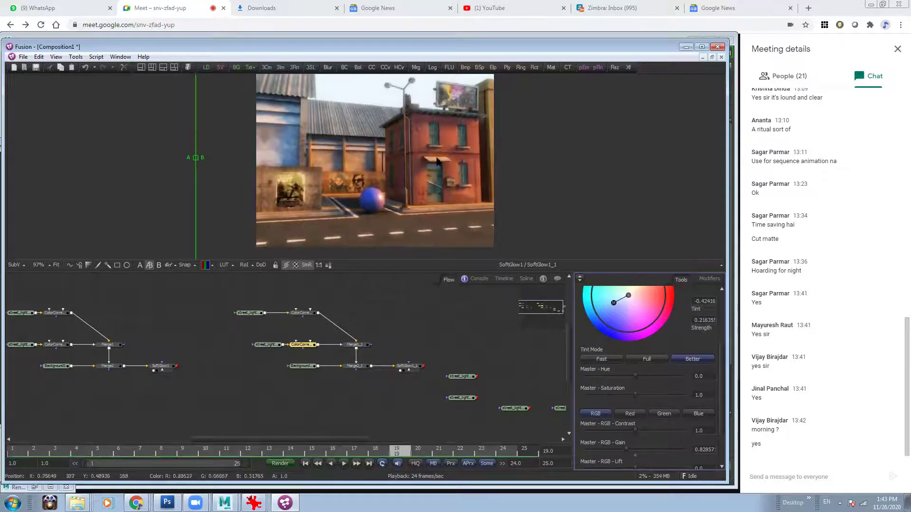
scroll(396, 187, "down", 1, "ctrl")
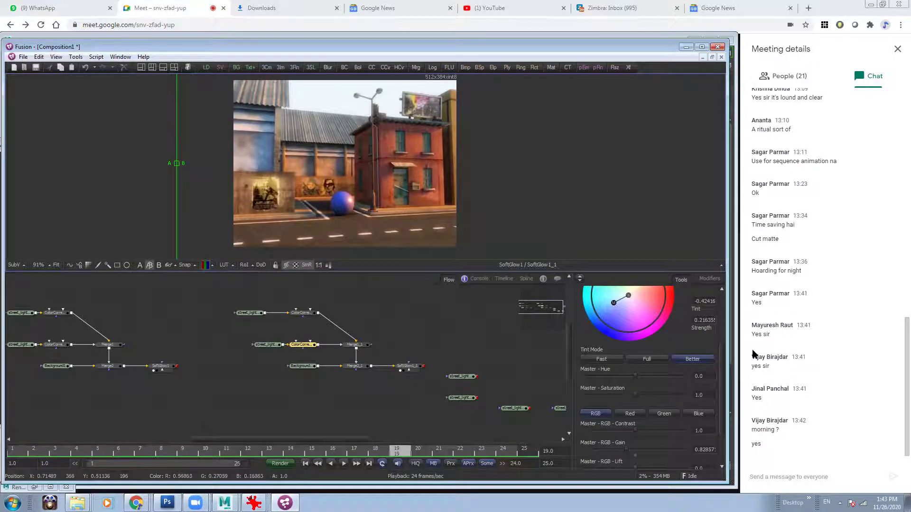
mouse_move(612, 305)
left_mouse_down()
mouse_move(640, 297)
mouse_move(614, 308)
left_mouse_up()
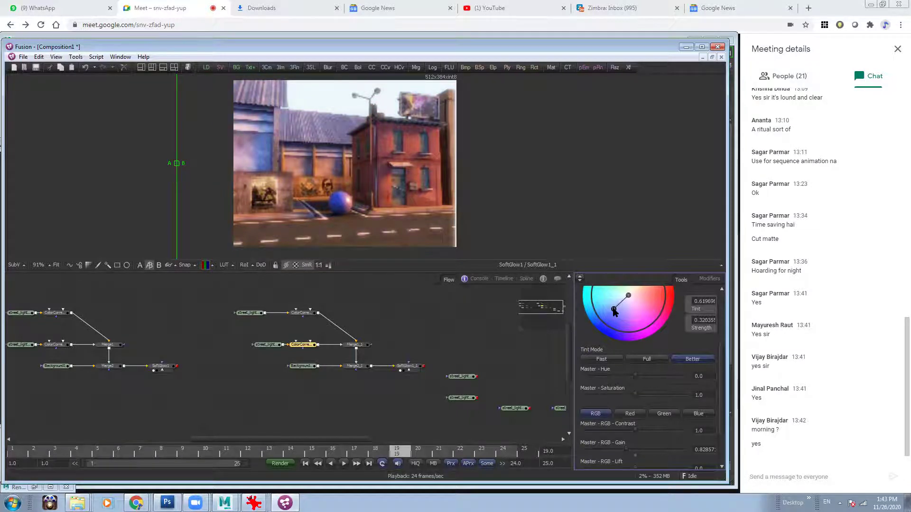
Set the Master RGB Gain of the upper color corrector in the duplicated tree to 2.6
left_click(301, 314)
left_click_drag(651, 448, 663, 453)
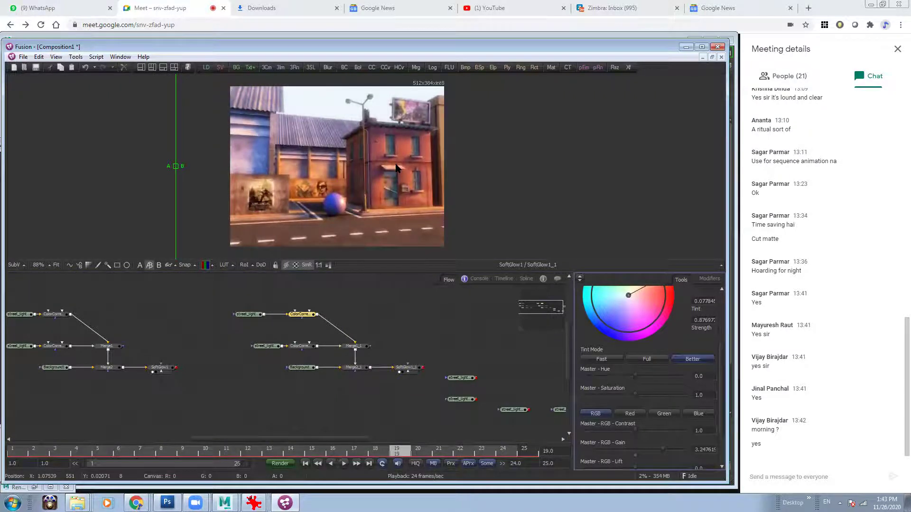
left_click_drag(661, 446, 655, 446)
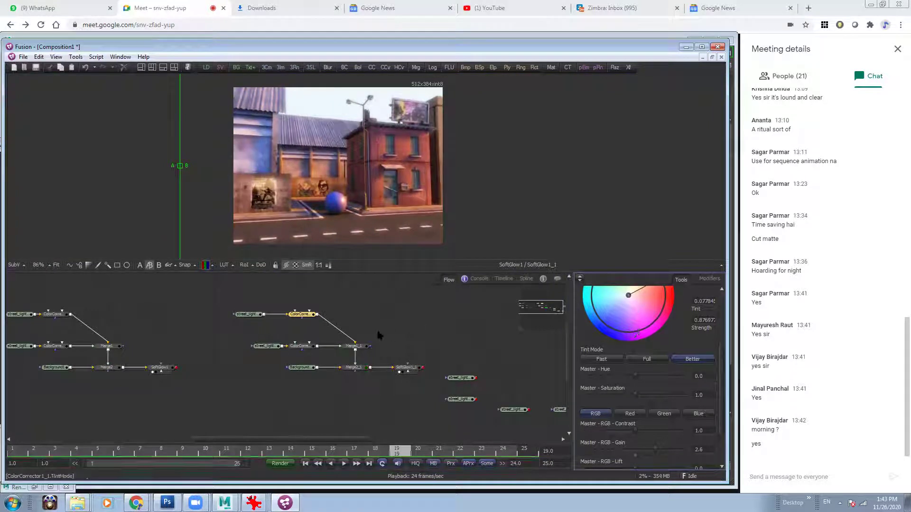
Set the duplicated tree's lower color corrector to a tint of 0.625 and a strength of about 0.34
left_click(295, 347)
left_click_drag(611, 309, 613, 309)
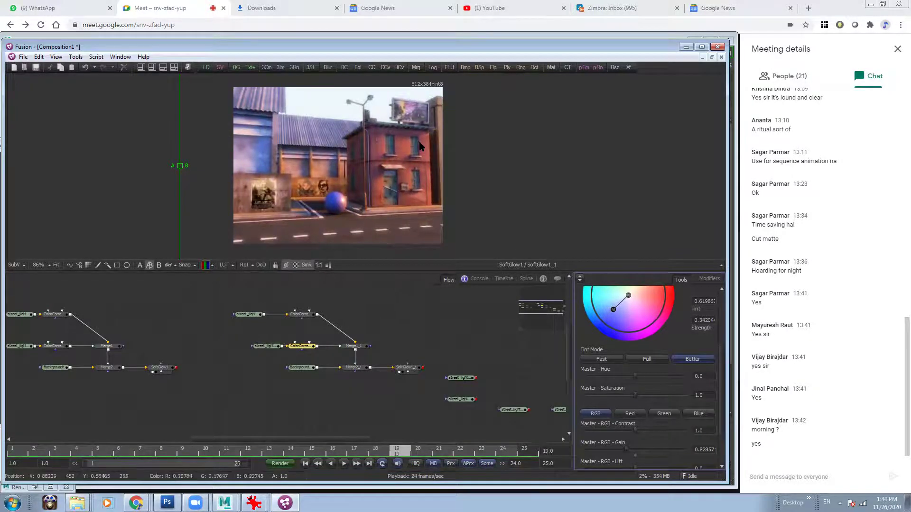
scroll(439, 164, "up", 1, "ctrl")
left_click_drag(613, 310, 613, 310)
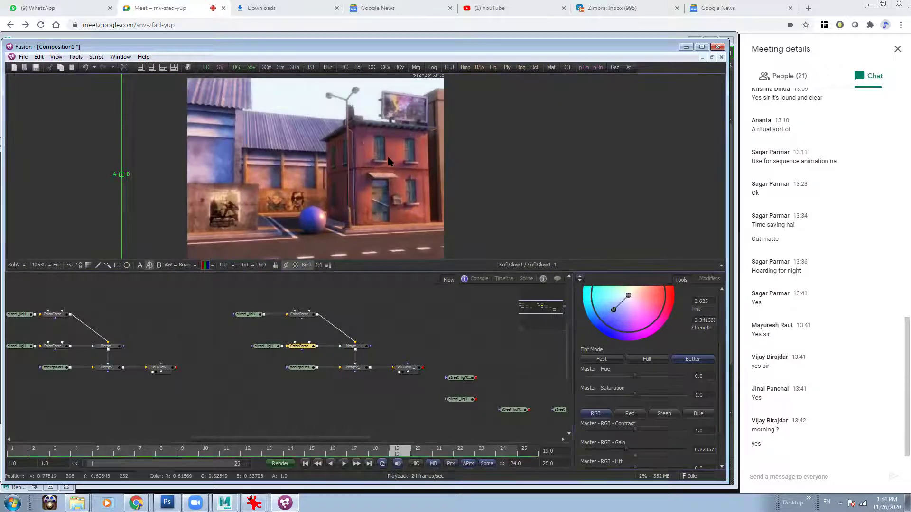
scroll(398, 156, "down", 1, "ctrl")
Change the top gradient colour of the duplicated tree's background to light purple
left_click(300, 368)
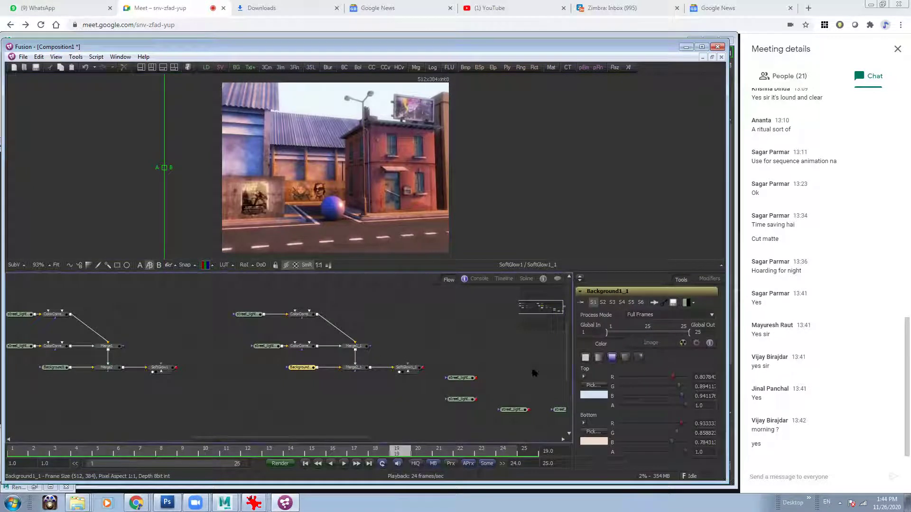
left_click(591, 386)
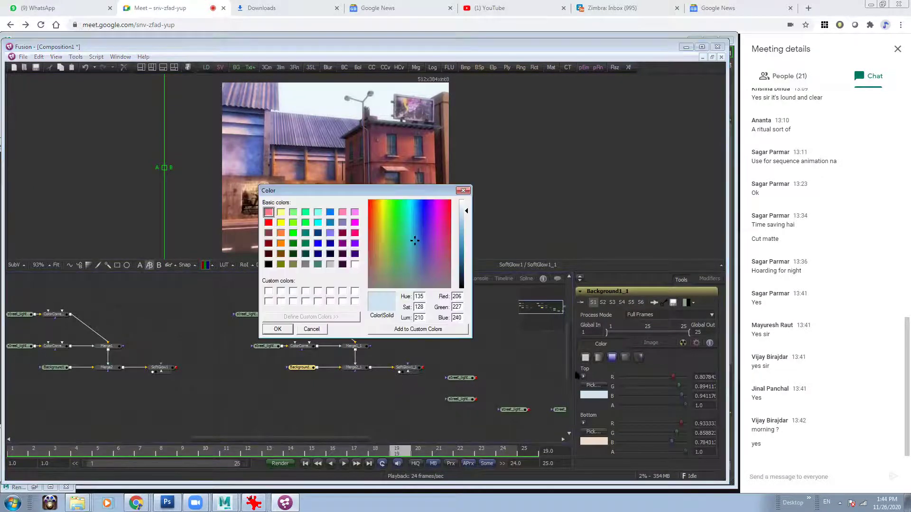
left_click_drag(417, 240, 466, 221)
left_click(277, 331)
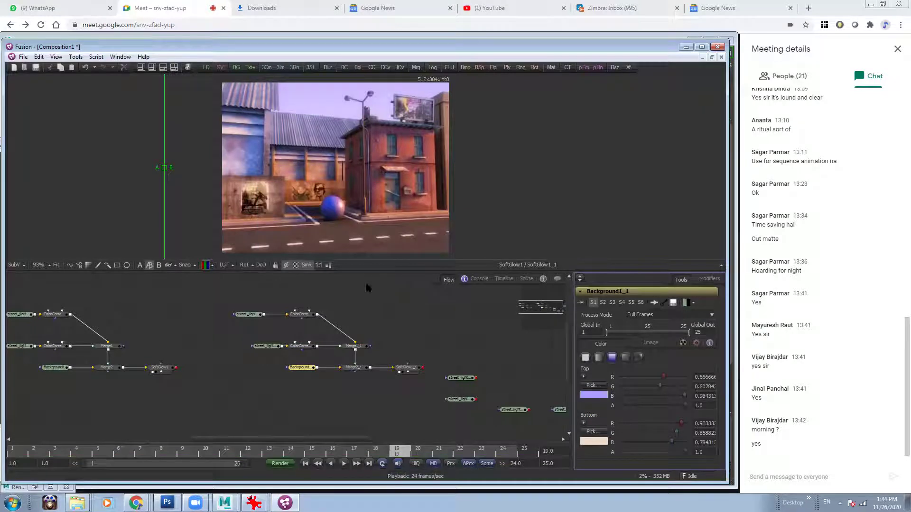
Set the top gradient colour of the duplicated tree's background to a saturated blue of about R 0.435, G 0.475, B 0.984
left_click(407, 368)
left_click(301, 368)
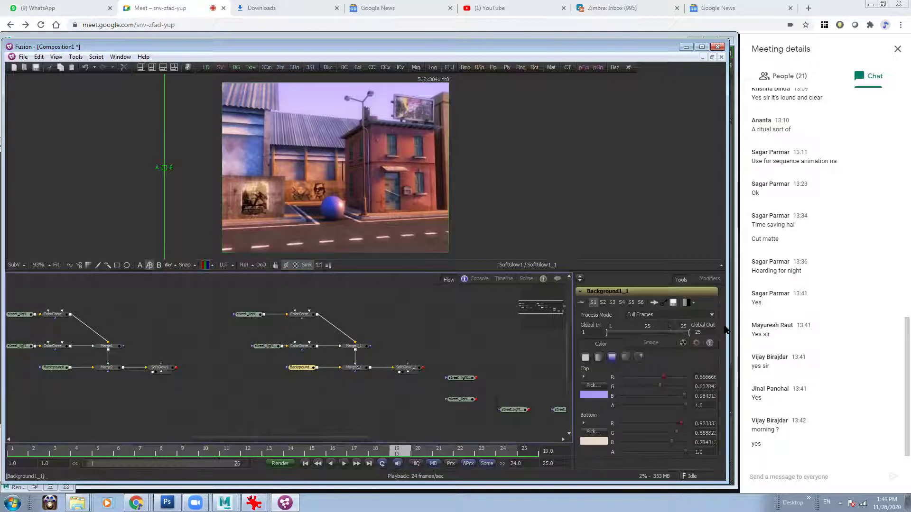
left_click(594, 394)
left_click(426, 209)
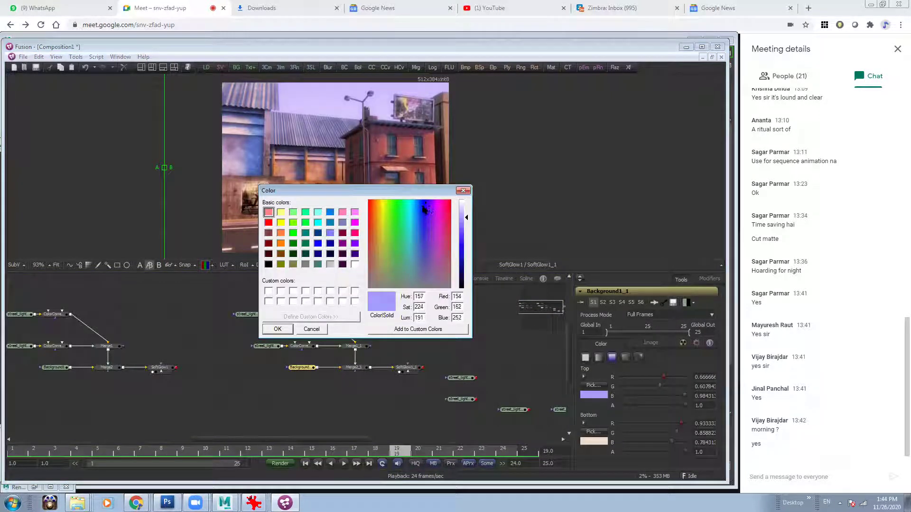
left_click_drag(424, 211, 421, 210)
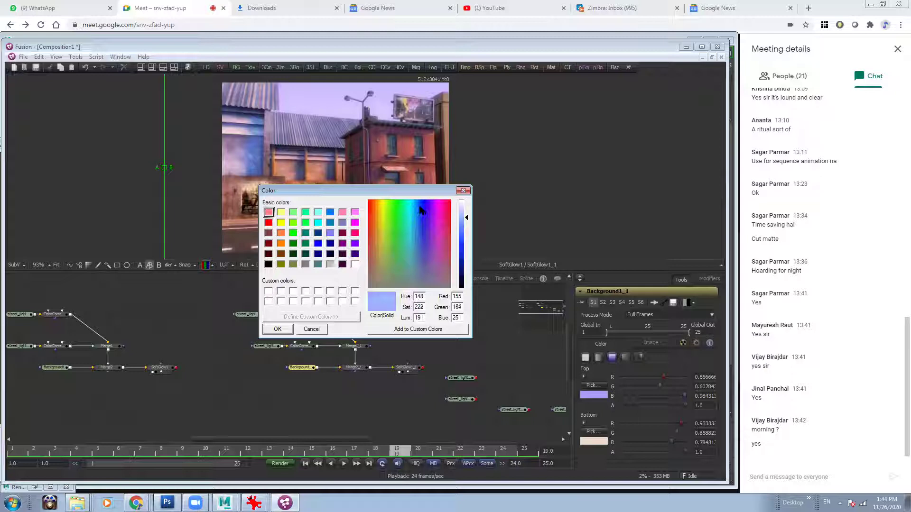
left_click(278, 330)
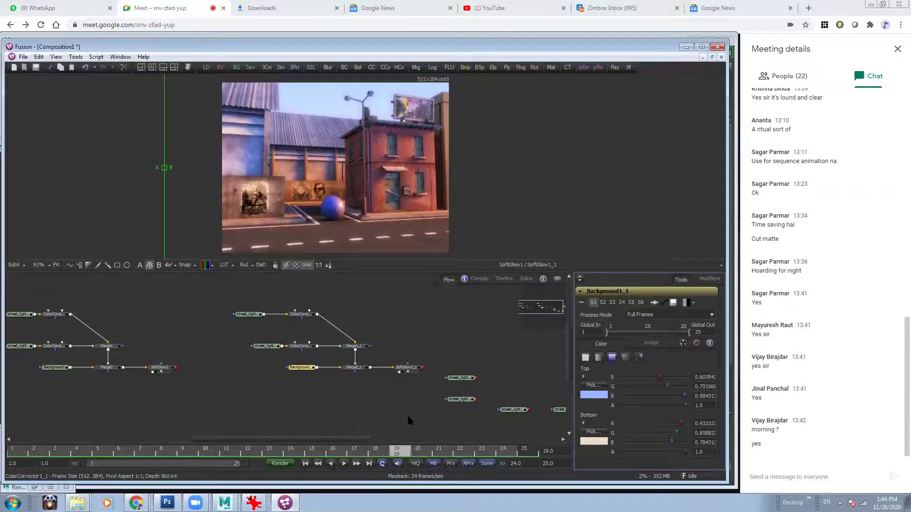
left_click(593, 395)
left_click_drag(426, 212, 423, 209)
left_click(278, 329)
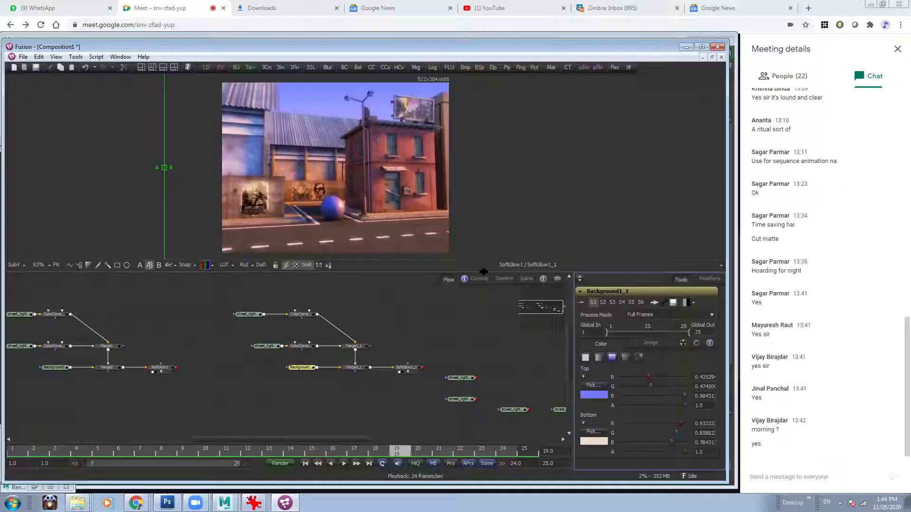
Slide the wipe divider beyond the image to view only the first composite, and select that composite's whole node tree
left_click(406, 368)
left_click_drag(165, 168, 514, 119)
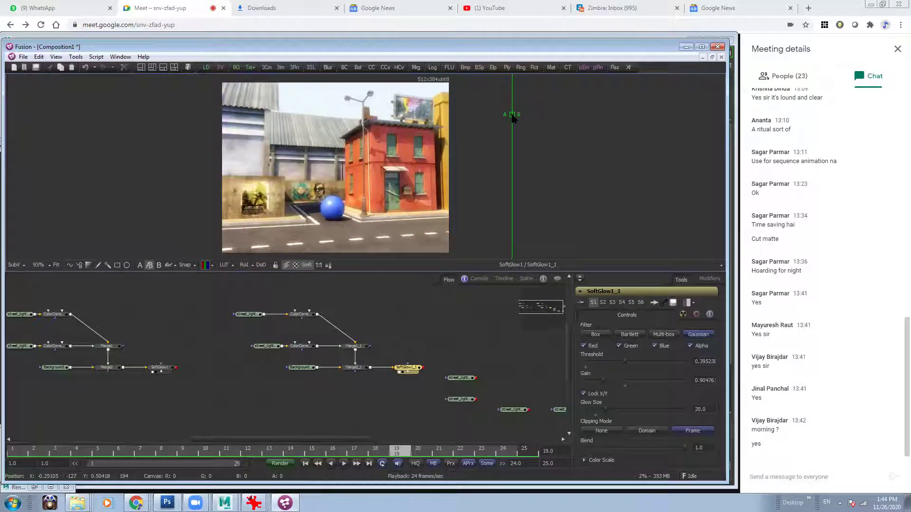
middle_click_drag(92, 289, 155, 308)
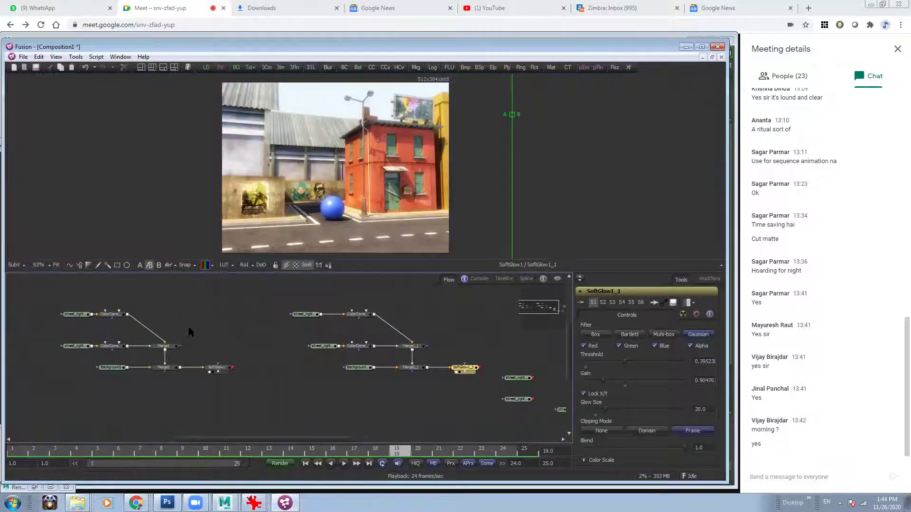
left_click_drag(47, 295, 253, 398)
left_click_drag(18, 289, 260, 397)
left_click_drag(29, 281, 261, 391)
middle_click_drag(272, 376, 190, 352)
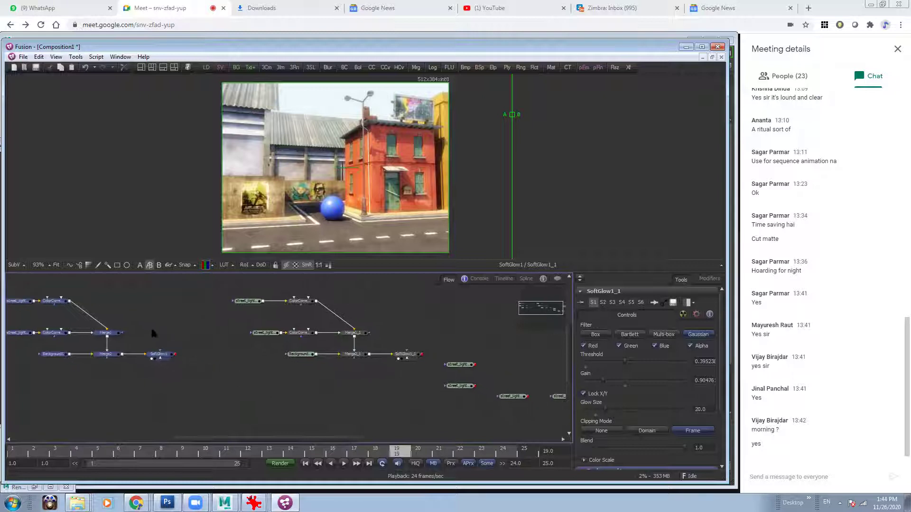
middle_click_drag(277, 309, 209, 304)
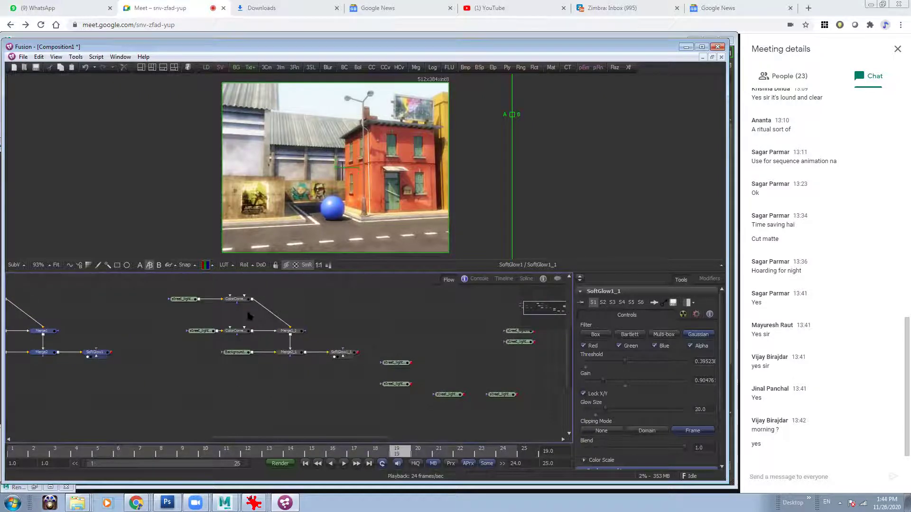
Select the whole duplicated node tree and compare its structure with the first tree
left_click_drag(161, 285, 368, 375)
left_click(366, 372)
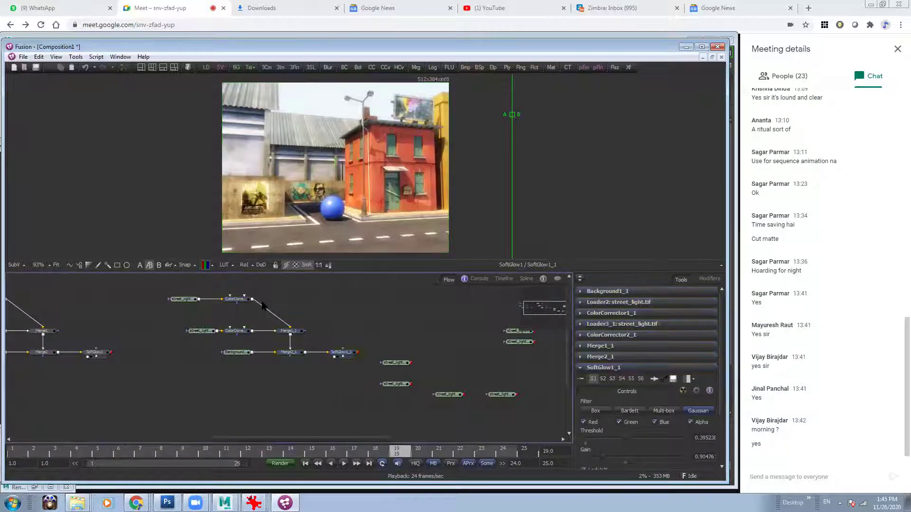
left_click_drag(511, 115, 483, 122)
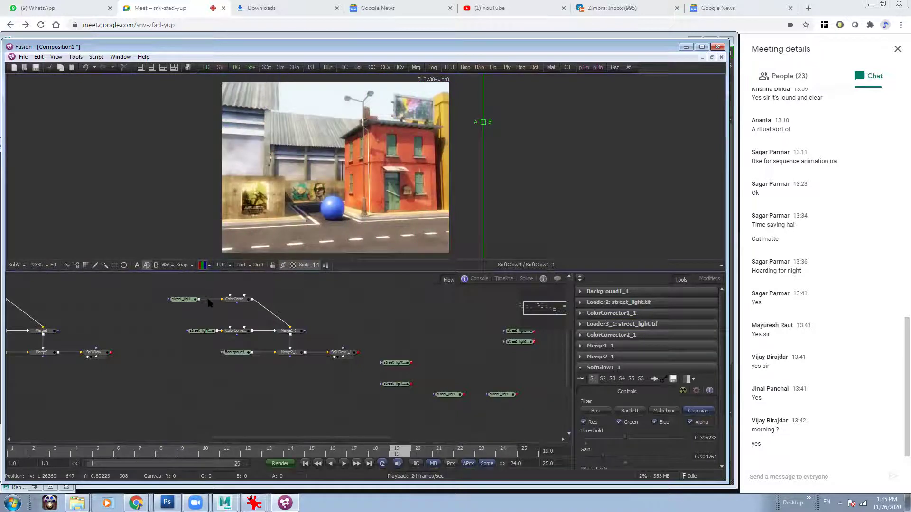
middle_click_drag(206, 306, 229, 328)
middle_click_drag(34, 328, 87, 338)
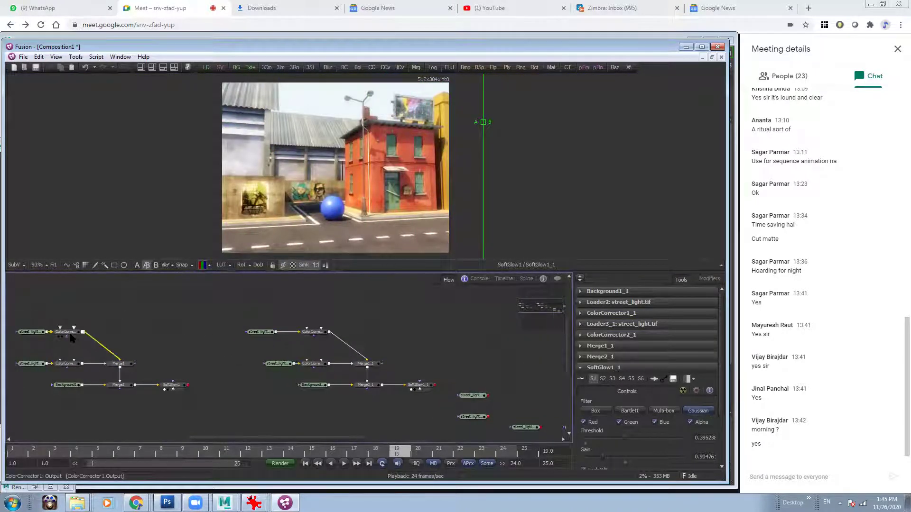
mouse_move(73, 335)
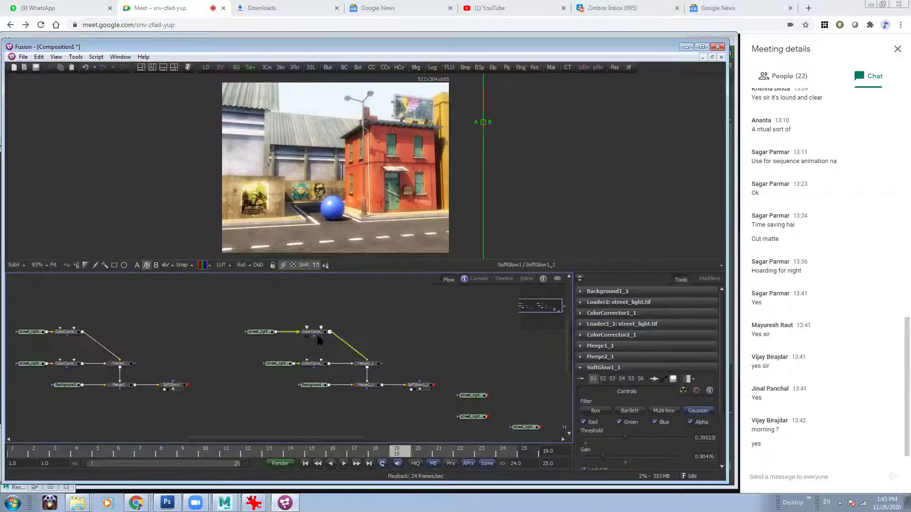
Browse the source folder of the duplicated tree's upper street_light.tif loader, go up one folder, and close the browser without choosing a file
left_click(265, 334)
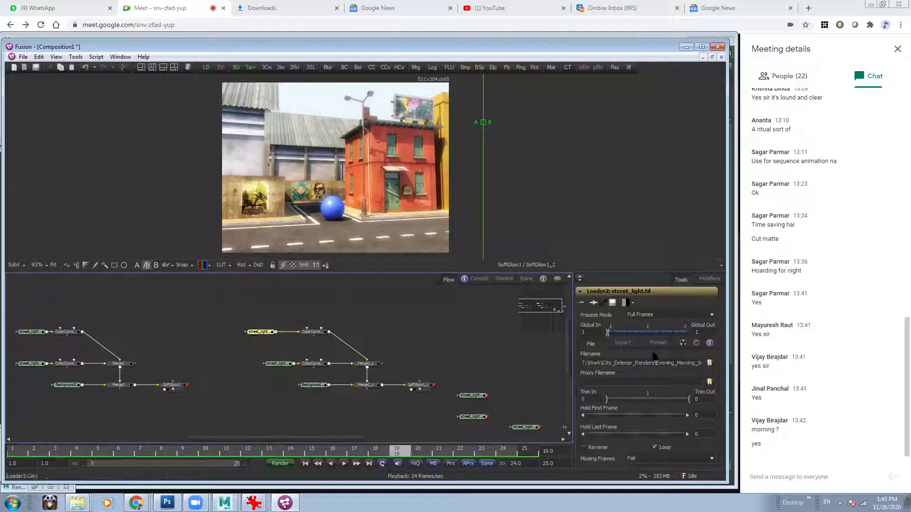
left_click(709, 364)
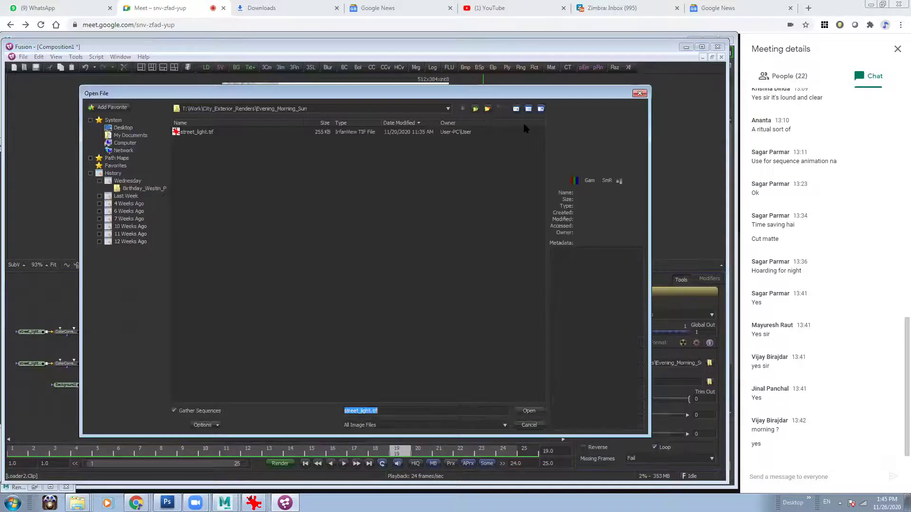
left_click(474, 109)
left_click(640, 93)
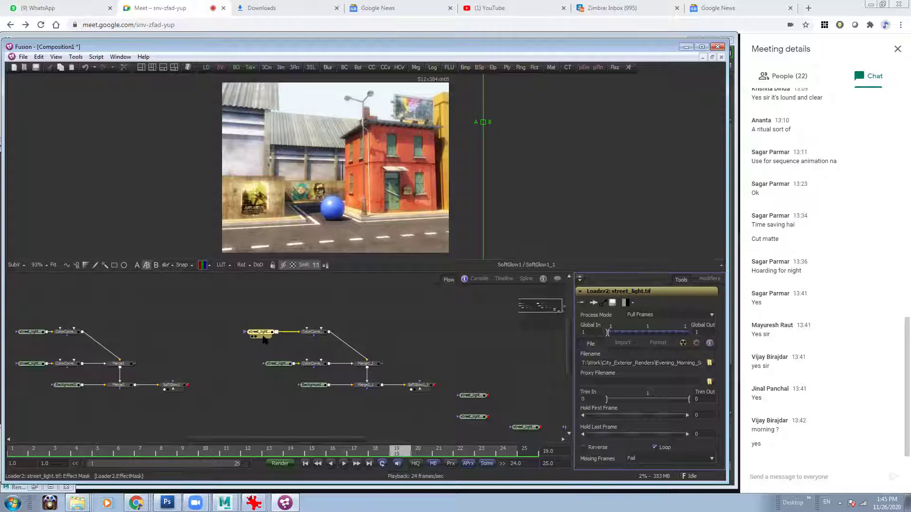
mouse_move(263, 338)
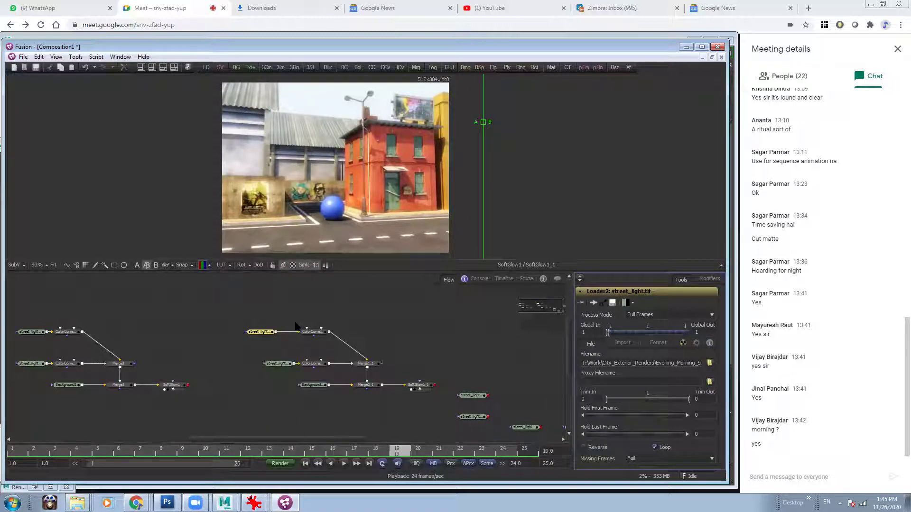
View the duplicated tree's SoftGlow in the viewer and set its threshold to about 0.452 and gain to about 1.762
left_click_drag(419, 385, 414, 181)
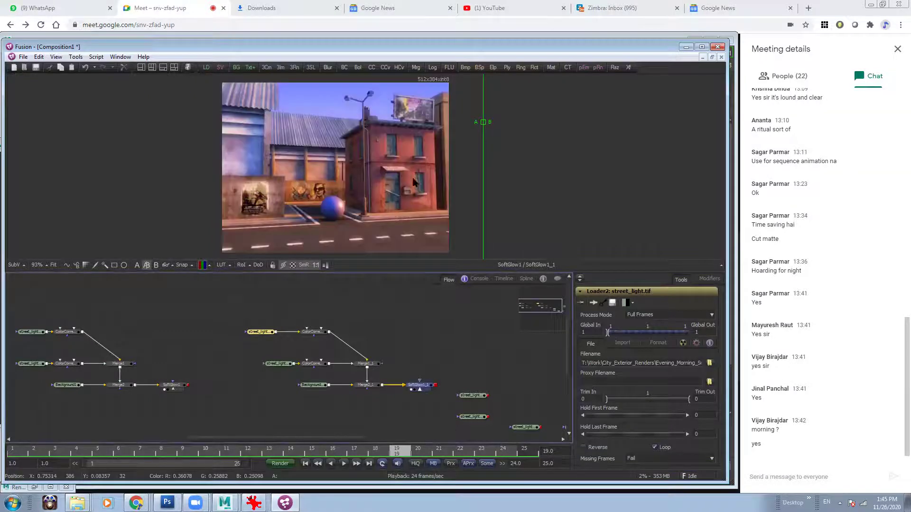
left_click(418, 384)
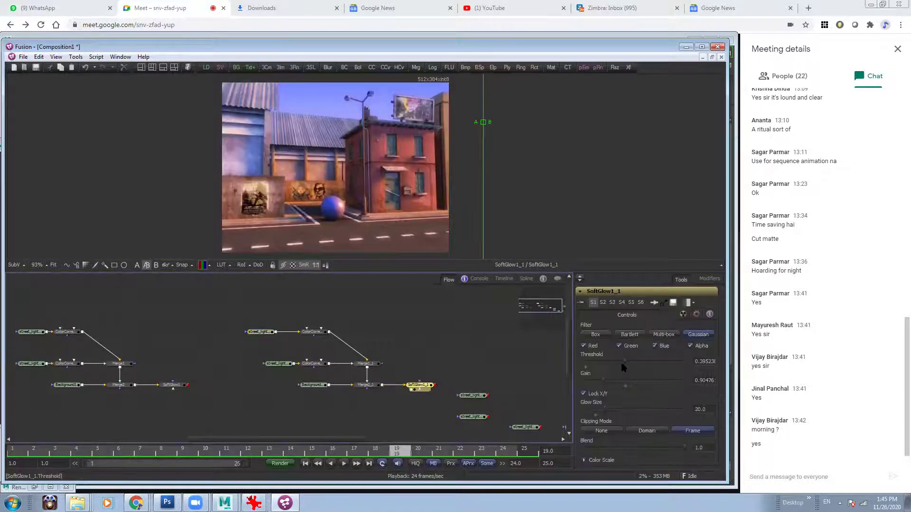
left_click_drag(623, 362, 620, 380)
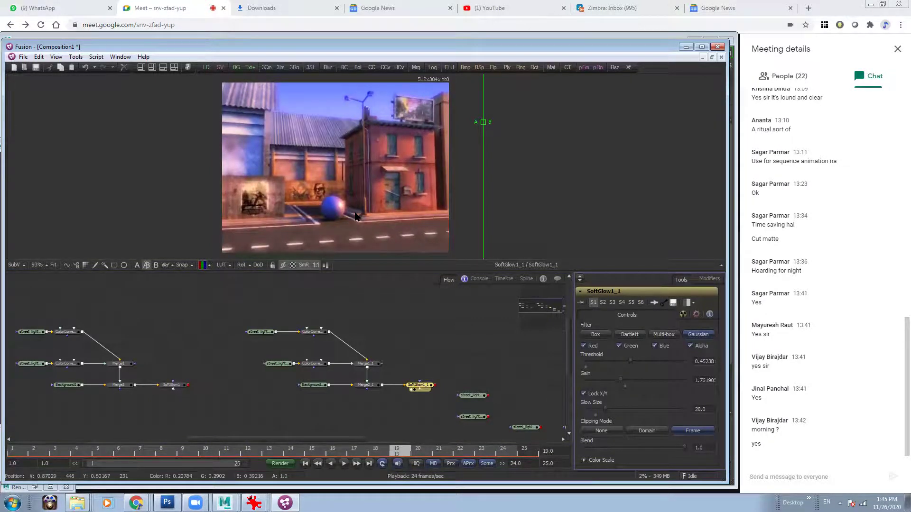
Move the six unconnected street_light loaders farther away from the duplicated tree to free space in the flow
middle_click_drag(476, 403, 309, 334)
left_click_drag(295, 292, 462, 396)
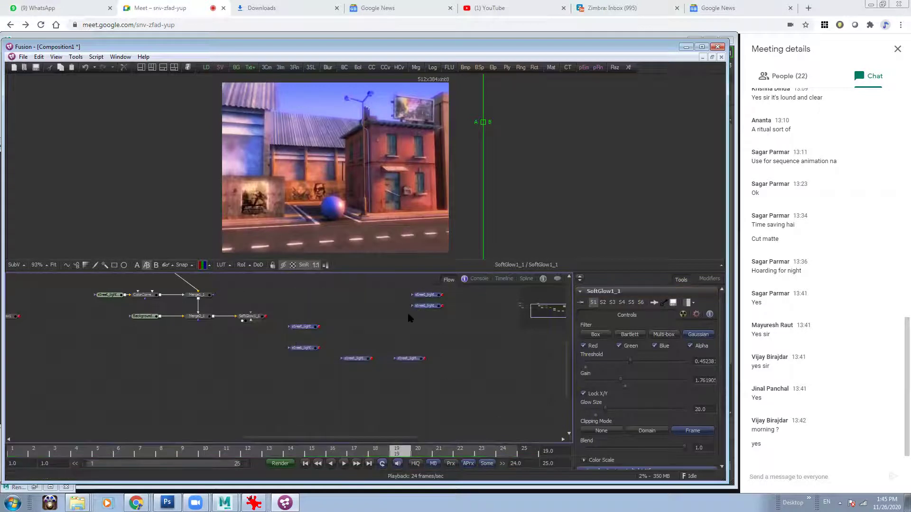
left_click_drag(315, 329, 458, 340)
middle_click_drag(391, 332, 357, 341)
middle_click_drag(426, 342, 350, 342)
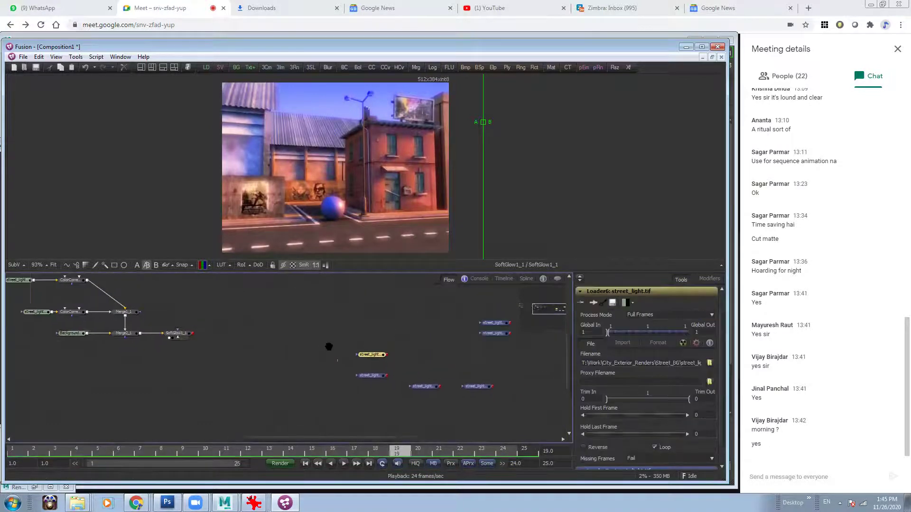
left_click_drag(434, 381, 469, 382)
Copy the entire first node tree and paste it between the second tree and the unconnected loaders
middle_click_drag(277, 352, 388, 354)
scroll(388, 355, "down", 2, "ctrl")
left_click_drag(110, 290, 239, 354)
scroll(374, 362, "right", 3, "shift")
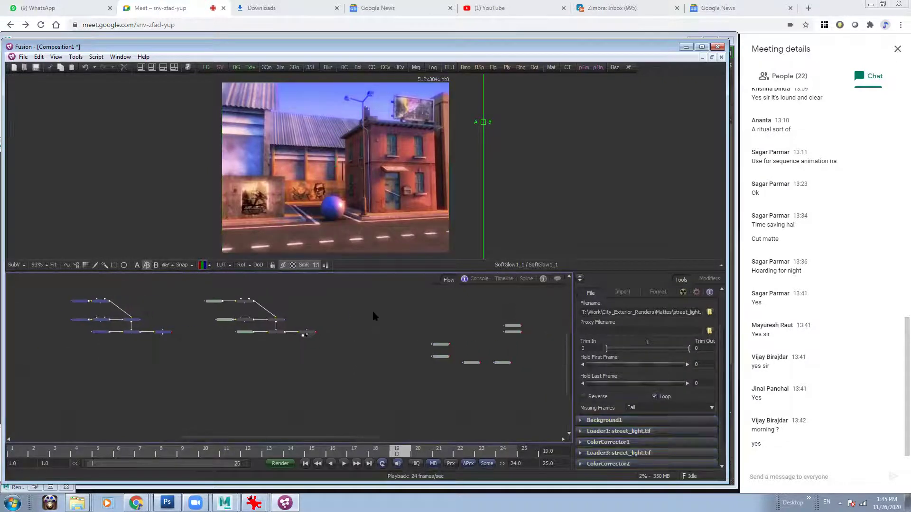
key("ctrl+v")
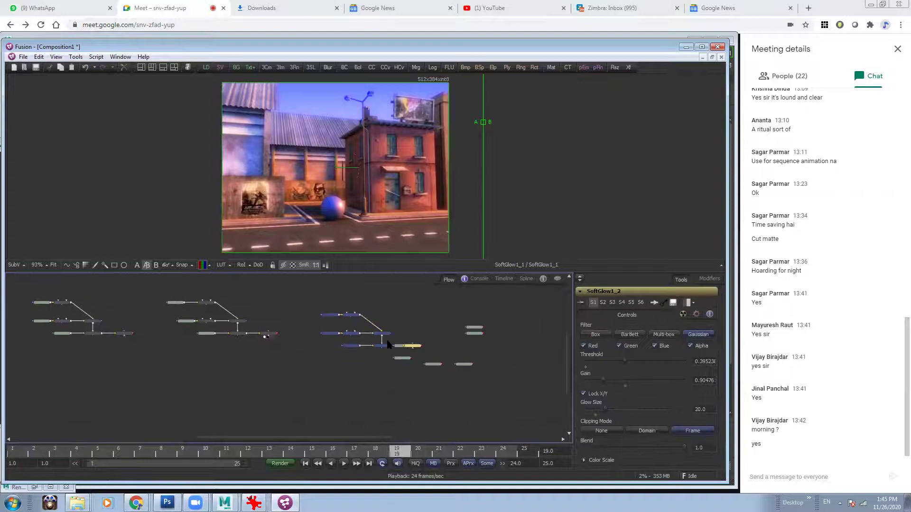
Move the first tree's Background1, Merge2 and SoftGlow1 nodes down to open space below Merge1
left_click_drag(382, 334, 362, 303)
scroll(251, 369, "up", 2, "ctrl")
middle_click_drag(231, 374, 379, 398)
mouse_move(134, 392)
left_mouse_down()
mouse_move(283, 355)
mouse_move(246, 401)
left_mouse_up()
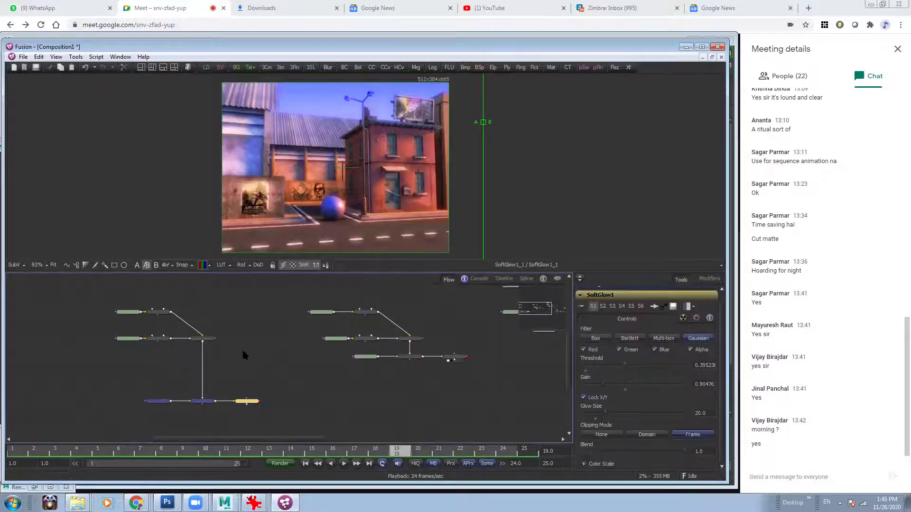
left_click(242, 355)
scroll(339, 218, "up", 1, "ctrl")
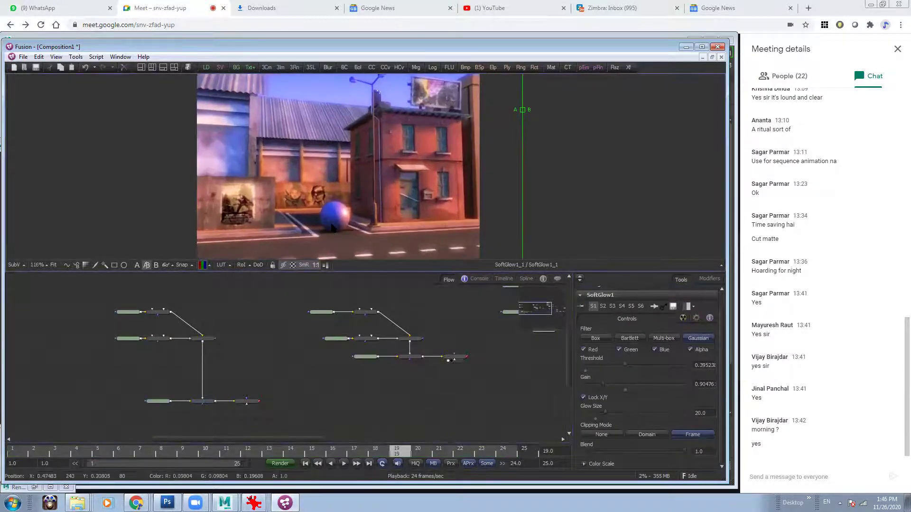
middle_click_drag(189, 353, 209, 345)
left_click_drag(206, 66, 170, 355)
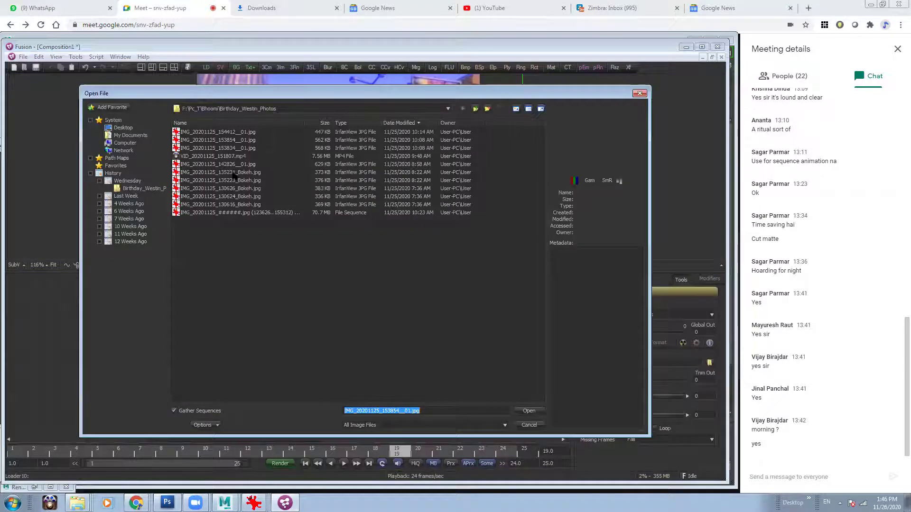
key("Escape")
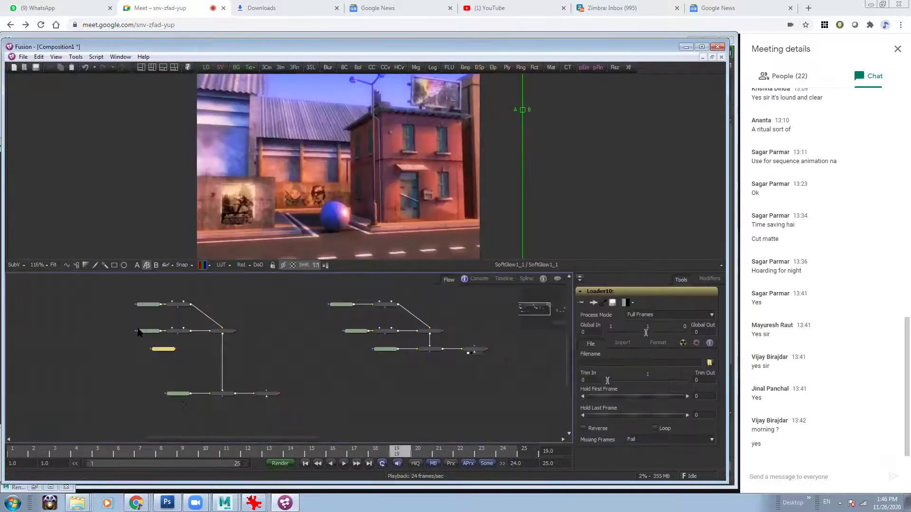
key("Delete")
Duplicate the first tree's Fill_Bg loader below the original and point the copy to street_light.tif in the Kicker_Ch1 folder
left_click(148, 330)
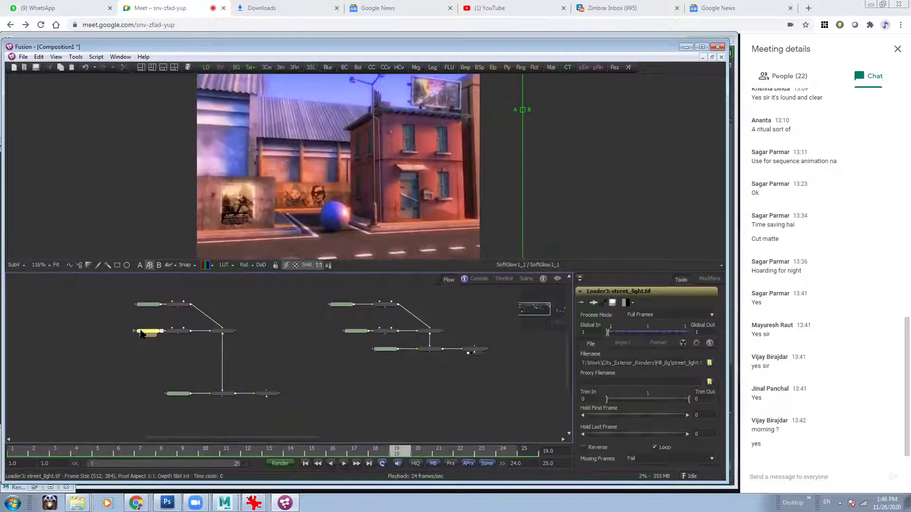
key("ctrl+c")
key("ctrl+v")
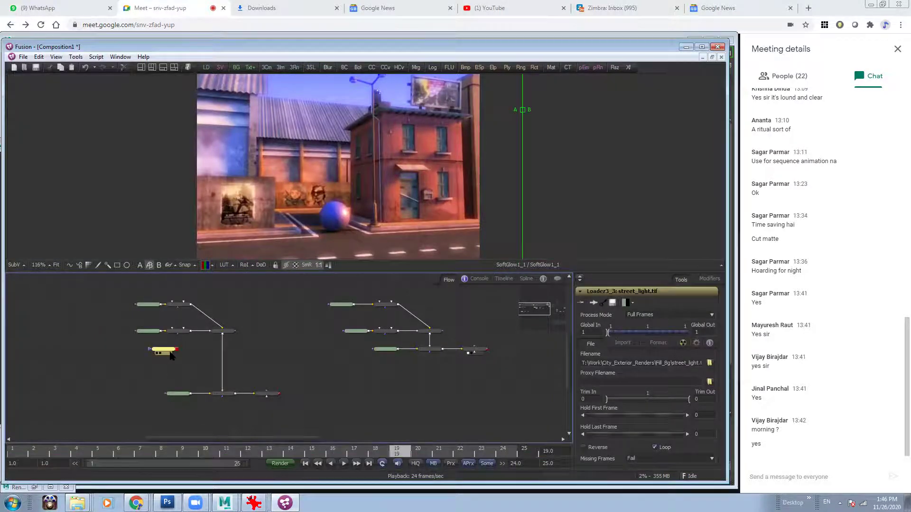
left_click(709, 363)
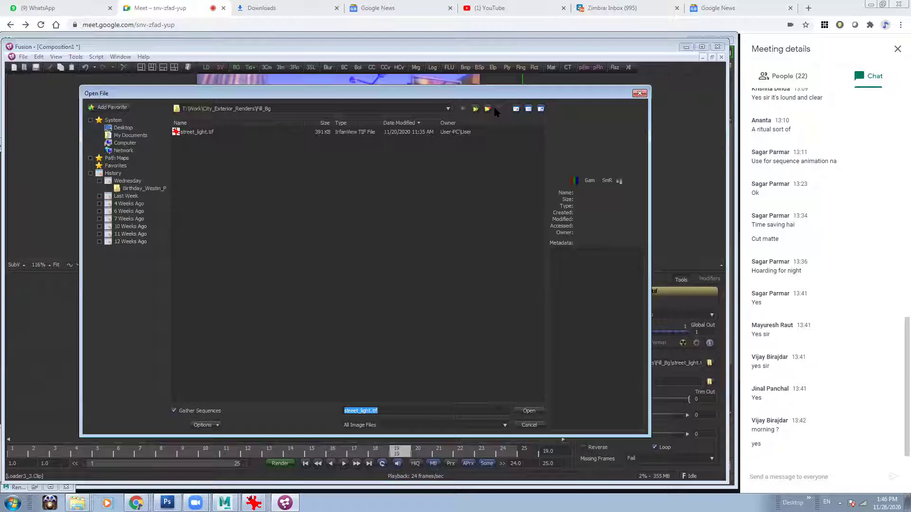
left_click(475, 109)
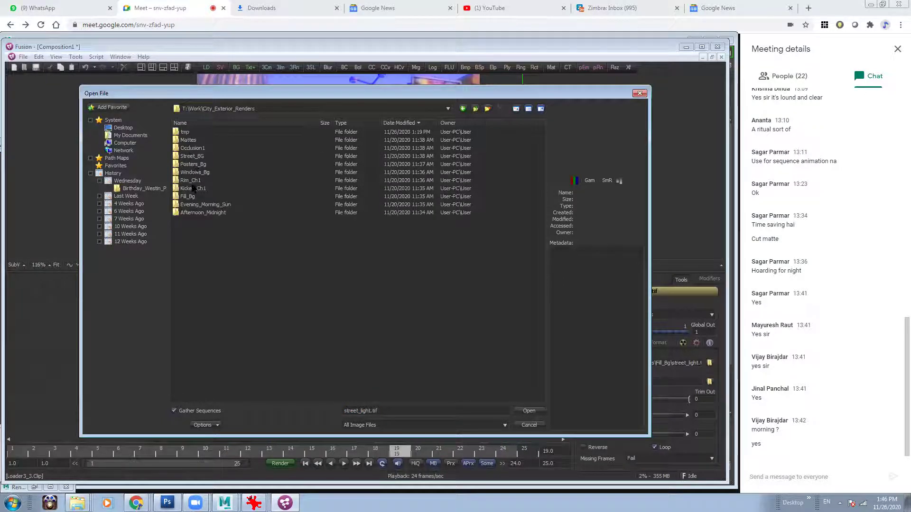
double_click(194, 189)
double_click(197, 134)
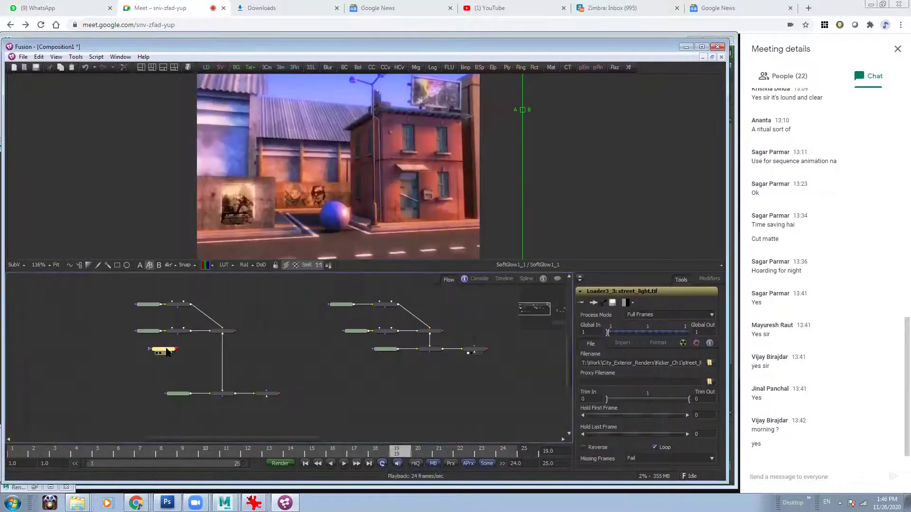
Merge the Kicker_Ch1 loader into the first tree below Merge1 with the Screen apply mode and check the result in the viewer
left_click_drag(176, 349, 222, 335)
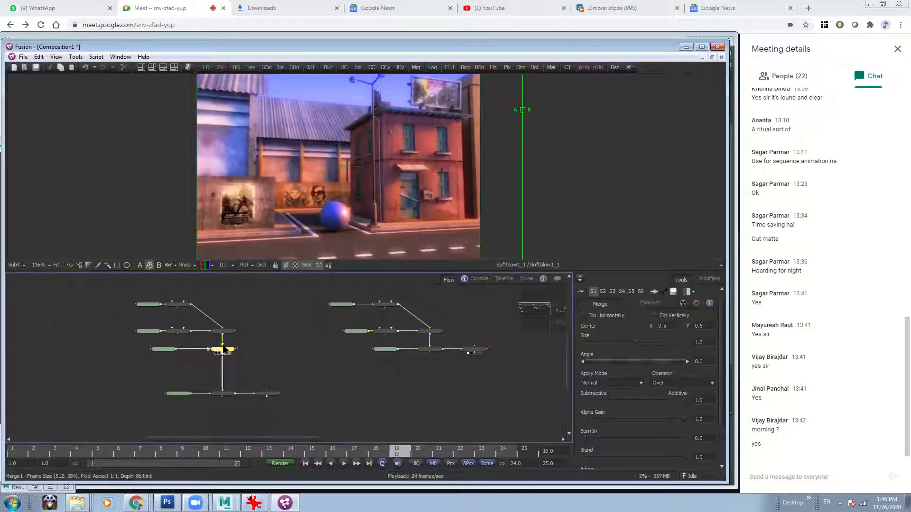
left_click(611, 383)
left_click(593, 396)
middle_click_drag(338, 204, 366, 202)
left_click_drag(228, 350, 263, 233)
left_click_drag(227, 332, 254, 228)
left_click_drag(165, 350, 171, 183)
left_click(227, 352)
Duplicate the Kicker_Ch1 loader below the original and point the copy to street_light.tif in the Rim_Ch1 folder
left_click(165, 350)
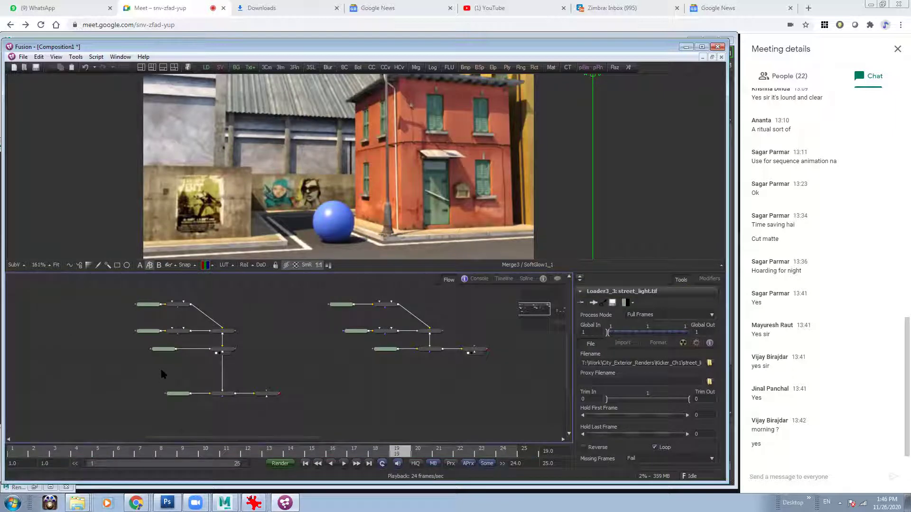
key("ctrl+v")
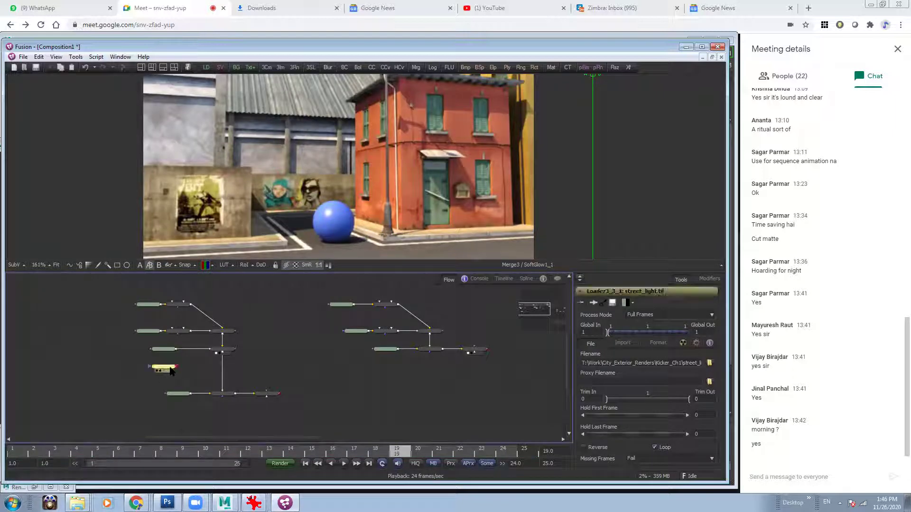
left_click(709, 363)
left_click(475, 110)
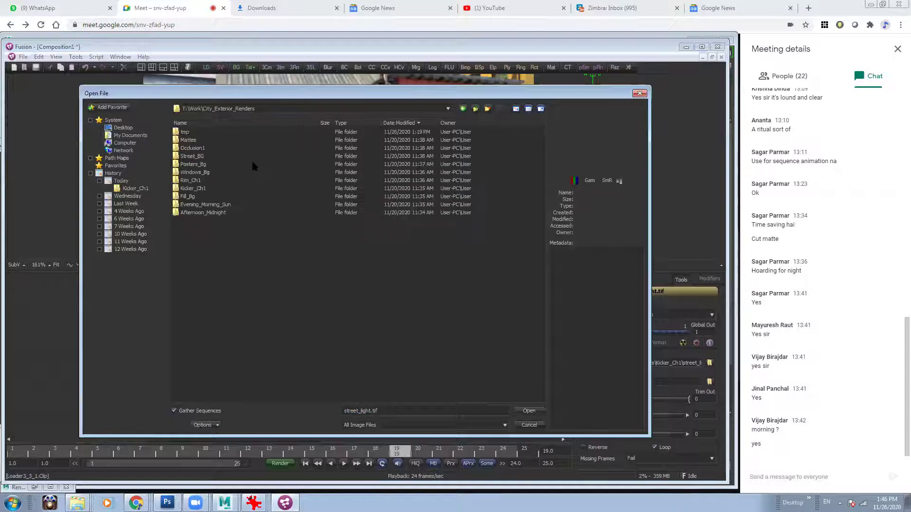
double_click(192, 181)
double_click(194, 132)
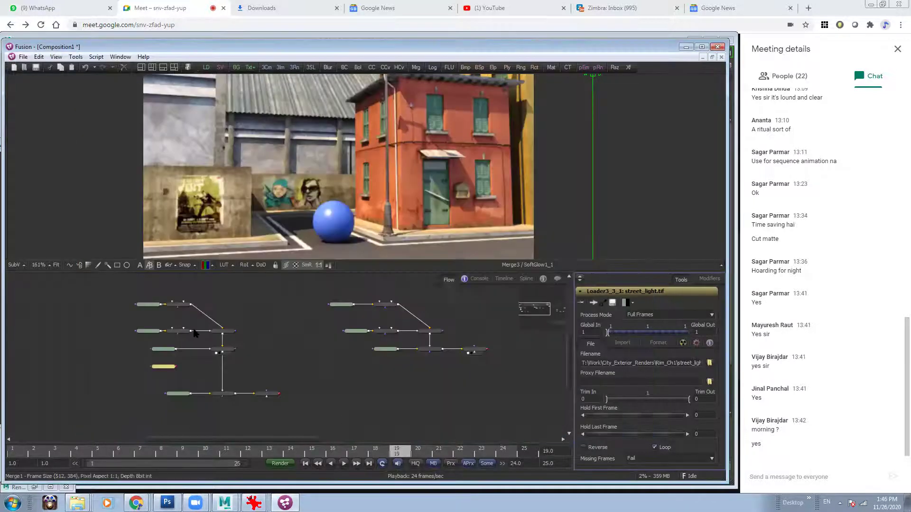
Merge the Rim_Ch1 loader below Merge3 with the Screen apply mode and view SoftGlow1
scroll(205, 368, "up", 3, "ctrl")
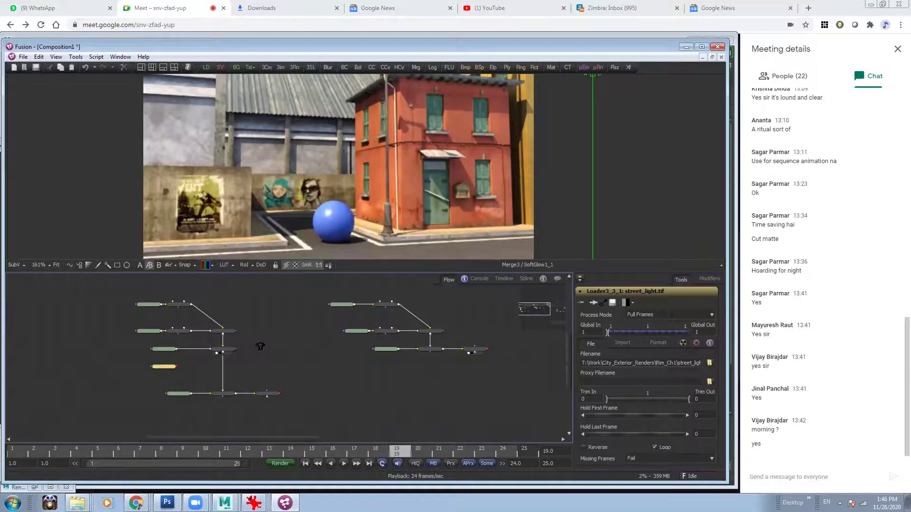
left_click_drag(159, 365, 247, 346)
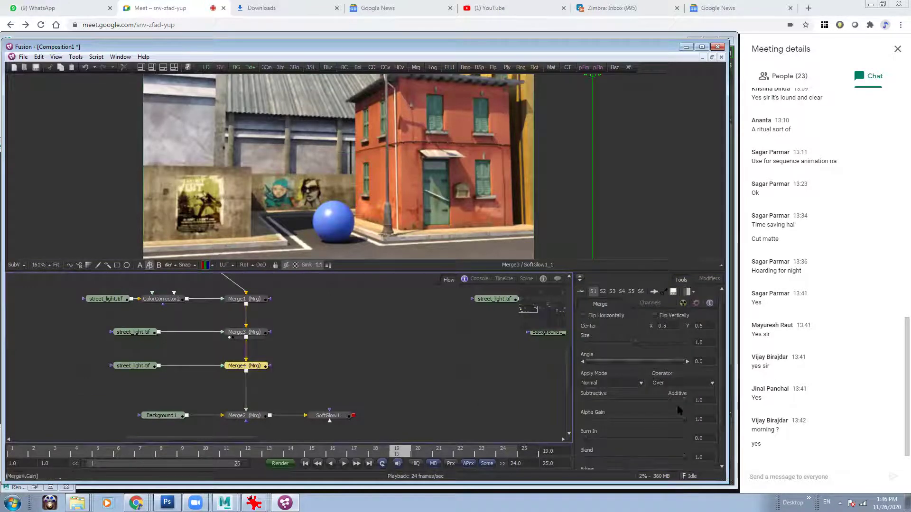
left_click(616, 383)
left_click(607, 400)
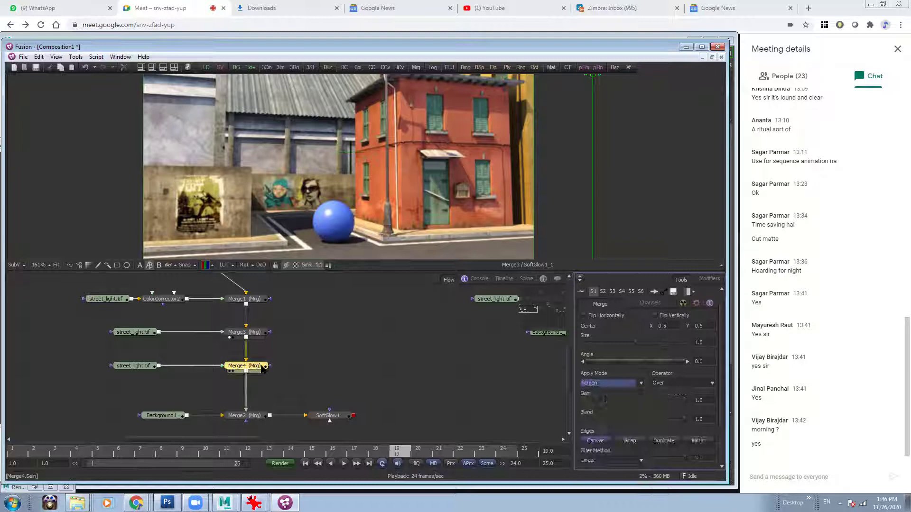
left_click(313, 421)
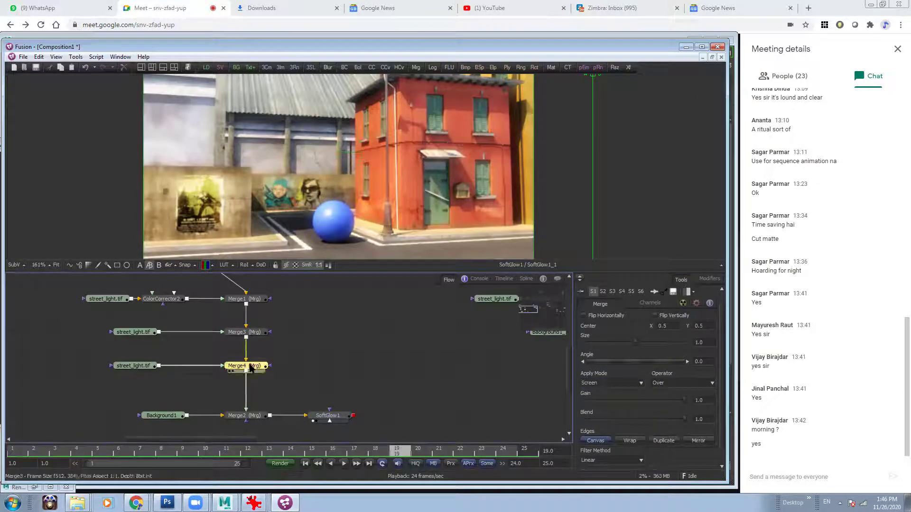
Insert a BrightnessContrast node between the Rim_Ch1 loader and Merge4, and raise its gain to 5.0
left_click_drag(137, 366, 81, 366)
left_click(82, 366)
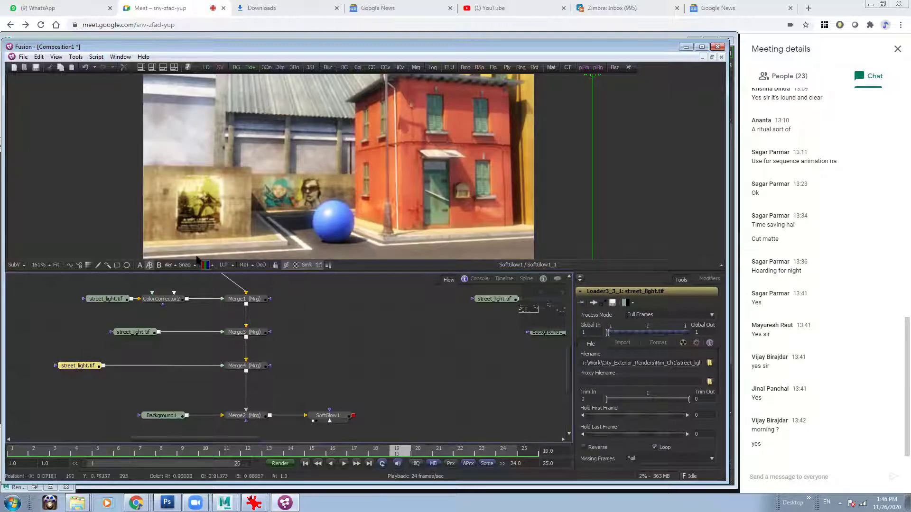
left_click(345, 67)
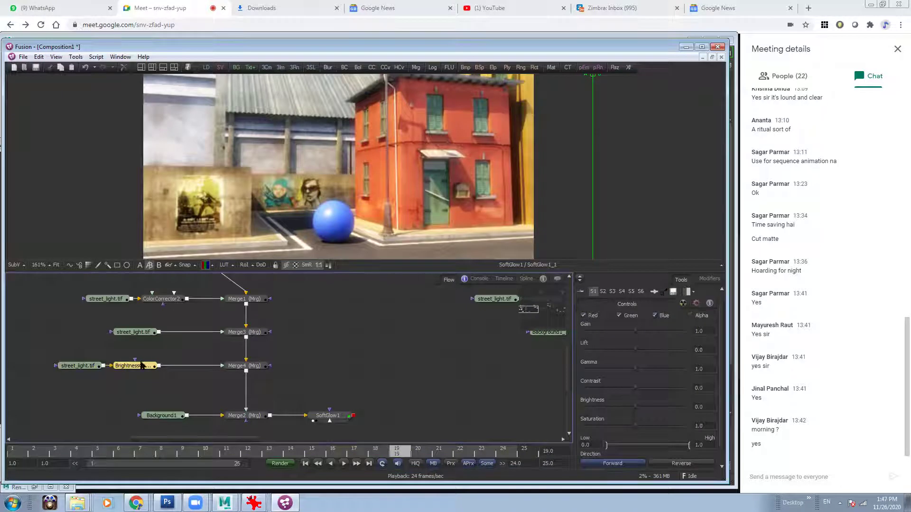
left_click_drag(141, 363, 170, 364)
left_click_drag(635, 336, 686, 335)
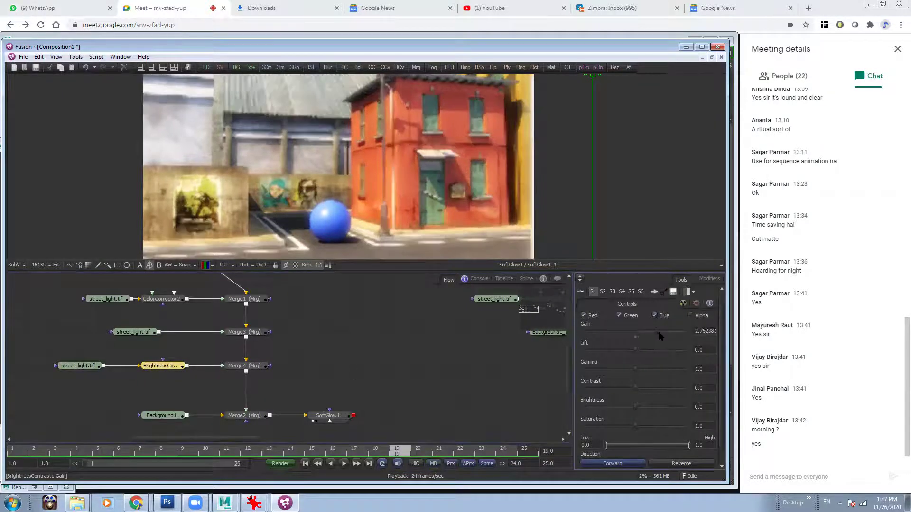
scroll(372, 175, "up", 5, "ctrl")
middle_click_drag(297, 212, 298, 130)
left_click_drag(685, 332, 826, 342)
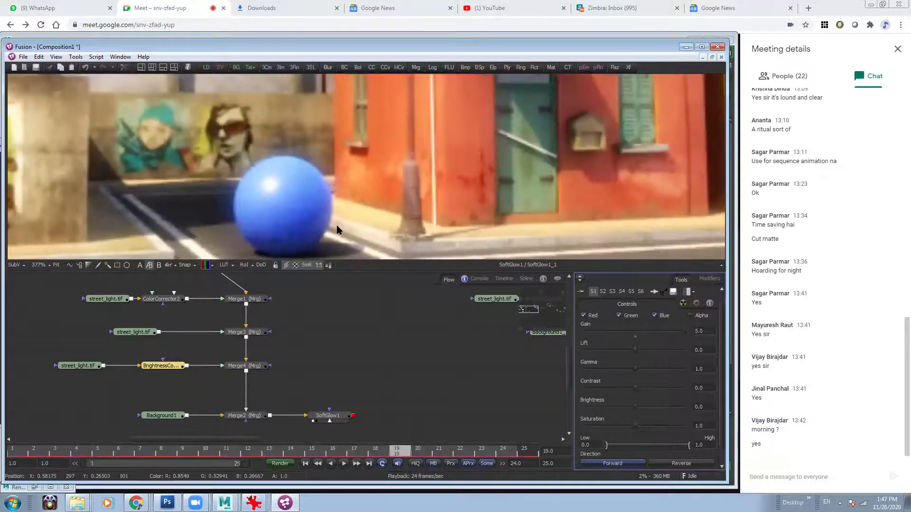
Insert a BrightnessContrast node between the Kicker_Ch1 loader and Merge3, set its gain to 5.0, and move the loader farther from it
left_click_drag(138, 340, 111, 339)
left_click(359, 68)
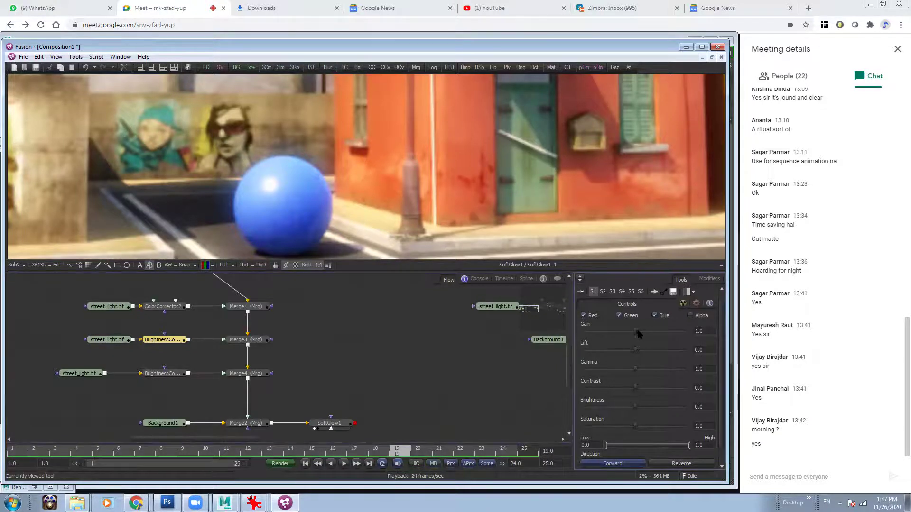
left_click_drag(637, 334, 686, 331)
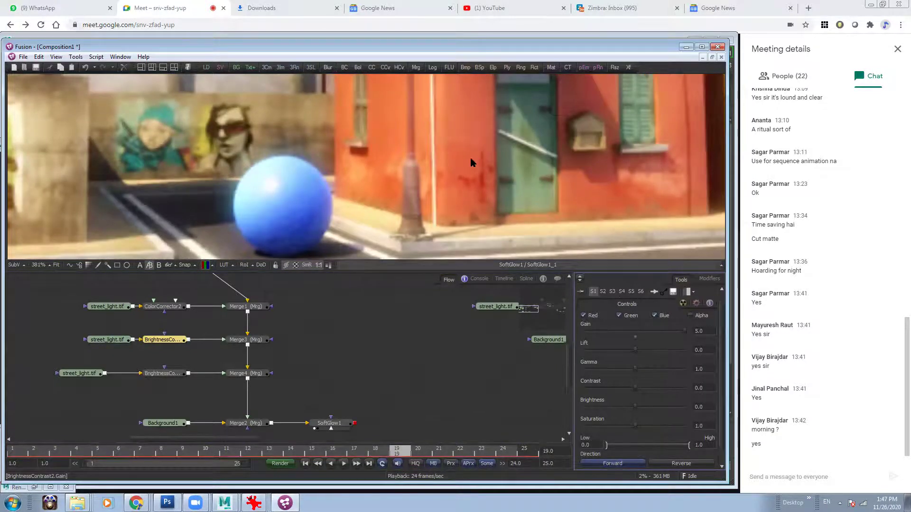
scroll(474, 162, "down", 5, "ctrl")
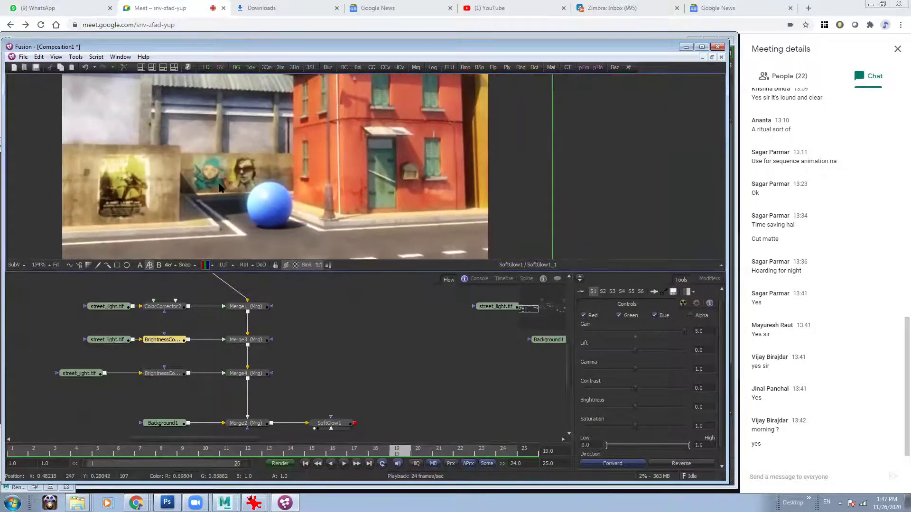
mouse_move(683, 331)
left_mouse_down()
mouse_move(634, 336)
mouse_move(688, 337)
mouse_move(622, 328)
mouse_move(692, 334)
left_mouse_up()
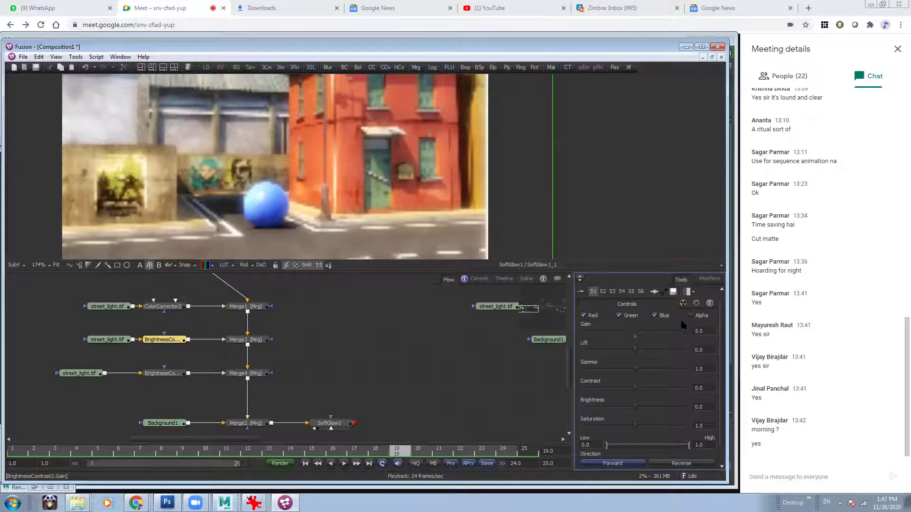
scroll(359, 173, "down", 2)
left_click_drag(105, 342, 50, 342)
Copy the Kicker_Ch1 and Rim_Ch1 loaders together with their BrightnessContrast nodes
scroll(209, 332, "down", 2)
left_click(175, 314)
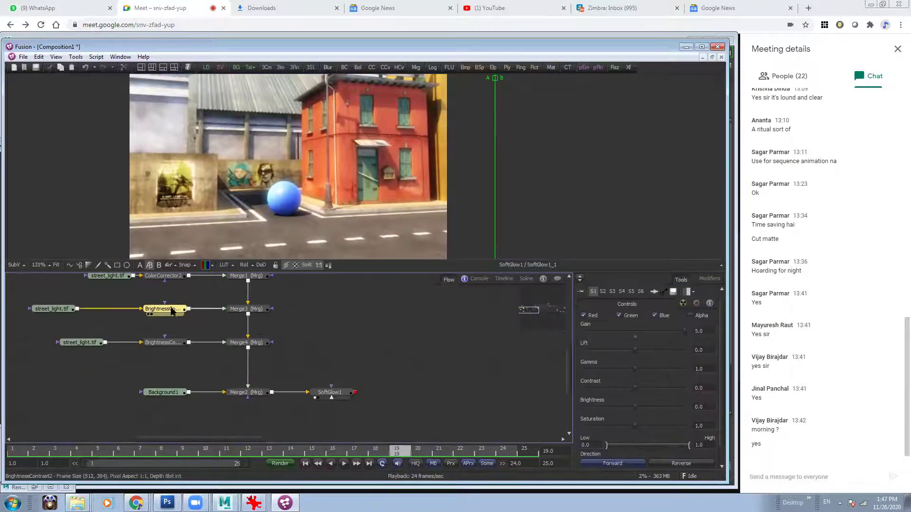
left_click_drag(16, 290, 177, 355)
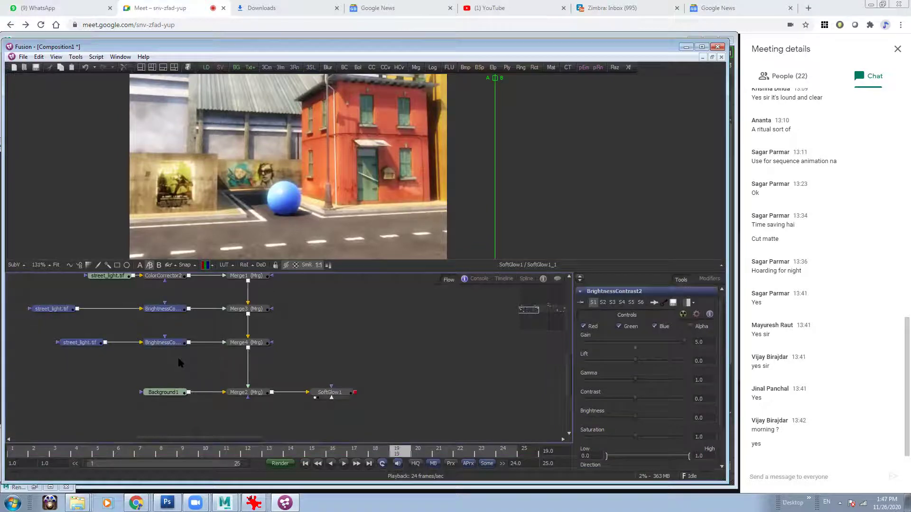
Rearrange the second tree's upper loaders, color correctors and Merge1_1 to open space above Merge2_1
middle_click_drag(346, 359, 231, 369)
middle_click_drag(403, 359, 245, 396)
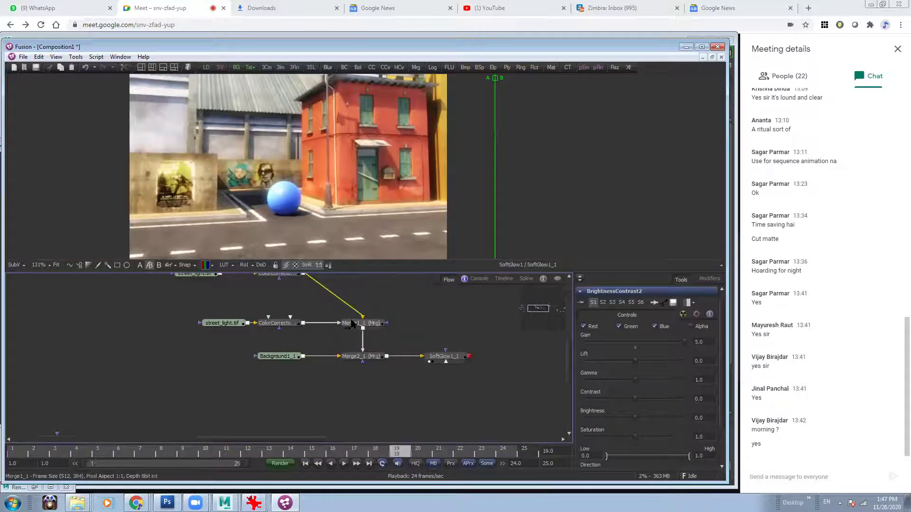
scroll(352, 323, "up", 3)
left_click(196, 331)
left_click_drag(280, 331, 285, 295)
scroll(422, 358, "down", 2, "ctrl")
left_click_drag(210, 359, 374, 333)
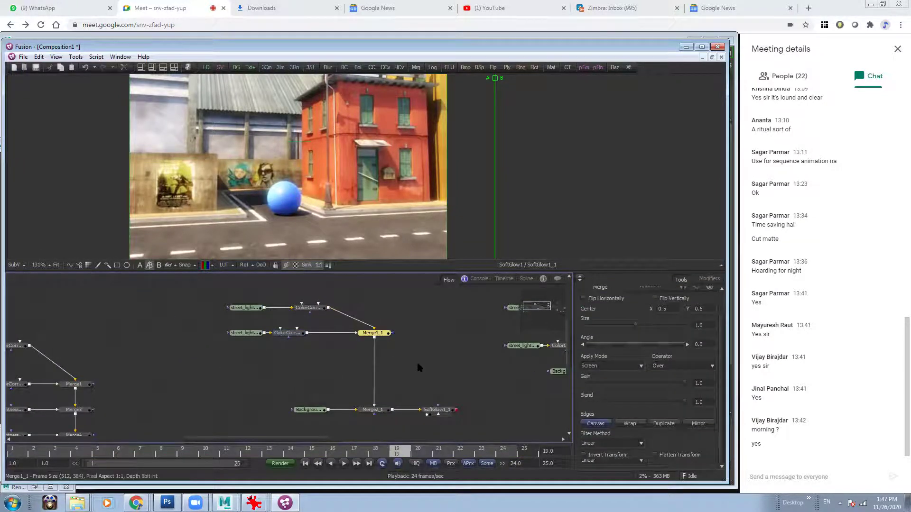
Paste the kicker and rim branches into the second tree's free space and align the upper branch with the nodes above
key("ctrl+v")
key("ctrl+v")
left_click_drag(325, 382, 259, 356)
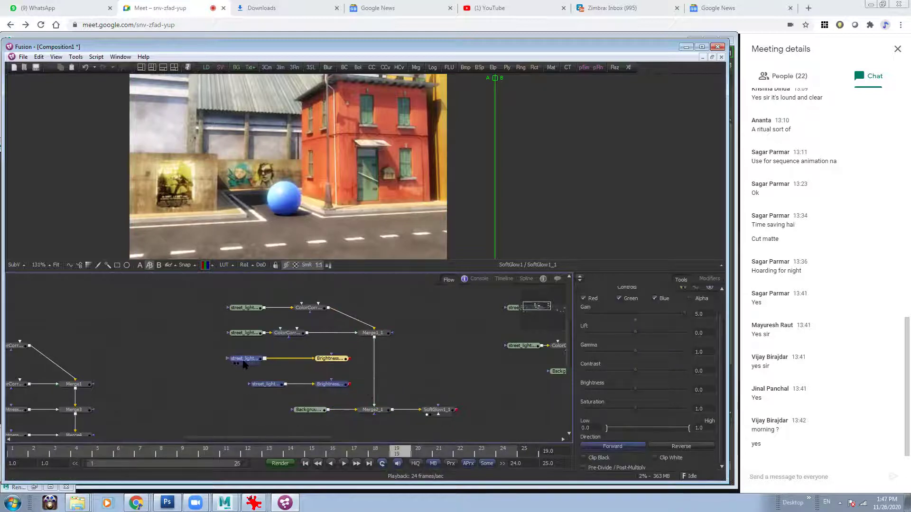
left_click(332, 359)
left_click_drag(334, 359, 314, 360)
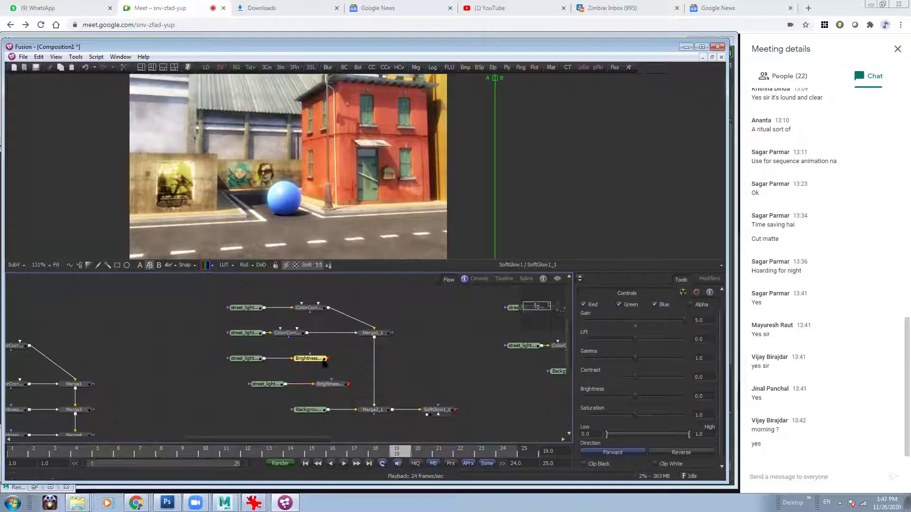
Connect both pasted branches through new merges between Merge1_1 and Merge2_1, and view Merge2_1
left_click_drag(328, 359, 375, 336)
key("1")
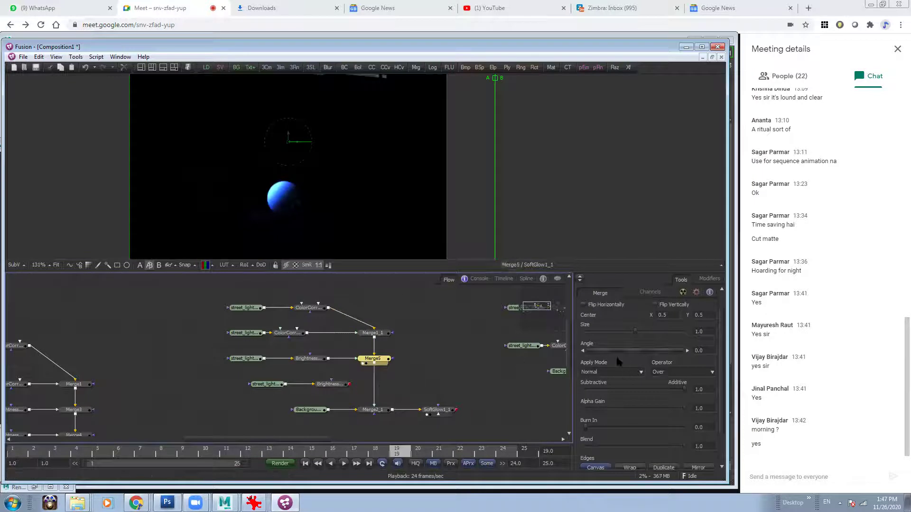
left_click(352, 388)
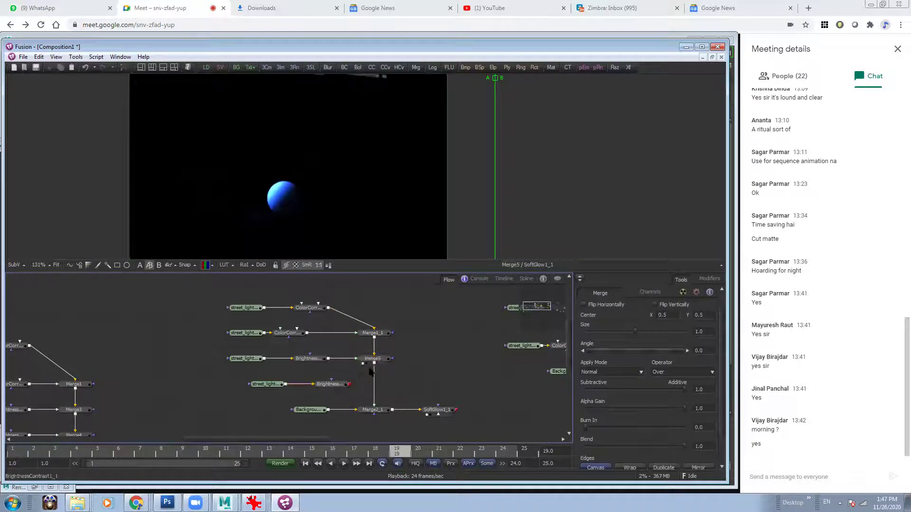
left_click_drag(372, 371, 374, 384)
left_click(373, 409)
key("1")
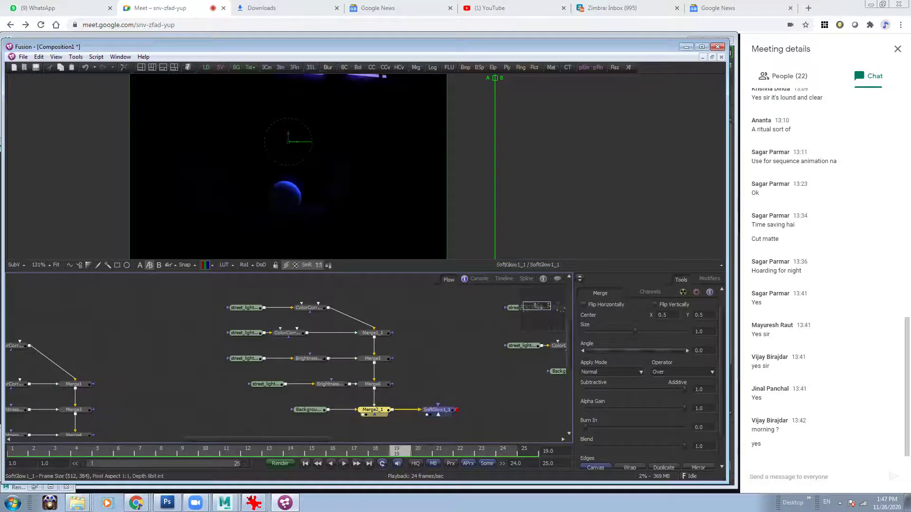
Set the apply mode of Merge5 and Merge6 in the second tree to Screen
left_click(372, 359)
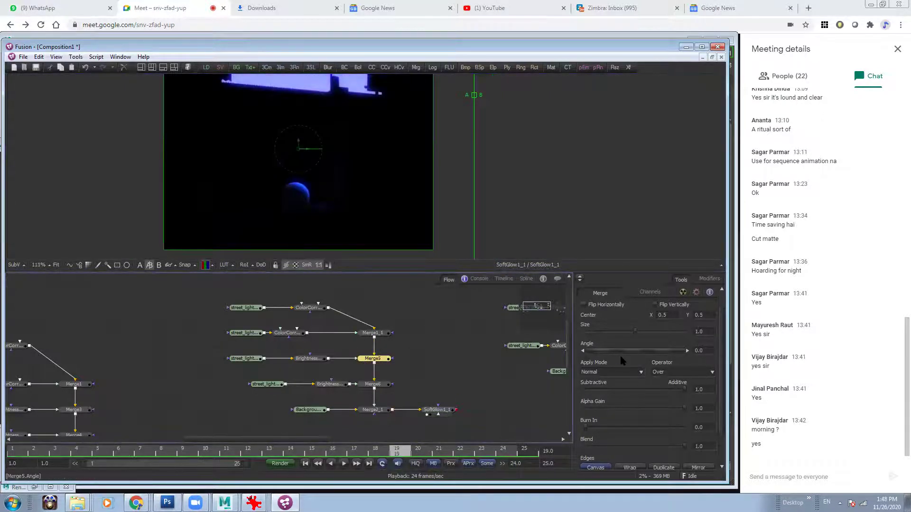
left_click(593, 380)
left_click(375, 384)
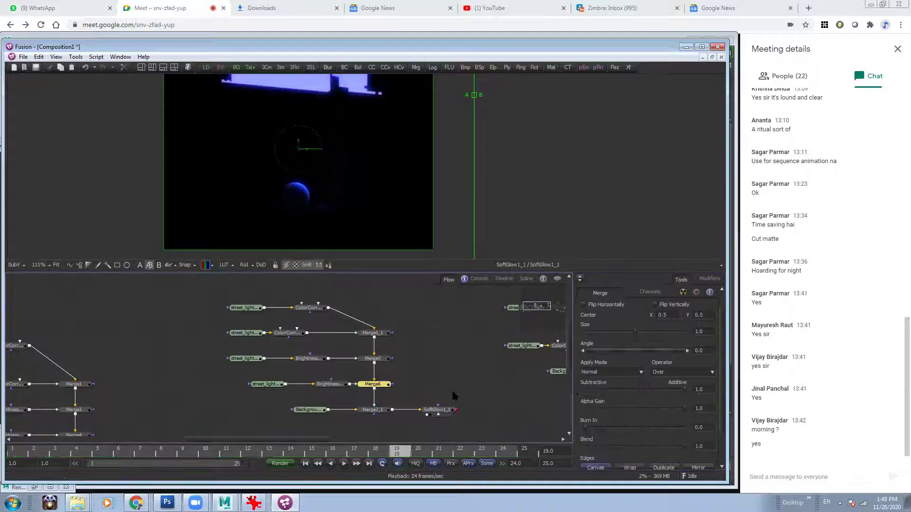
left_click(617, 372)
left_click(593, 387)
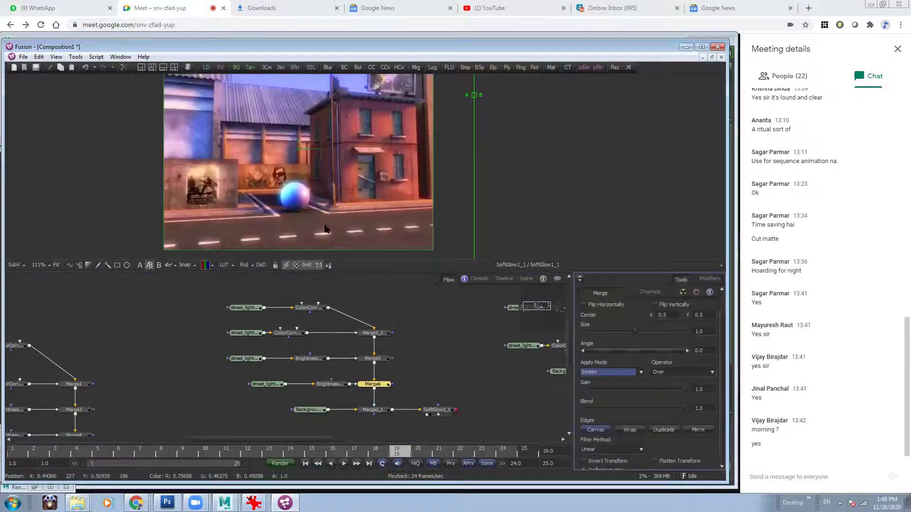
Set the gain of the second tree's kicker BrightnessContrast to about 2.10 and of its rim BrightnessContrast to about 0.92
left_click(310, 358)
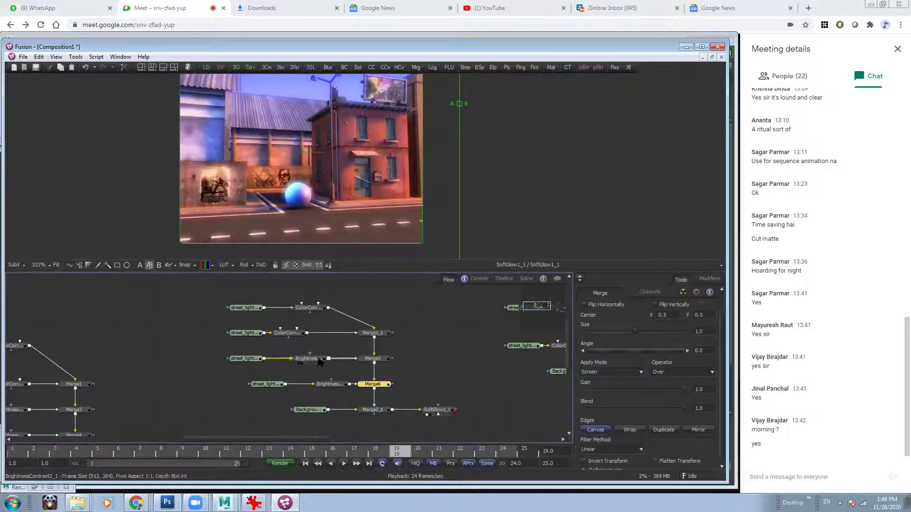
left_click_drag(673, 324, 646, 317)
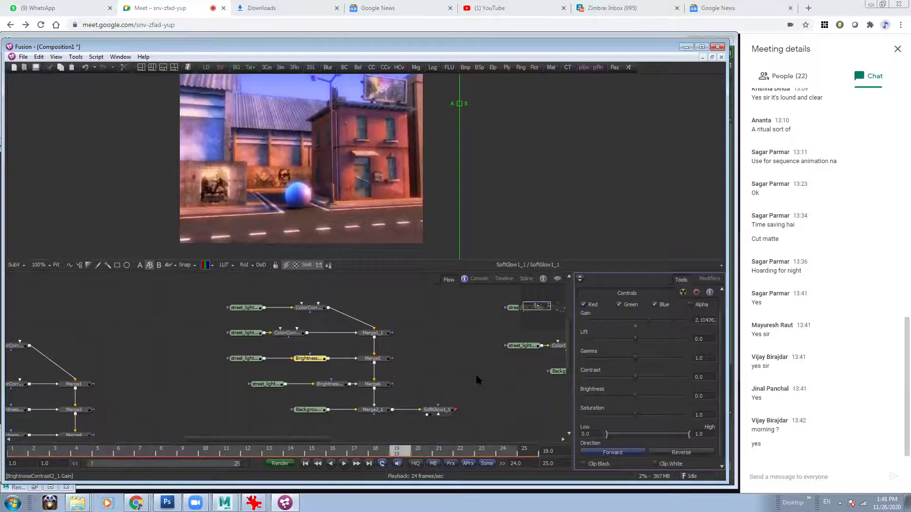
left_click(328, 385)
left_click_drag(681, 319, 646, 322)
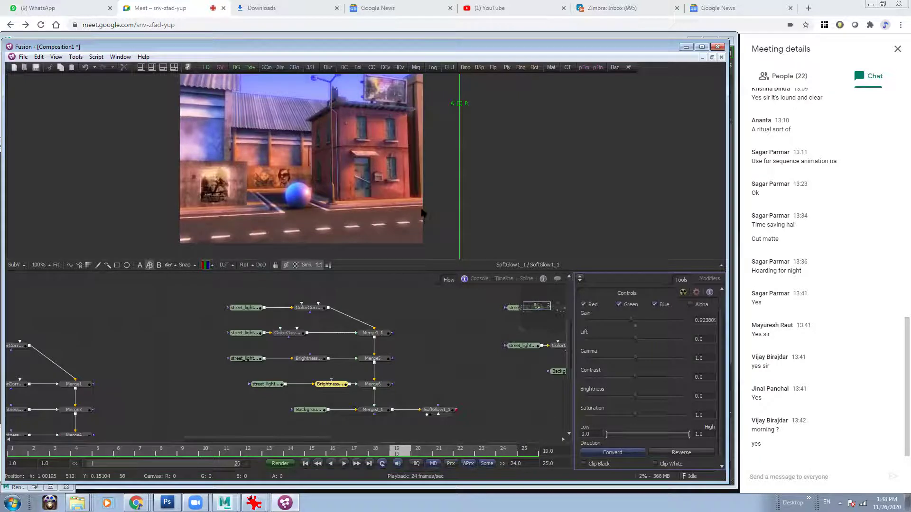
scroll(310, 144, "up", 1)
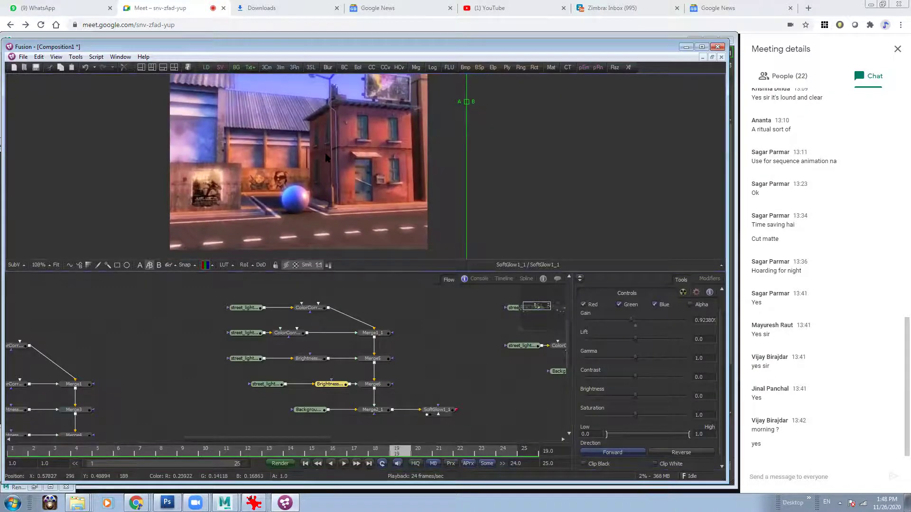
Align the second tree's rim loader, rim BrightnessContrast, second color corrector and Background1_1 with their columns
left_click(268, 387)
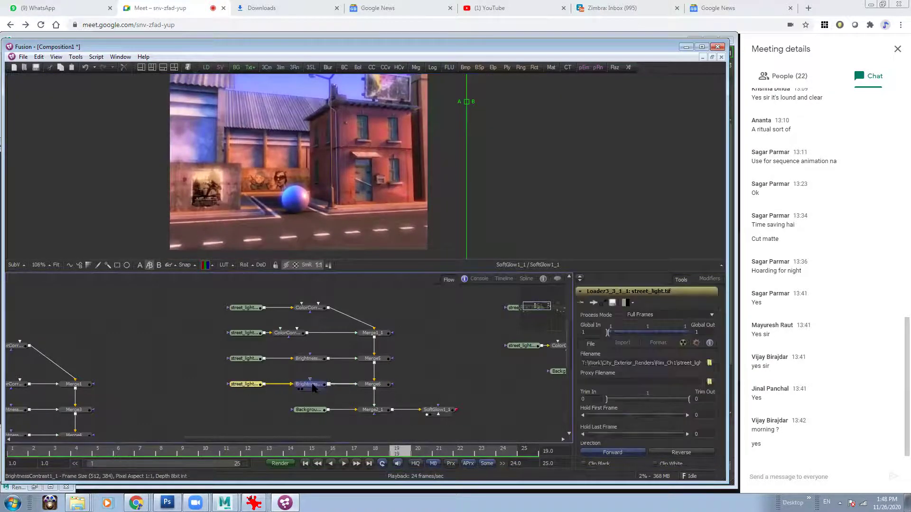
left_click(314, 388)
left_click(308, 332)
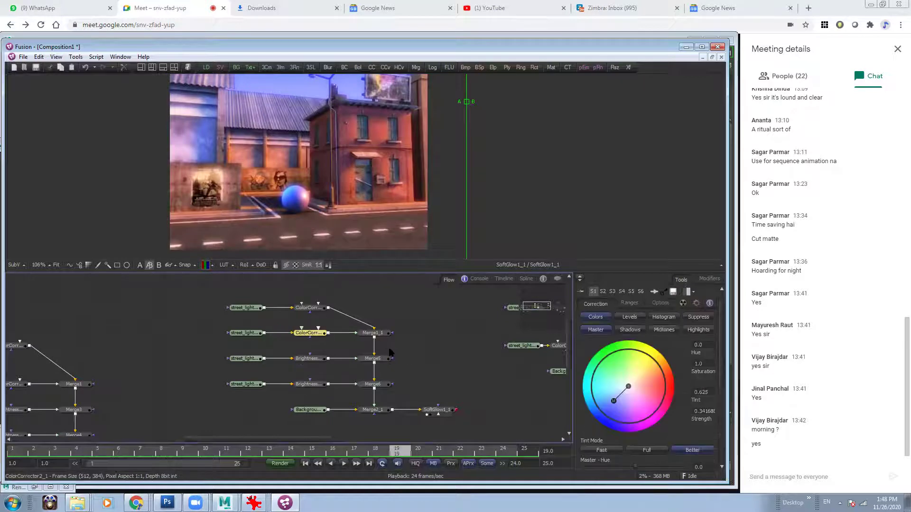
scroll(367, 362, "up", 2, "ctrl")
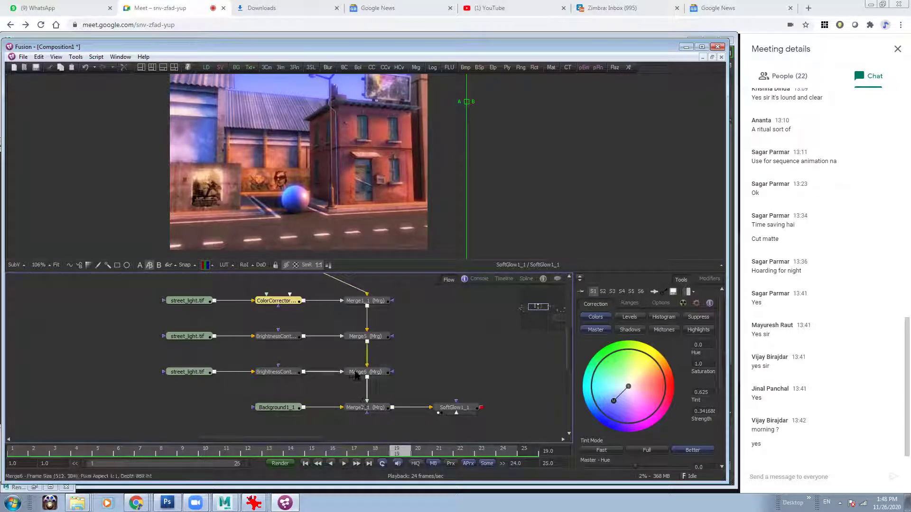
scroll(426, 346, "down", 4, "ctrl")
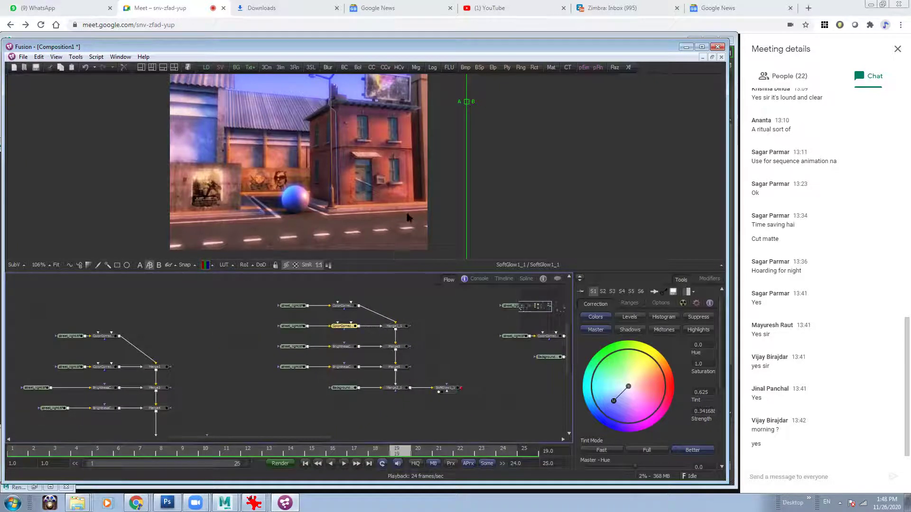
scroll(385, 206, "down", 1, "ctrl")
scroll(357, 222, "down", 1, "ctrl")
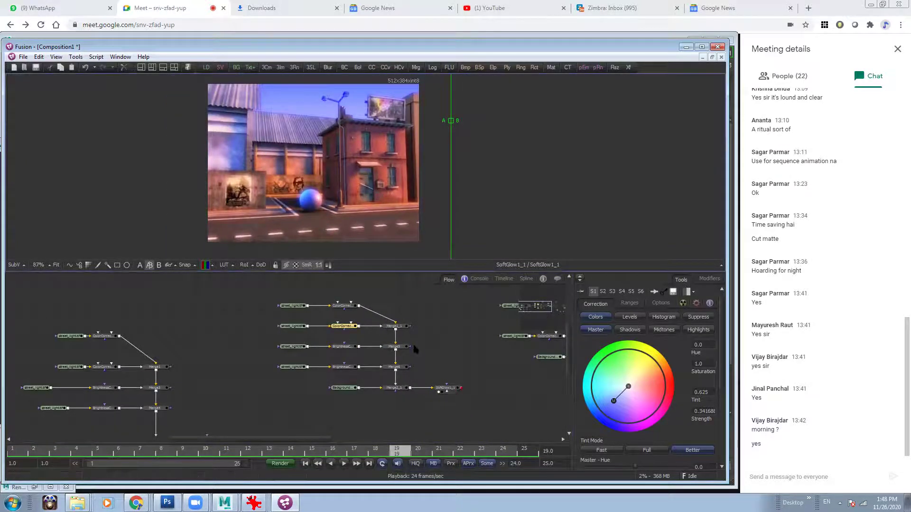
left_click_drag(348, 390, 297, 390)
scroll(429, 338, "up", 1, "ctrl")
scroll(450, 344, "up", 2, "ctrl")
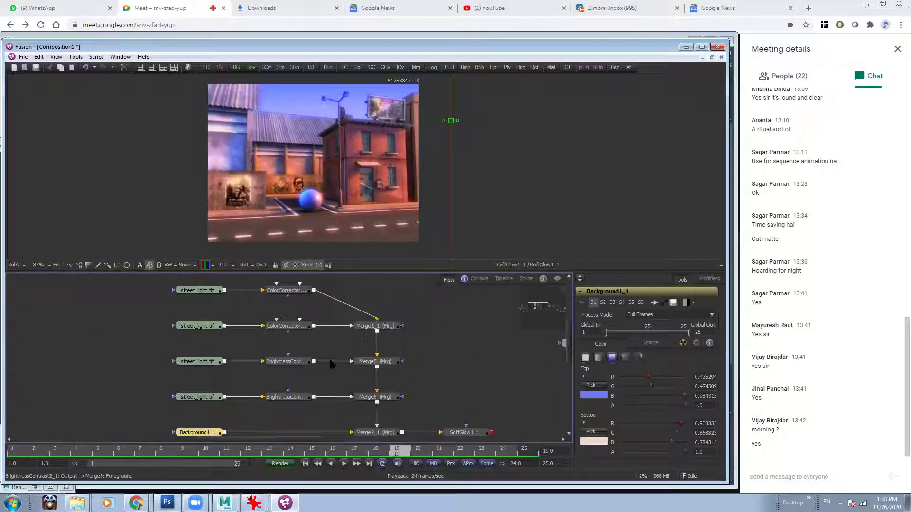
Delete Merge5 and Merge6, leaving both BrightnessContrast nodes of the second tree disconnected
left_click_drag(336, 360, 341, 399)
left_click(340, 398)
left_click(363, 363)
key("Delete")
left_click(365, 398)
key("Delete")
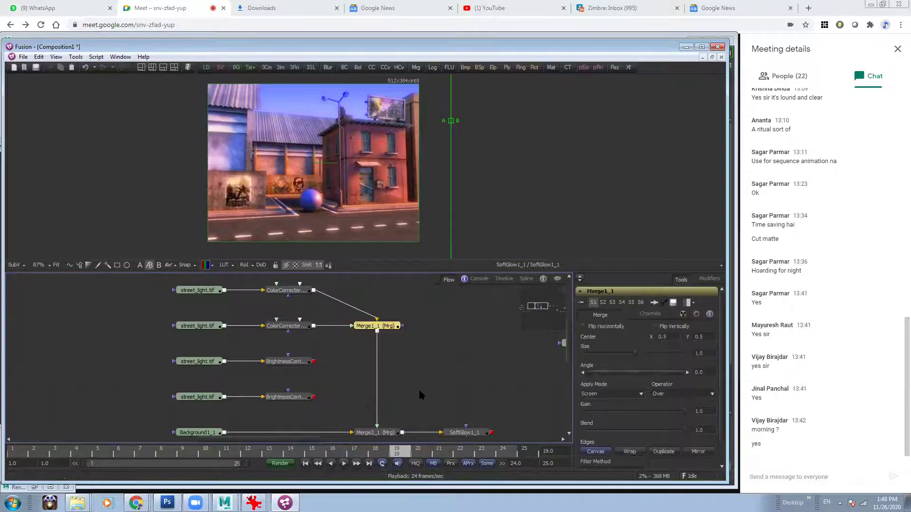
Connect the kicker BrightnessContrast to Merge1_1's output through a new merge and set its apply mode to Screen
left_click(290, 363)
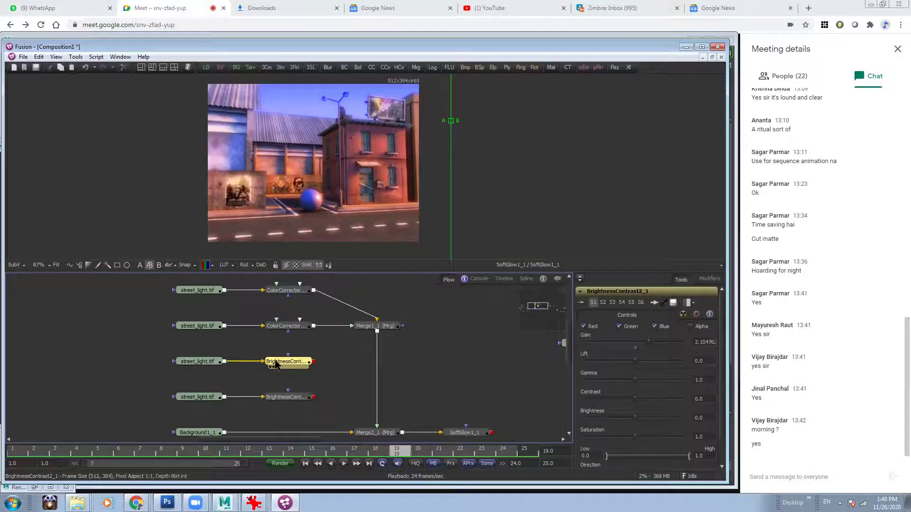
left_click_drag(285, 363, 308, 191)
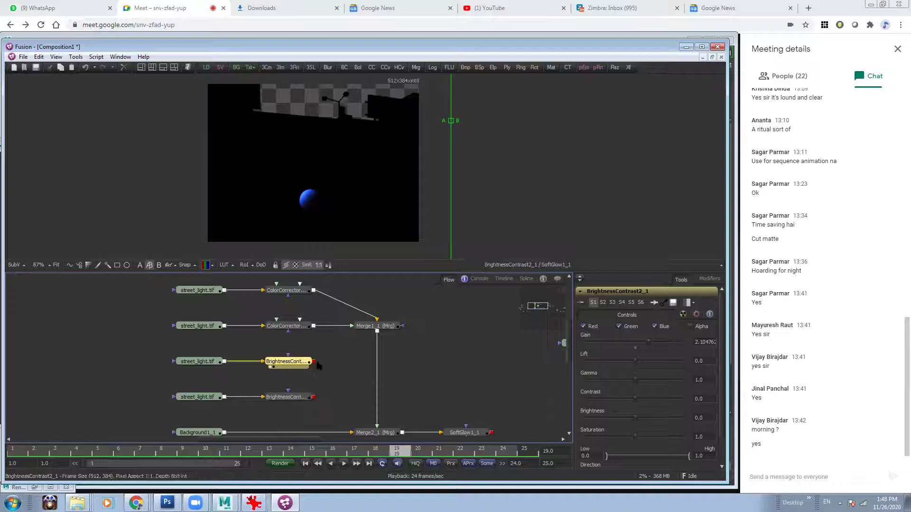
left_click_drag(339, 357, 377, 331)
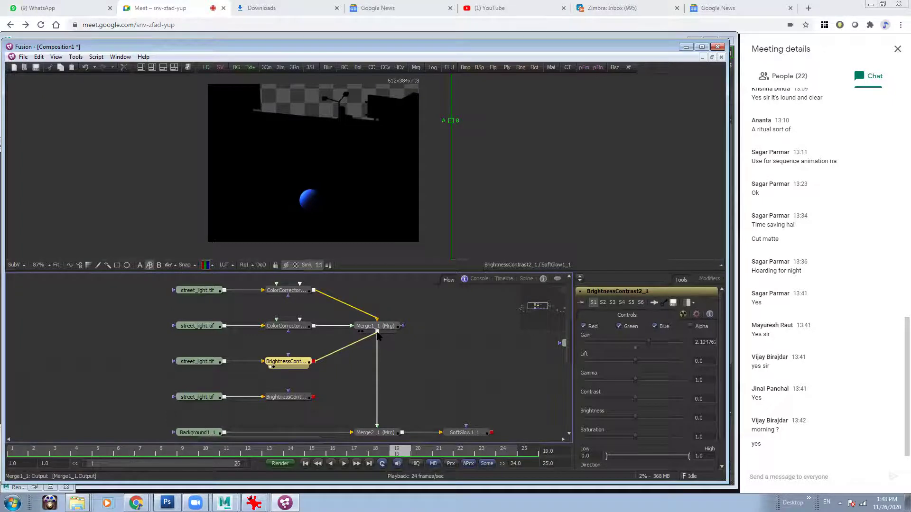
mouse_move(377, 331)
left_mouse_down()
mouse_move(314, 362)
mouse_move(376, 360)
mouse_move(382, 337)
left_mouse_up()
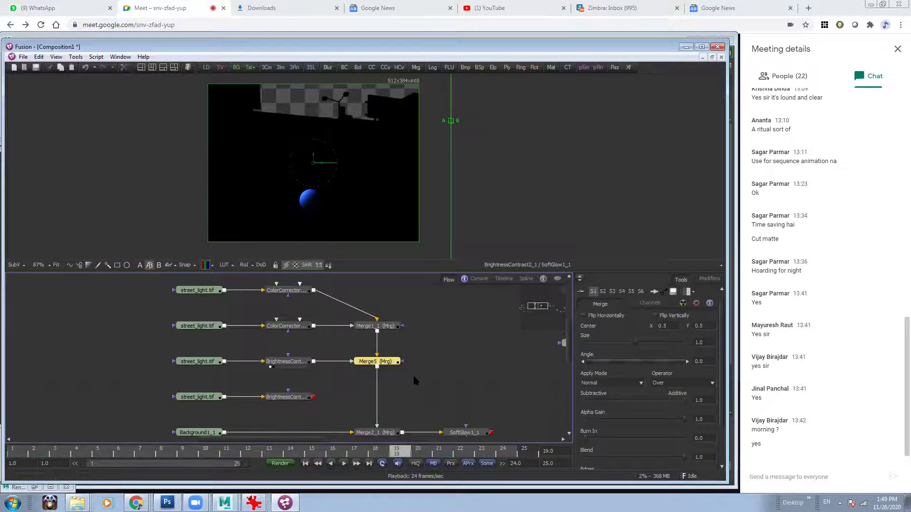
left_click(624, 383)
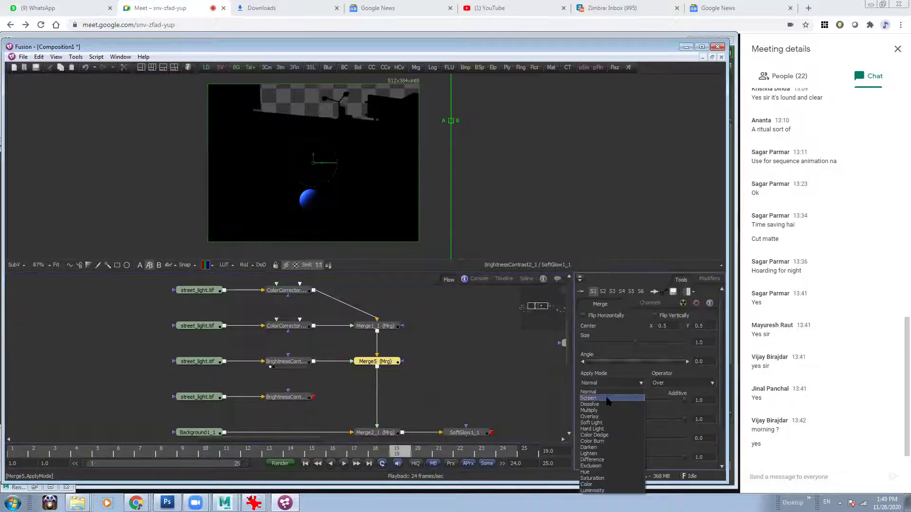
left_click(590, 397)
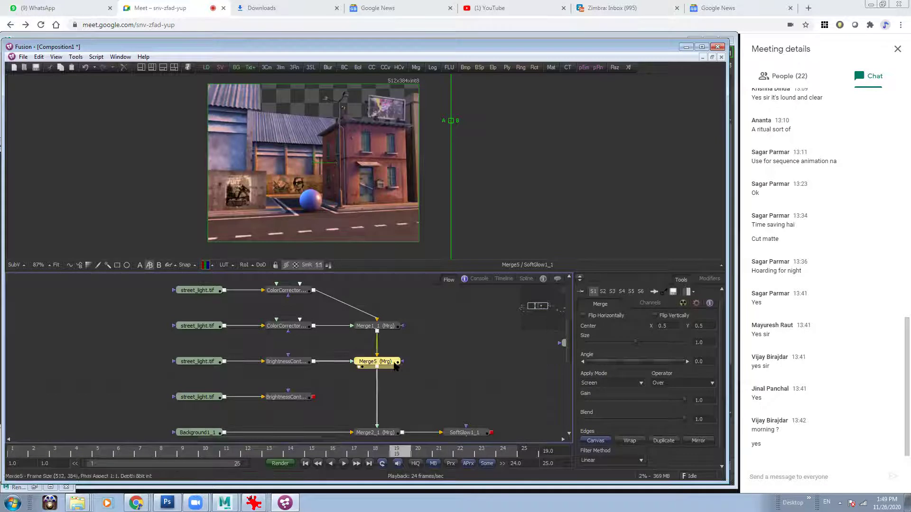
Connect the rim BrightnessContrast to Merge5's output through a new merge and set its apply mode to Screen
scroll(365, 350, "down", 2)
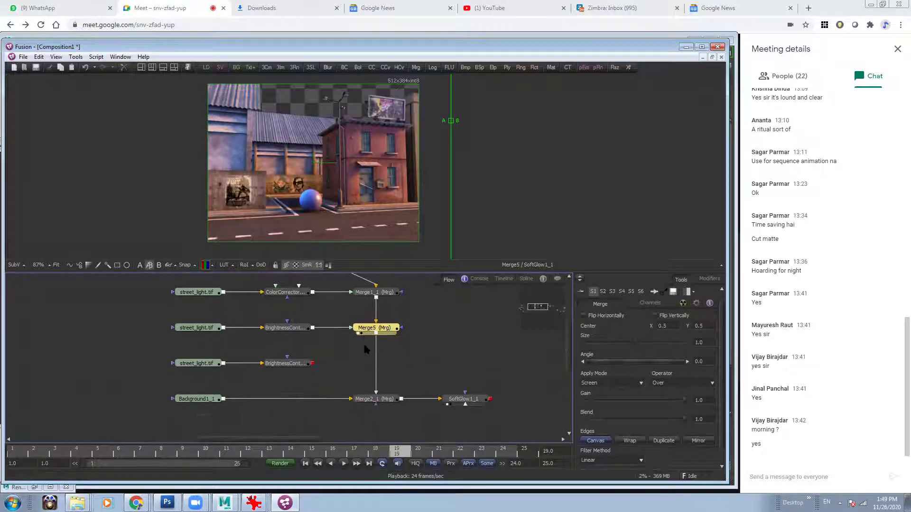
left_click(204, 362)
key("1")
left_click(298, 363)
key("1")
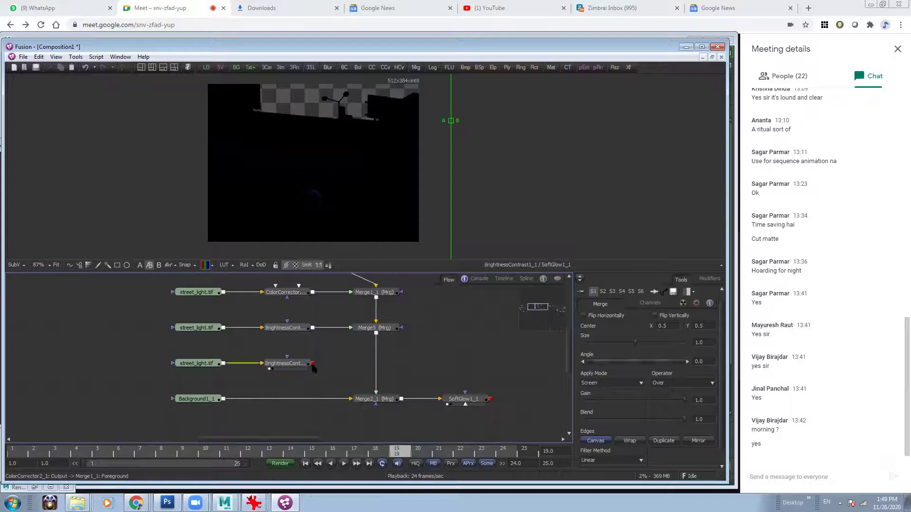
left_click_drag(347, 350, 378, 337)
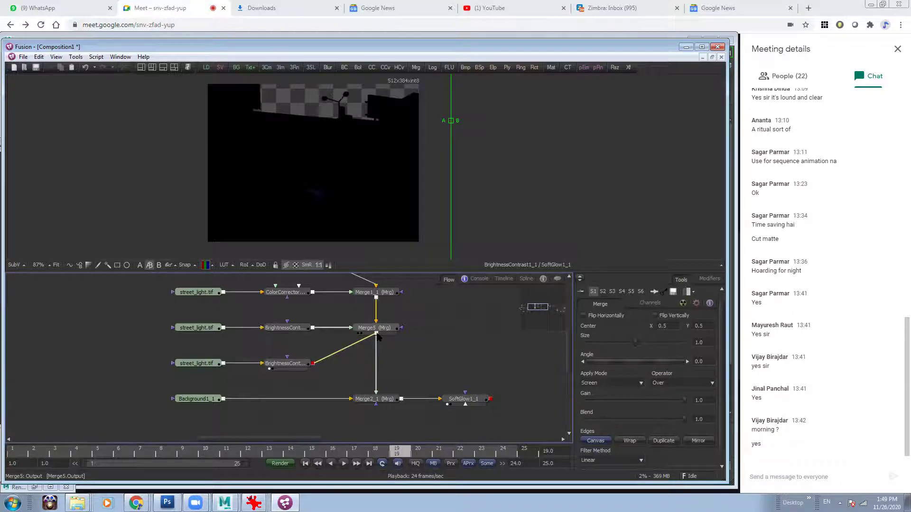
left_click_drag(378, 337, 376, 334)
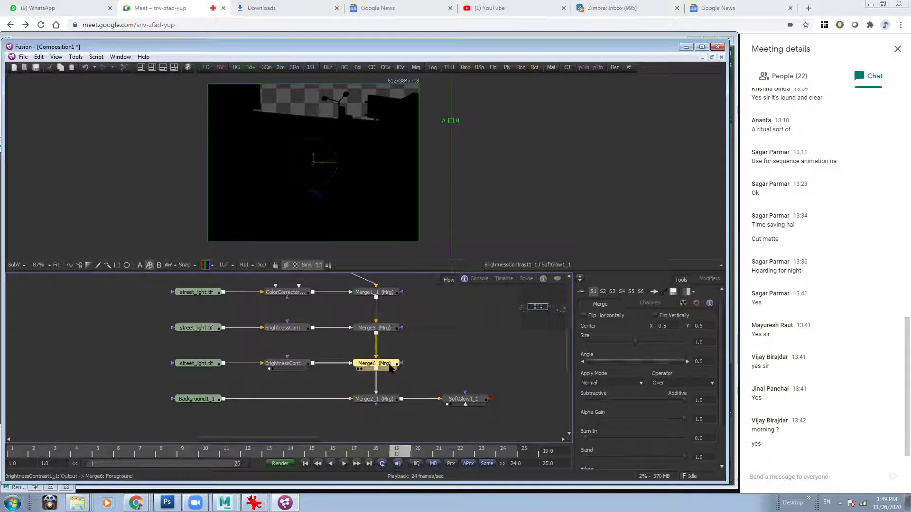
left_click(605, 383)
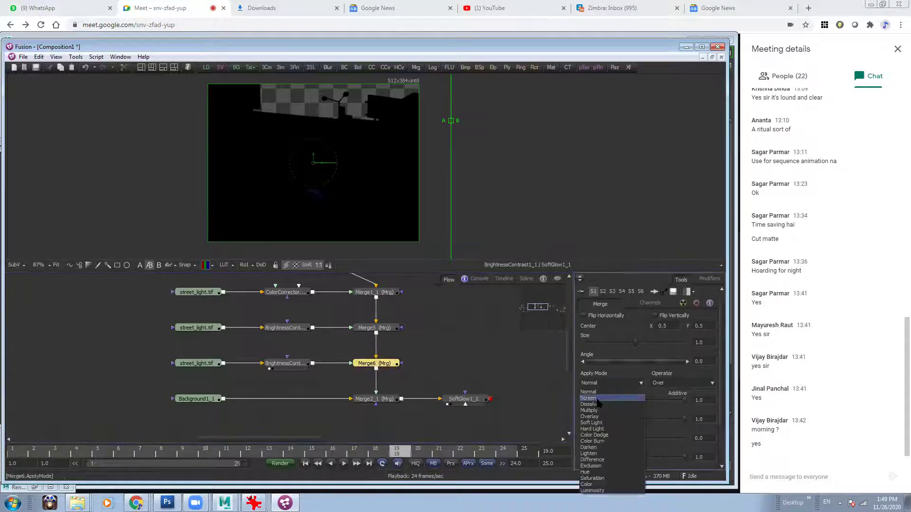
left_click(592, 398)
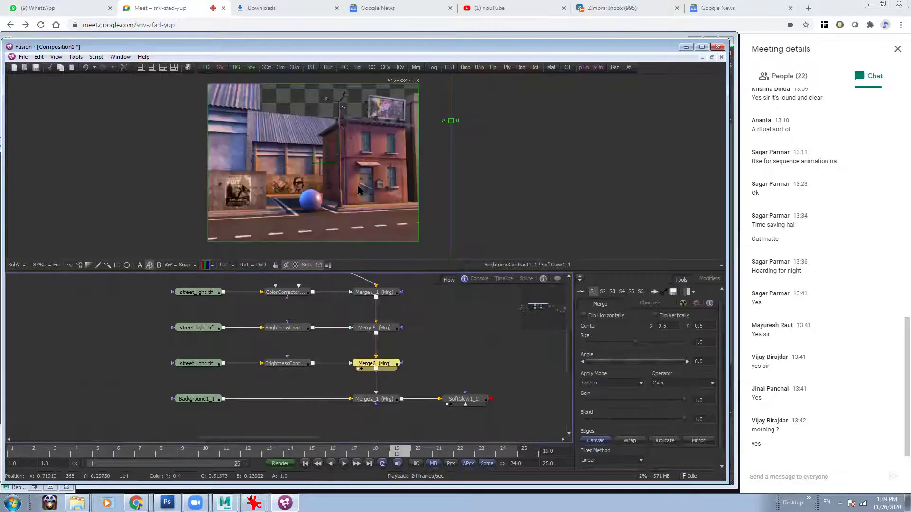
Set the gain of the rim BrightnessContrast to 5.0 and check the rim light on the sphere and building
left_click(298, 365)
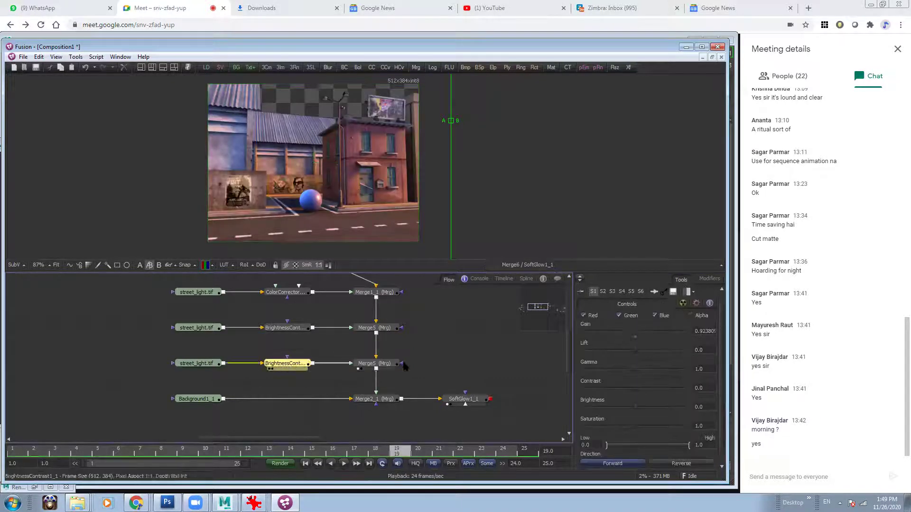
left_click_drag(633, 332, 686, 332)
scroll(330, 189, "up", 5, "ctrl")
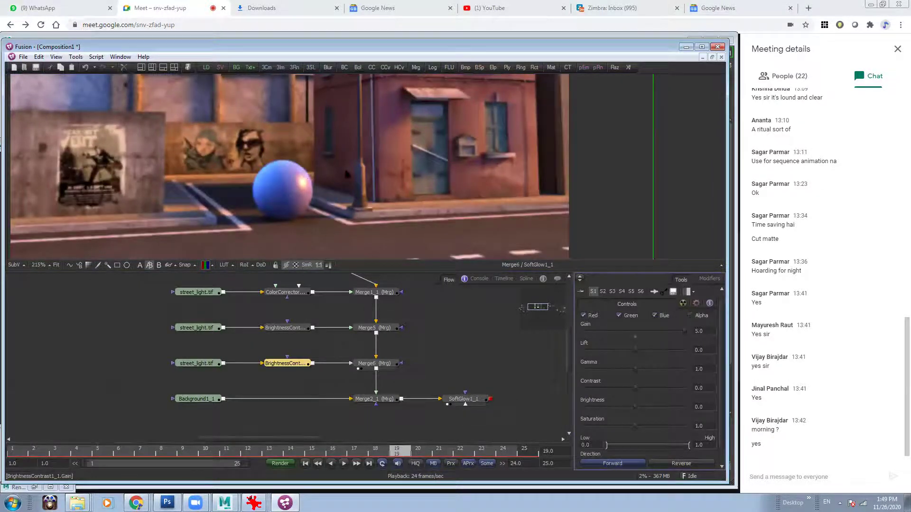
scroll(357, 187, "down", 4, "ctrl")
scroll(372, 207, "down", 2, "ctrl")
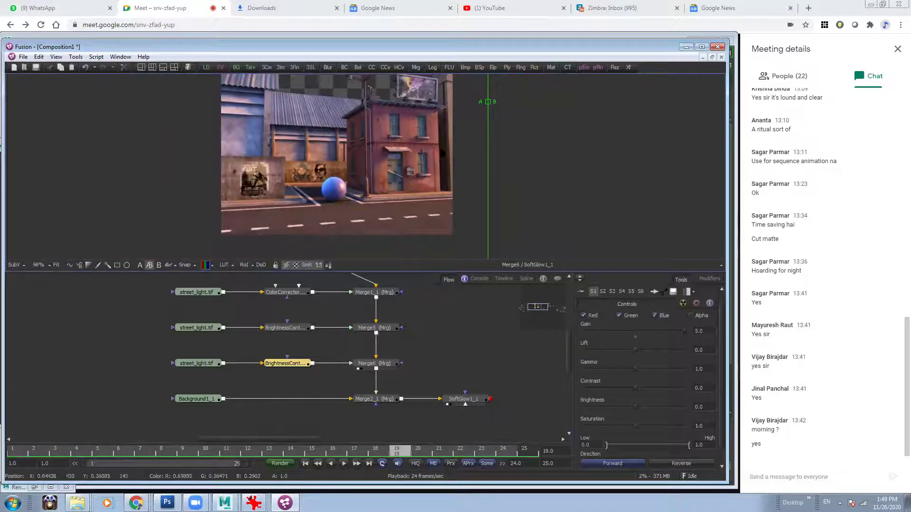
scroll(424, 164, "up", 2, "ctrl")
scroll(432, 152, "down", 3, "ctrl")
scroll(456, 135, "down", 1, "ctrl")
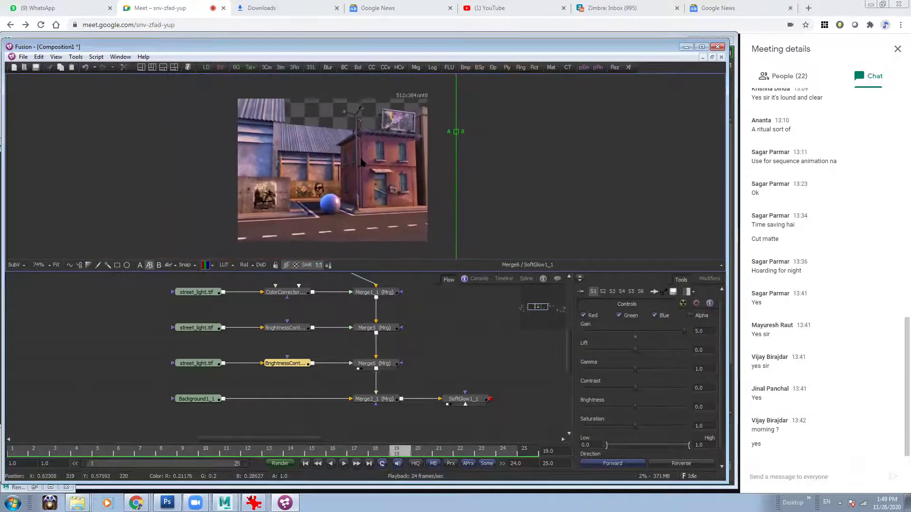
View Merge2_1, and compare the first tree's SoftGlow1 with the second tree's SoftGlow1_1 across the viewer's split wipe
left_click(375, 399)
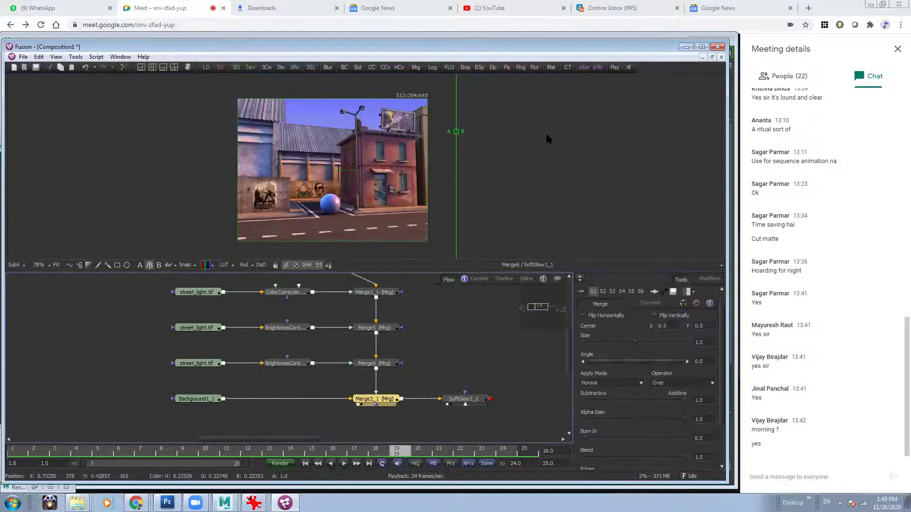
left_click_drag(460, 137, 146, 169)
middle_click_drag(348, 383, 411, 346)
scroll(130, 354, "down", 2, "ctrl")
middle_click_drag(132, 353, 194, 309)
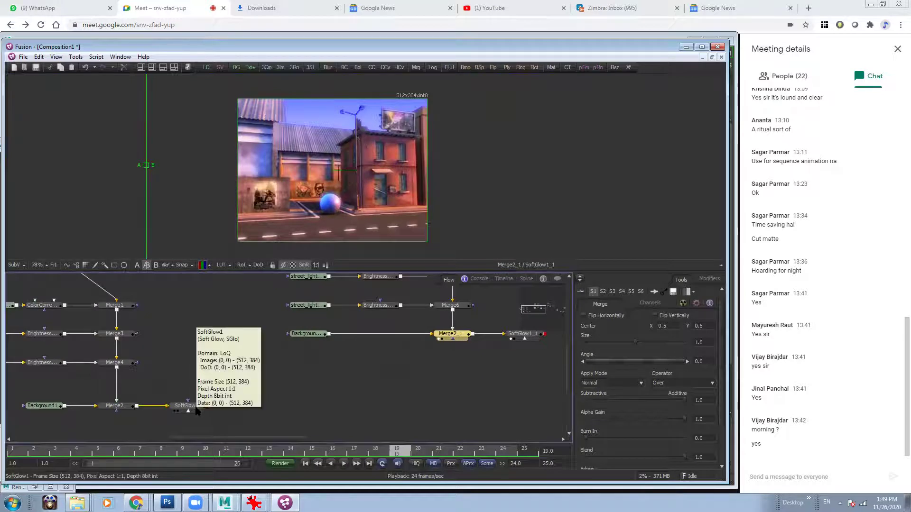
left_click_drag(147, 171, 328, 183)
key("1")
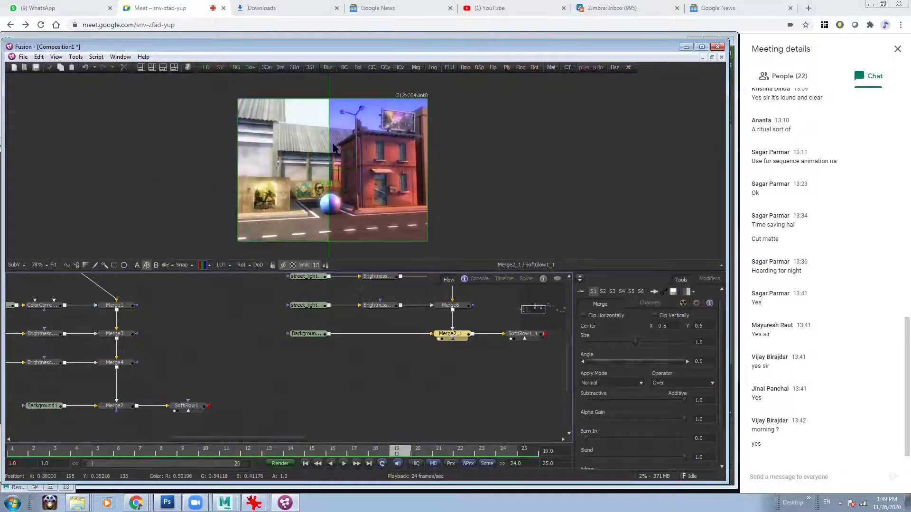
left_click_drag(327, 187, 205, 187)
Delete the old third node tree and replace it with a pasted copy of the whole updated second tree
scroll(356, 365, "down", 3, "ctrl")
scroll(387, 310, "up", 3, "ctrl")
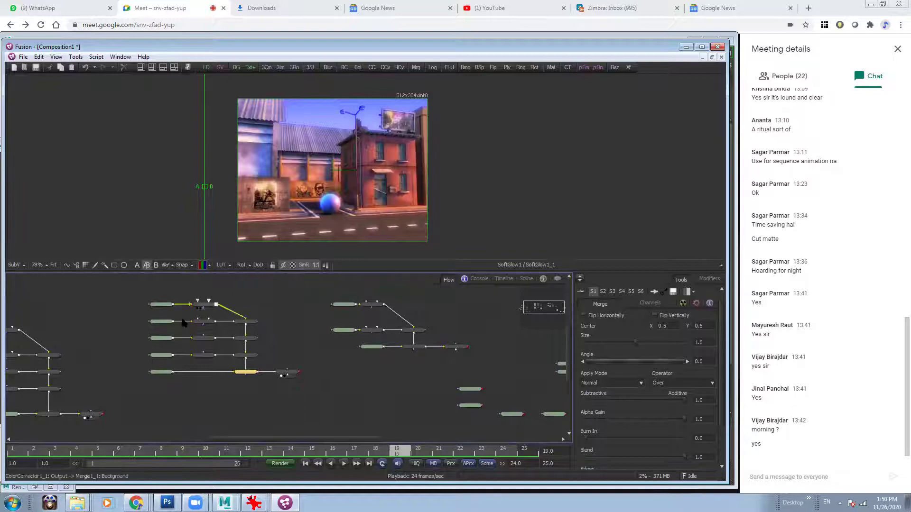
middle_click_drag(429, 346, 376, 331)
scroll(359, 354, "down", 2, "ctrl")
left_click_drag(271, 304, 382, 354)
key("Delete")
left_click_drag(112, 305, 241, 375)
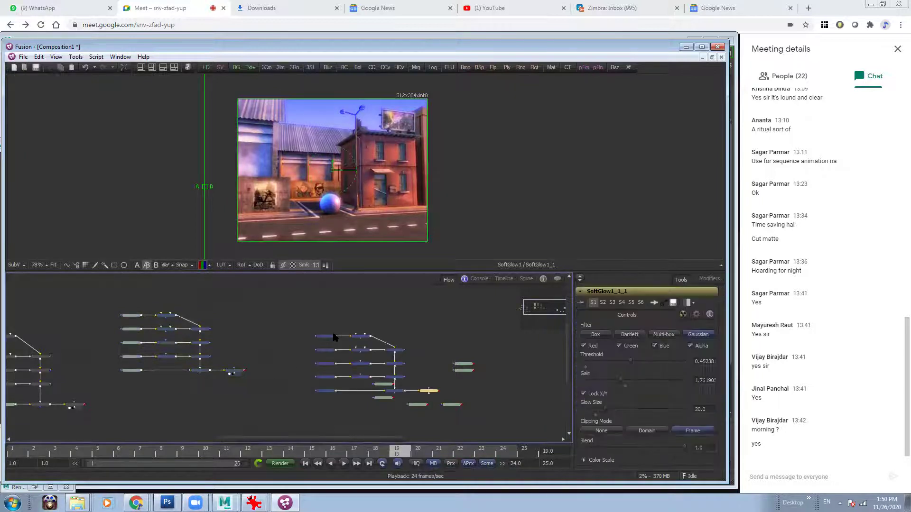
Replace the file of the third tree's top loader with the street_light.tif render from the Afternoon_Midnight folder
key("ctrl+v")
left_click(398, 297)
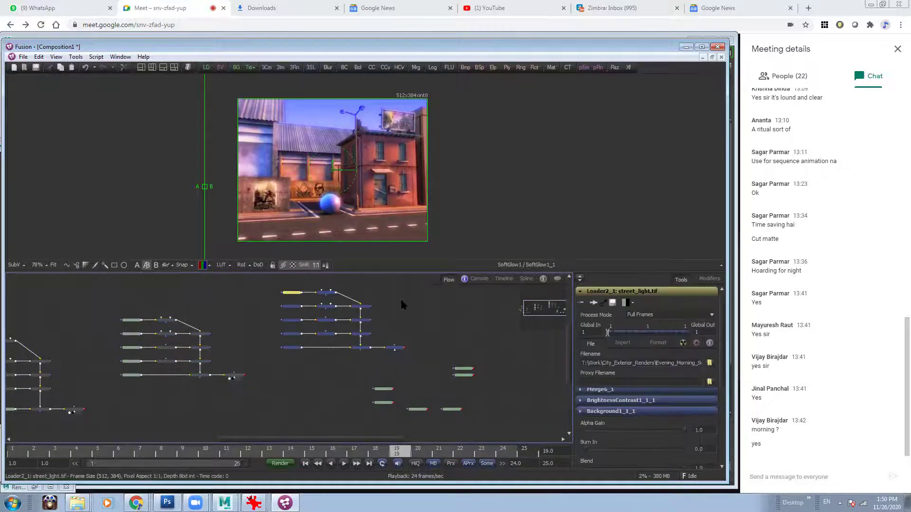
scroll(397, 298, "up", 2, "ctrl")
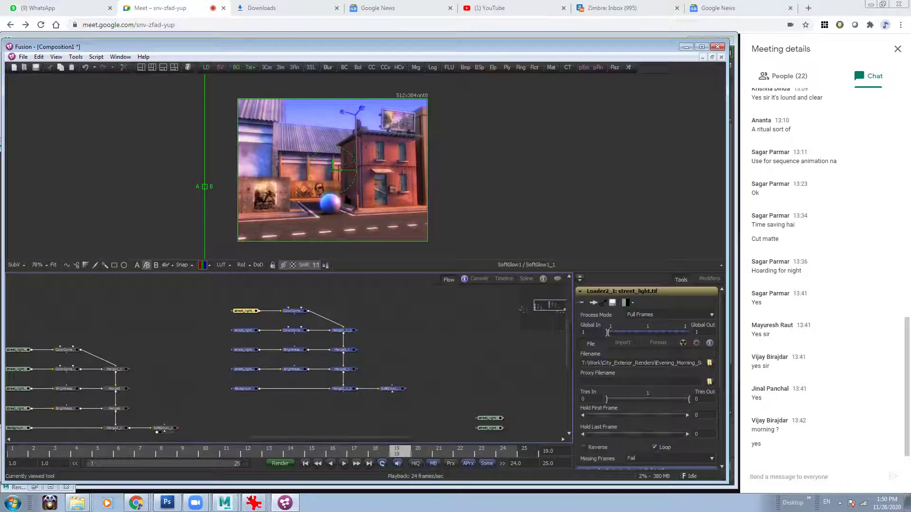
scroll(394, 338, "up", 1, "ctrl")
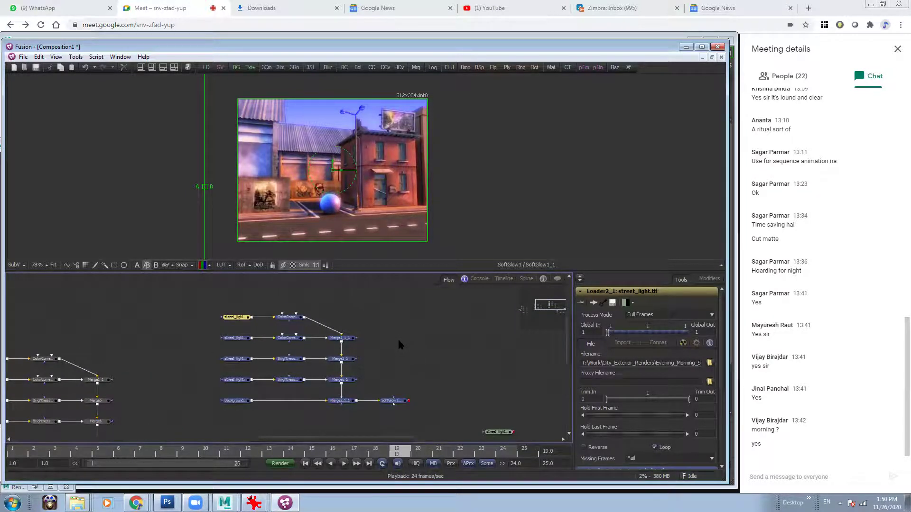
left_click(180, 320)
left_click(236, 316)
left_click(709, 363)
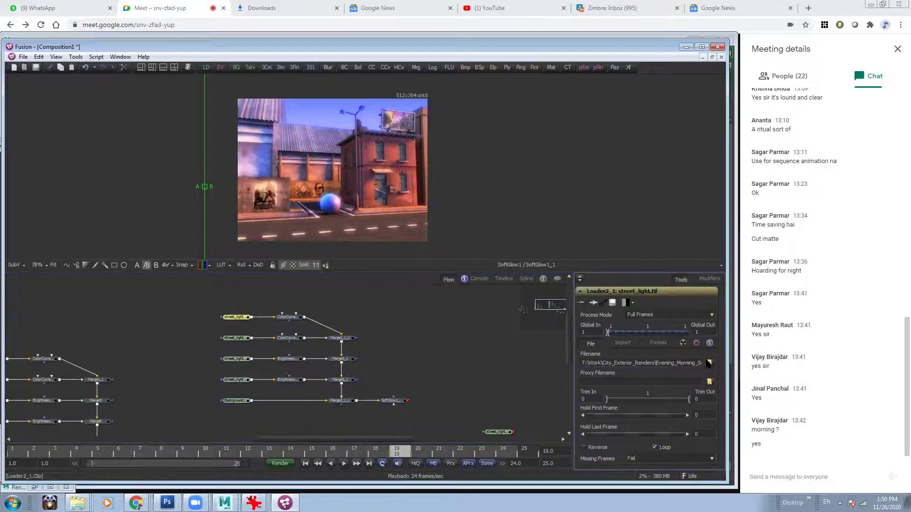
left_click(475, 110)
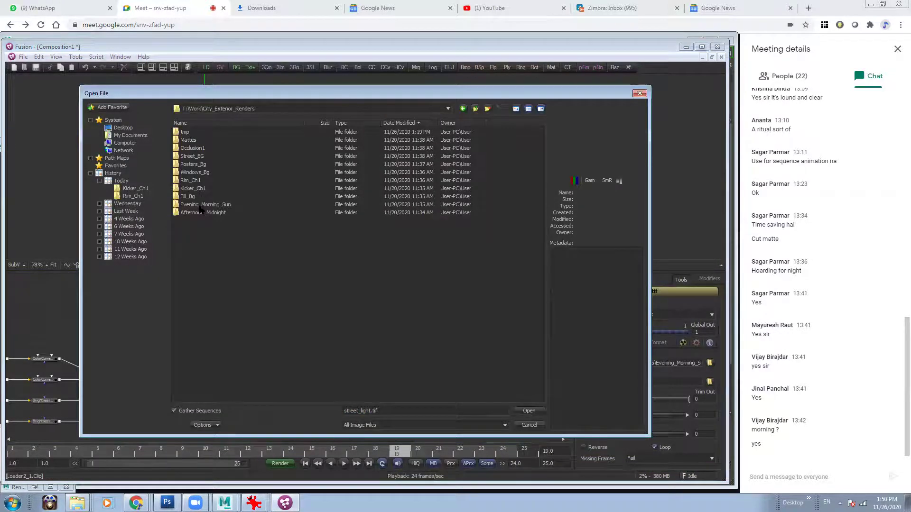
double_click(205, 213)
double_click(201, 132)
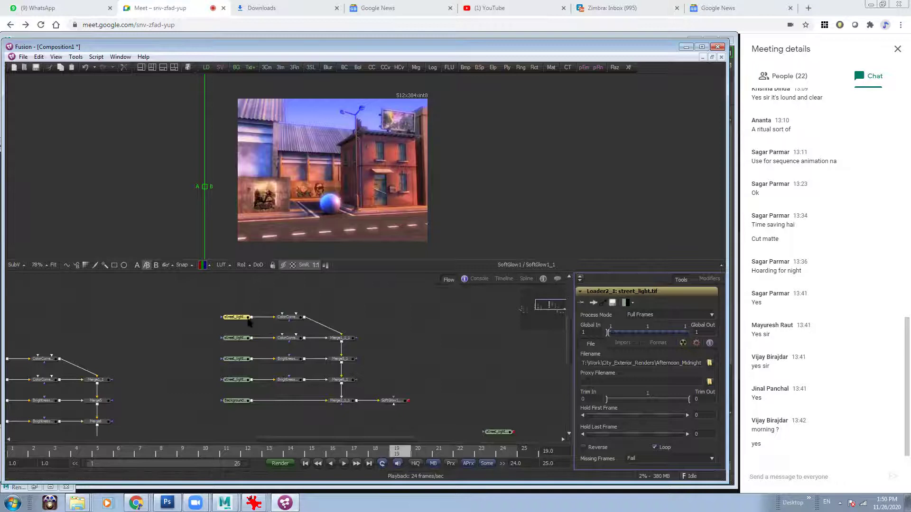
View SoftGlow1_1_1, then tint ColorCorrector1_1_1 light blue at strength 0.392 and set its master RGB gain to about 1.04
left_click(290, 322)
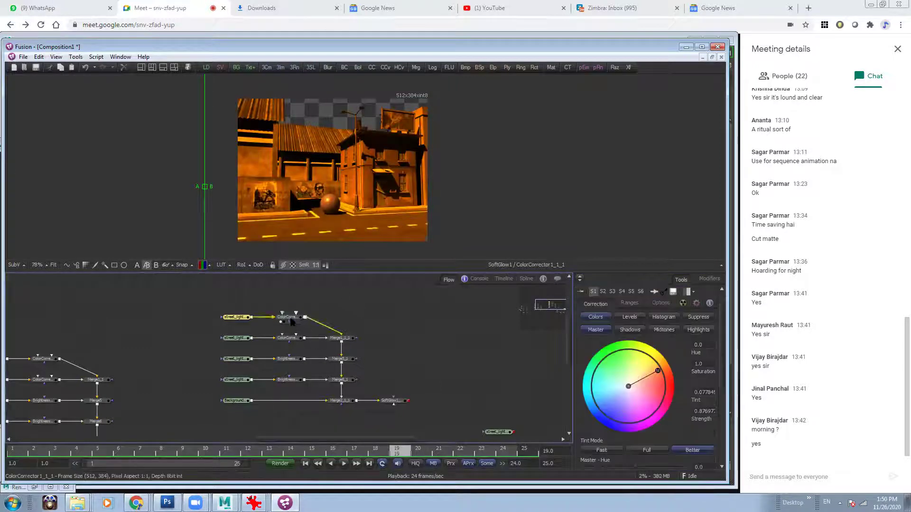
left_click(386, 405)
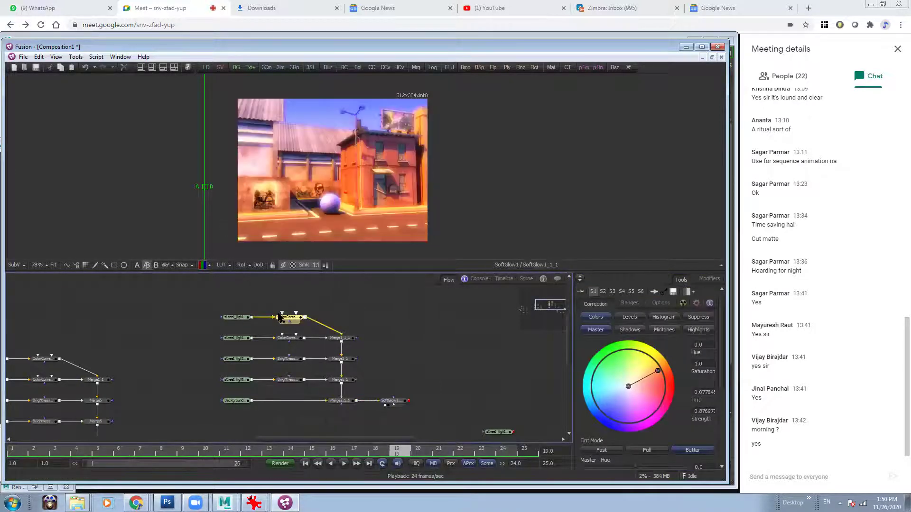
left_click_drag(657, 370, 565, 395)
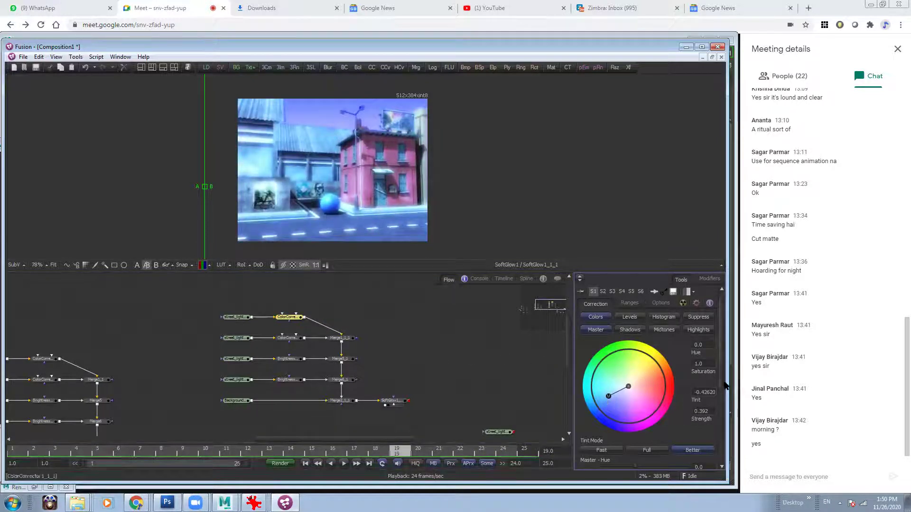
scroll(631, 377, "down", 2)
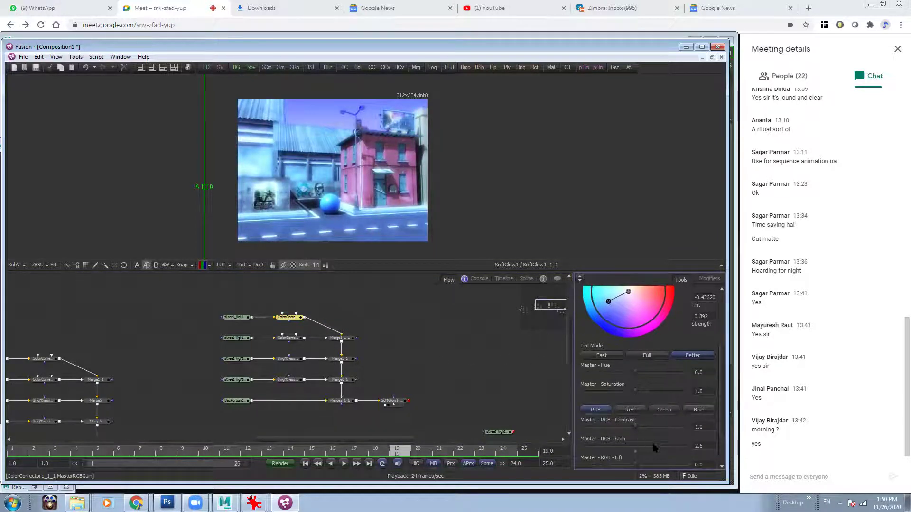
left_click_drag(654, 445, 634, 447)
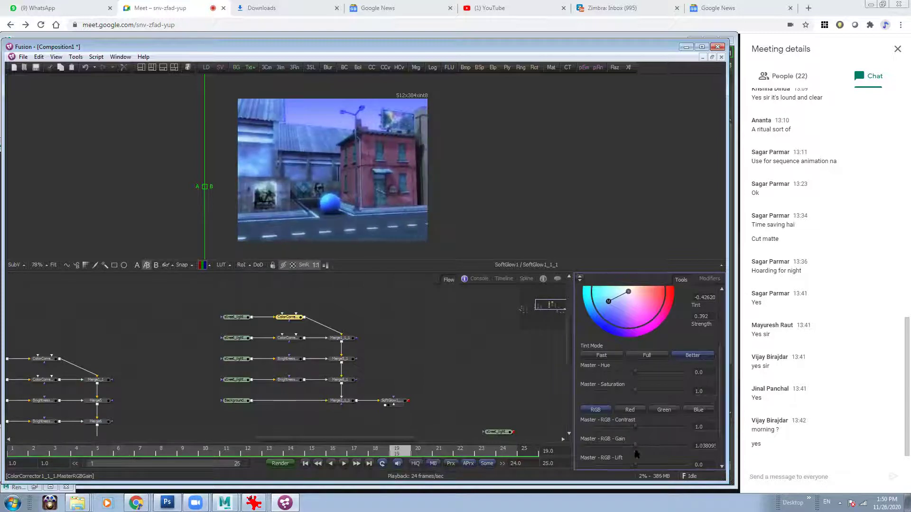
Tint ColorCorrector2_1_1 blue at strength about 0.93 with RGB gain about 0.23, and lower ColorCorrector1_1_1's gain to about 0.56
left_click(292, 338)
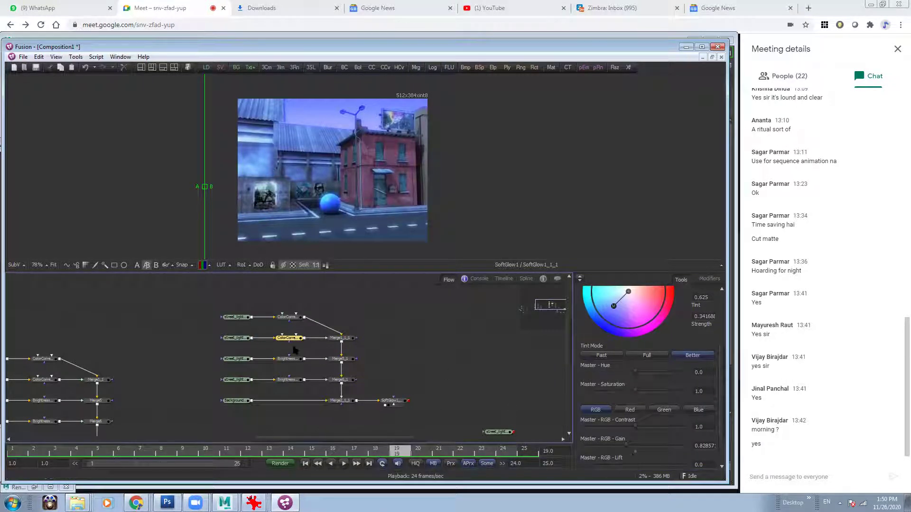
left_click_drag(614, 307, 606, 317)
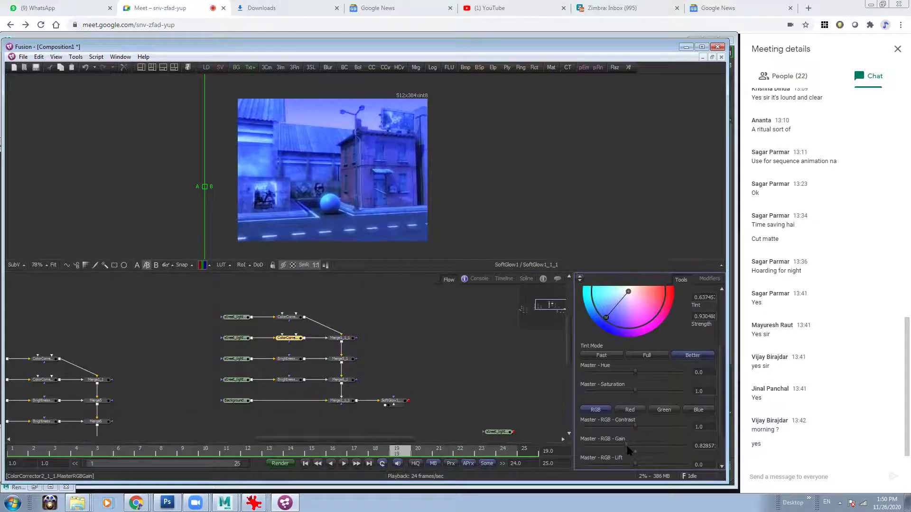
left_click_drag(628, 450, 587, 450)
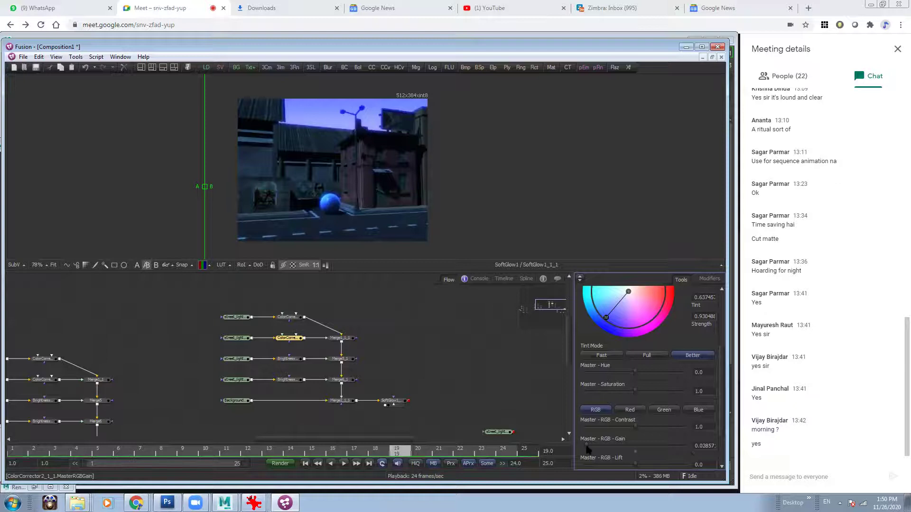
left_click_drag(588, 449, 598, 449)
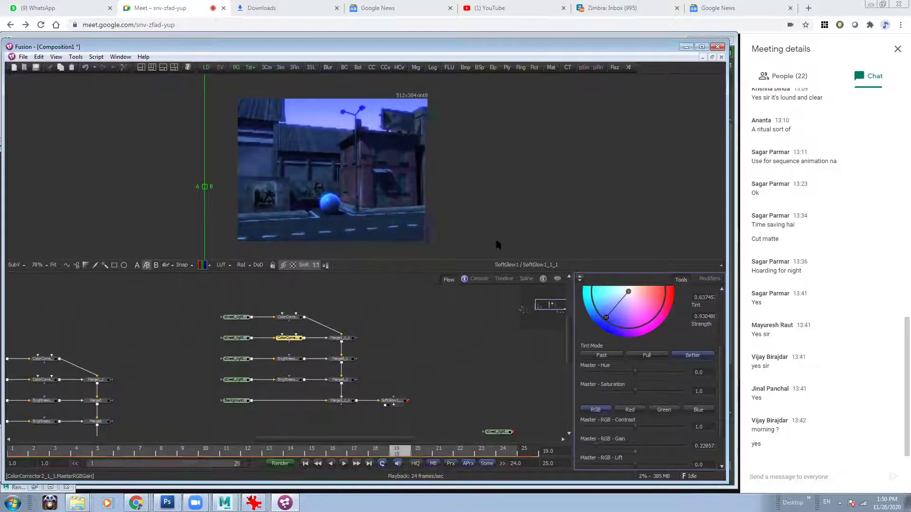
left_click(287, 317)
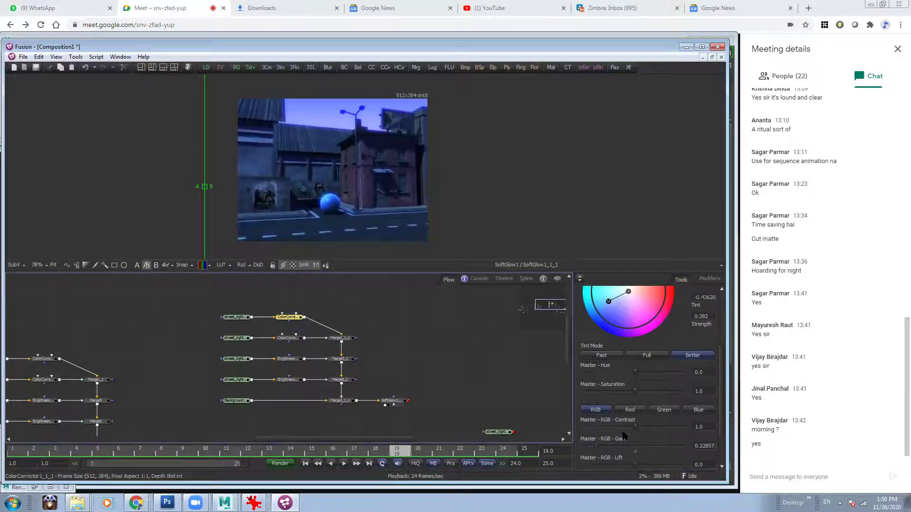
left_click_drag(635, 446, 613, 446)
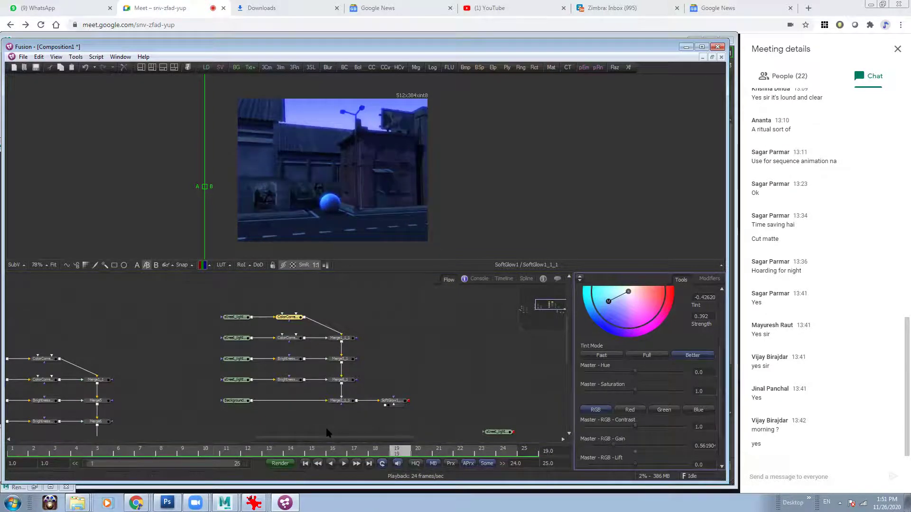
Set the top gradient colour of Background1_1_1 to a dark blue, RGB 6, 63, 157, and inspect the night sky
left_click(239, 404)
left_click(593, 386)
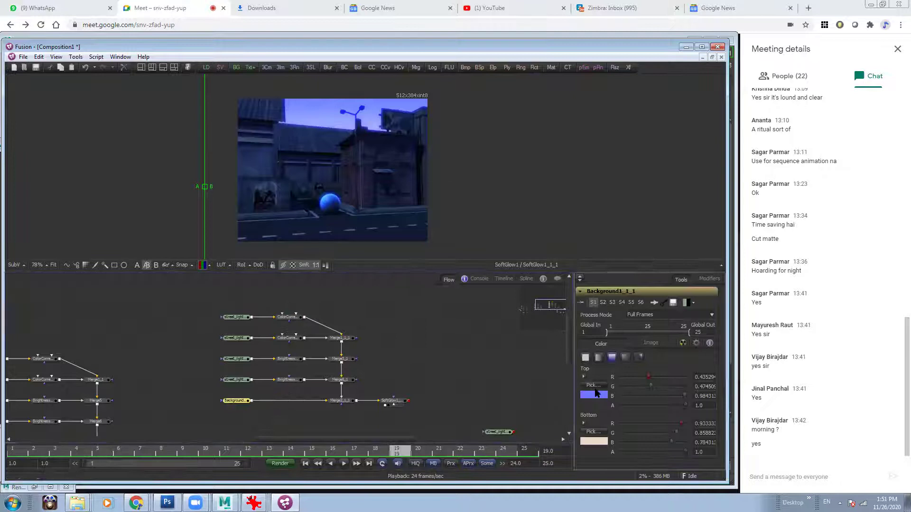
left_click_drag(463, 258, 467, 250)
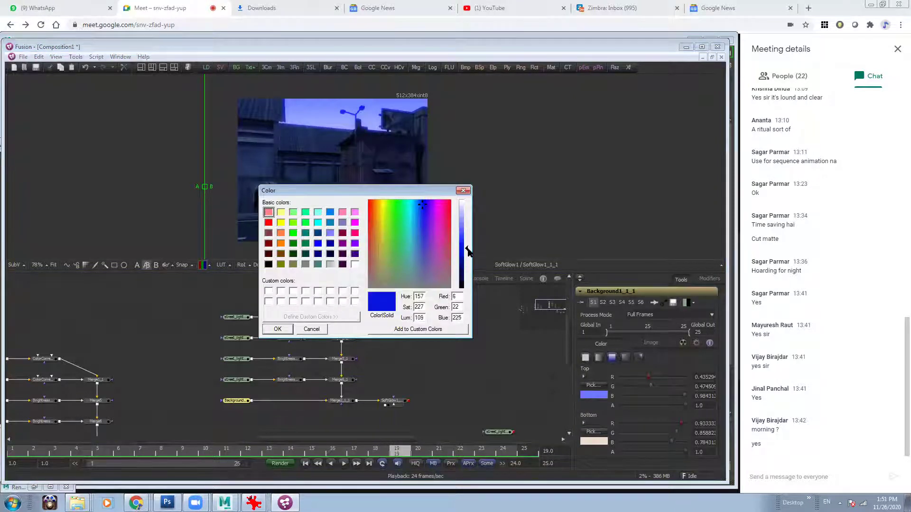
left_click(414, 205)
left_click(416, 207)
left_click(466, 259)
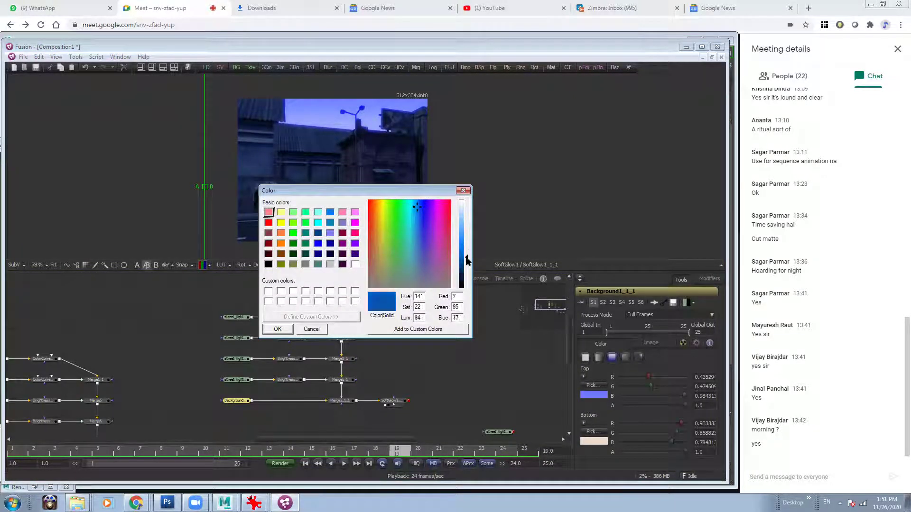
left_click(417, 206)
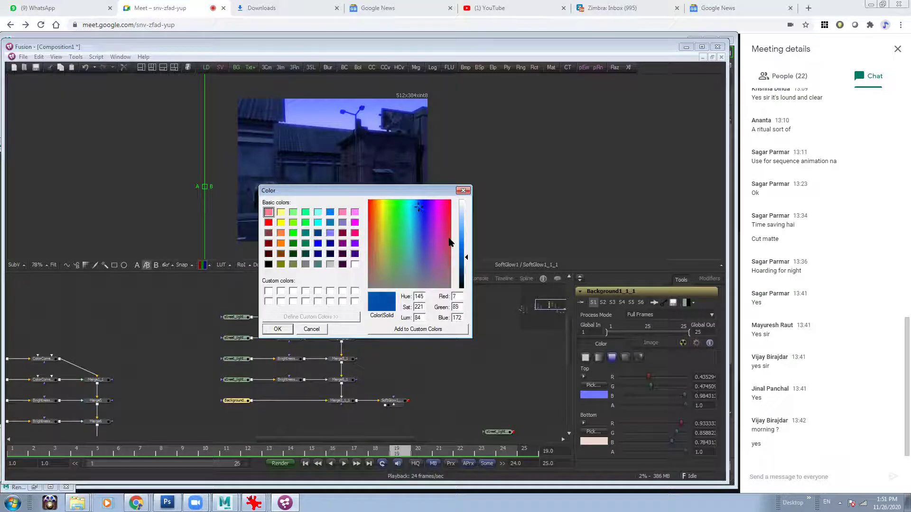
left_click(467, 260)
left_click(278, 330)
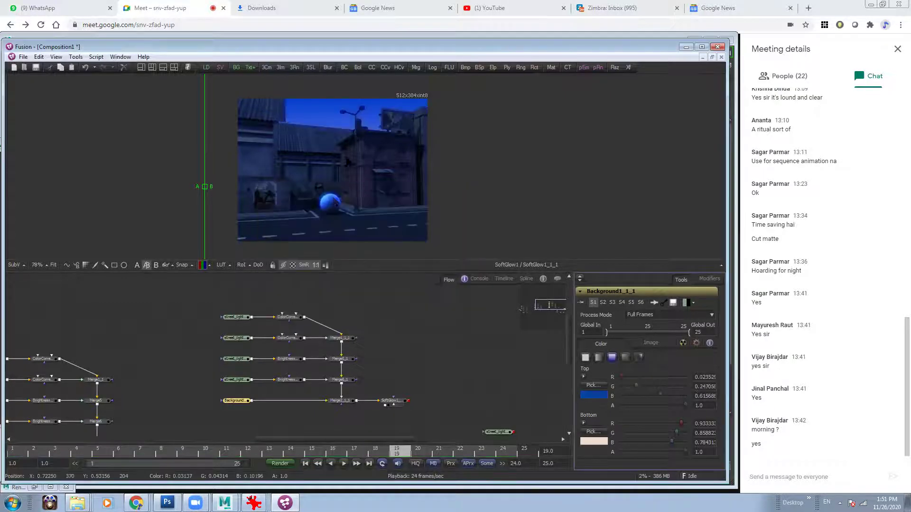
scroll(429, 146, "up", 4, "ctrl")
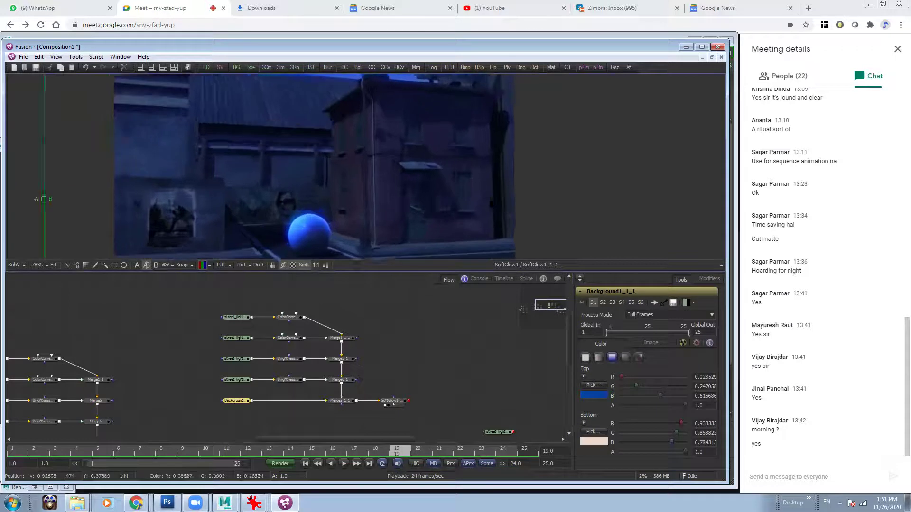
scroll(406, 198, "down", 4, "ctrl")
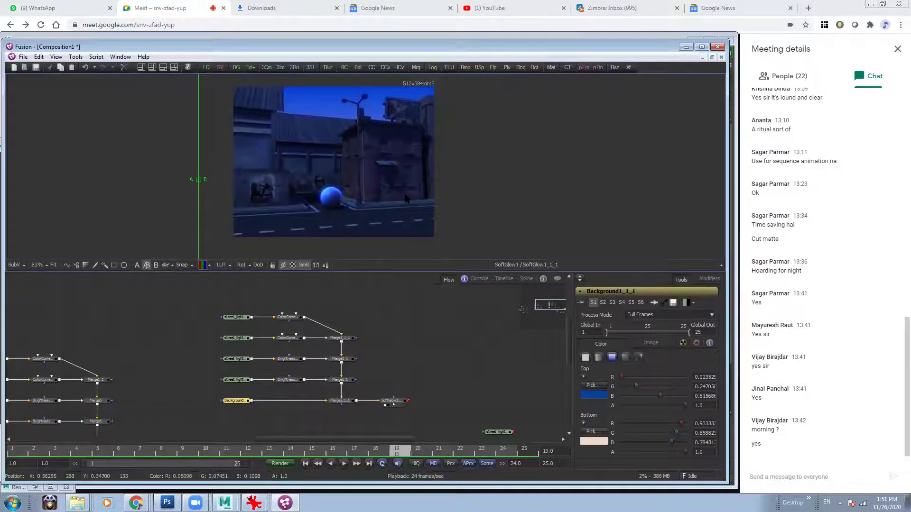
Strengthen the blue tint of ColorCorrector1_1_1 to a strength of about 0.69 and examine the building and sphere
left_click(288, 316)
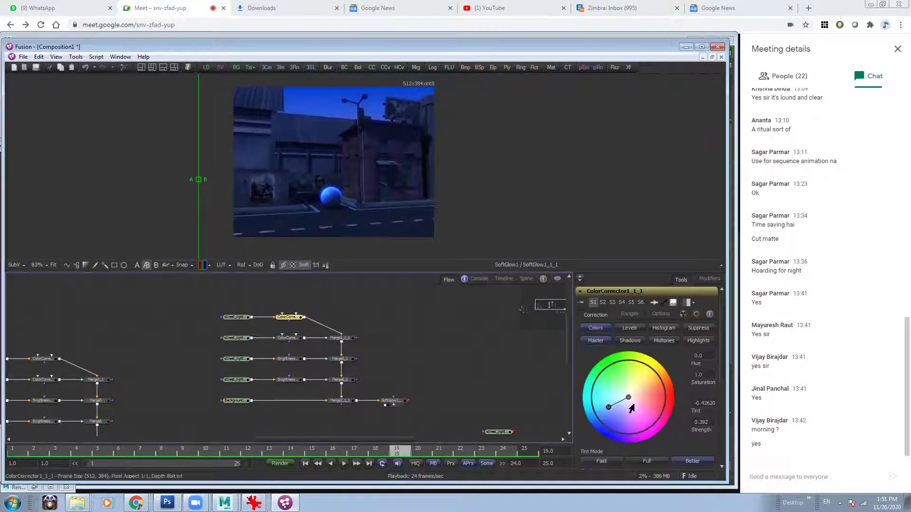
mouse_move(607, 412)
left_mouse_down()
mouse_move(616, 411)
mouse_move(597, 417)
left_mouse_up()
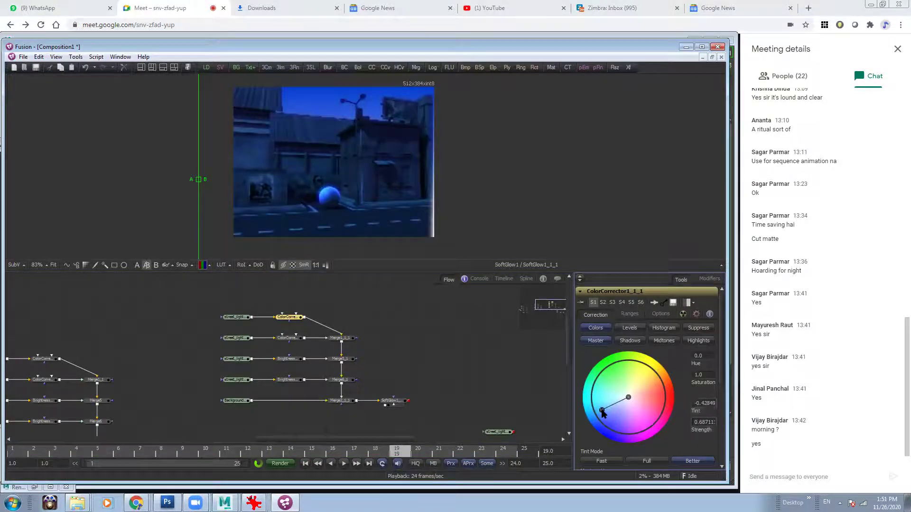
scroll(438, 162, "up", 2, "ctrl")
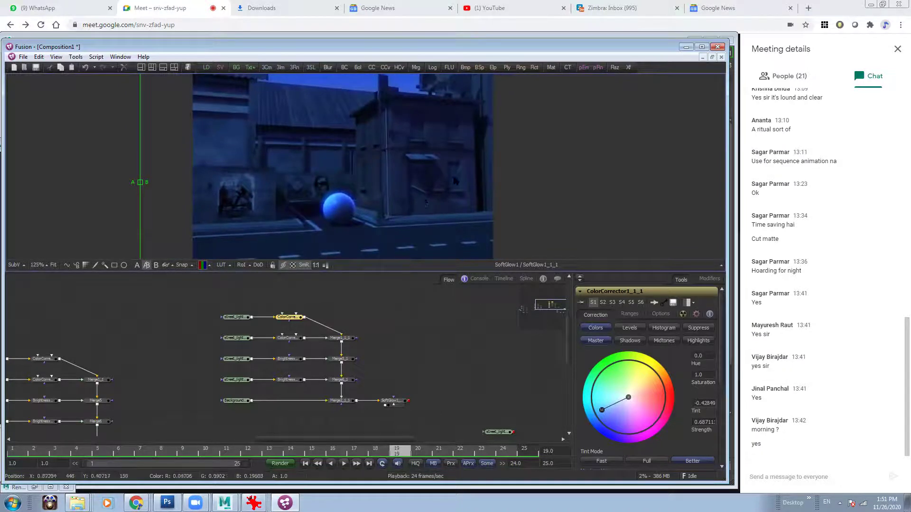
scroll(232, 181, "down", 1, "ctrl")
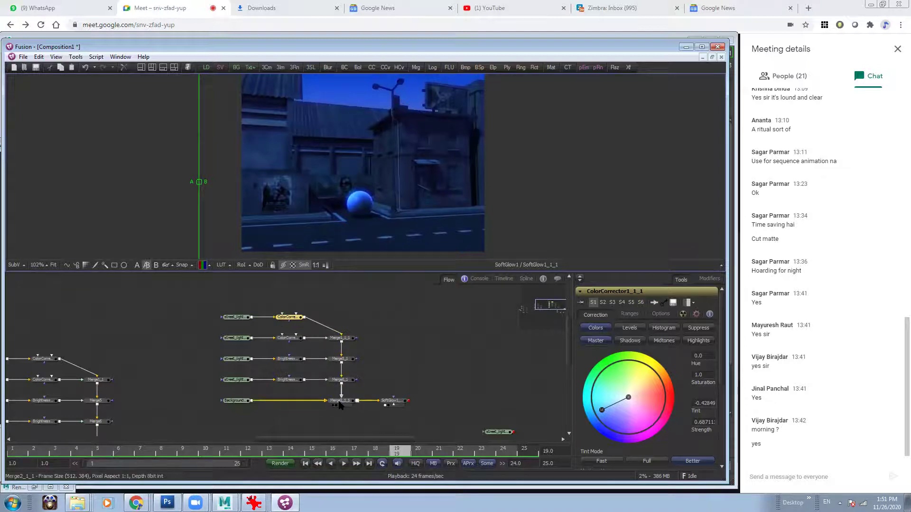
Change the top gradient colour of Background1_1_1 to a darker teal blue, about R 0.02, G 0.31, B 0.49
left_click(340, 401)
left_click(234, 401)
left_click(602, 386)
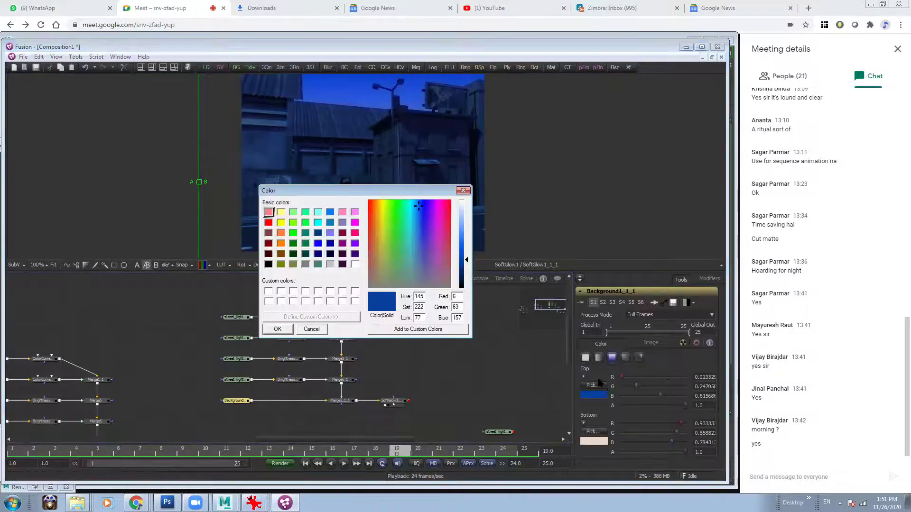
left_click(415, 207)
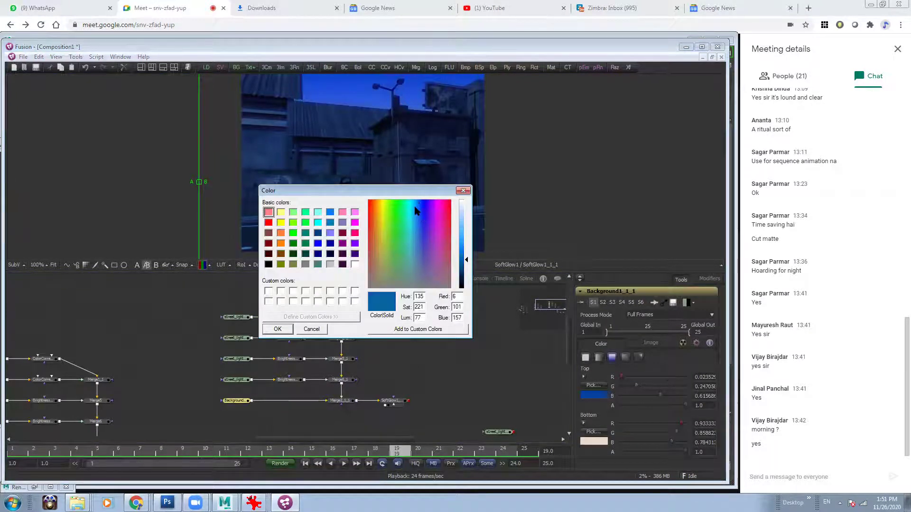
left_click(465, 269)
left_click(277, 329)
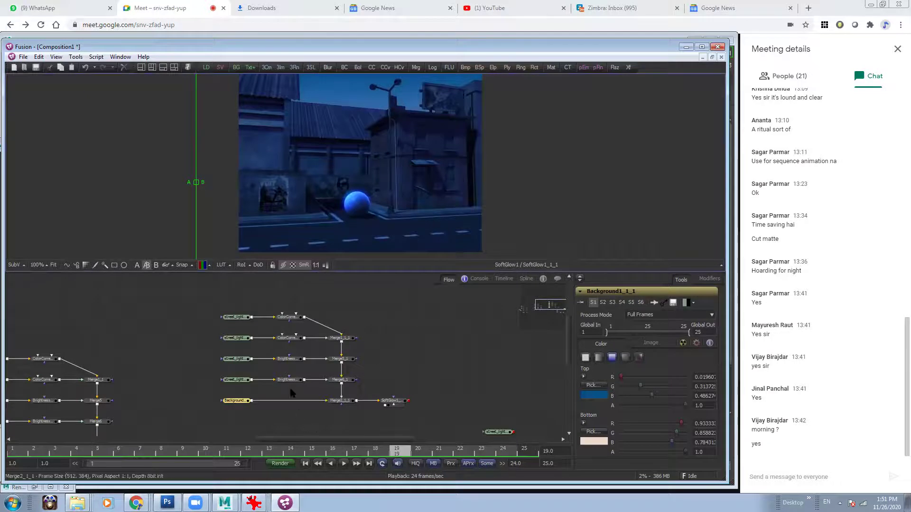
Lower the gain of BrightnessContrast2_1_1 to about 1.08 and check the darker night composite
left_click(288, 366)
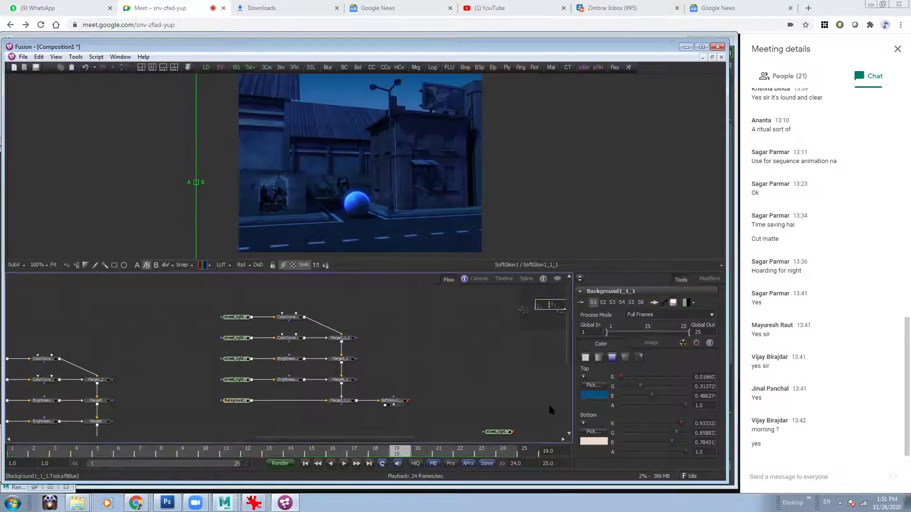
left_click(289, 359)
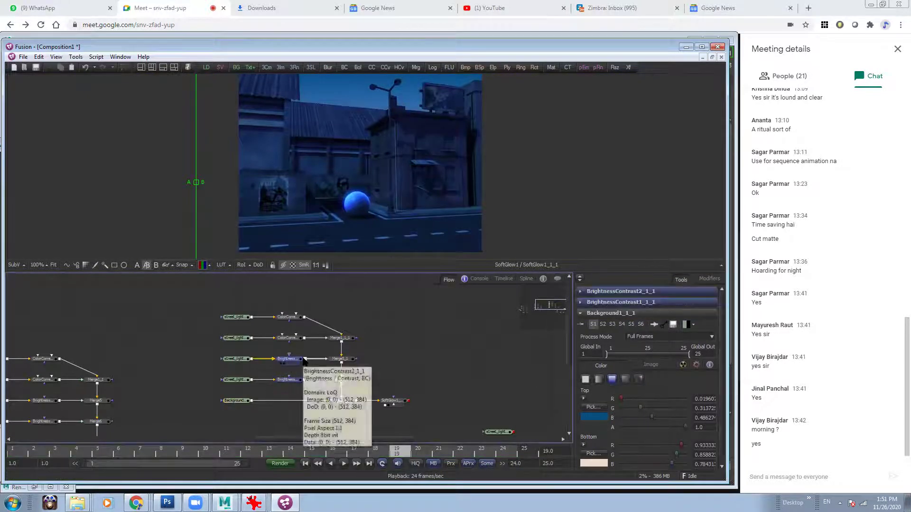
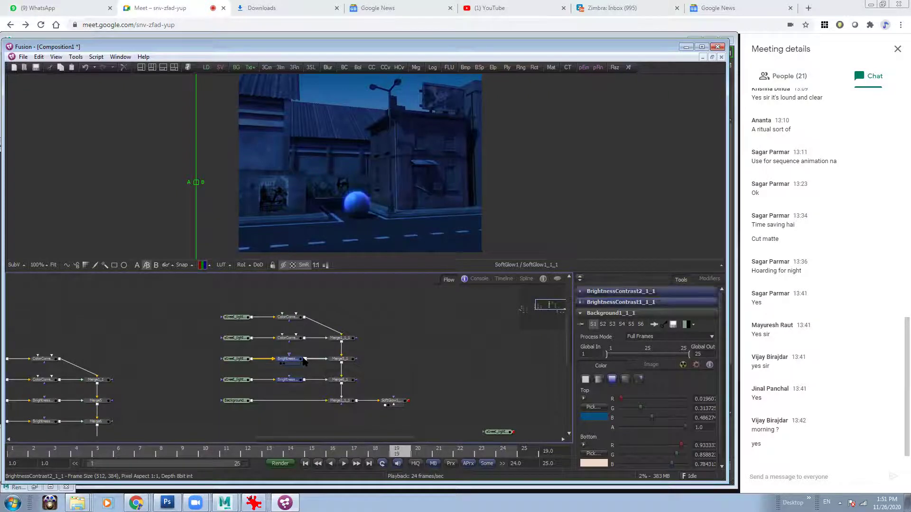
left_click(298, 359)
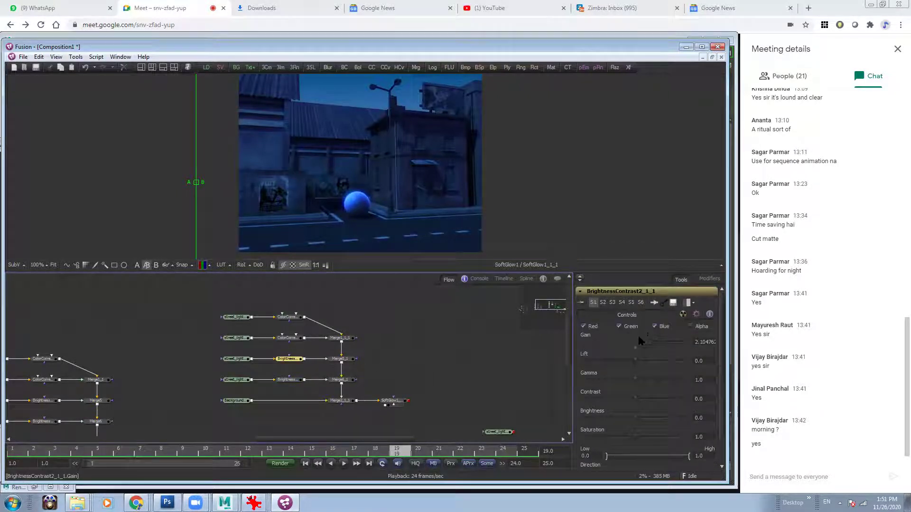
left_click_drag(649, 348, 644, 347)
left_click(314, 383)
left_click_drag(643, 347, 635, 339)
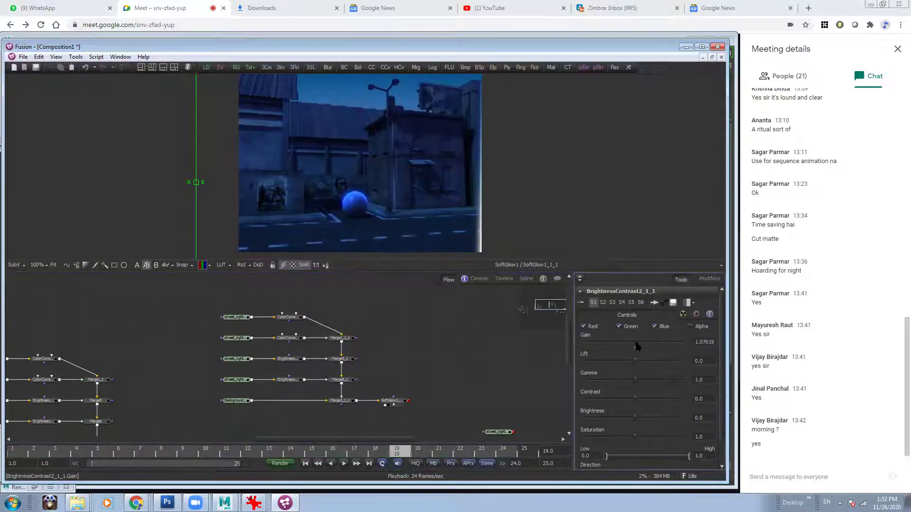
middle_click_drag(399, 183, 405, 161)
scroll(405, 162, "down", 1, "ctrl")
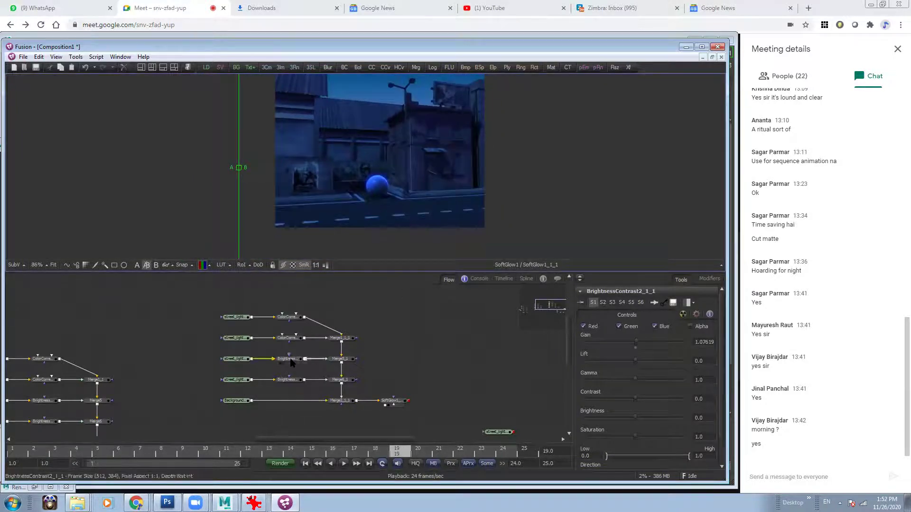
Duplicate the Rim_Ch1 street_light.tif loader of the third tree directly below the original
middle_click_drag(328, 348, 331, 333)
scroll(390, 342, "down", 2, "ctrl")
left_click_drag(221, 300, 347, 326)
left_click(260, 328)
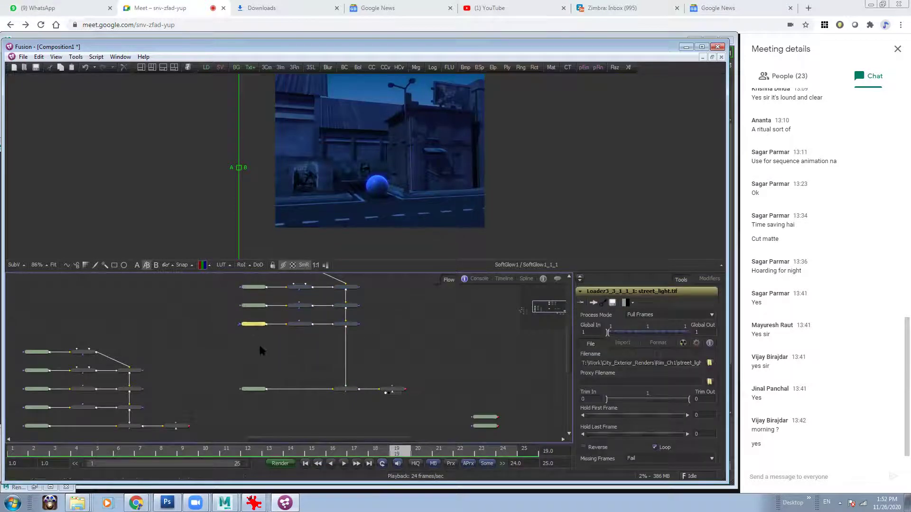
left_click(259, 347)
key("ctrl+v")
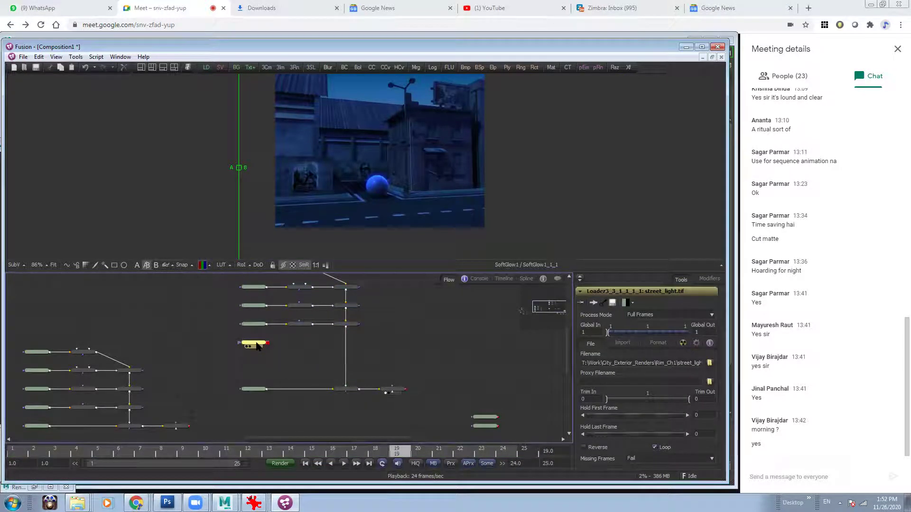
Point the duplicated loader to street_light.tif in the Street_BG folder and view that pass on its own
left_click(709, 363)
left_click(475, 109)
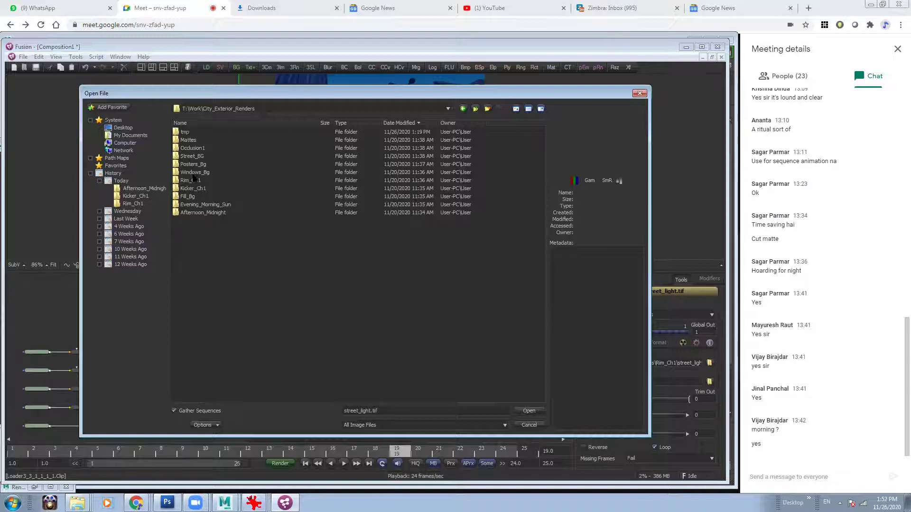
double_click(192, 156)
double_click(191, 132)
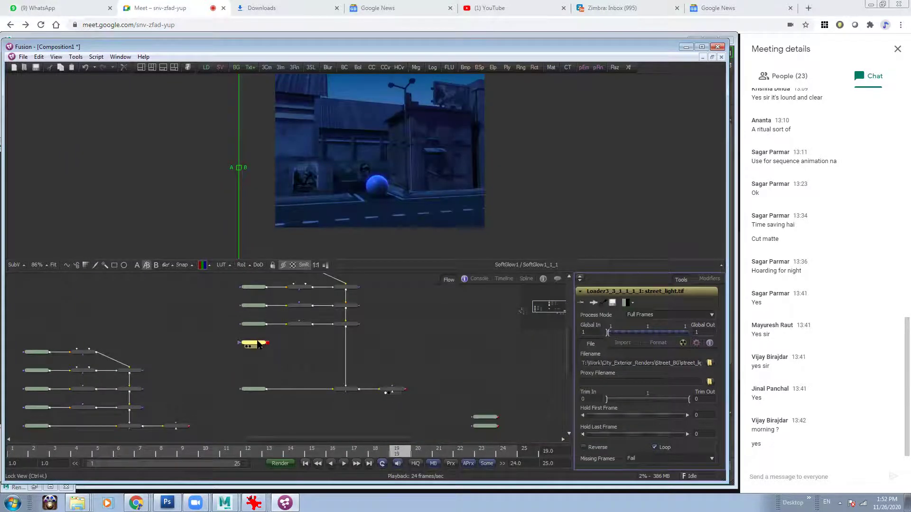
left_click_drag(260, 345, 324, 186)
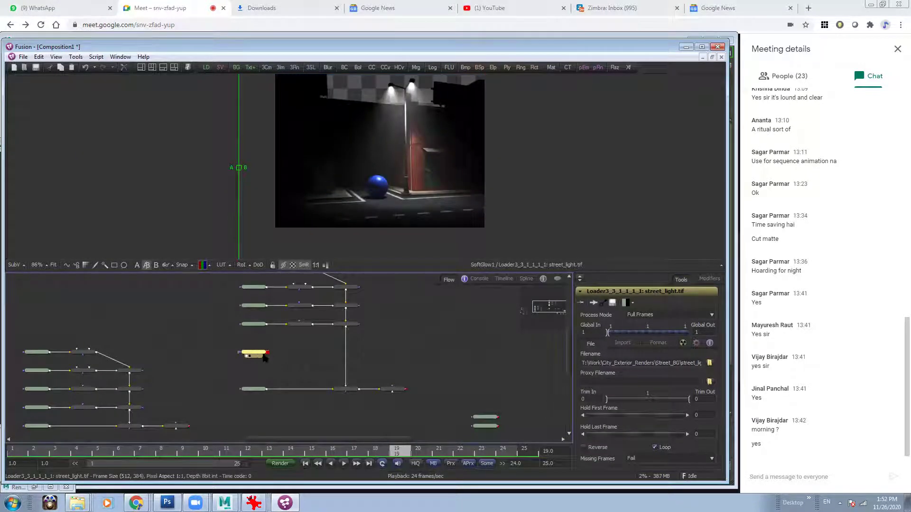
Merge the Street_BG loader into the third tree with apply mode Screen and inspect the SoftGlow1_1_1 output
left_click_drag(266, 345, 345, 327)
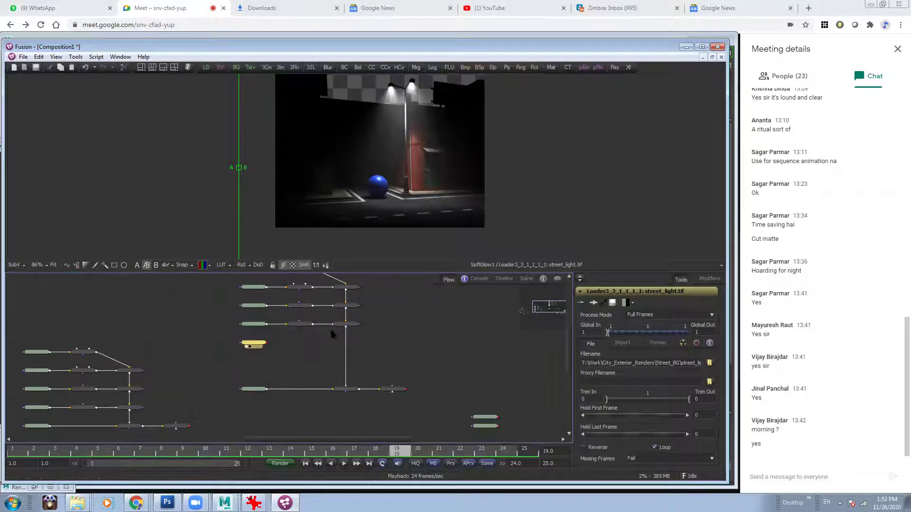
left_click_drag(267, 343, 345, 332)
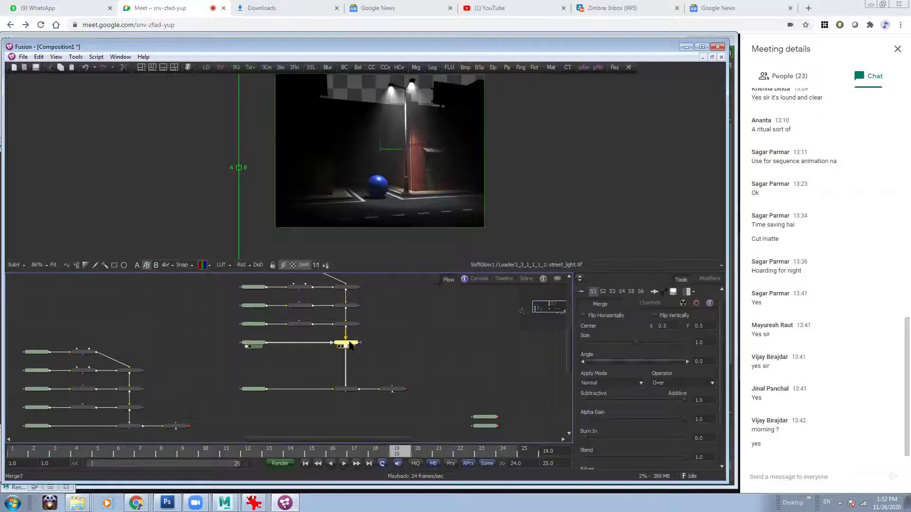
left_click(596, 383)
left_click(598, 394)
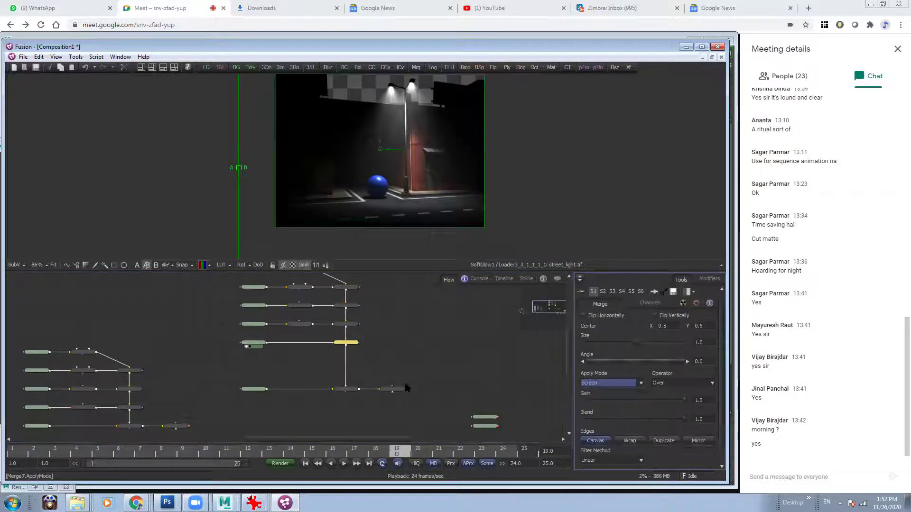
left_click(393, 391)
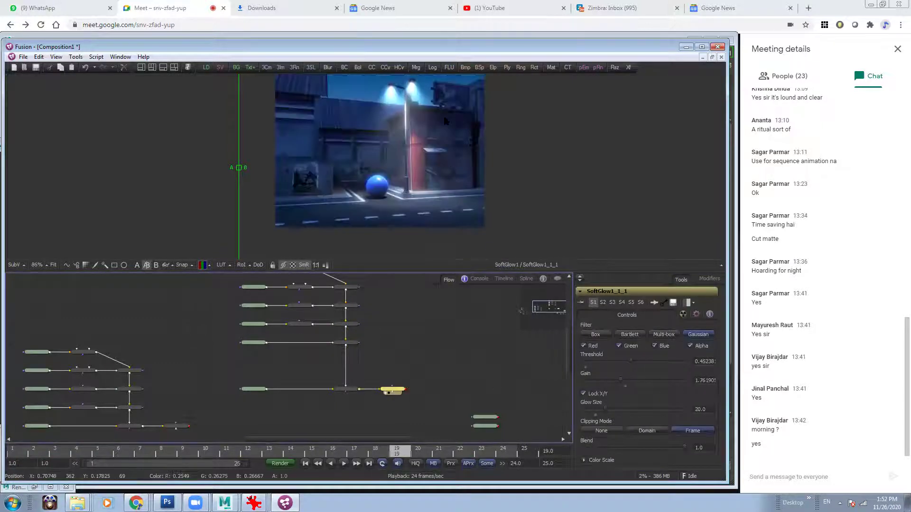
scroll(444, 119, "up", 4, "ctrl")
scroll(467, 150, "down", 3, "ctrl")
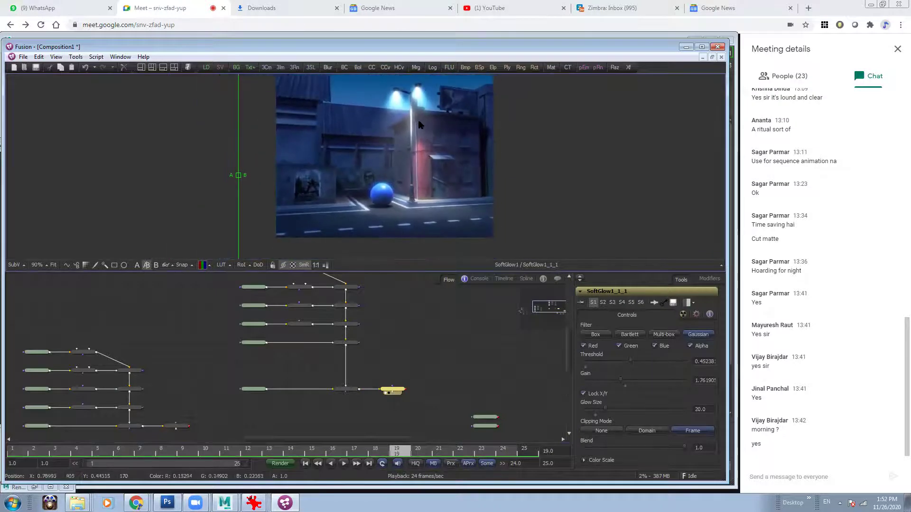
middle_click_drag(424, 202, 433, 207)
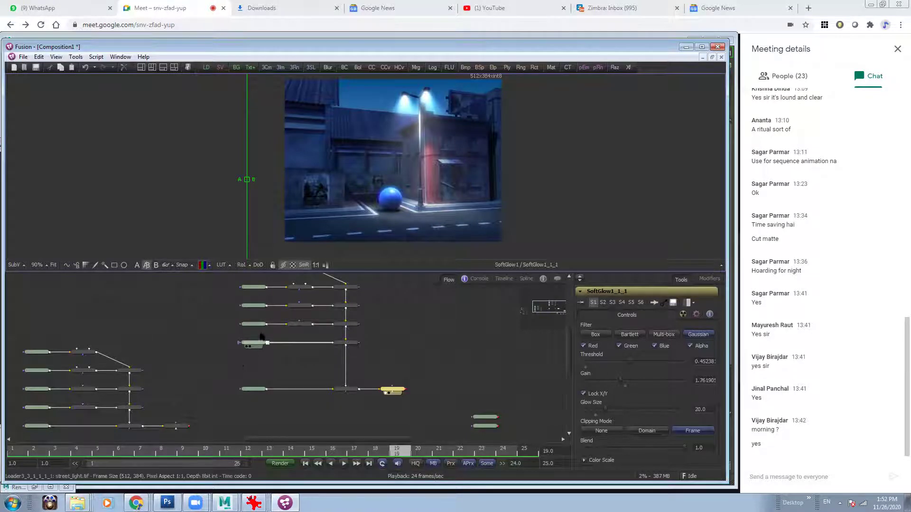
Add a Color Corrector after the Street_BG loader and tint it warm orange at a strength of about 0.77
scroll(226, 337, "up", 2, "ctrl")
left_click(269, 345)
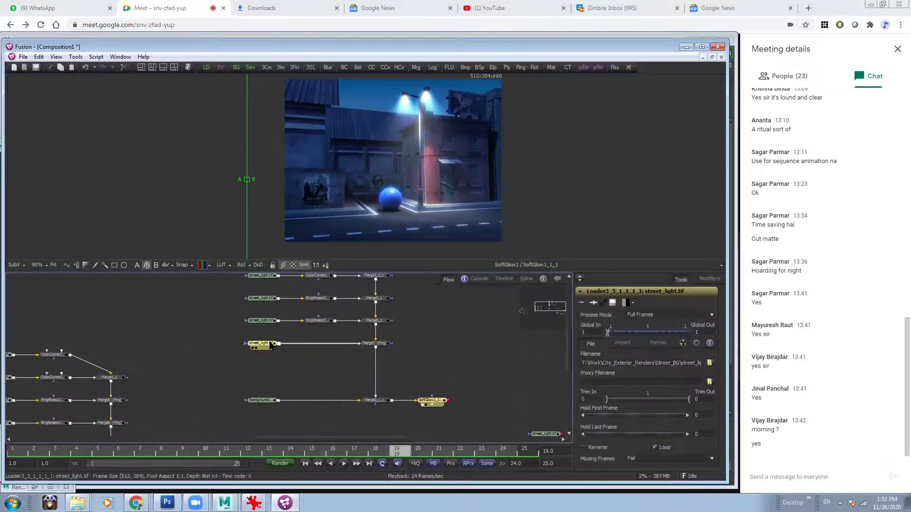
scroll(310, 319, "up", 3, "ctrl")
scroll(345, 383, "down", 2, "ctrl")
middle_click_drag(310, 395, 265, 394)
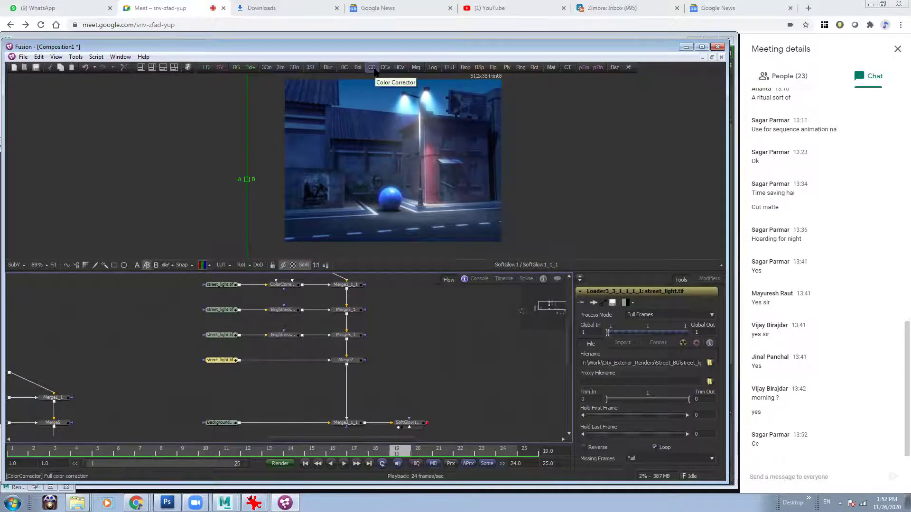
left_click(372, 68)
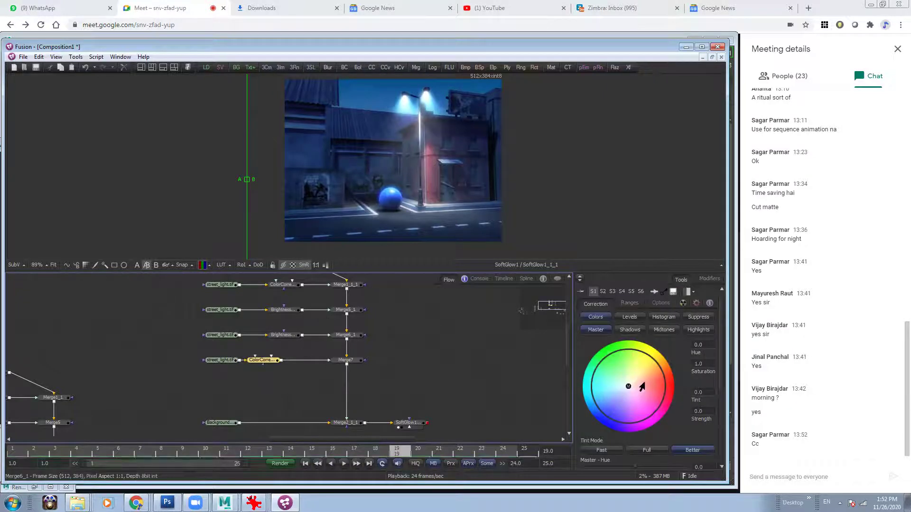
left_click_drag(640, 386, 654, 378)
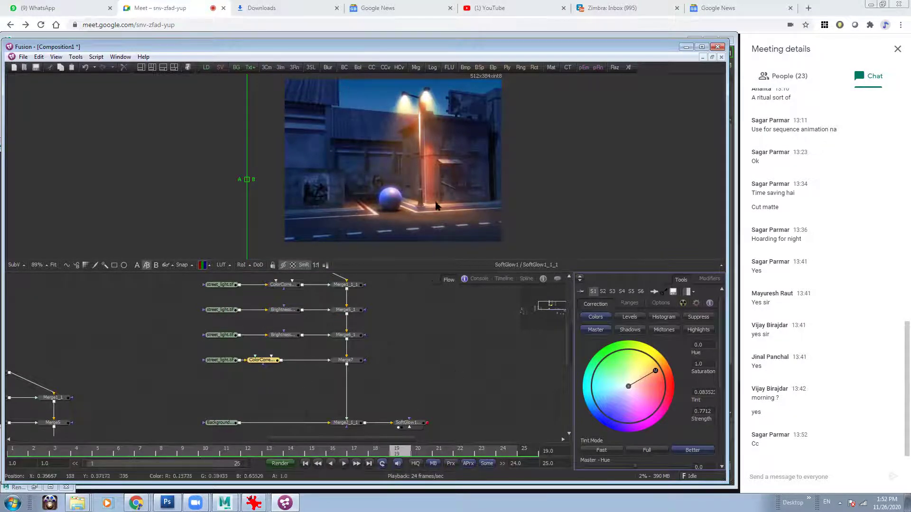
scroll(303, 395, "down", 2)
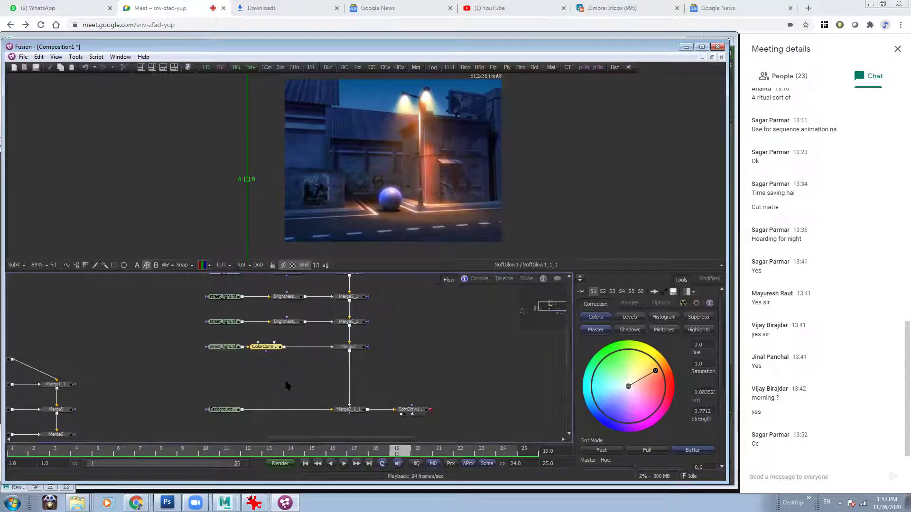
left_click(222, 348)
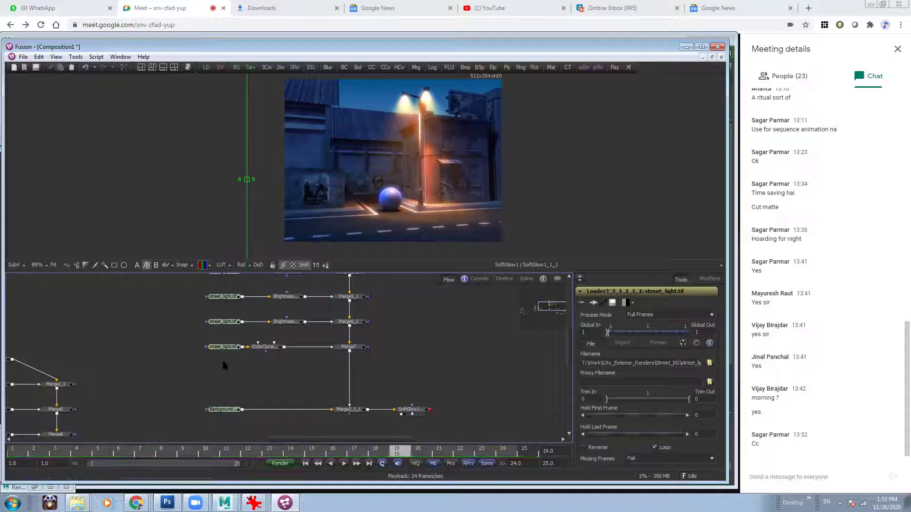
key("ctrl+v")
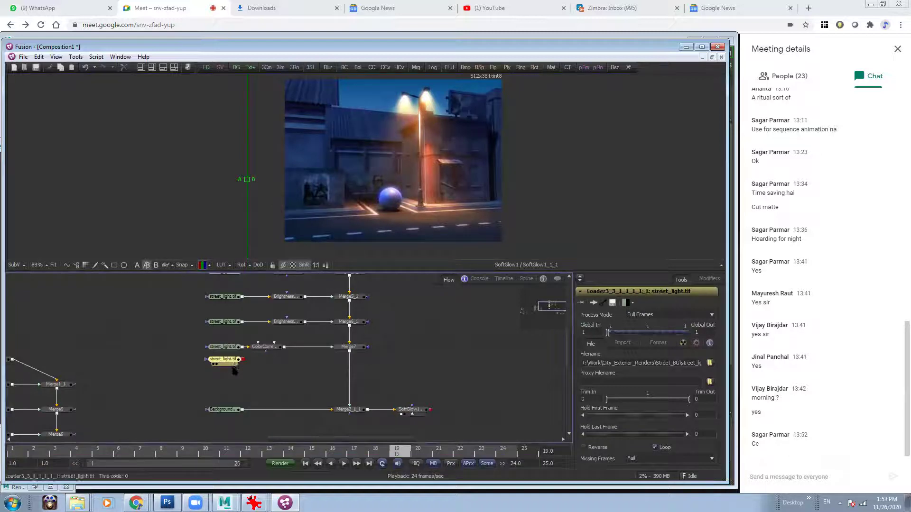
left_click(709, 363)
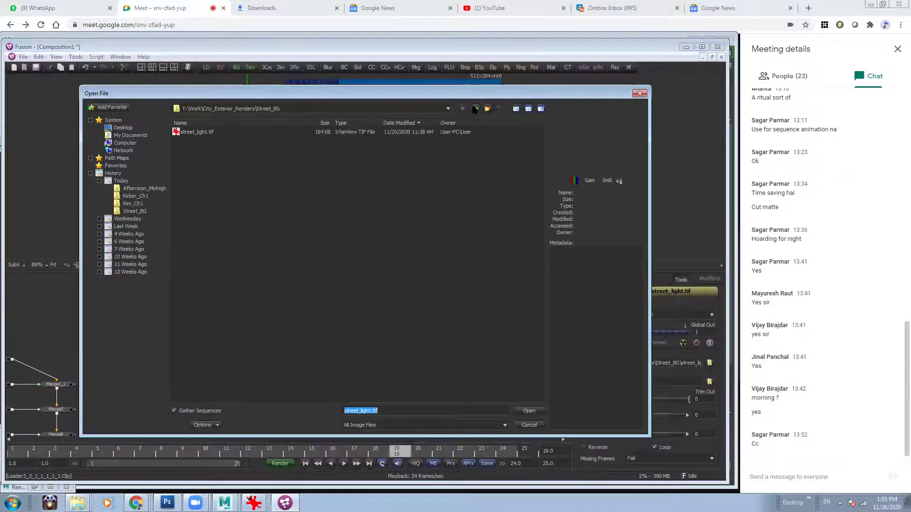
left_click(475, 109)
left_click(639, 93)
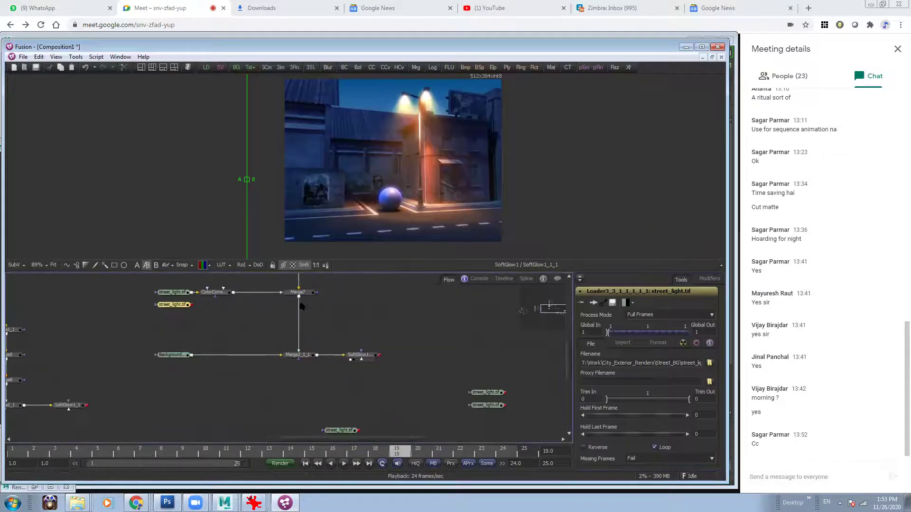
Preview a spare street_light.tif loader outside the trees and delete the unneeded spare loaders
left_click(465, 391)
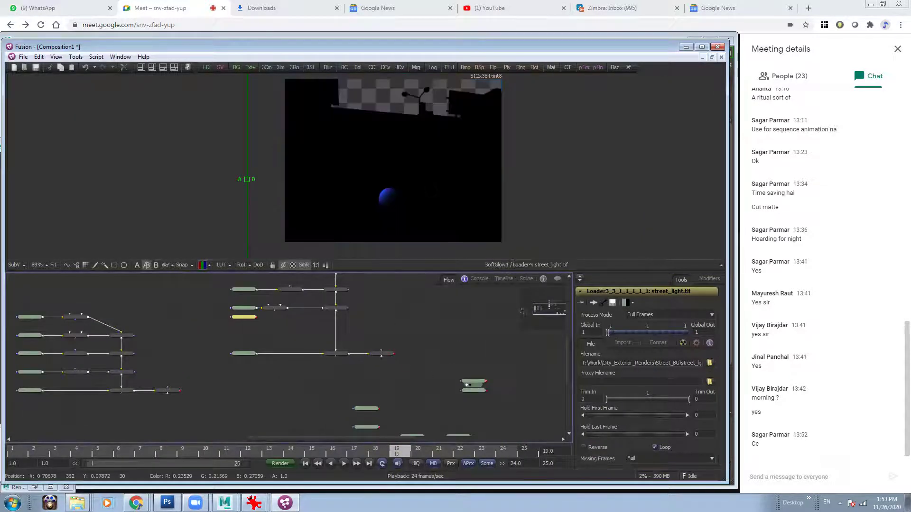
left_click_drag(467, 368, 489, 412)
key("Delete")
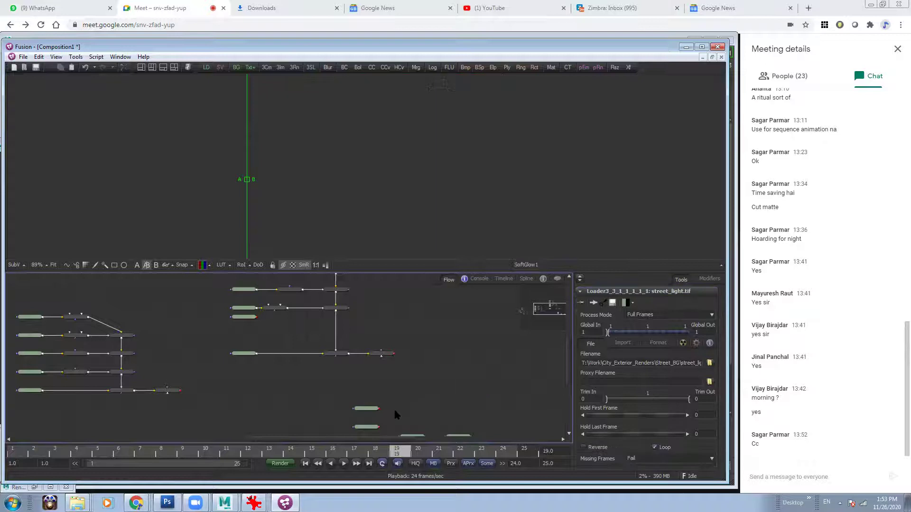
left_click(364, 409)
key("Delete")
View the spare Windows_Bg loader and move it into the third tree, just below the Street_BG loader
left_click_drag(369, 429, 428, 236)
left_click_drag(362, 428, 246, 332)
scroll(420, 349, "up", 5, "ctrl")
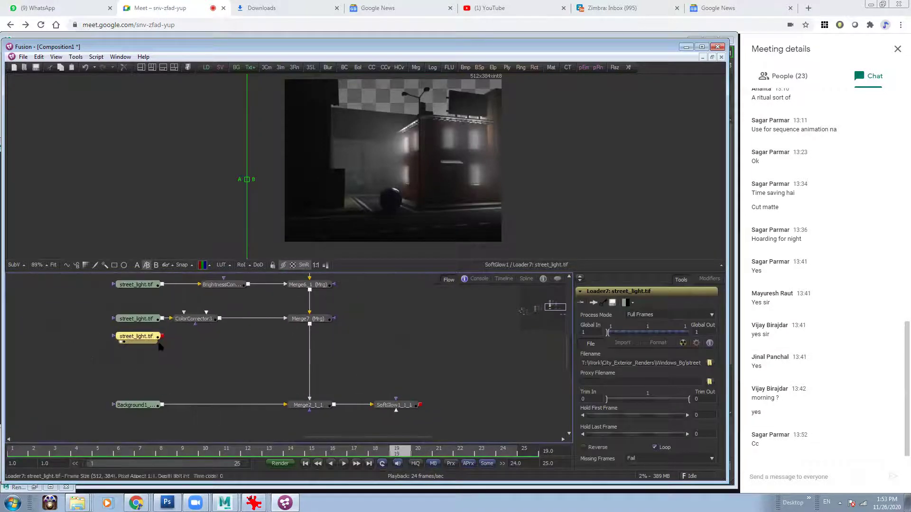
scroll(397, 362, "down", 3, "ctrl")
middle_click_drag(265, 328, 291, 354)
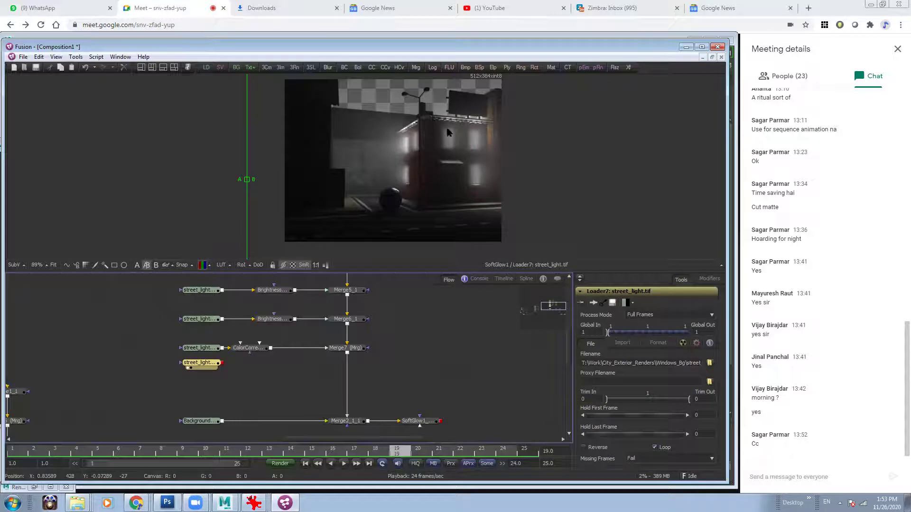
Merge the Windows_Bg loader into the third tree below Merge7 using apply mode Screen, and view the SoftGlow1_1_1 result
left_click_drag(206, 364, 347, 366)
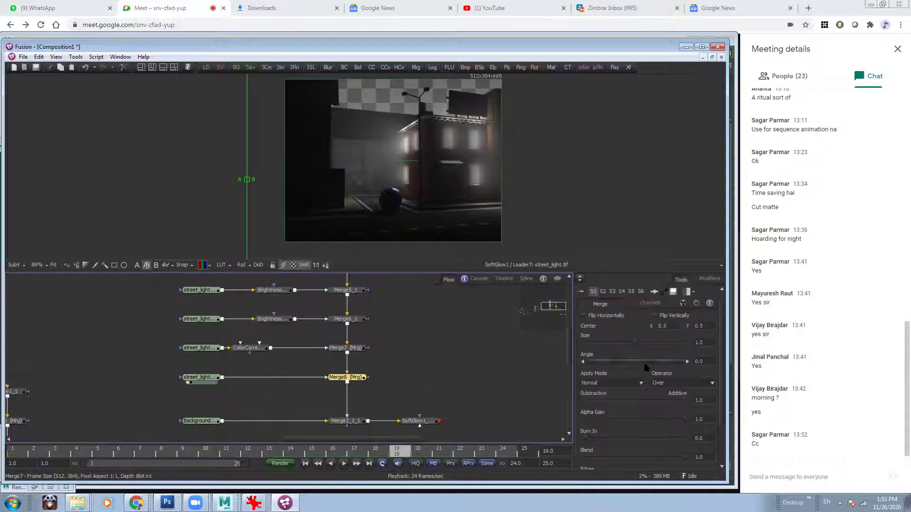
left_click(612, 383)
left_click(598, 390)
left_click_drag(417, 421, 454, 167)
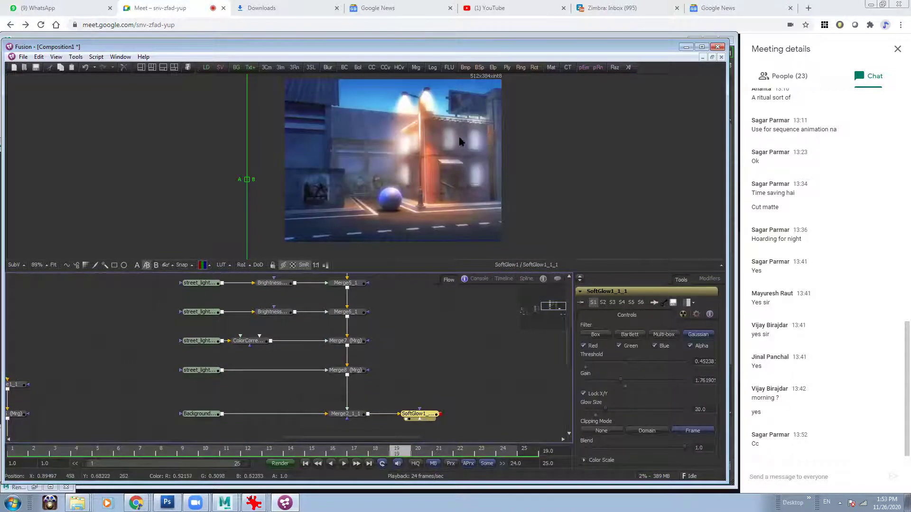
scroll(479, 135, "up", 2, "ctrl")
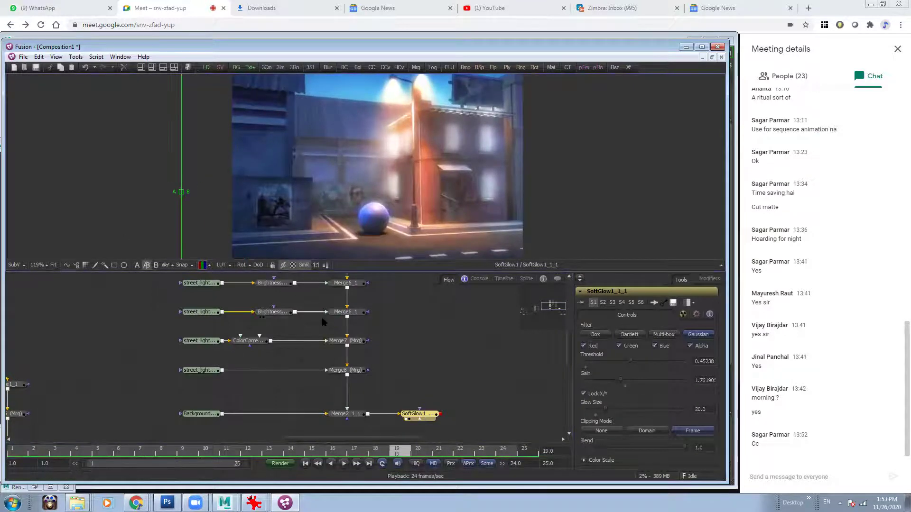
Line up the Street_BG Color Corrector and paste a copy of it between the Windows_Bg loader and Merge8
left_click_drag(242, 350, 268, 349)
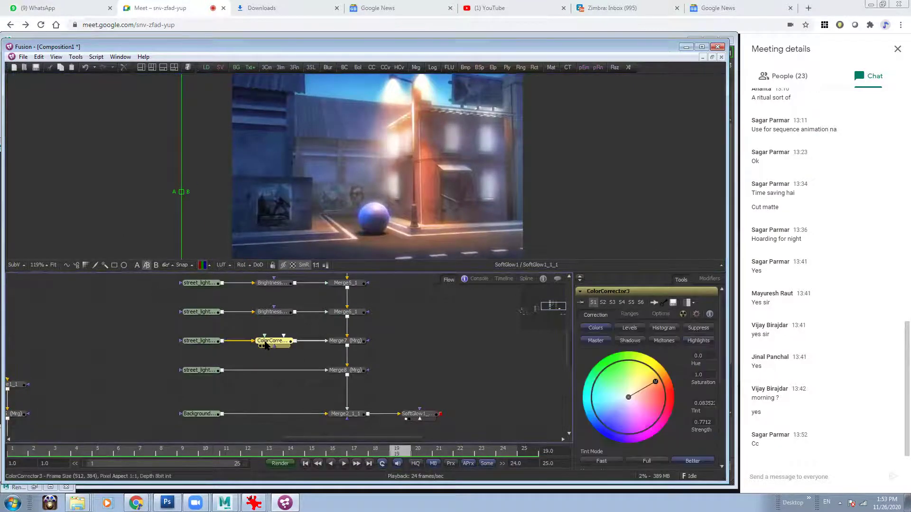
right_click(275, 374)
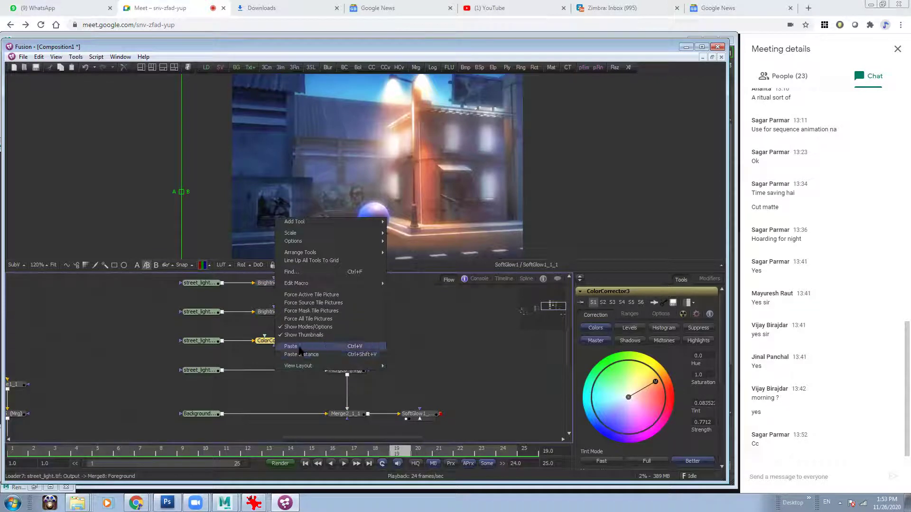
left_click(299, 352)
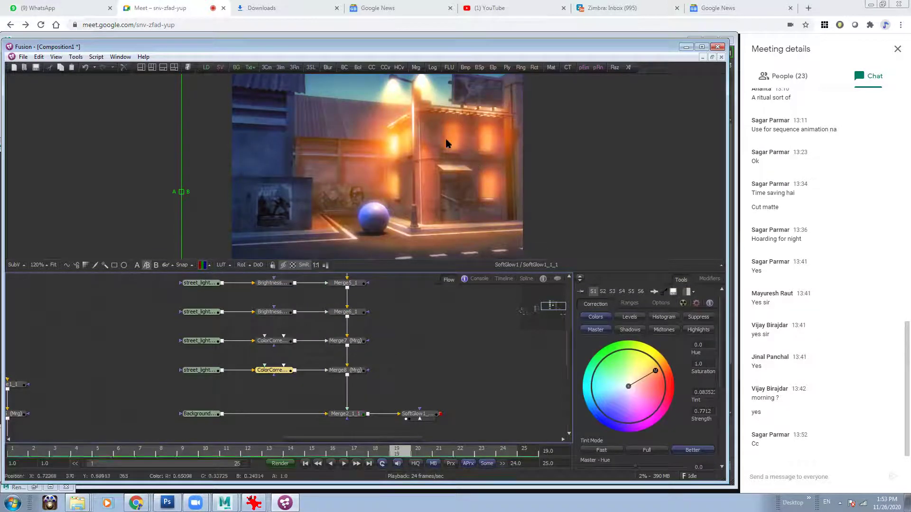
scroll(441, 167, "down", 3, "ctrl")
scroll(441, 167, "up", 2, "ctrl")
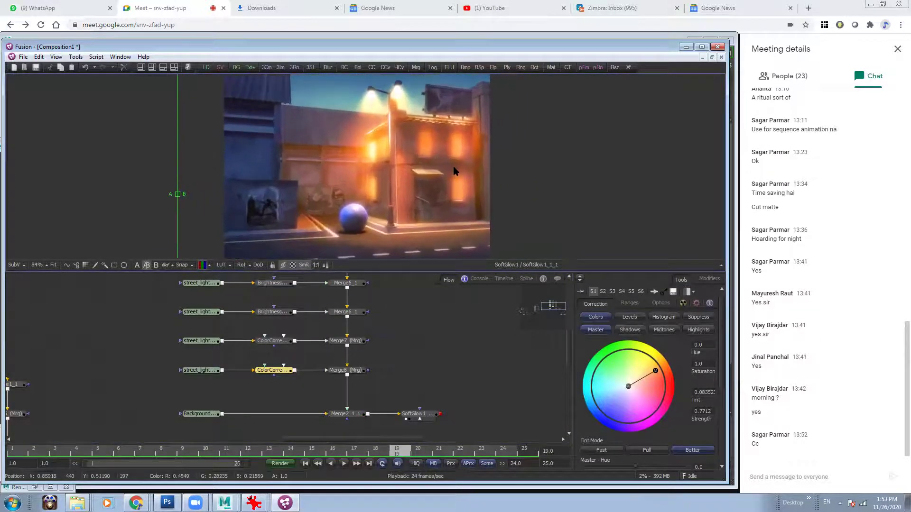
Lower the master RGB gain of the third tree's topmost Color Corrector to about 0.2
scroll(391, 345, "up", 2)
left_click(255, 282)
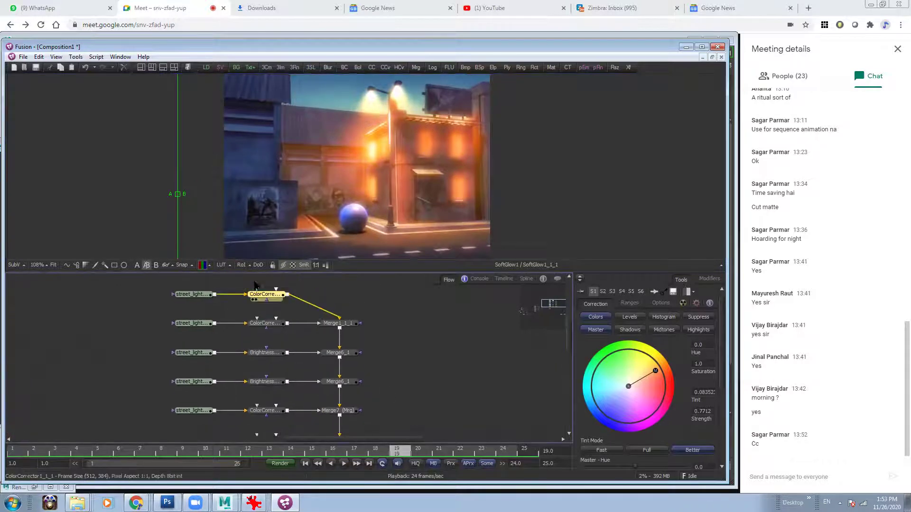
left_click_drag(723, 384, 724, 430)
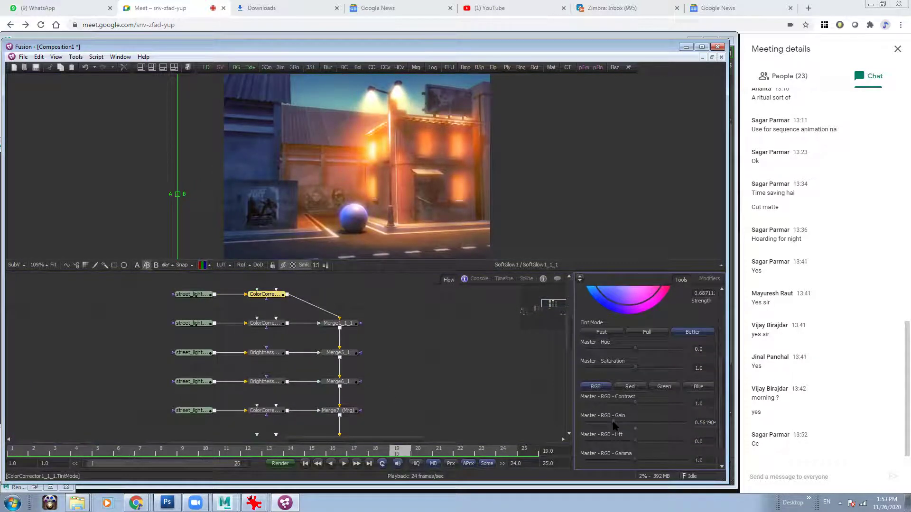
mouse_move(613, 426)
left_mouse_down()
mouse_move(594, 420)
mouse_move(604, 429)
left_mouse_up()
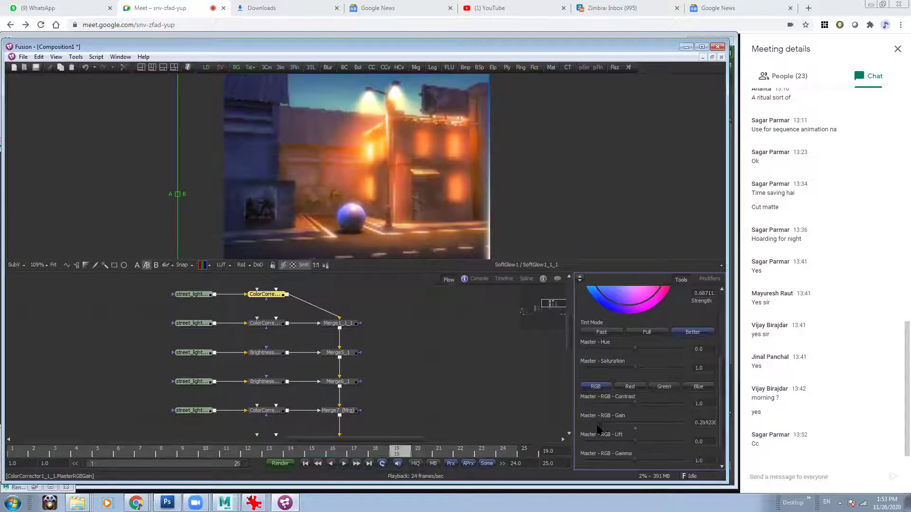
Lower the master RGB gain of the third tree's second Color Corrector to about 0.16 and check the darker scene
left_click(263, 323)
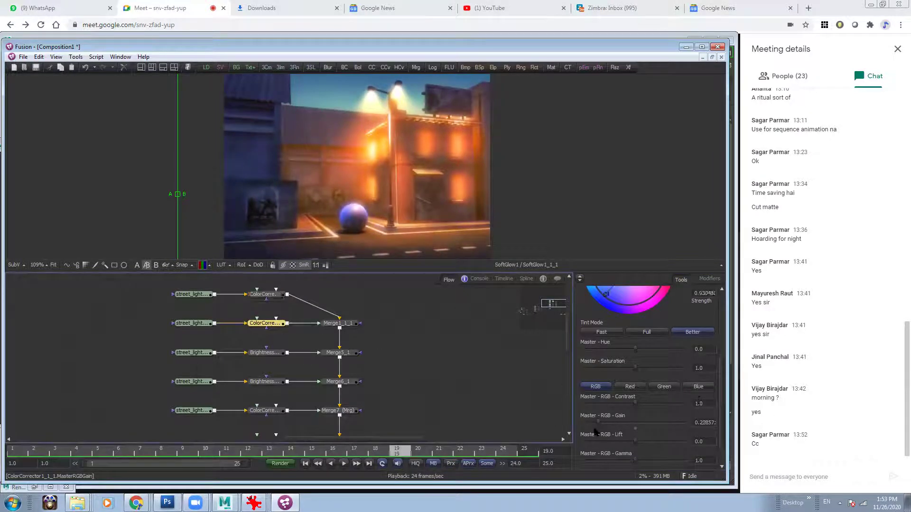
left_click_drag(597, 425, 593, 421)
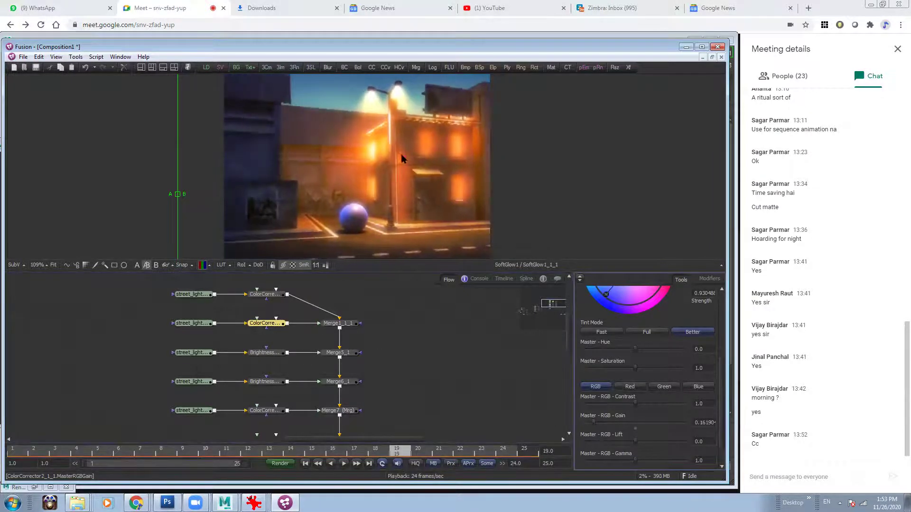
middle_click_drag(506, 165, 433, 131)
middle_click_drag(458, 179, 453, 176)
scroll(454, 179, "up", 1, "ctrl")
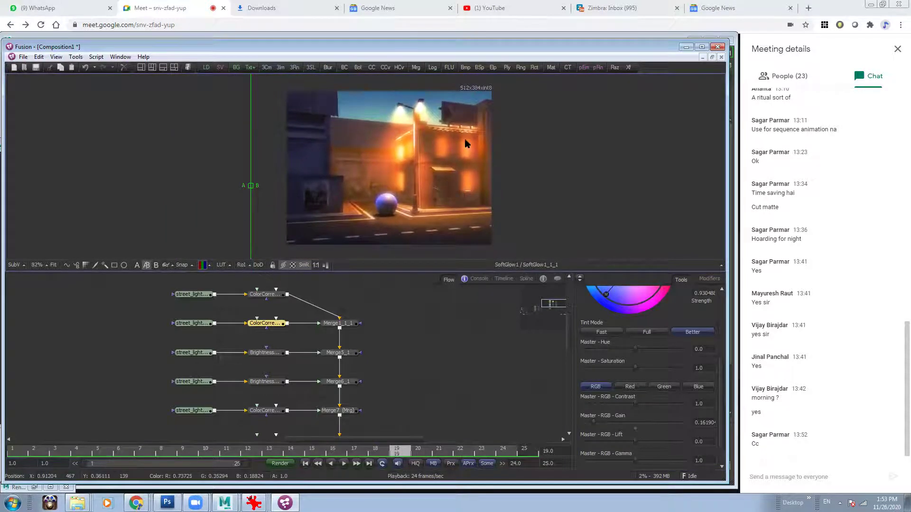
Duplicate the third tree's Background node, place the copy in the space above it and view the copy
scroll(451, 322, "down", 3, "ctrl")
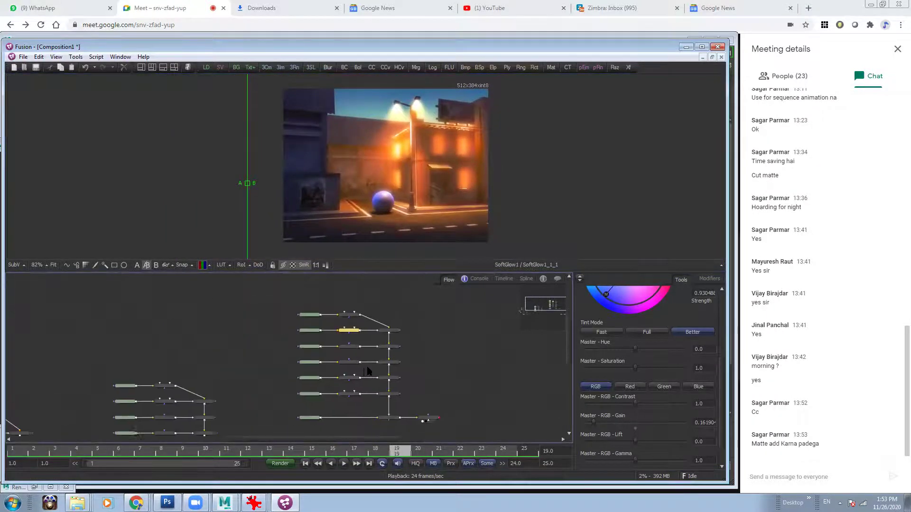
left_click_drag(216, 284, 323, 348)
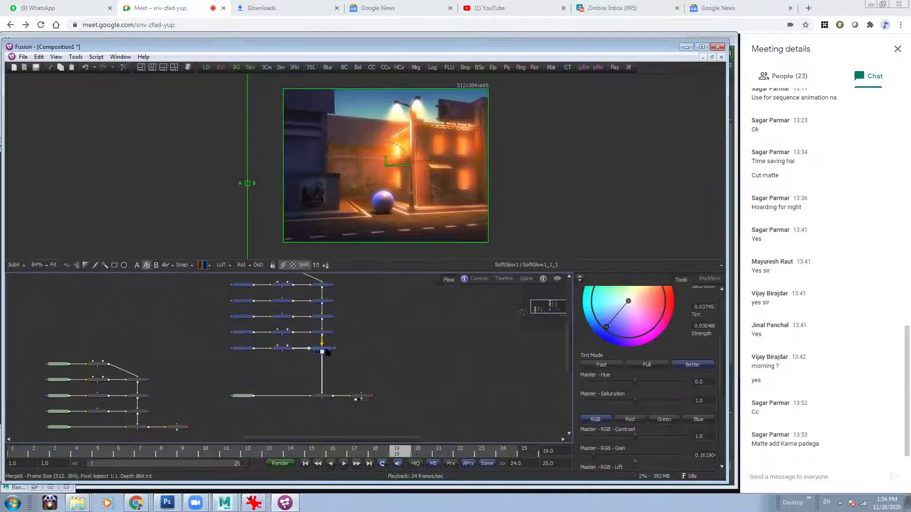
left_click(241, 398)
left_click(242, 401)
left_click_drag(243, 400, 407, 153)
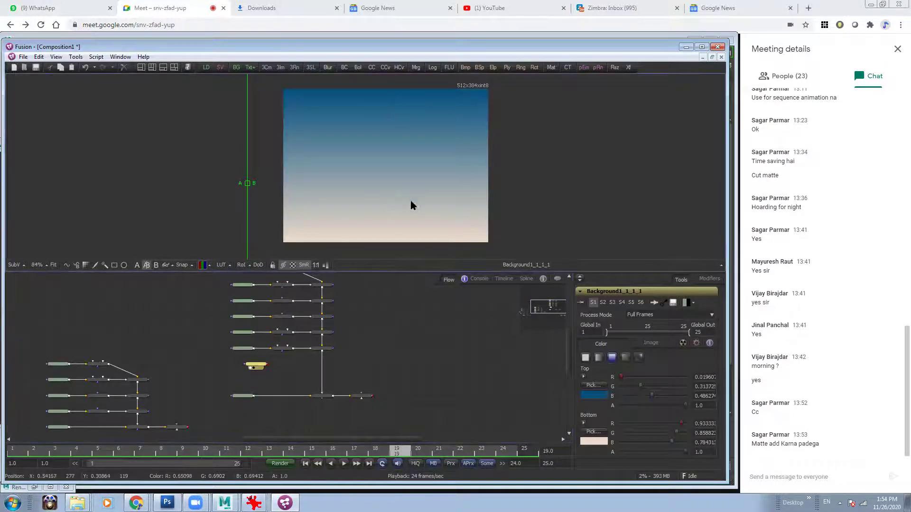
Make the copied Background a solid color and set it to warm yellow-orange with red 255, green 189 and blue 66
scroll(394, 196, "up", 2, "ctrl")
left_click(586, 357)
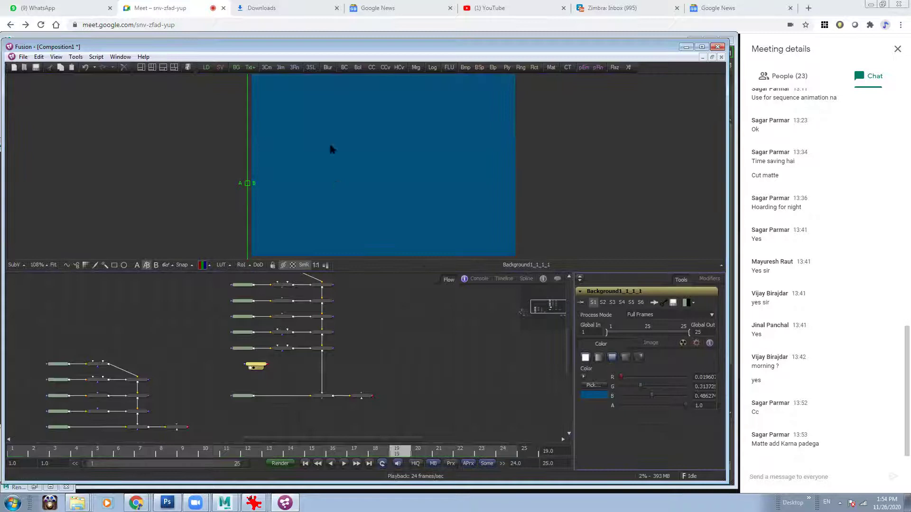
left_click(593, 395)
left_click_drag(385, 215, 378, 203)
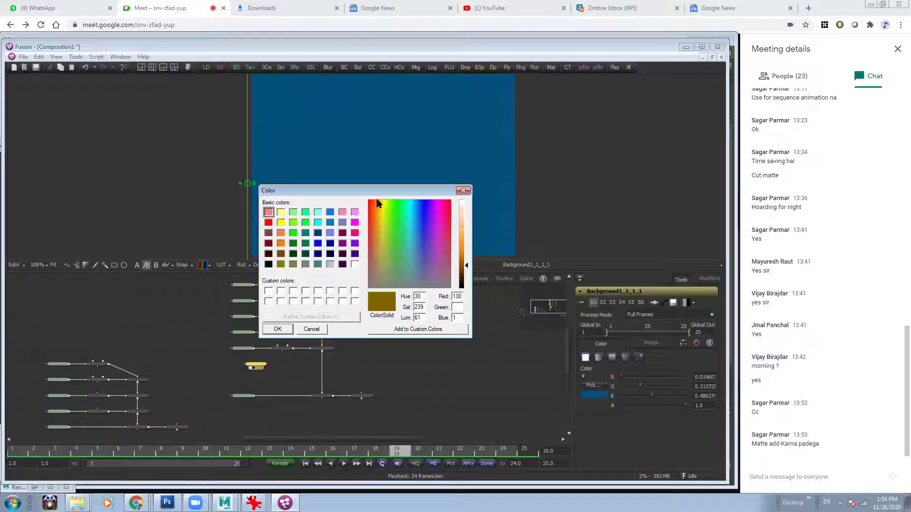
left_click_drag(464, 224, 469, 236)
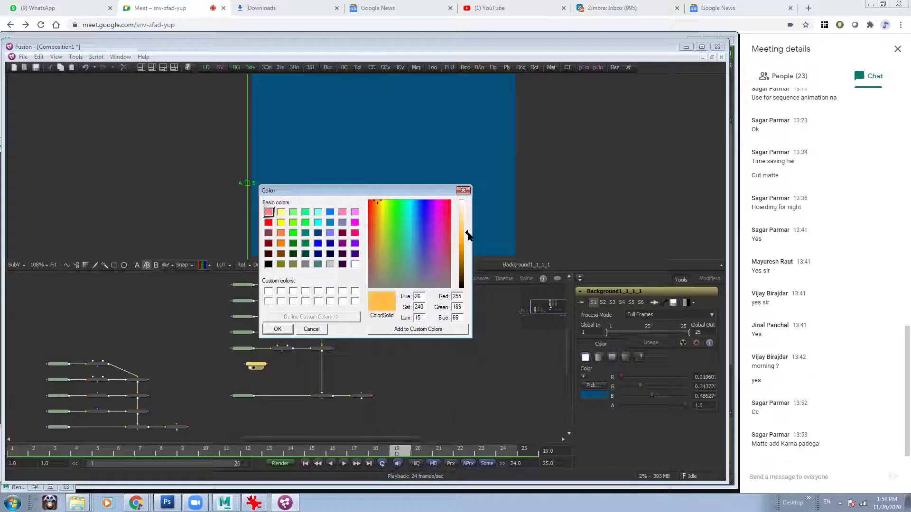
left_click(278, 331)
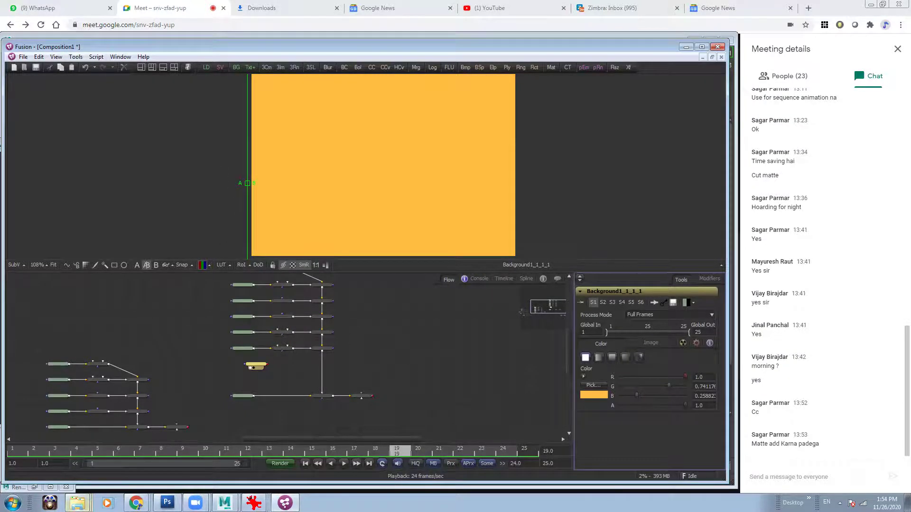
Load street_light.tif from the Mattes folder of City_Exterior_Renders into the flow beside the orange Background and view it
mouse_move(77, 502)
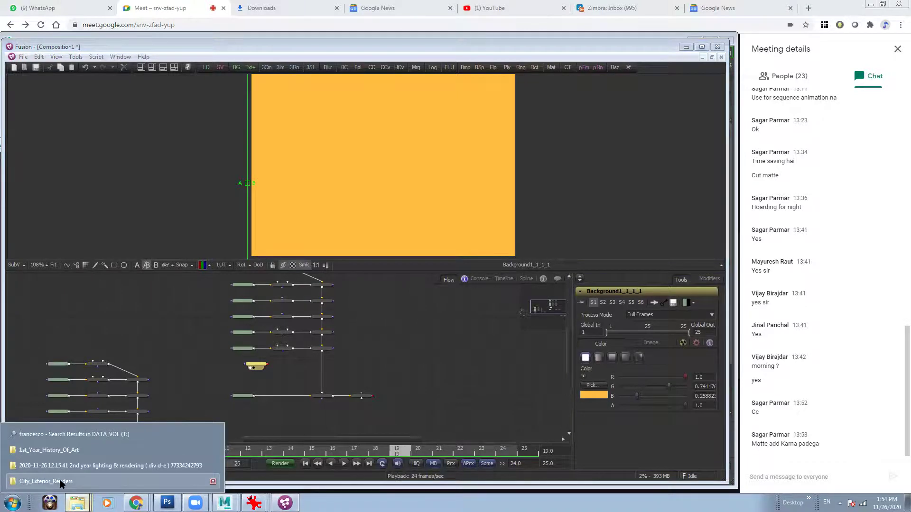
left_click(46, 482)
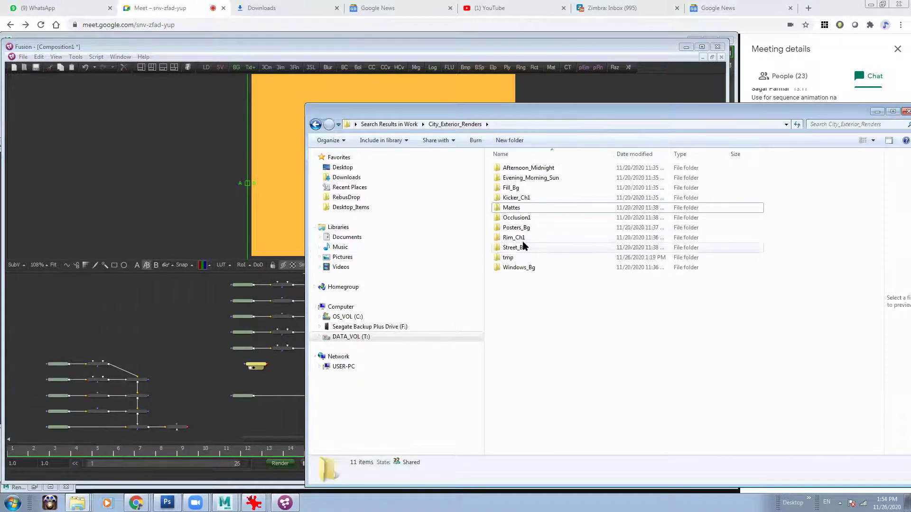
double_click(521, 207)
left_click_drag(516, 170, 203, 373)
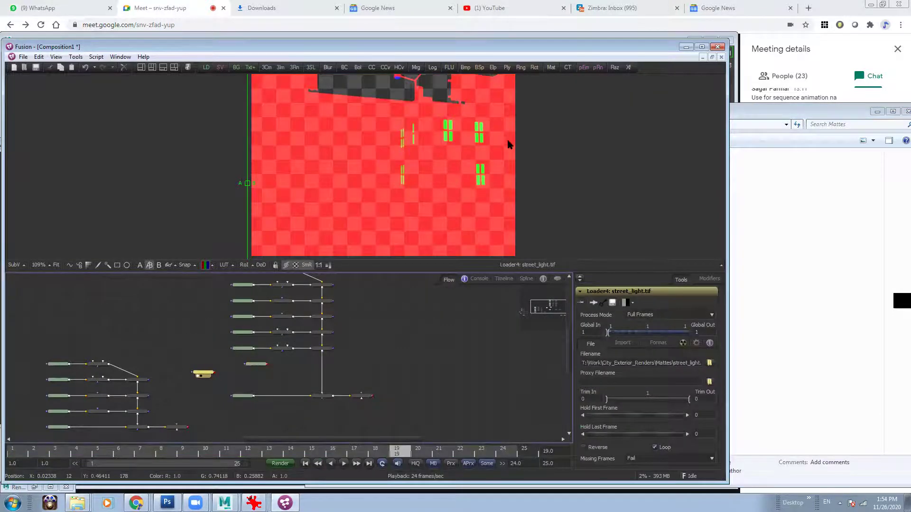
left_click(878, 112)
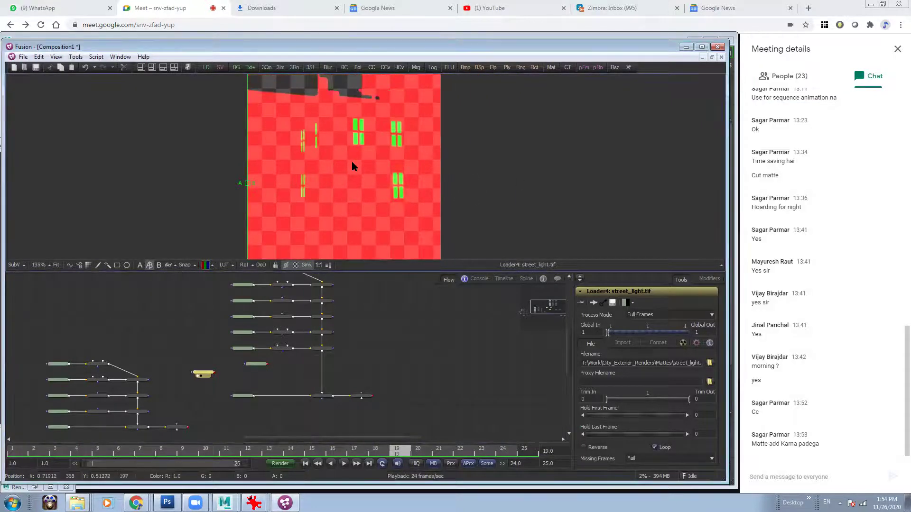
Move the orange Background node in line with the street_light.tif matte loader, below the Windows_Bg row
left_click_drag(262, 368, 246, 383)
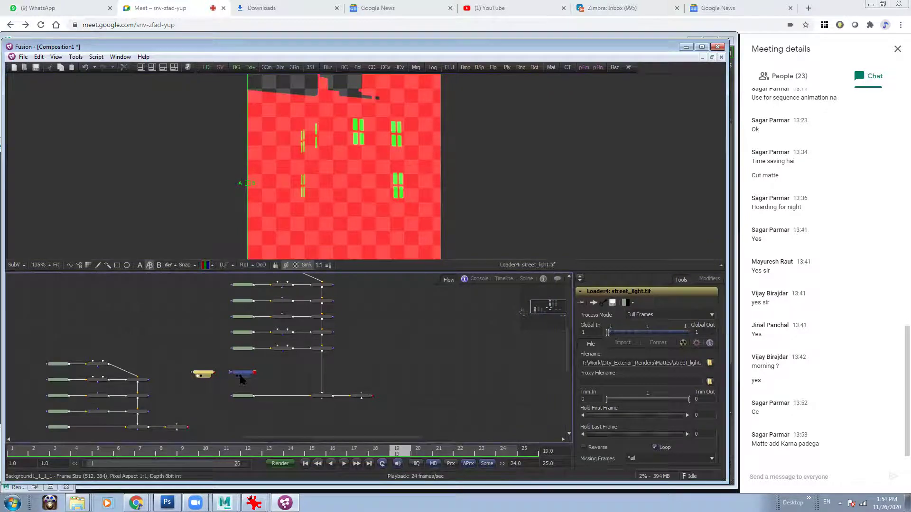
left_click(240, 375)
scroll(357, 162, "up", 1)
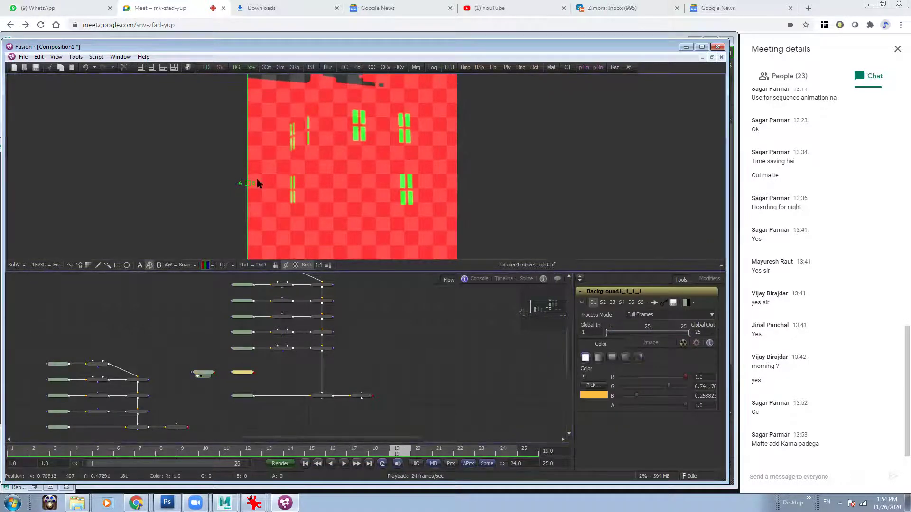
Examine the matte's window areas and compare the street_light.tif matte with the solid orange Background
left_click_drag(241, 189, 27, 186)
scroll(413, 203, "down", 1)
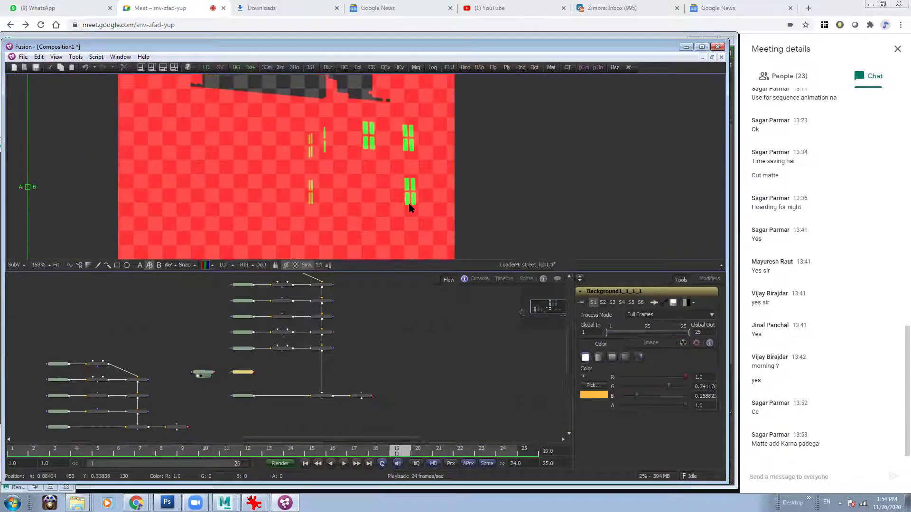
left_click_drag(250, 373, 240, 150)
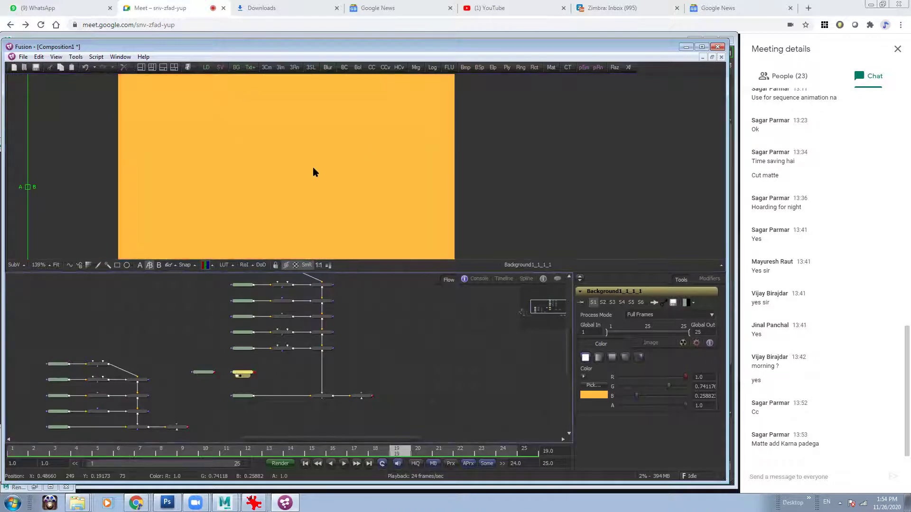
scroll(401, 137, "down", 2)
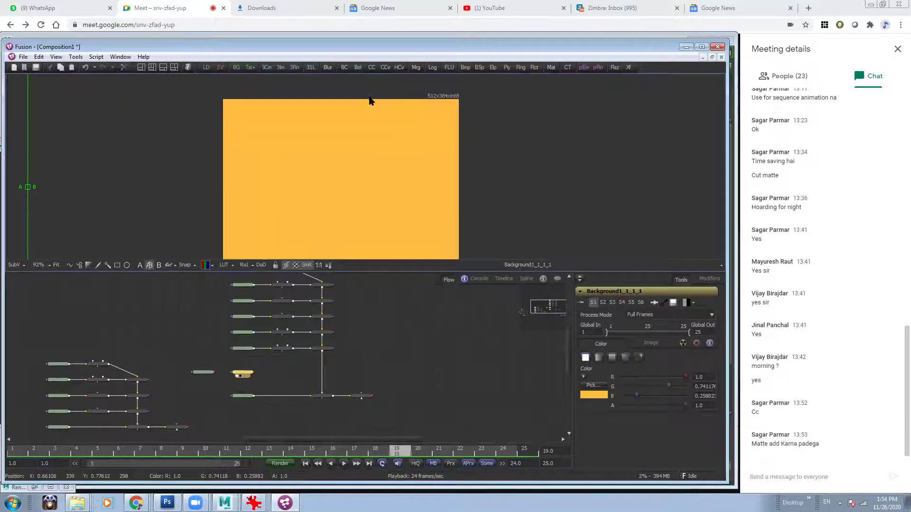
scroll(371, 165, "up", 1)
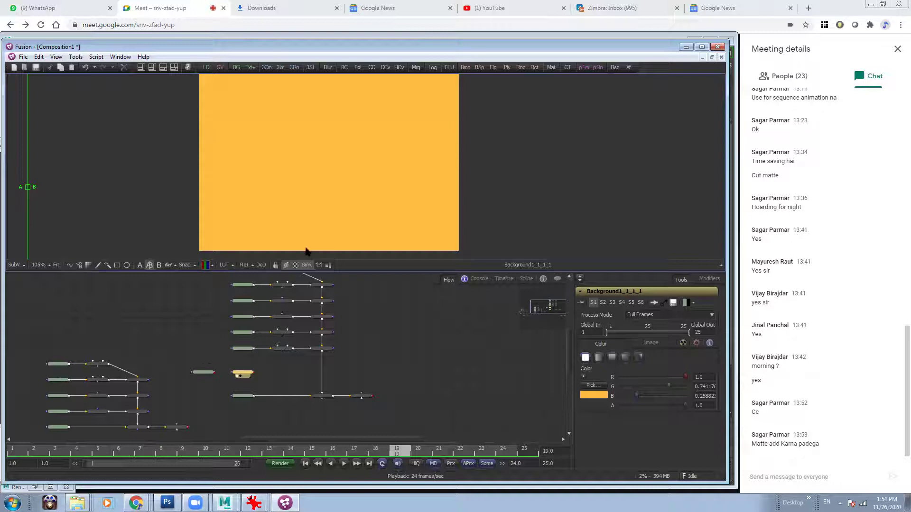
scroll(427, 156, "down", 1)
scroll(398, 175, "up", 2)
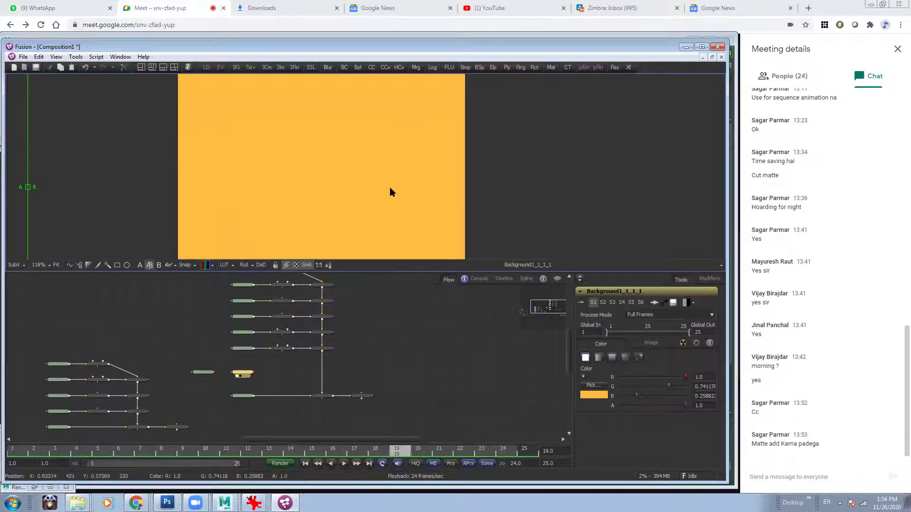
left_click_drag(203, 372, 389, 142)
scroll(391, 138, "down", 1)
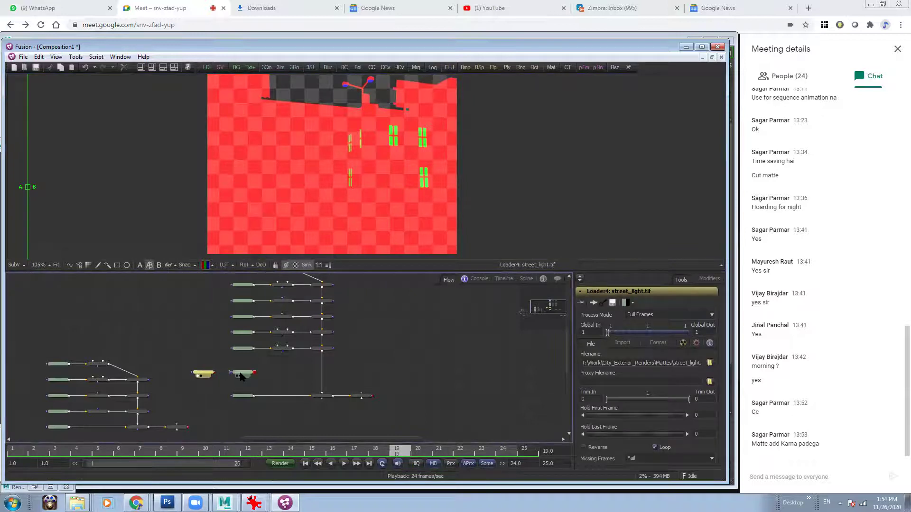
left_click_drag(243, 372, 343, 88)
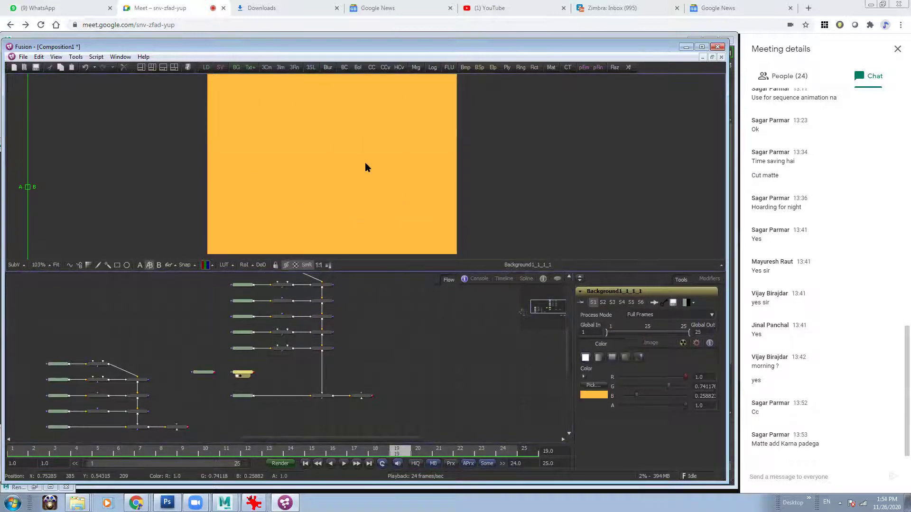
scroll(371, 162, "down", 1)
Connect the street_light.tif matte as the orange Background's mask and set the mask channel to Green
left_click_drag(216, 373, 241, 374)
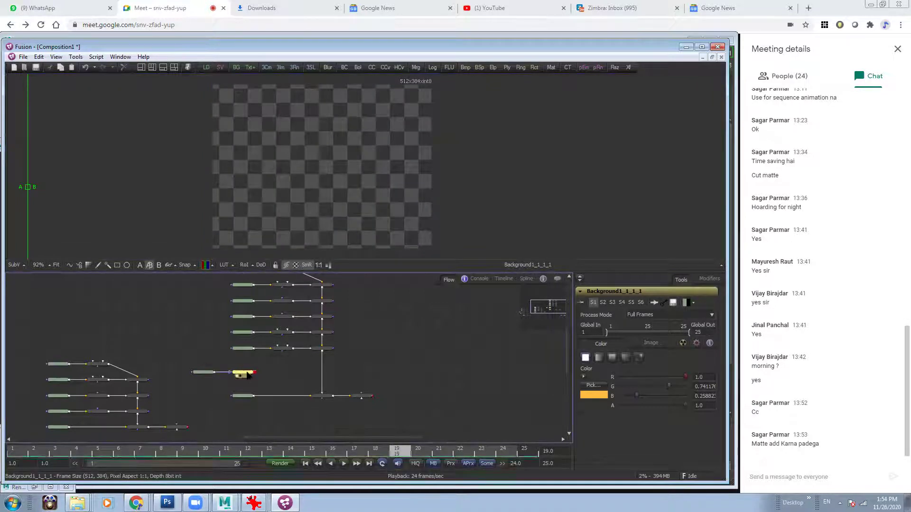
left_click(663, 343)
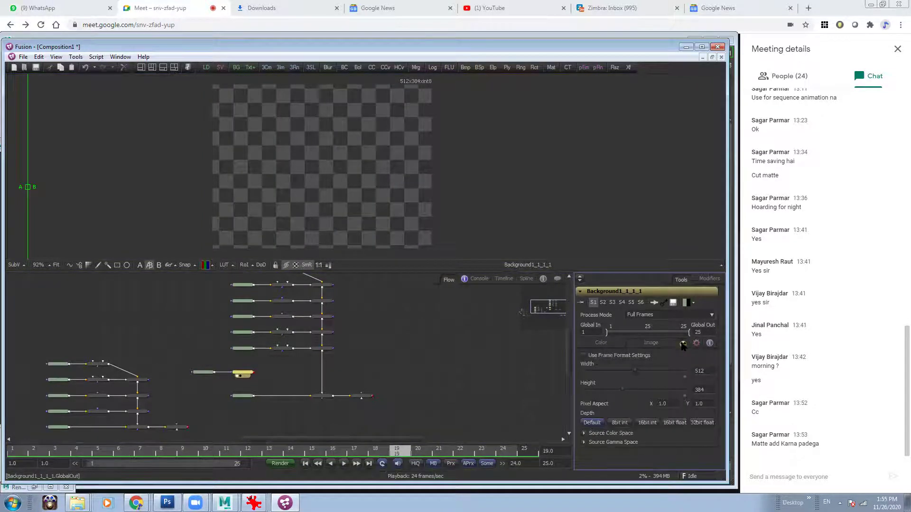
left_click(683, 343)
left_click(636, 404)
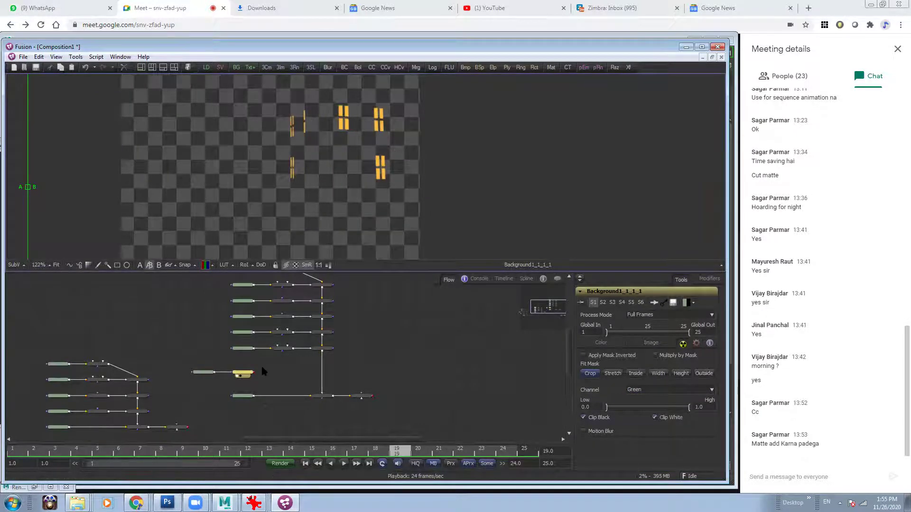
Merge the masked orange Background into the third tree between Merge8 and Merge2_1_1, and view the new merge
left_click_drag(257, 373, 323, 355)
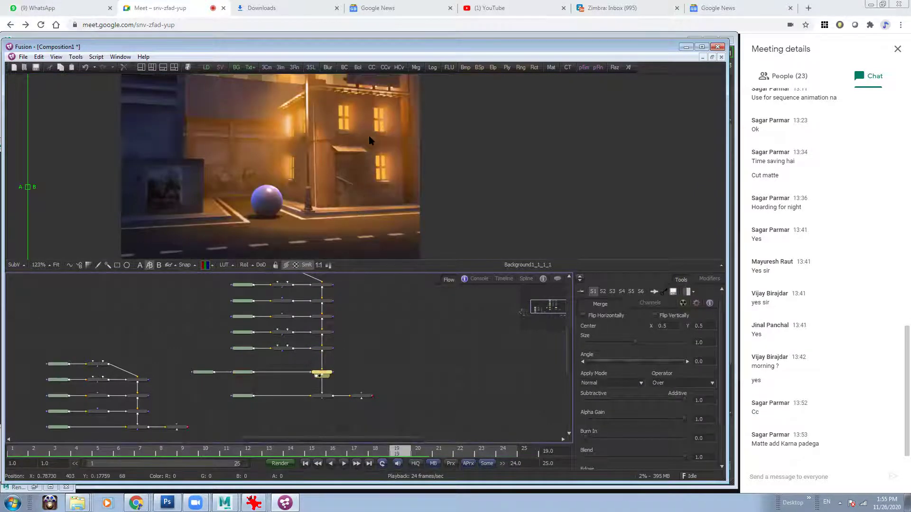
scroll(369, 142, "up", 2, "ctrl")
scroll(367, 214, "down", 3, "ctrl")
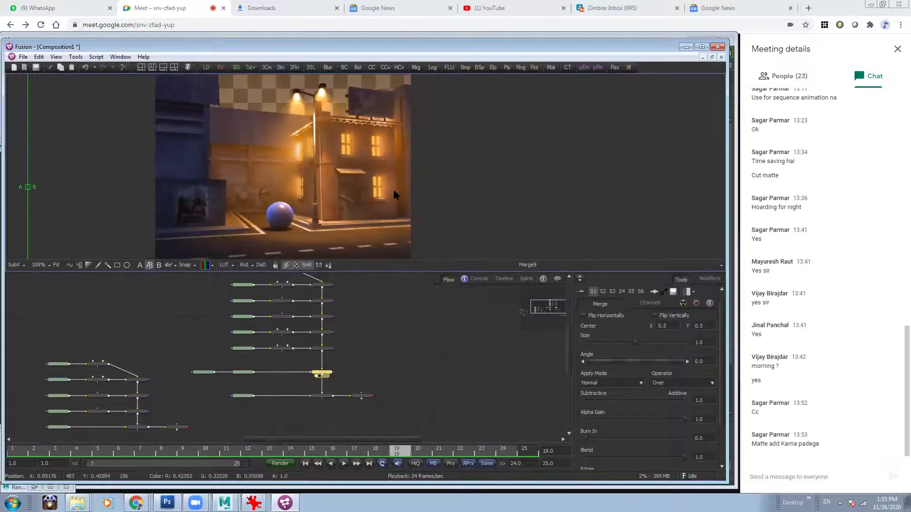
Compare the scene with and without the window lights by temporarily bypassing the street_light.tif matte and orange Background
scroll(399, 189, "down", 1, "ctrl")
scroll(379, 156, "down", 1, "ctrl")
left_click_drag(182, 377, 221, 361)
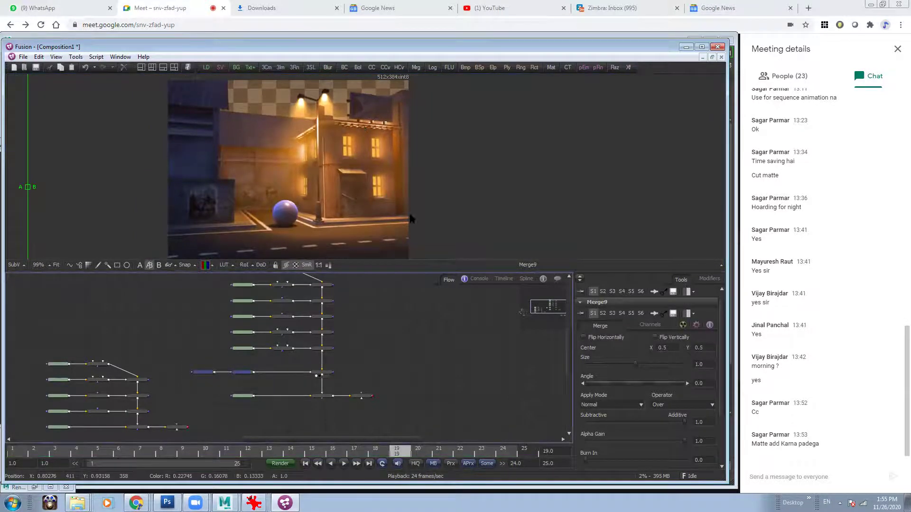
scroll(398, 178, "up", 3, "ctrl")
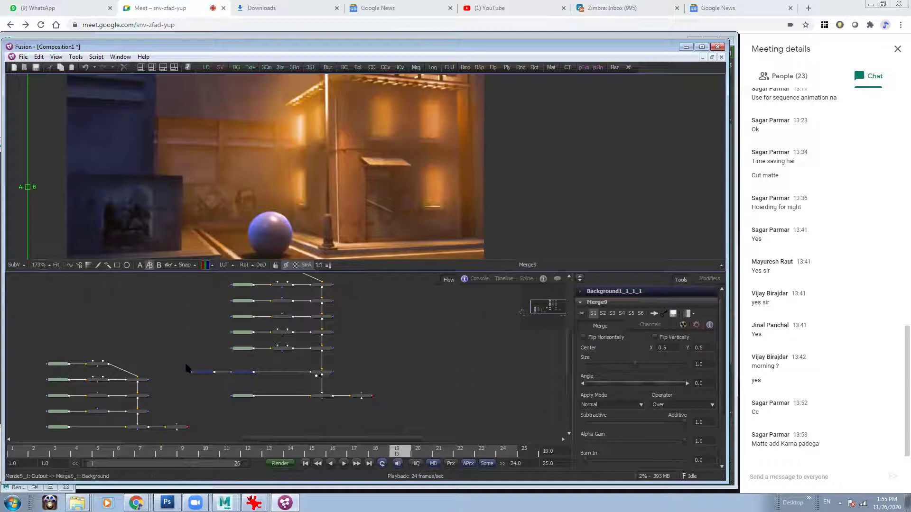
key("ctrl+p")
left_click_drag(219, 360, 371, 183)
left_click_drag(244, 375, 396, 172)
key("ctrl+z")
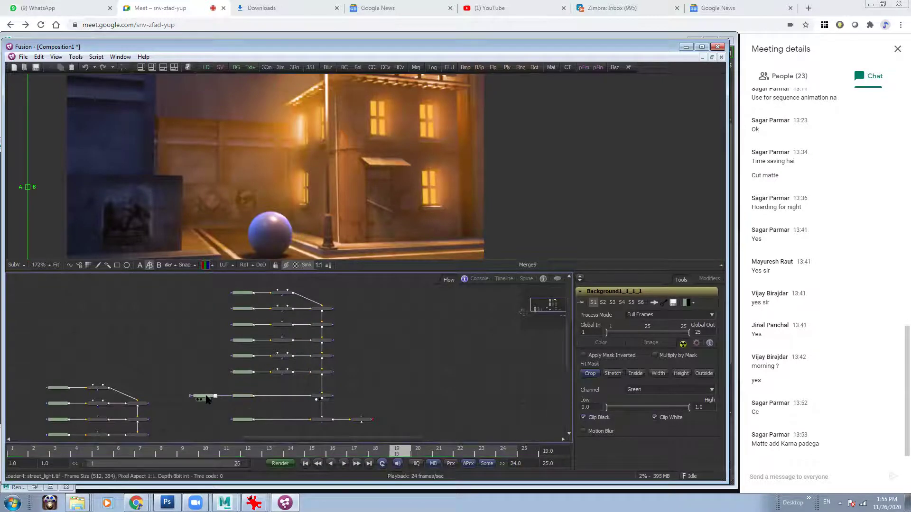
View the street_light.tif matte, the masked orange Background and their Merge9 result in turn
left_click(204, 397)
key("1")
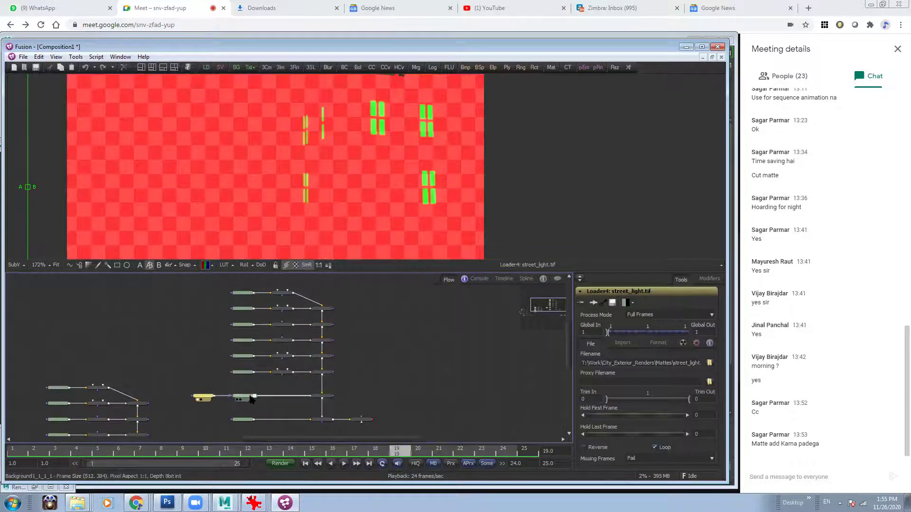
left_click(243, 397)
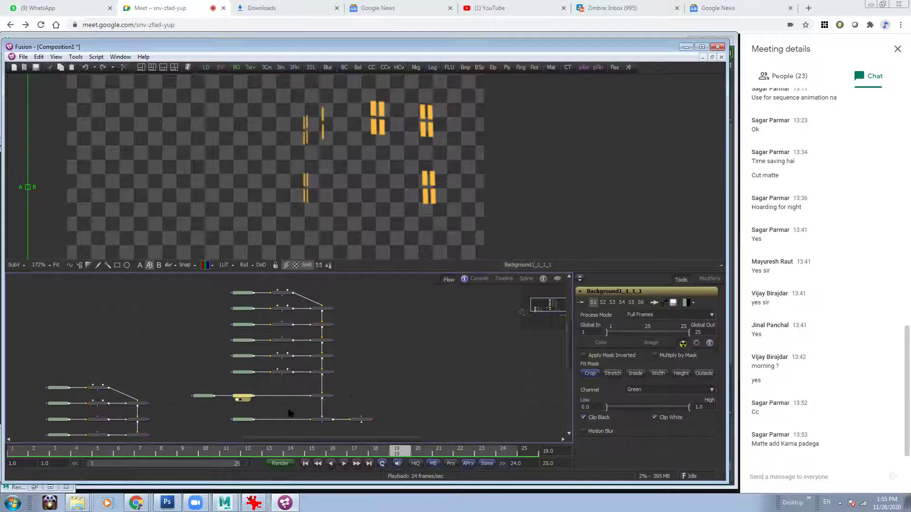
left_click(321, 396)
key("1")
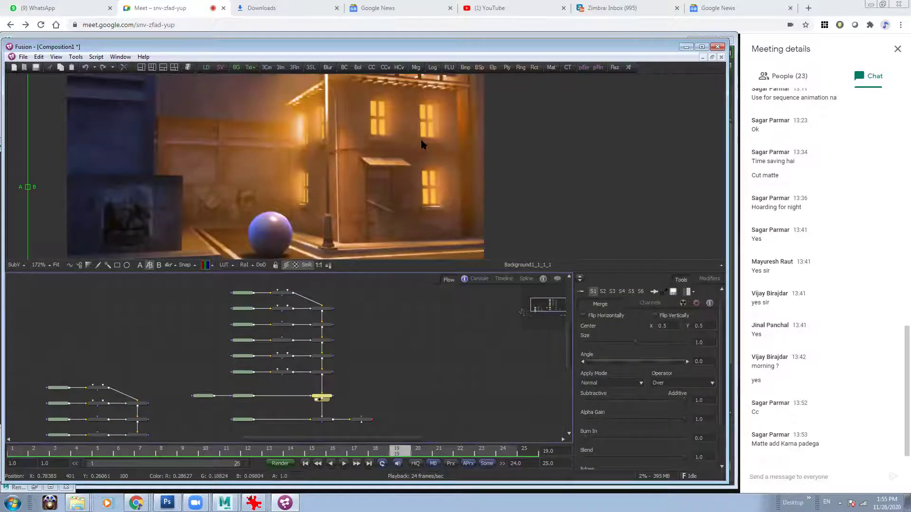
left_click(243, 396)
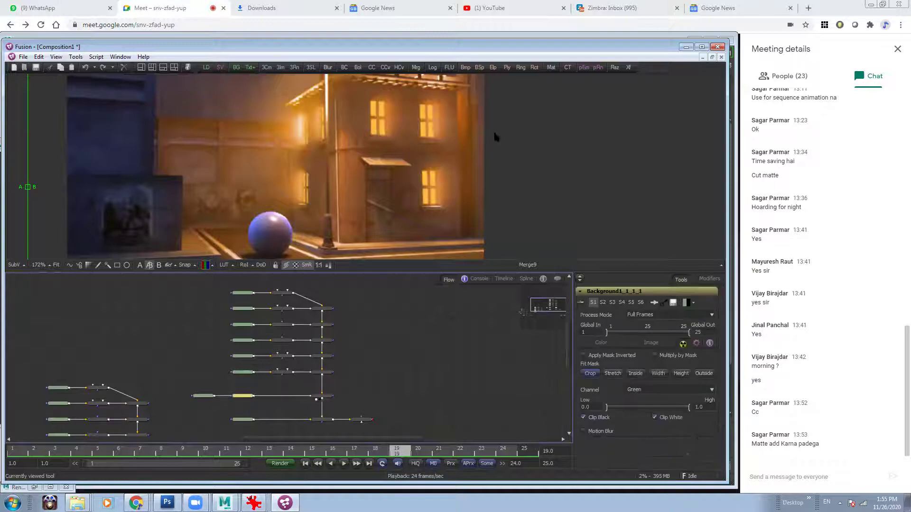
scroll(432, 138, "down", 2)
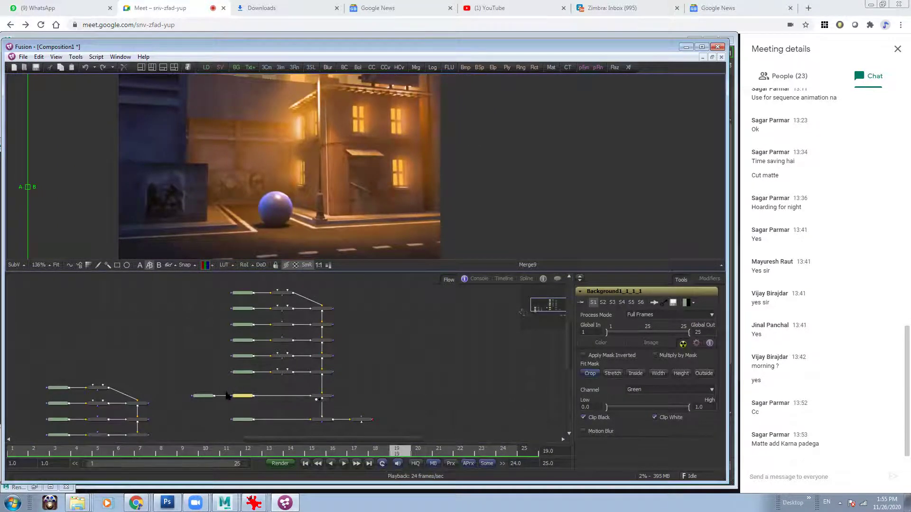
Add a Soft Glow to the masked orange Background, ahead of Merge9
left_click_drag(190, 385, 259, 411)
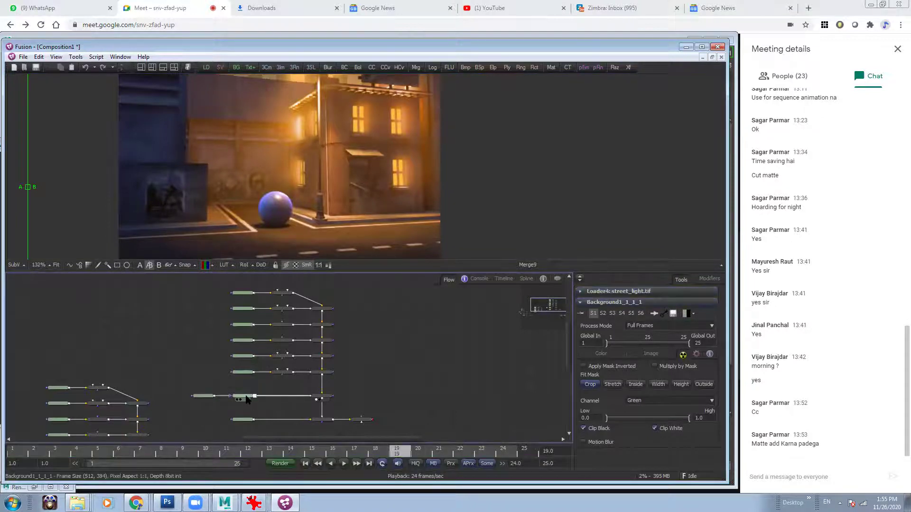
left_click(247, 399)
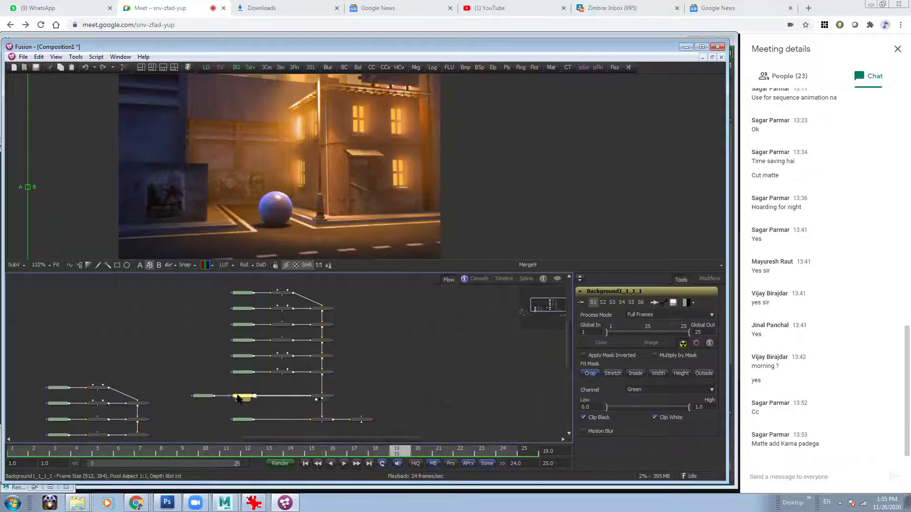
left_click(75, 58)
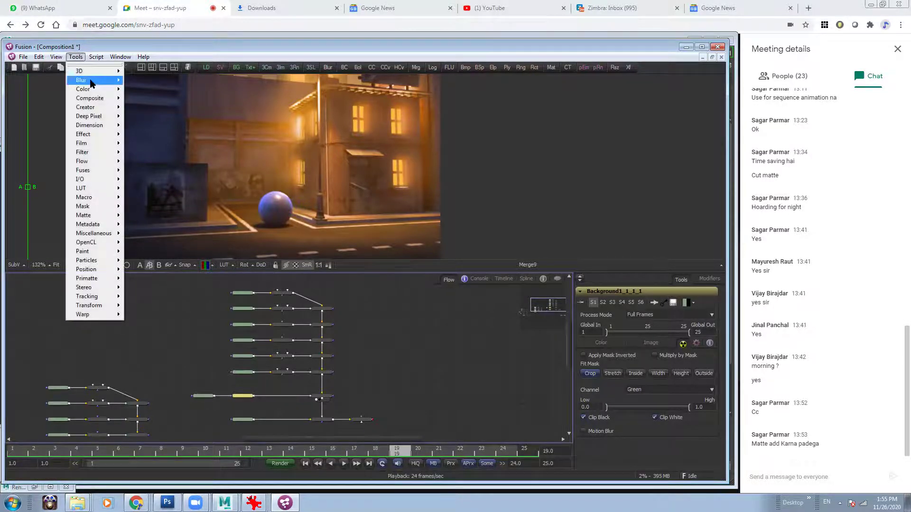
mouse_move(95, 79)
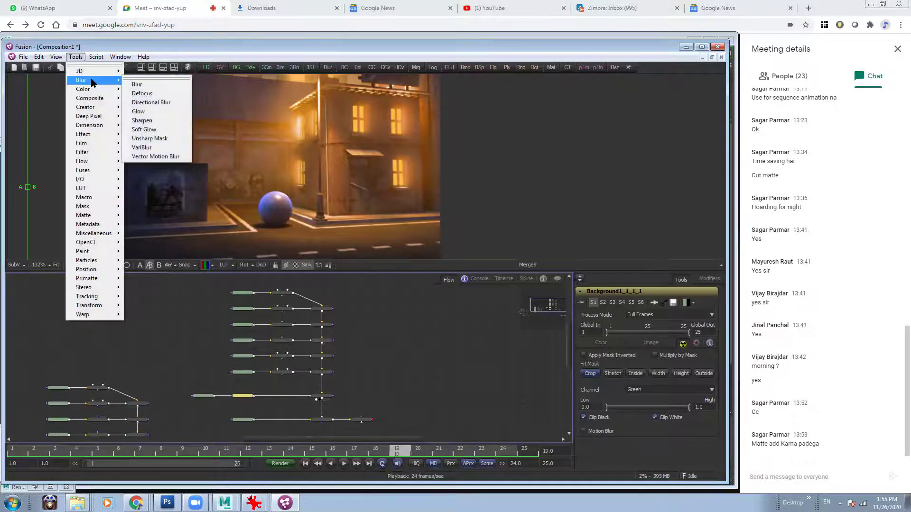
left_click(144, 130)
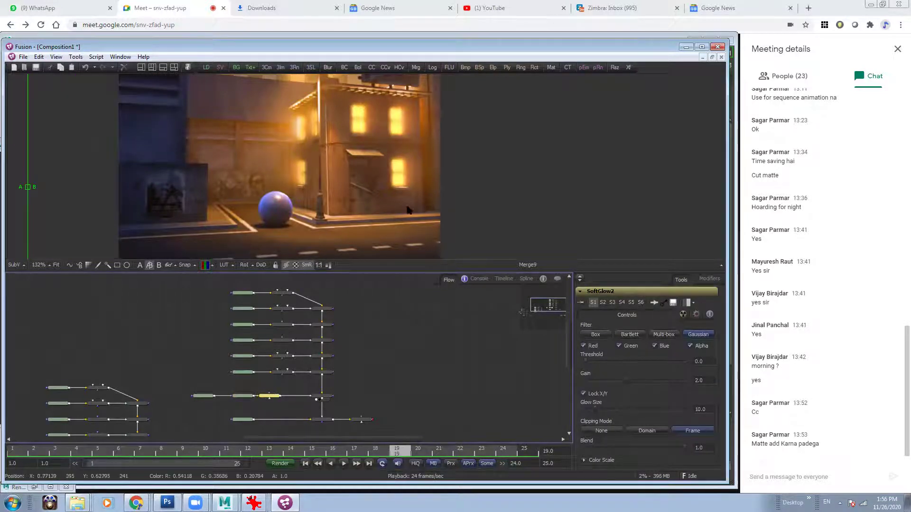
scroll(441, 142, "down", 3, "ctrl")
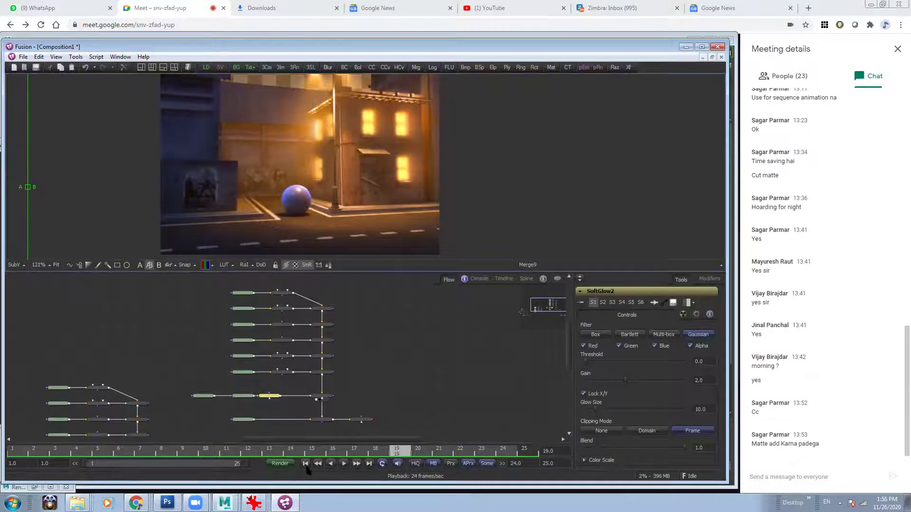
View the third tree's final SoftGlow1_1_1 and lower its gain to about 0.81
left_click_drag(363, 420, 390, 176)
scroll(390, 175, "down", 2, "ctrl")
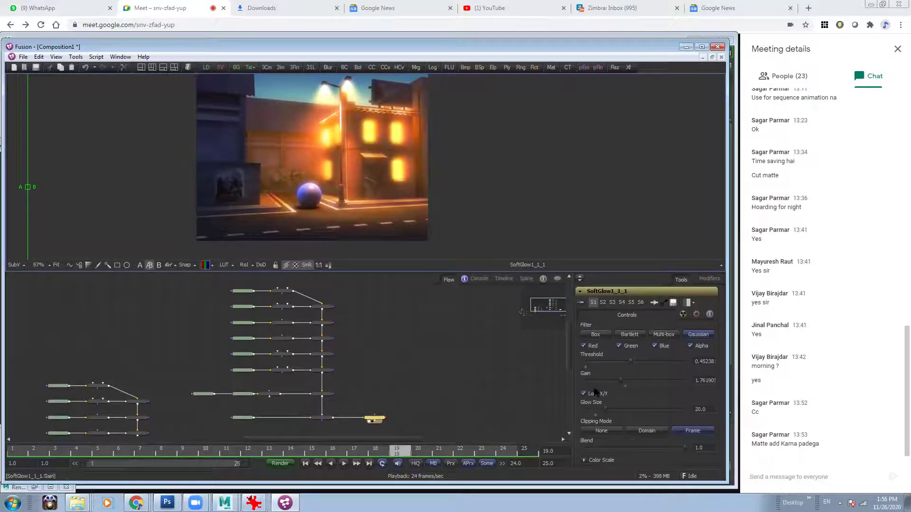
left_click_drag(621, 383, 607, 383)
Examine the window glow alone in SoftGlow2 and against the full scene in SoftGlow1_1_1
left_click_drag(269, 394, 397, 127)
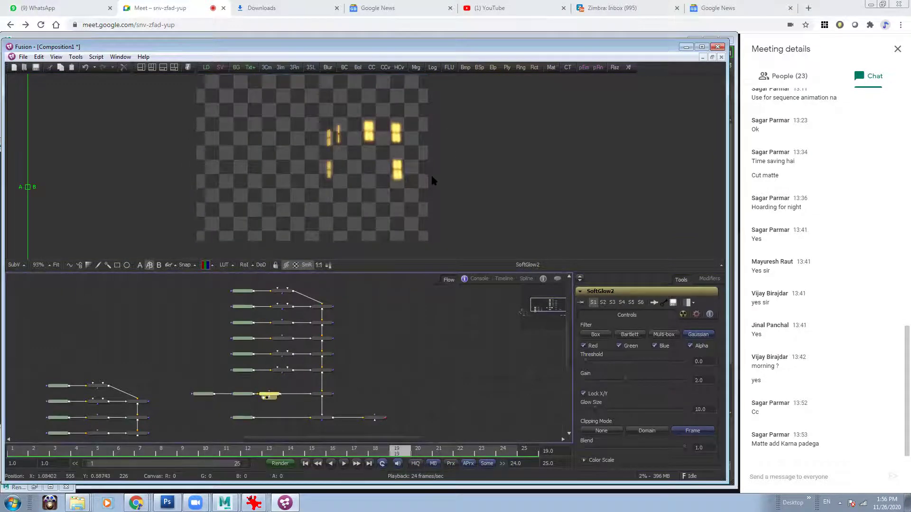
scroll(370, 157, "up", 3, "ctrl")
scroll(369, 184, "down", 1, "ctrl")
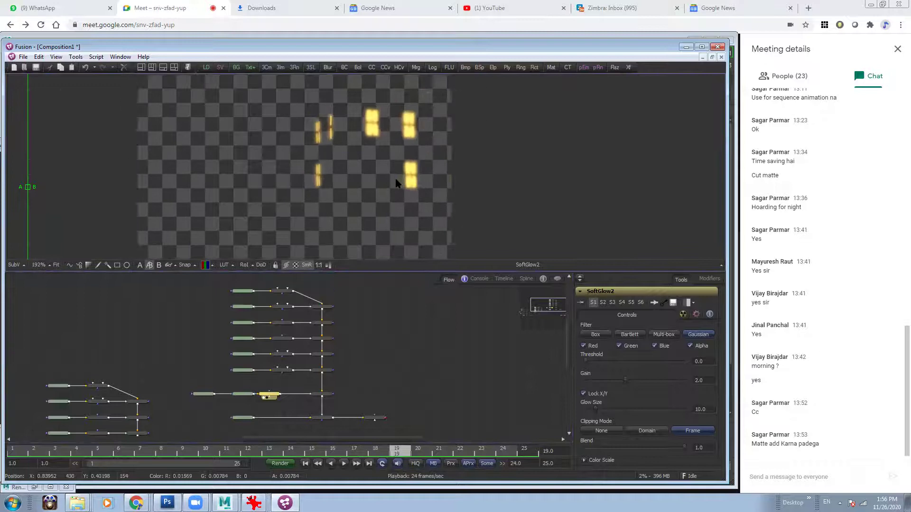
scroll(368, 183, "down", 1, "ctrl")
left_click_drag(374, 417, 350, 82)
scroll(282, 214, "down", 3, "ctrl")
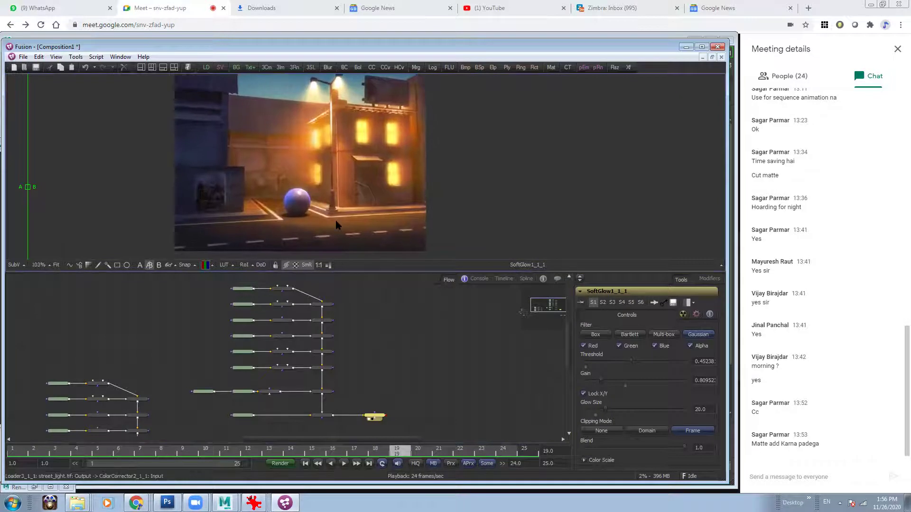
scroll(299, 201, "up", 3, "ctrl")
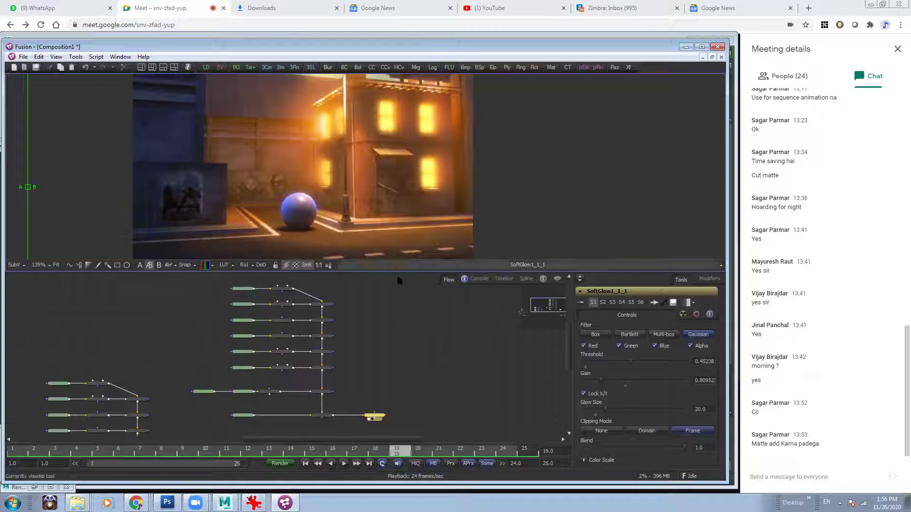
scroll(386, 110, "up", 1)
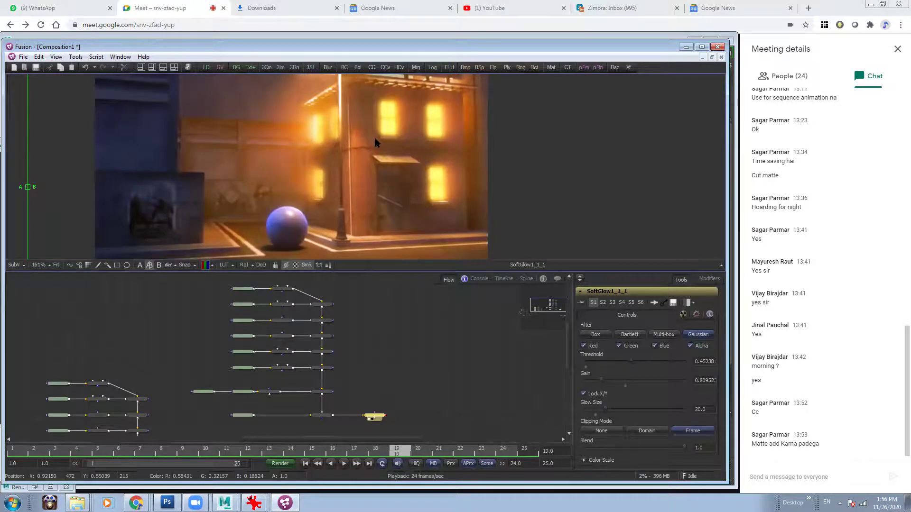
scroll(375, 141, "up", 2)
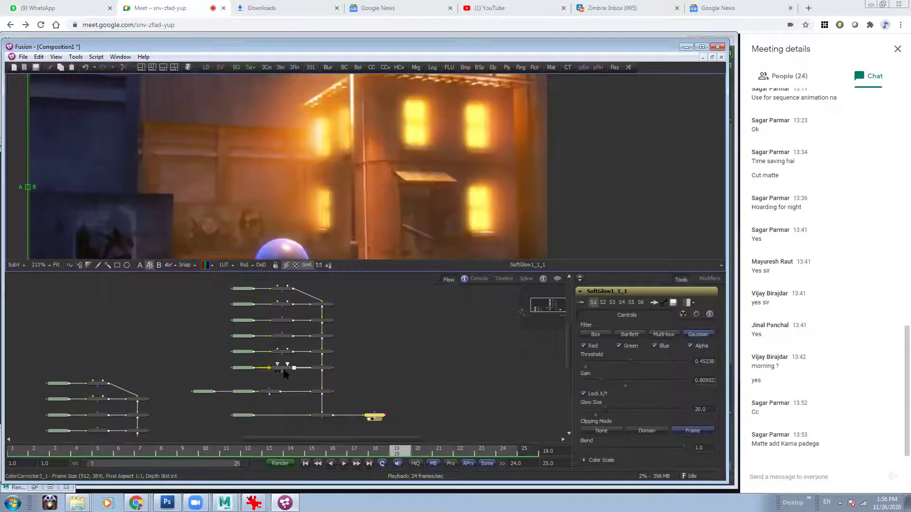
middle_click_drag(292, 228, 292, 179)
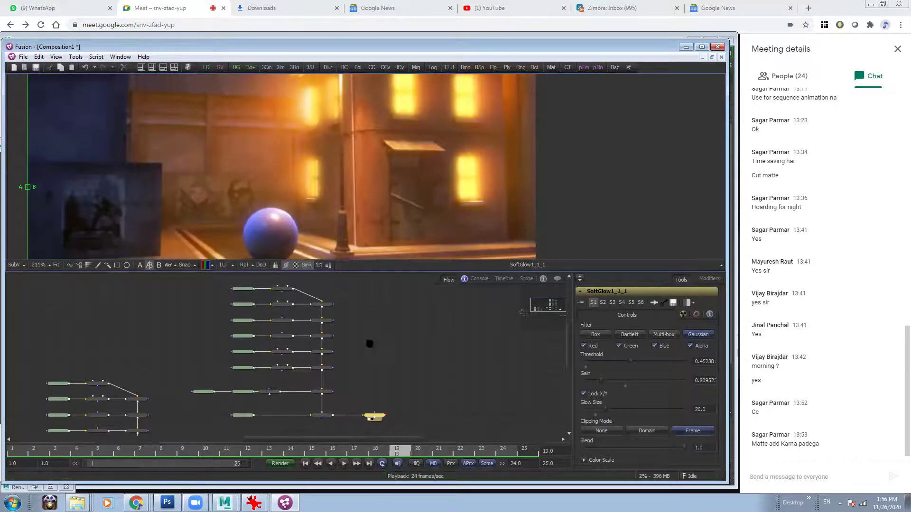
scroll(371, 347, "up", 2)
scroll(406, 337, "down", 2)
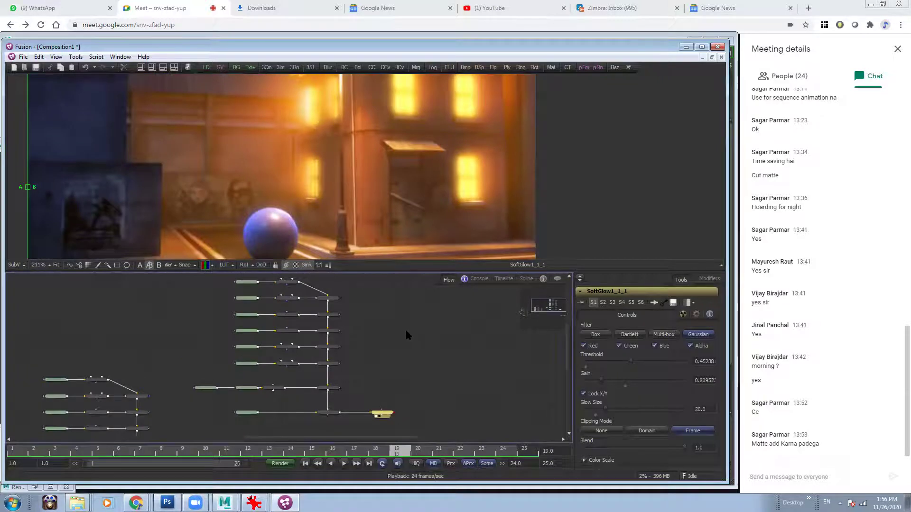
Force tile pictures on for all tools in the flow and turn them off again
right_click(393, 317)
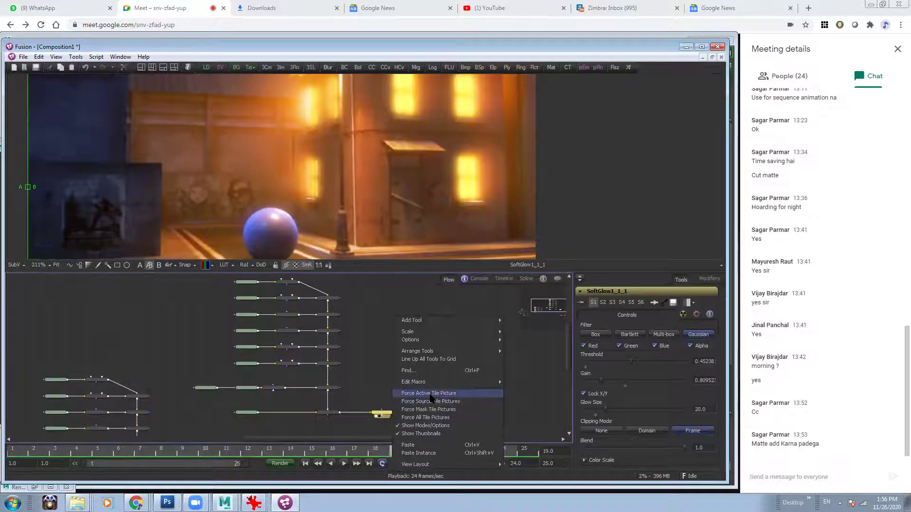
left_click(437, 418)
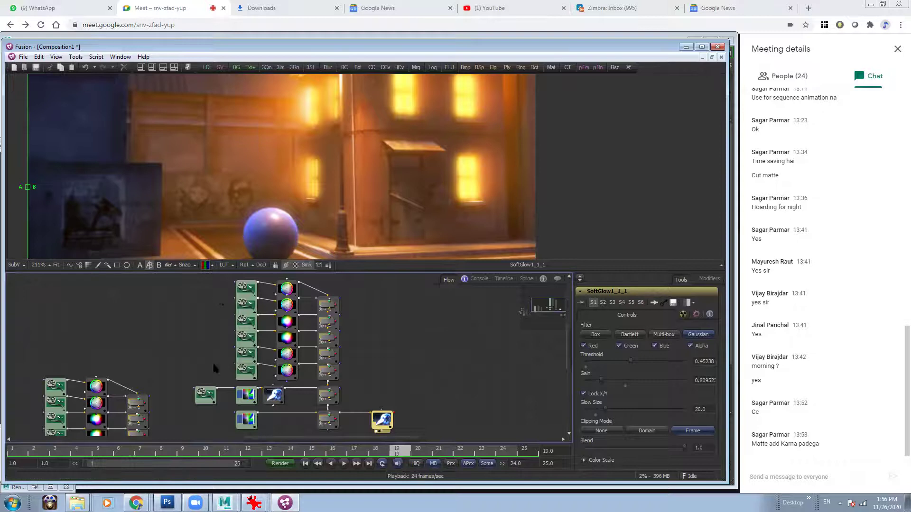
right_click(454, 341)
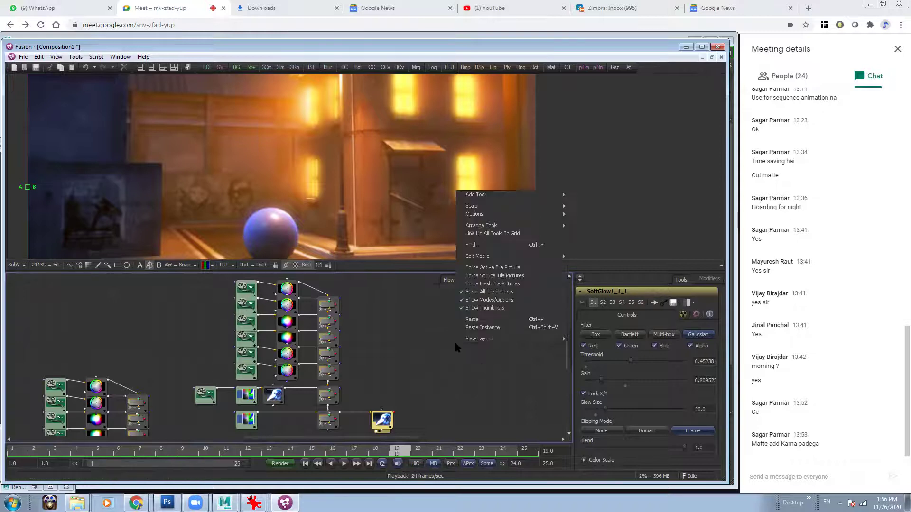
left_click(485, 292)
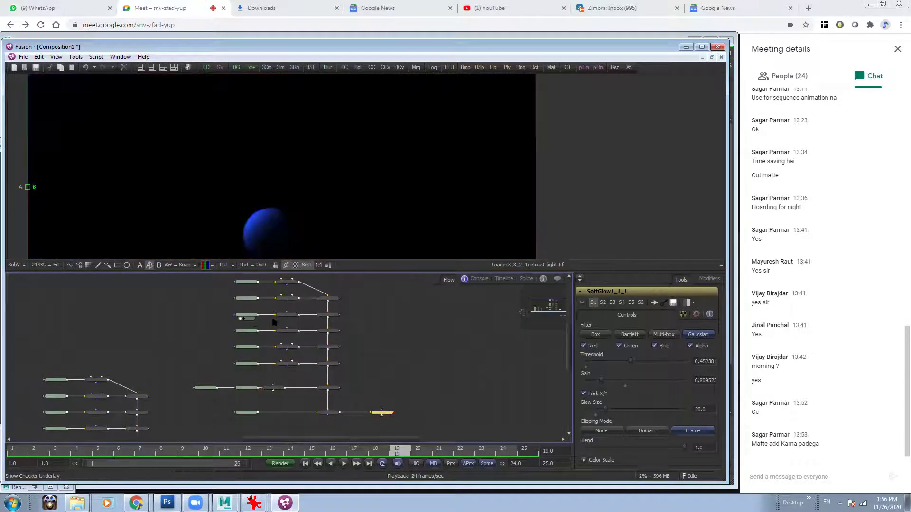
Inspect the third tree's individual passes, including the street lamp light from ColorCorrector3
left_click(241, 302)
middle_click_drag(282, 303, 274, 343)
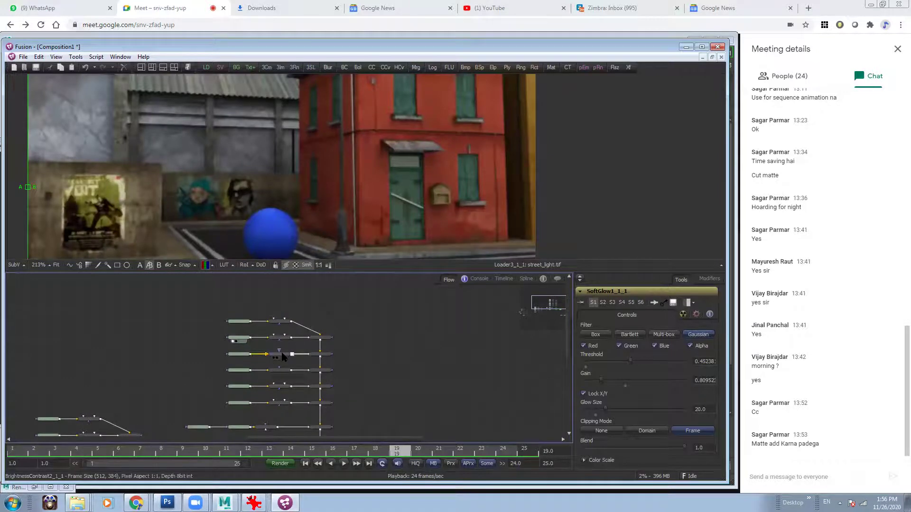
key("1")
middle_click_drag(309, 405, 309, 378)
left_click(274, 364)
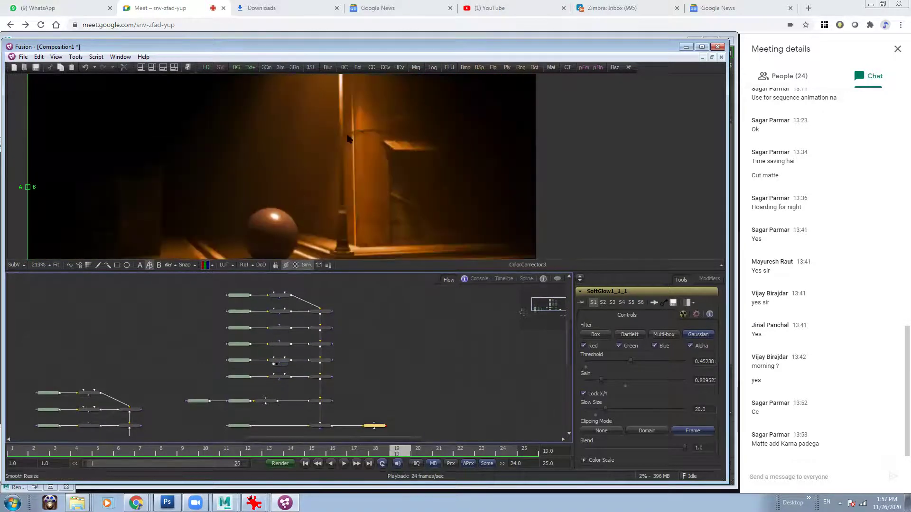
scroll(363, 126, "down", 2, "ctrl")
middle_click_drag(362, 124, 338, 153)
scroll(339, 152, "up", 1, "ctrl")
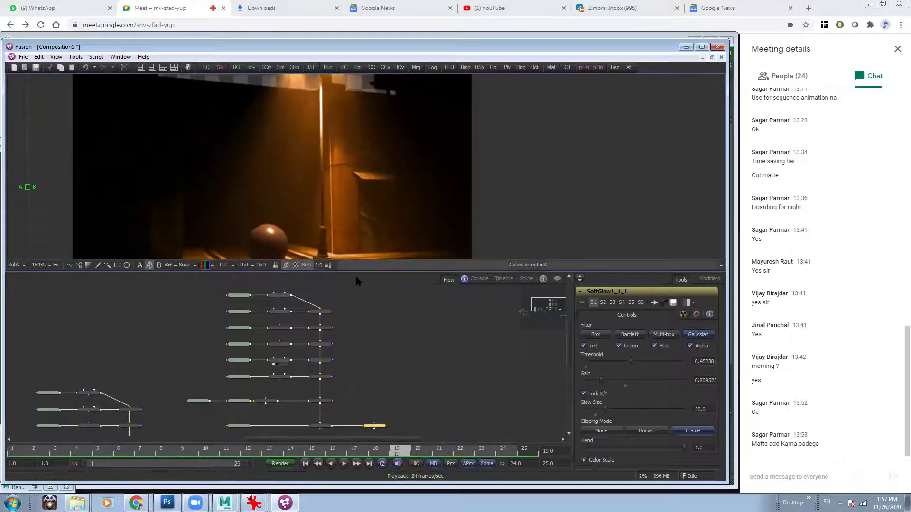
Copy ColorCorrector3 and move the Merge5_1 and Merge6_1 rows' loaders farther from their BrightnessContrast nodes to make room
scroll(376, 344, "up", 4, "ctrl")
middle_click_drag(337, 335, 445, 338)
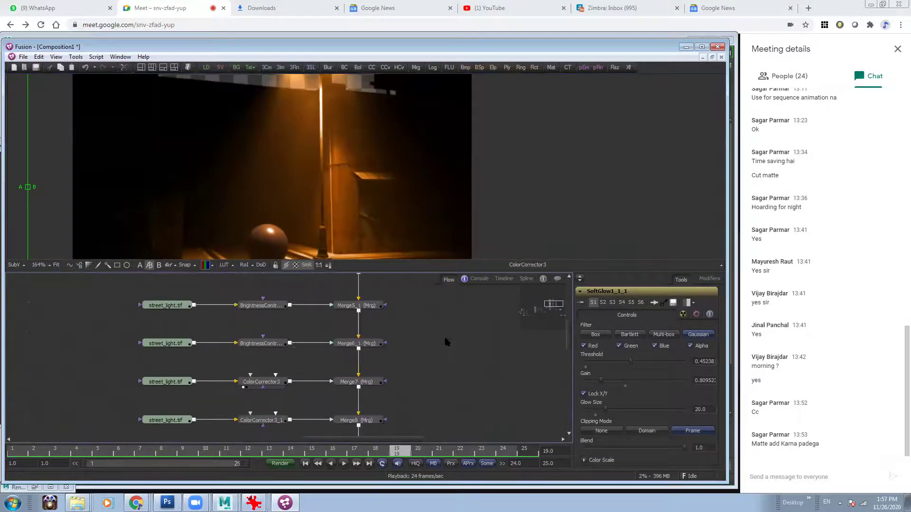
left_click(256, 344)
left_click(271, 382)
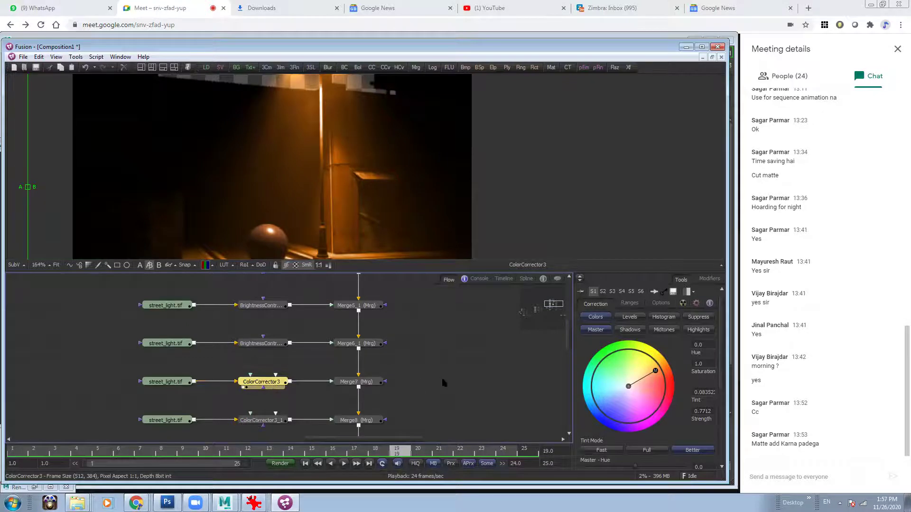
scroll(273, 386, "down", 2, "ctrl")
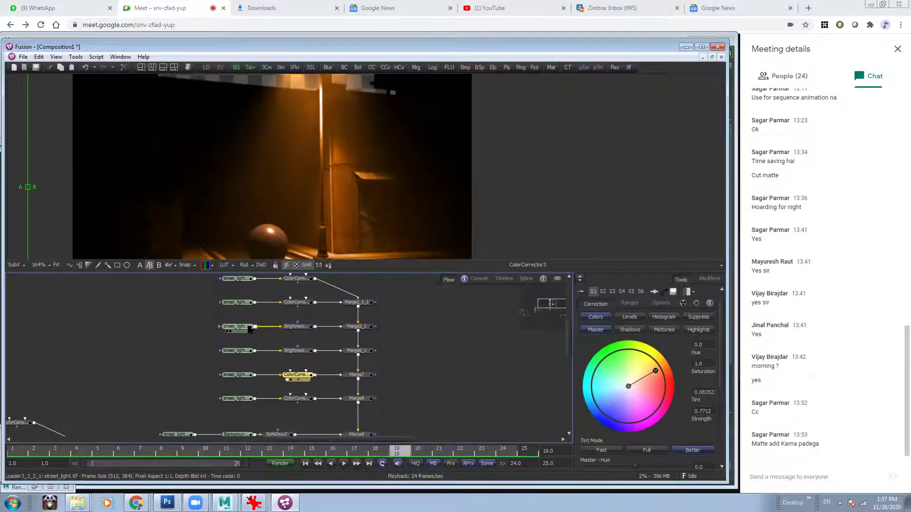
key("1")
left_click_drag(236, 327, 175, 326)
left_click_drag(231, 353, 170, 353)
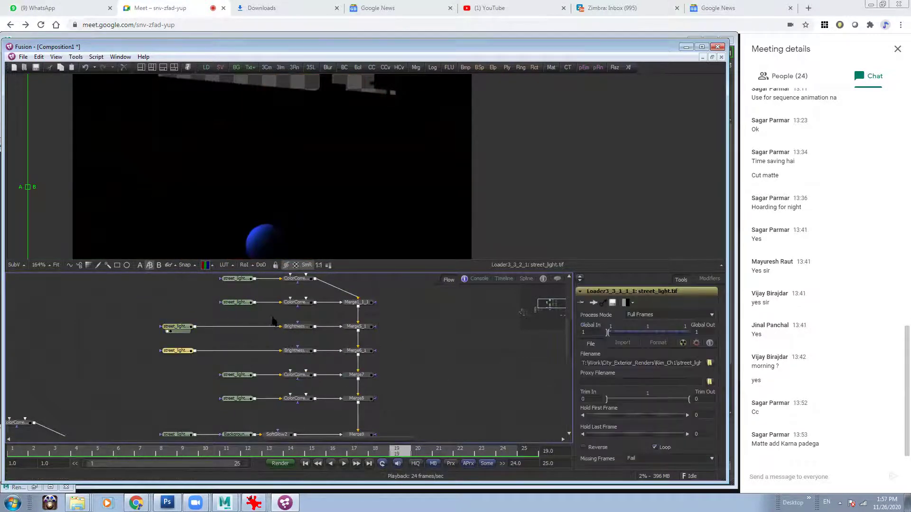
Insert the copied ColorCorrector3 between the Merge5_1 row's loader and BrightnessContrast node, and view it
right_click(252, 328)
left_click(290, 457)
left_click_drag(265, 327, 243, 326)
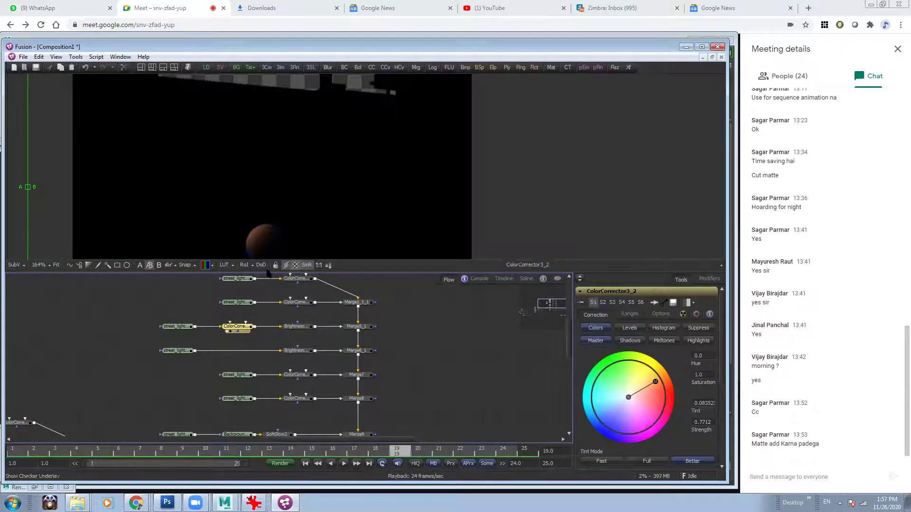
Insert a copy of ColorCorrector3 between the Merge6_1 row's loader and BrightnessContrast node, and view that row's corrected pass
left_click(287, 331)
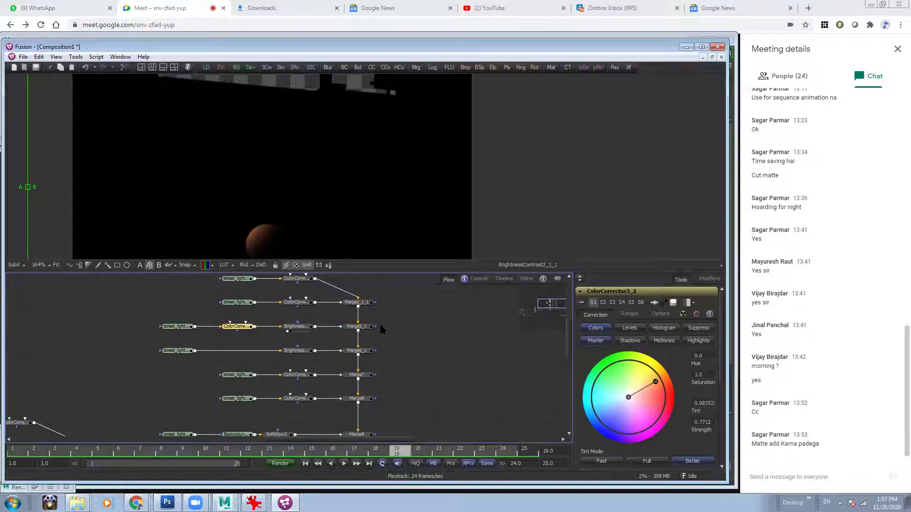
left_click(348, 331)
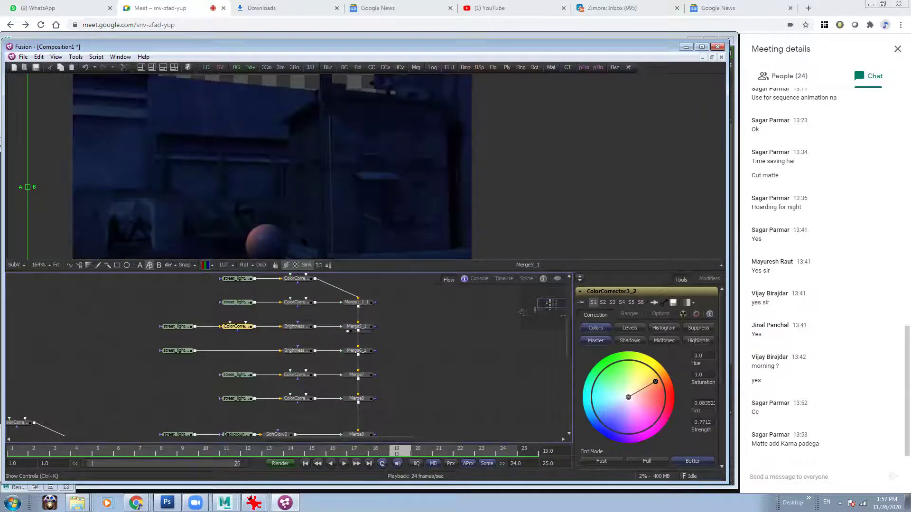
right_click(236, 354)
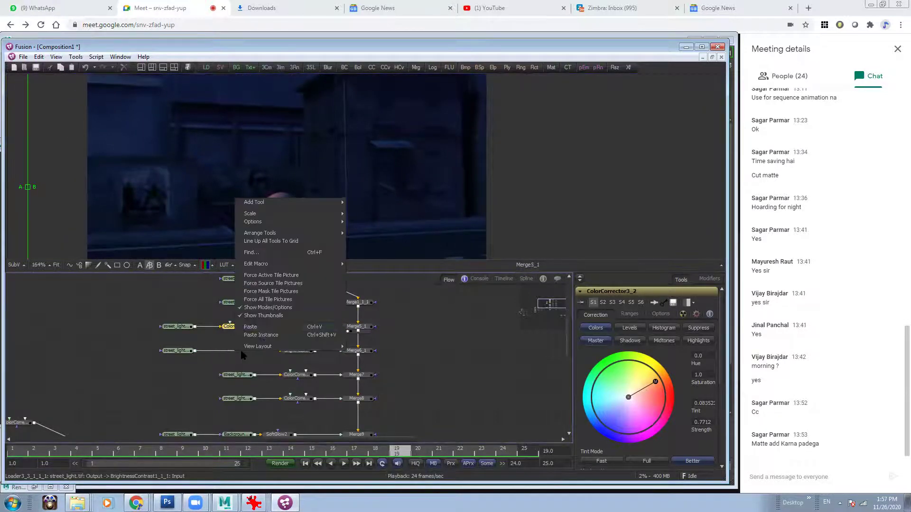
left_click(260, 328)
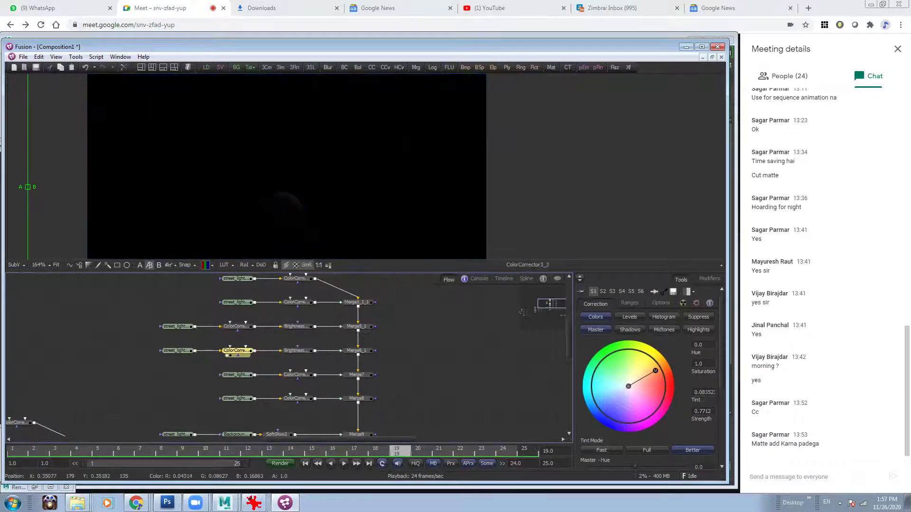
left_click(294, 351)
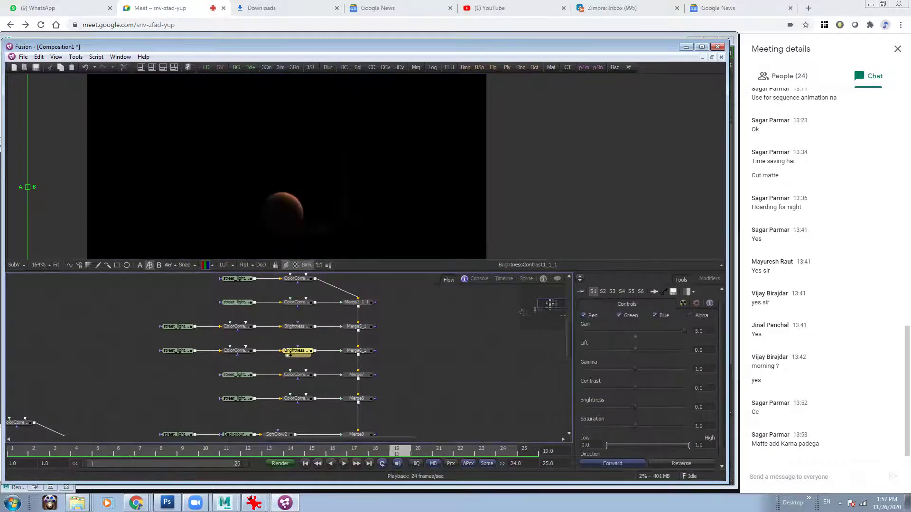
View the third tree's final SoftGlow1_1_1 output and inspect the sphere and glowing windows up close
middle_click_drag(392, 382, 346, 287)
left_click_drag(399, 375, 344, 215)
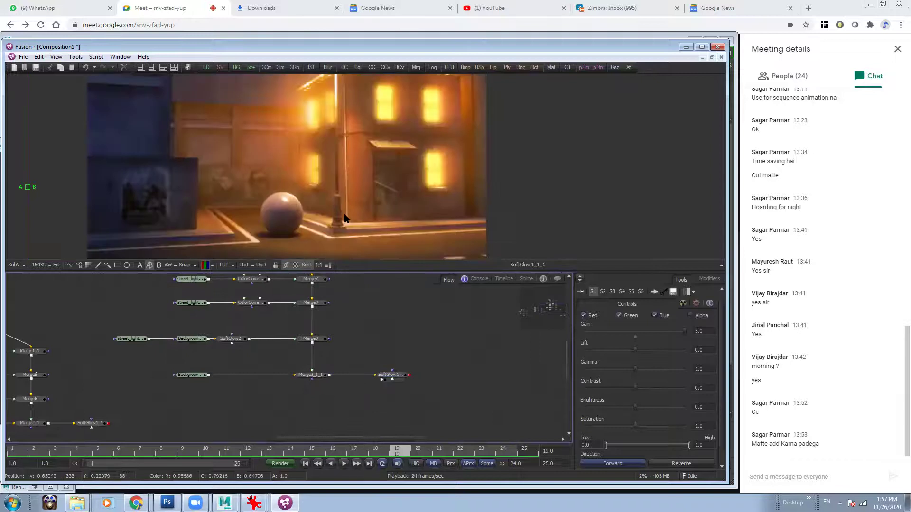
scroll(278, 174, "down", 1, "ctrl")
scroll(346, 212, "up", 5, "ctrl")
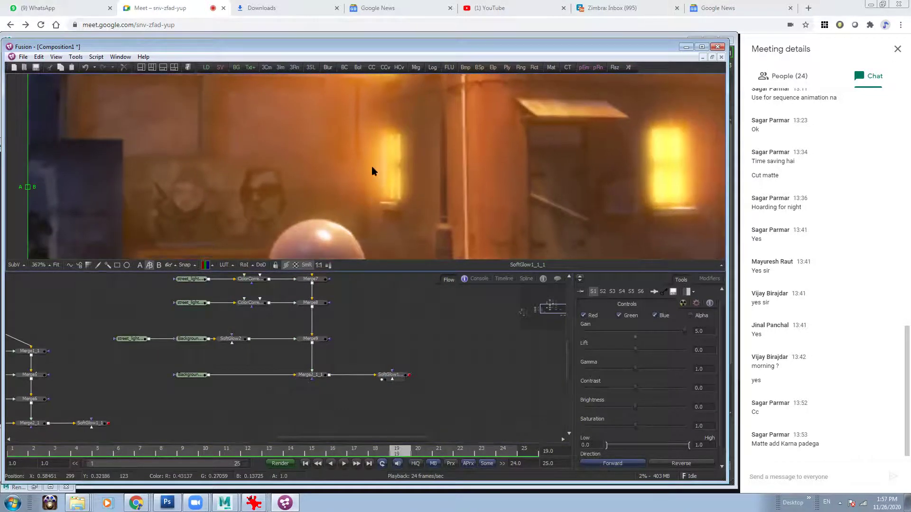
middle_click_drag(373, 198, 375, 142)
scroll(357, 206, "down", 1, "ctrl")
scroll(372, 329, "up", 3)
Toggle pass-through on the color correctors in the Merge5_1 and Merge6_1 rows to compare the sphere with and without the warm tint
left_click(264, 337)
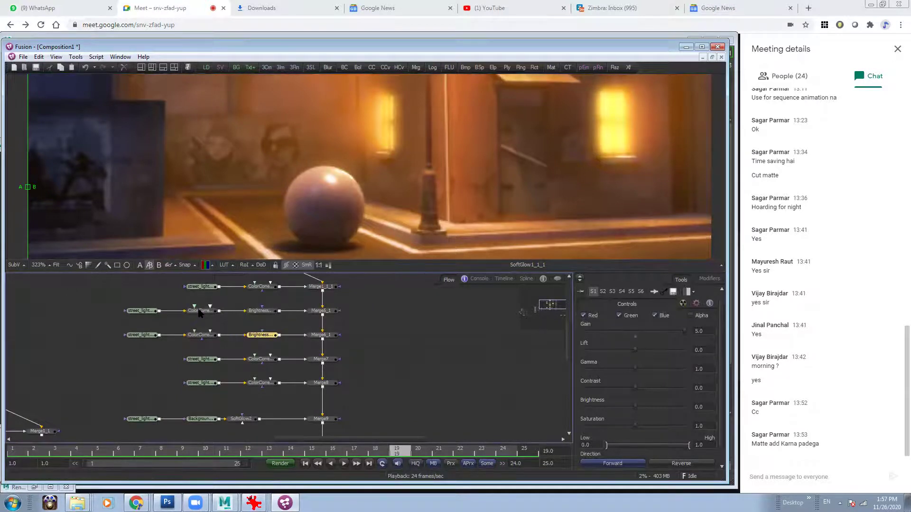
left_click(214, 338)
key("ctrl+p")
key("ctrl+p")
key("ctrl+p")
key("ctrl+p")
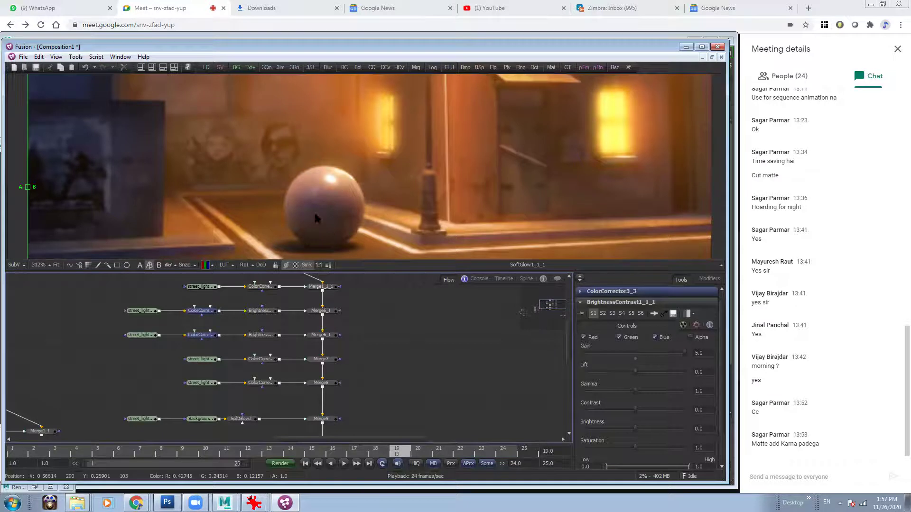
key("ctrl+p")
key("ctrl+p")
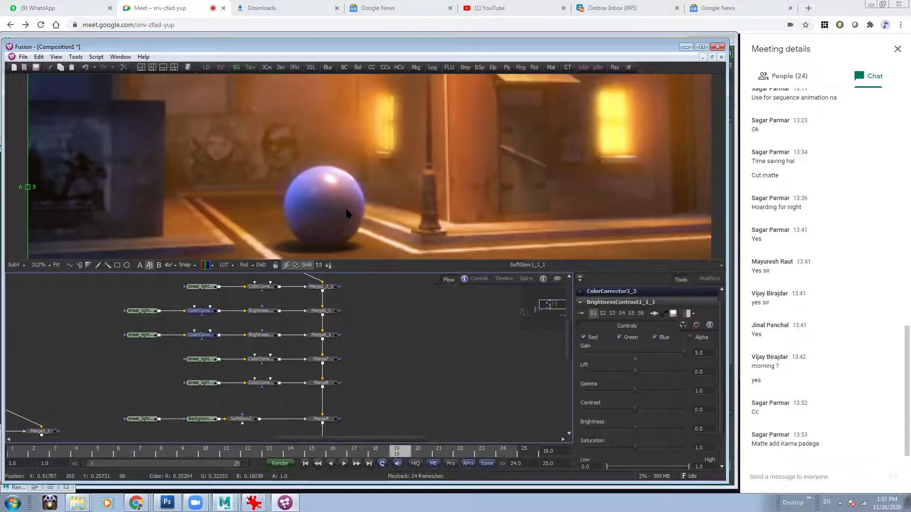
scroll(372, 217, "down", 2, "ctrl")
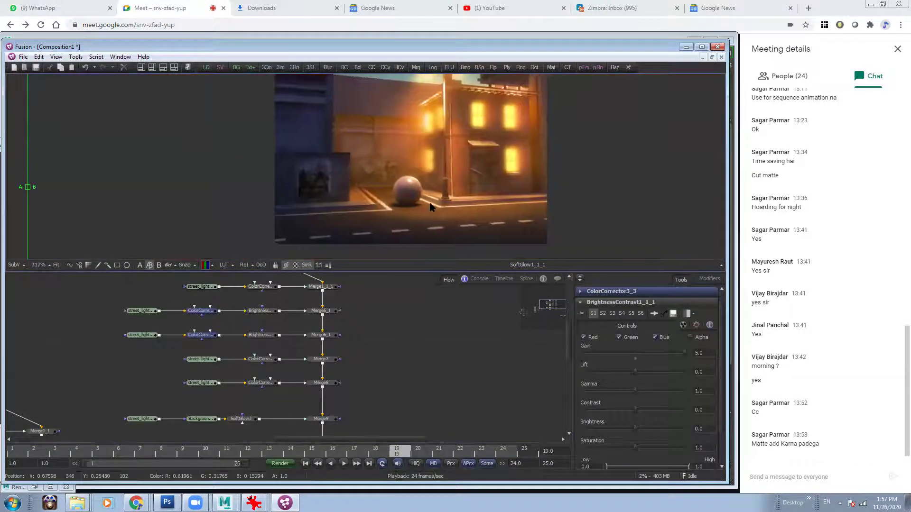
scroll(380, 198, "down", 1, "ctrl")
key("ctrl+p")
key("ctrl+p")
key("ctrl+p")
key("ctrl+p")
key("ctrl+p")
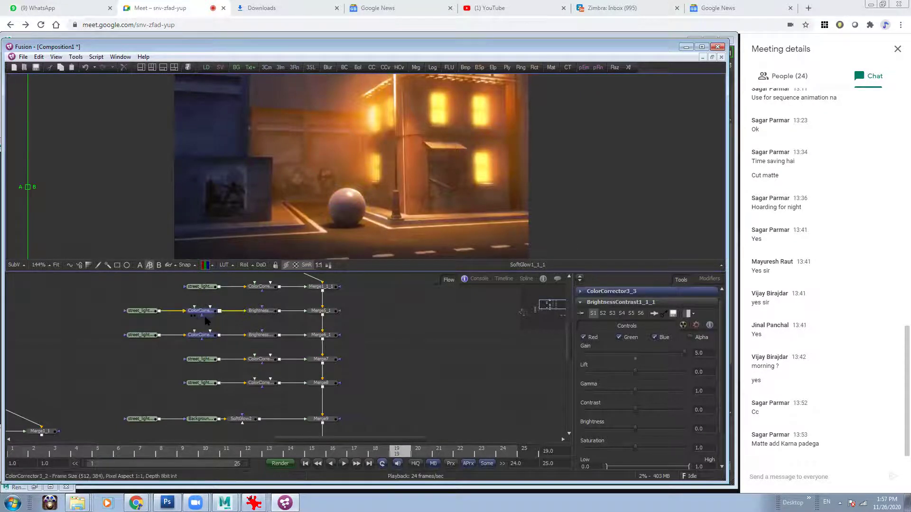
Raise the gain of the Merge5_1 row's BrightnessContrast node to about 1.65
left_click(261, 311)
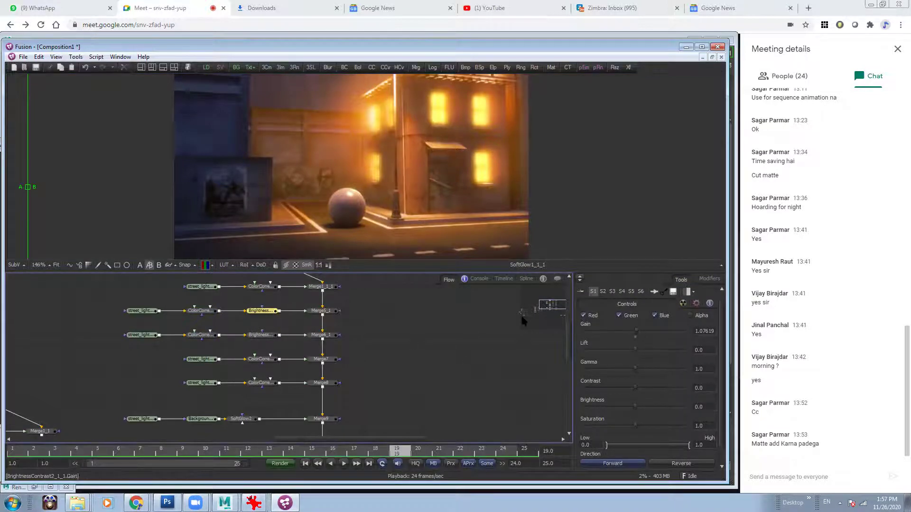
mouse_move(640, 330)
left_mouse_down()
mouse_move(650, 328)
mouse_move(642, 331)
left_mouse_up()
left_click(322, 311)
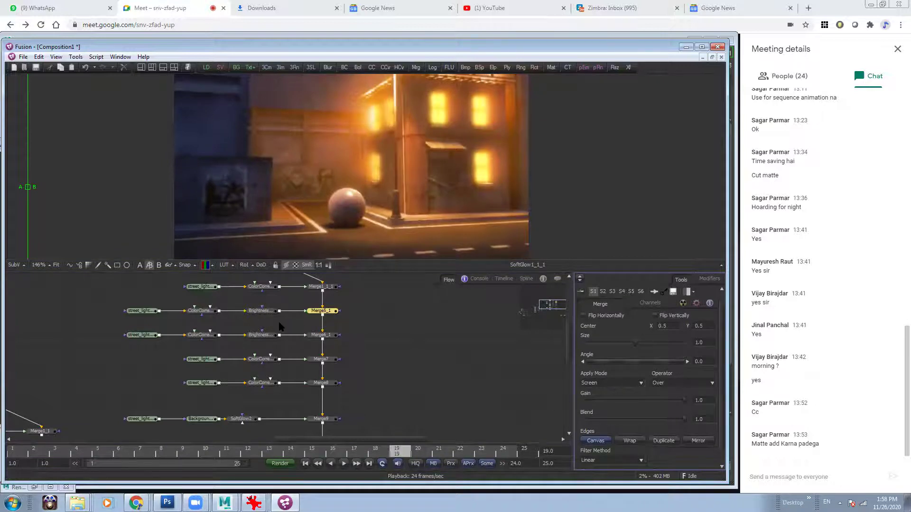
left_click(256, 336)
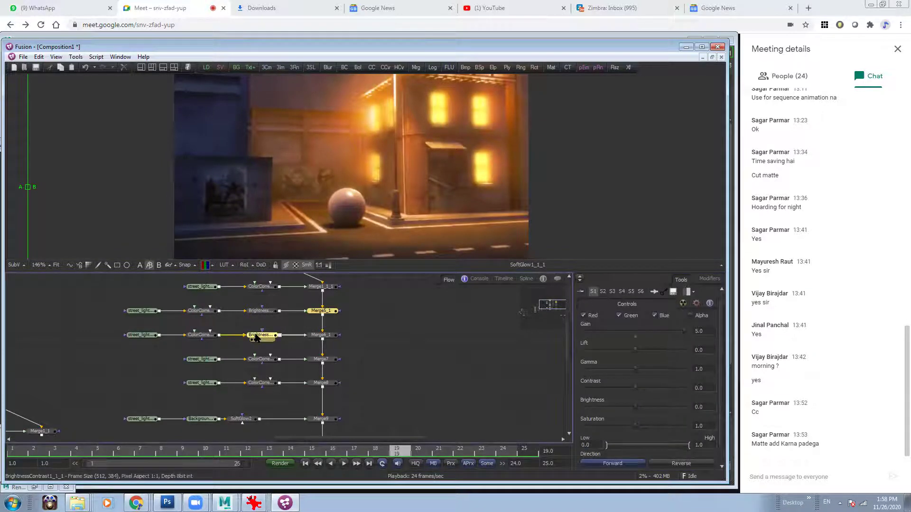
left_click(106, 305)
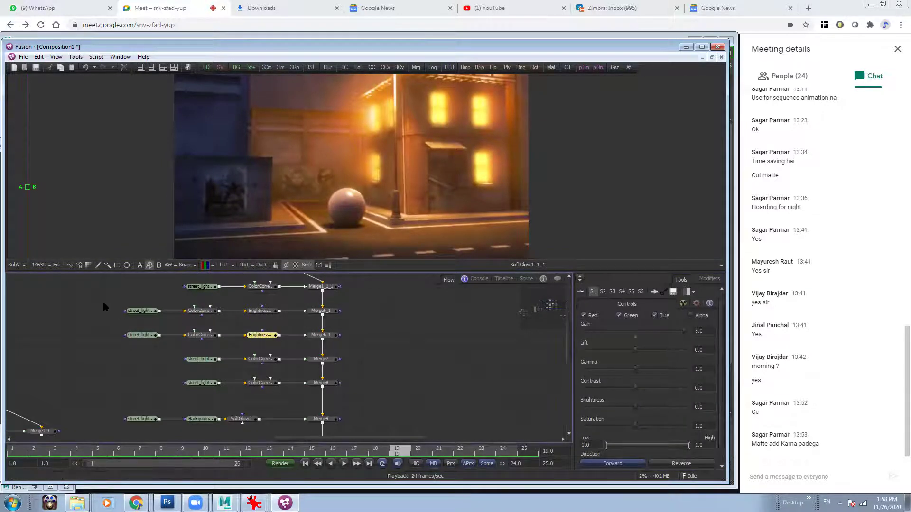
Reduce the warm tint strength to about 0.42 in the Merge5_1 row's color corrector and about 0.52 in the Merge6_1 row's
left_click(201, 311)
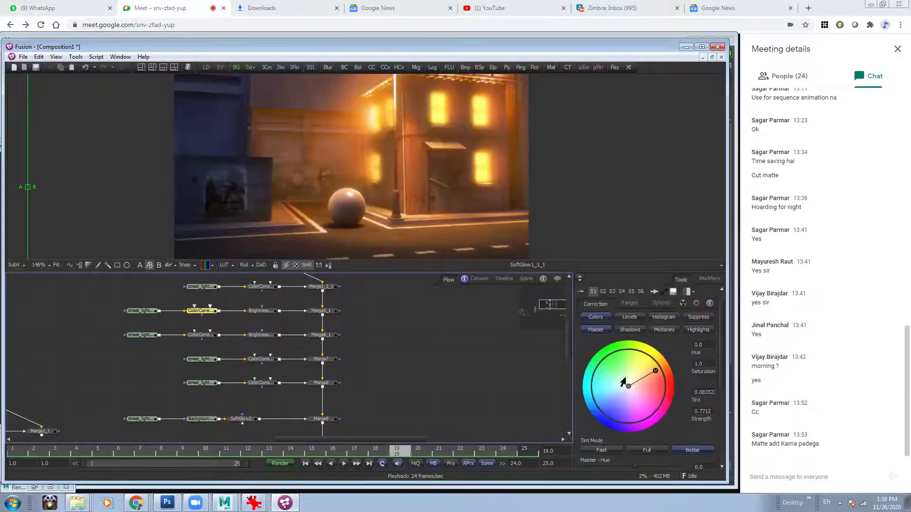
left_click_drag(650, 375, 647, 373)
left_click(201, 335)
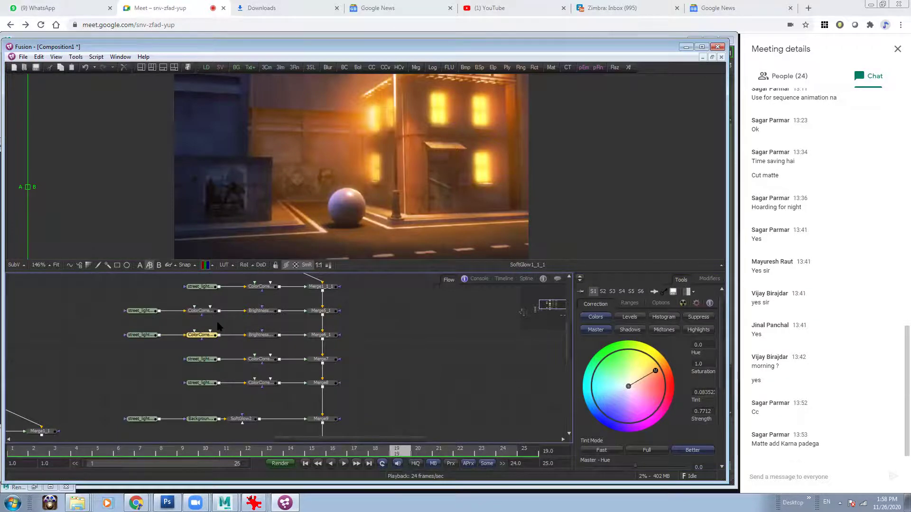
left_click_drag(659, 375, 650, 374)
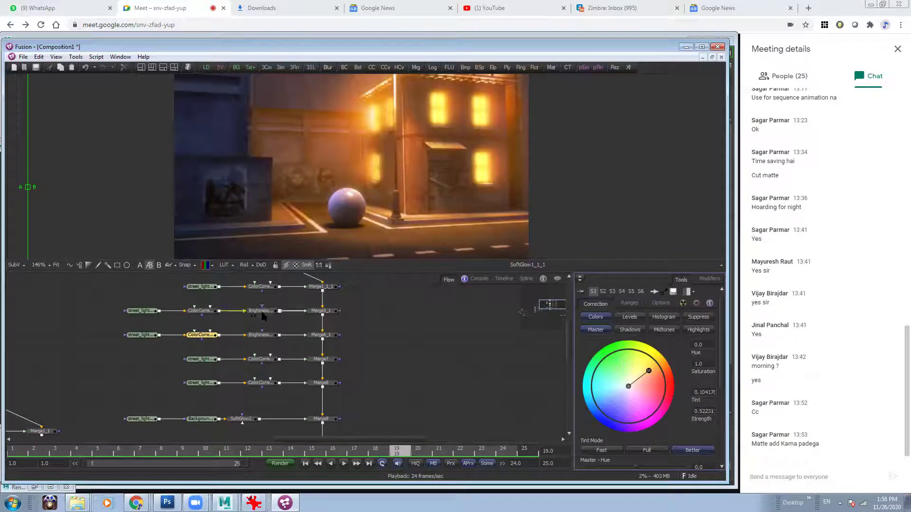
left_click(264, 313)
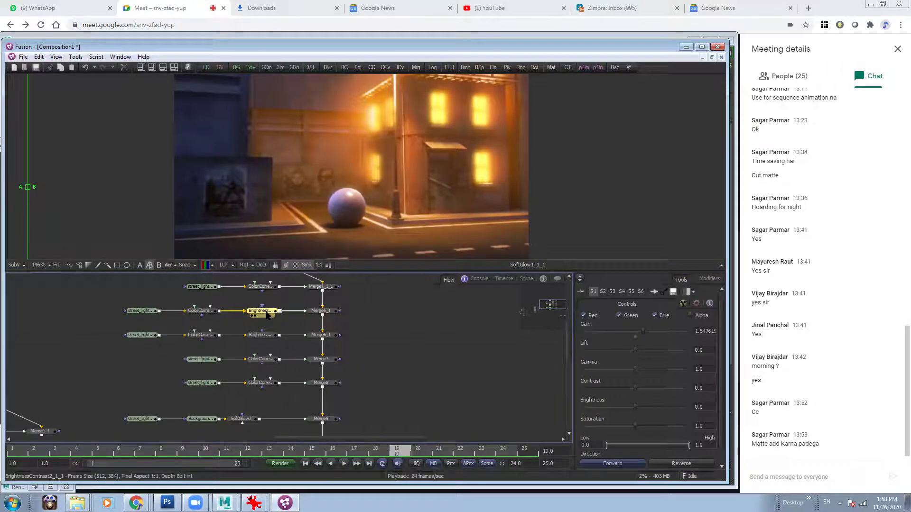
left_click(195, 311)
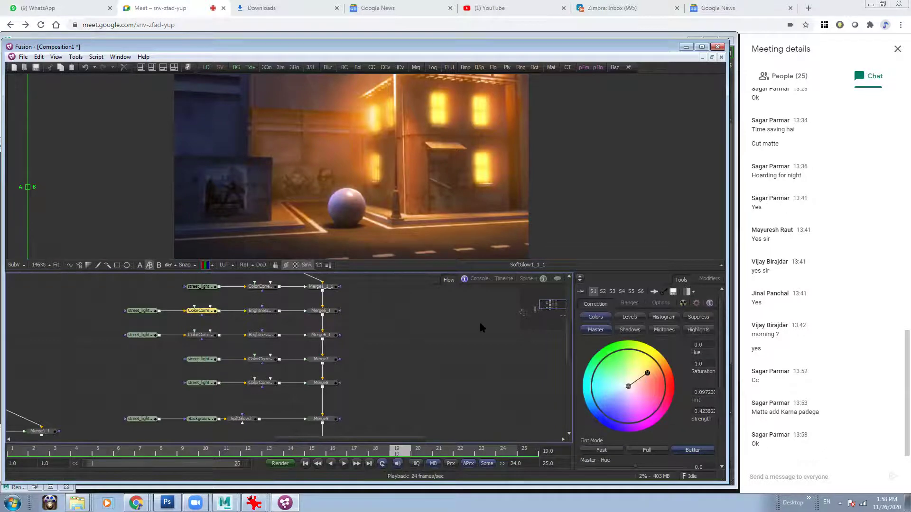
Change the top gradient colour of Background1_1_1 to a dark blue, RGB 3, 50, 78
scroll(431, 140, "down", 3, "ctrl")
middle_click_drag(337, 436, 323, 362)
left_click(191, 377)
left_click(593, 394)
left_click_drag(470, 271, 468, 275)
left_click(275, 326)
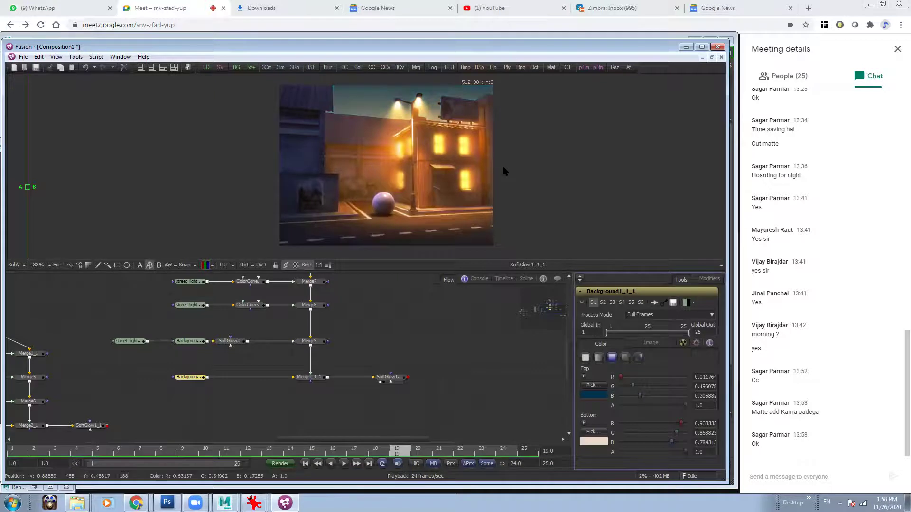
View the SoftGlow1, SoftGlow1_1 and SoftGlow1_1_1 outputs in turn to compare the three lighting variations
middle_click_drag(419, 175, 400, 191)
middle_click_drag(356, 325, 357, 327)
scroll(358, 328, "down", 3, "ctrl")
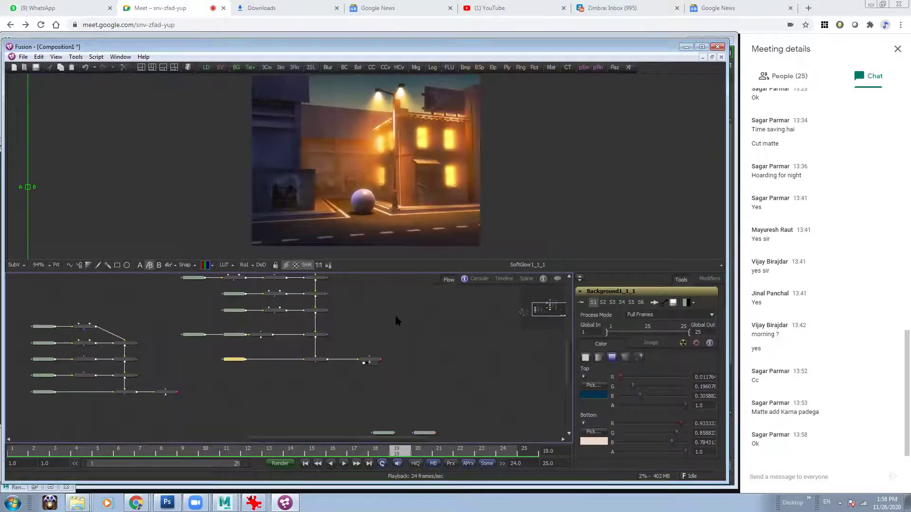
middle_click_drag(401, 309, 377, 361)
scroll(358, 364, "down", 2, "ctrl")
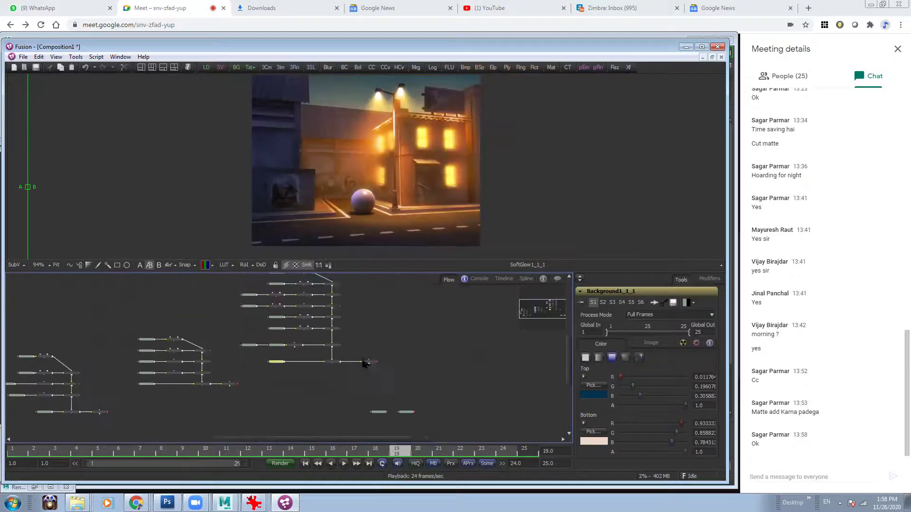
middle_click_drag(388, 325, 466, 321)
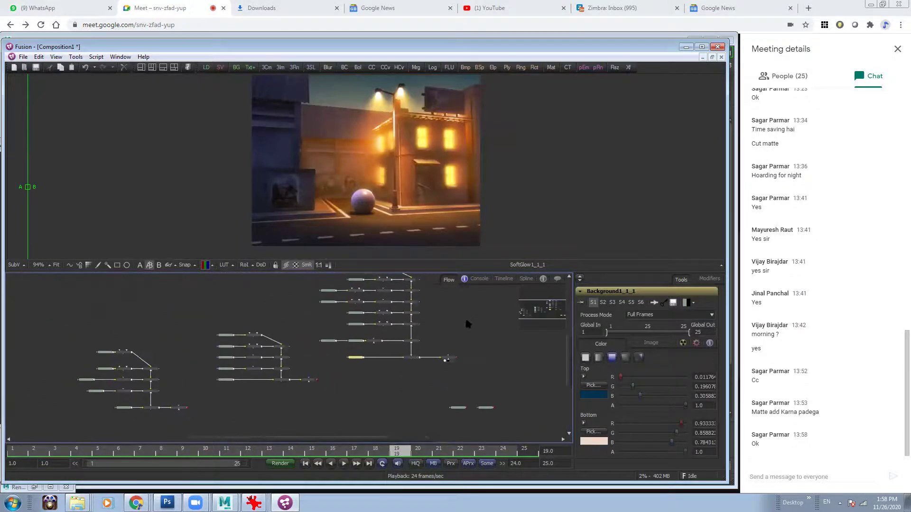
left_click(178, 408)
left_click_drag(178, 408, 393, 165)
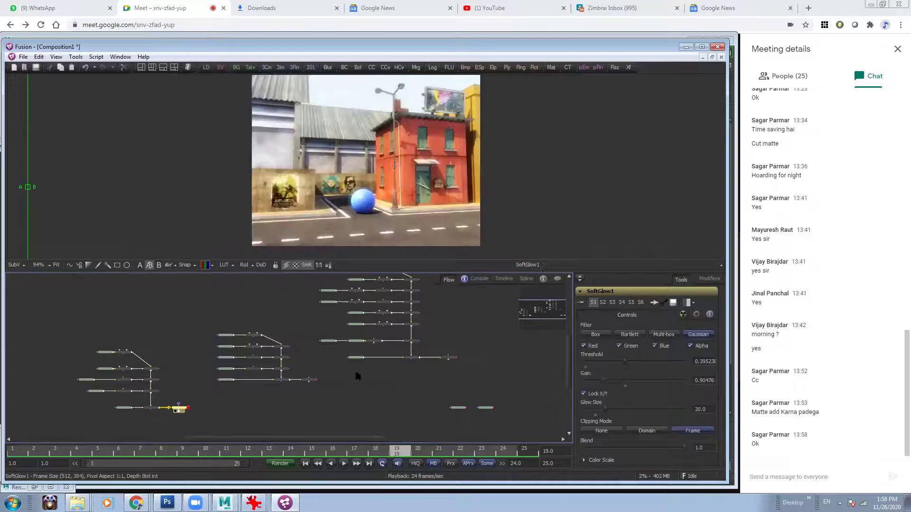
left_click(310, 380)
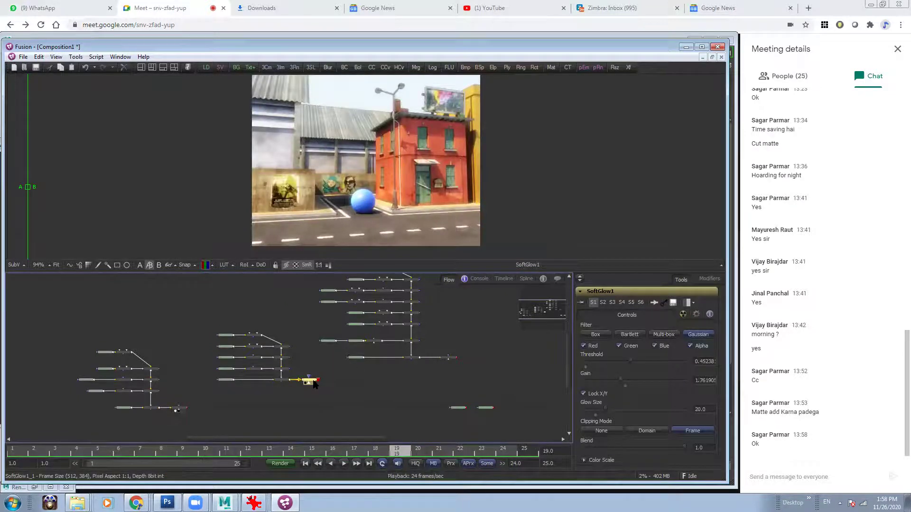
left_click_drag(313, 381, 447, 123)
left_click_drag(449, 359, 440, 176)
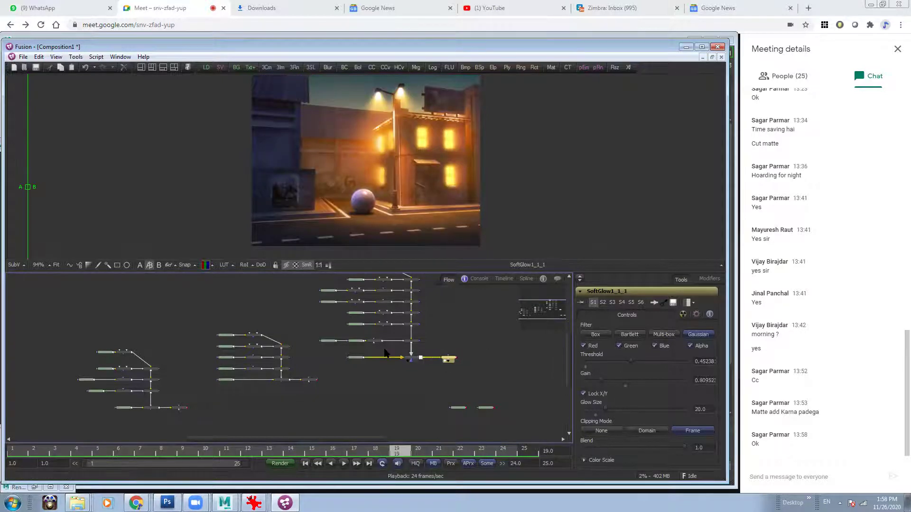
Set the threshold of the window glow node SoftGlow2 to about 0.386 and check the windows in the viewer
scroll(446, 313, "up", 2, "ctrl")
left_click(356, 365)
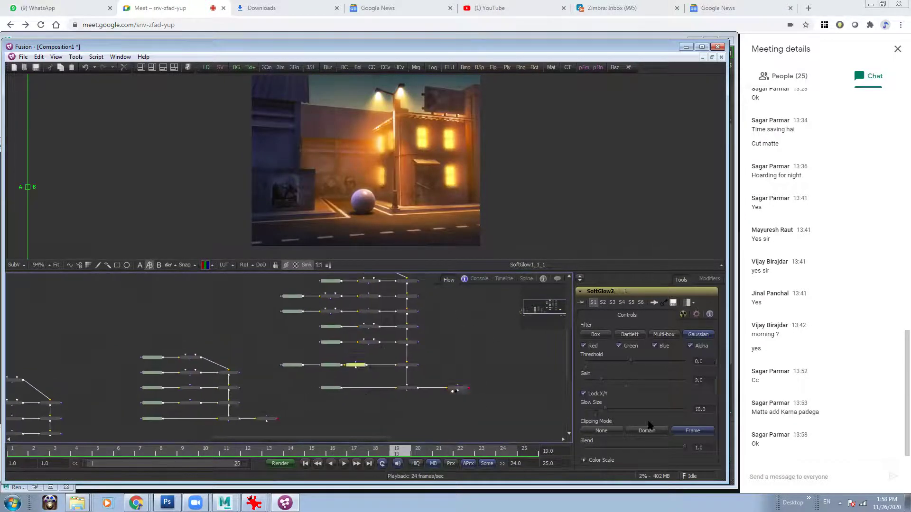
left_click_drag(625, 380, 624, 361)
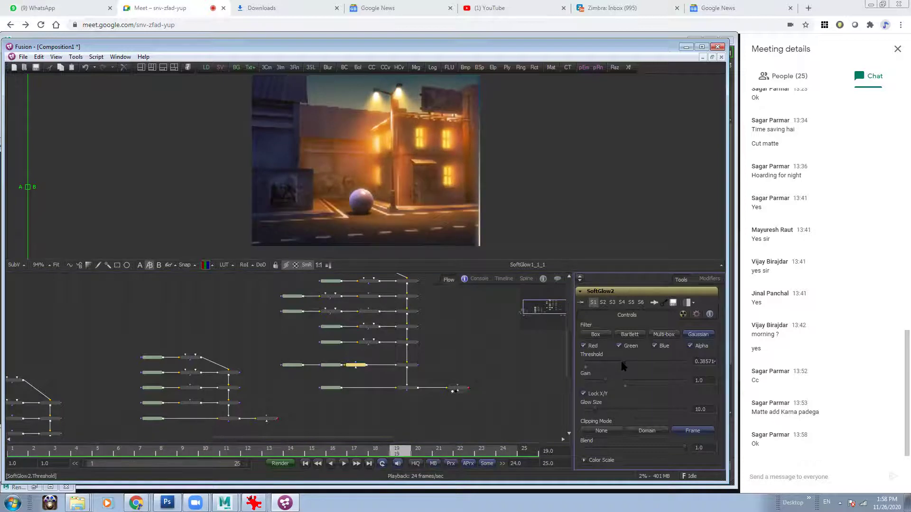
middle_click_drag(454, 145, 421, 167)
scroll(421, 167, "up", 1, "ctrl")
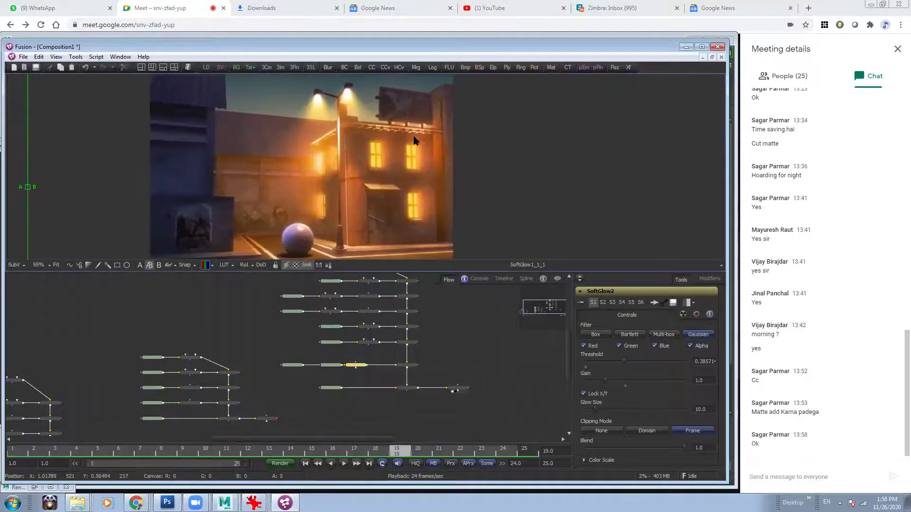
scroll(374, 130, "down", 1, "ctrl")
Brighten the top gradient colour of Background1_1_1 to a medium blue, about R 0.024, G 0.42, B 0.659
left_click(329, 388)
left_click(592, 393)
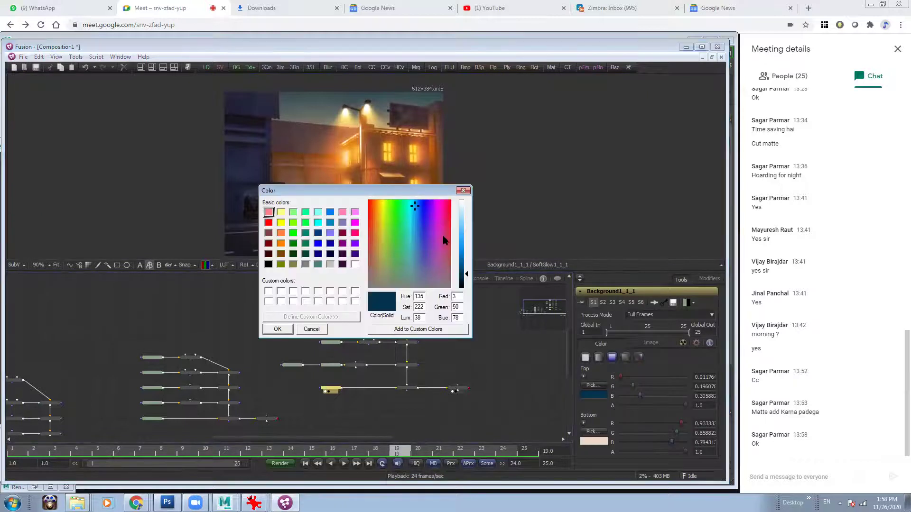
left_click(467, 261)
left_click(277, 329)
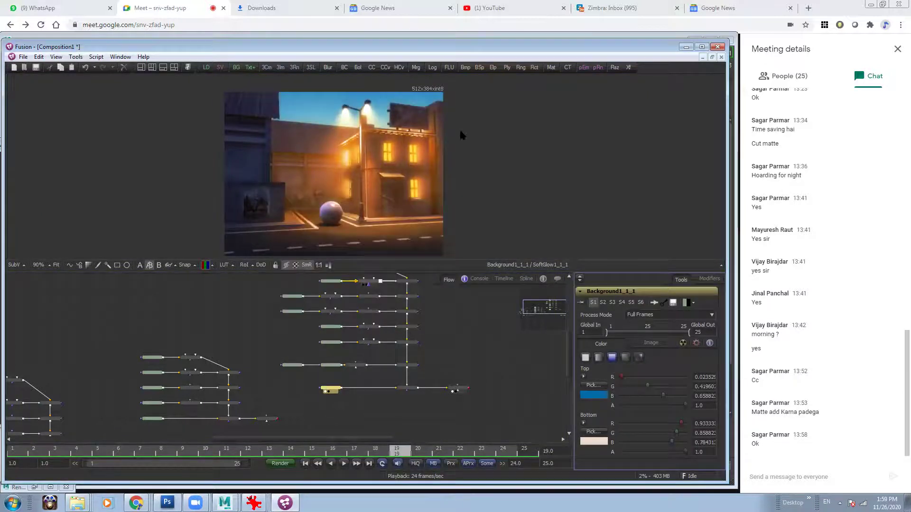
Try a saturated dark blue from the basic colours, RGB 0, 0, 160, as the top gradient colour of Background1_1_1
left_click(599, 392)
left_click(466, 262)
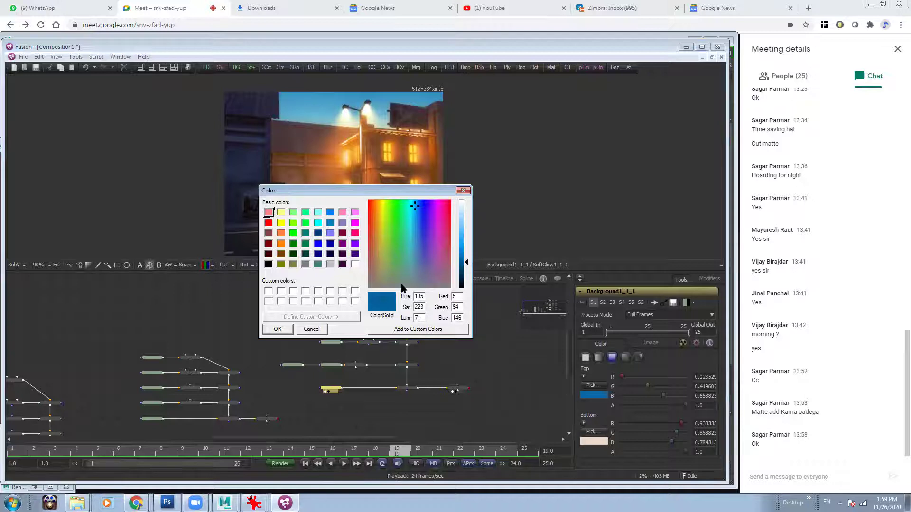
left_click(332, 244)
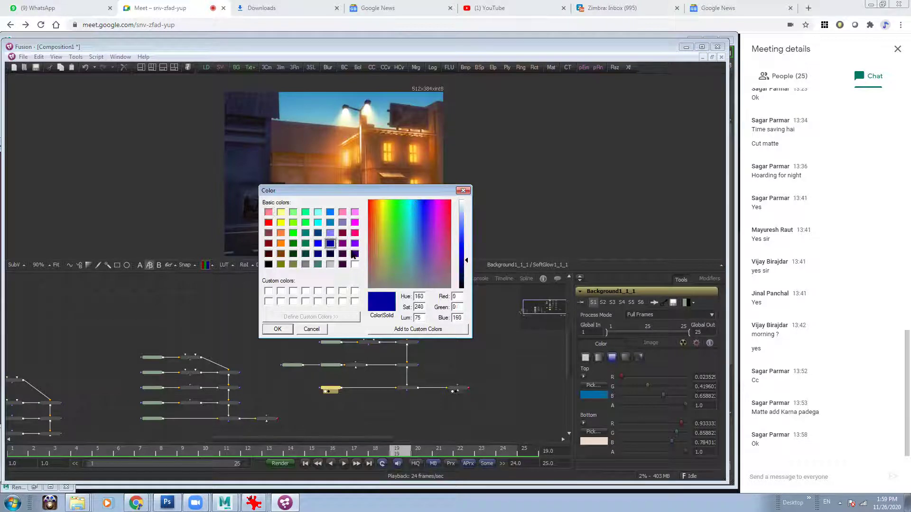
left_click(278, 330)
Change the top gradient colour of Background1_1_1 to a navy blue, RGB 0, 49, 102
left_click(593, 395)
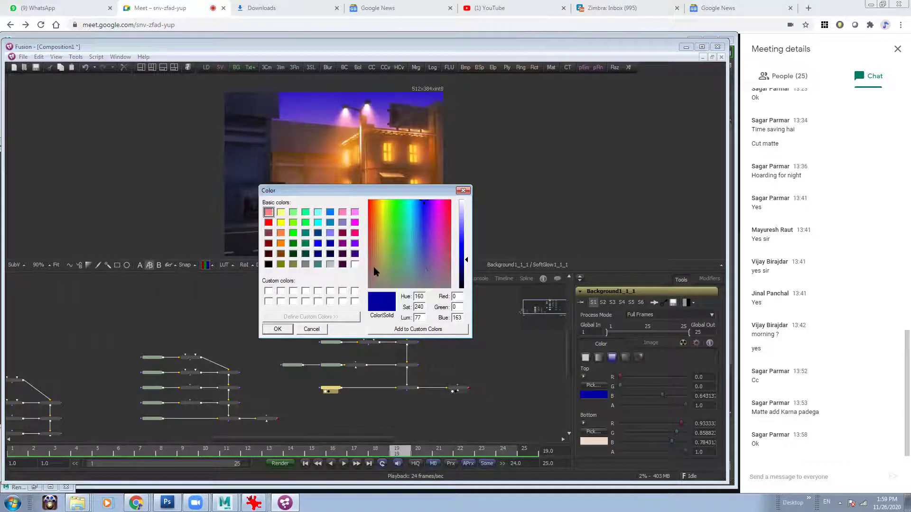
left_click(416, 201)
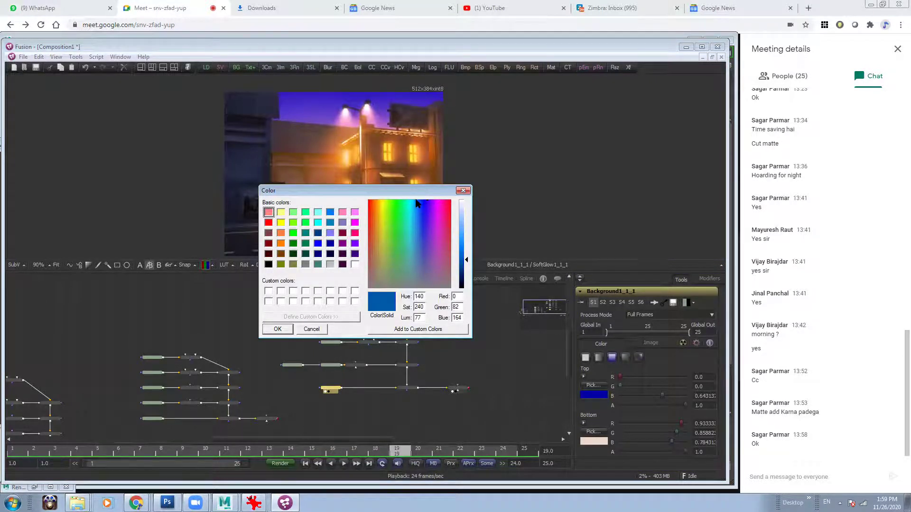
left_click_drag(465, 261, 465, 270)
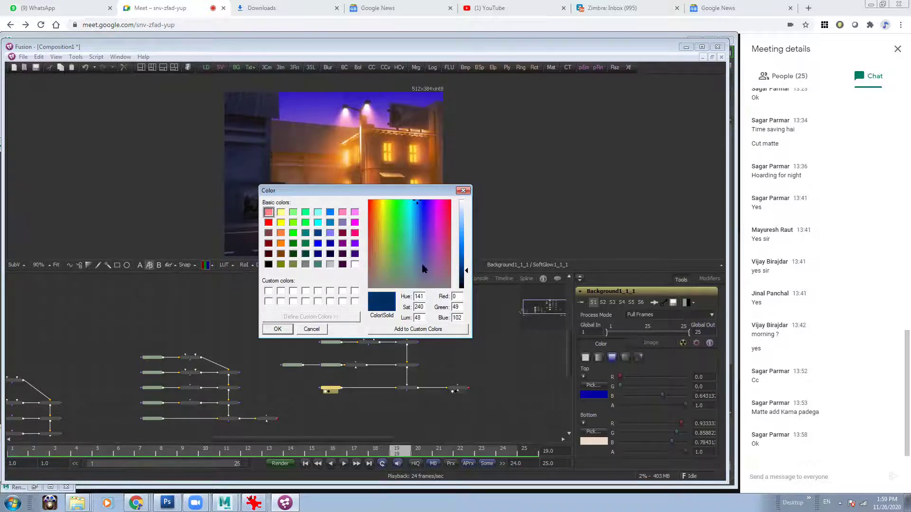
left_click(277, 328)
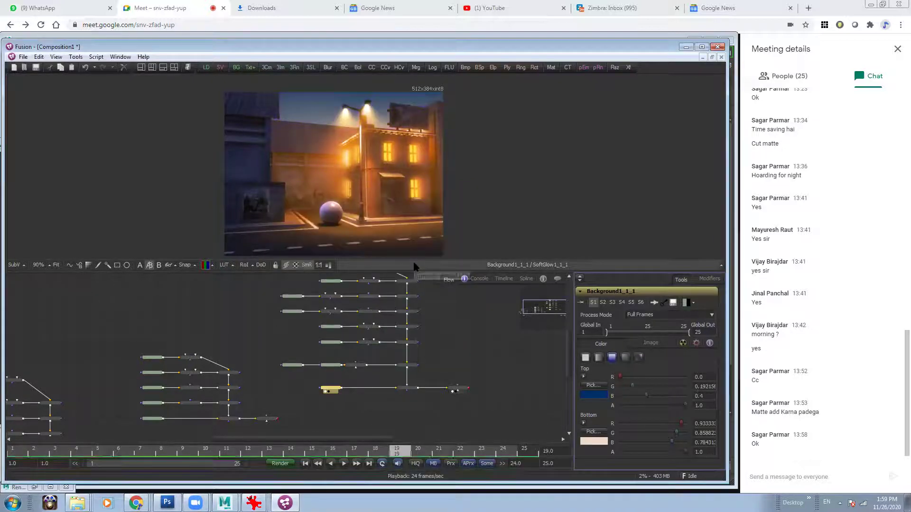
Change the bottom gradient colour of Background1_1_1 to a muted blue, about R 0.173, G 0.459, B 0.596
left_click(597, 441)
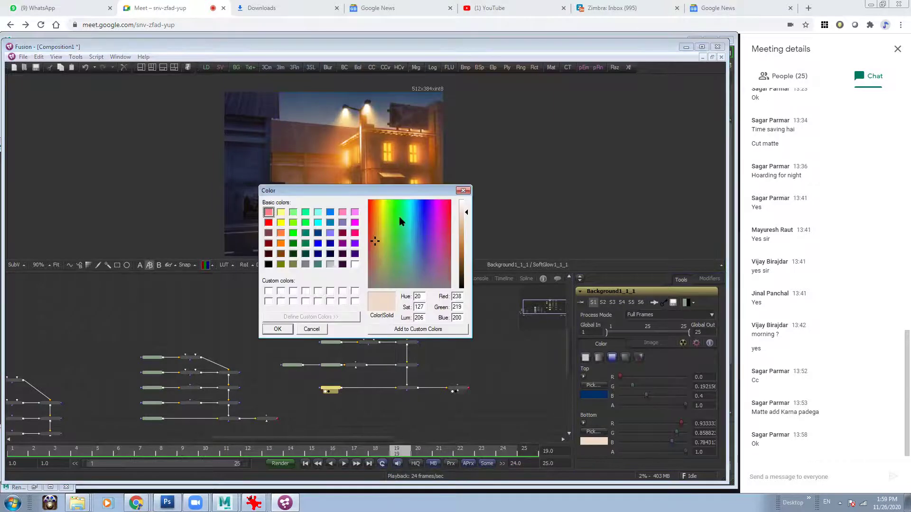
left_click_drag(392, 241, 414, 240)
left_click(467, 234)
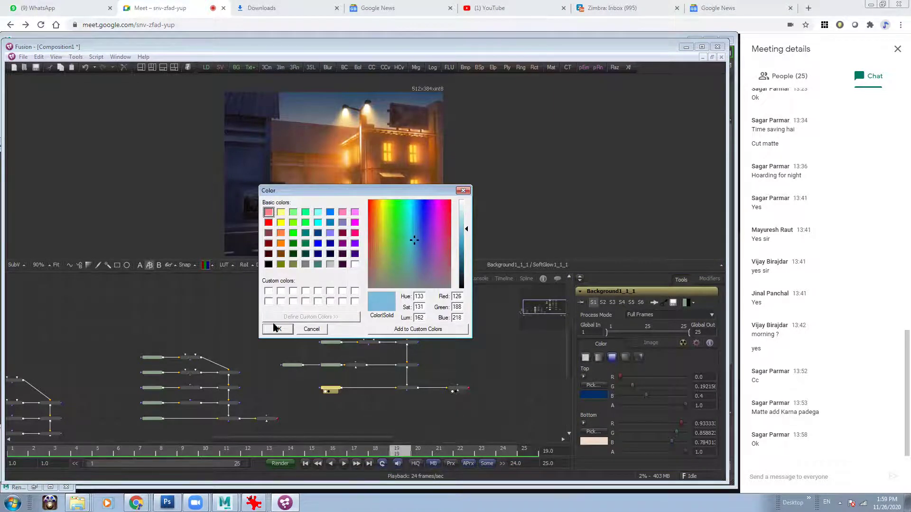
left_click(277, 329)
left_click(593, 441)
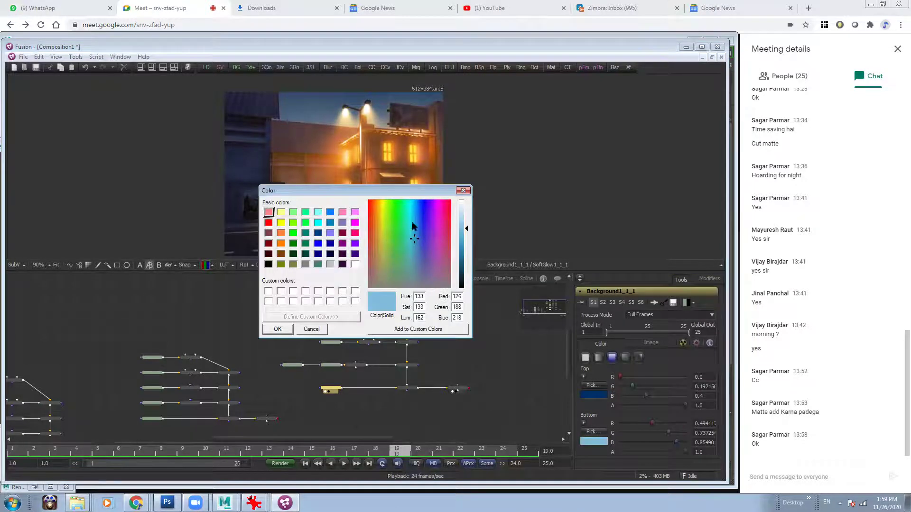
left_click(467, 239)
left_click(285, 329)
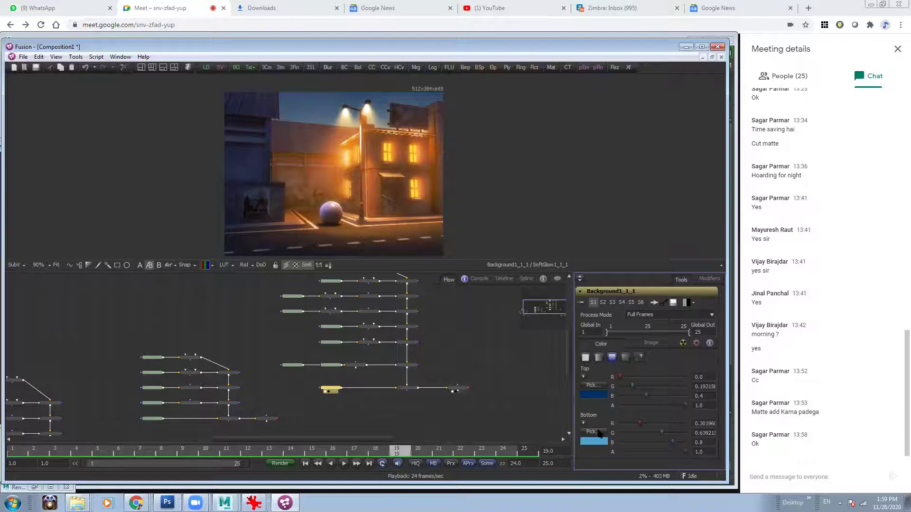
left_click(594, 441)
left_click(467, 257)
left_click(277, 329)
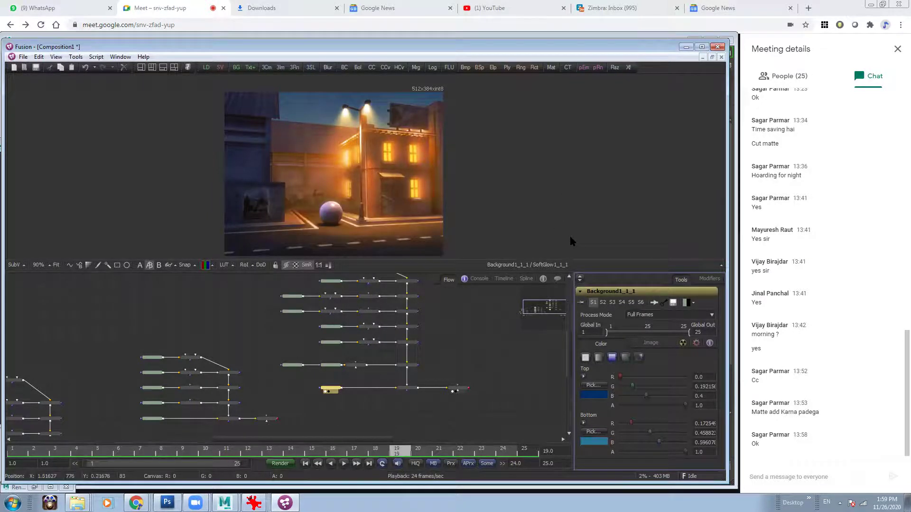
Raise the gain of the SoftGlow1_1_1 node to about 1.21
left_click(462, 389)
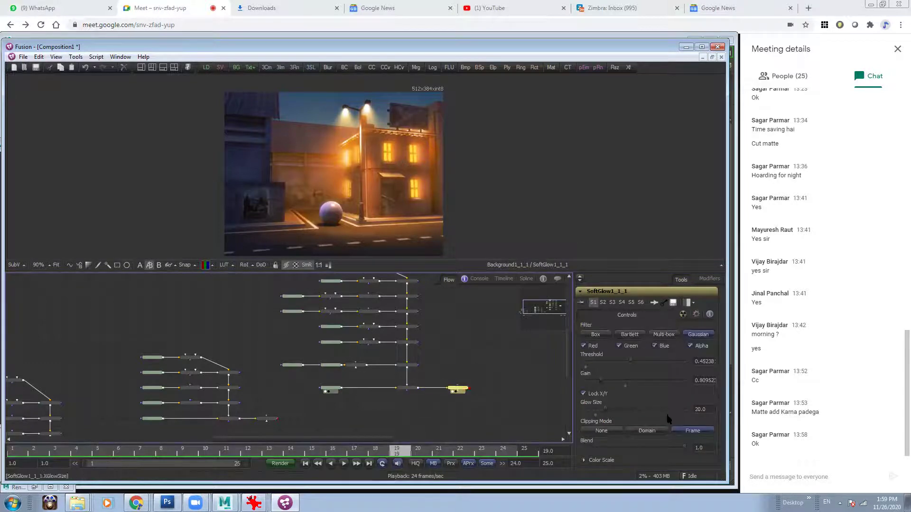
left_click_drag(611, 385, 613, 384)
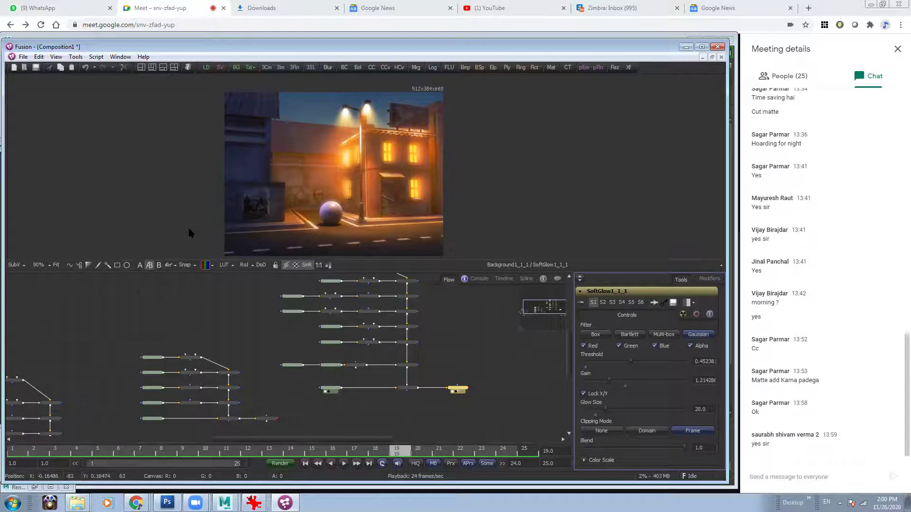
Space out the third tree by moving its background, merge and glow row down and the row above slightly up
left_click_drag(312, 399, 455, 389)
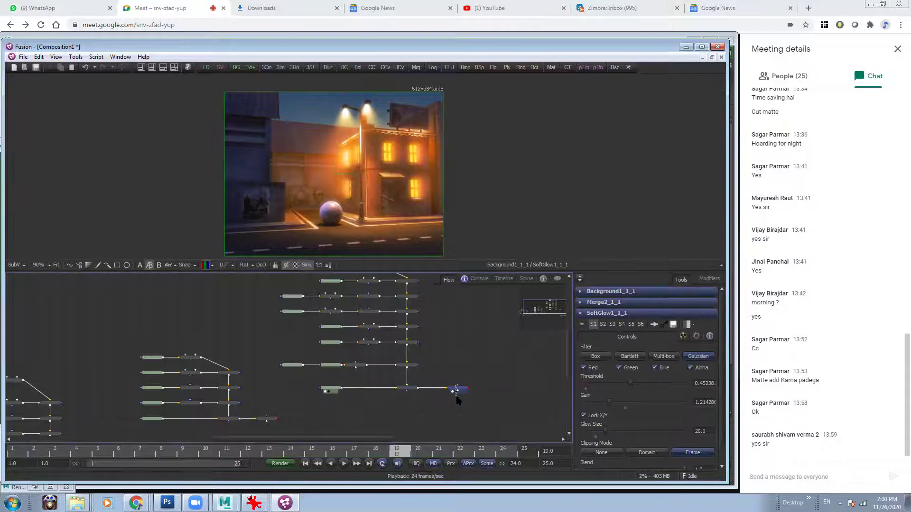
left_click_drag(326, 408, 459, 403)
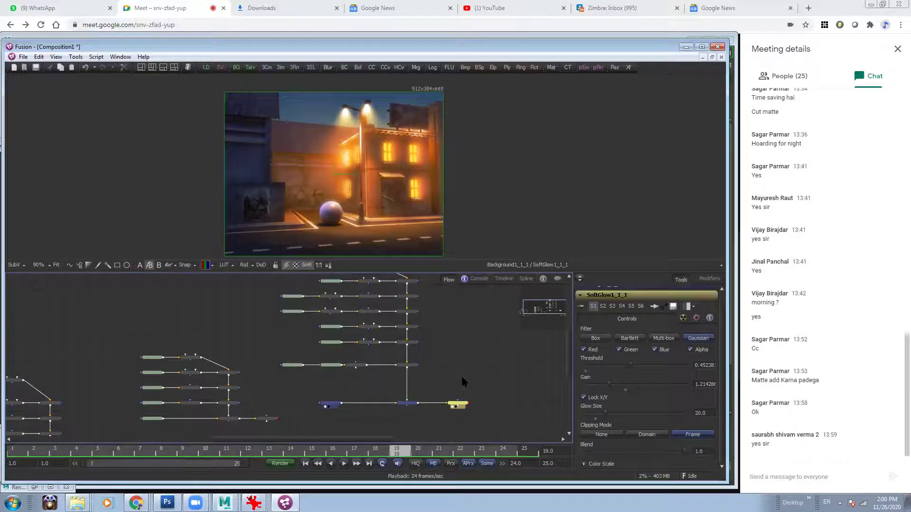
left_click_drag(283, 355, 408, 361)
left_click(442, 378)
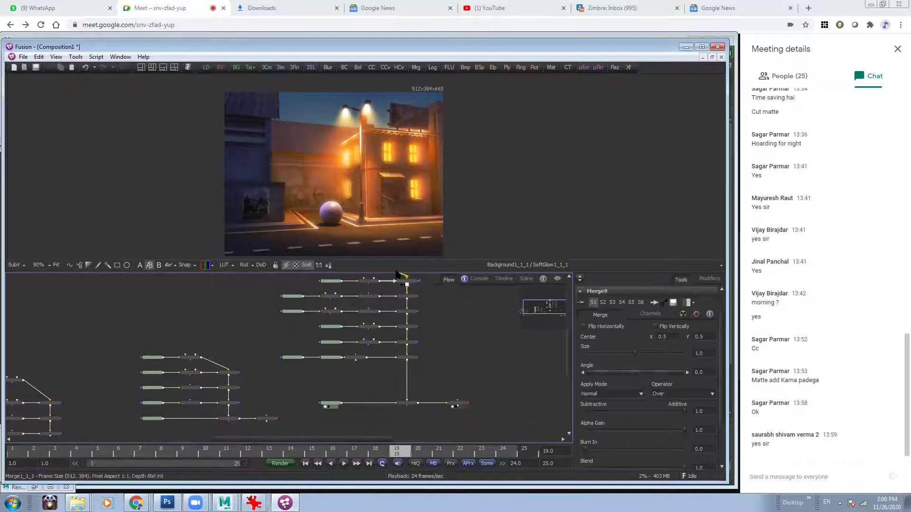
View the second tree's ColorCorrector1_1 output, followed by an enlarged view of its final SoftGlow1_1 output
middle_click_drag(313, 363, 381, 353)
left_click(261, 347)
left_click(256, 351)
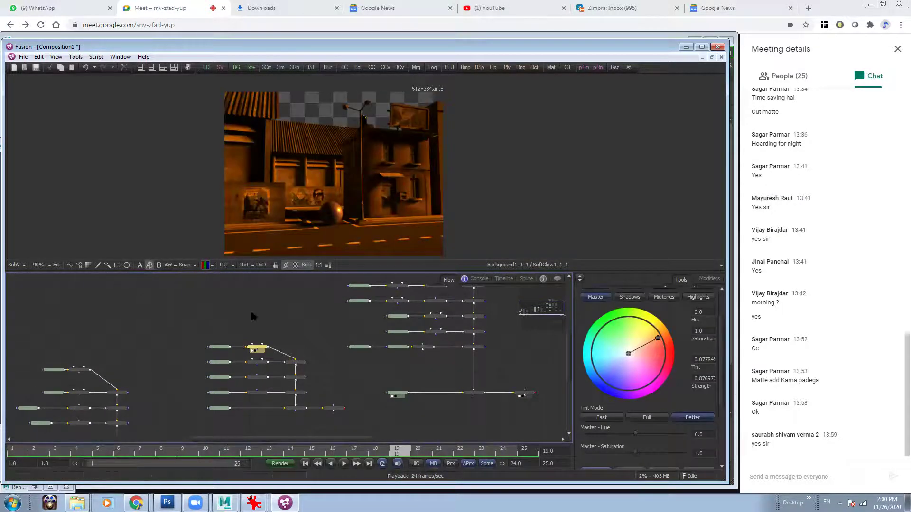
left_click(333, 408)
left_click(329, 412)
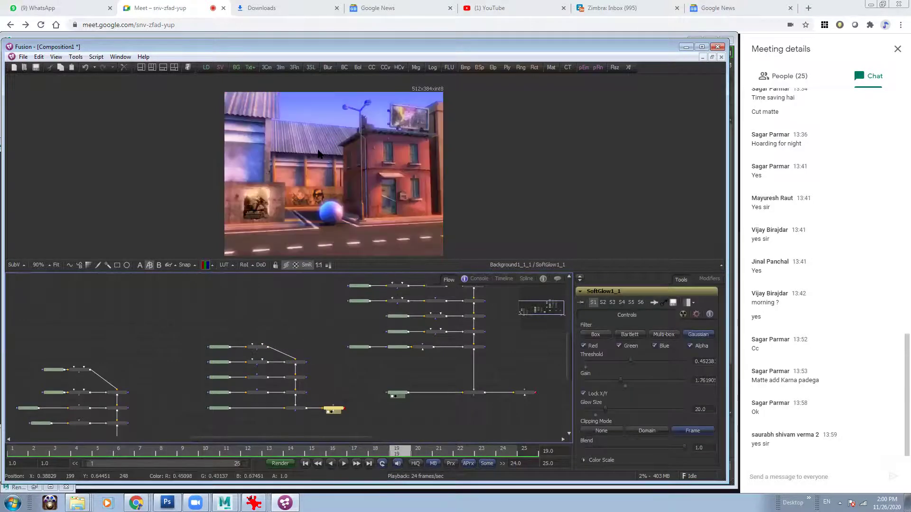
scroll(322, 151, "up", 2)
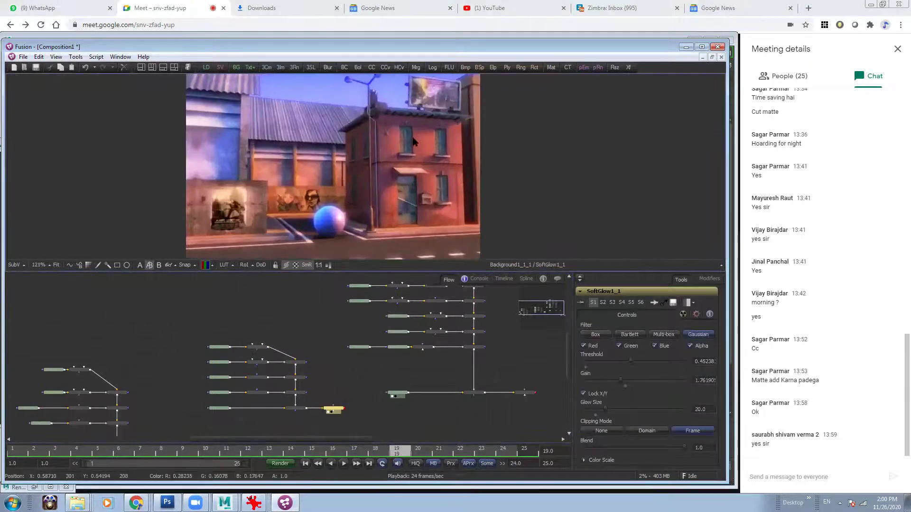
At frame 1, weaken the master tint of ColorCorrector1_1 to a strength of about 0.15 and set a tint key
left_click(261, 348)
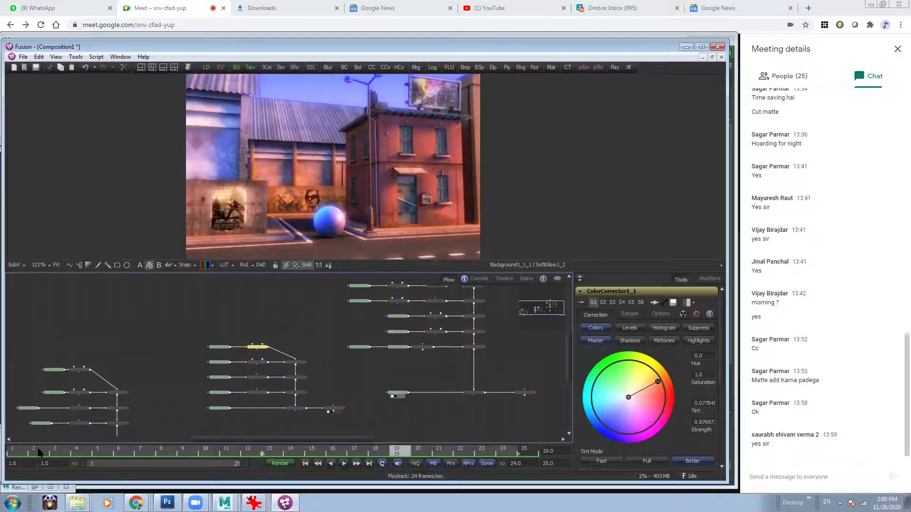
left_click(10, 451)
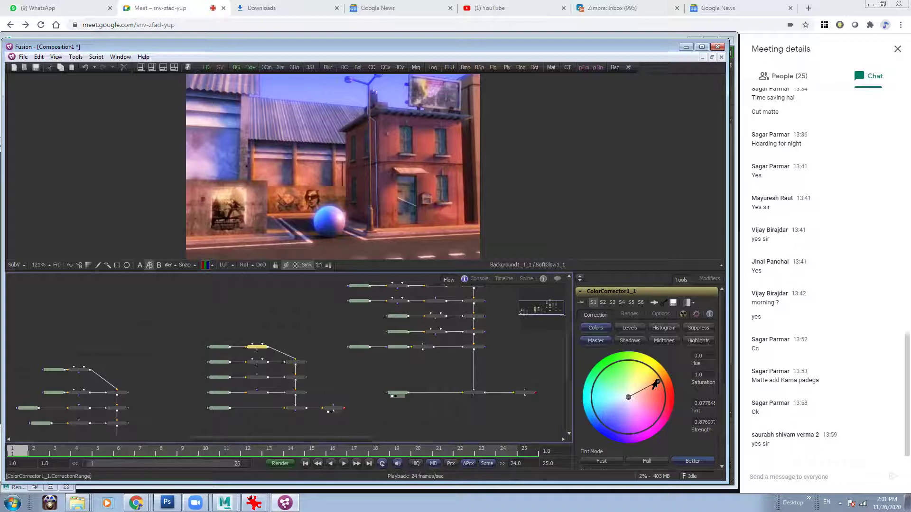
mouse_move(656, 385)
left_mouse_down()
mouse_move(632, 397)
mouse_move(640, 390)
left_mouse_up()
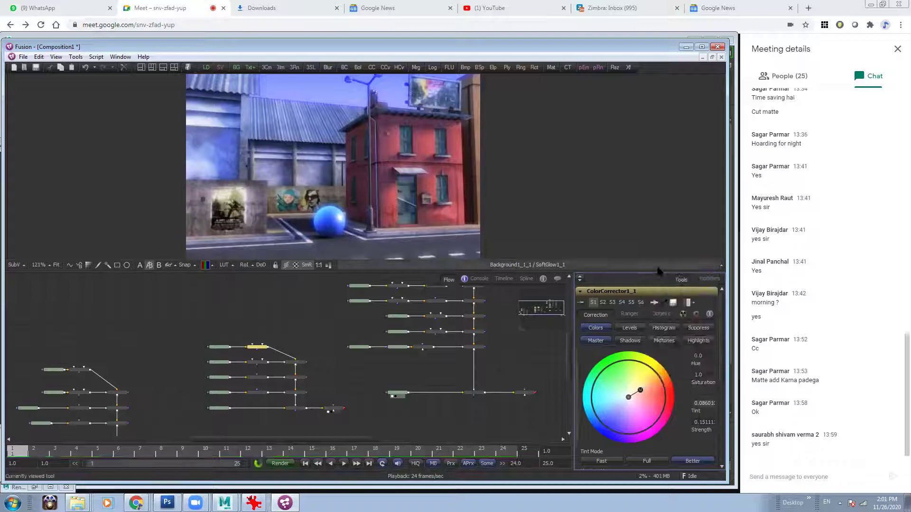
right_click(640, 392)
left_click(660, 234)
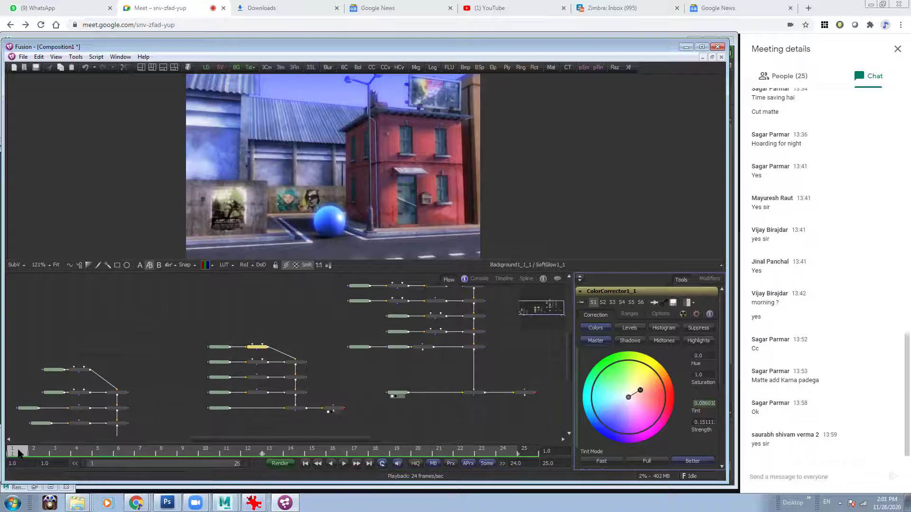
At frame 25, set the ColorCorrector1_1 tint strength to 1.0, key the tint, and play the animation from frame 1
left_click_drag(19, 453, 527, 454)
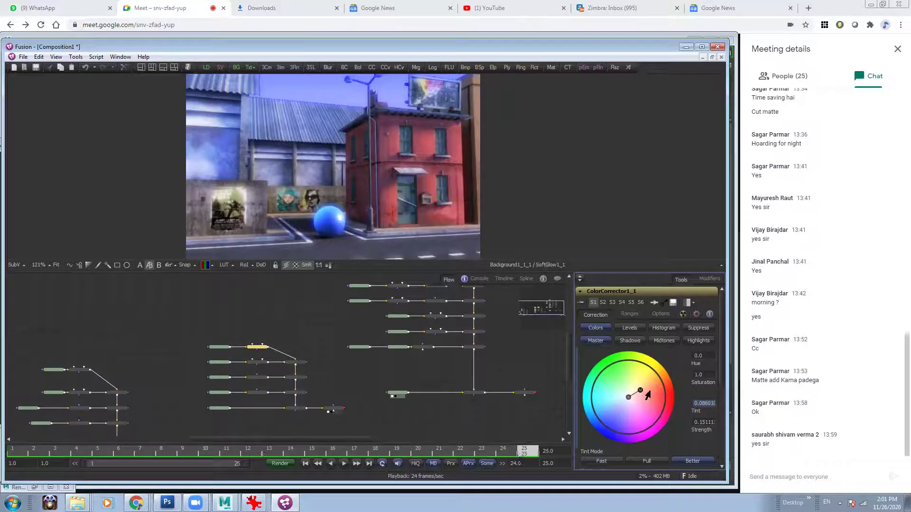
left_click_drag(639, 392, 661, 383)
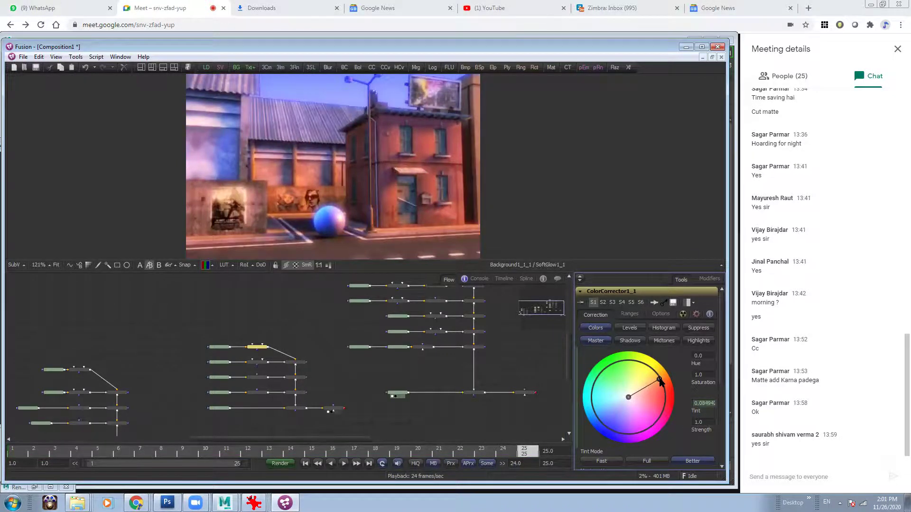
right_click(659, 381)
left_click(678, 231)
left_click_drag(524, 453, 19, 453)
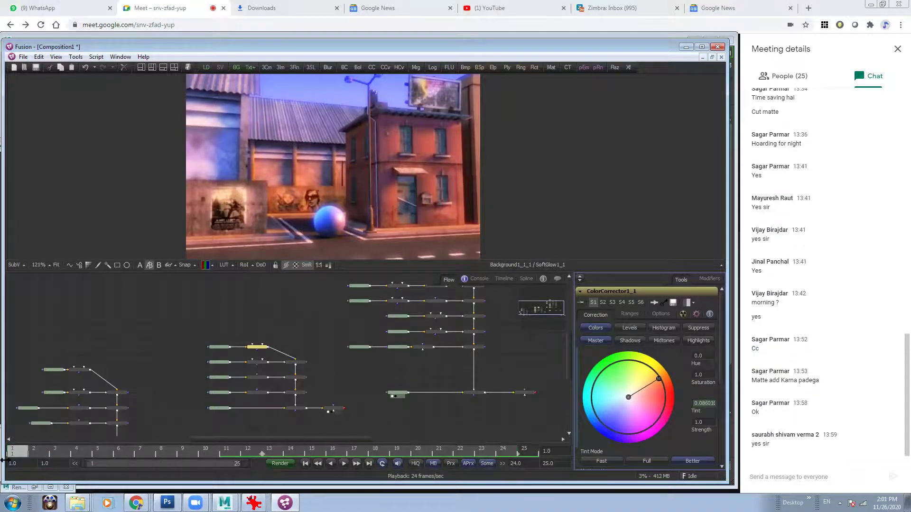
key("space")
Return to frame 1, reduce the ColorCorrector1_1 tint strength to about 0.14 and key the tint
left_click(22, 450)
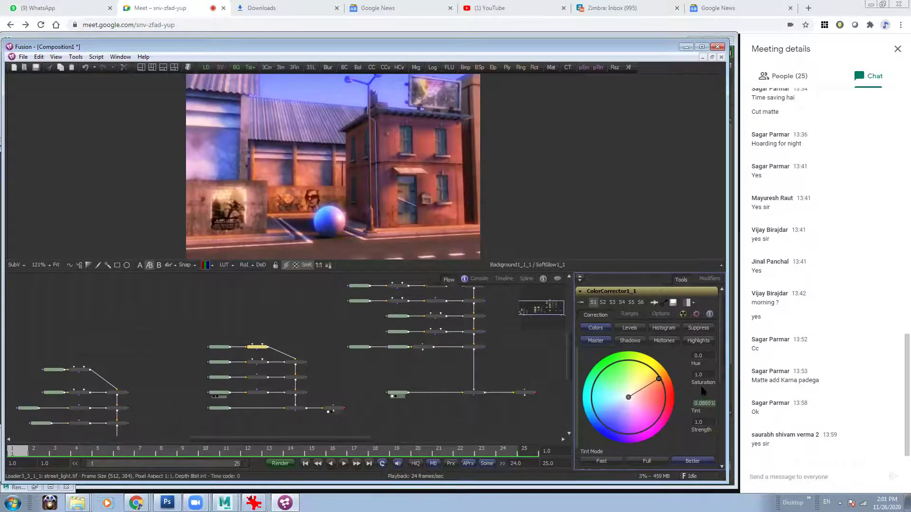
left_click_drag(658, 380, 639, 390)
right_click(640, 390)
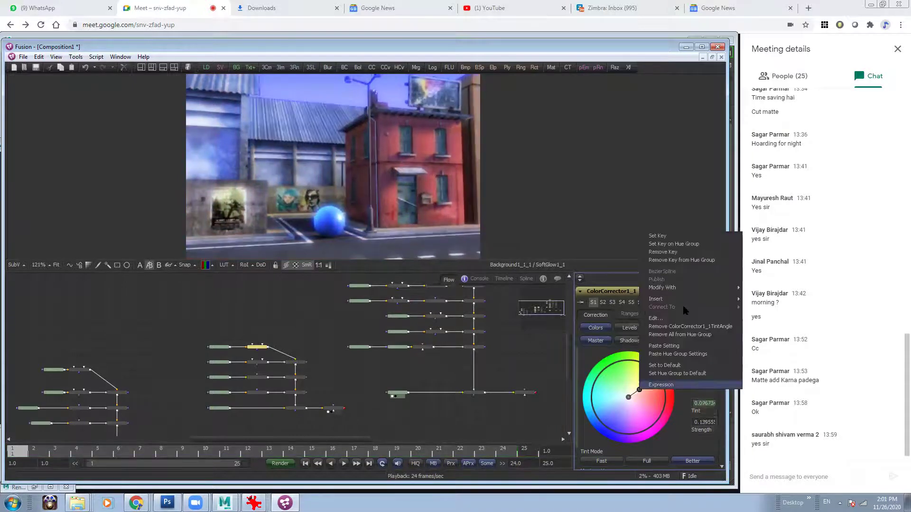
left_click(658, 236)
At frame 25, raise the ColorCorrector1_1 tint strength to about 0.98, key the tint, and scrub back to frame 1
key("space")
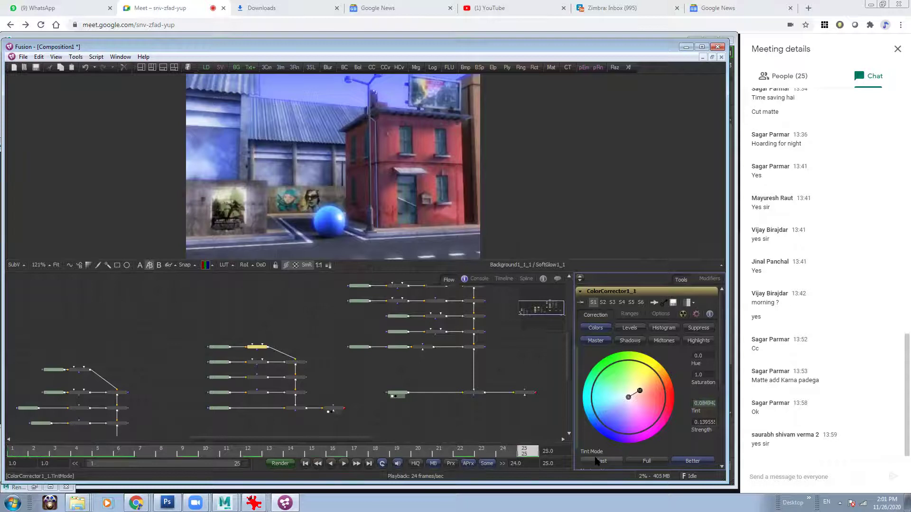
left_click_drag(638, 394, 659, 381)
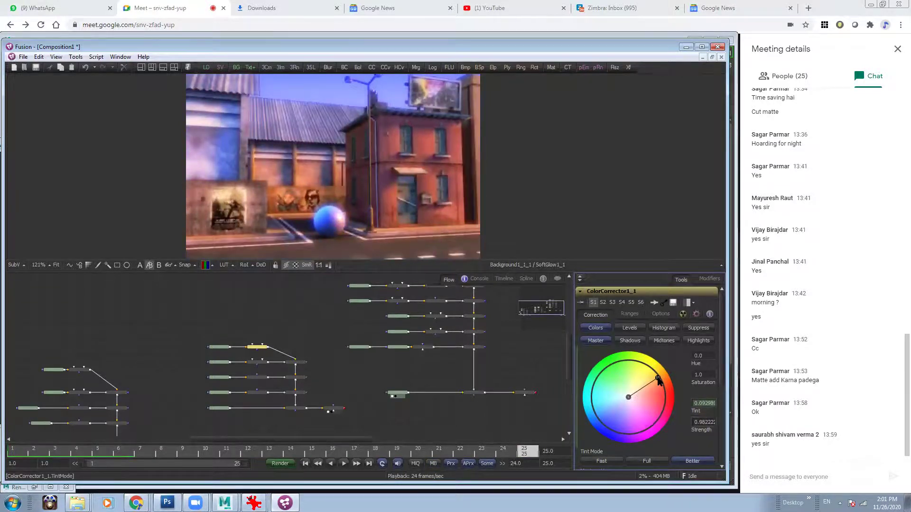
right_click(657, 379)
left_click(682, 229)
left_click_drag(532, 455, 498, 484)
left_click_drag(483, 454, 12, 452)
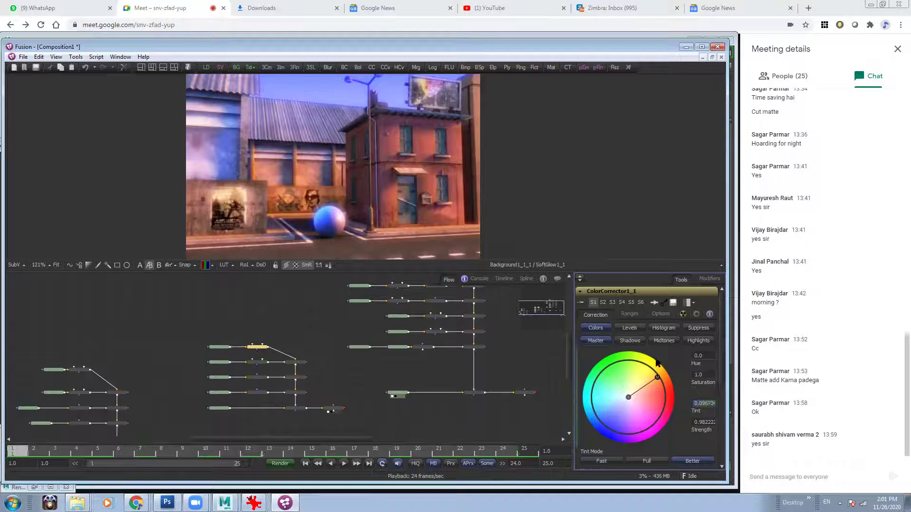
At frame 1, lower the ColorCorrector1_1 tint strength to about 0.06 and set a key on the hue group
left_click_drag(653, 379, 636, 397)
right_click(635, 398)
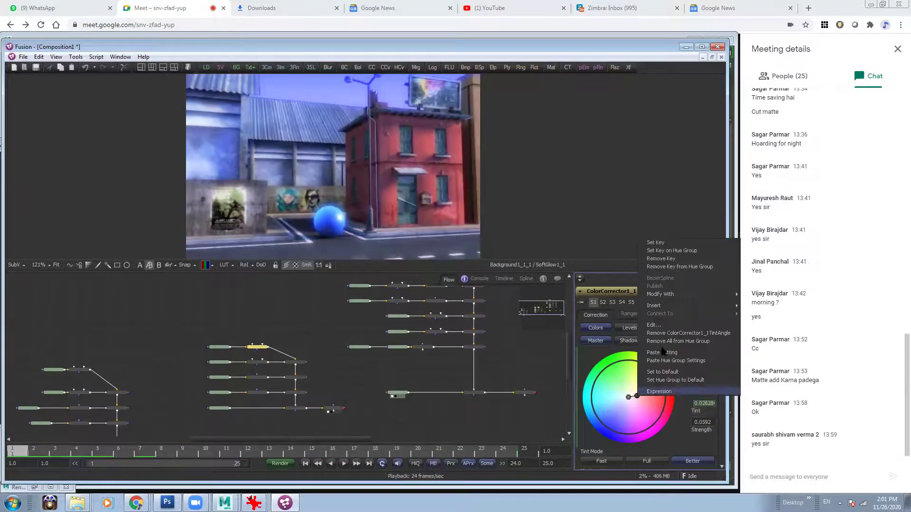
left_click(668, 251)
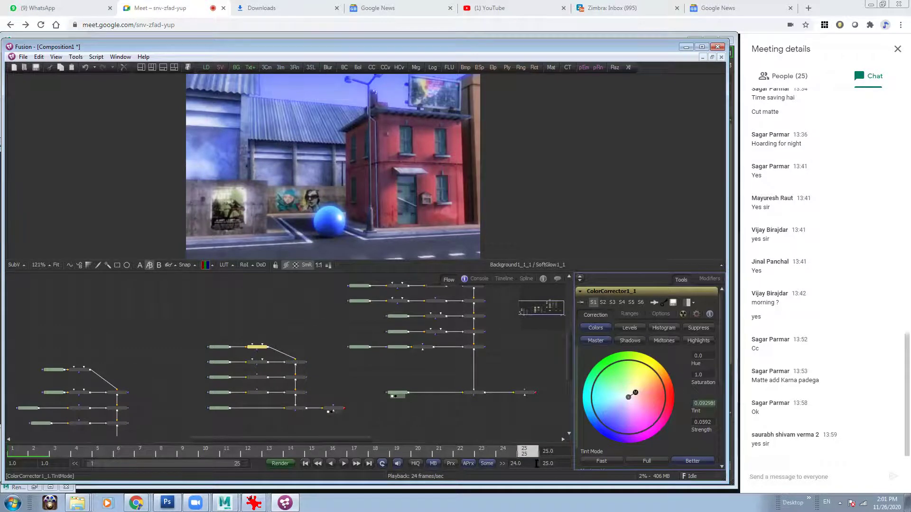
Near the end of the timeline, set the ColorCorrector1_1 tint to an orange of about 0.85 strength and key it
left_click_drag(635, 394, 657, 383)
right_click(656, 381)
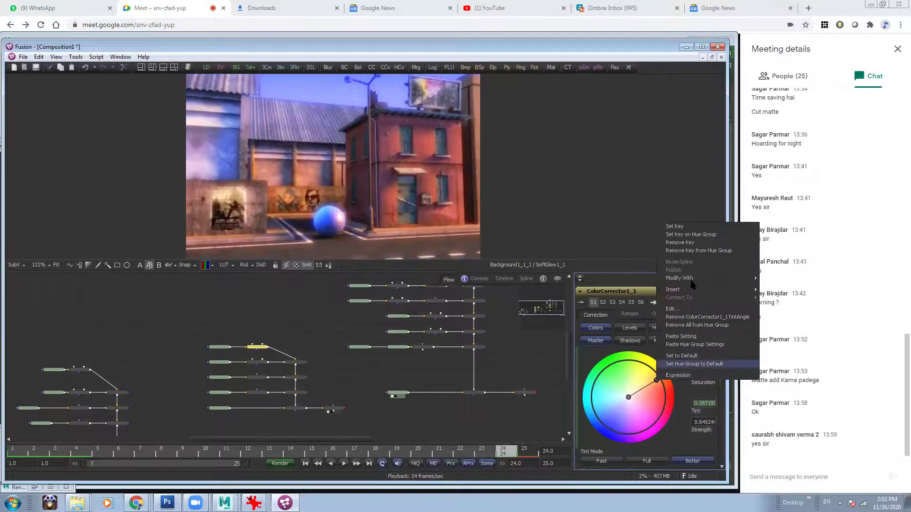
left_click(684, 228)
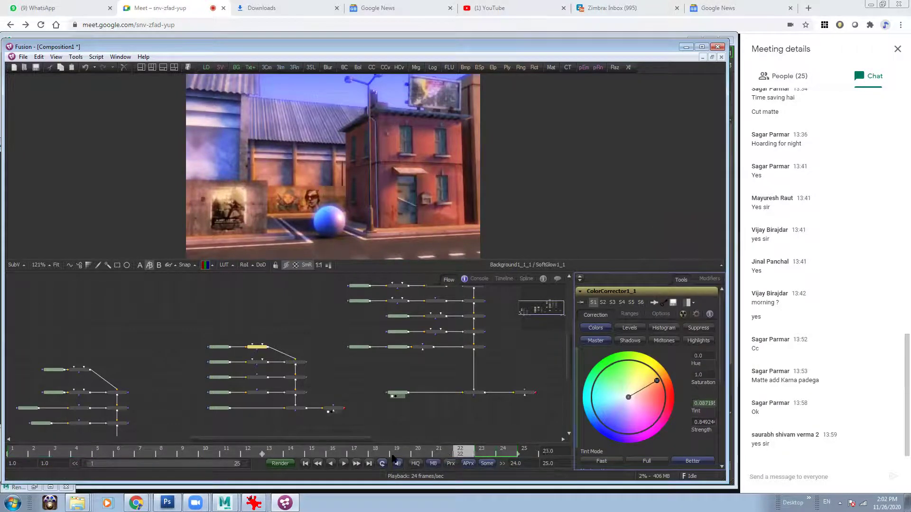
Return to frame 1, lower the ColorCorrector1_1 tint strength to about 0.07 and key the tint
left_click(11, 450)
left_click_drag(657, 381, 635, 392)
right_click(13, 452)
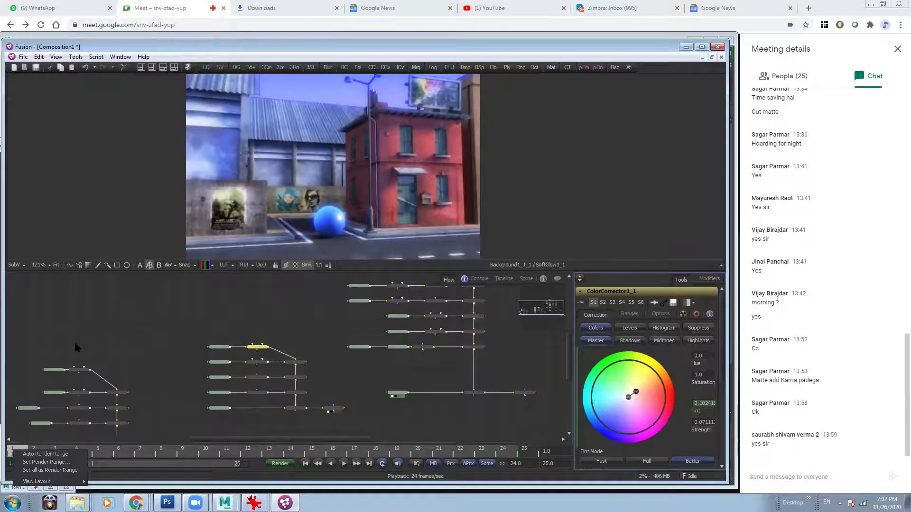
left_click(46, 454)
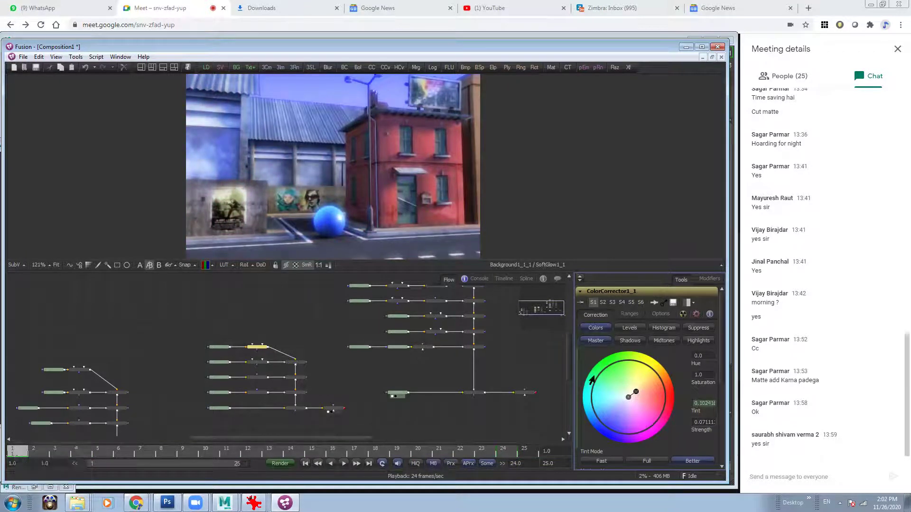
right_click(636, 391)
left_click(666, 242)
mouse_move(12, 454)
left_mouse_down()
mouse_move(526, 455)
mouse_move(12, 455)
left_mouse_up()
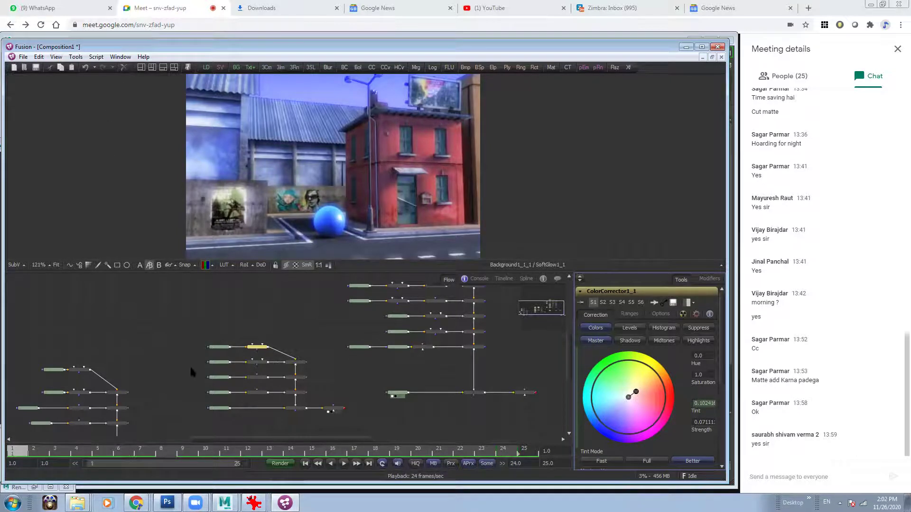
scroll(714, 374, "down", 3)
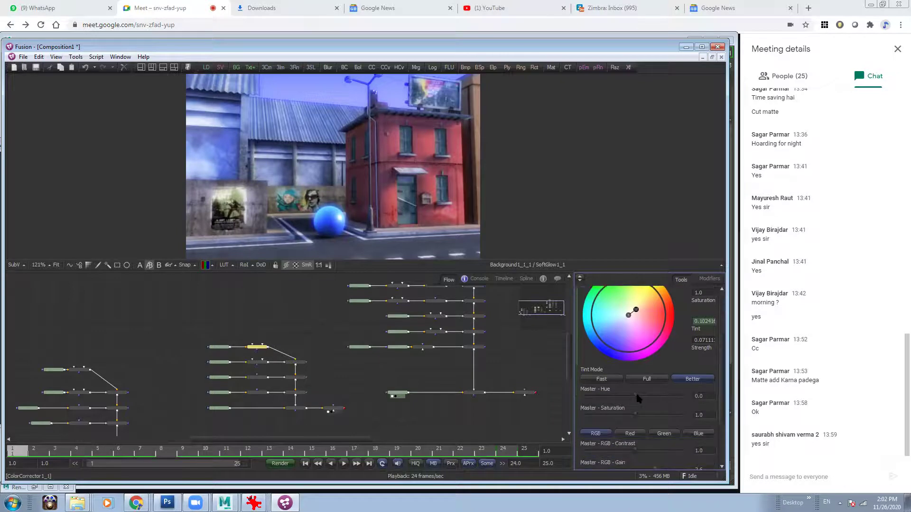
right_click(637, 396)
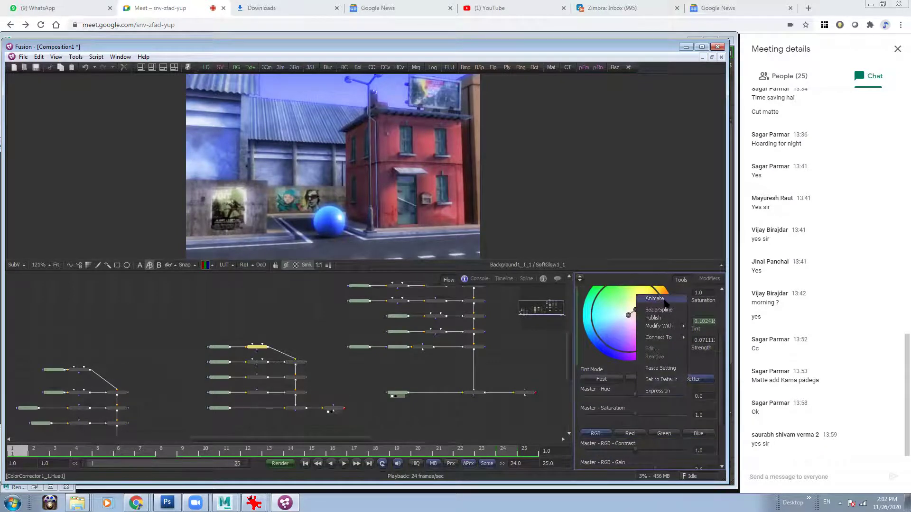
left_click(40, 455)
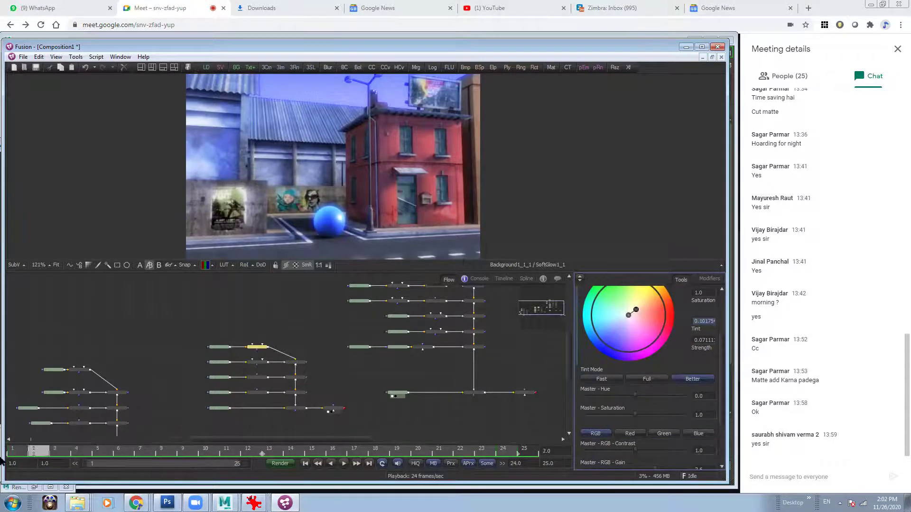
At frame 1, set the ColorCorrector1_1 tint to orange at strength 1.0, and view SoftGlow1_1 followed by the first tree's SoftGlow1
left_click(333, 409)
left_click(261, 348)
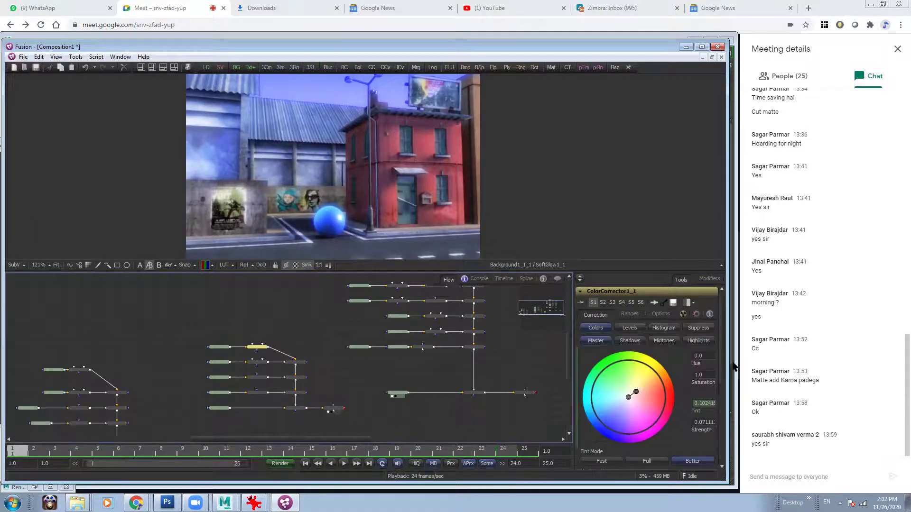
left_click_drag(635, 392, 659, 380)
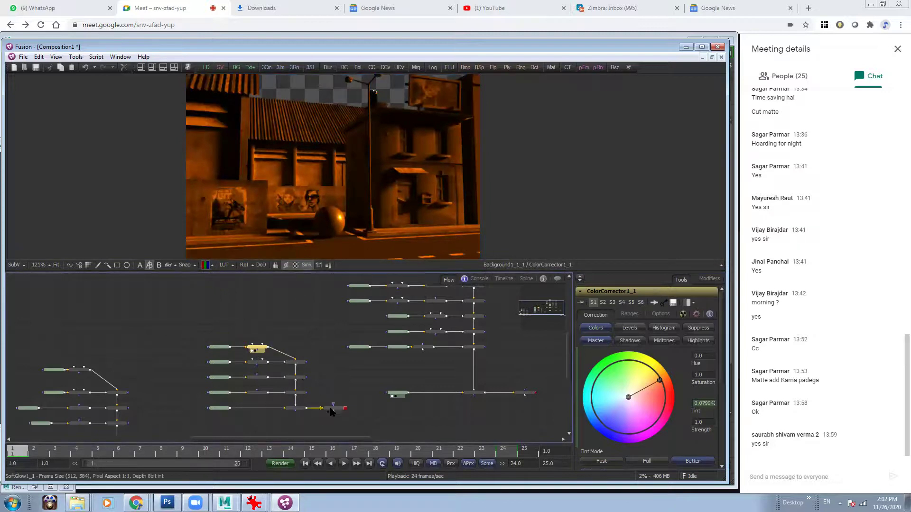
left_click(333, 410)
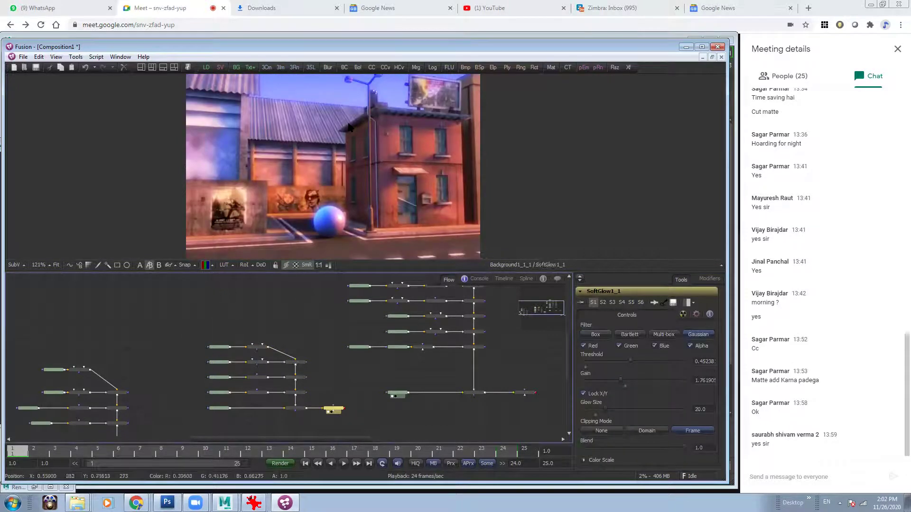
scroll(220, 342, "down", 1)
left_click(164, 390)
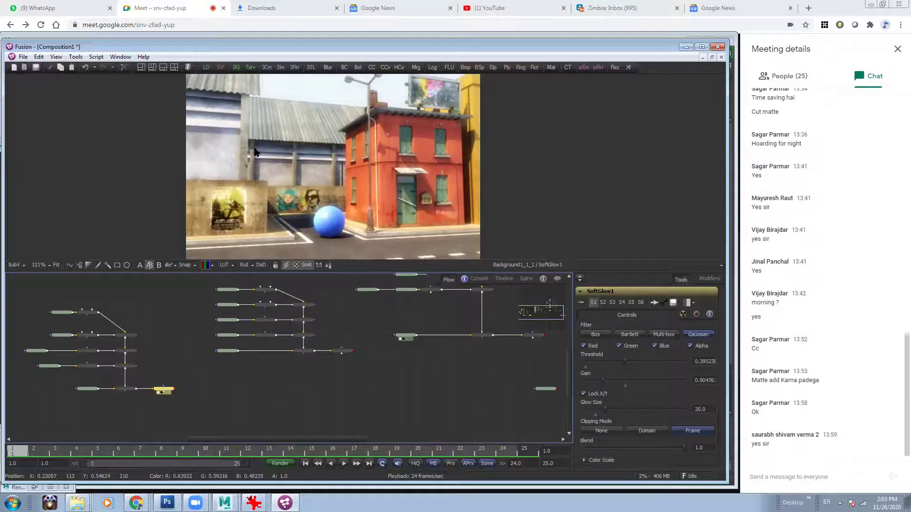
Switch to the Mattes window in Windows Explorer and open the Work folder on DATA_VOL (T:)
mouse_move(136, 503)
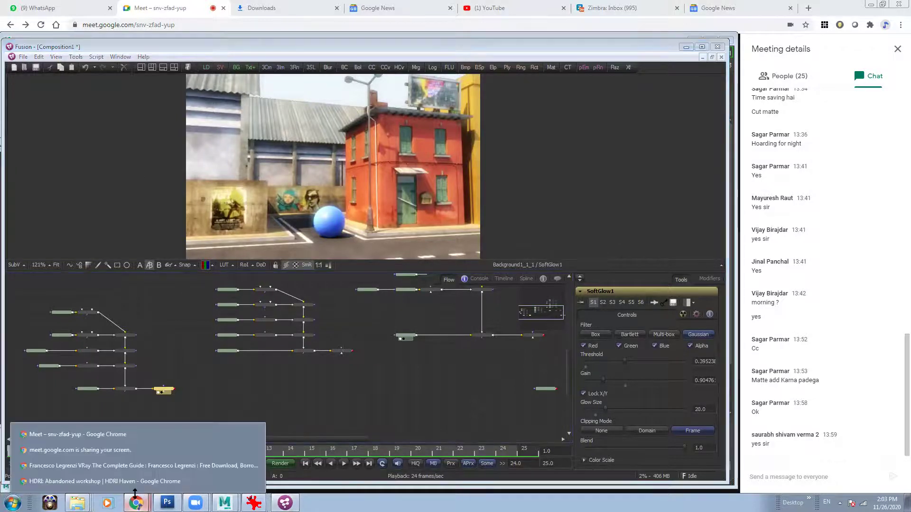
mouse_move(77, 503)
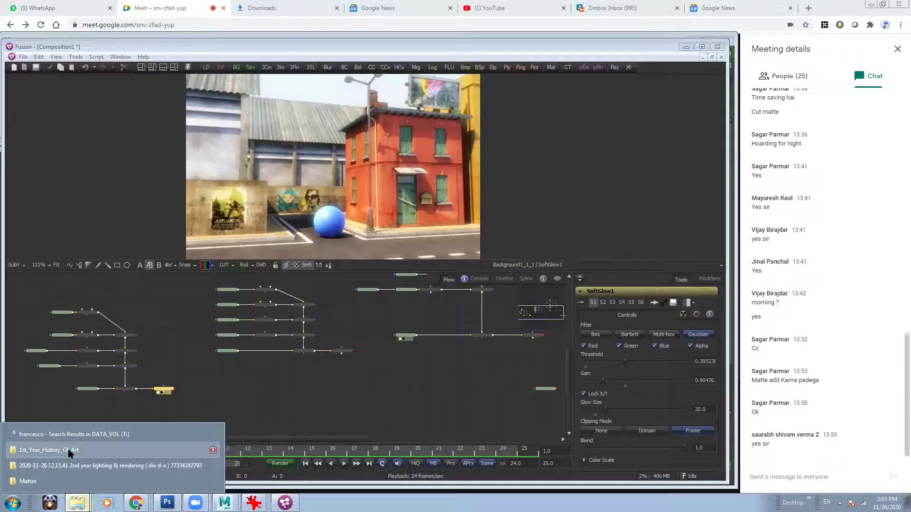
left_click(75, 478)
left_click_drag(622, 121, 379, 91)
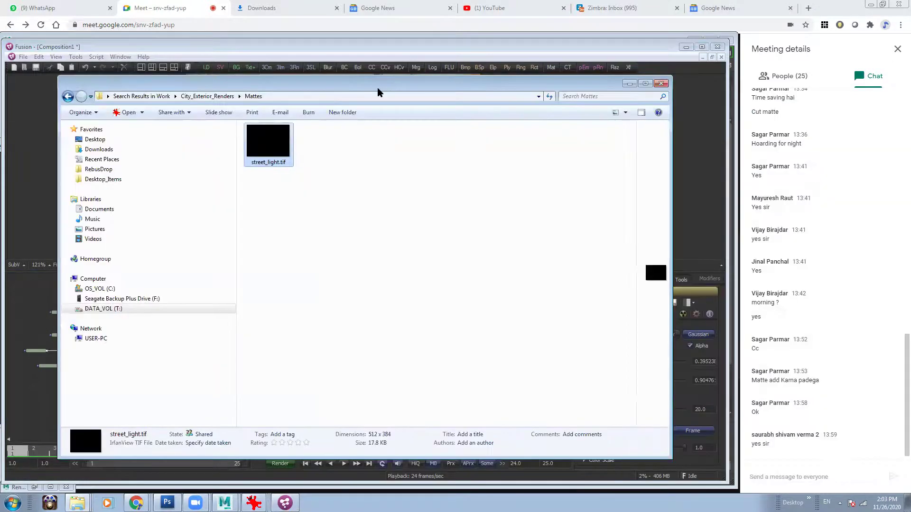
left_click(104, 309)
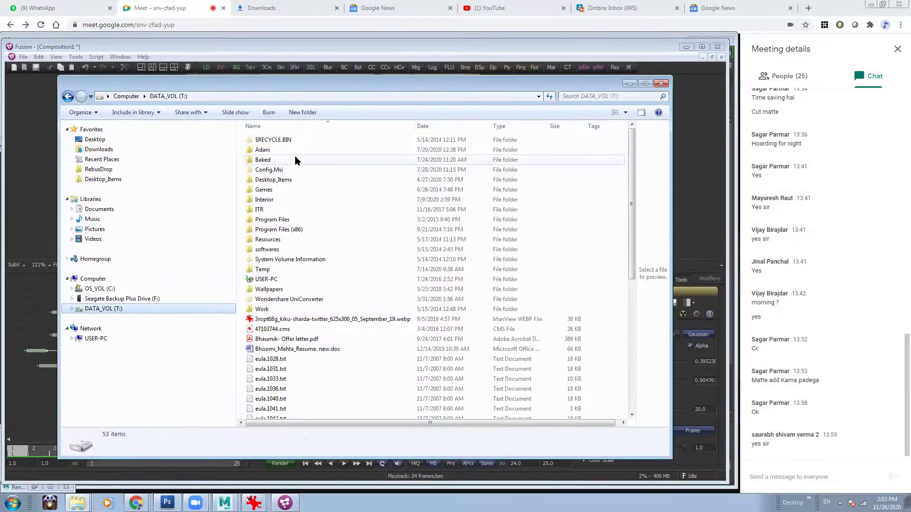
double_click(281, 308)
scroll(363, 231, "down", 10)
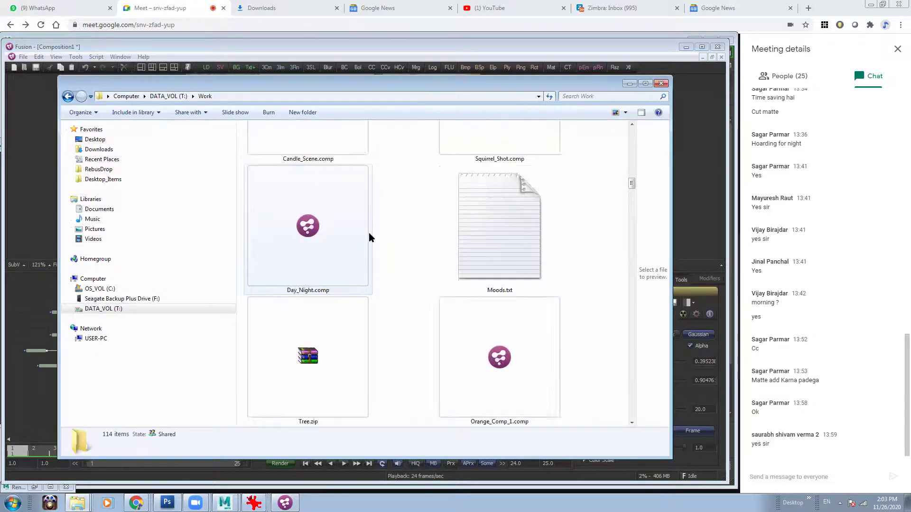
Find the Toonskool folder inside Work and open it
left_click(523, 330)
key("a")
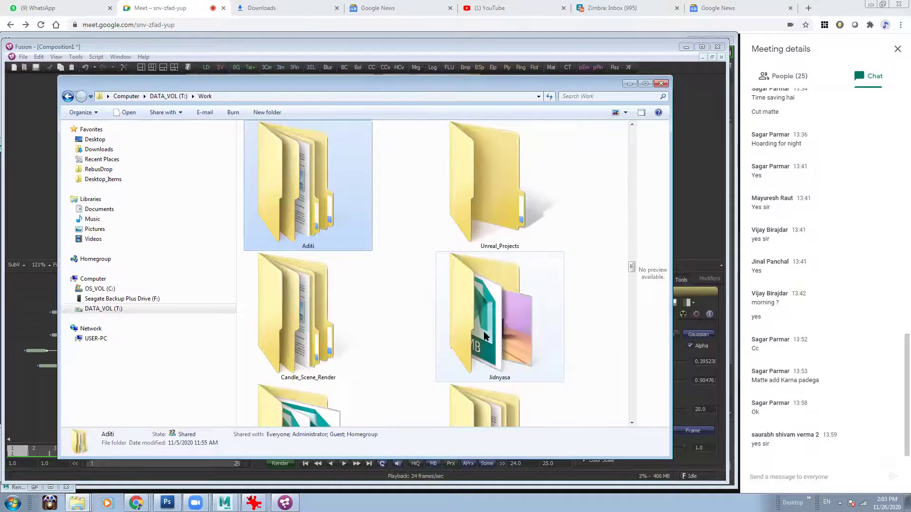
left_click(340, 304)
key("t")
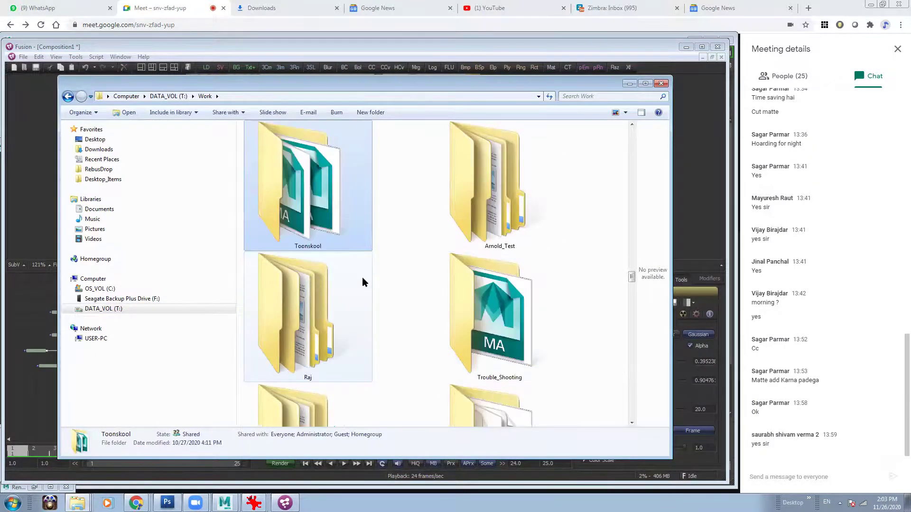
key("Return")
Open the Attendance_Sheet folder and the November attendance workbook for 2nd year ABCDE in Excel
scroll(397, 243, "down", 3)
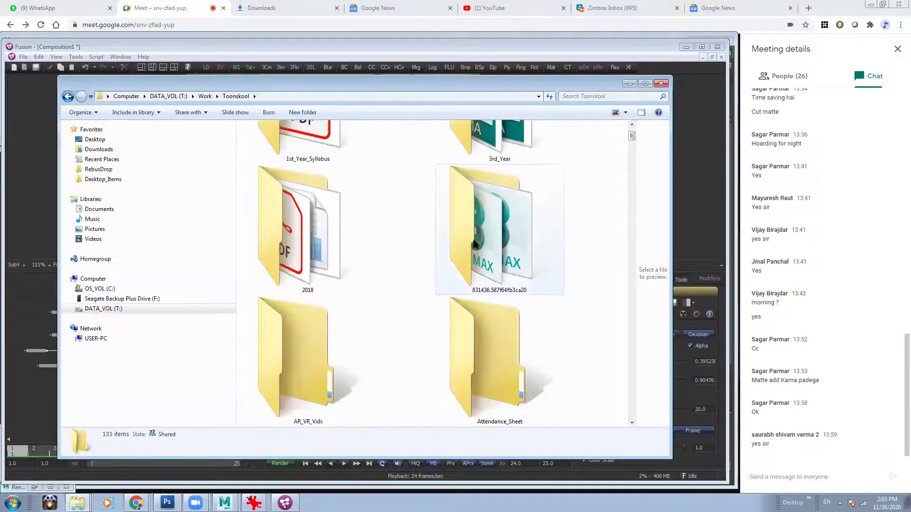
left_click(475, 244)
key("a")
key("a")
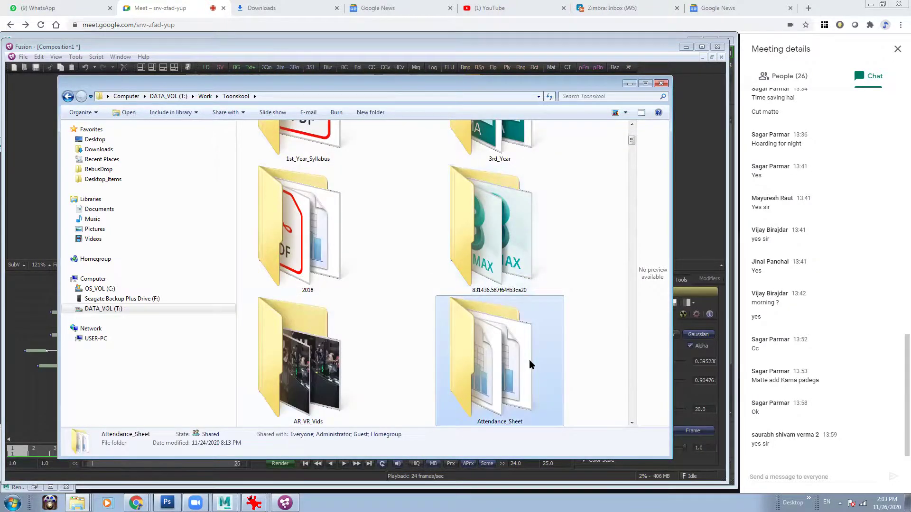
key("Return")
left_click(261, 141)
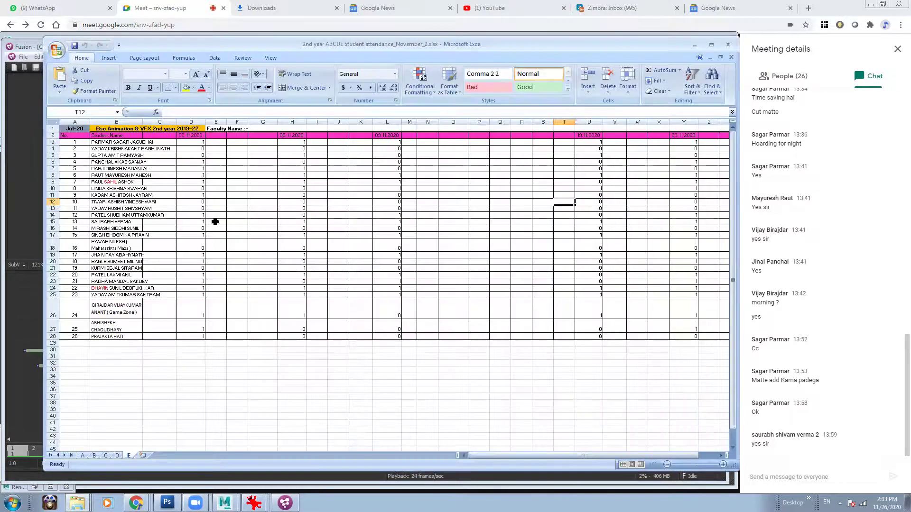
Show sheet D, widen the workbook window to reveal the total column, and copy the 23.11.2020 date header
left_click(118, 456)
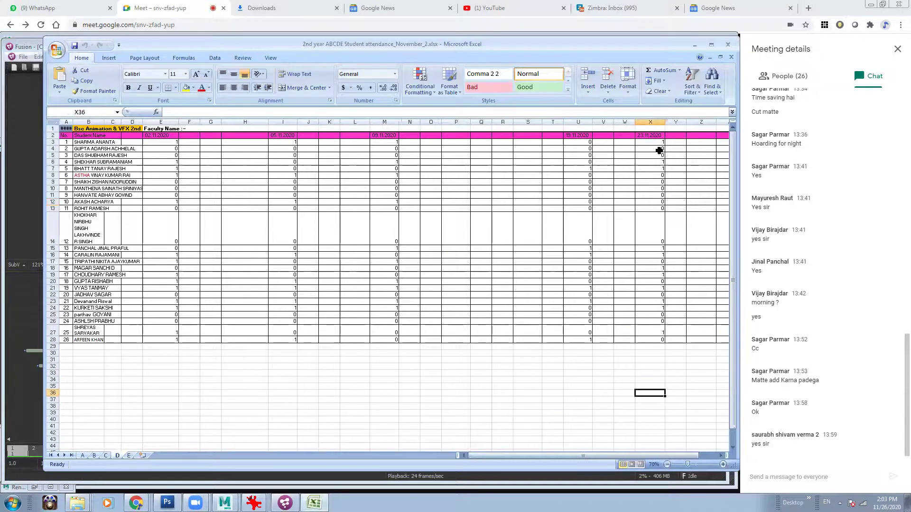
left_click_drag(738, 274, 824, 274)
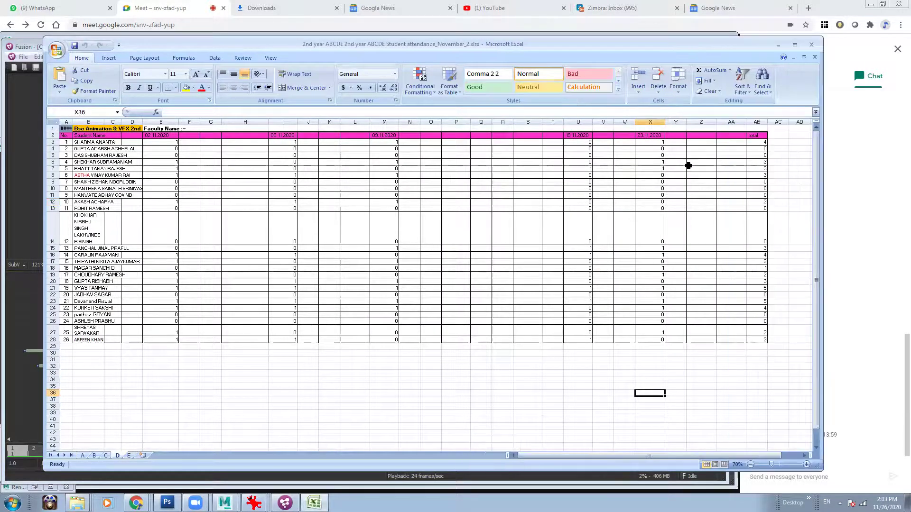
left_click(647, 136)
key("ctrl+c")
left_click_drag(685, 46, 606, 48)
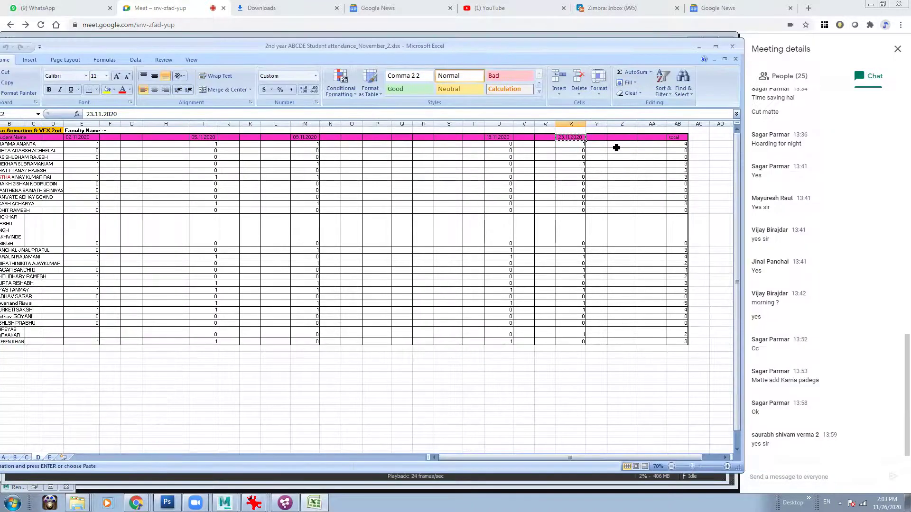
left_click(624, 137)
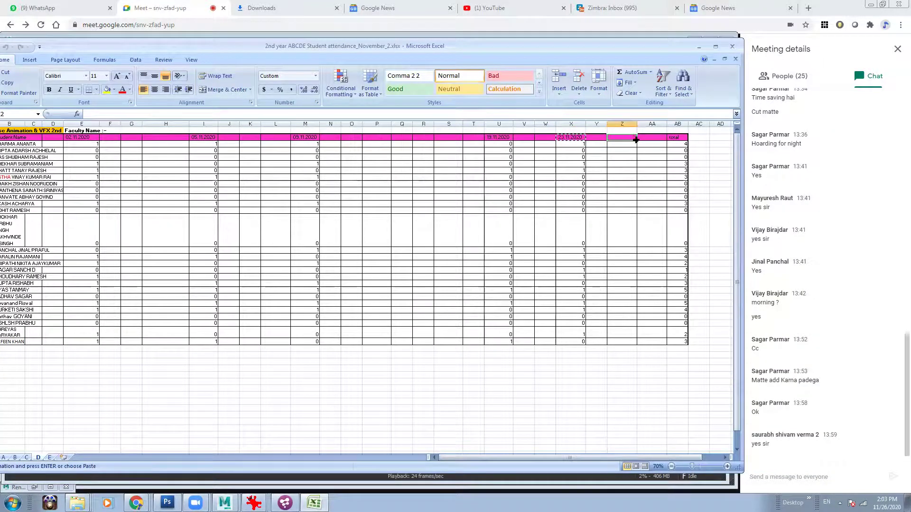
right_click(621, 124)
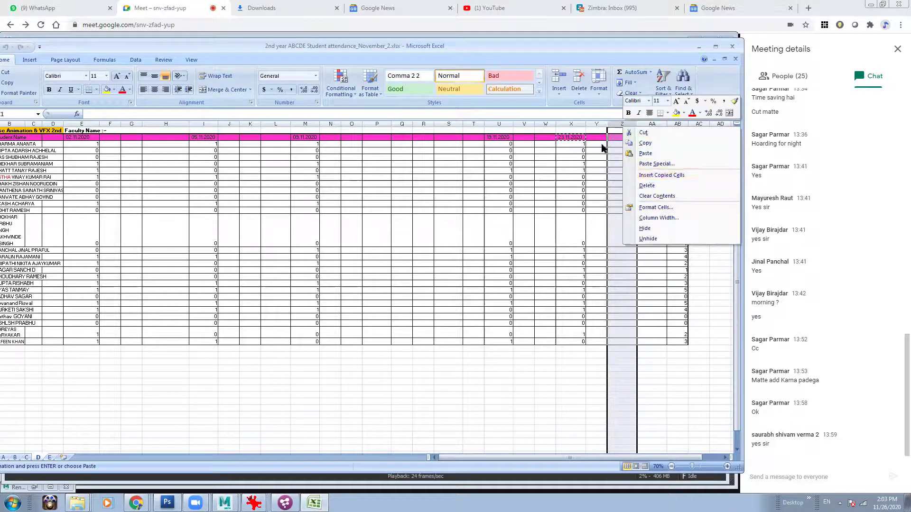
key("Escape")
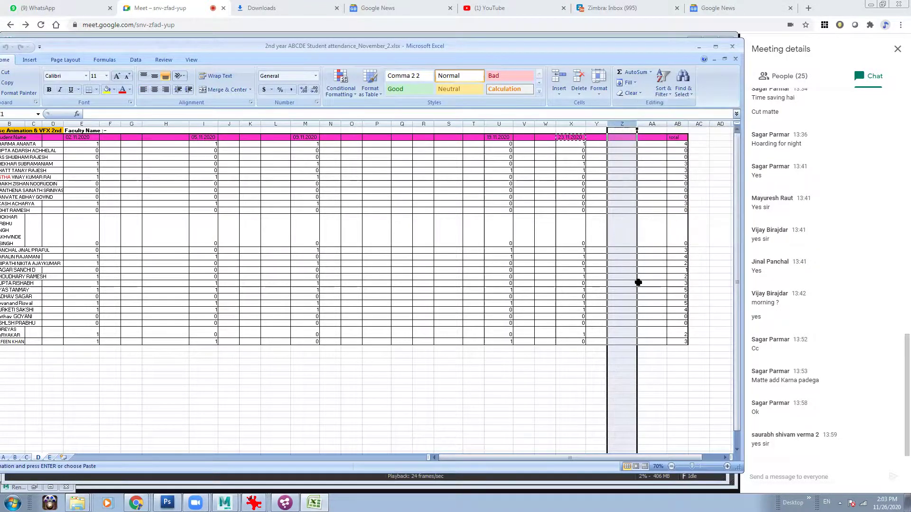
left_click(492, 375)
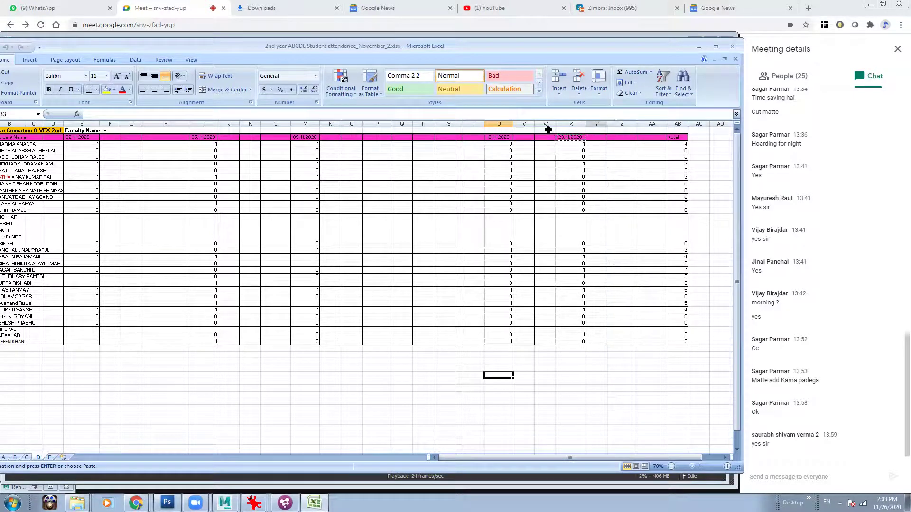
Paste the copied date header into cell Z2 and change it to 26.11.2020
left_click(620, 136)
key("ctrl+v")
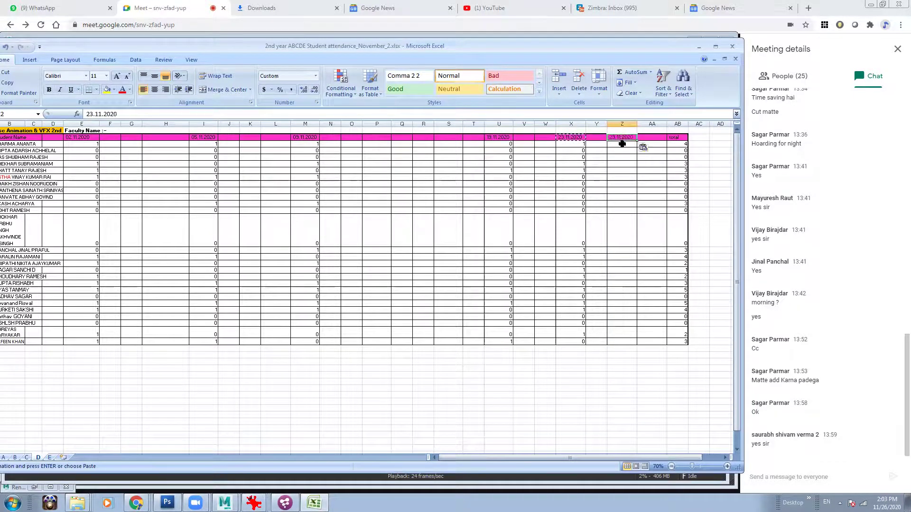
double_click(612, 137)
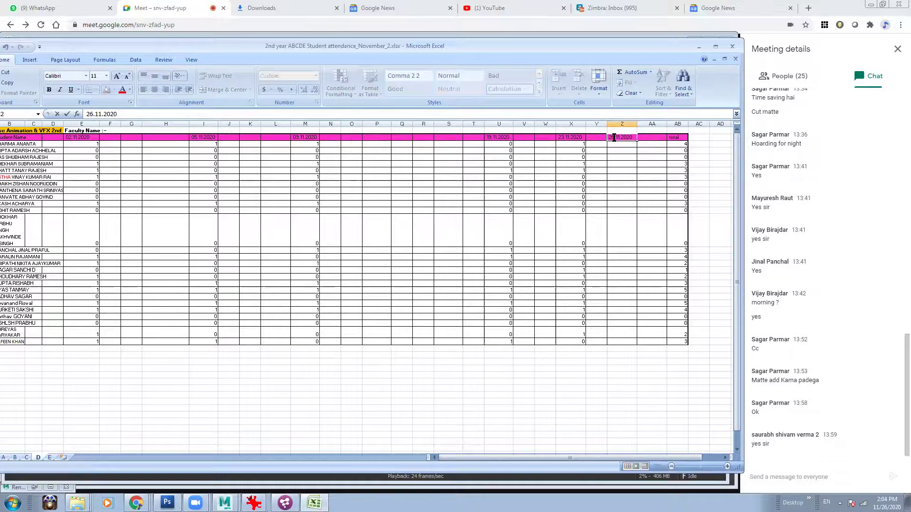
key("BackSpace")
type("6")
left_click(629, 220)
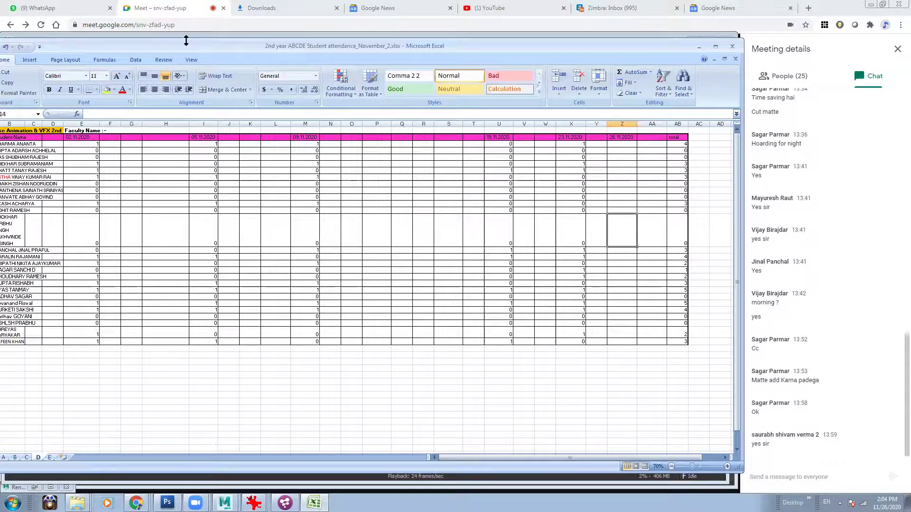
Reposition and resize the workbook window so the roll numbers and total column are visible beside the meeting chat
left_click_drag(215, 43, 232, 44)
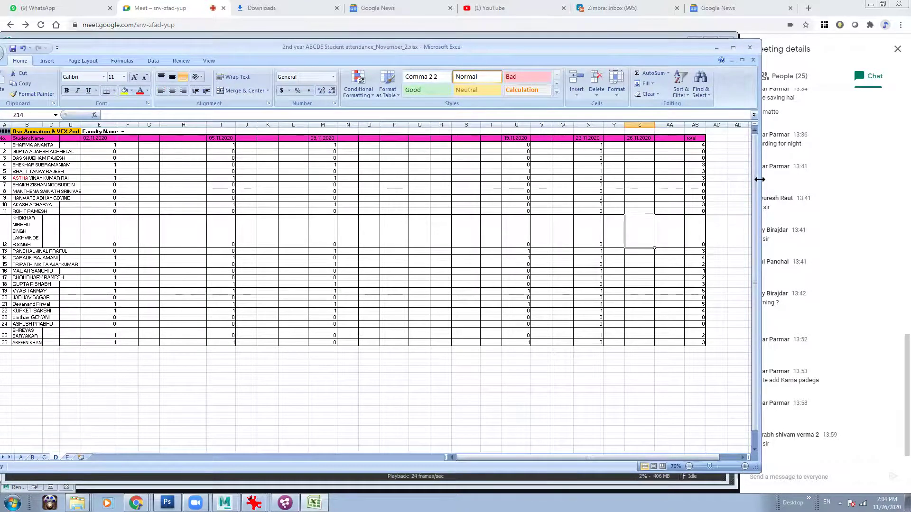
left_click_drag(760, 223, 731, 223)
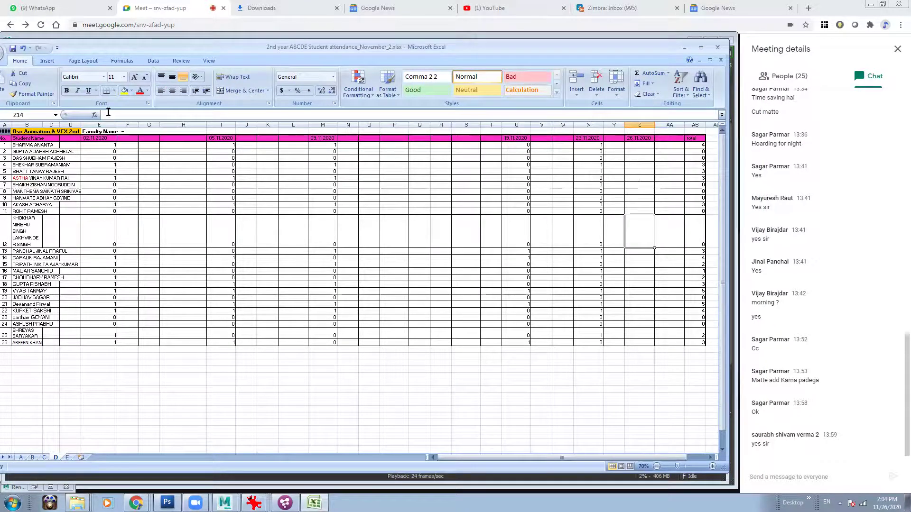
left_click_drag(140, 50, 150, 49)
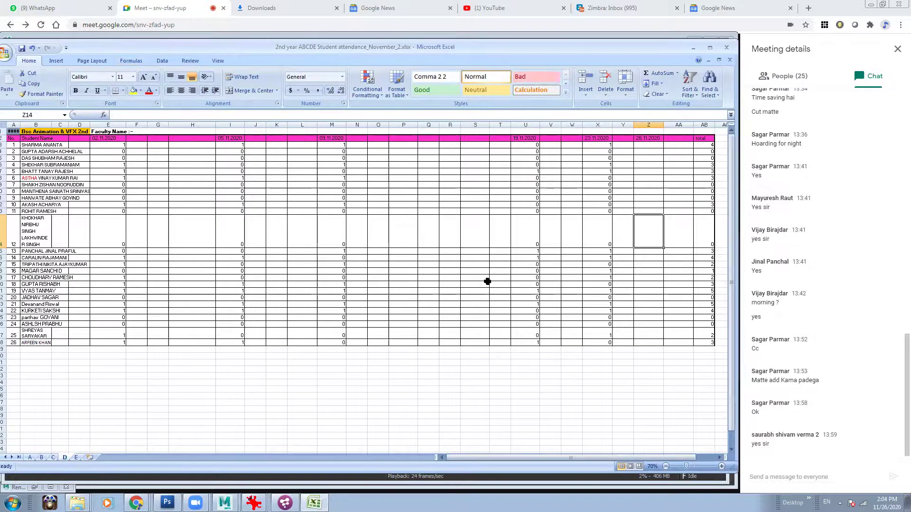
left_click(651, 145)
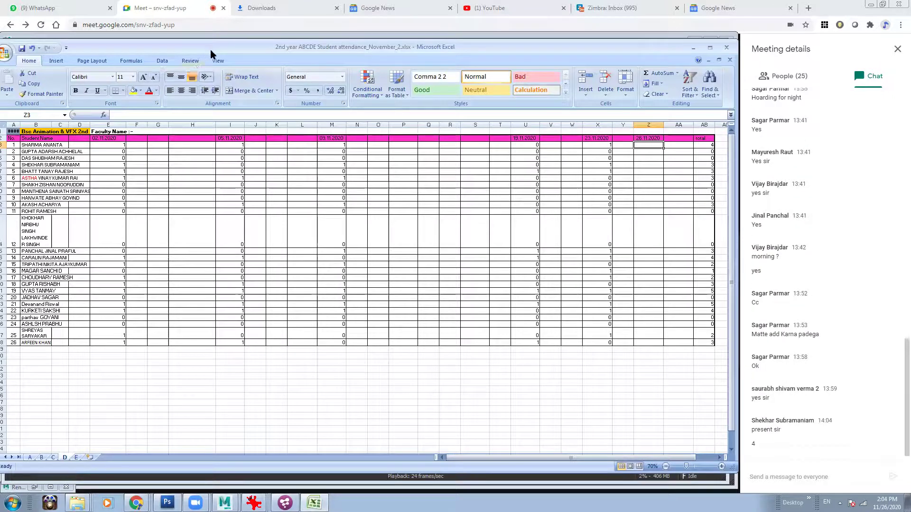
left_click_drag(210, 49, 215, 50)
Mark roll numbers 1, 4 and 6 present on sheet D by entering 1 in Z3, Z6 and Z8
left_click(646, 166)
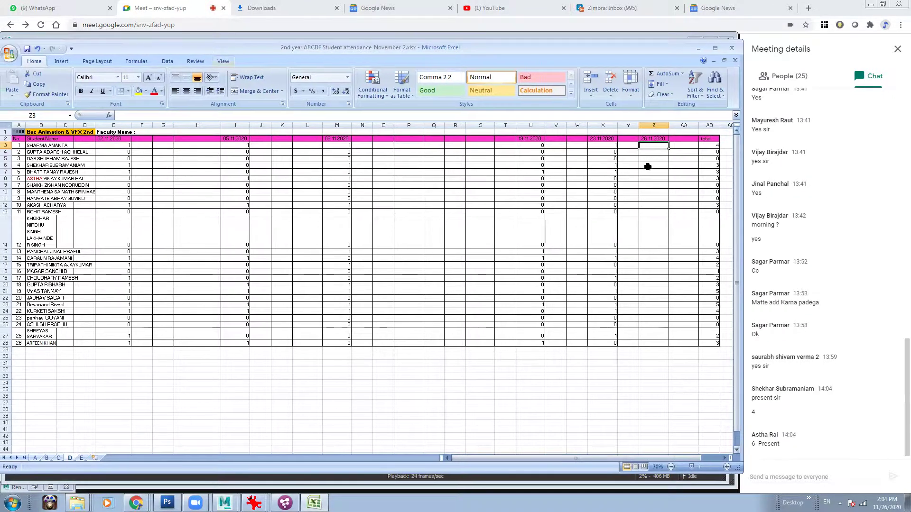
type("1")
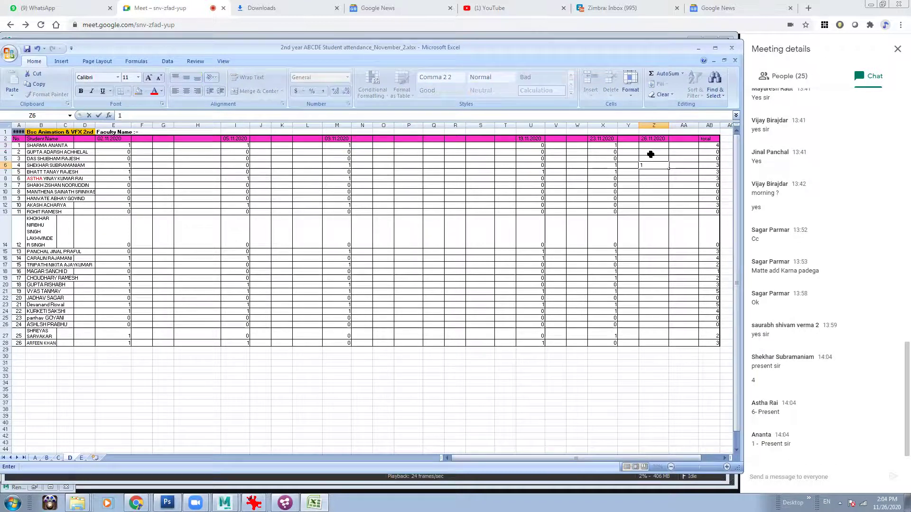
key("Return")
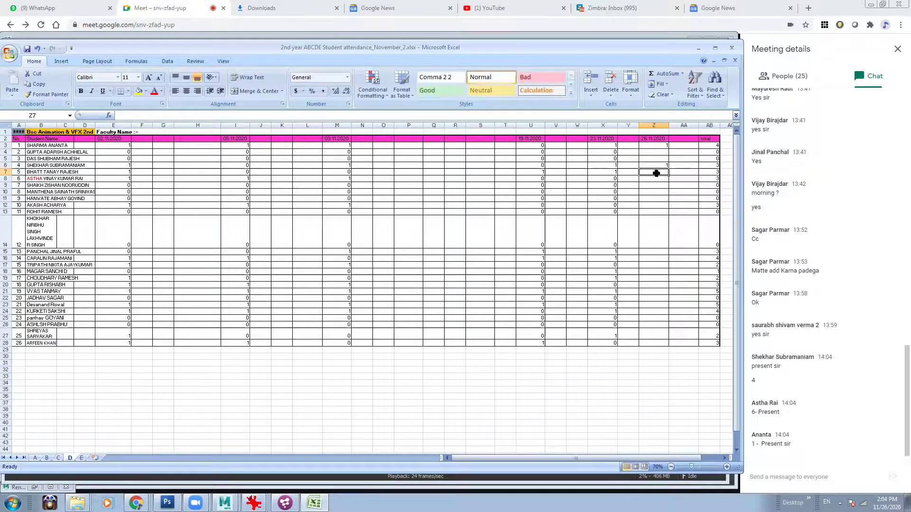
left_click(658, 190)
left_click(654, 184)
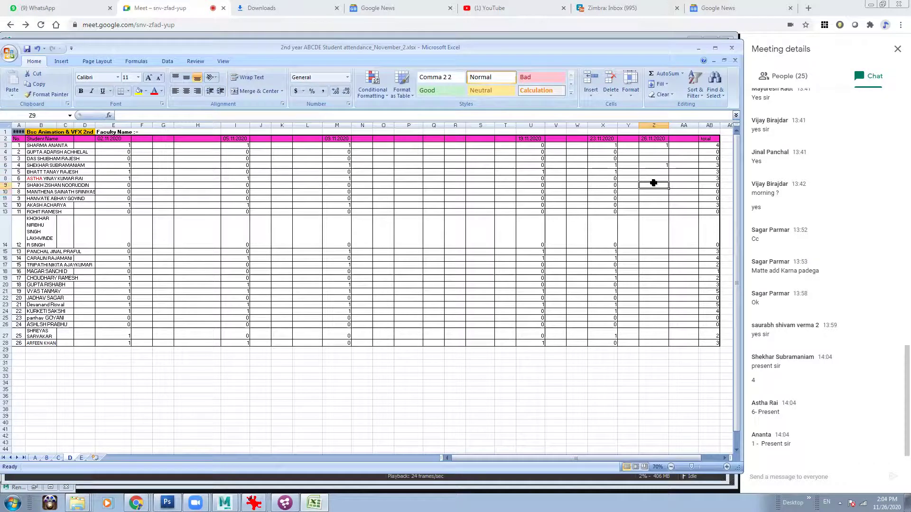
left_click(656, 178)
type("1")
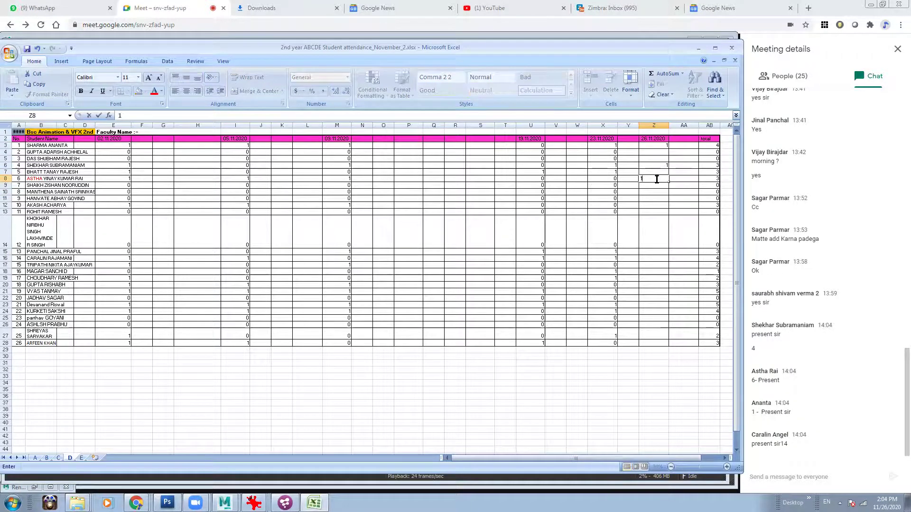
Mark roll numbers 14 and 13 present on sheet D by entering 1 in Z16 and Z15
left_click(657, 230)
left_click(643, 284)
left_click(643, 272)
left_click(646, 265)
left_click(647, 258)
type("1")
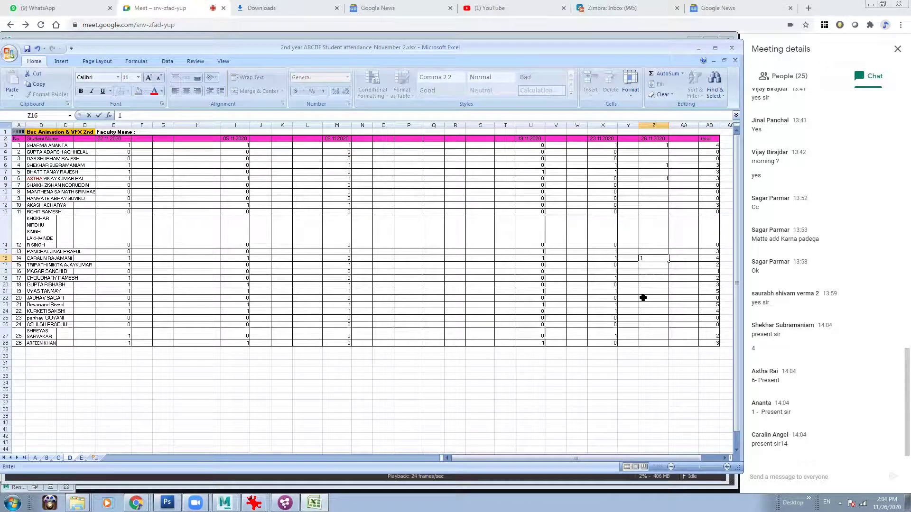
left_click(661, 278)
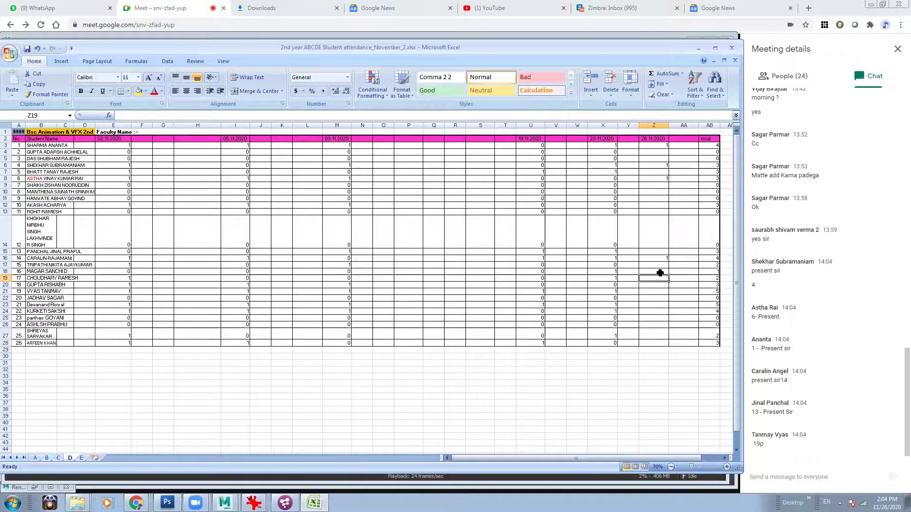
left_click(657, 251)
type("1")
left_click(654, 318)
Mark roll numbers 19 and 21 present on sheet D by entering 1 in Z21 and Z23
left_click(656, 291)
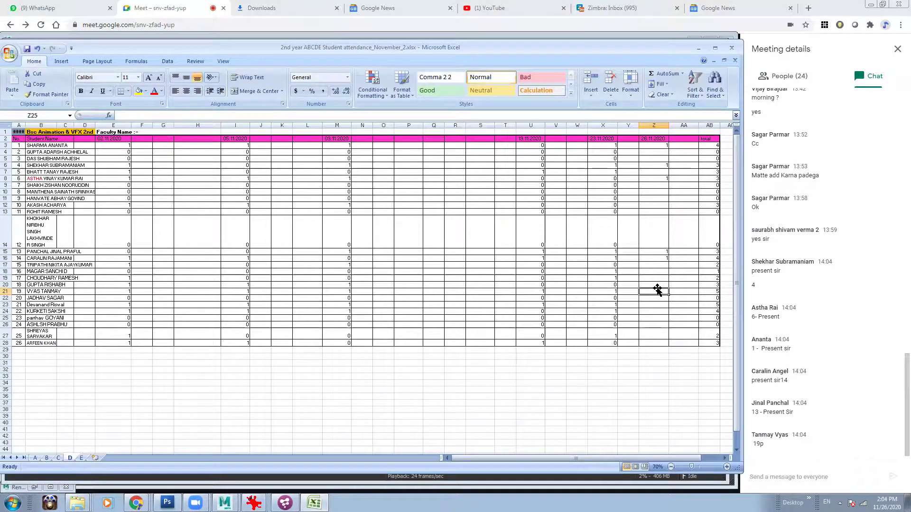
type("1")
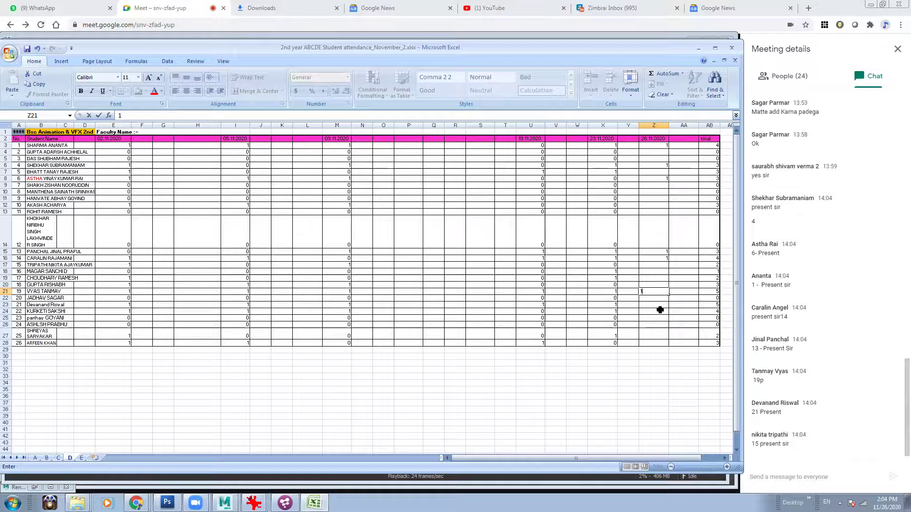
left_click(656, 299)
left_click(658, 306)
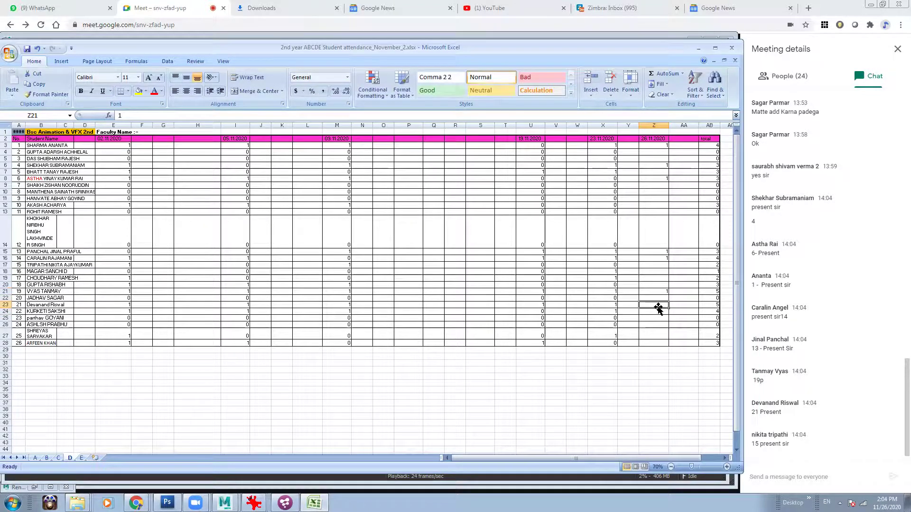
type("1")
left_click(657, 271)
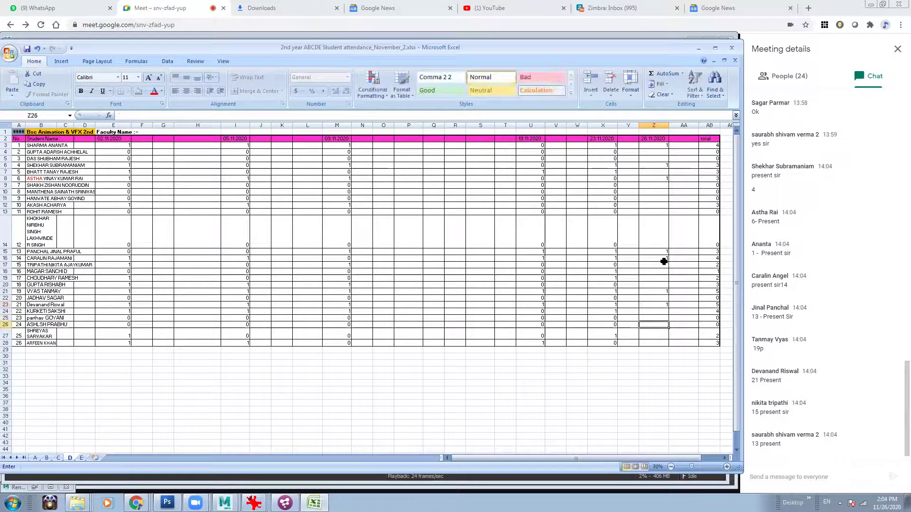
Mark roll numbers 15 and 9 present on sheet D by entering 1 in Z17 and Z11
left_click(659, 265)
type("1")
left_click(658, 304)
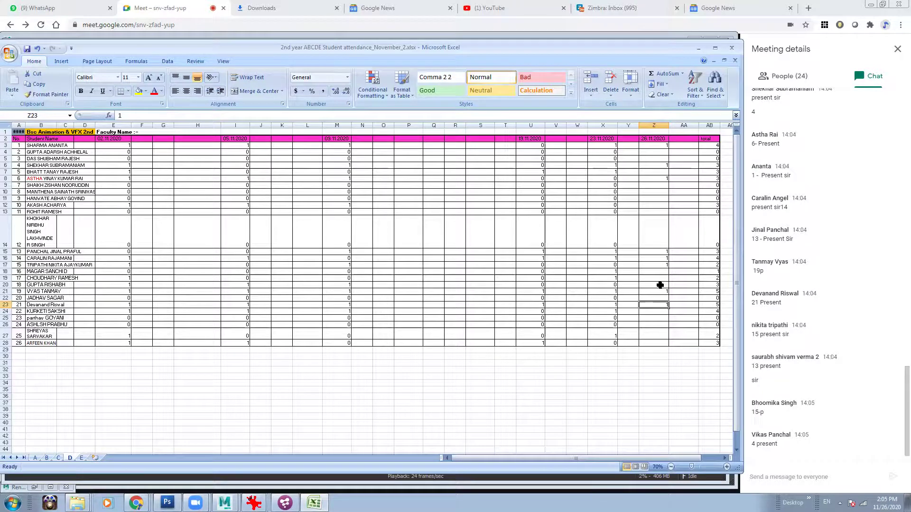
left_click(662, 252)
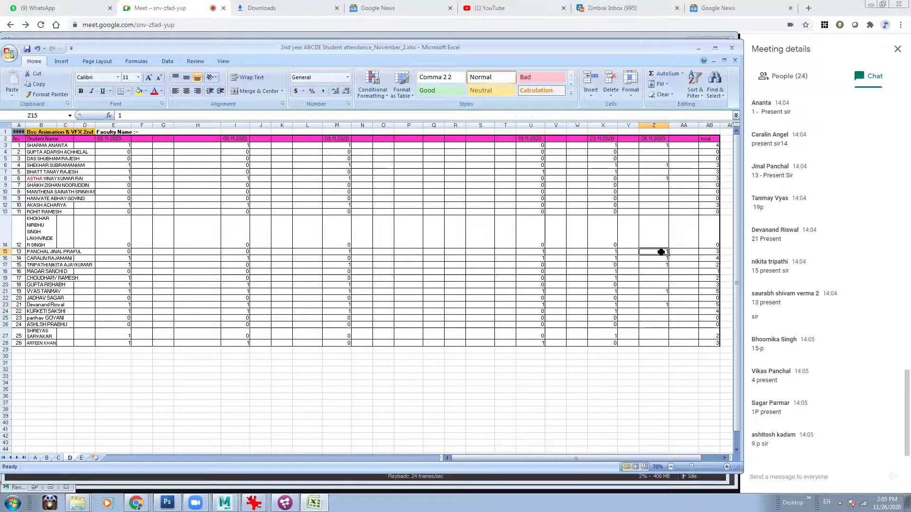
left_click(658, 192)
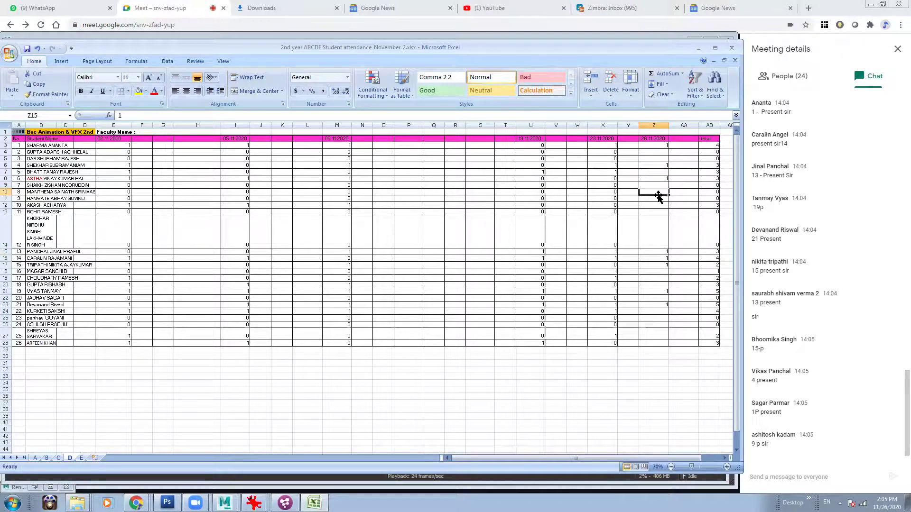
left_click(661, 199)
type("1")
left_click(658, 237)
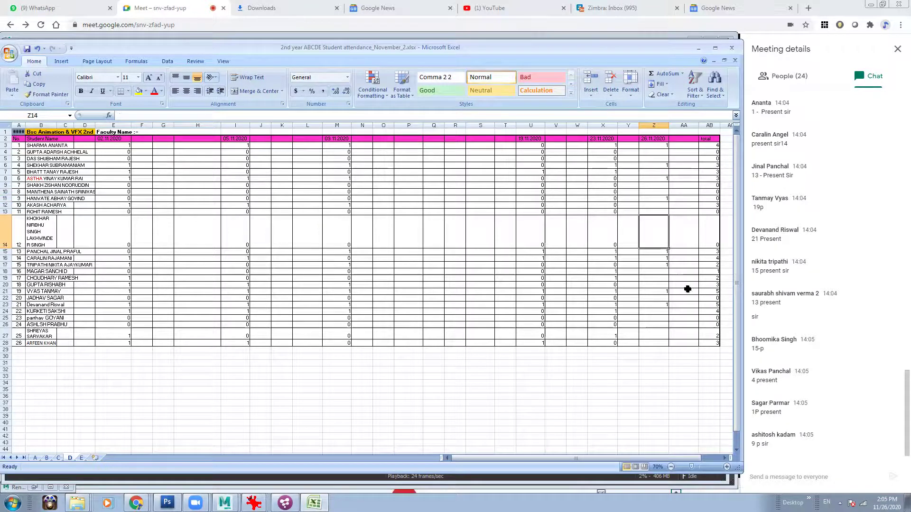
Mark roll number 22 present on sheet D by entering 1 in Z24
left_click(660, 284)
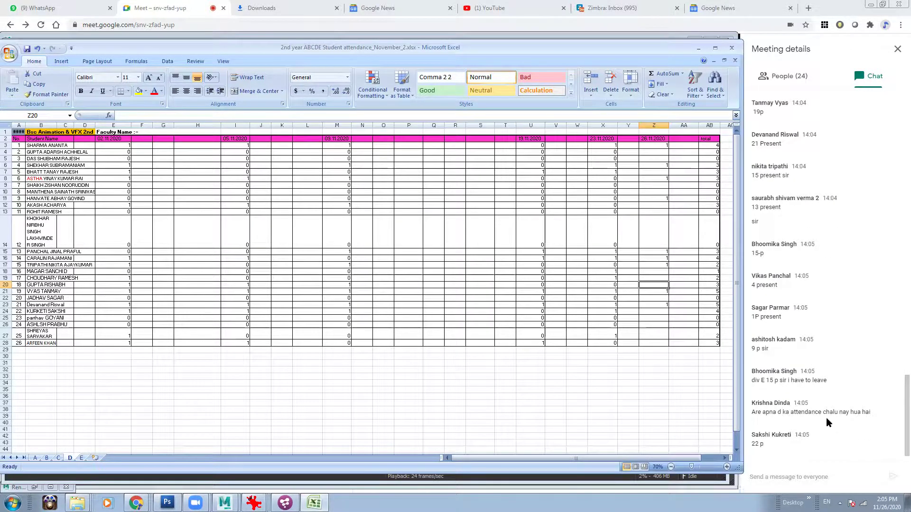
left_click(654, 312)
left_click(653, 370)
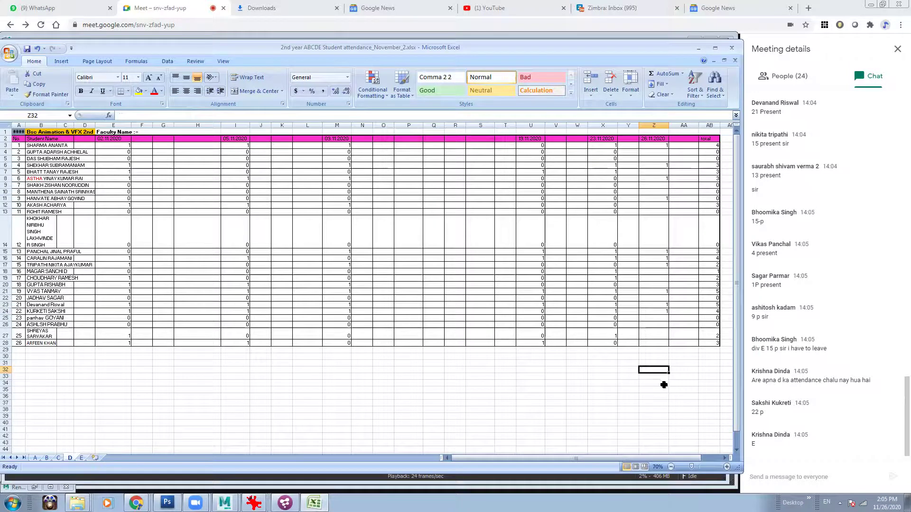
left_click(651, 146)
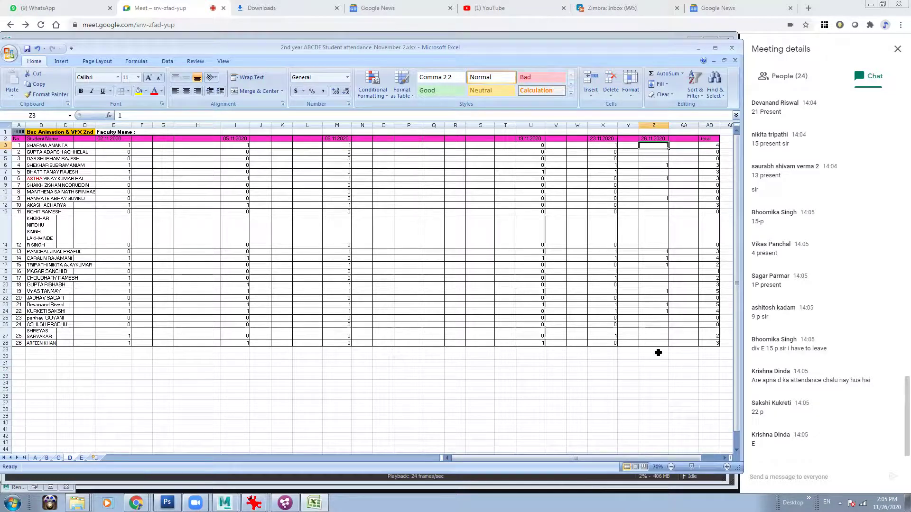
On sheet E, copy the 23.11.2020 date header into AA2 and change it to 26.11.2020
left_click(81, 458)
left_click(636, 138)
key("ctrl+c")
left_click(681, 137)
key("Return")
double_click(676, 138)
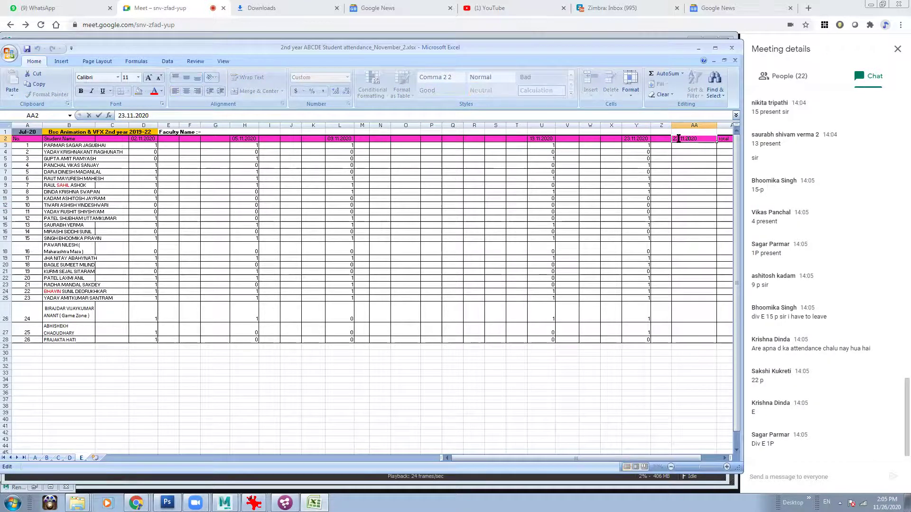
type("6")
left_click(688, 193)
Enter 2 for roll number 13 in cell AA15 of sheet E
left_click(701, 252)
left_click(700, 218)
left_click(699, 223)
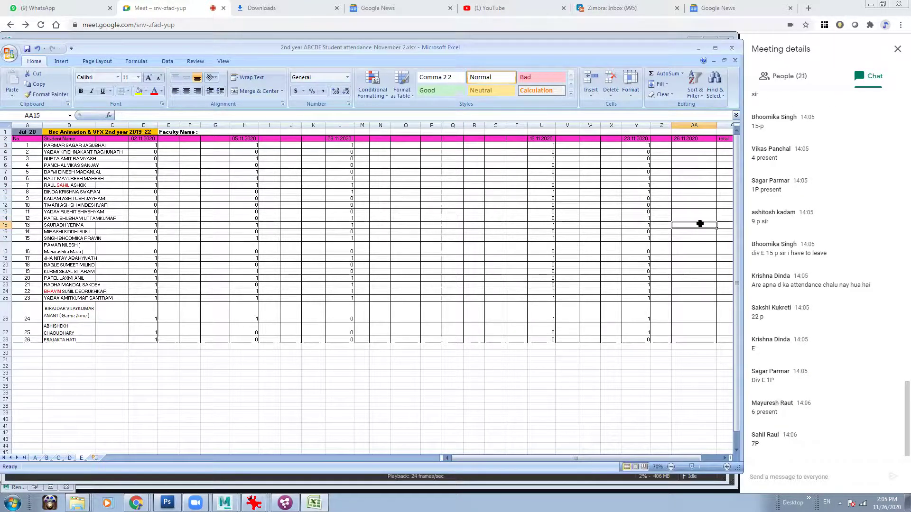
type("2")
left_click(700, 278)
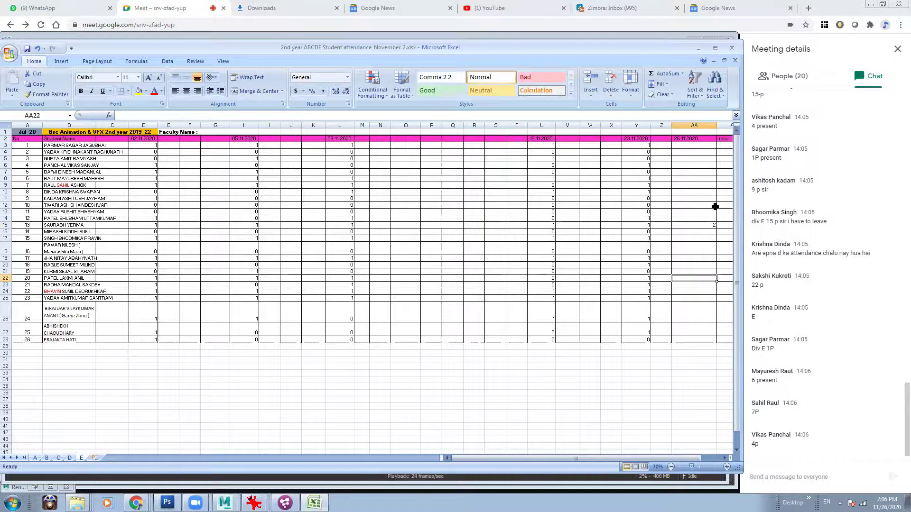
Mark roll number 7 present on sheet E by entering 1 in AA9
left_click(699, 180)
left_click(698, 198)
left_click(700, 185)
type("2")
left_click(699, 192)
left_click(700, 185)
type("1")
Mark roll numbers 6 and 8 present on sheet E by entering 1 in AA8 and AA10
left_click(701, 193)
type("1")
left_click(703, 199)
left_click(703, 179)
type("1")
left_click(707, 192)
type("0")
left_click(704, 229)
left_click(704, 194)
type("1")
left_click(701, 246)
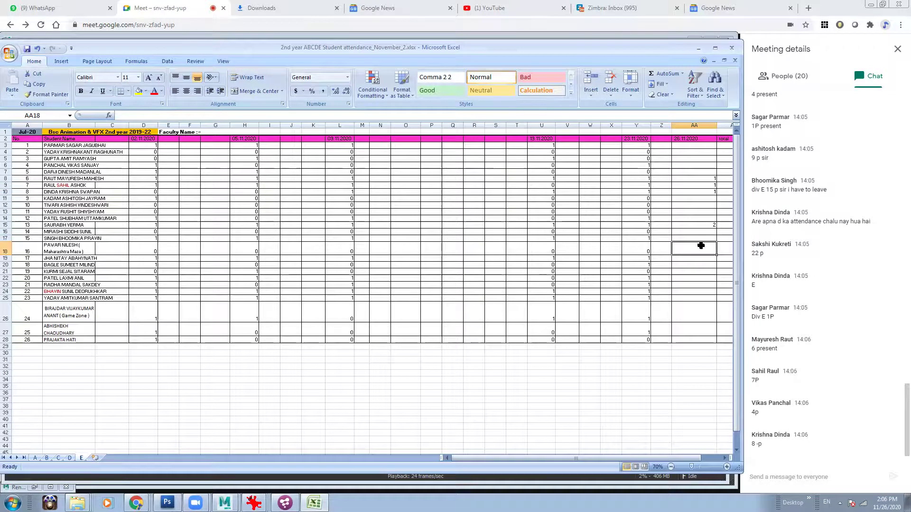
Mark roll numbers 4 and 9 present on sheet E by entering 1 in AA6 and AA11
left_click(700, 166)
type("1")
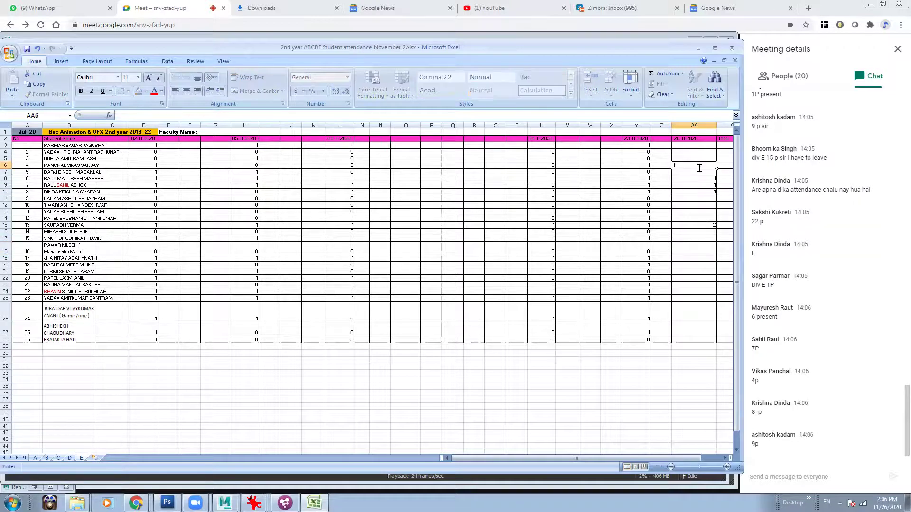
left_click(703, 192)
type("1")
key("Return")
Mark roll number 12 present with 1 in AA14 and set roll number 13's entry in AA15 to 1
left_click(704, 219)
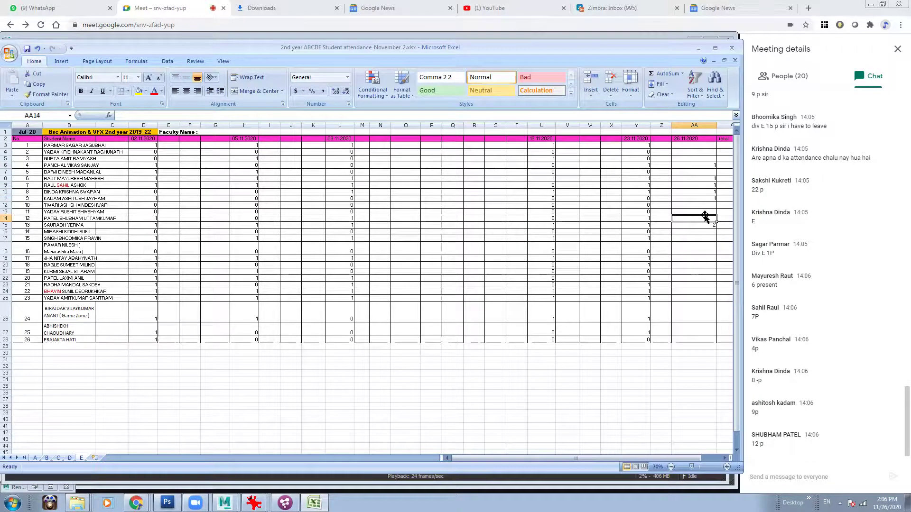
type("1")
left_click(701, 238)
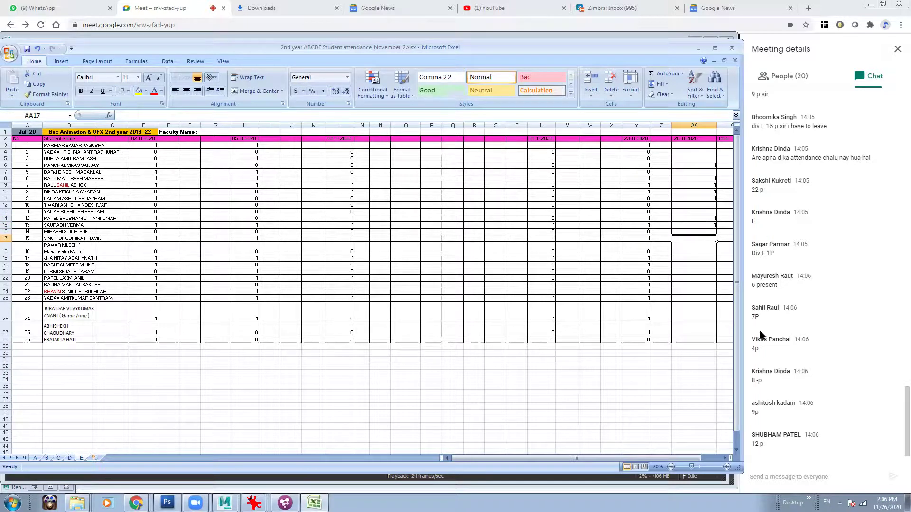
left_click(708, 164)
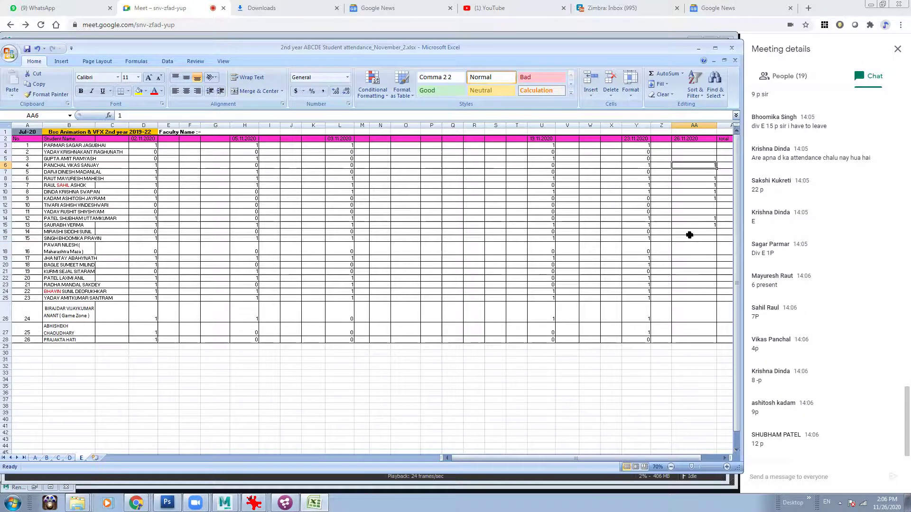
left_click(703, 212)
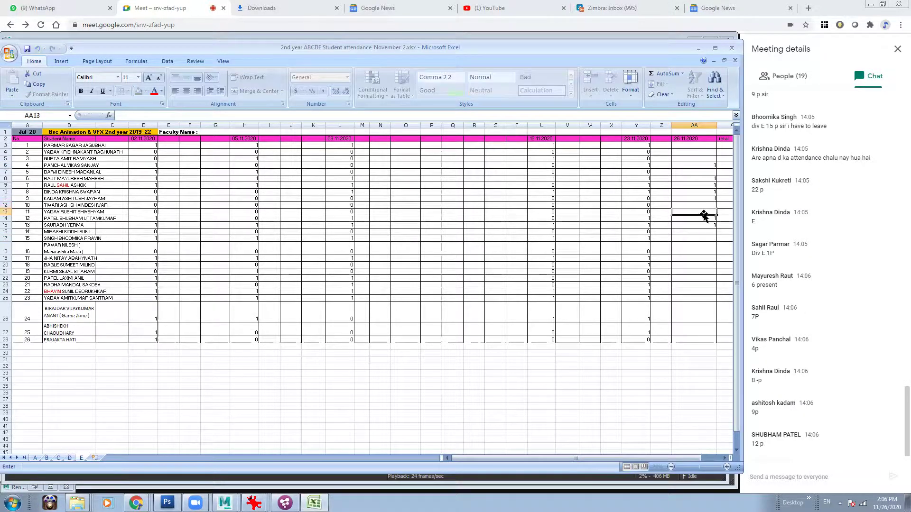
left_click(700, 250)
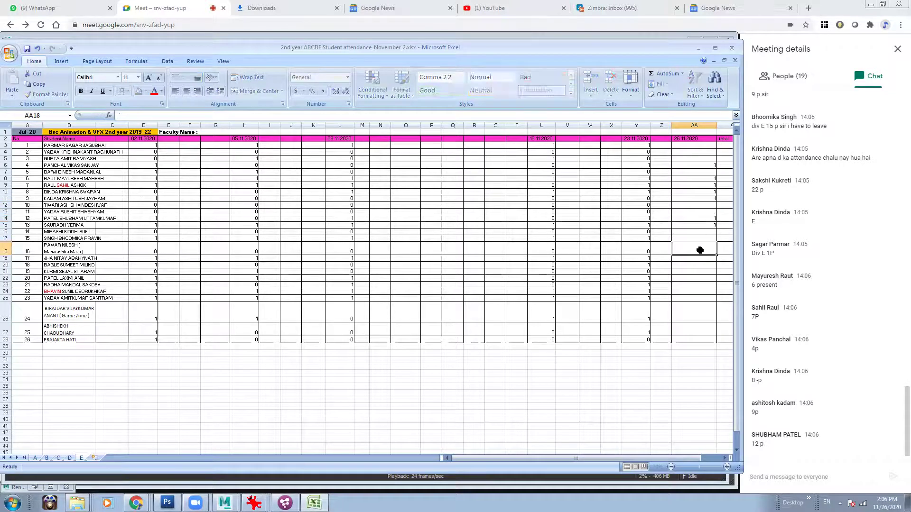
left_click(696, 226)
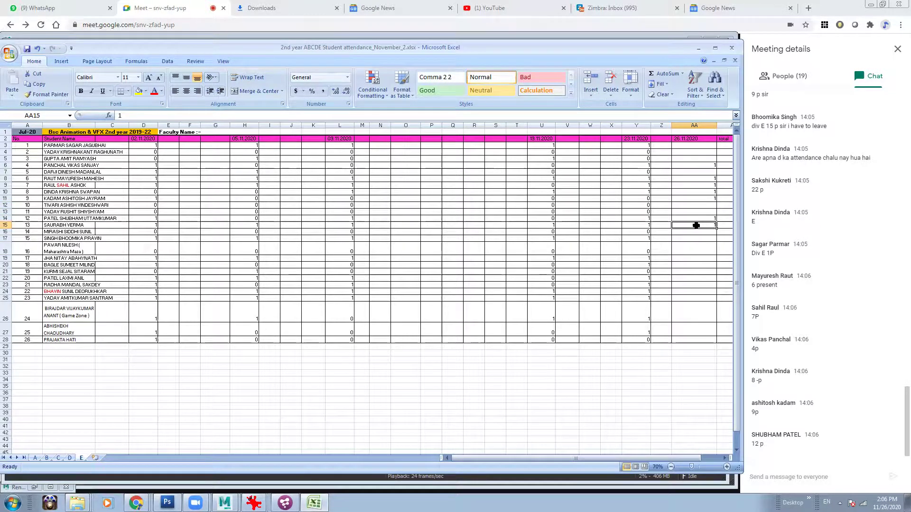
left_click(697, 270)
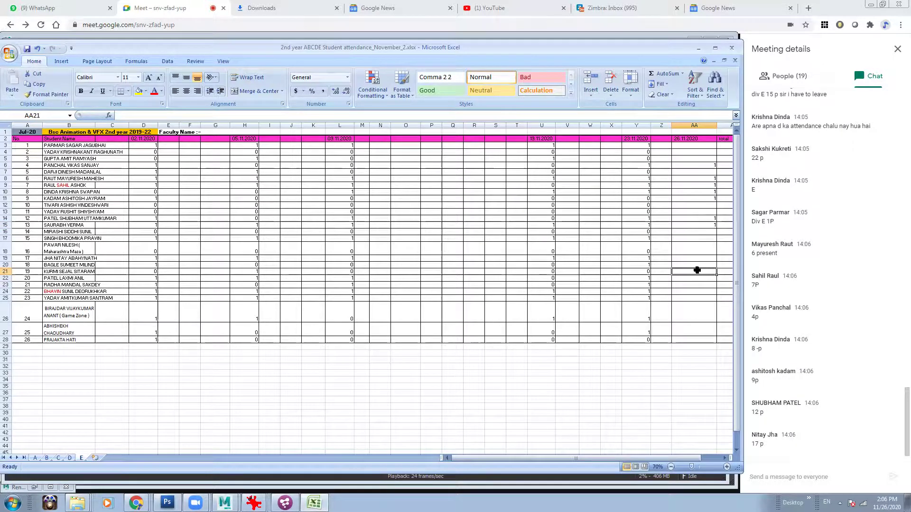
Mark roll numbers 17 and 18 present on sheet E by entering 1 in AA19 and AA20
left_click(697, 250)
left_click(695, 257)
type("1")
left_click(695, 292)
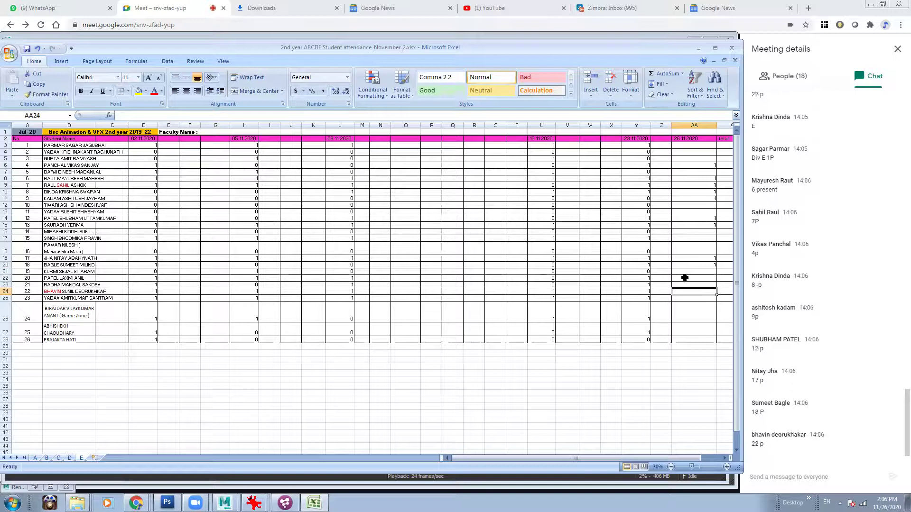
Mark roll numbers 22 and 24 present on sheet E by entering 1 in AA24 and AA26
type("1")
left_click(693, 319)
type("1")
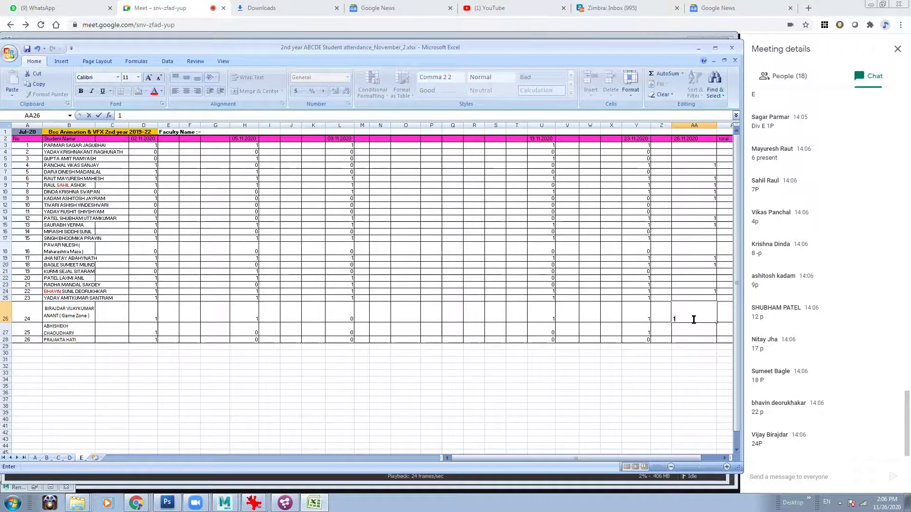
left_click(692, 366)
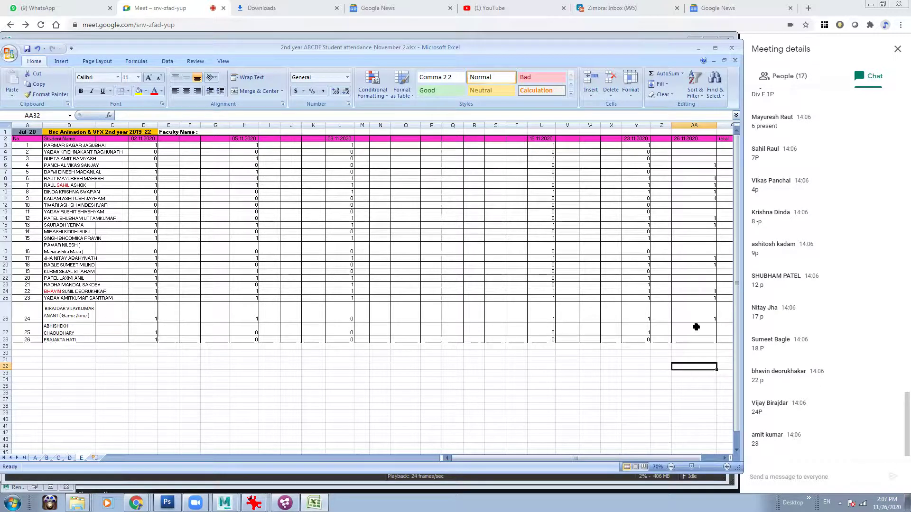
Enter 0 for the unmarked roll numbers from 1 to 5 in the 26.11.2020 column of sheet E
left_click(705, 150)
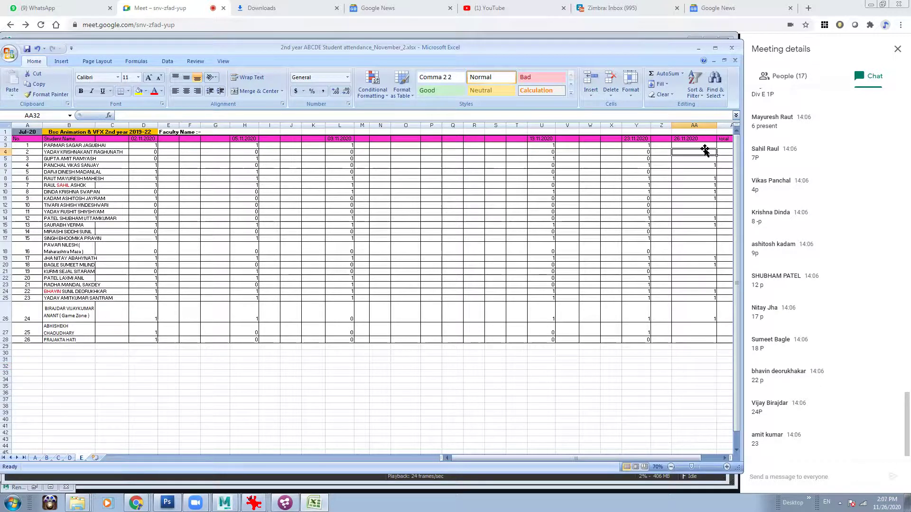
left_click(702, 144)
type("0")
key("Return")
type("0")
key("Return")
left_click(701, 171)
type("0")
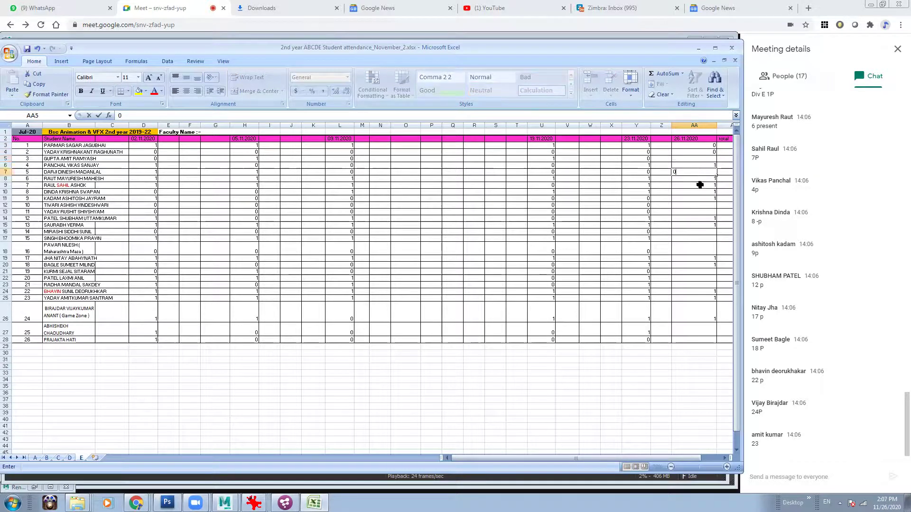
Mark roll numbers 10, 11, 14 and 15 absent on sheet E with 0 in AA12, AA13, AA16 and AA17
left_click(699, 205)
type("0")
left_click(699, 213)
type("0")
left_click(703, 231)
type("0")
left_click(704, 239)
type("0")
Mark roll numbers 16, 19, 20 and 21 absent on sheet E with 0 in AA18, AA21, AA22 and AA23
left_click(702, 251)
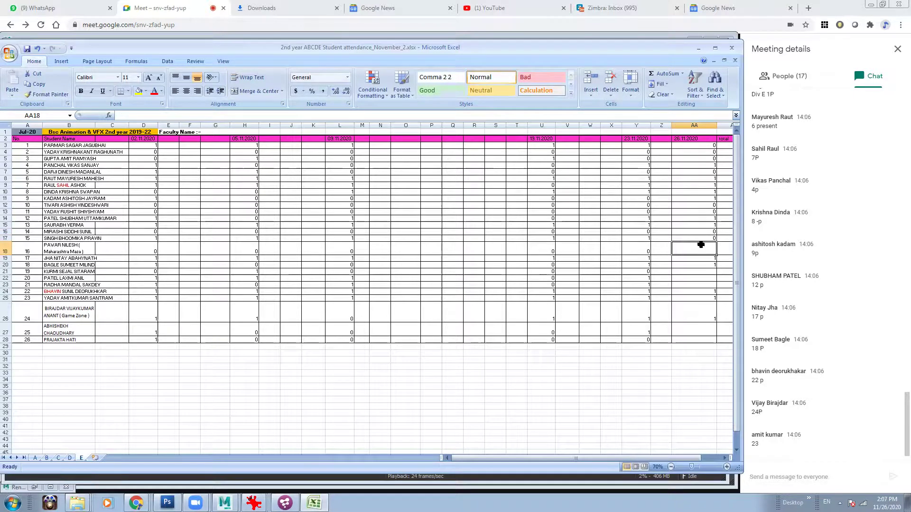
double_click(701, 245)
type("0")
left_click(702, 271)
type("0")
left_click(702, 278)
type("0")
left_click(702, 284)
type("0")
Mark roll number 25 absent on sheet E by entering 0 in AA27
left_click(705, 331)
type("0")
key("Return")
left_click(700, 356)
On sheet D, mark roll numbers 2, 3 and 5 absent for 26.11.2020 with 0 in Z4, Z5 and Z7
left_click(69, 458)
left_click(660, 152)
type("0")
key("Return")
type("0")
left_click(657, 171)
type("0")
Mark roll numbers 7, 8, 10 and 11 absent on sheet D with 0 in Z9, Z10, Z12 and Z13
left_click(659, 185)
type("0")
left_click(657, 192)
type("0")
left_click(657, 205)
type("0")
left_click(657, 212)
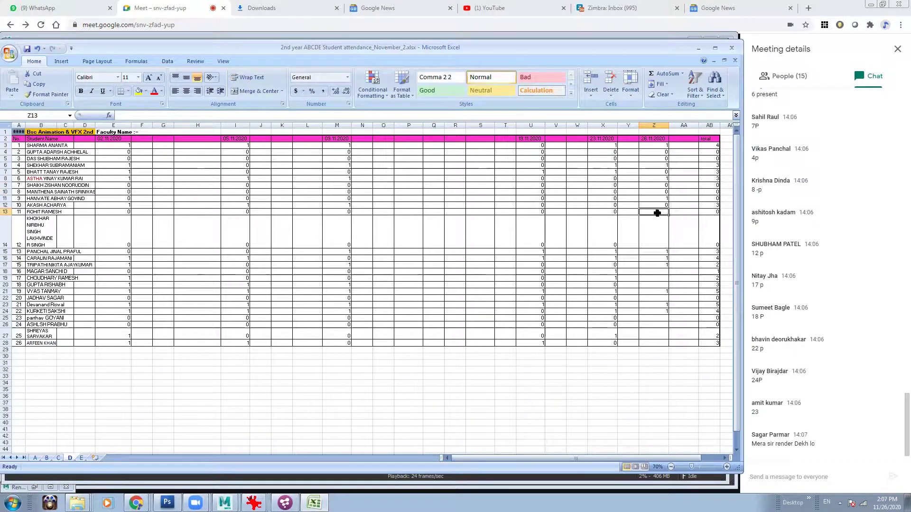
type("0")
Mark roll numbers 16, 17, 18 and 20 absent on sheet D with 0 in Z18, Z19, Z20 and Z22
left_click(659, 226)
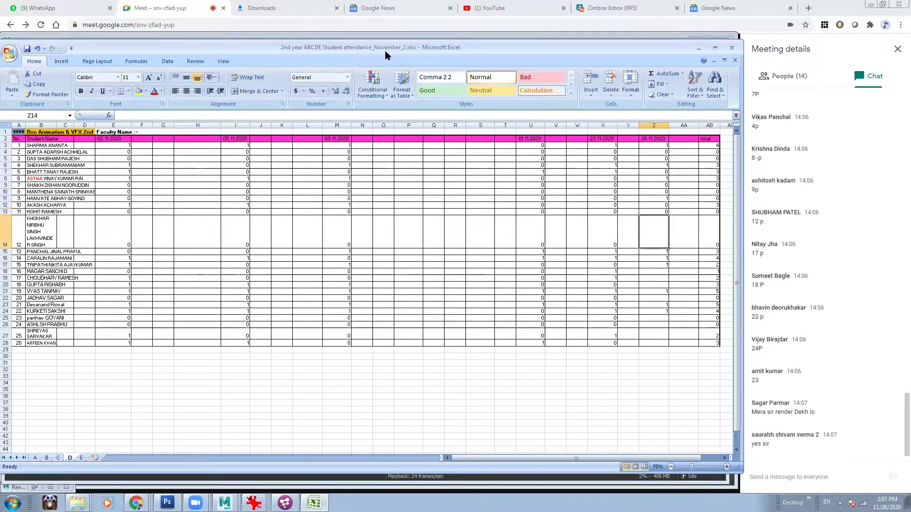
left_click(656, 271)
type("0")
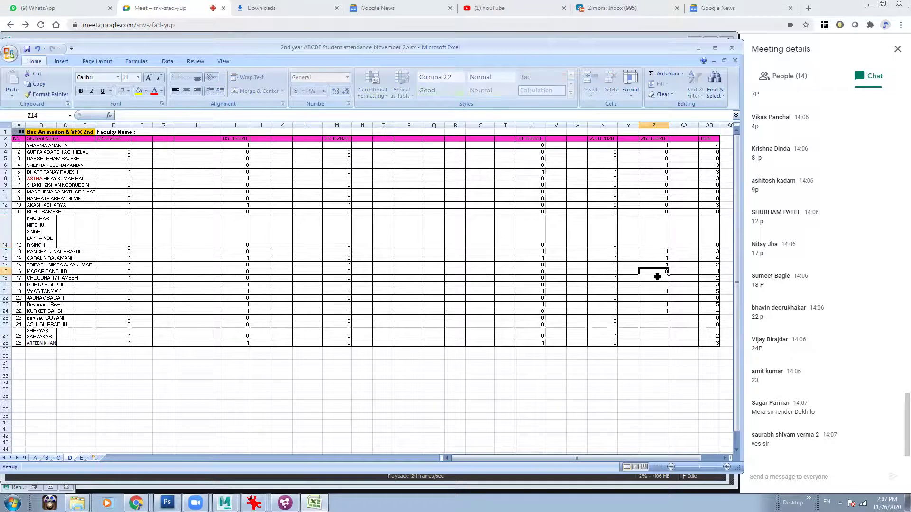
left_click(660, 278)
type("0")
left_click(660, 284)
type("0")
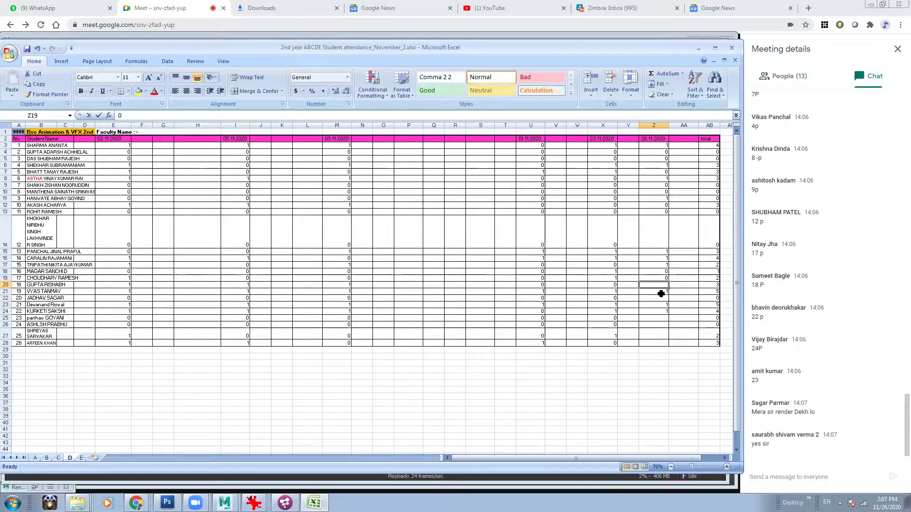
left_click(658, 298)
type("0")
Mark roll numbers 23 to 26 absent on sheet D by entering 0 in Z25 through Z28
left_click(658, 324)
type("0")
left_click(658, 319)
type("0")
left_click(657, 335)
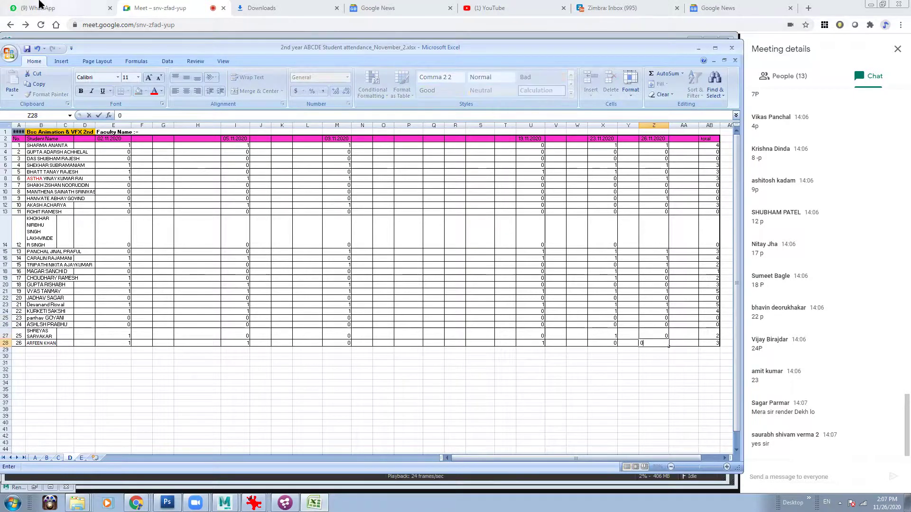
Switch to WhatsApp, open the chat with the steel head renders and view the fog steel head image at full size
left_click(38, 8)
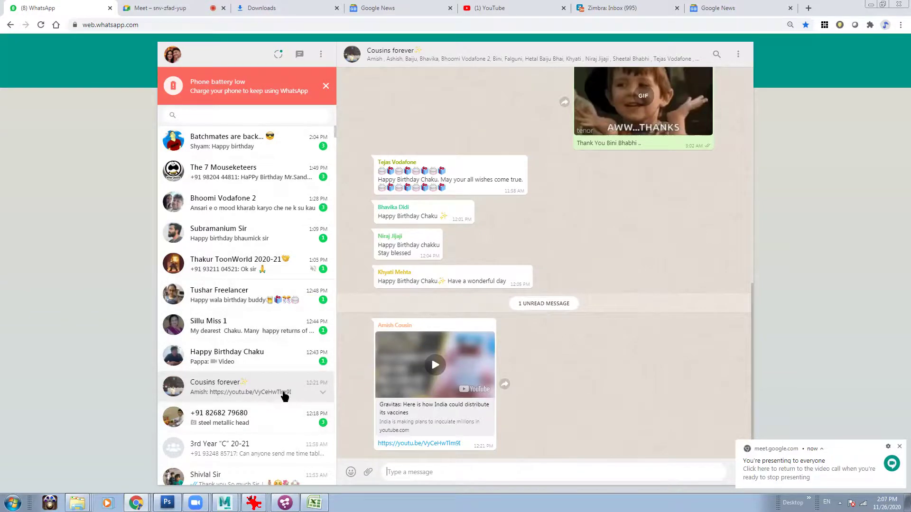
left_click(262, 417)
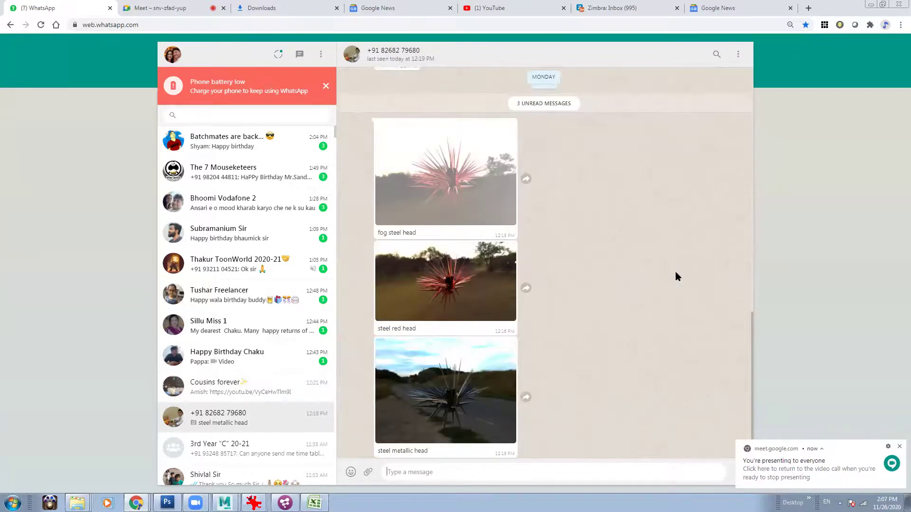
left_click(425, 197)
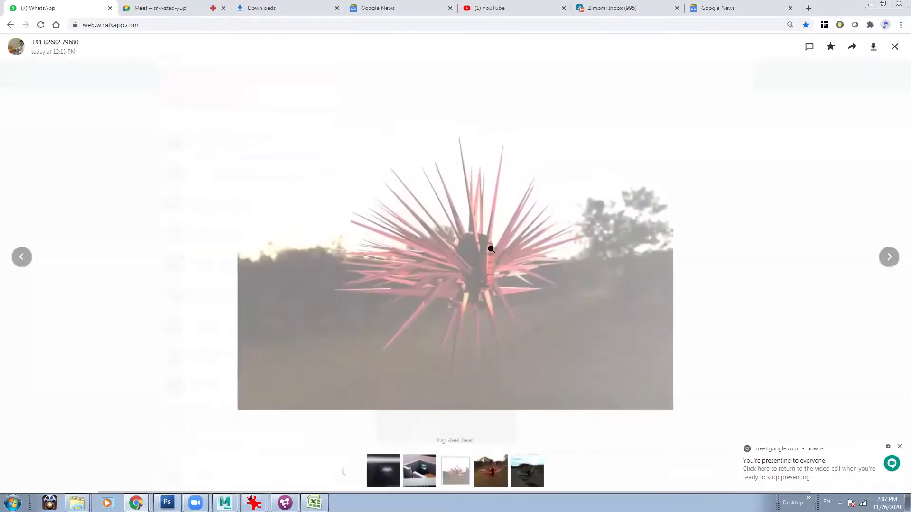
left_click(894, 50)
Examine the steel red head render at full size and close the image viewer
left_click(457, 274)
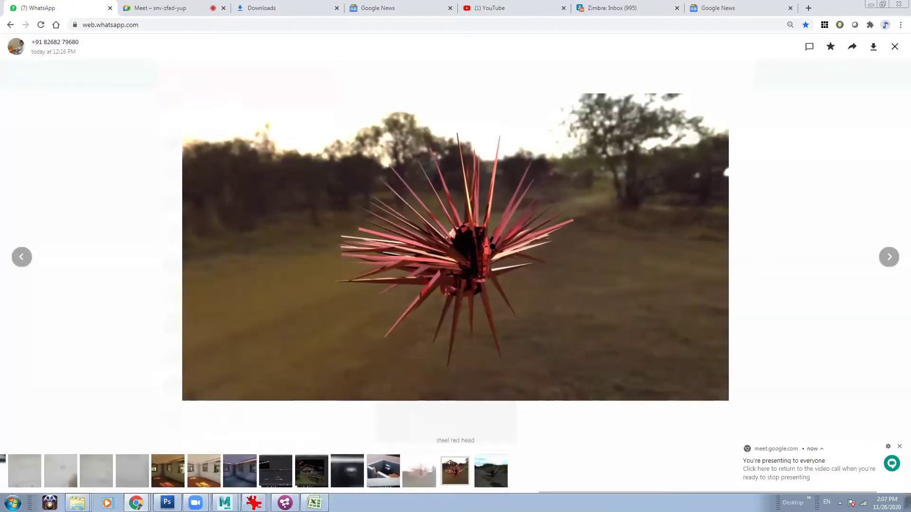
left_click(498, 247)
left_click(809, 230)
left_click(894, 47)
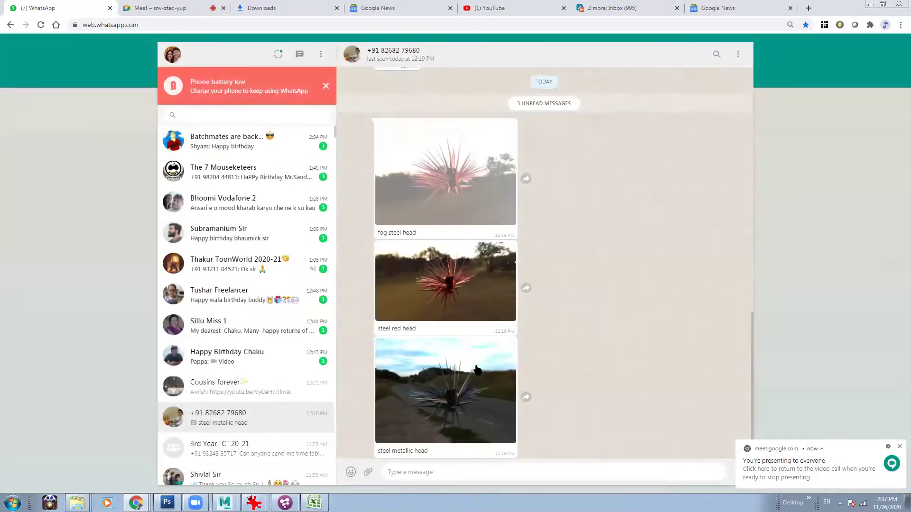
Examine the steel metallic head render at full size, close it and return to the Google Meet call
left_click(475, 370)
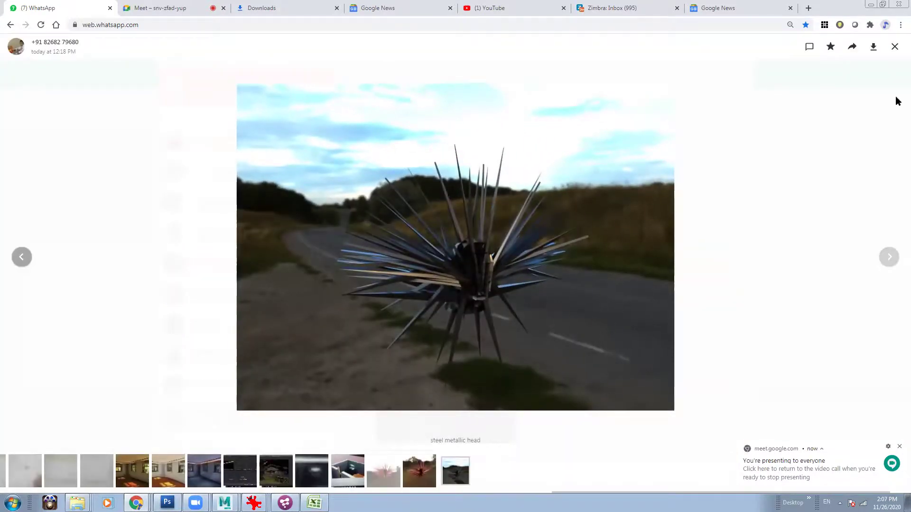
left_click(894, 46)
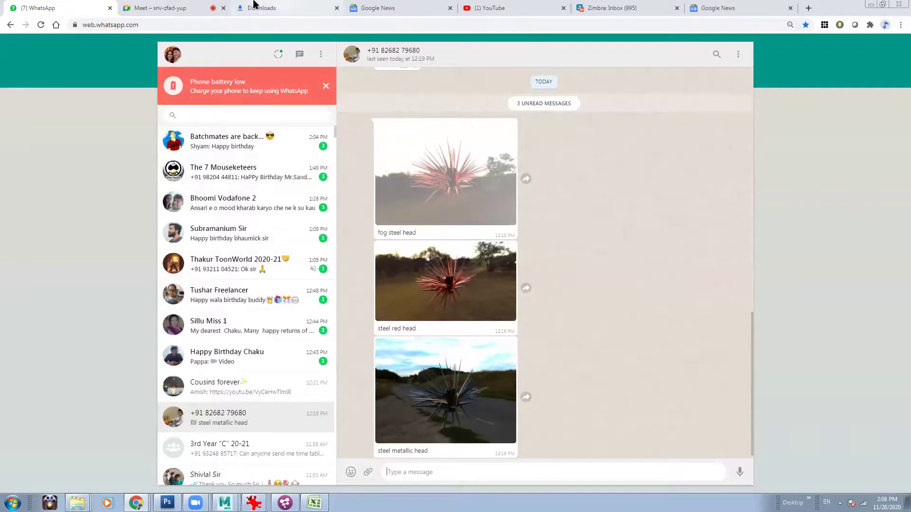
left_click(175, 7)
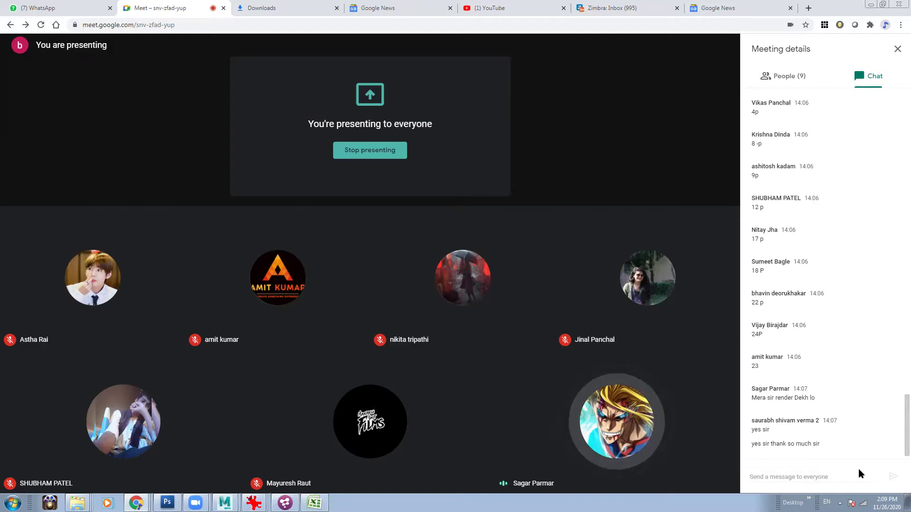
mouse_move(639, 284)
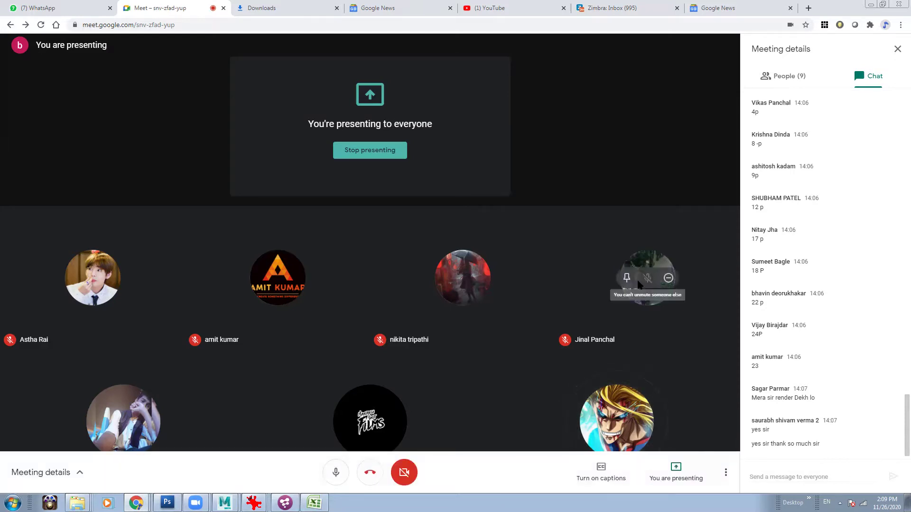